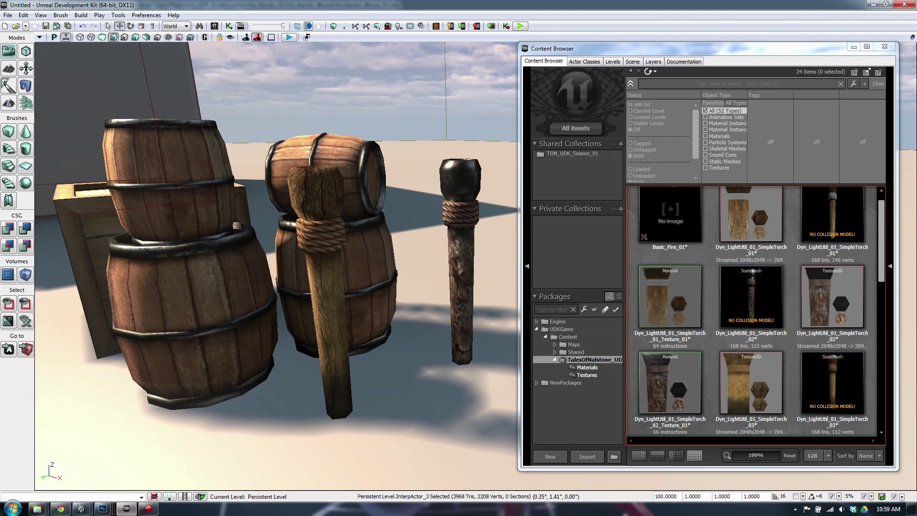
right_drag(275, 266, 293, 251)
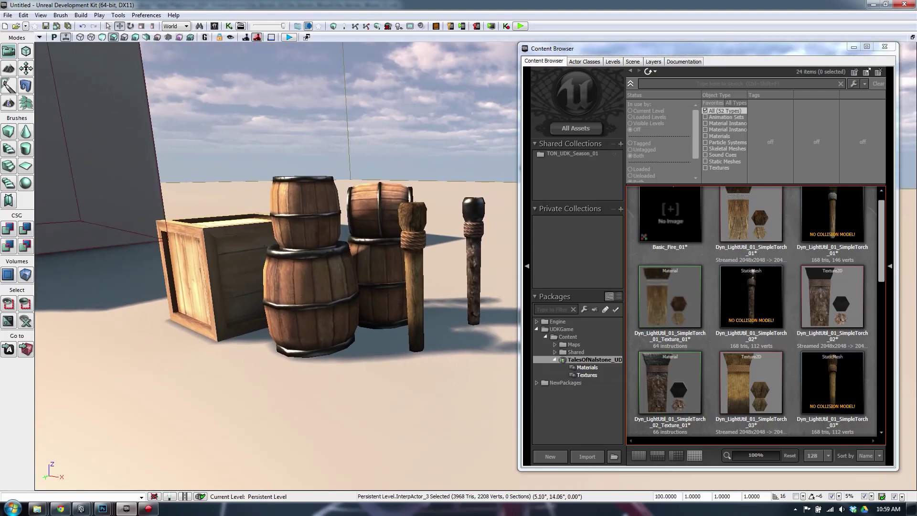
right_drag(424, 234, 426, 234)
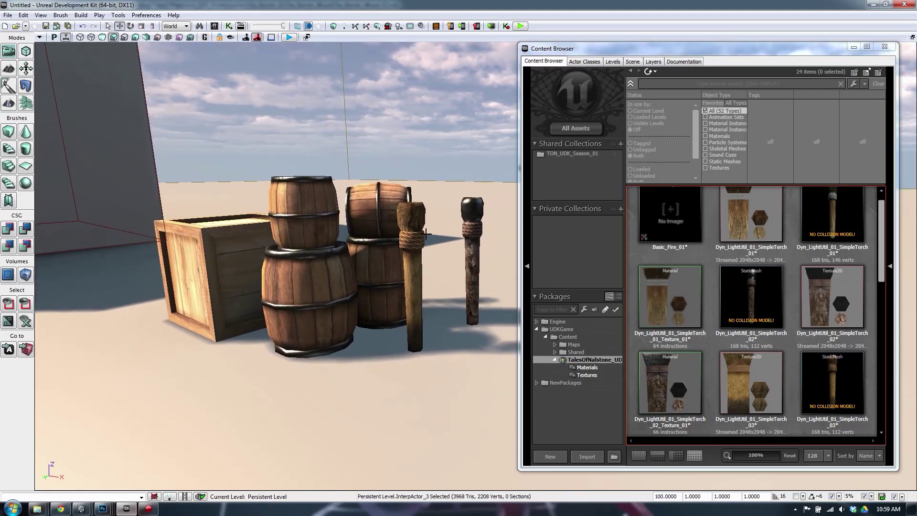
drag(427, 234, 412, 238)
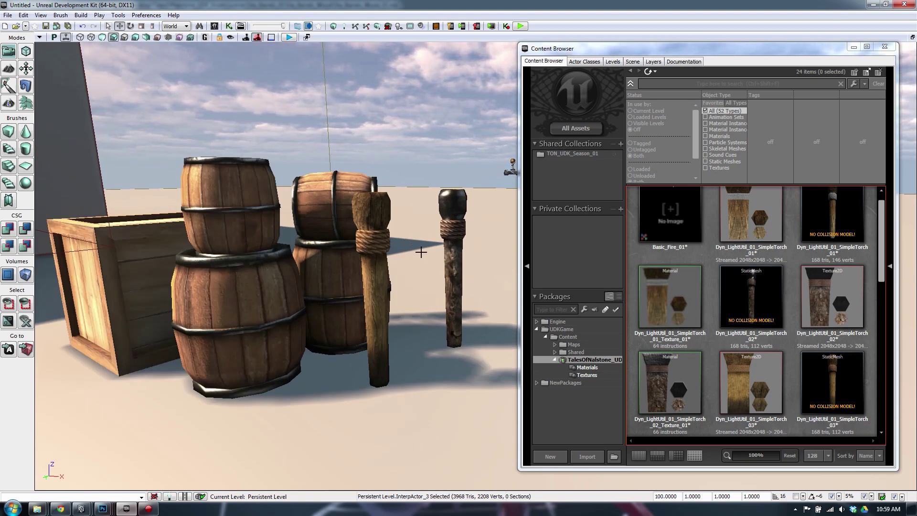
right_drag(420, 252, 368, 227)
scroll(373, 260, up, 3)
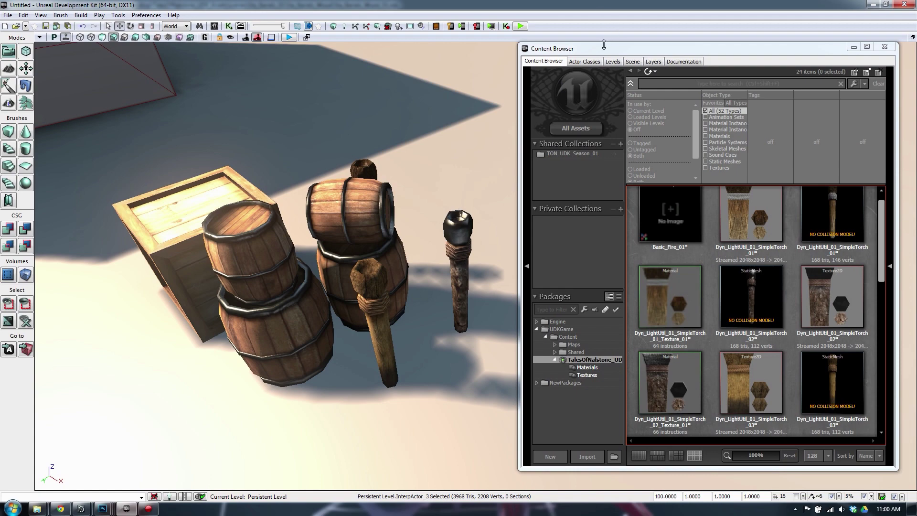
drag(602, 48, 594, 50)
Switch to Chrome and play the YouTube video "1-Hour Epic Music | Mark Petrie Vol. 1".
click(61, 508)
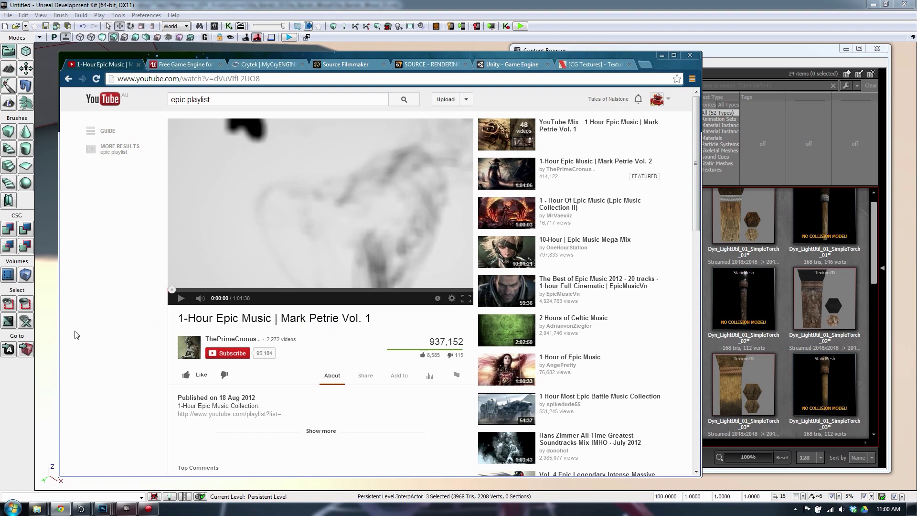
click(180, 300)
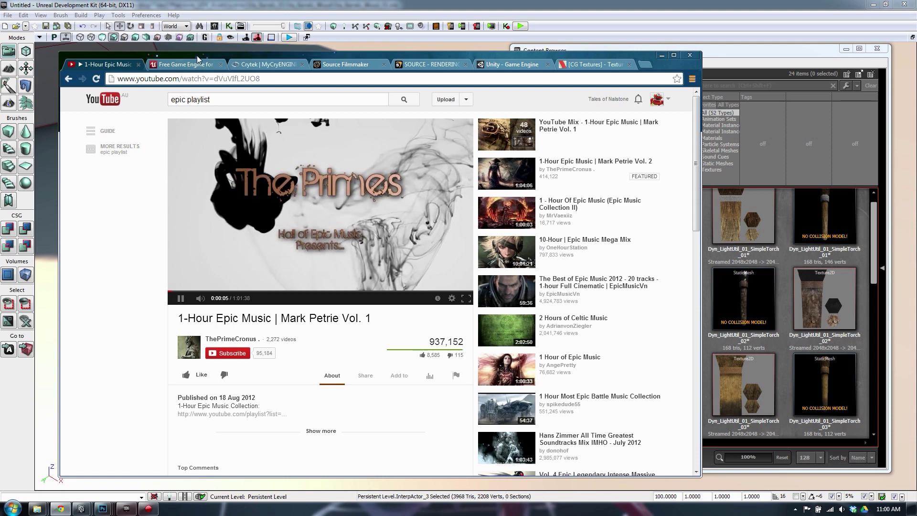
drag(197, 56, 193, 57)
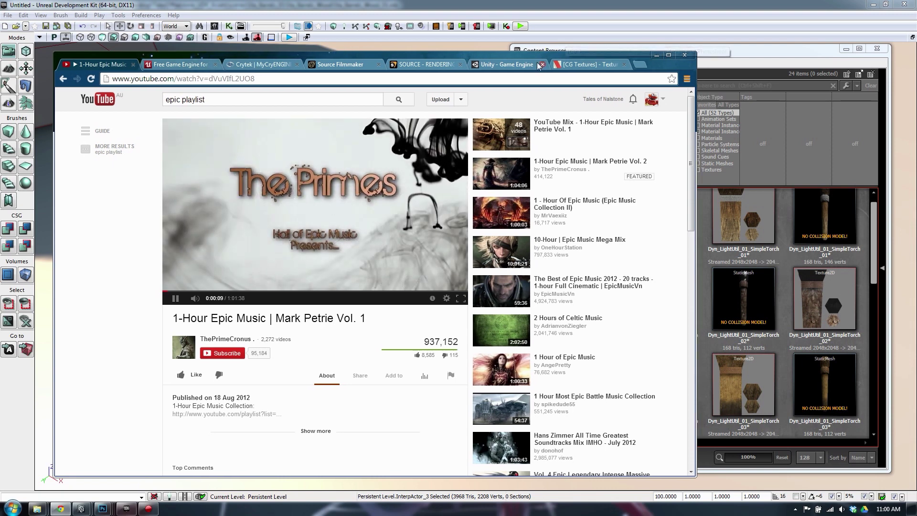
Bring up the already open Unity game engine website and look over its home page.
click(488, 69)
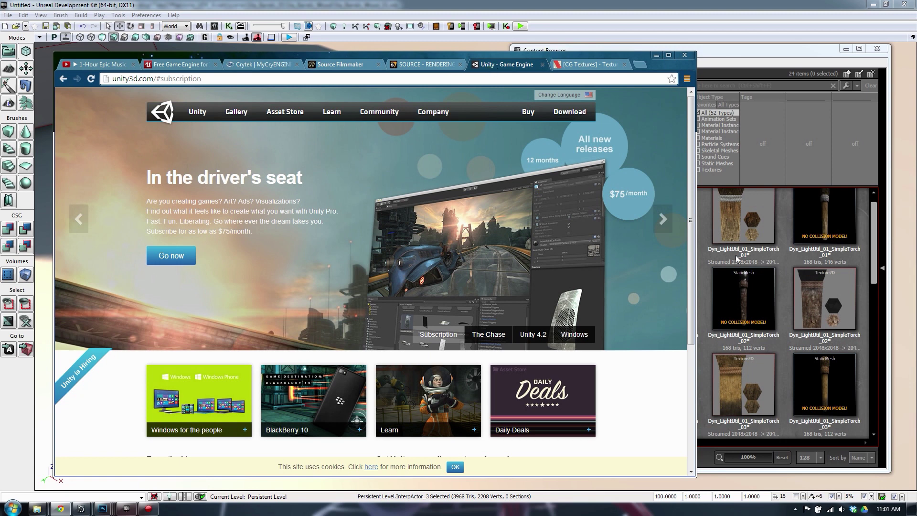
mouse_move(689, 179)
mouse_down()
mouse_move(689, 192)
mouse_move(688, 176)
mouse_up()
scroll(695, 127, down, 1)
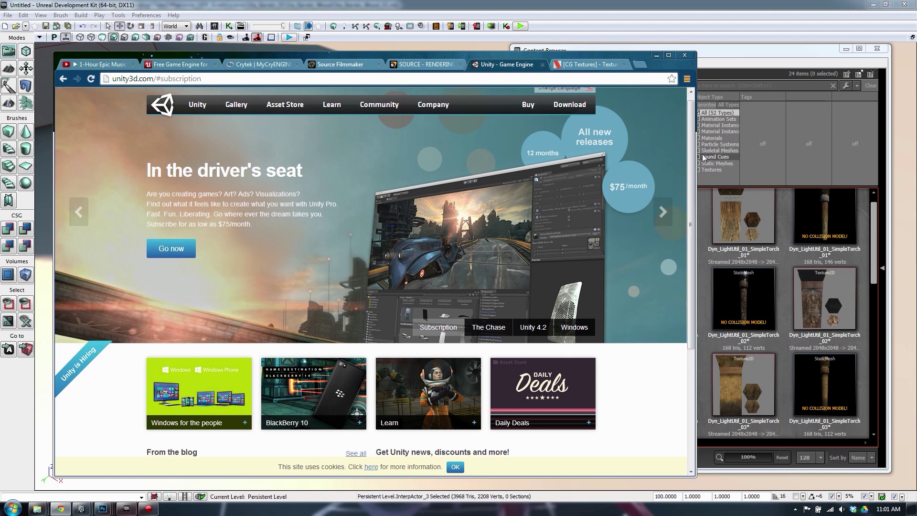
scroll(698, 160, down, 1)
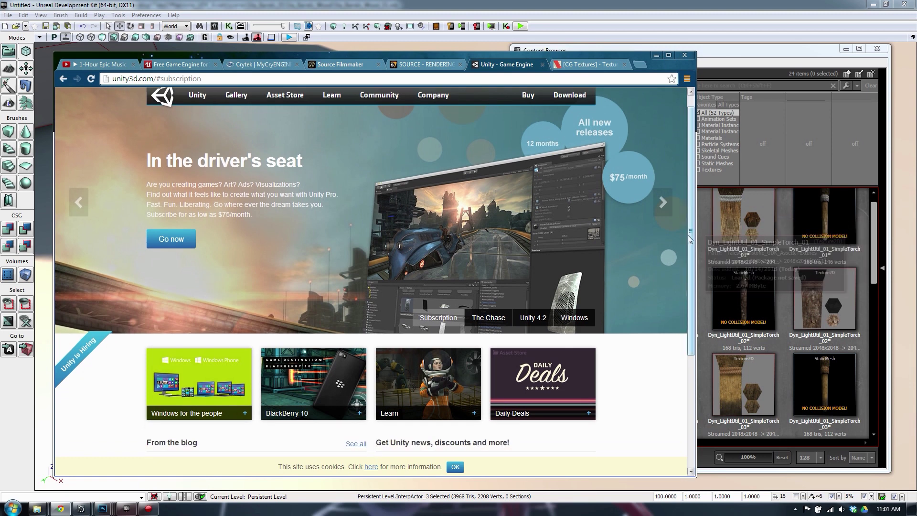
scroll(692, 219, up, 2)
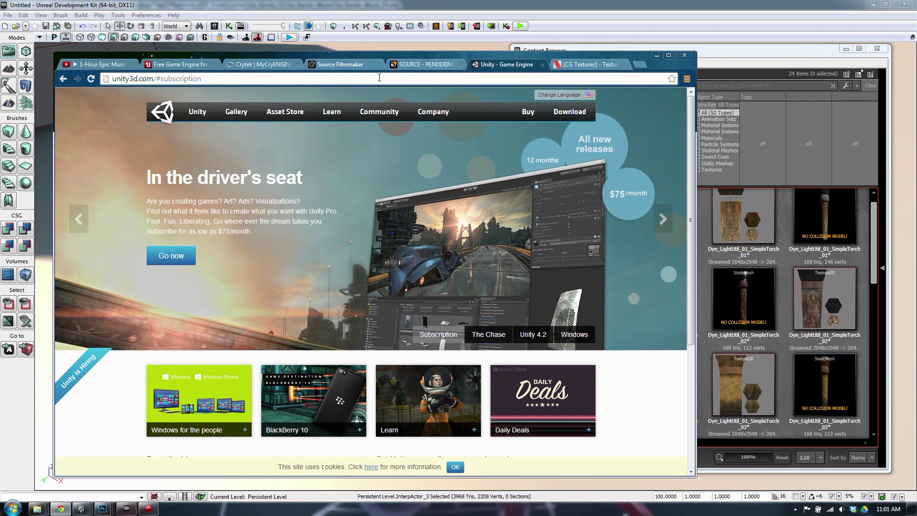
Review the Source engine's Rendering System page, from its Materials section back up to the introduction.
click(420, 64)
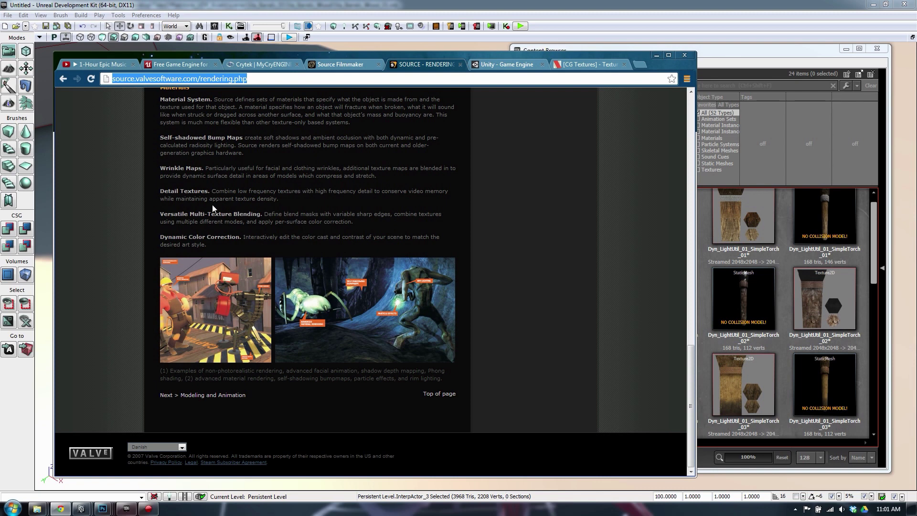
scroll(689, 369, up, 1)
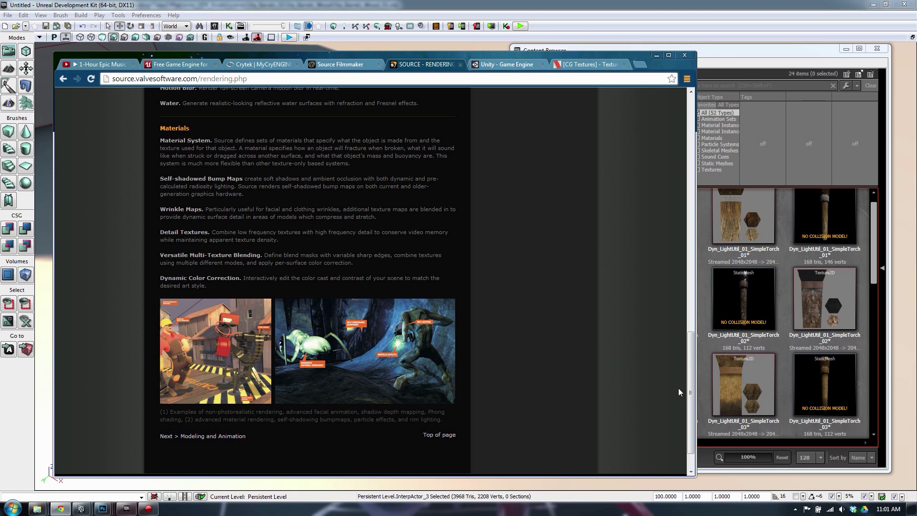
drag(689, 393, 690, 388)
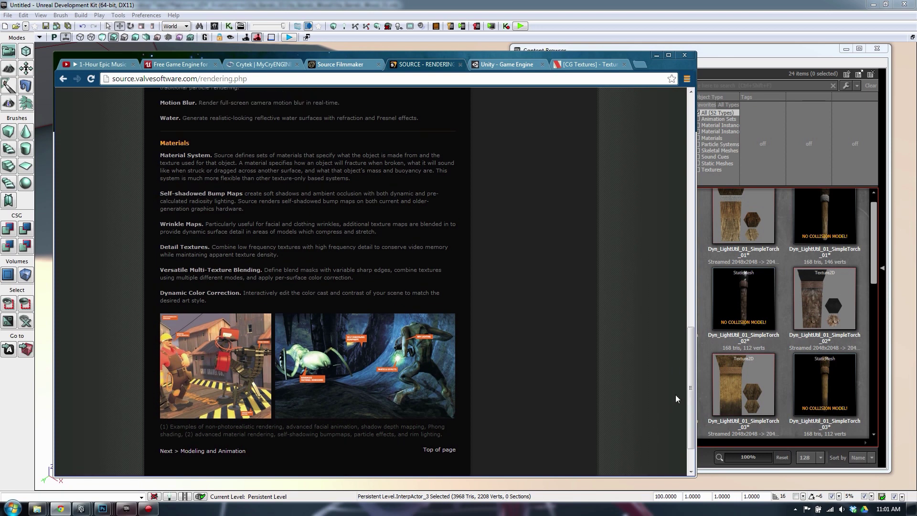
drag(692, 388, 660, 161)
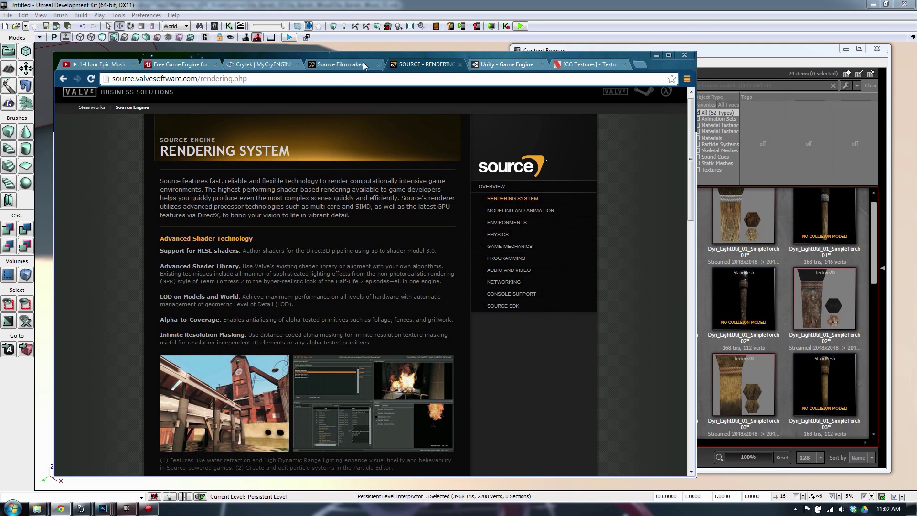
View the Source Filmmaker site, comparing it with the Source engine rendering page.
click(344, 61)
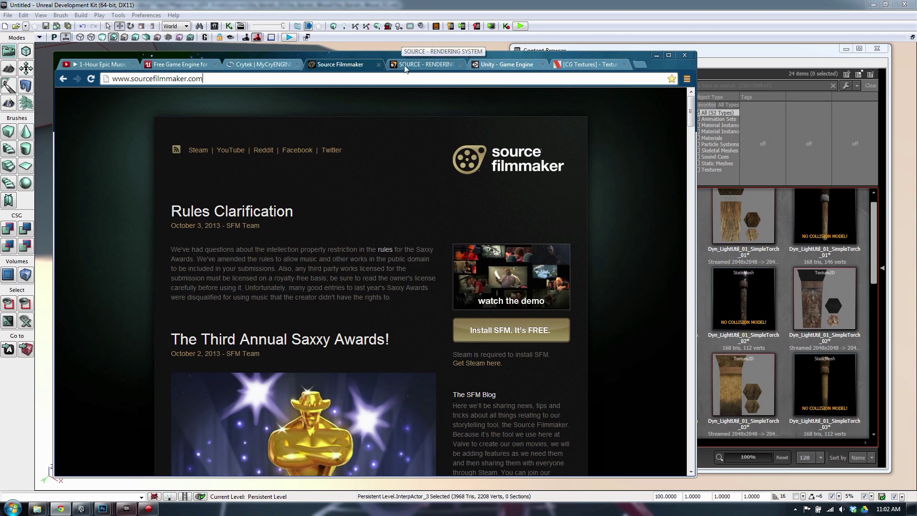
click(424, 64)
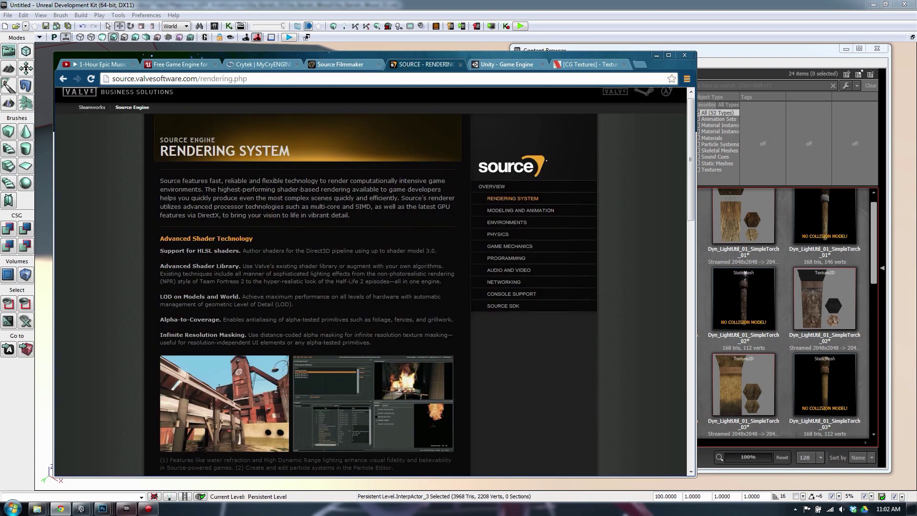
click(334, 64)
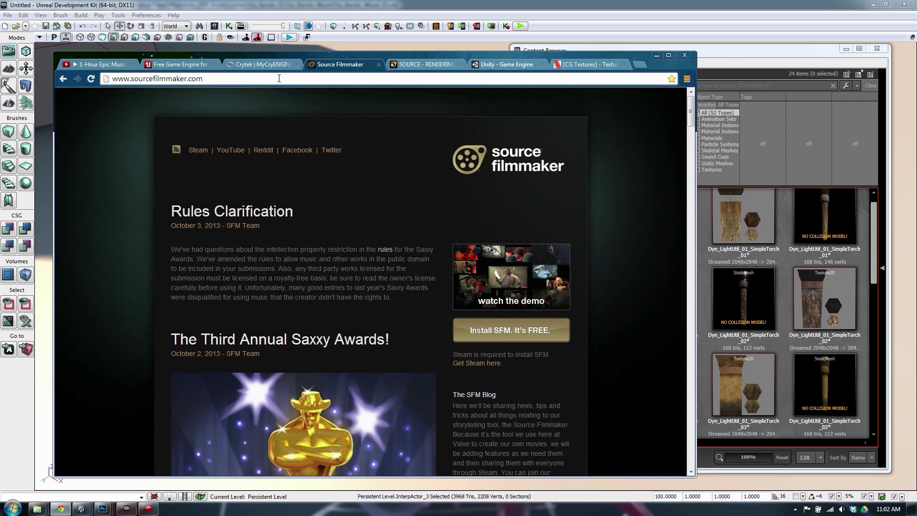
View the MyCryENGINE website with its free CryENGINE 3 SDK offer.
click(269, 61)
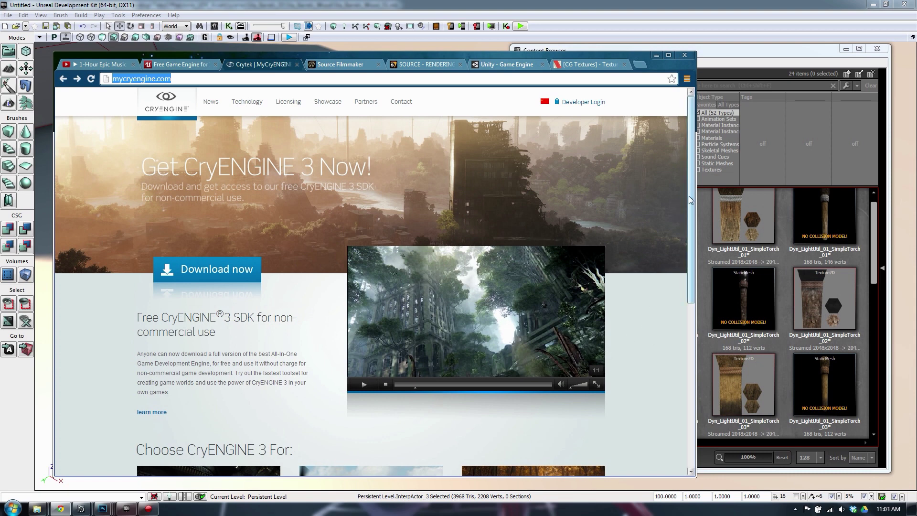
mouse_move(690, 200)
mouse_down()
mouse_move(690, 222)
mouse_move(690, 190)
mouse_up()
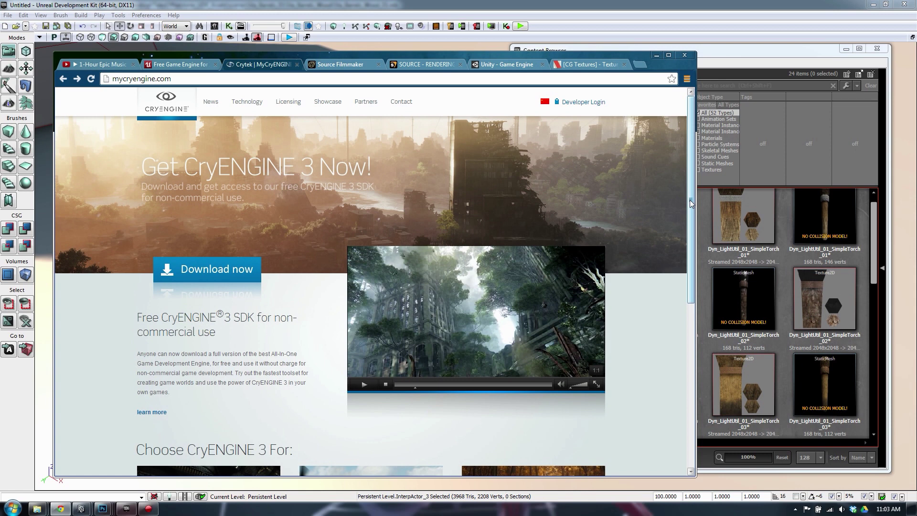
drag(691, 203, 693, 188)
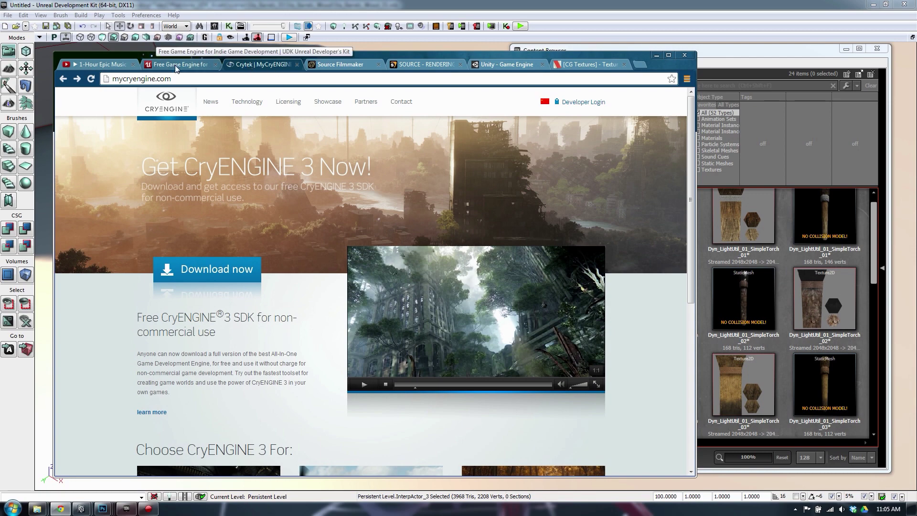
View the UDK page on the Unreal Engine website, including its downloads option.
click(188, 60)
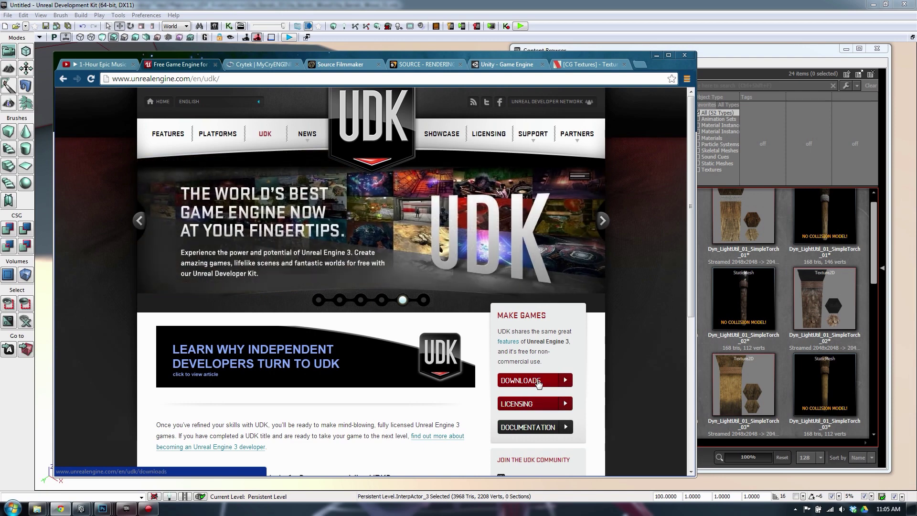
mouse_move(730, 241)
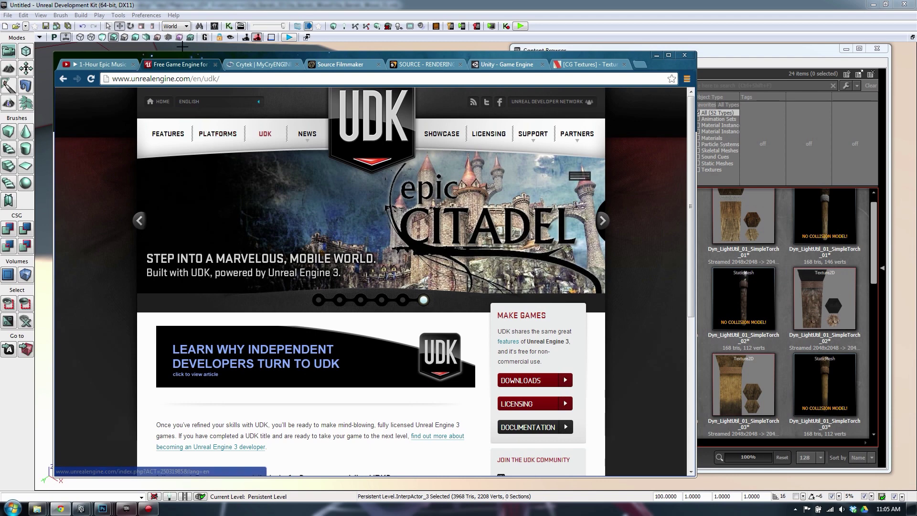
drag(182, 54, 178, 54)
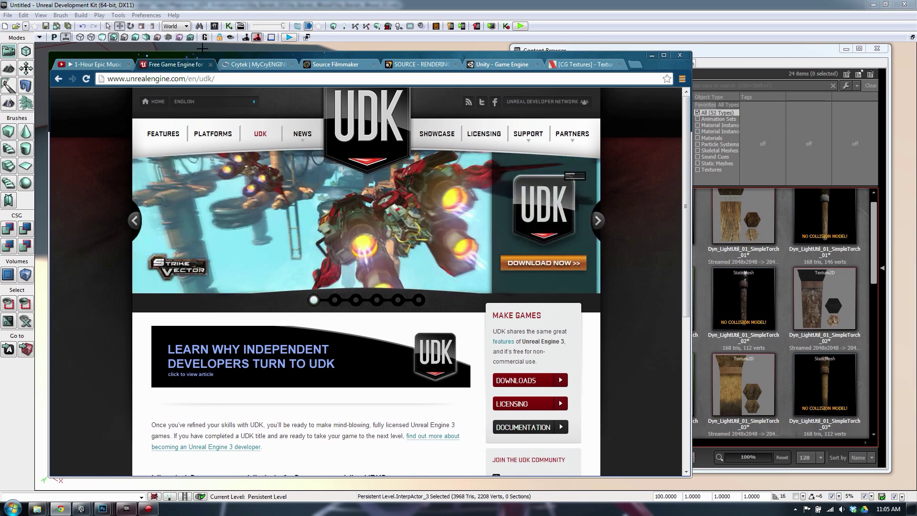
Switch back to the Unreal Development Kit editor and inspect the crate, barrels and torches in the level from several angles.
click(180, 4)
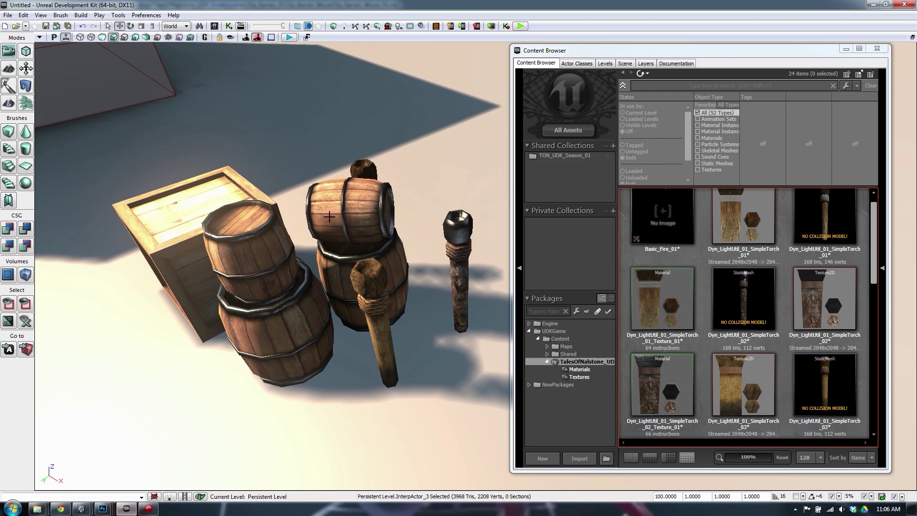
mouse_move(379, 260)
right_down()
mouse_move(378, 220)
mouse_move(378, 259)
mouse_move(344, 186)
mouse_move(382, 253)
mouse_move(379, 246)
mouse_move(376, 266)
right_up()
click(349, 211)
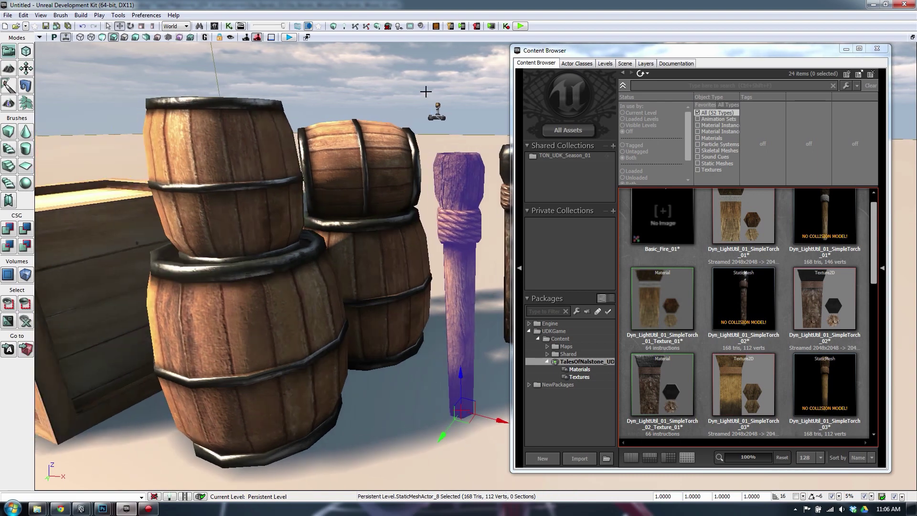
click(466, 135)
right_drag(467, 135, 401, 182)
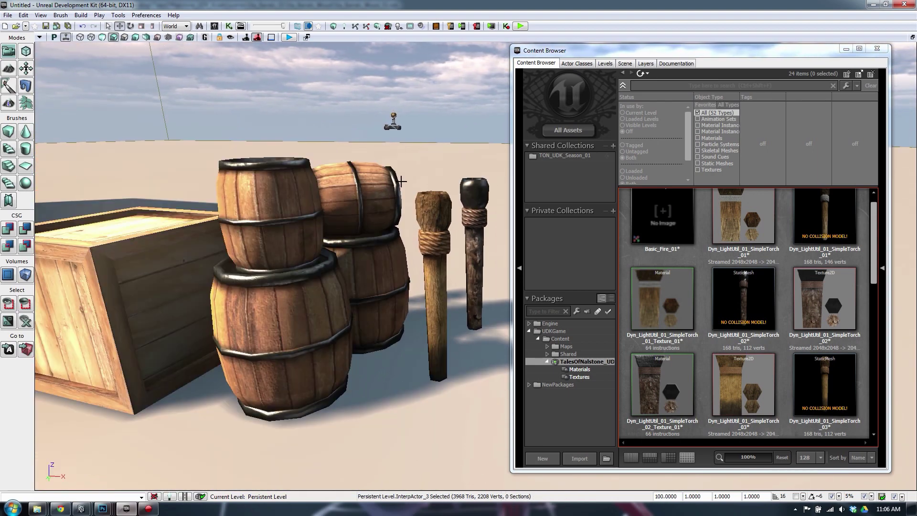
right_drag(402, 216, 436, 213)
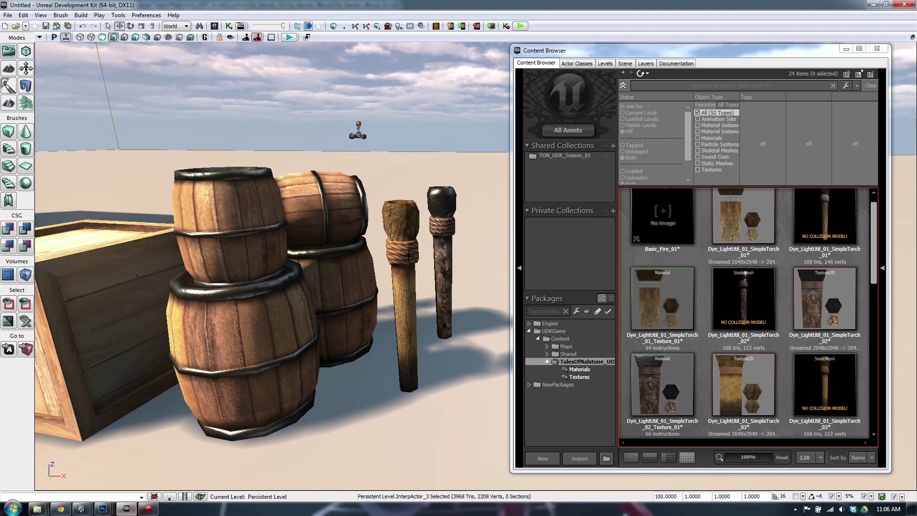
drag(875, 252, 874, 246)
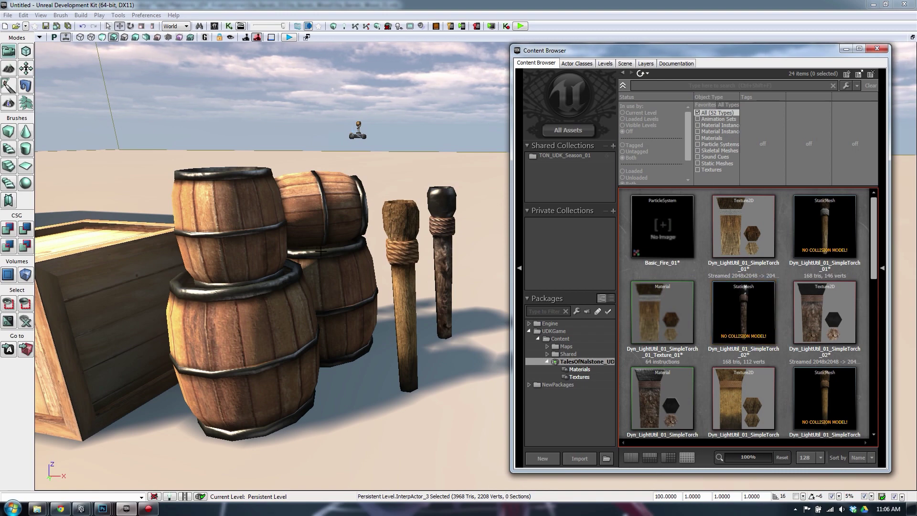
right_drag(320, 251, 221, 271)
key(d)
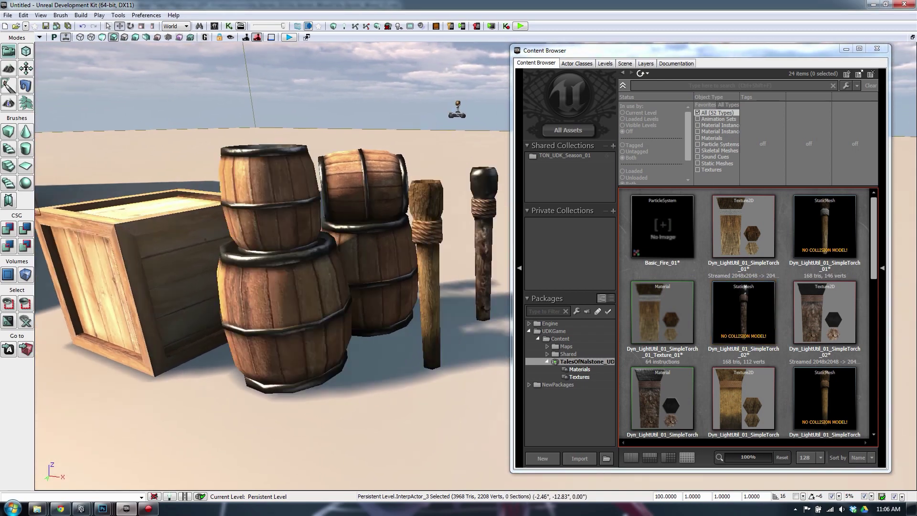
key(s)
key(d)
mouse_move(454, 269)
right_down()
mouse_move(406, 263)
mouse_move(396, 249)
mouse_move(427, 265)
right_up()
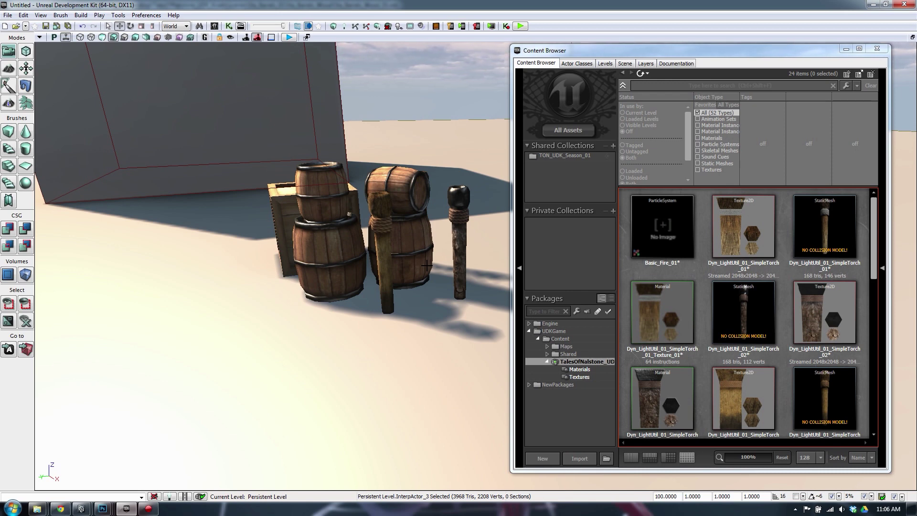
right_drag(390, 215, 376, 185)
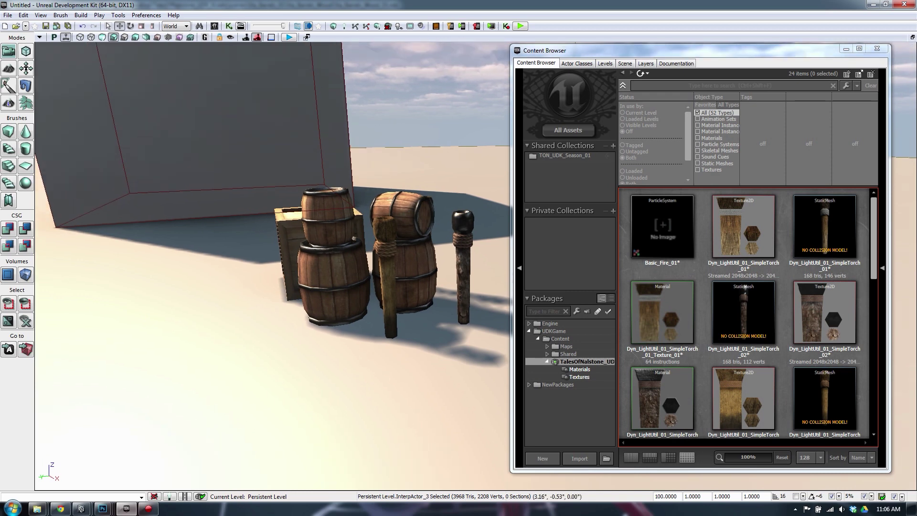
scroll(418, 247, up, 2)
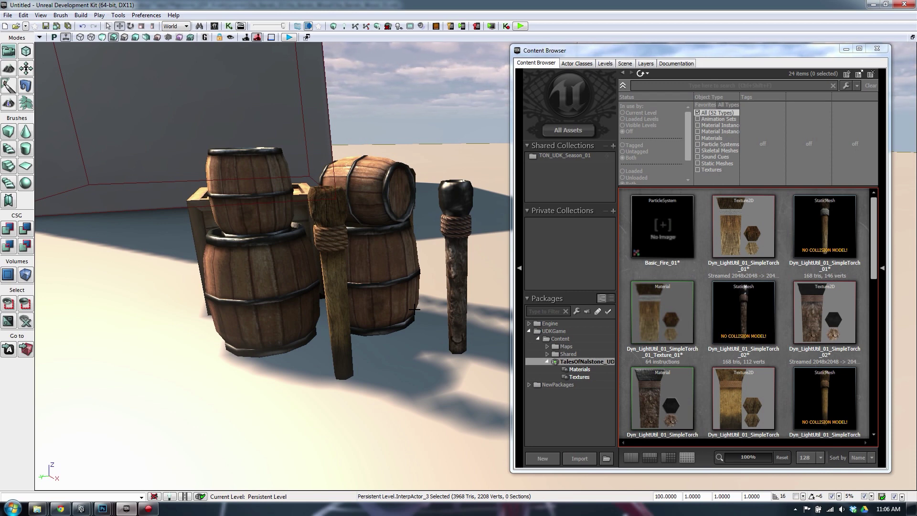
mouse_move(401, 251)
right_down()
mouse_move(385, 243)
mouse_move(387, 257)
right_up()
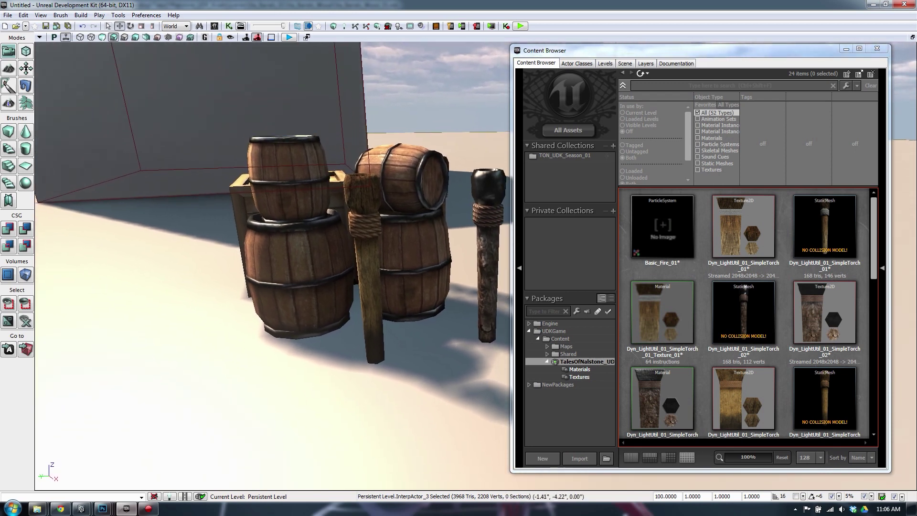
drag(395, 241, 391, 249)
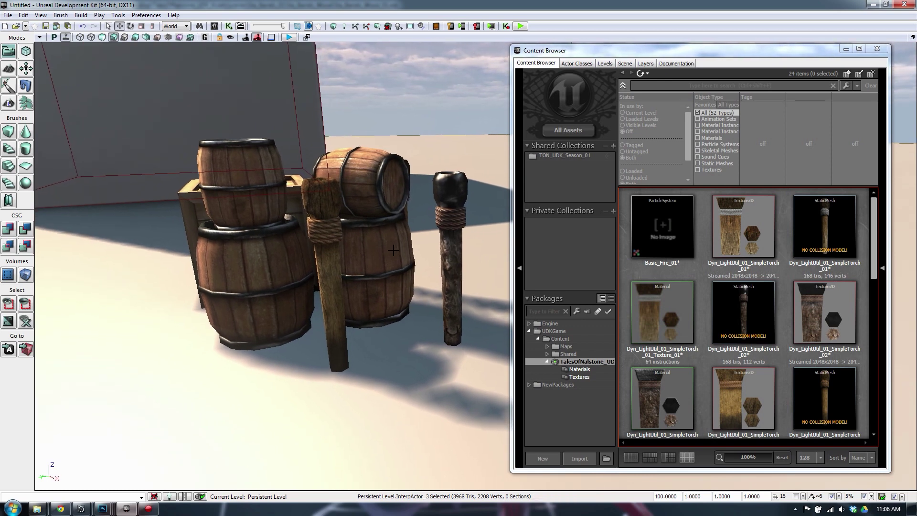
Examine the stacked barrels and torches from low, close and raised viewpoints.
right_drag(404, 238, 404, 230)
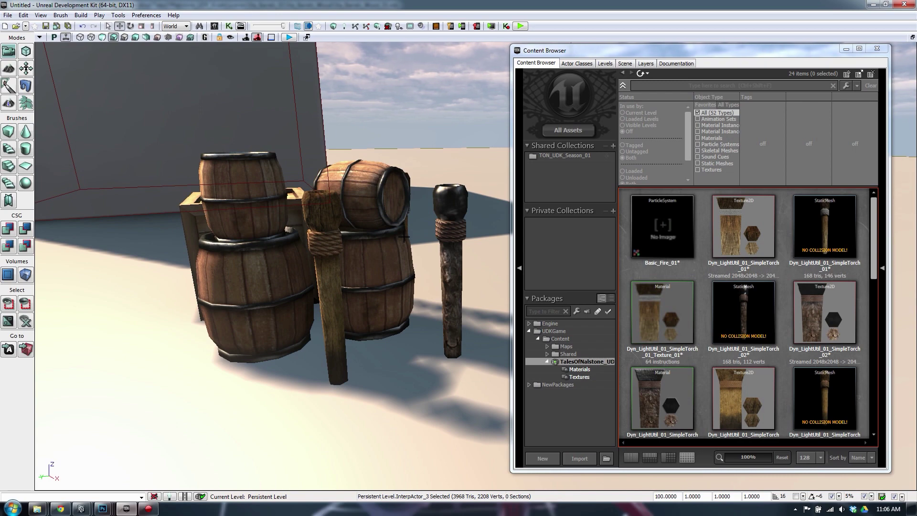
drag(398, 253, 437, 254)
right_drag(437, 253, 411, 232)
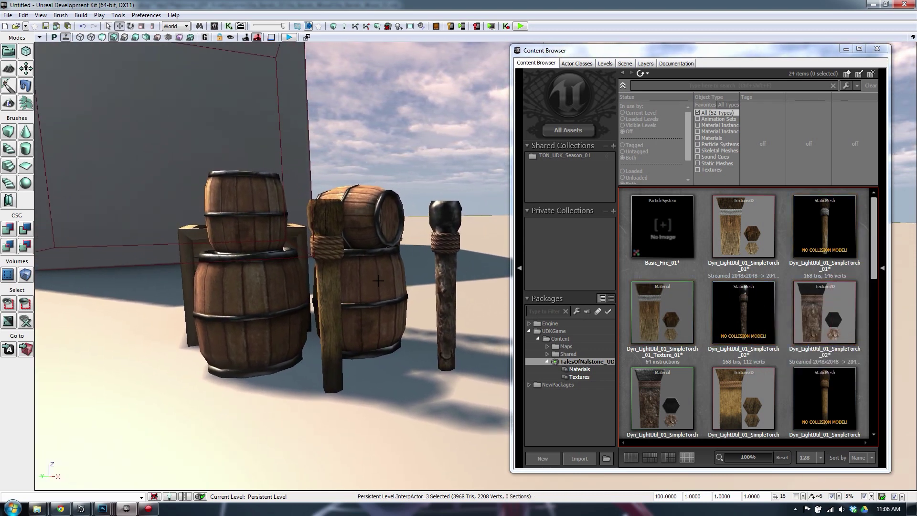
right_drag(411, 233, 401, 236)
drag(366, 280, 366, 281)
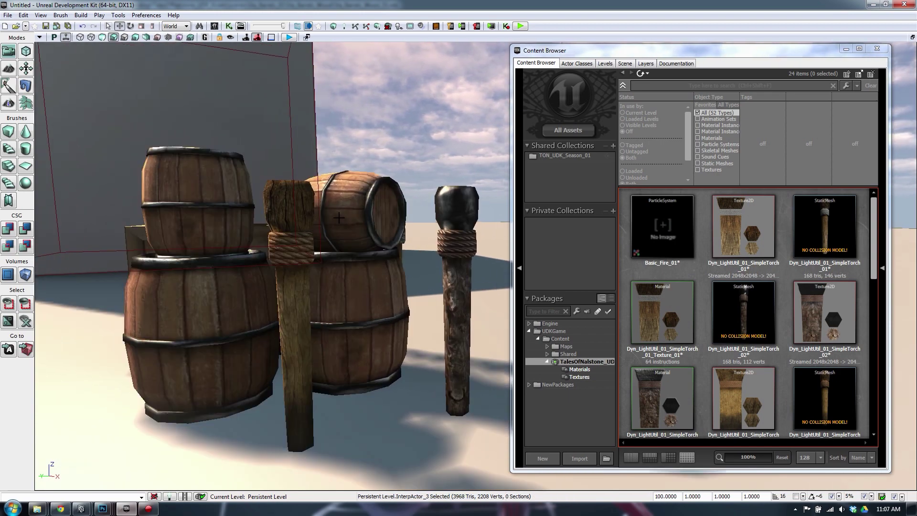
right_drag(366, 281, 359, 309)
middle_drag(366, 281, 366, 248)
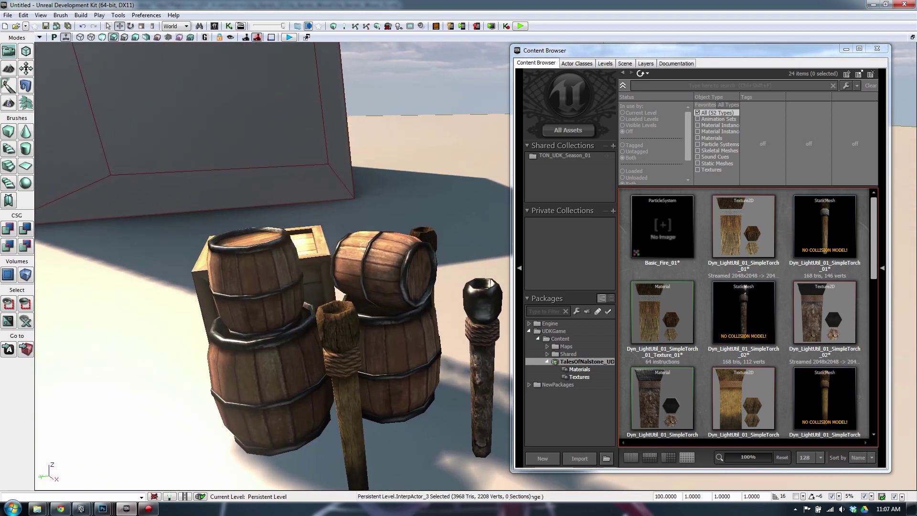
right_drag(366, 281, 371, 307)
drag(366, 310, 366, 294)
Highlight the barrel lying on its side, the torch behind it and the ground one after another.
click(372, 213)
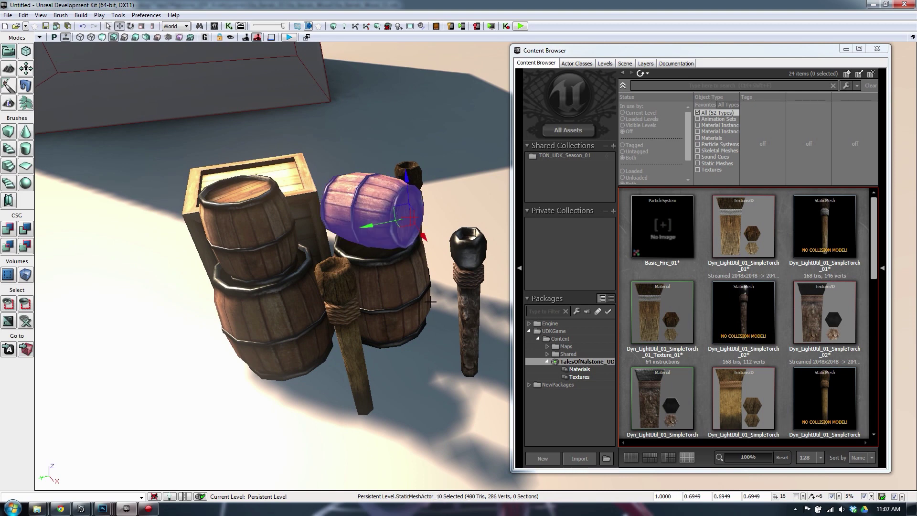
click(450, 187)
click(413, 173)
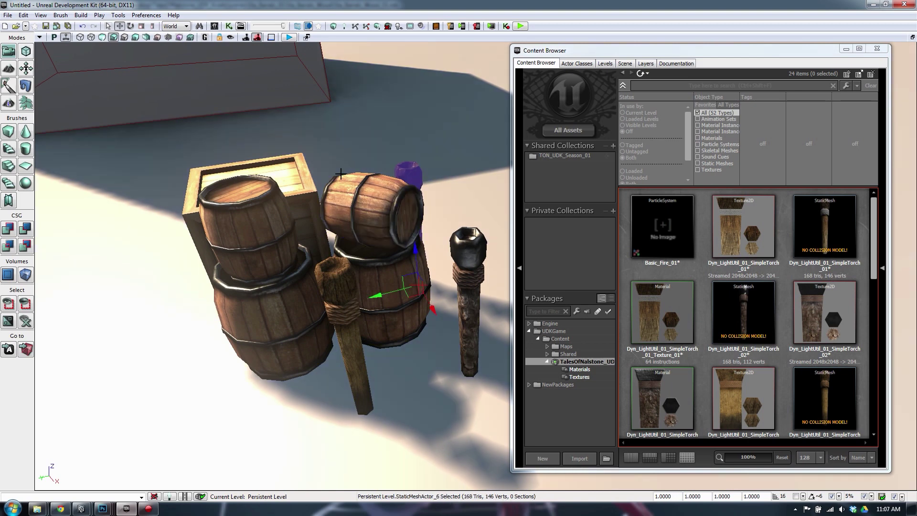
click(349, 215)
click(381, 120)
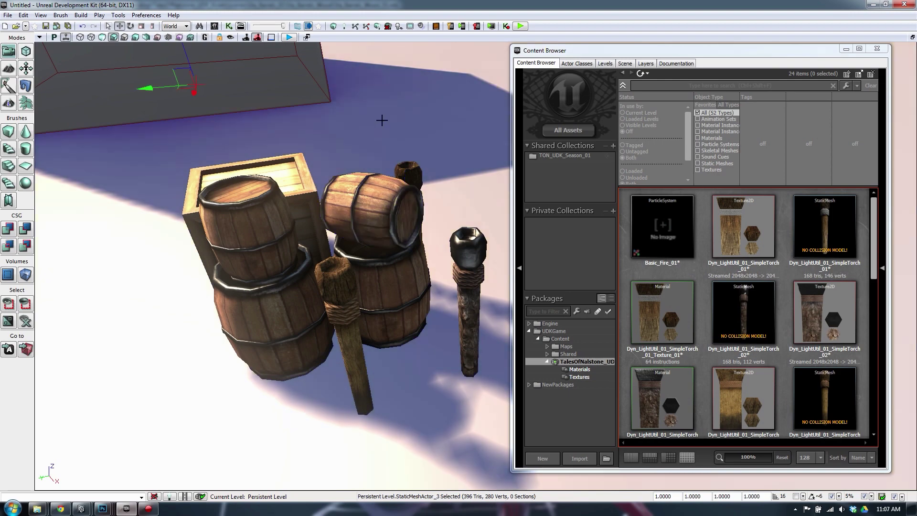
Highlight the lying barrel and the ground again, comparing the prop group at near and far distances.
mouse_move(440, 185)
right_down()
mouse_move(483, 184)
mouse_move(454, 191)
mouse_move(439, 210)
mouse_move(422, 190)
right_up()
scroll(422, 190, down, 5)
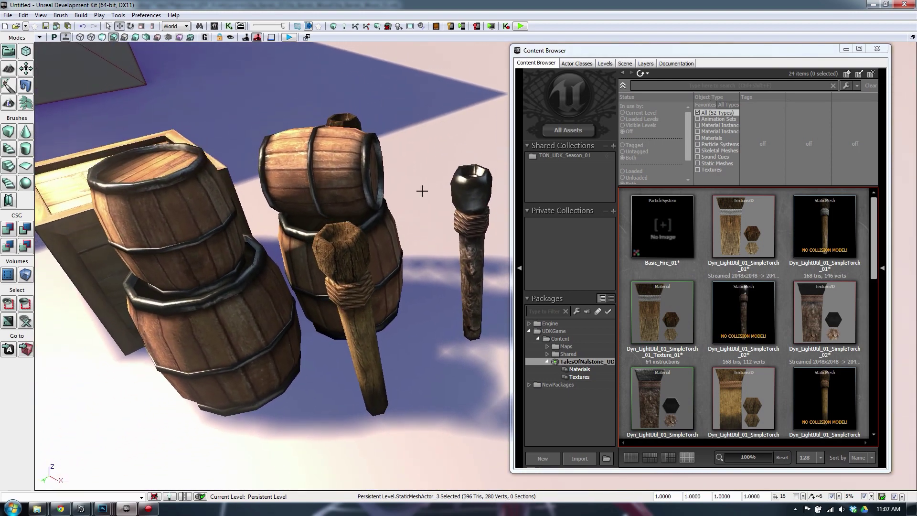
click(405, 197)
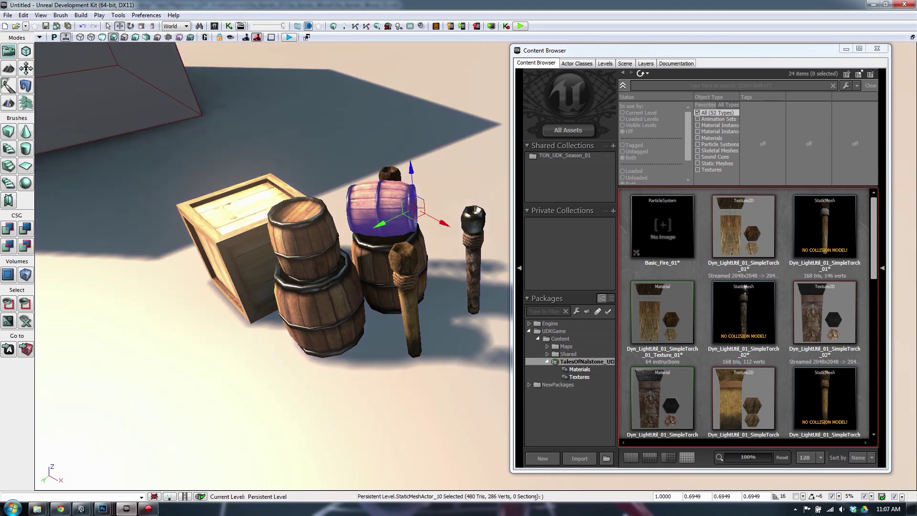
click(406, 134)
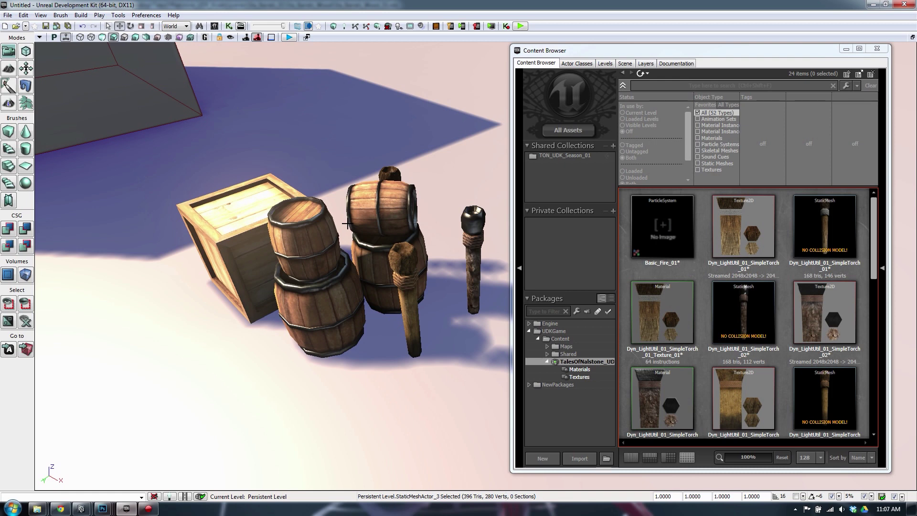
scroll(355, 228, up, 8)
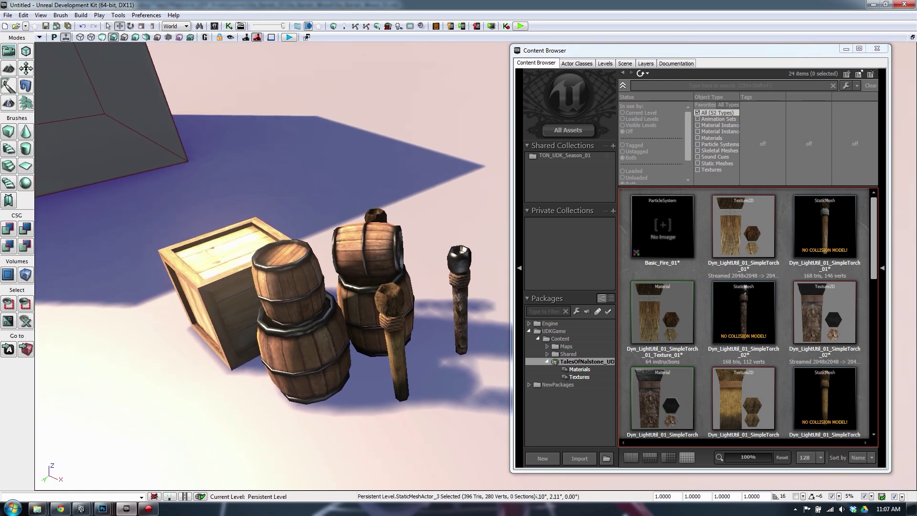
scroll(354, 245, down, 10)
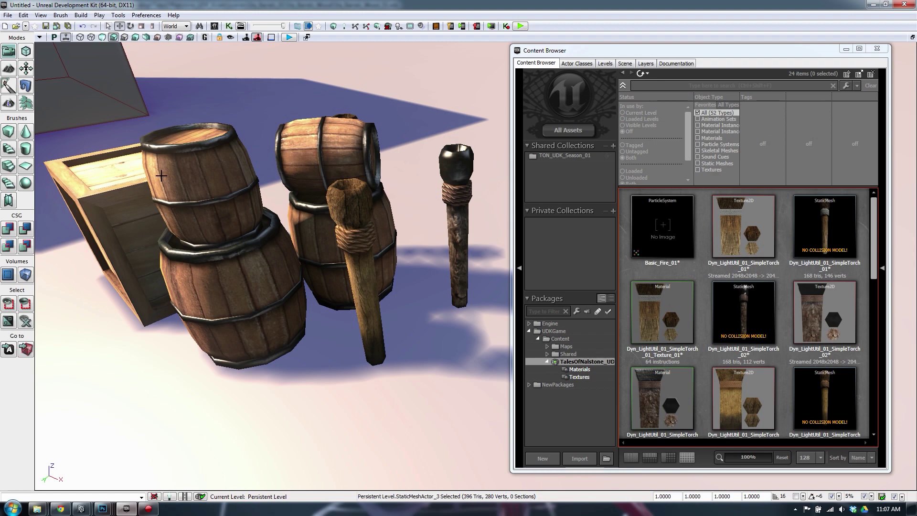
right_drag(249, 153, 224, 120)
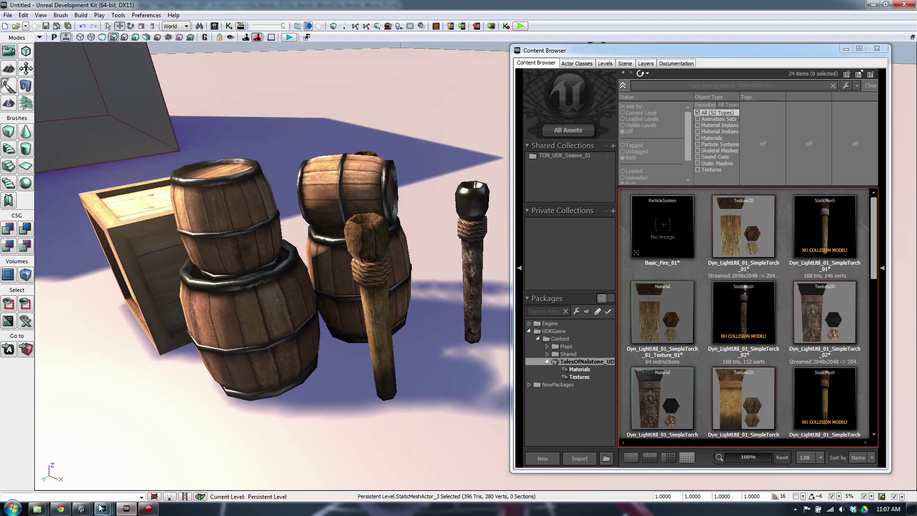
Switch to Maya, save the wooden barrel scene and select the barrel in object mode.
mouse_move(81, 509)
click(151, 483)
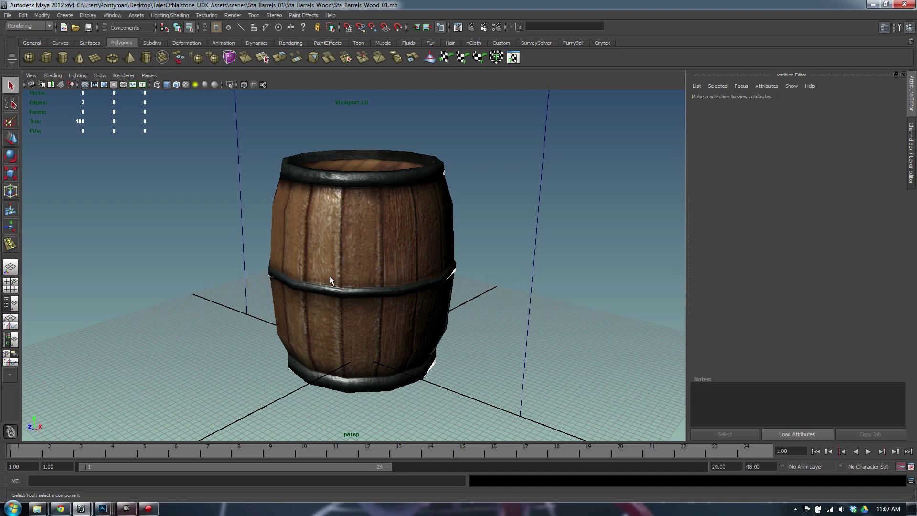
alt+drag(391, 256, 487, 253)
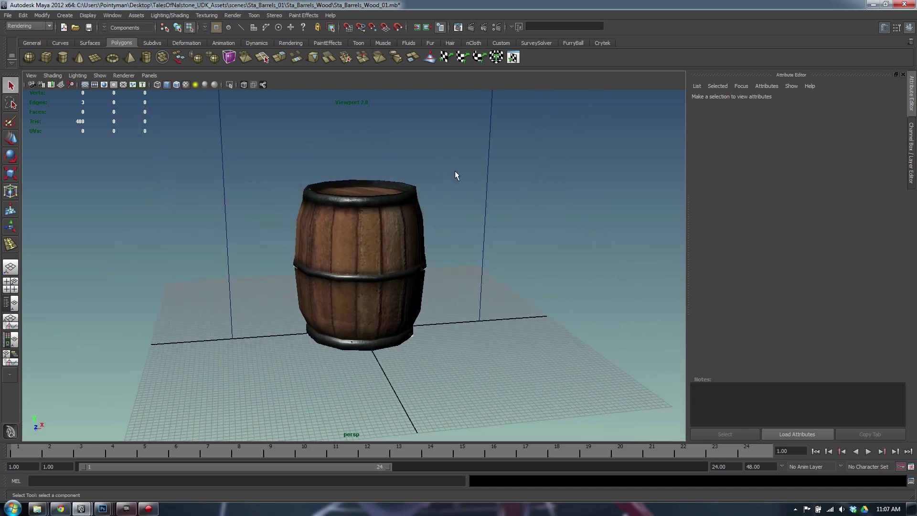
alt+drag(454, 173, 411, 182)
key(ctrl+s)
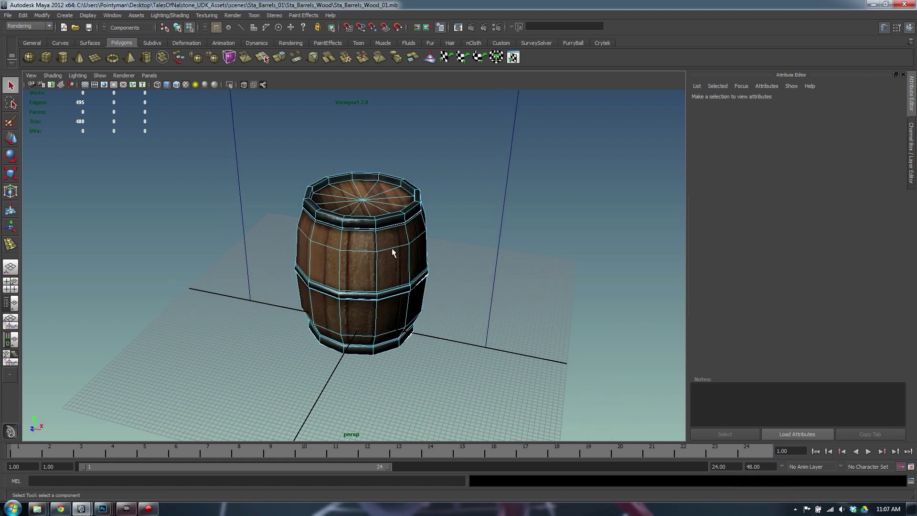
key(F8)
click(384, 244)
Switch back to the Unreal Development Kit and examine the barrels' wood and metal bands up close from several angles.
key(alt+Tab)
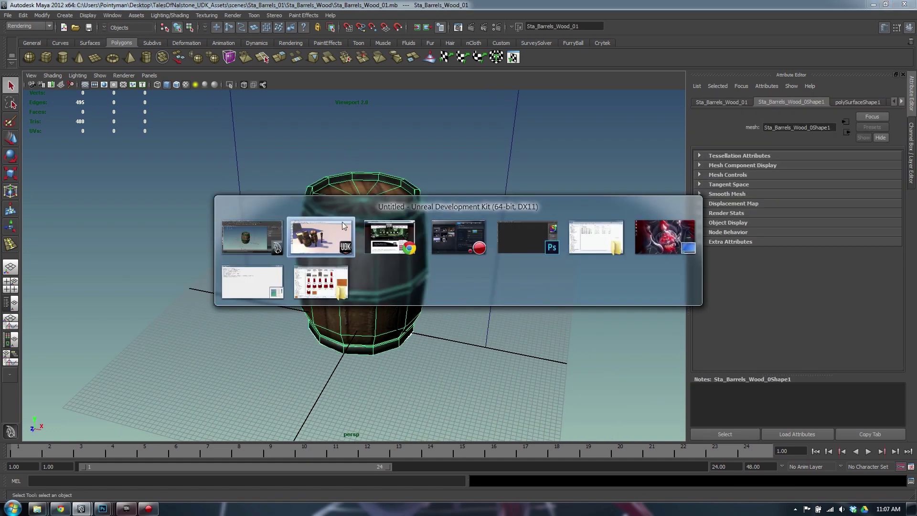
drag(400, 267, 377, 291)
scroll(399, 267, up, 3)
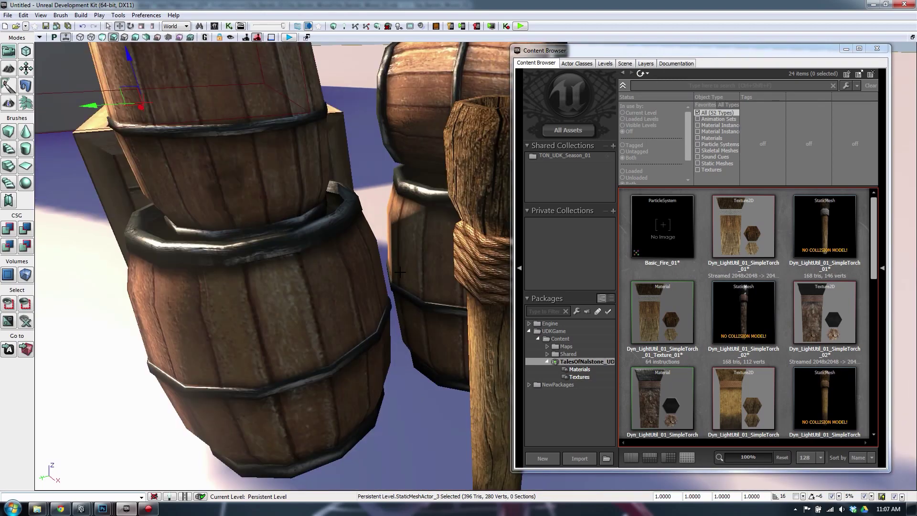
scroll(400, 266, down, 2)
right_drag(399, 267, 393, 256)
drag(306, 191, 306, 163)
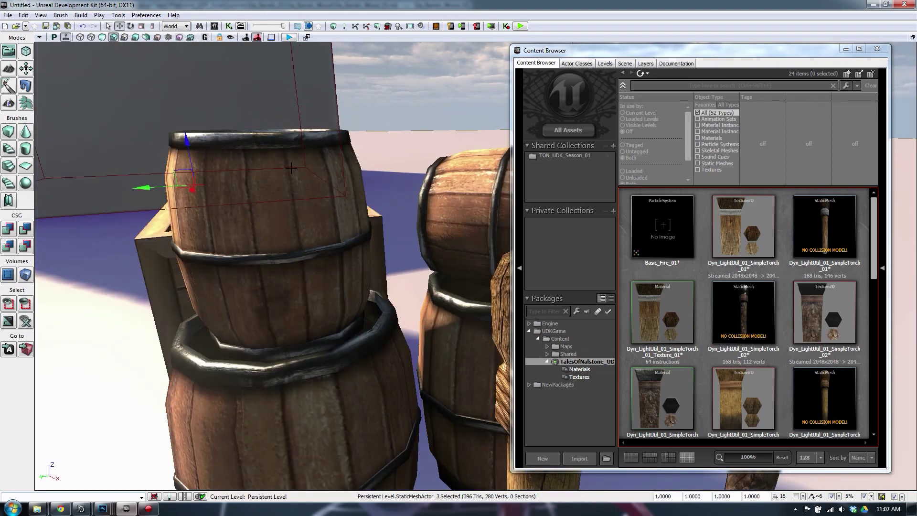
right_drag(291, 167, 315, 201)
middle_drag(291, 167, 272, 144)
drag(358, 224, 290, 221)
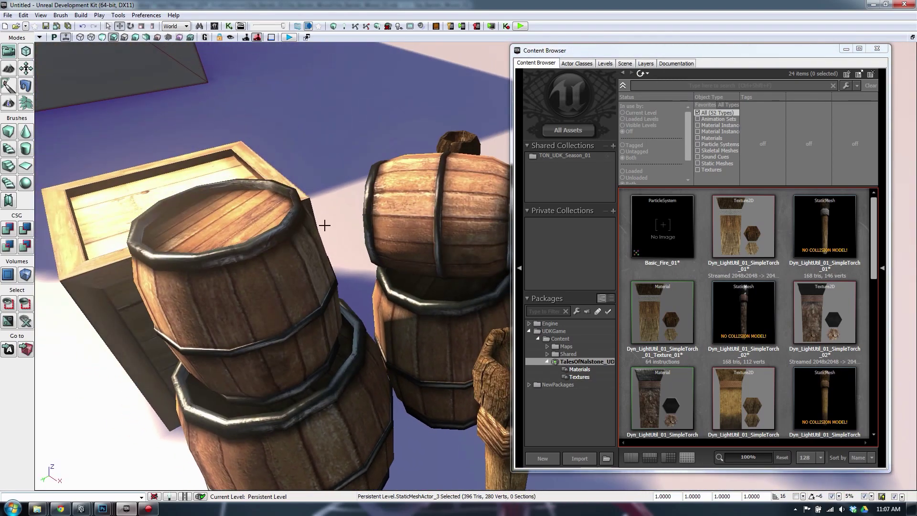
mouse_move(325, 258)
right_down()
mouse_move(396, 258)
mouse_move(326, 258)
right_up()
right_drag(394, 242, 390, 269)
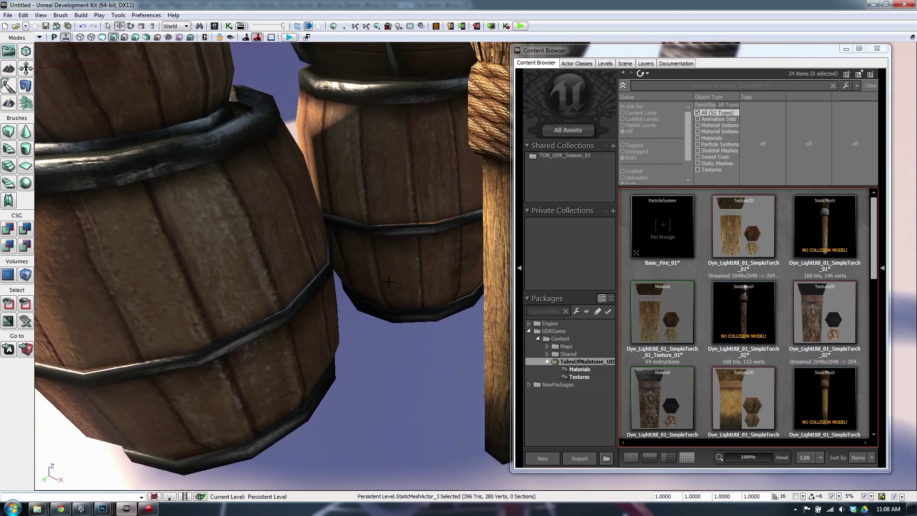
drag(389, 282, 388, 325)
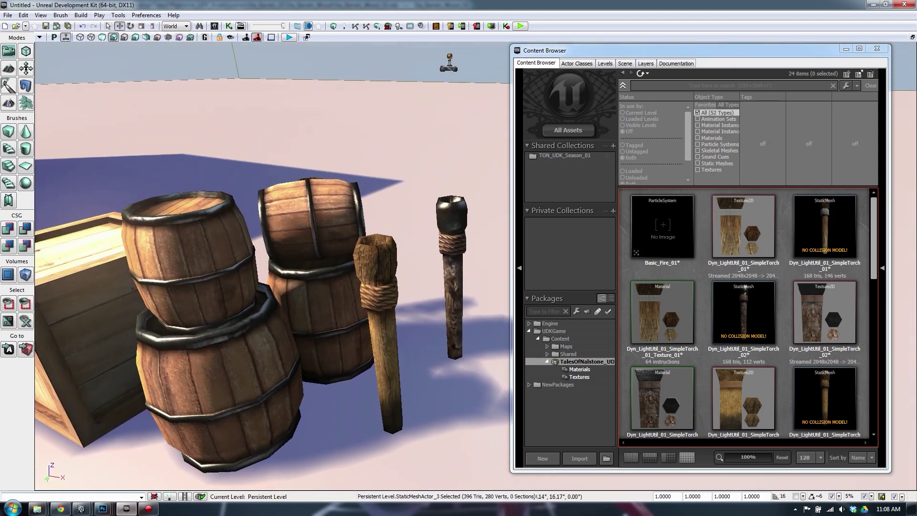
right_drag(404, 217, 380, 241)
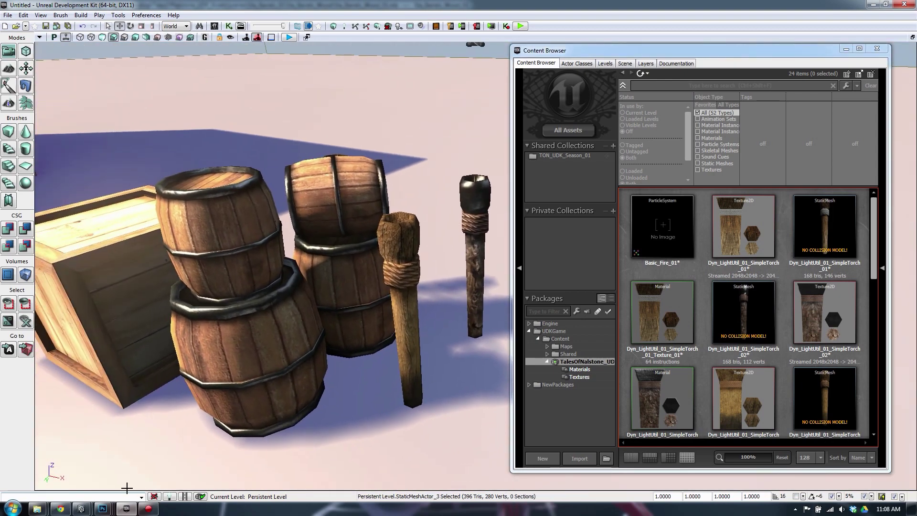
Return to Maya, select the barrel model and start a new empty scene.
click(81, 509)
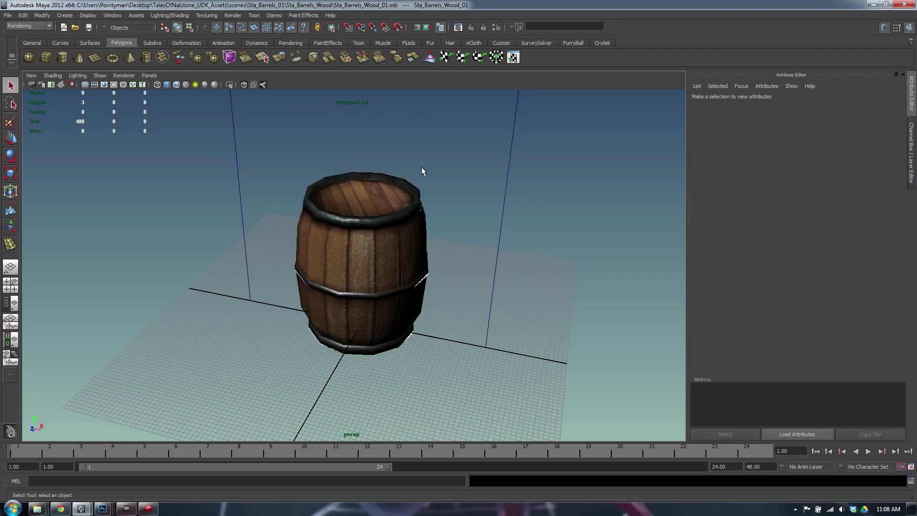
click(362, 219)
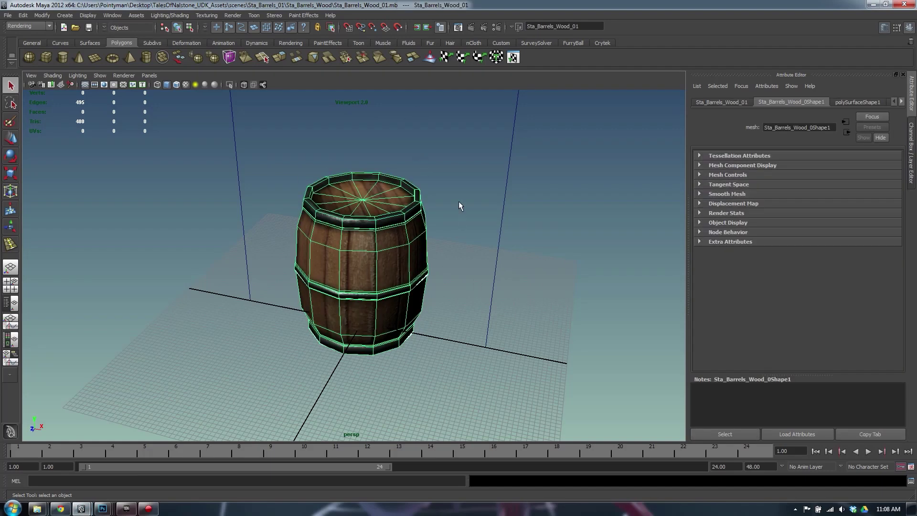
key(ctrl+n)
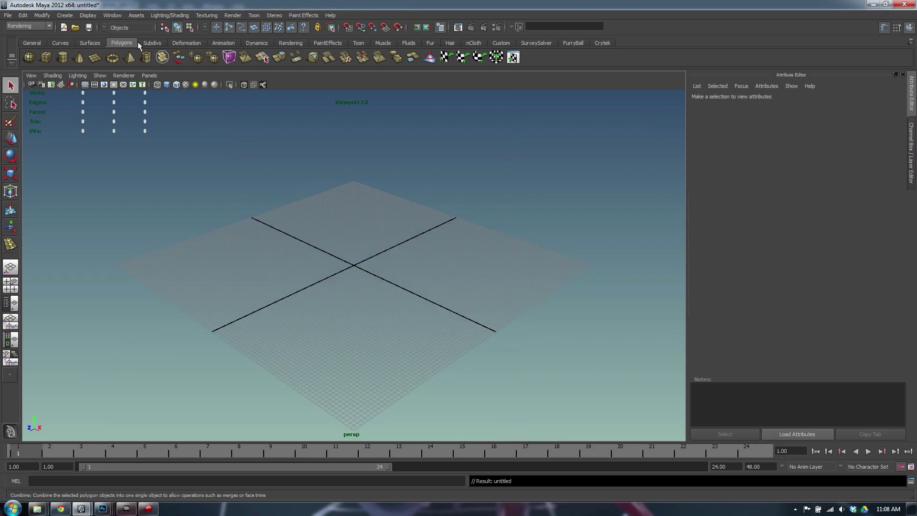
Switch the perspective view away from the Viewport 2.0 renderer and examine the grid up close.
click(124, 75)
click(146, 91)
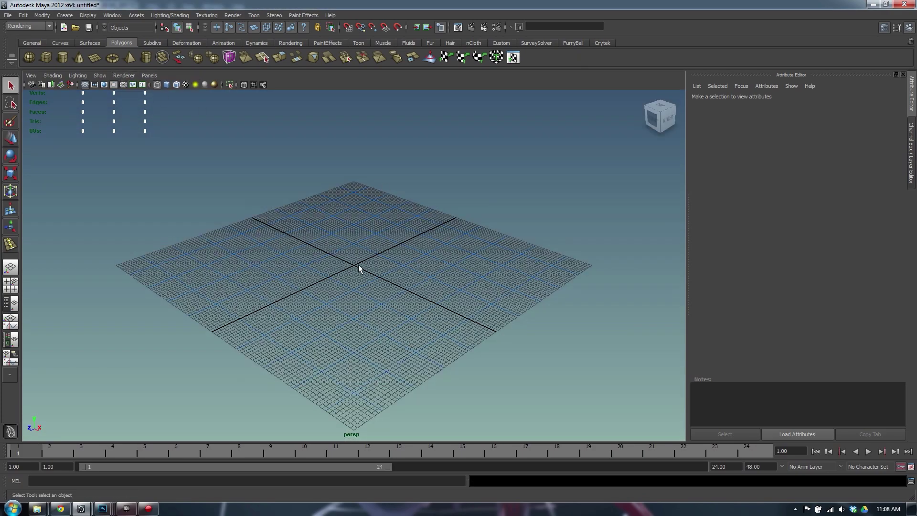
alt+drag(358, 266, 279, 260)
alt+right_drag(278, 260, 519, 257)
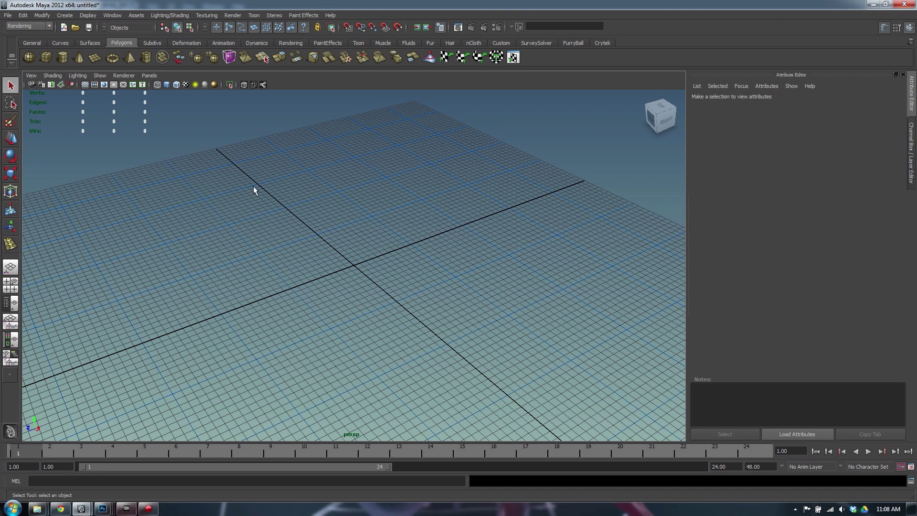
Compare the crate, barrels and torches in the Unreal Development Kit with the empty Maya grid.
click(127, 509)
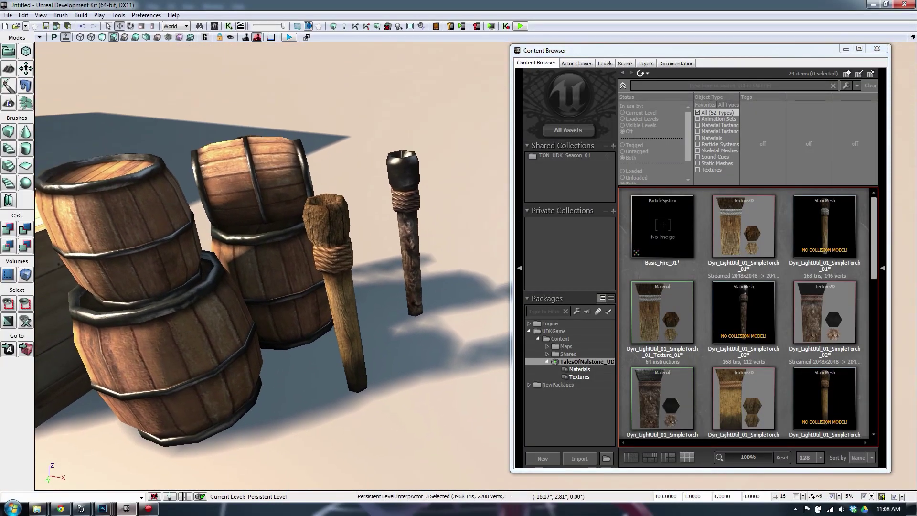
right_drag(396, 209, 349, 209)
scroll(380, 251, down, 2)
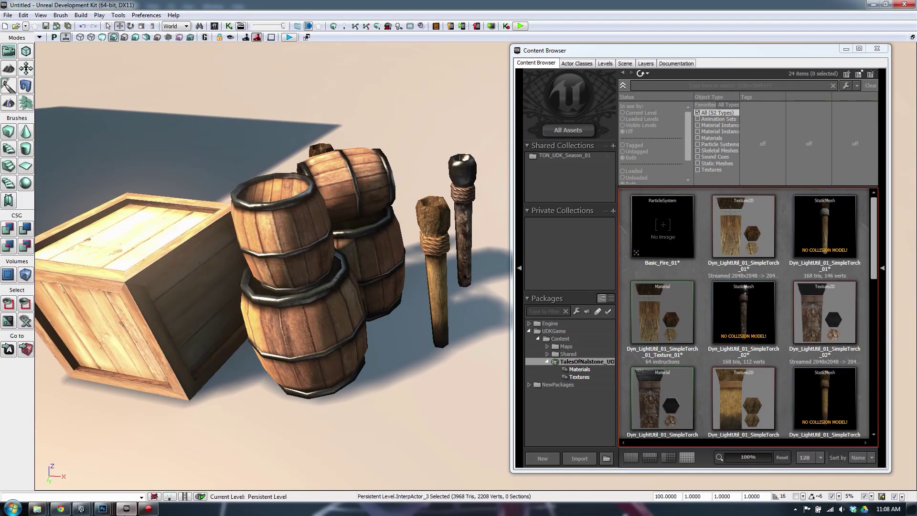
mouse_move(81, 508)
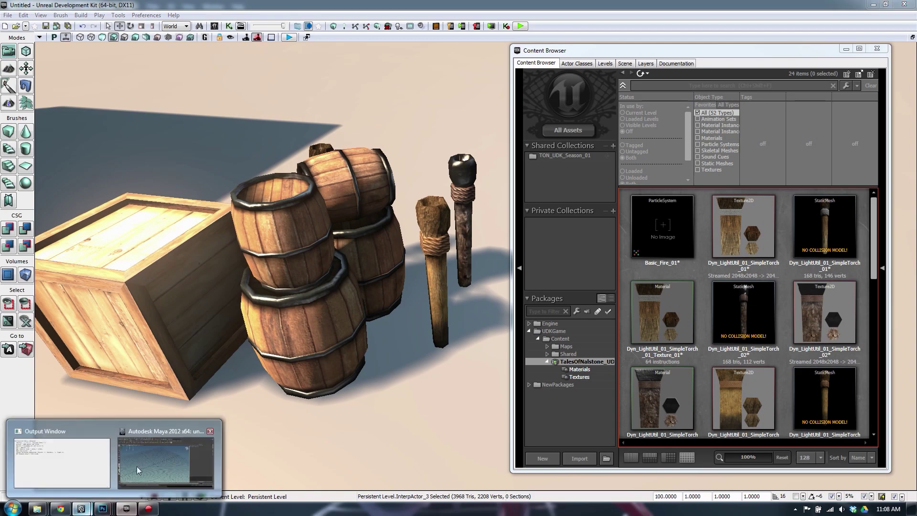
click(147, 442)
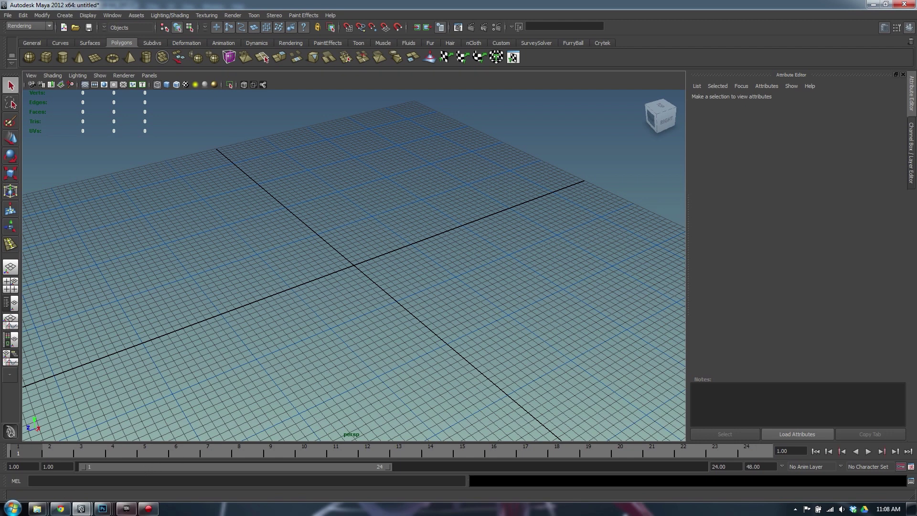
Switch to the Unreal Development Kit, clear the selection and select all four barrels together.
click(126, 508)
key(Escape)
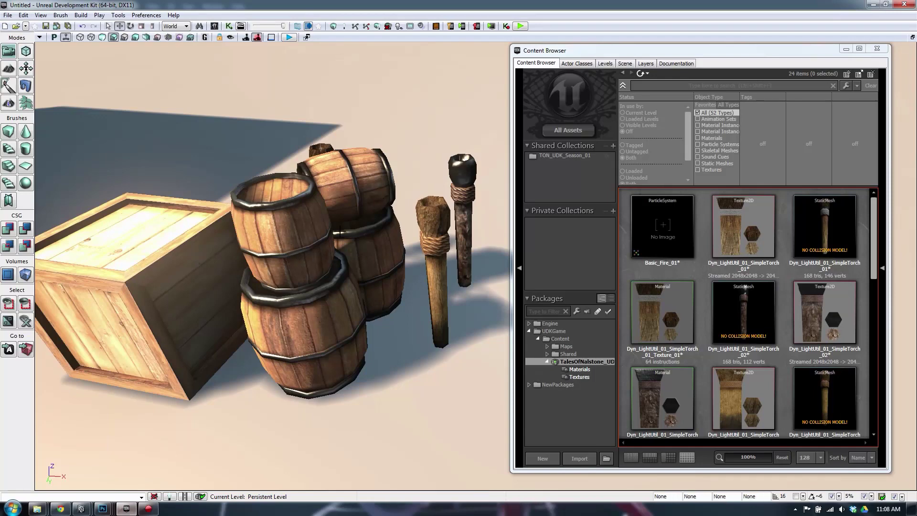
ctrl+click(327, 181)
ctrl+click(281, 225)
ctrl+click(305, 344)
ctrl+click(399, 276)
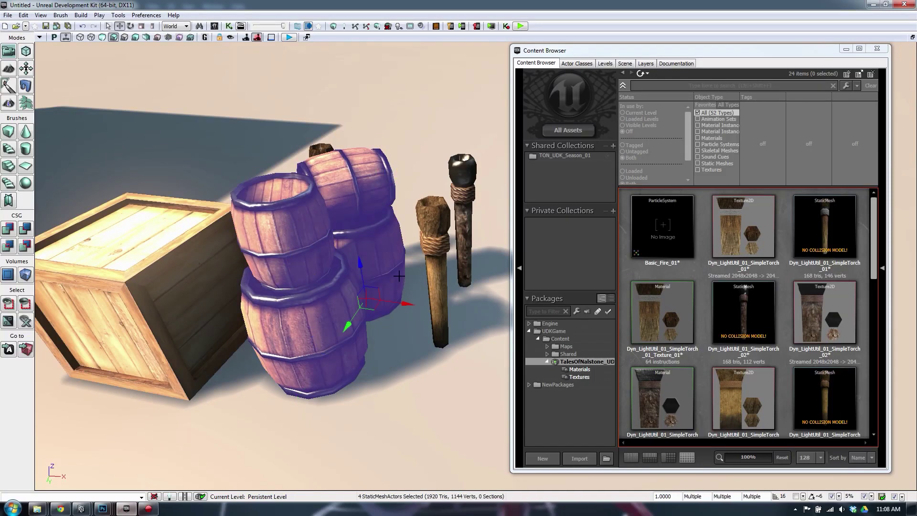
Add the three torches to the selection, and finish by selecting only the barrel lying on its side.
ctrl+click(437, 234)
ctrl+click(459, 199)
ctrl+click(321, 150)
click(360, 180)
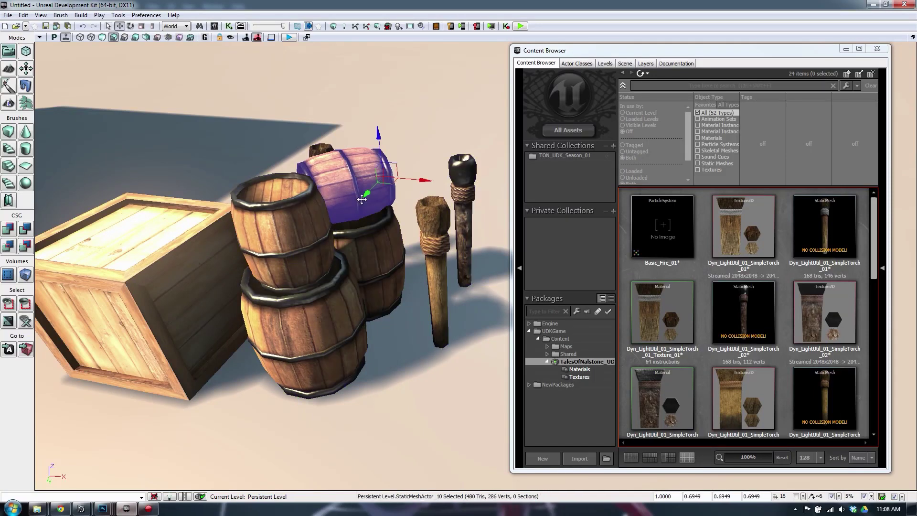
Add the other three barrels to the selection.
ctrl+click(373, 258)
ctrl+click(292, 323)
ctrl+click(287, 219)
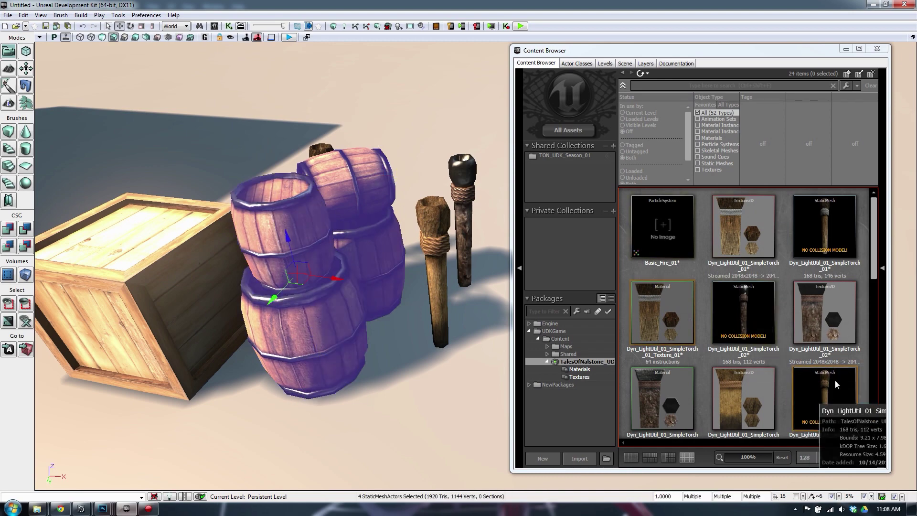
Place a Sta_Barrels_Wood_01 mesh on the ground in front of the barrels and undo the placement.
drag(873, 249, 873, 404)
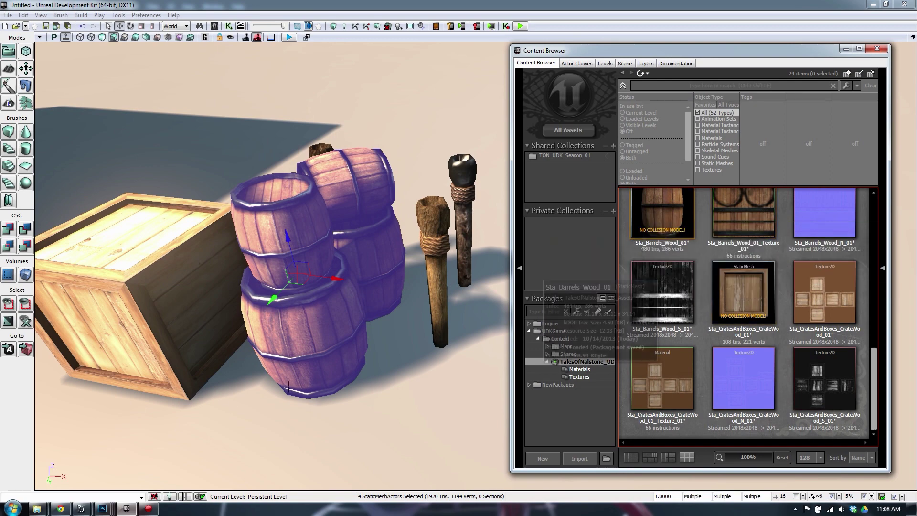
drag(658, 210, 442, 418)
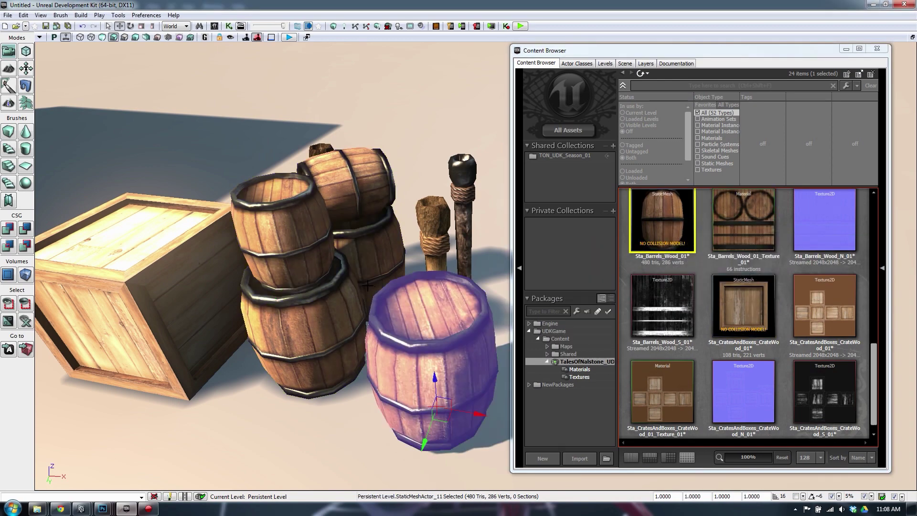
key(ctrl+z)
Look at the Create Prefab option for the four selected barrels, and leave it without creating a prefab.
alt+drag(409, 238, 348, 198)
right_click(327, 196)
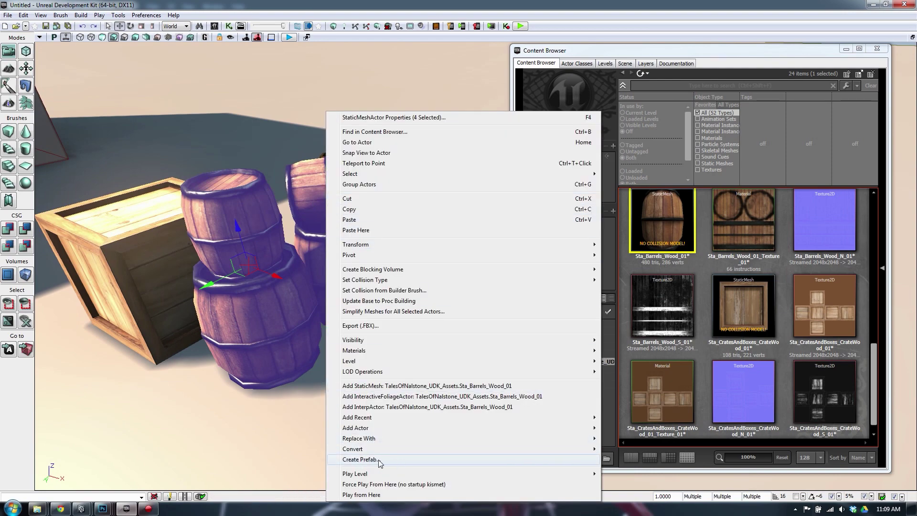
click(362, 460)
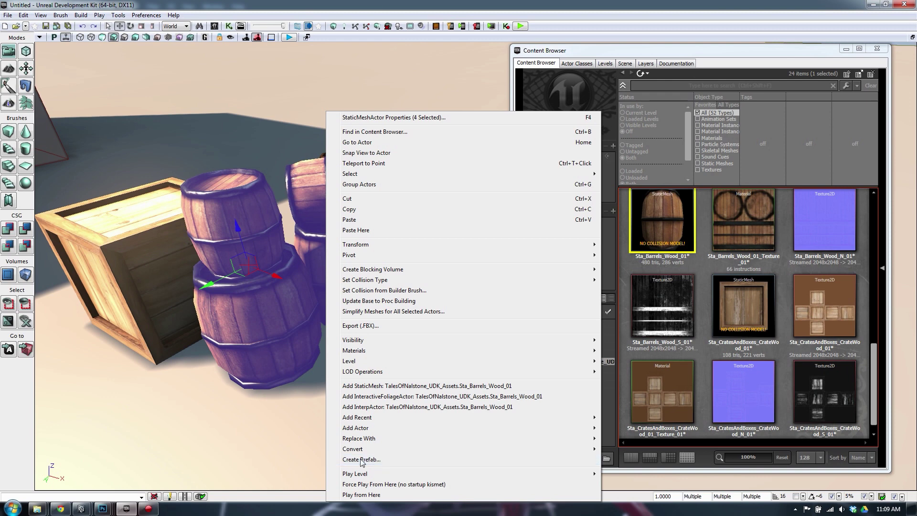
click(297, 456)
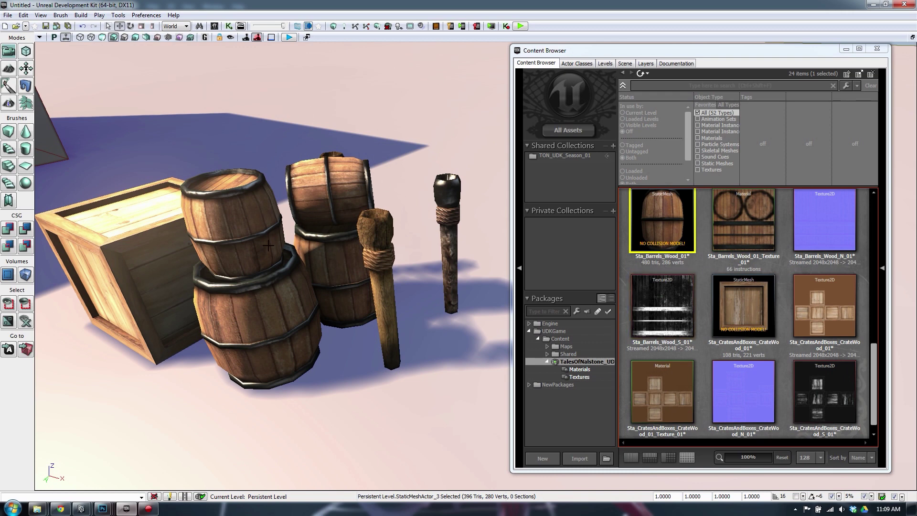
Select the lower rear barrel and examine the props together with their surroundings.
click(383, 180)
key(ctrl+z)
click(338, 183)
click(326, 262)
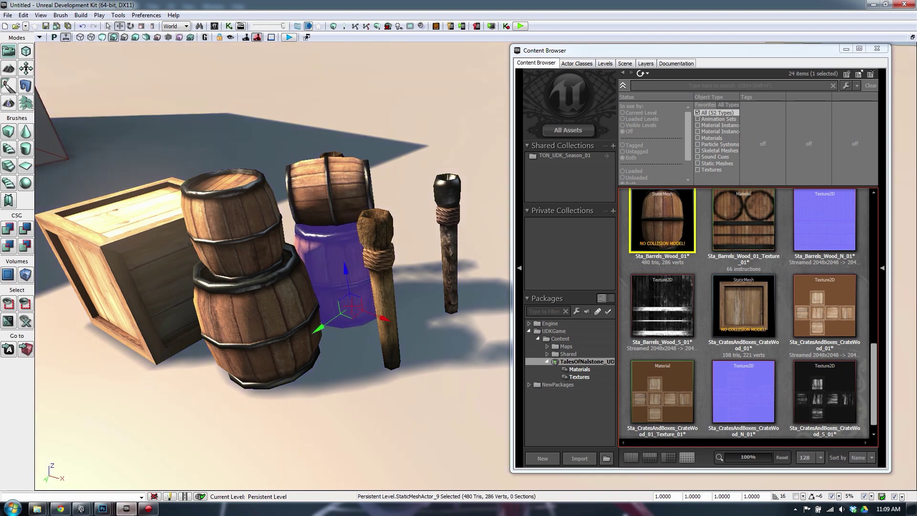
right_drag(382, 204, 385, 202)
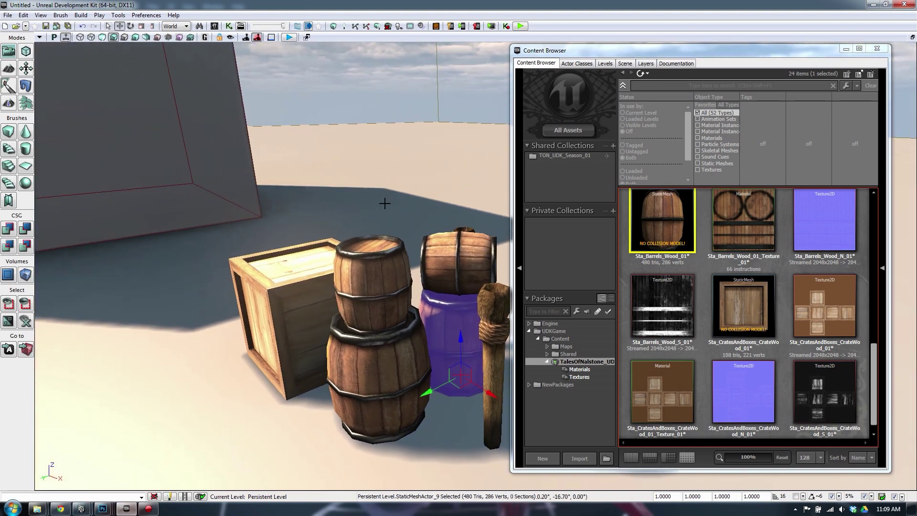
right_drag(378, 147, 353, 174)
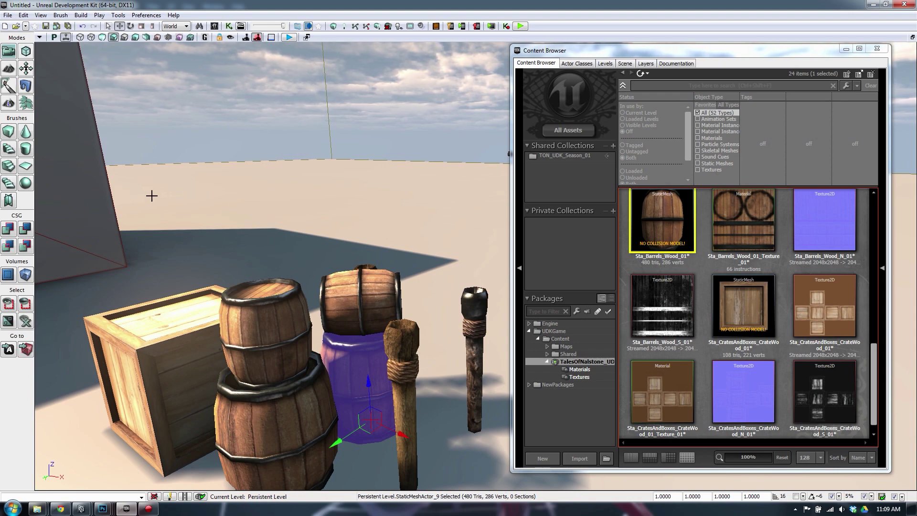
Switch to Maya and draw a polygon cube on the grid, with the view in shaded display.
click(81, 508)
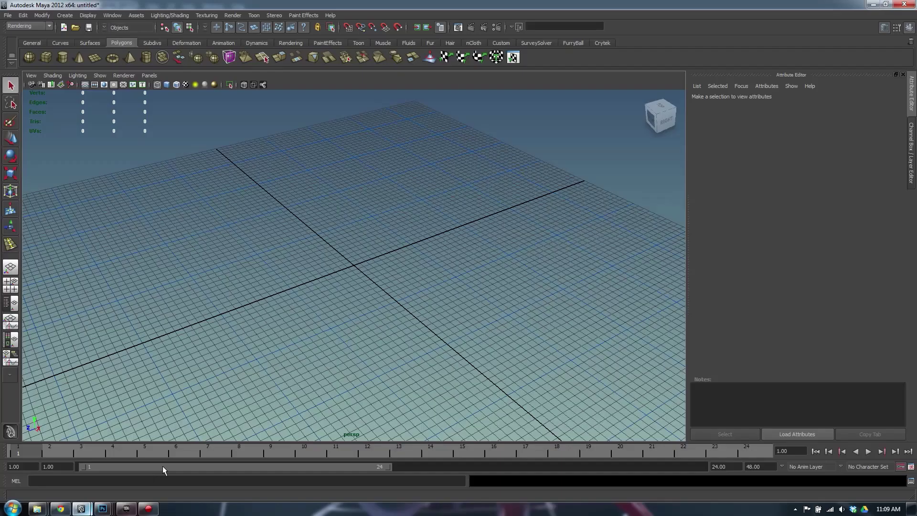
click(45, 57)
drag(224, 301, 372, 386)
drag(372, 434, 373, 418)
mouse_move(374, 374)
mouse_down()
mouse_move(370, 348)
mouse_move(411, 273)
mouse_move(433, 268)
mouse_move(403, 313)
mouse_move(436, 317)
mouse_move(471, 347)
mouse_move(350, 325)
mouse_up()
key(5)
key(w)
click(469, 343)
Shape the cube into a long, flat plank in front of the grid's centre line and clear the selection.
alt+drag(418, 333, 470, 285)
key(f)
alt+right_drag(471, 285, 382, 271)
alt+drag(382, 270, 408, 280)
key(r)
alt+drag(392, 235, 331, 239)
key(w)
key(r)
click(477, 240)
click(378, 266)
key(w)
click(331, 239)
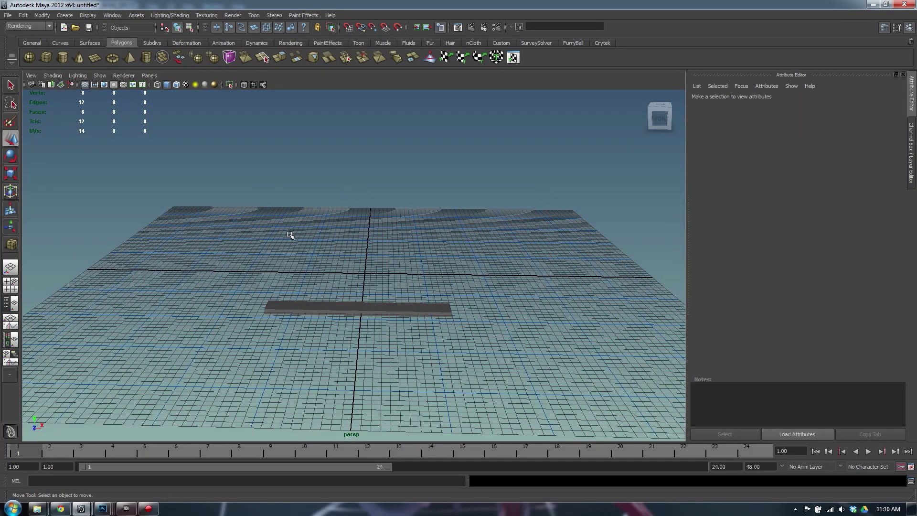
Bring the HEIGHTREFERENCE curve into the scene and compare its height with the plank.
right_drag(290, 235, 325, 247)
alt+drag(439, 271, 250, 291)
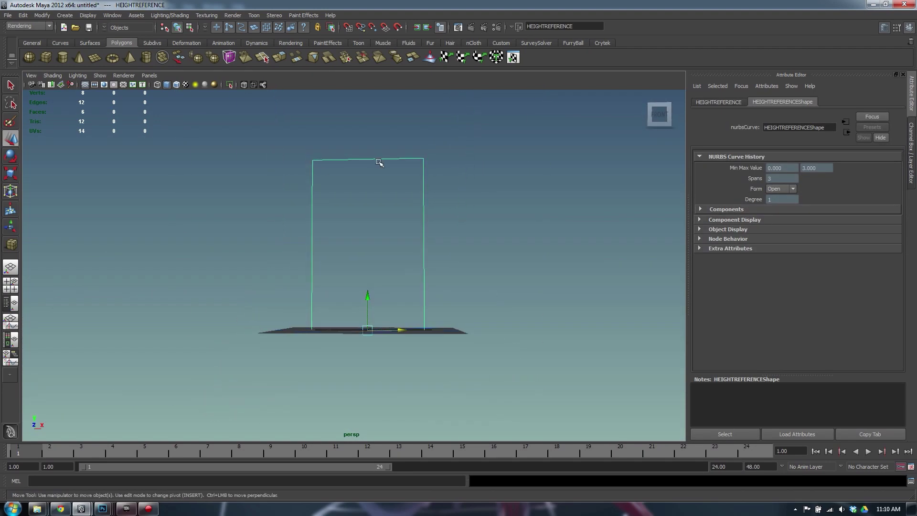
mouse_move(340, 276)
alt+mouse_down()
mouse_move(321, 296)
mouse_move(325, 273)
alt+mouse_up()
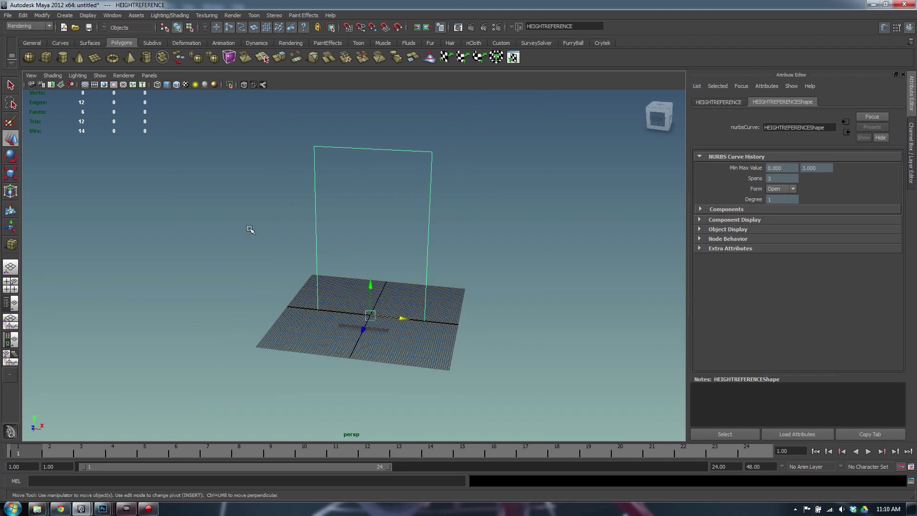
Switch to the Unreal Development Kit, select the ground instead of the barrel, and return to Maya.
key(alt+Tab)
key(alt+Tab)
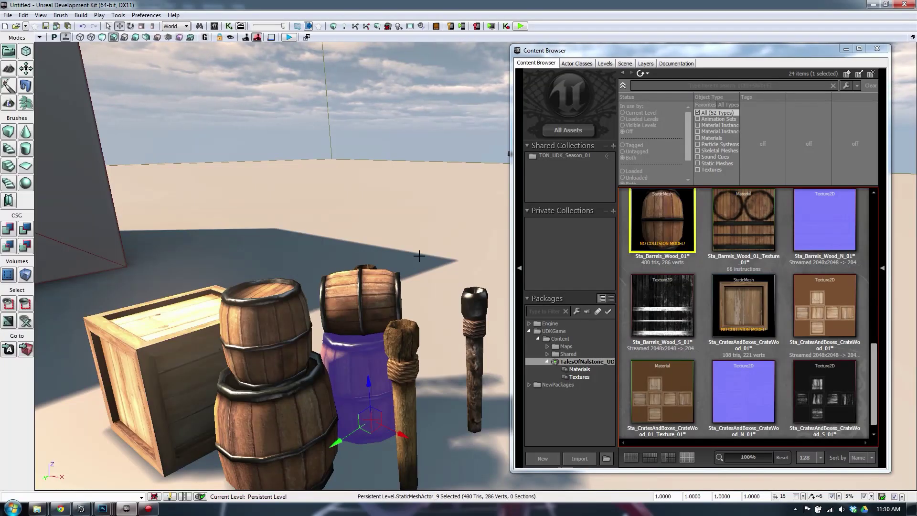
click(419, 256)
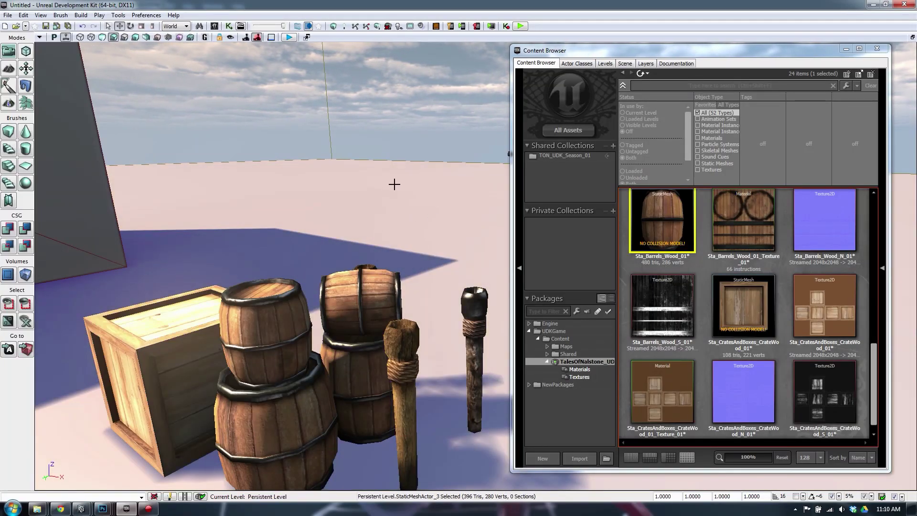
key(alt+Tab)
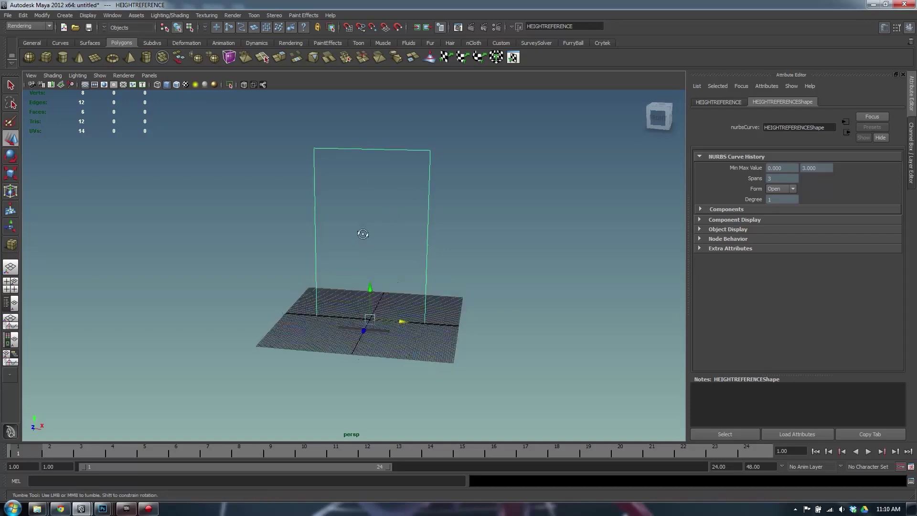
Scale the plank up uniformly to about 6.35 and move it in front of the grid, to about 44.34 in Z.
alt+drag(341, 243, 314, 382)
key(r)
middle_drag(313, 381, 437, 357)
alt+drag(480, 353, 325, 373)
key(w)
alt+right_drag(325, 372, 387, 288)
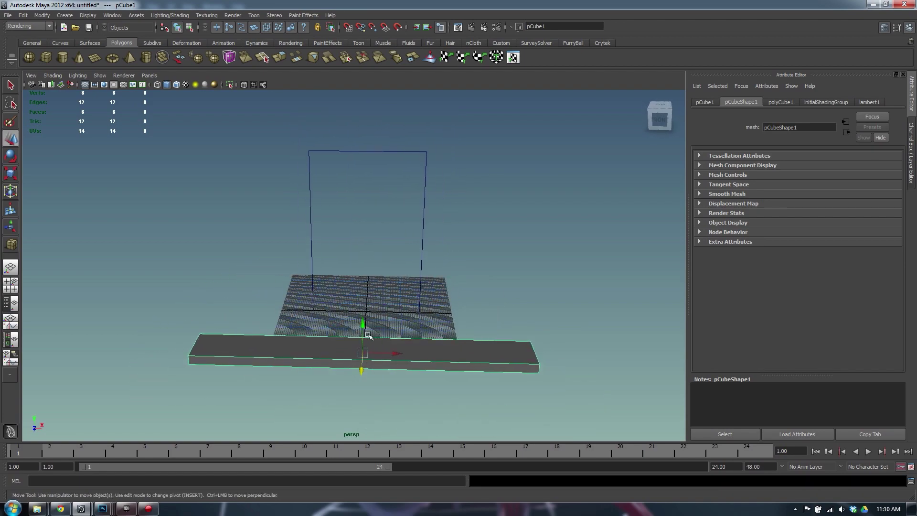
Flatten the plank's height to a Y scale of about 1.9 and clear the selection.
key(r)
mouse_move(369, 336)
alt+mouse_down()
mouse_move(363, 307)
mouse_move(363, 320)
alt+mouse_up()
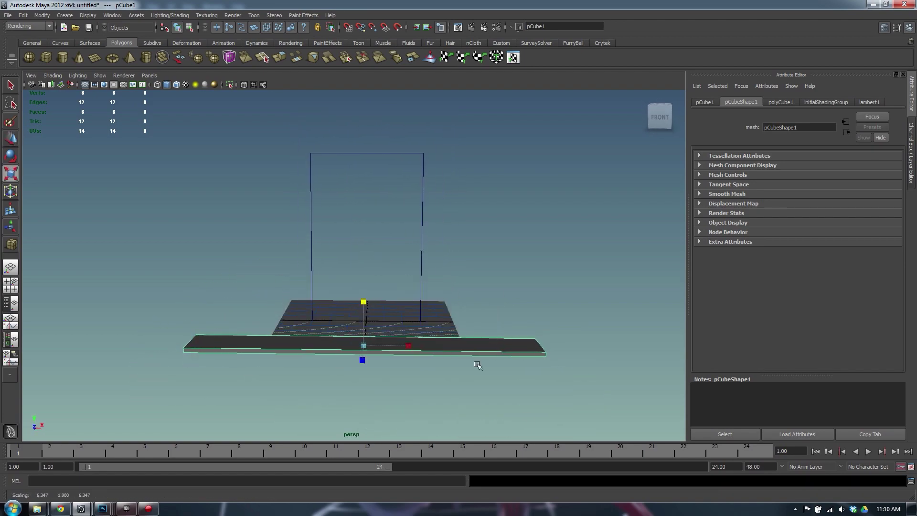
alt+drag(422, 358, 493, 327)
click(493, 327)
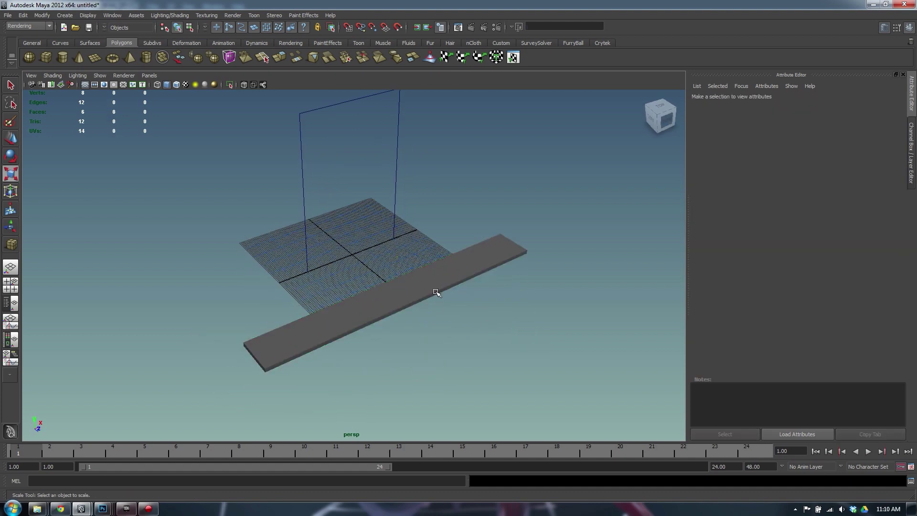
Select the plank again and examine its proportions from several angles.
click(435, 286)
alt+drag(396, 280, 330, 263)
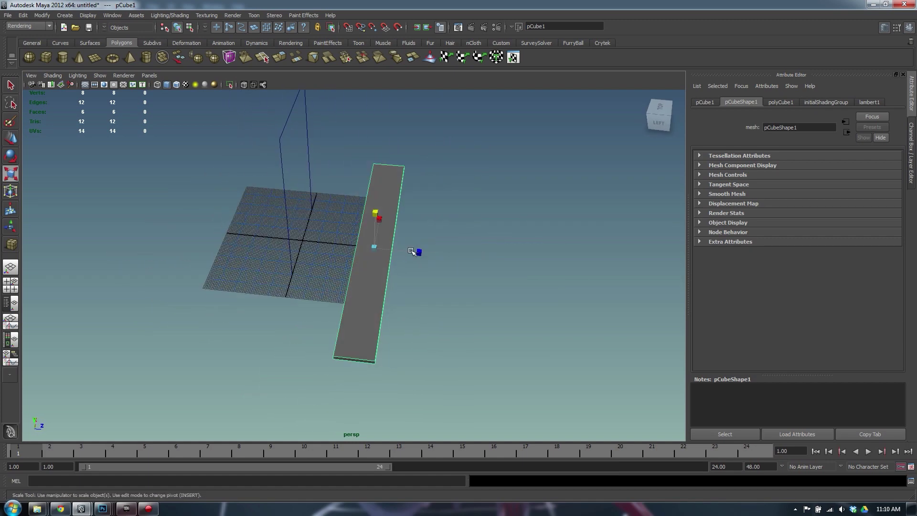
alt+drag(425, 276, 505, 256)
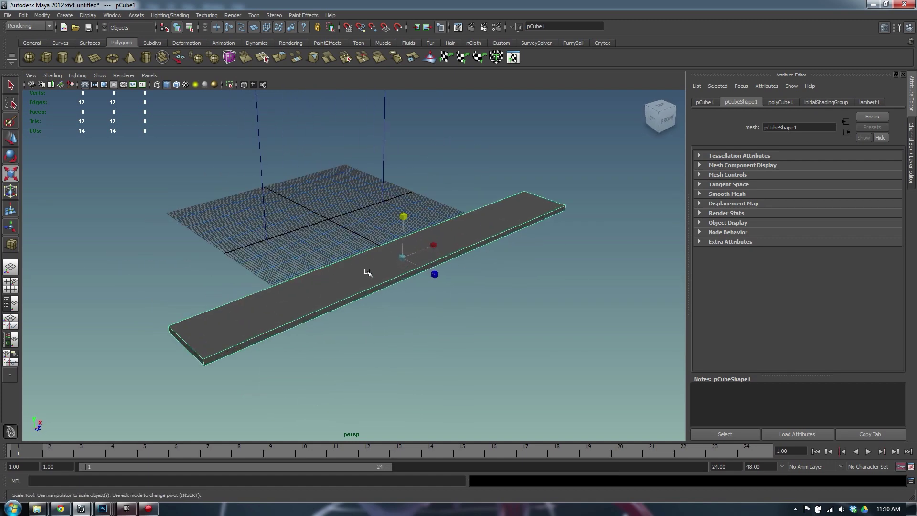
right_click(324, 283)
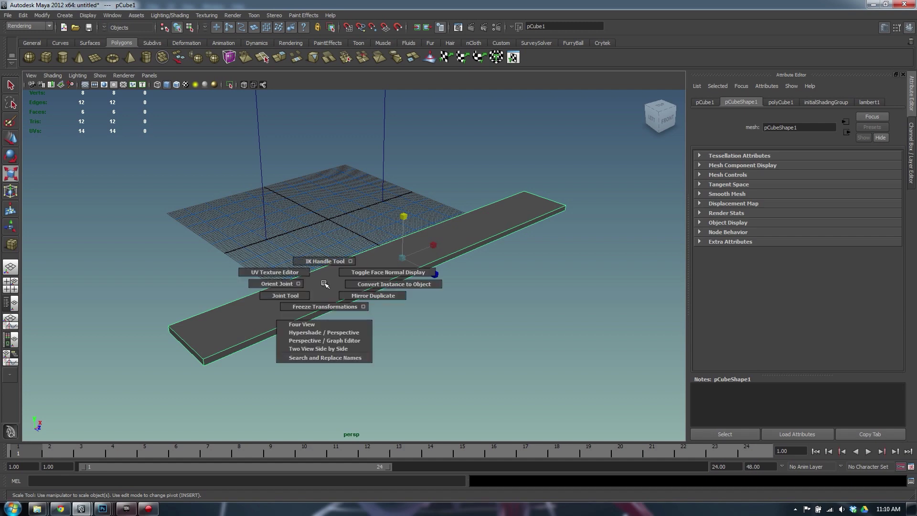
alt+drag(357, 286, 382, 286)
shift+click(342, 280)
click(436, 266)
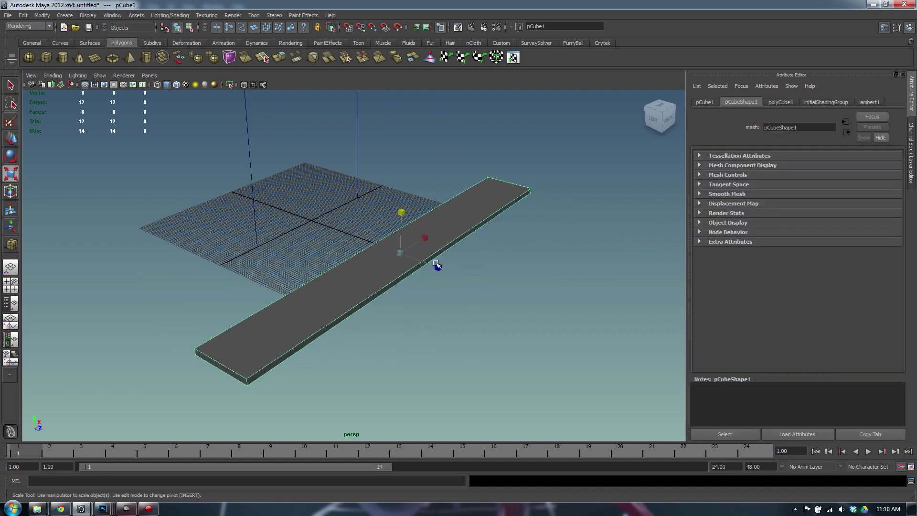
Delete the plank's construction history with its Channel Box attributes shown, and open its name for editing.
key(ctrl+a)
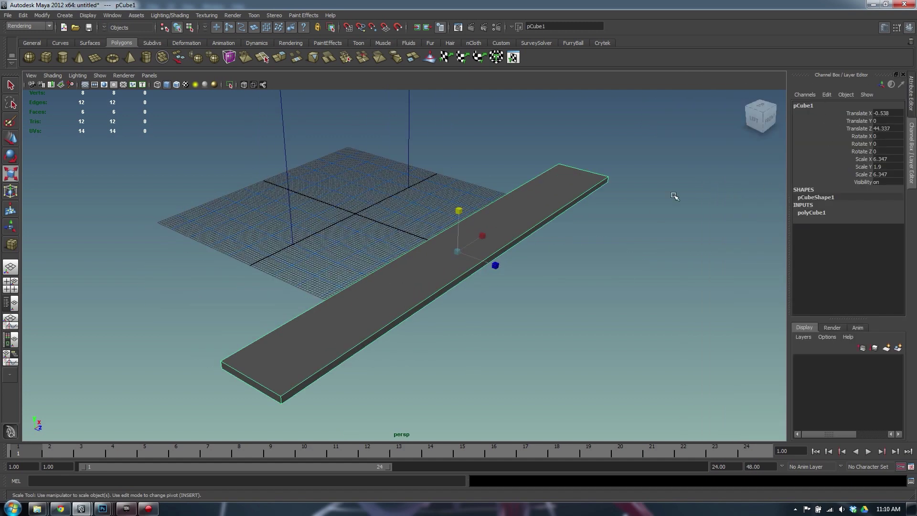
key(alt+shift+d)
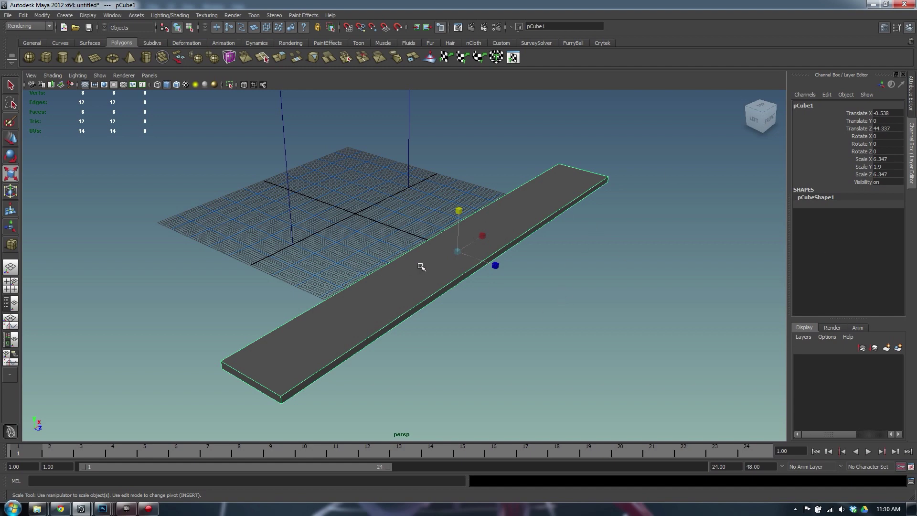
key(w)
alt+drag(418, 286, 444, 292)
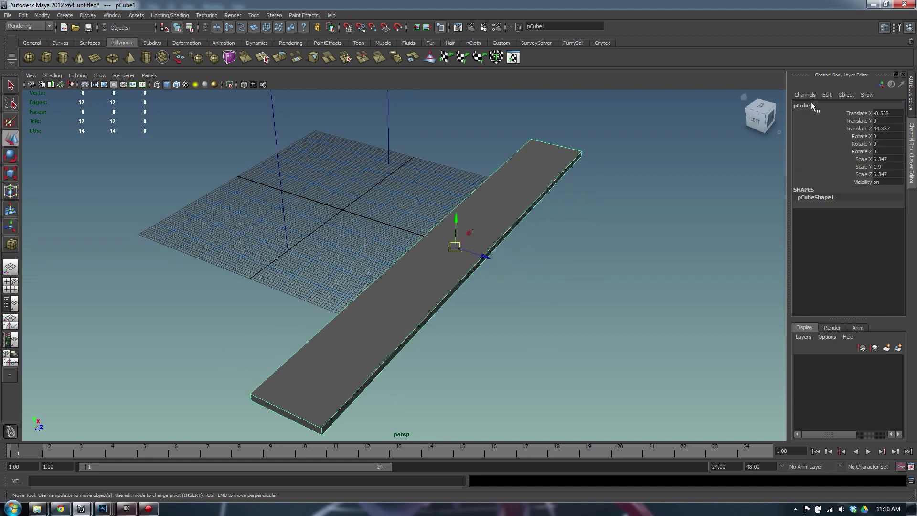
double_click(812, 105)
Switch to Windows Explorer and create a folder named Sta_FloorModules_01 in the project's scenes folder.
mouse_move(37, 508)
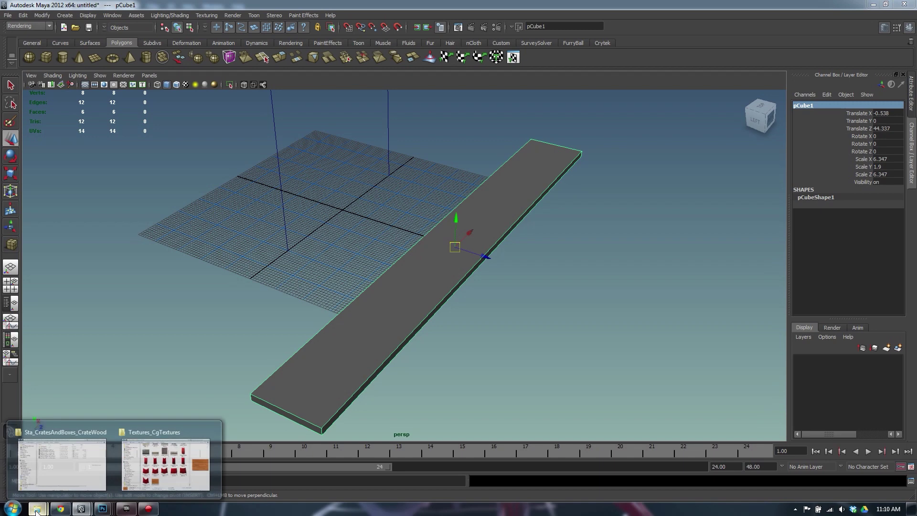
click(67, 459)
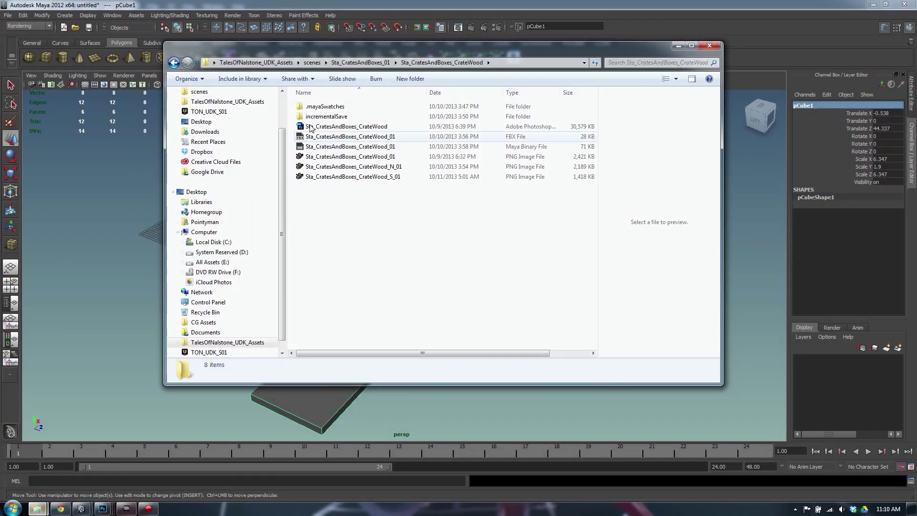
click(312, 62)
click(355, 184)
right_click(343, 164)
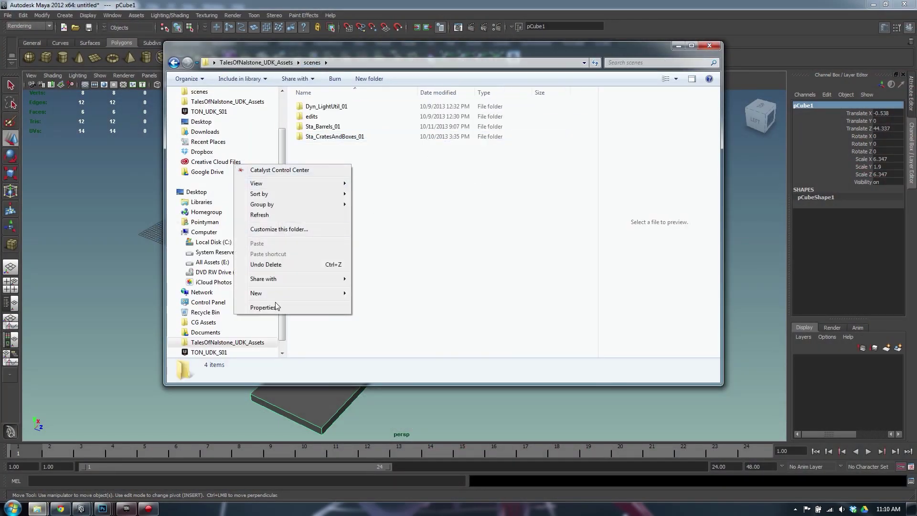
mouse_move(258, 293)
click(148, 293)
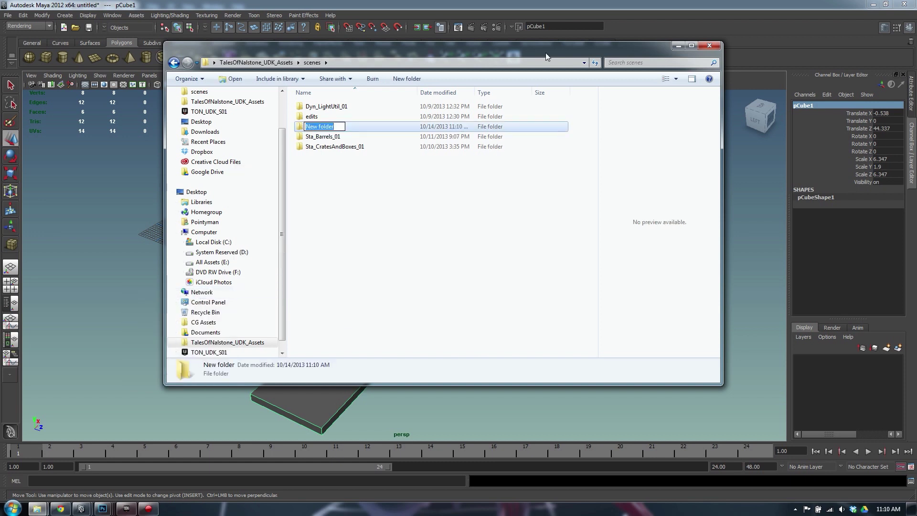
text(mo)
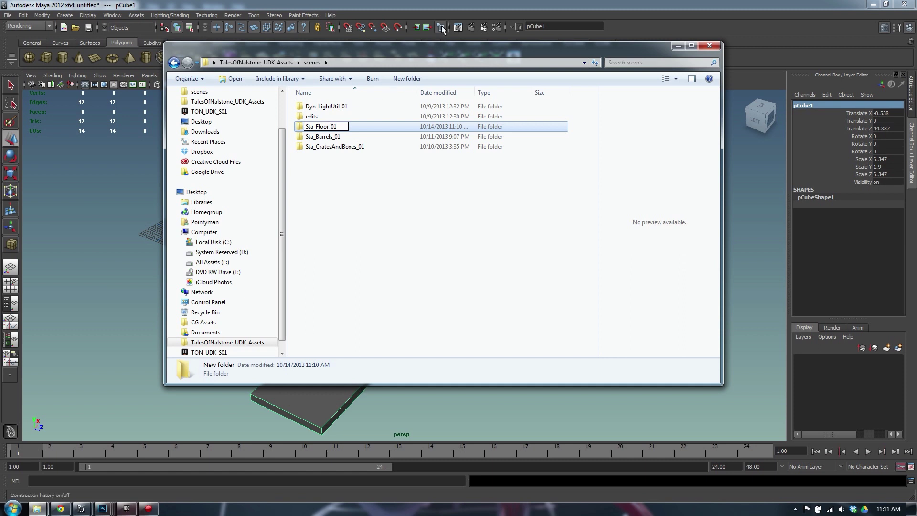
text(ules)
click(360, 183)
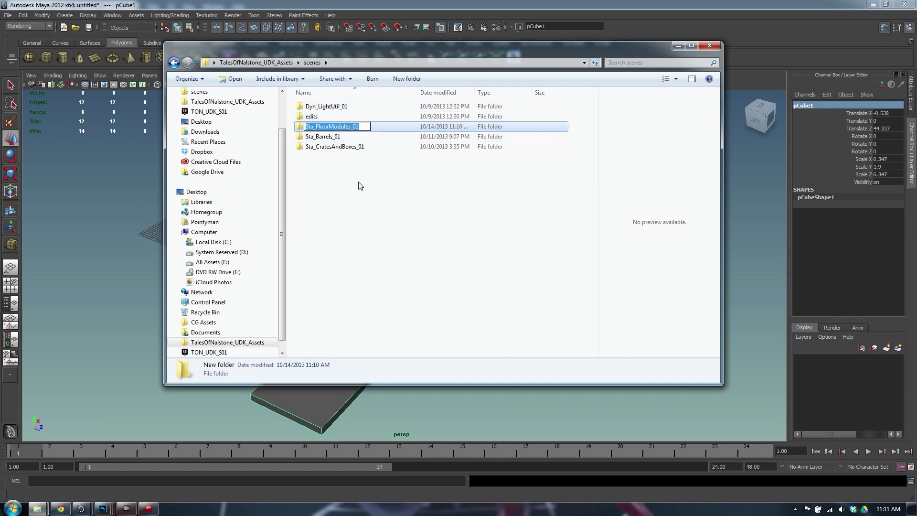
Create a subfolder named Sta_FloorModules_01_ inside the Sta_FloorModules_01 folder, and return to the scenes folder.
double_click(330, 148)
right_click(377, 143)
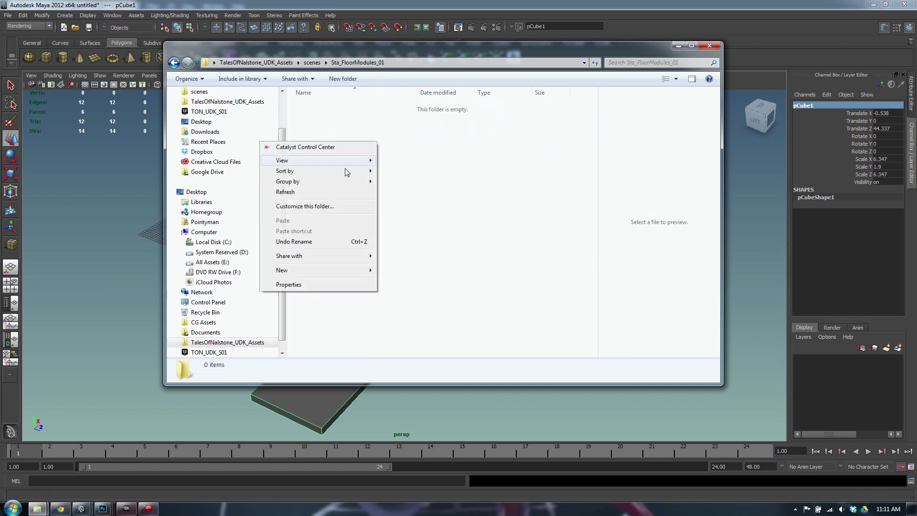
mouse_move(287, 270)
click(231, 270)
text(Sta_FloorModules_01)
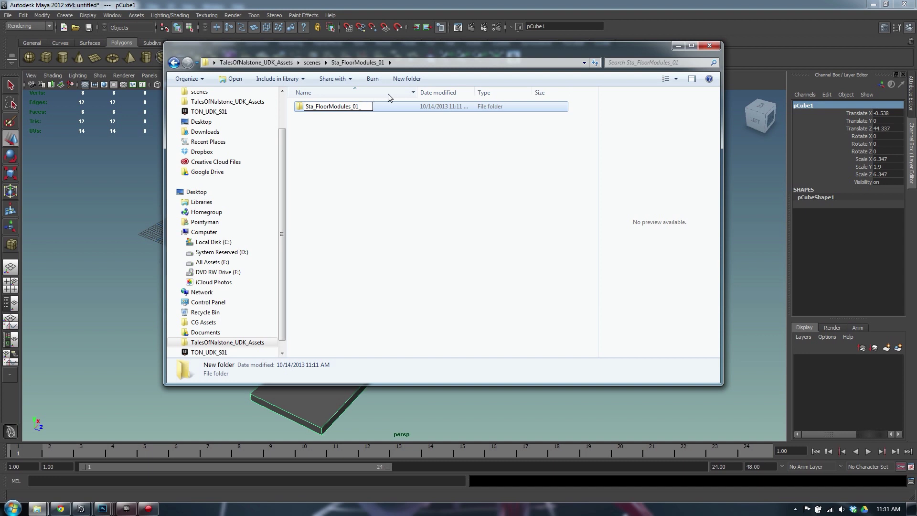
click(330, 165)
click(312, 63)
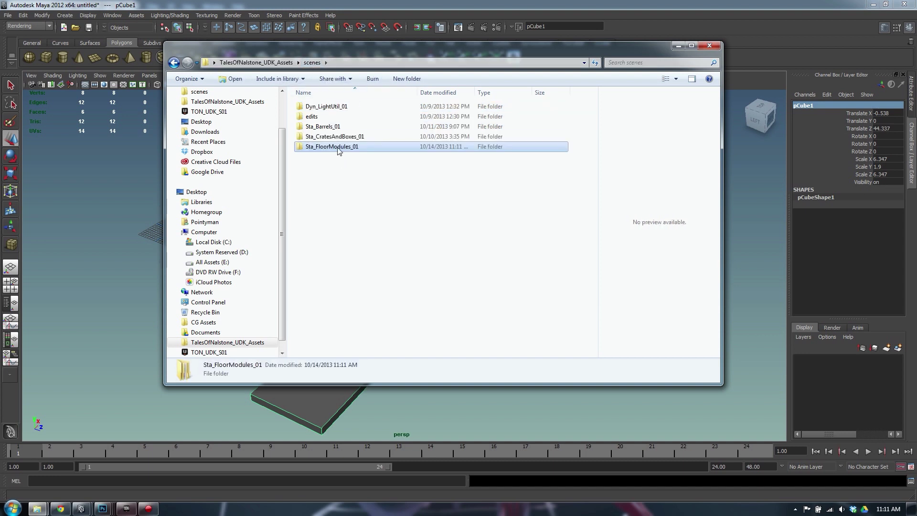
Check the naming inside Sta_CratesAndBoxes_01 and rename the subfolder in Sta_FloorModules_01 as Sta_FloorModules_WoodBridge_01.
double_click(337, 137)
click(311, 119)
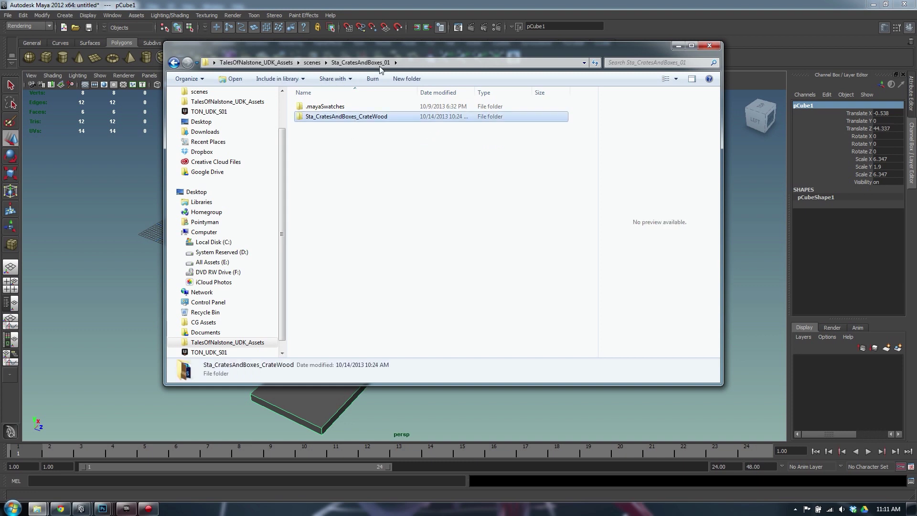
click(312, 62)
double_click(335, 146)
click(357, 110)
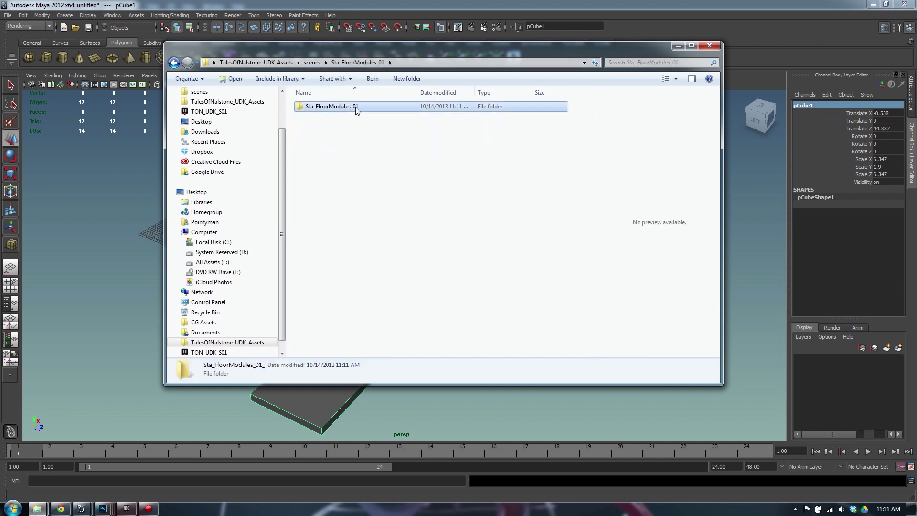
click(355, 109)
click(353, 107)
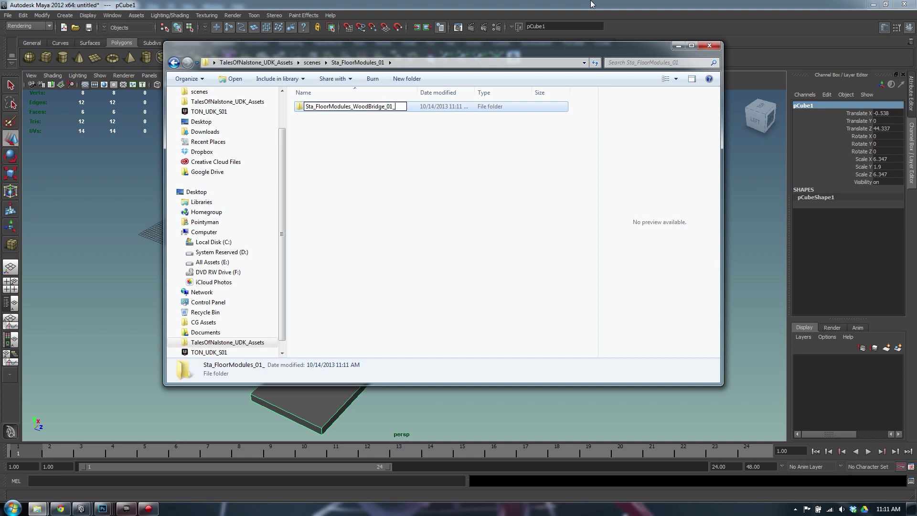
key(Return)
click(375, 138)
click(365, 110)
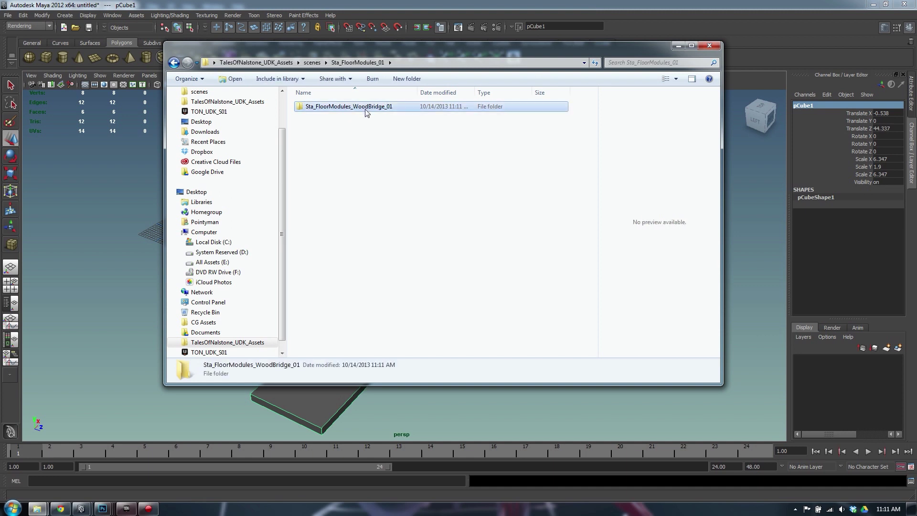
click(359, 140)
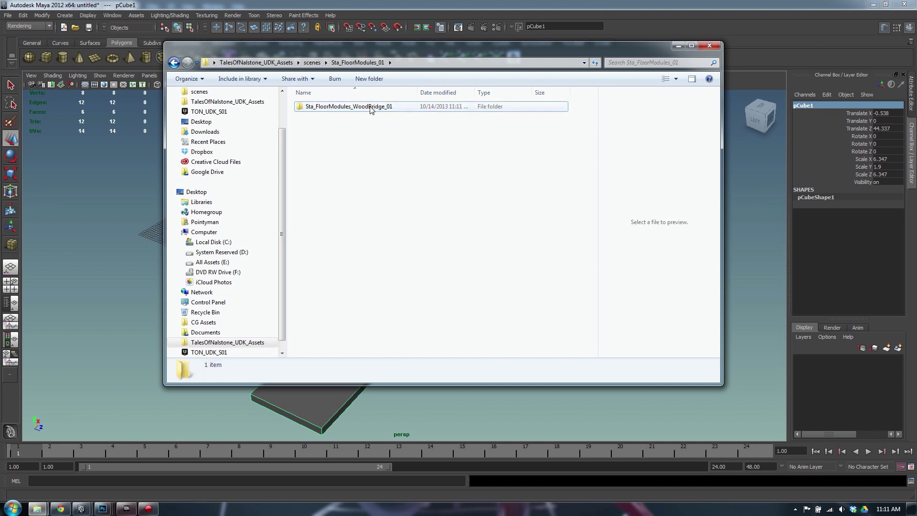
Switch to Maya, deselect the plank and start saving the scene, browsing to the project's scenes folder.
click(538, 3)
click(555, 287)
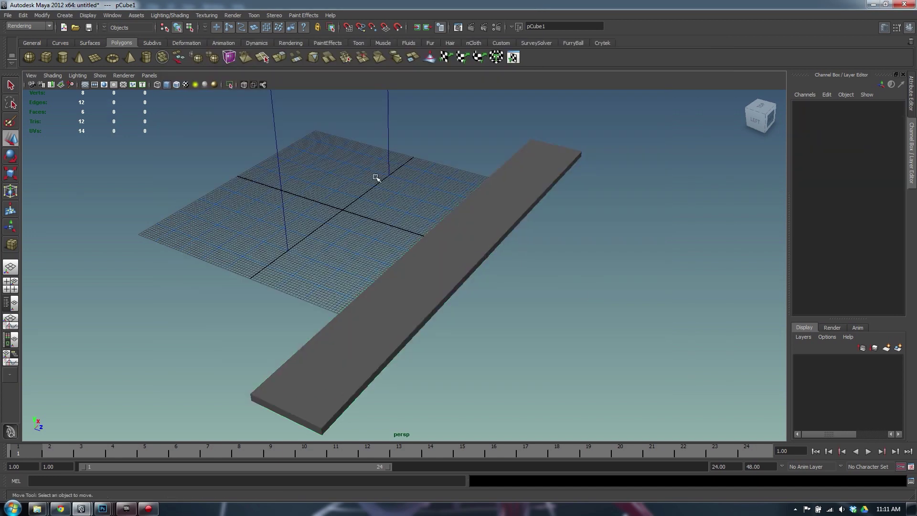
click(8, 15)
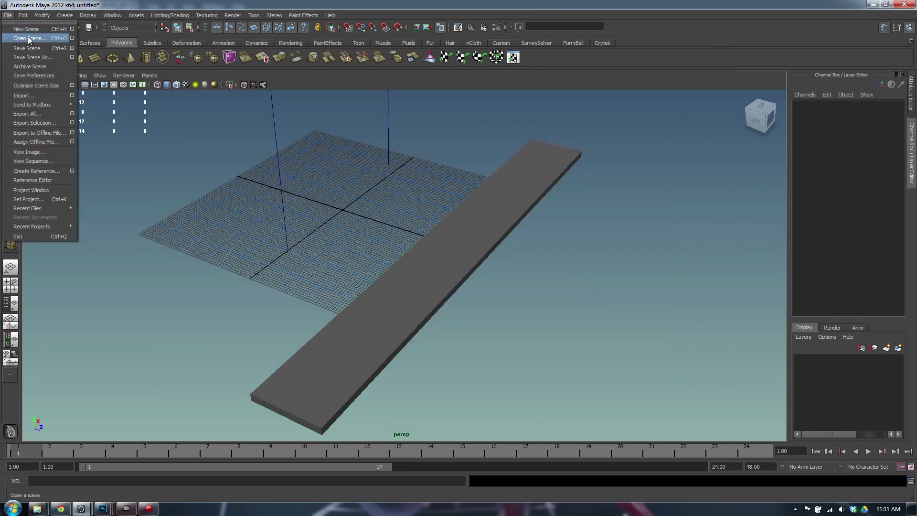
click(29, 46)
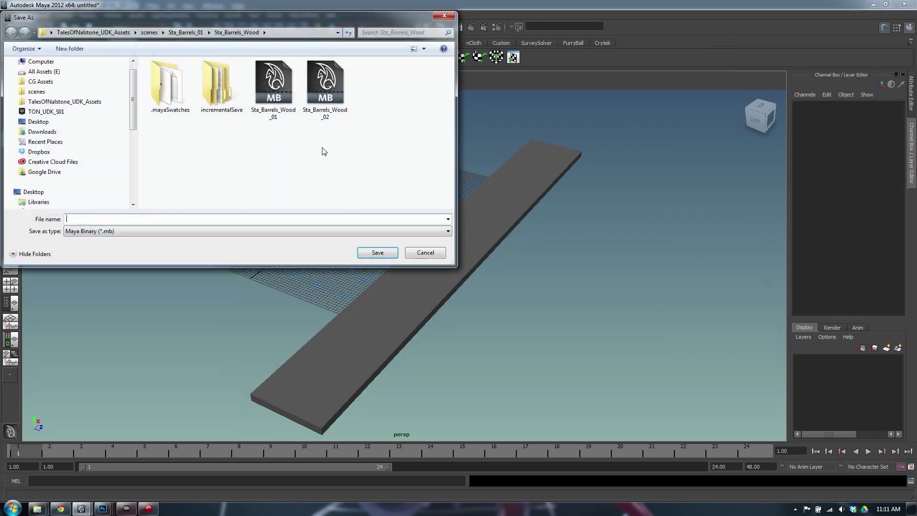
click(149, 32)
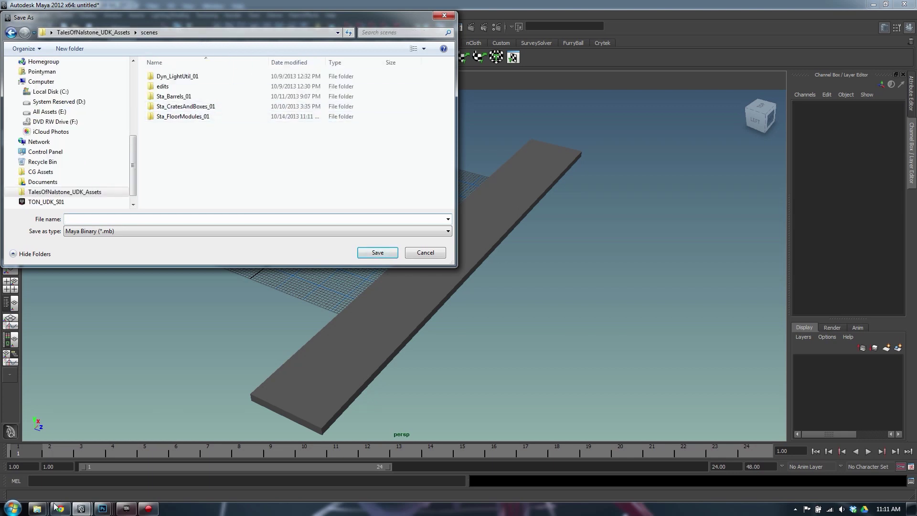
Switch to Windows Explorer, look through the crate and barrel asset folders, and delete the Maya file Sta_Barrels_Wood_02 from Sta_Barrels_Wood.
mouse_move(39, 508)
click(61, 458)
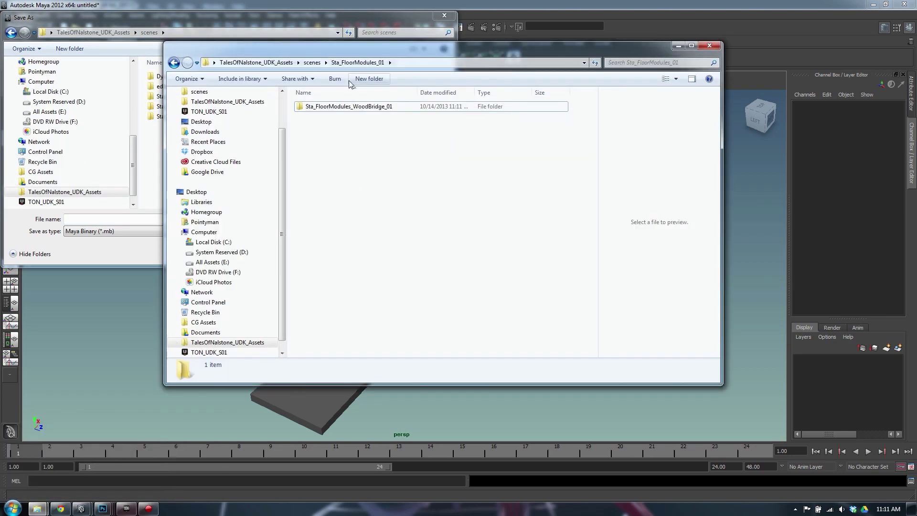
click(307, 62)
double_click(328, 136)
click(308, 64)
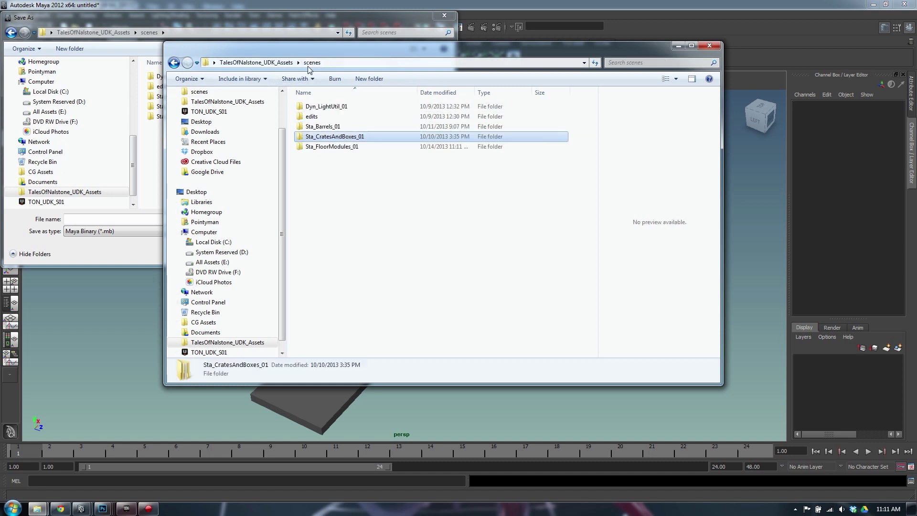
double_click(322, 126)
double_click(324, 106)
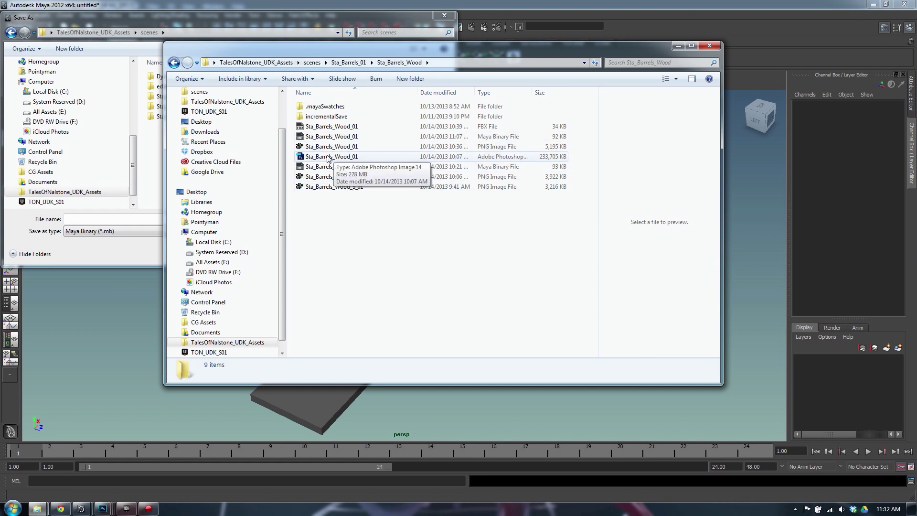
click(370, 167)
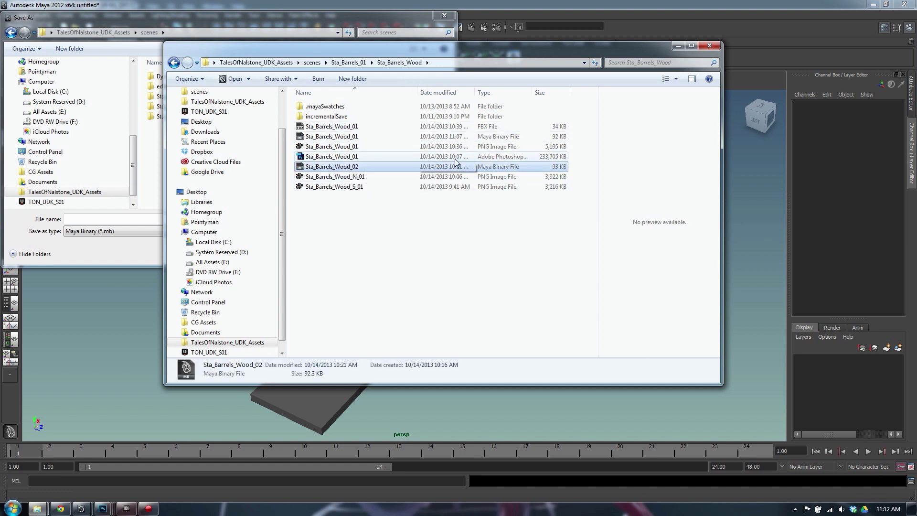
key(Delete)
key(Return)
click(795, 509)
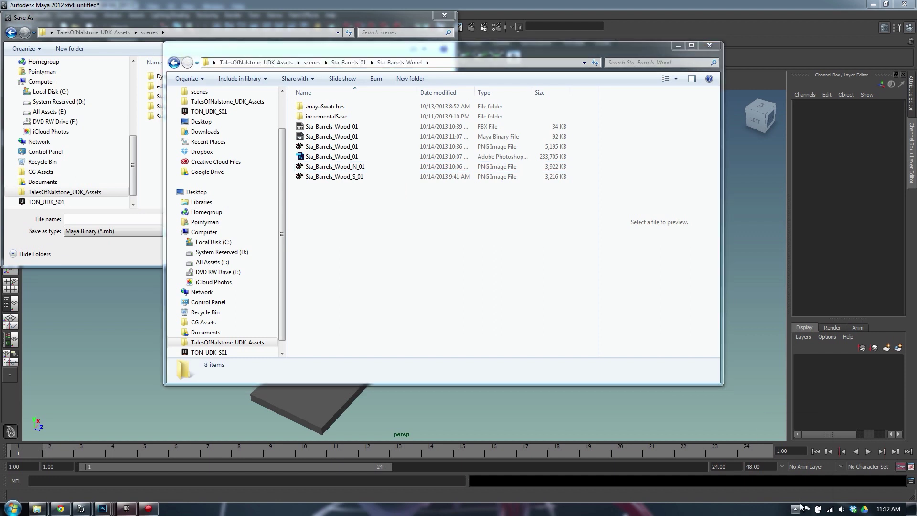
click(794, 512)
Return to Maya's save dialog and save the scene as Sta_FloorModules_WoodBridge_01 in the Sta_FloorModules_WoodBridge_01 folder.
click(390, 279)
drag(315, 24, 442, 59)
double_click(311, 156)
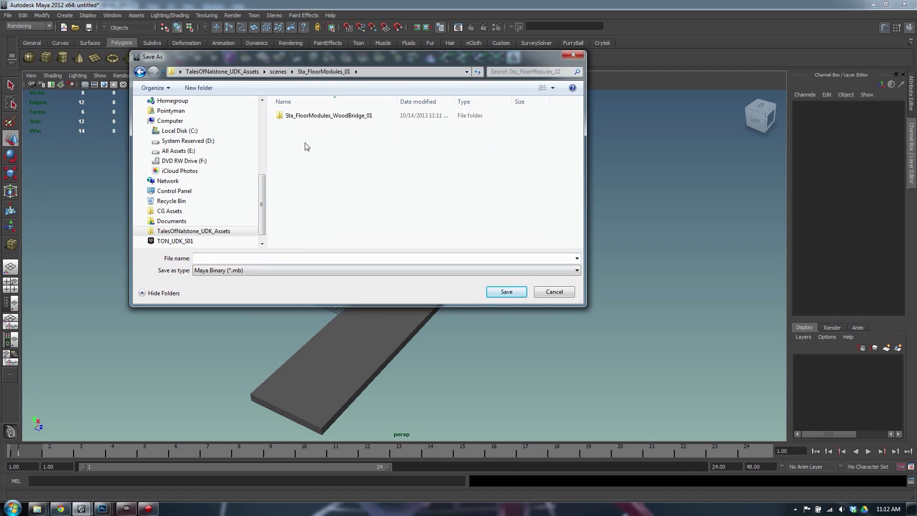
double_click(313, 120)
click(329, 257)
text(Sta_FloorModules_WoodBridge_01)
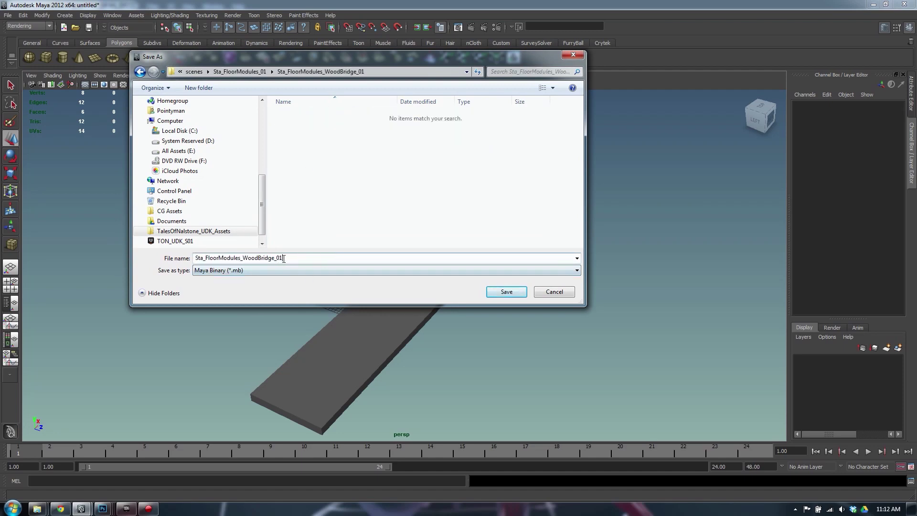
click(504, 292)
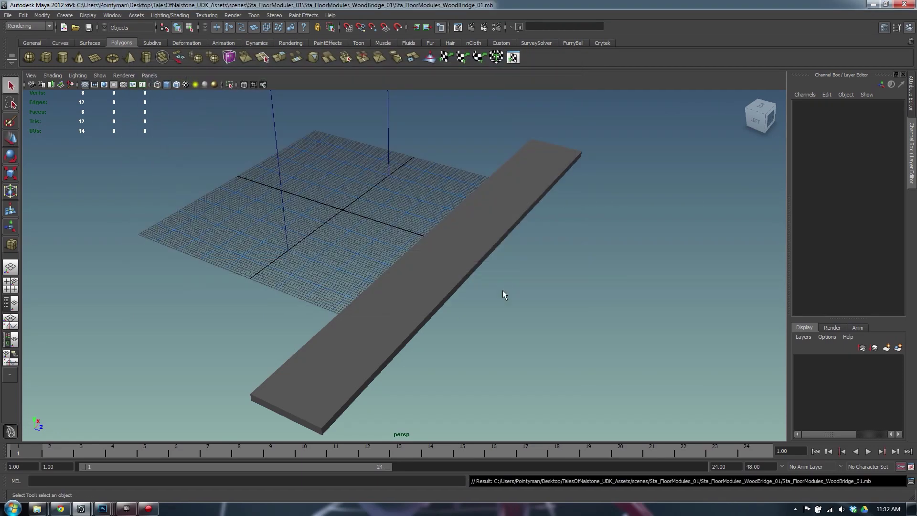
Select the plank and move it along Z to about 74.66, further away from the grid.
alt+drag(502, 170, 444, 294)
alt+middle_drag(442, 324, 450, 279)
alt+drag(451, 278, 432, 320)
click(443, 291)
key(r)
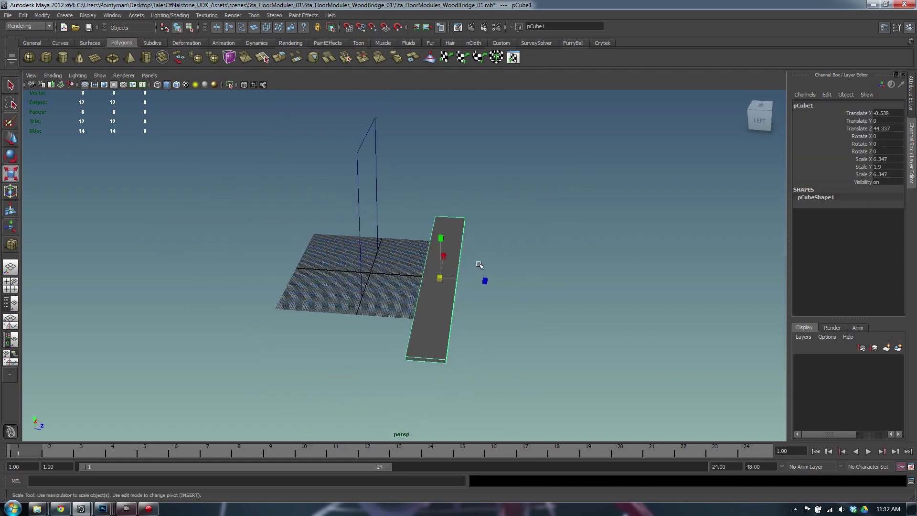
alt+drag(474, 278, 430, 151)
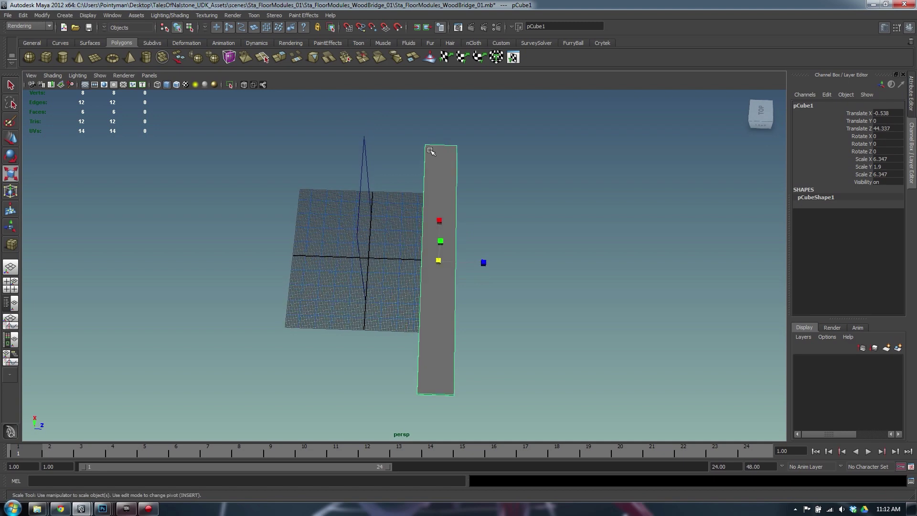
key(w)
drag(473, 268, 438, 238)
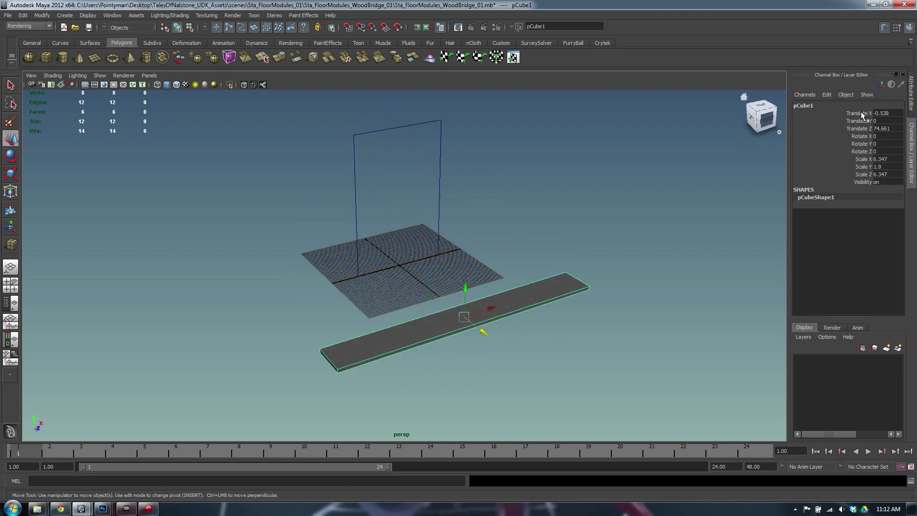
Rename the plank object as Sta_FloorModules_WoodBridge_01_Plank_01.
click(825, 105)
text(Sta_FloorModules_WoodBridge_01)
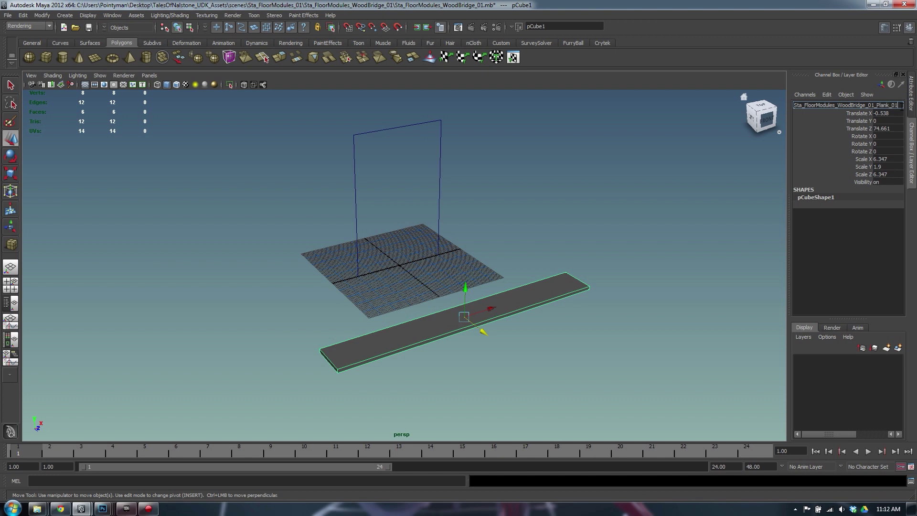
key(Return)
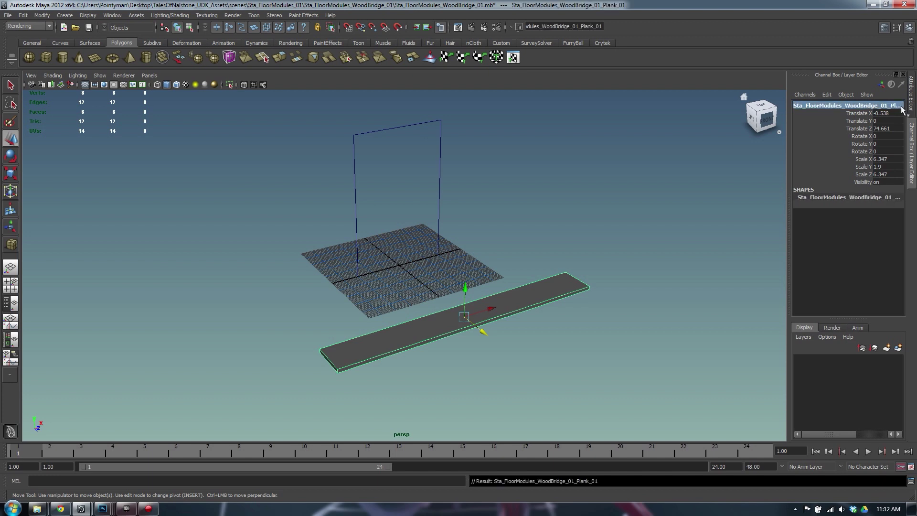
Draw a small polygon cube across the near end of the plank as the start of a support beam.
alt+right_drag(523, 321, 512, 321)
alt+middle_drag(511, 321, 520, 262)
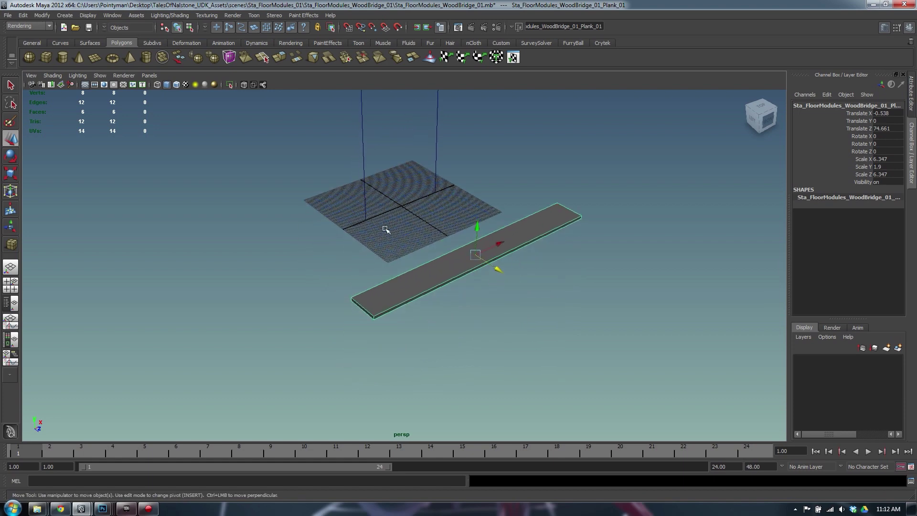
click(386, 231)
key(y)
alt+drag(381, 229, 391, 242)
alt+middle_drag(391, 241, 400, 207)
alt+right_drag(401, 206, 411, 231)
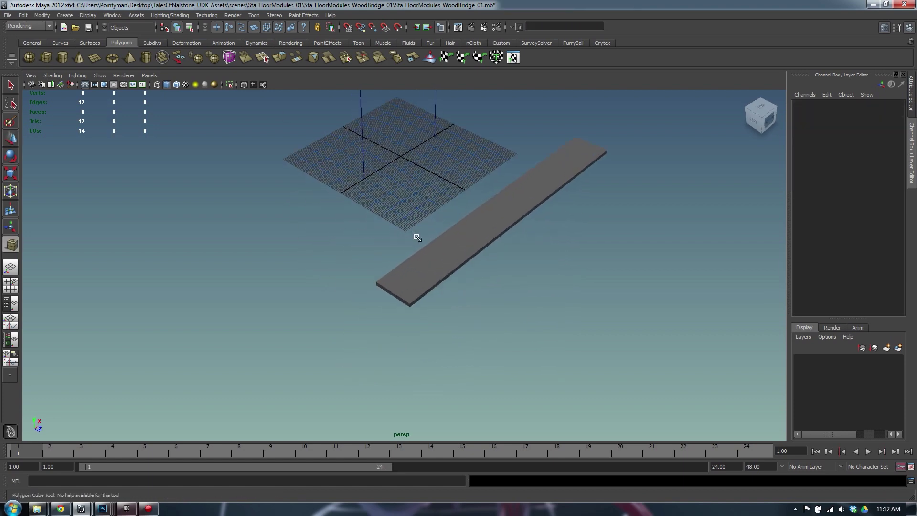
drag(361, 285, 375, 295)
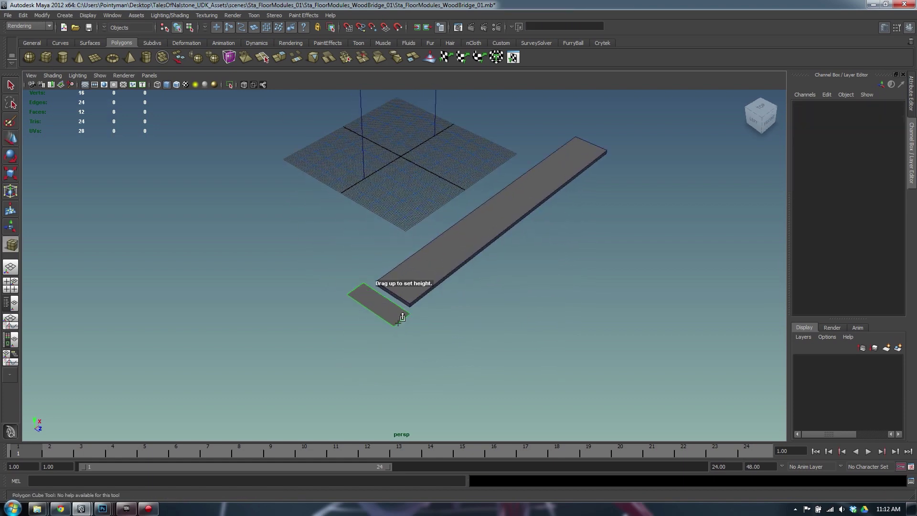
key(ctrl+z)
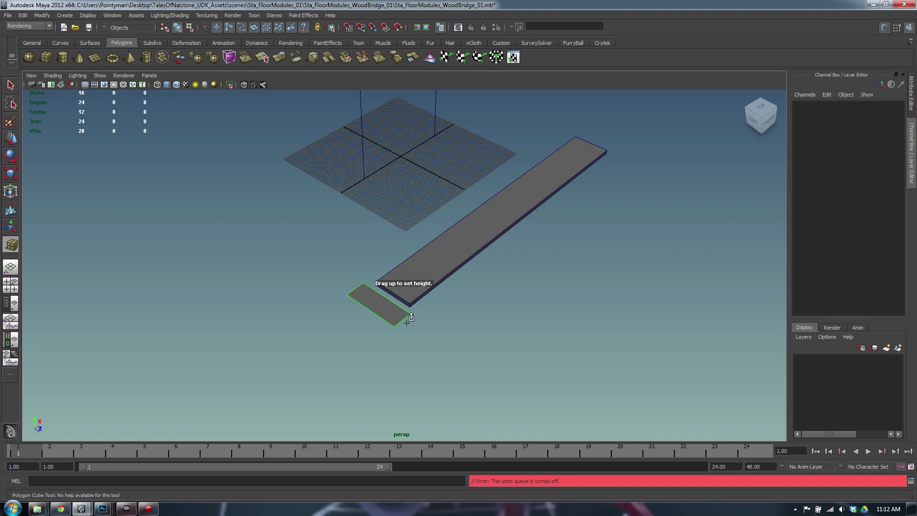
drag(406, 323, 408, 308)
click(408, 293)
click(370, 310)
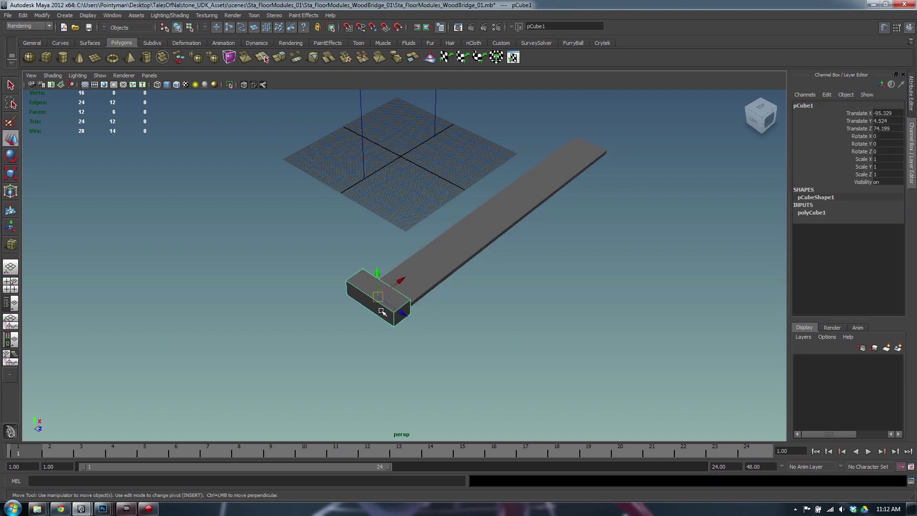
Stretch the new cube into a long beam with a Z scale of about 6.11 and move it to about 3.64 in Z.
key(ctrl+z)
click(378, 304)
alt+drag(403, 309, 678, 309)
key(r)
alt+right_drag(565, 314, 518, 317)
key(w)
drag(503, 316, 404, 324)
key(r)
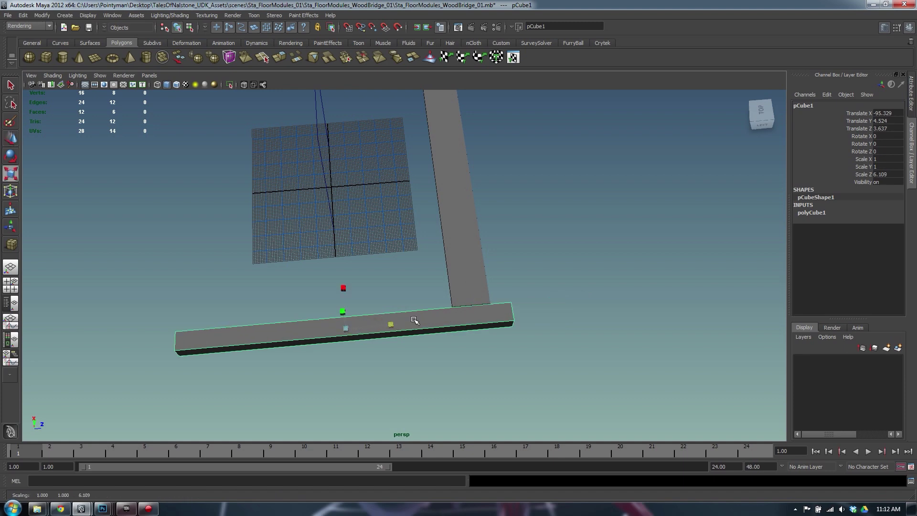
Compare the plank and beam, and move the beam beneath the plank's end at X -76, Y about -5.74 and Z -2.
click(581, 261)
alt+drag(471, 238, 425, 234)
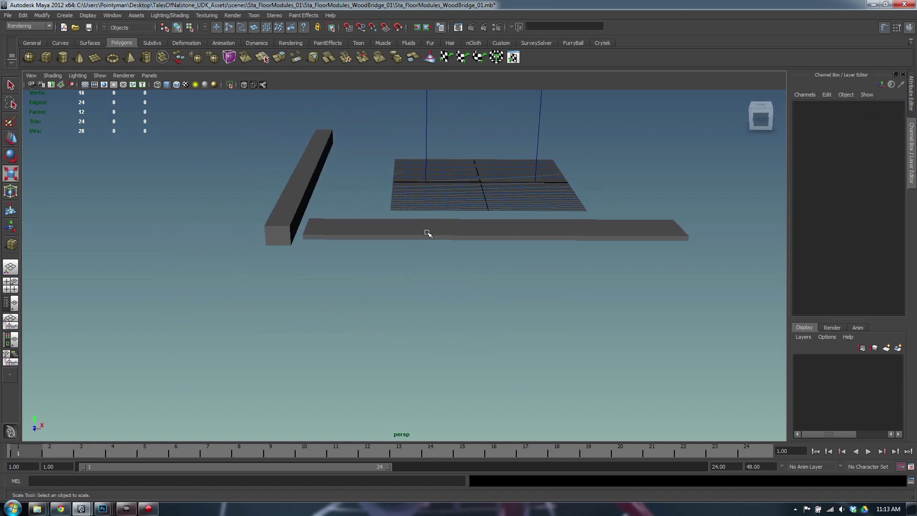
click(426, 232)
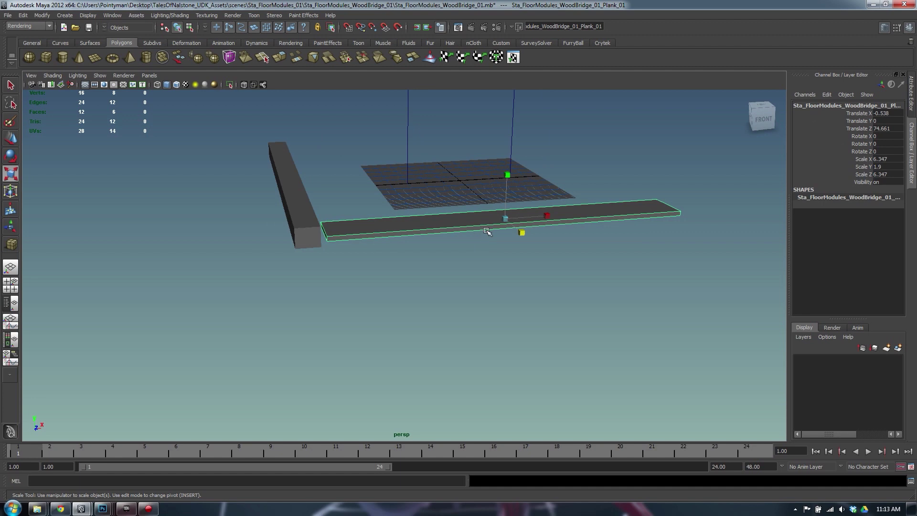
alt+drag(486, 231, 375, 178)
click(300, 180)
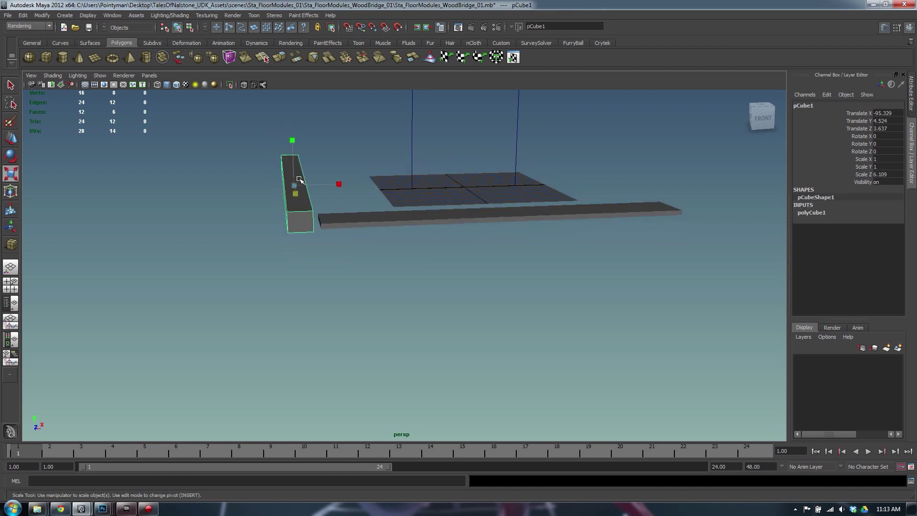
alt+drag(299, 179, 418, 225)
key(w)
key(x)
key(x)
drag(321, 386, 306, 123)
drag(296, 154, 504, 262)
drag(403, 231, 420, 262)
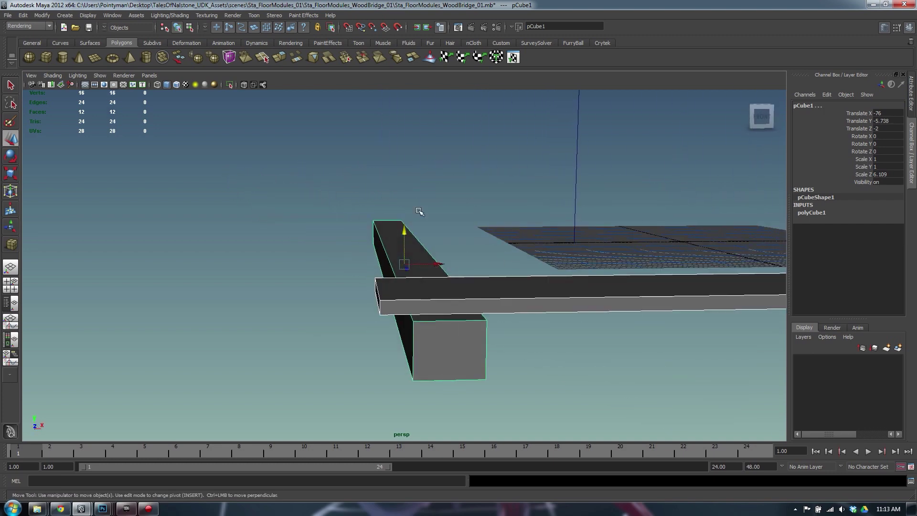
Raise the beam and plank together until the beam's Y is about 4.61, and check their height above the grid in front view.
alt+drag(406, 231, 409, 188)
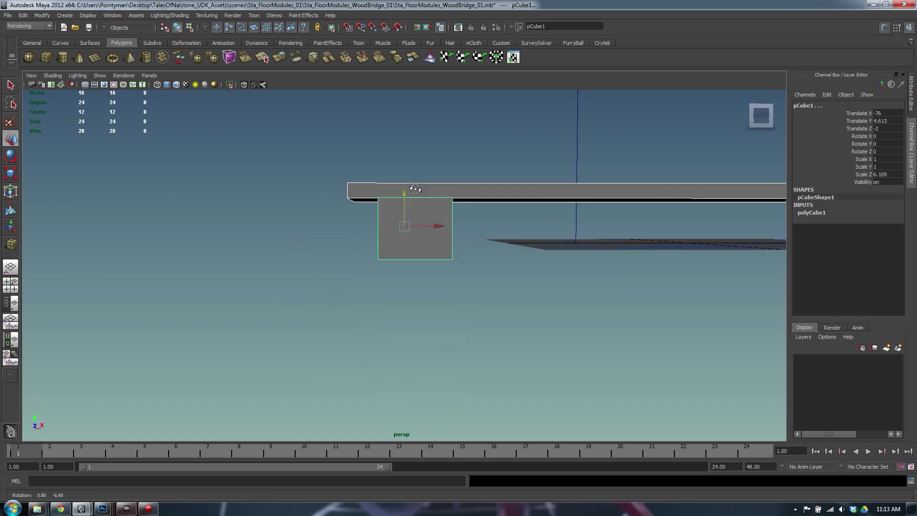
key(space)
key(space)
scroll(387, 303, down, 8)
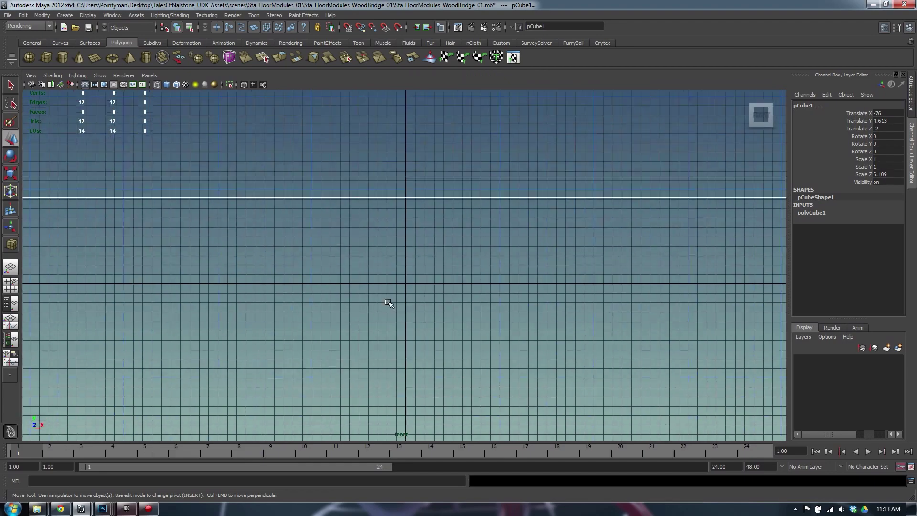
alt+middle_drag(149, 279, 502, 299)
alt+right_drag(502, 299, 564, 291)
alt+right_drag(487, 246, 541, 253)
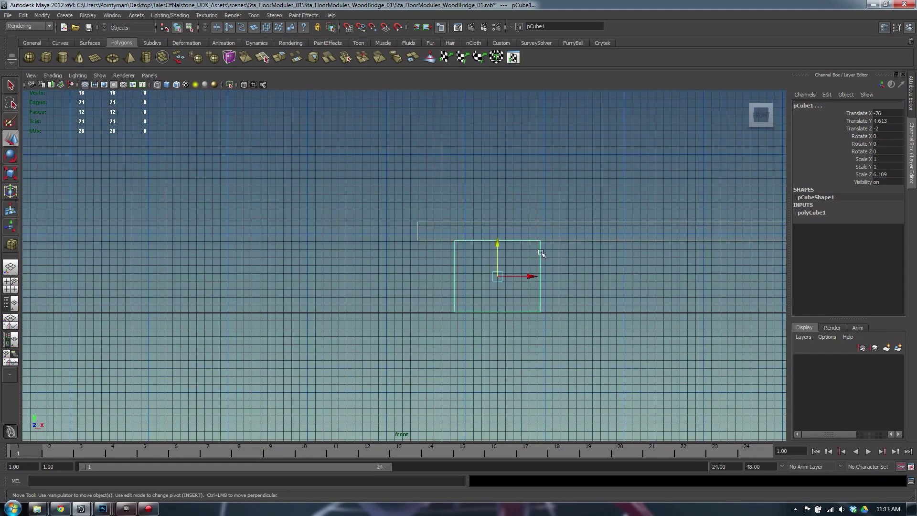
Lower the beam and plank together until the beam's Y is about 4.55, and check both in perspective view.
drag(498, 243, 497, 243)
alt+right_drag(425, 252, 358, 256)
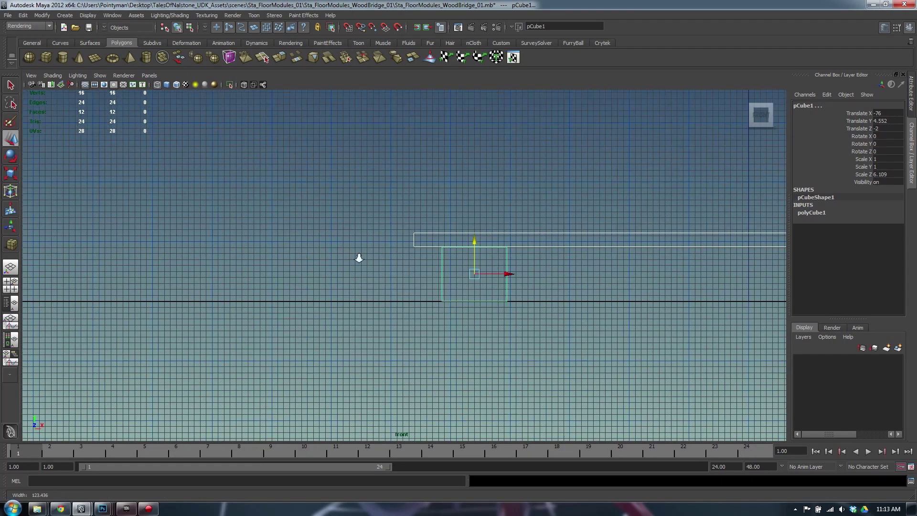
alt+middle_drag(623, 251, 416, 282)
alt+right_drag(506, 231, 387, 218)
key(space)
key(space)
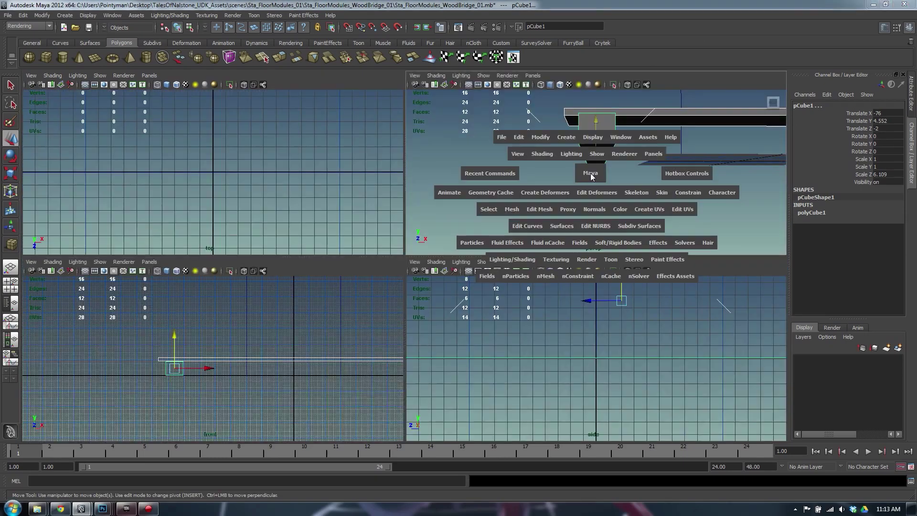
alt+drag(519, 229, 599, 270)
alt+middle_drag(620, 199, 531, 263)
click(527, 265)
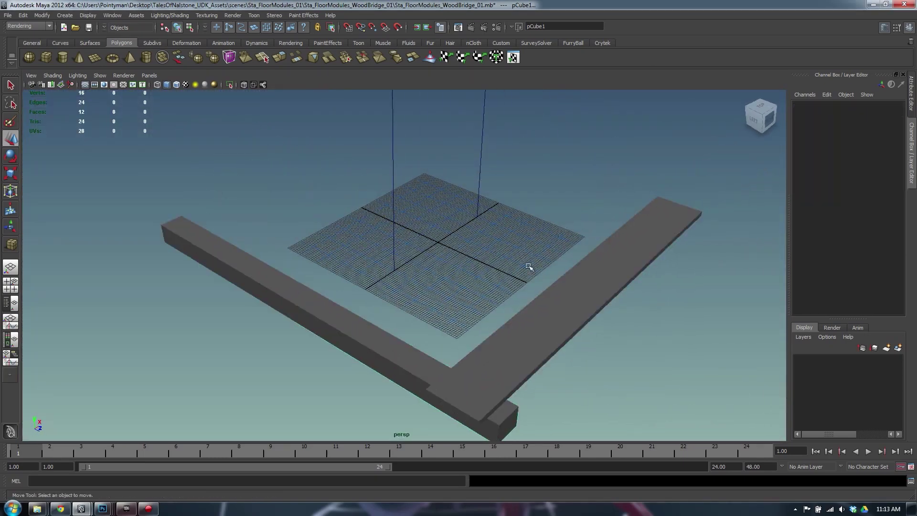
Rename the beam Sta_FloorModules_WoodBridge_01_Border_01, reusing the plank's name with Border in place of Plank.
click(570, 294)
alt+drag(550, 292, 592, 222)
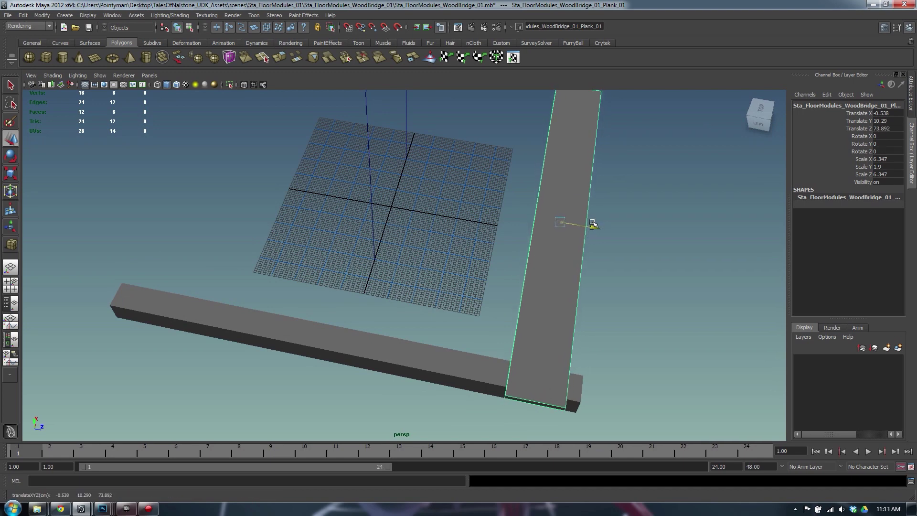
click(573, 401)
click(629, 344)
click(534, 311)
alt+drag(534, 311, 546, 334)
alt+right_drag(547, 335, 508, 200)
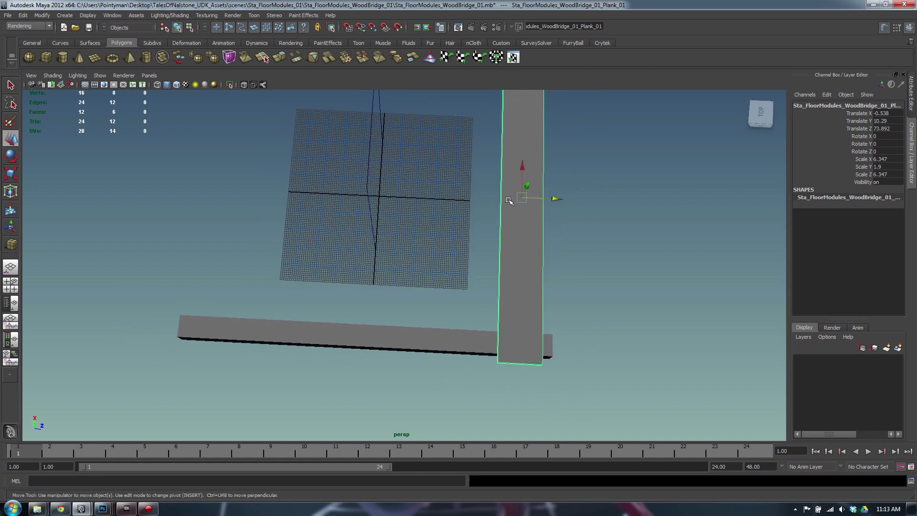
alt+drag(509, 201, 569, 202)
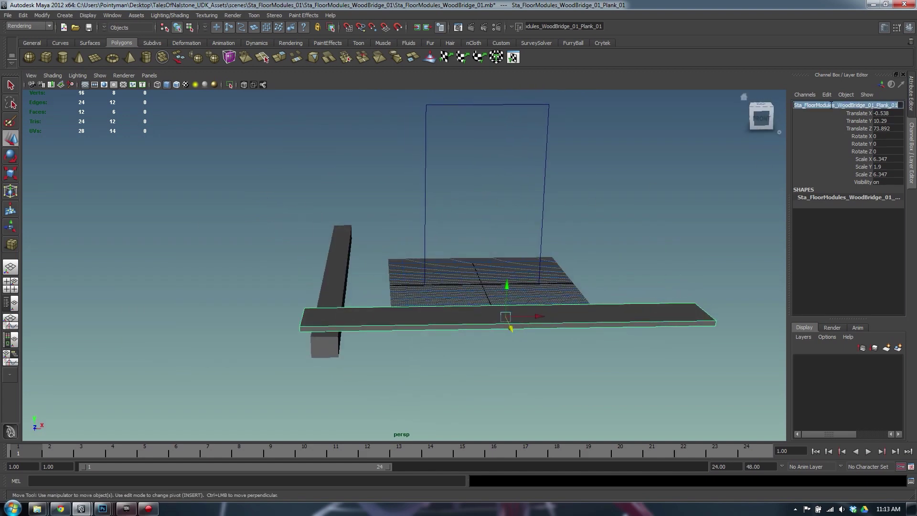
click(341, 291)
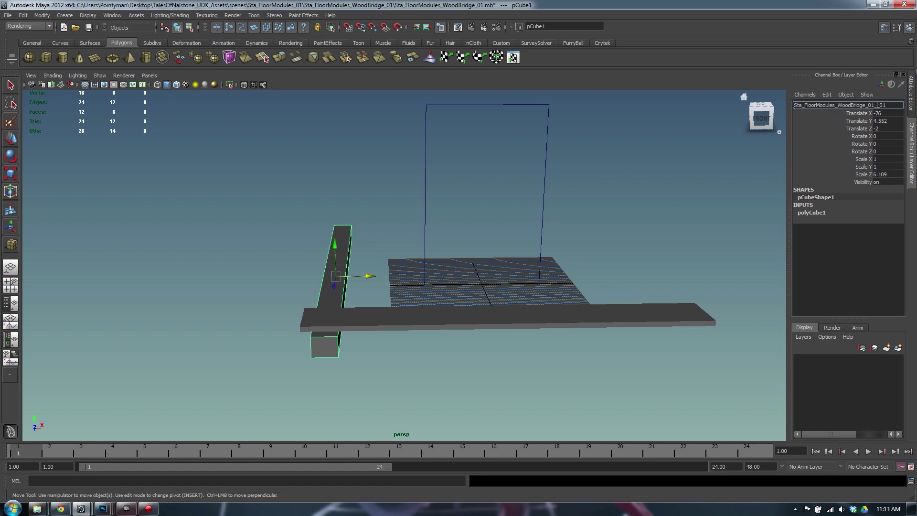
text(er)
key(Return)
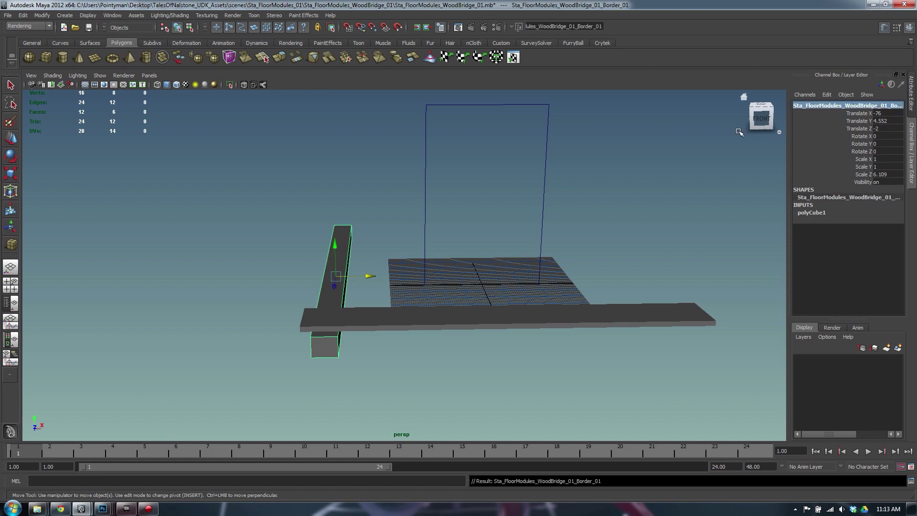
Delete the border beam's construction history and check the beam and plank from several angles.
key(alt+shift+d)
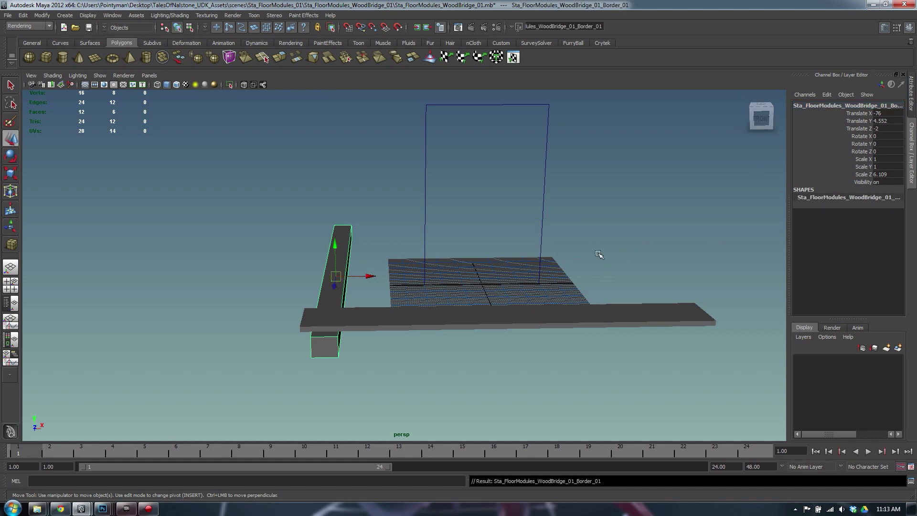
click(373, 219)
click(343, 258)
alt+drag(355, 265, 447, 299)
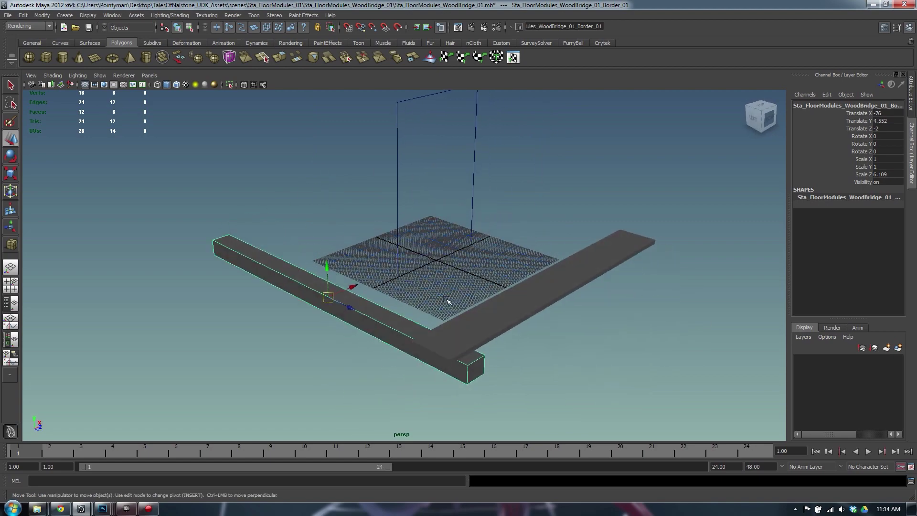
click(484, 316)
alt+drag(502, 334, 484, 326)
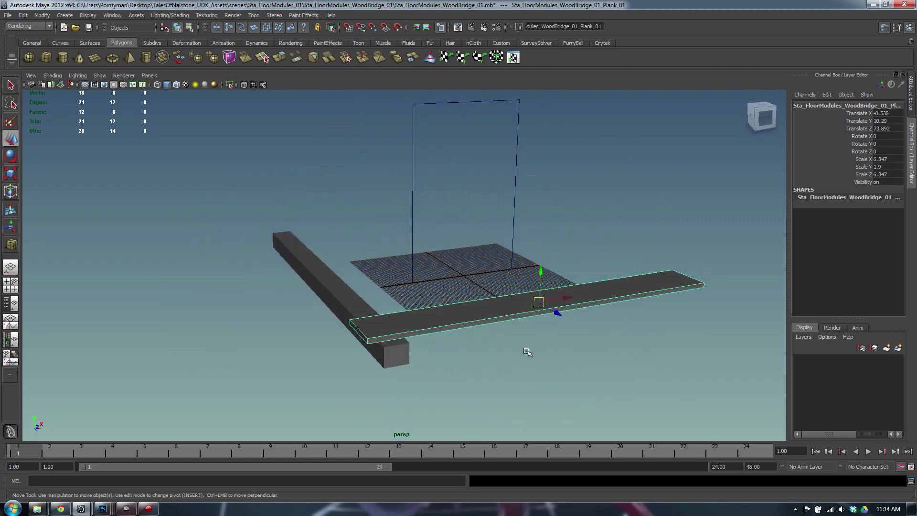
click(527, 352)
click(399, 352)
alt+drag(406, 351, 480, 351)
Draw a new polygon cube near the corner of plank and beam and stretch it to a Y scale of about 4.16.
click(171, 109)
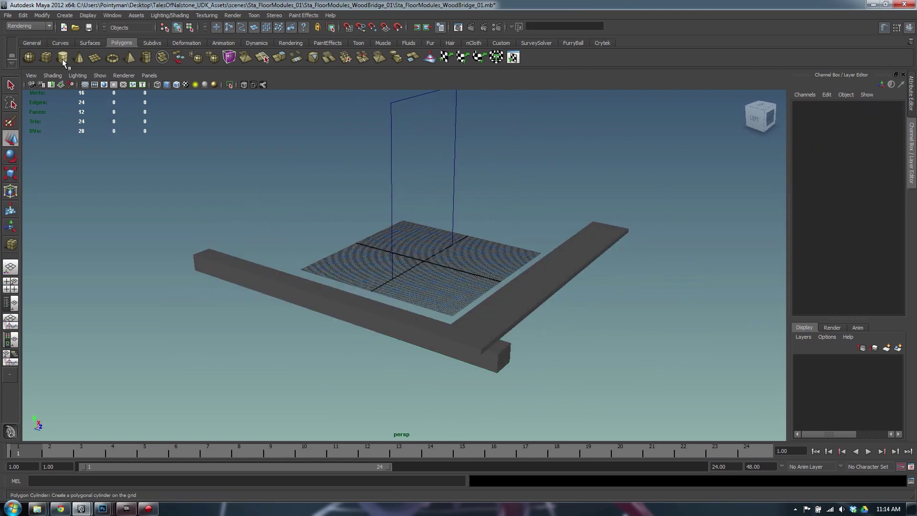
alt+drag(414, 218, 436, 265)
key(g)
shift+drag(441, 317, 452, 139)
key(r)
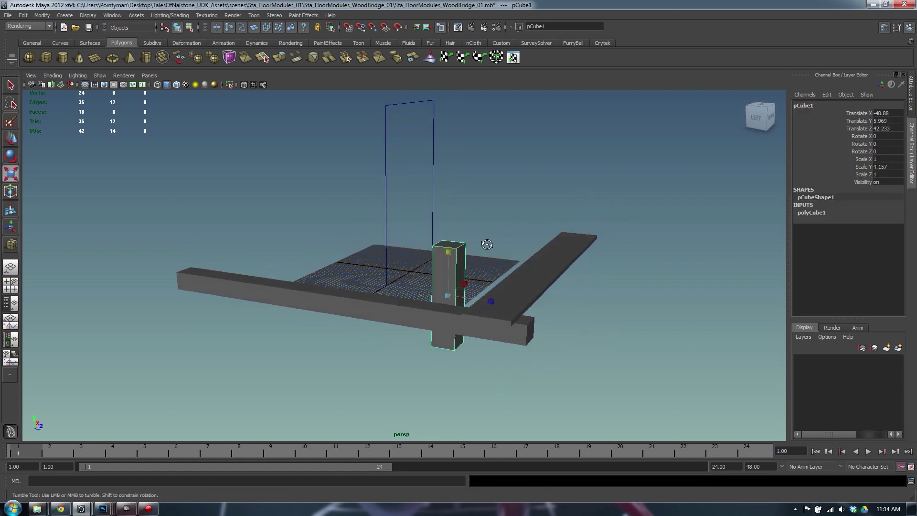
Move the upright block beneath the plank and beam corner at about X -76.15, Y -19.05 and Z 81.52.
alt+drag(487, 245, 412, 252)
key(w)
alt+drag(537, 292, 523, 291)
middle_drag(517, 293, 461, 299)
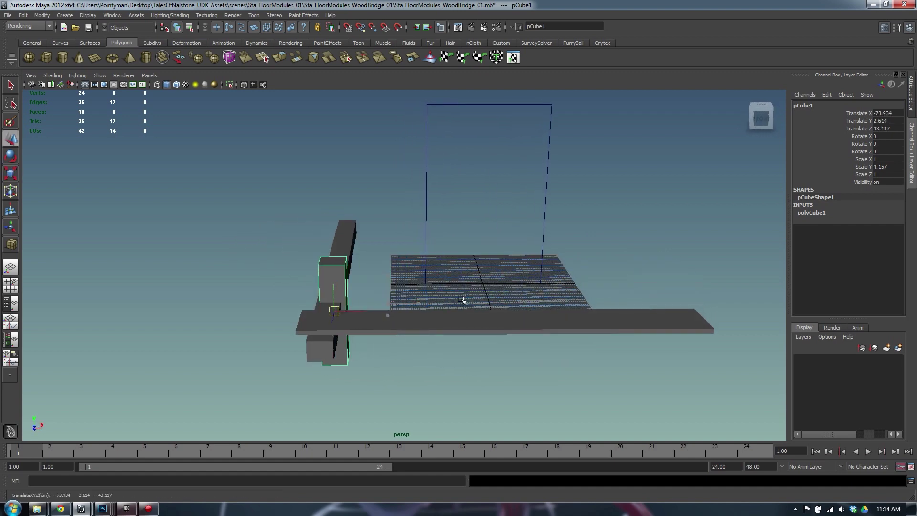
alt+drag(460, 301, 492, 321)
middle_drag(491, 322, 574, 323)
drag(546, 294, 549, 323)
key(f)
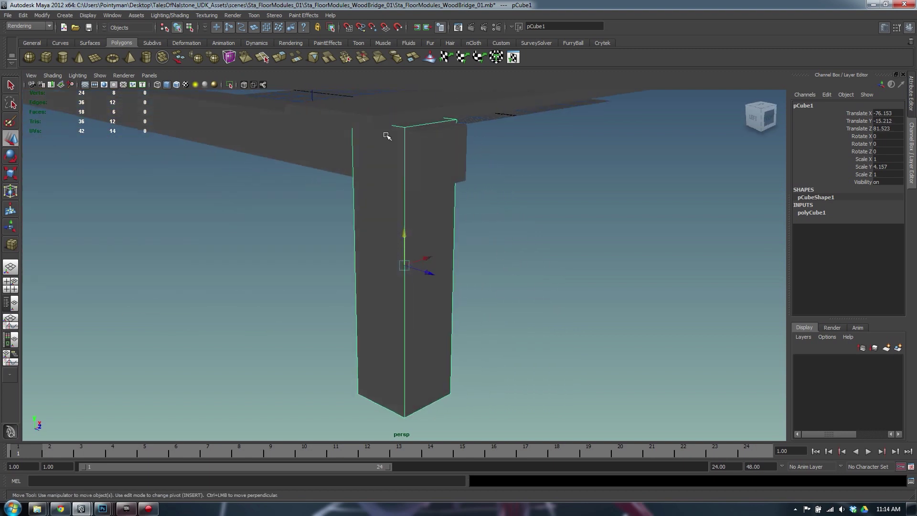
drag(401, 235, 414, 208)
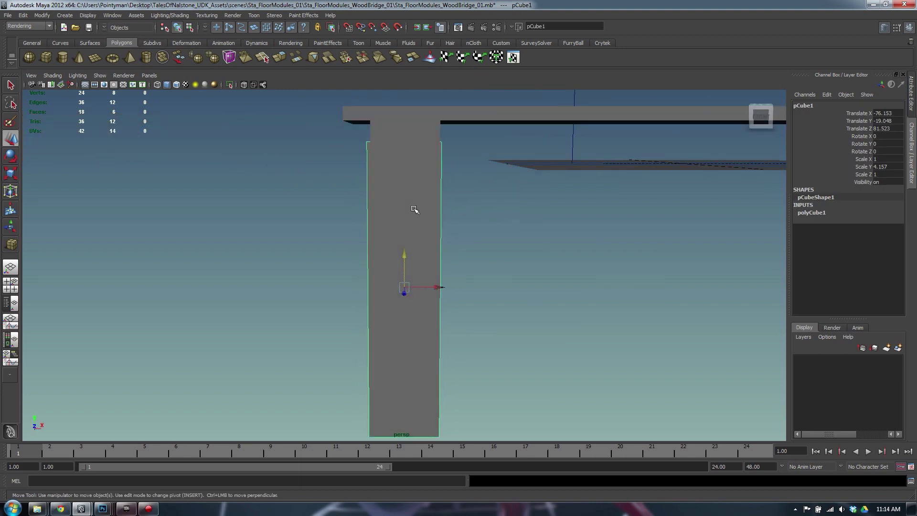
Thicken the upright block to a scale of about 1.45 in X and 1.19 in Z.
key(r)
drag(449, 287, 470, 287)
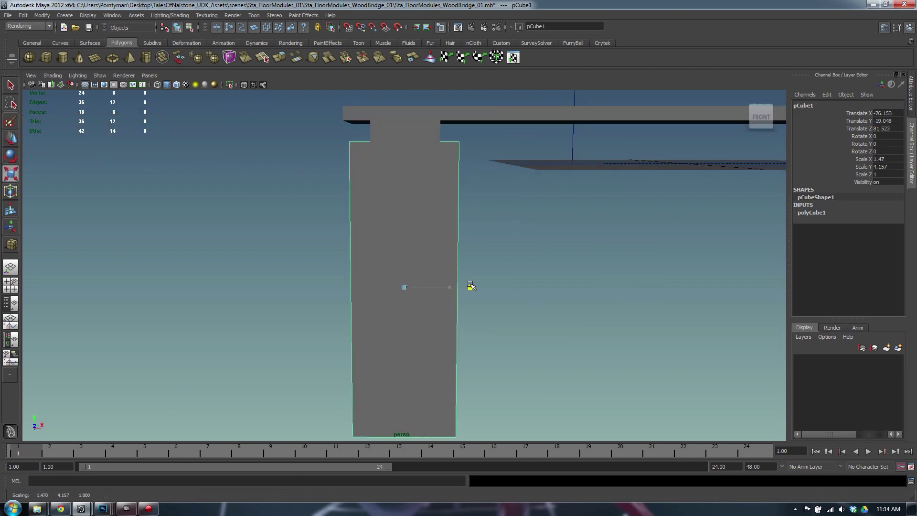
alt+drag(360, 231, 396, 254)
drag(448, 273, 415, 291)
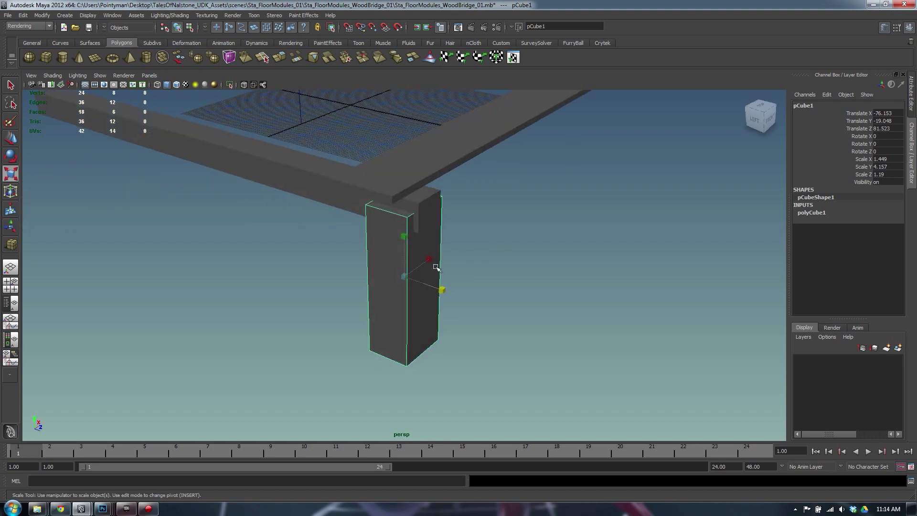
alt+drag(411, 249, 430, 272)
click(454, 203)
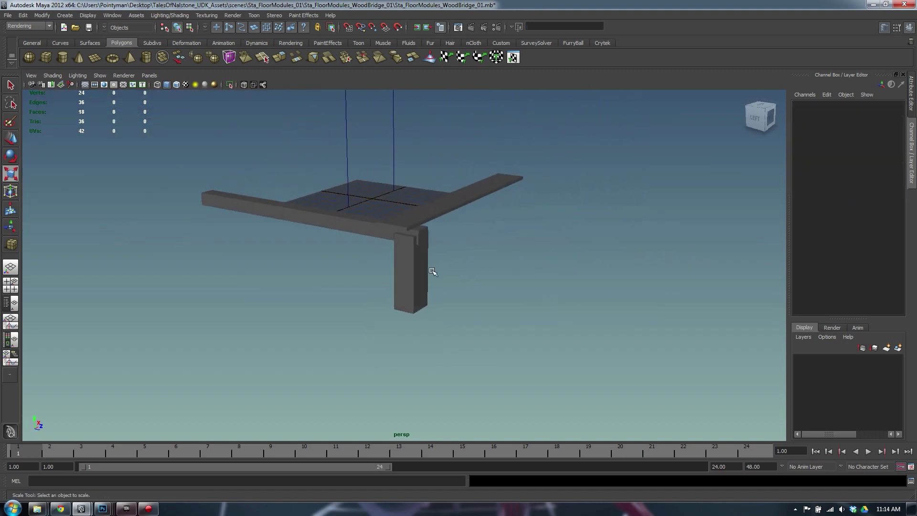
Rename the upright block Sta_FloorModules_WoodBridge_01_Pillar_01, based on the border beam's name.
click(422, 271)
click(265, 209)
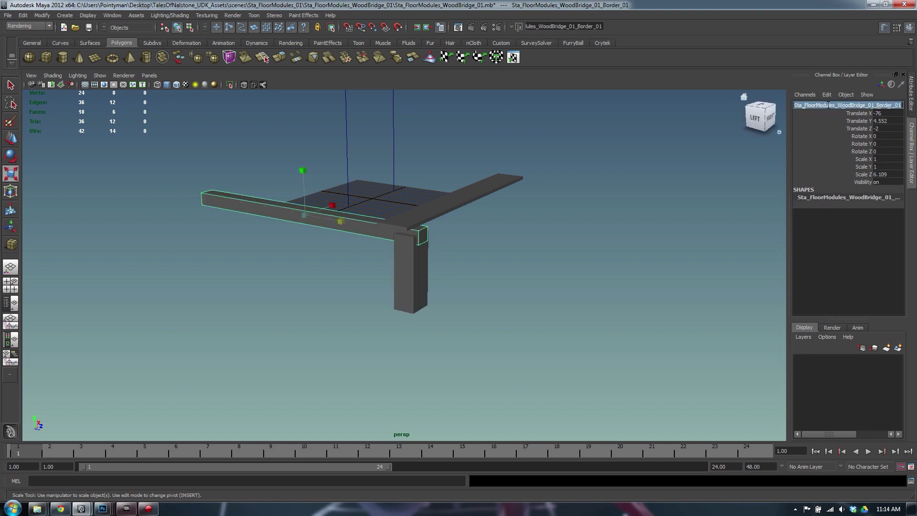
click(368, 293)
click(407, 280)
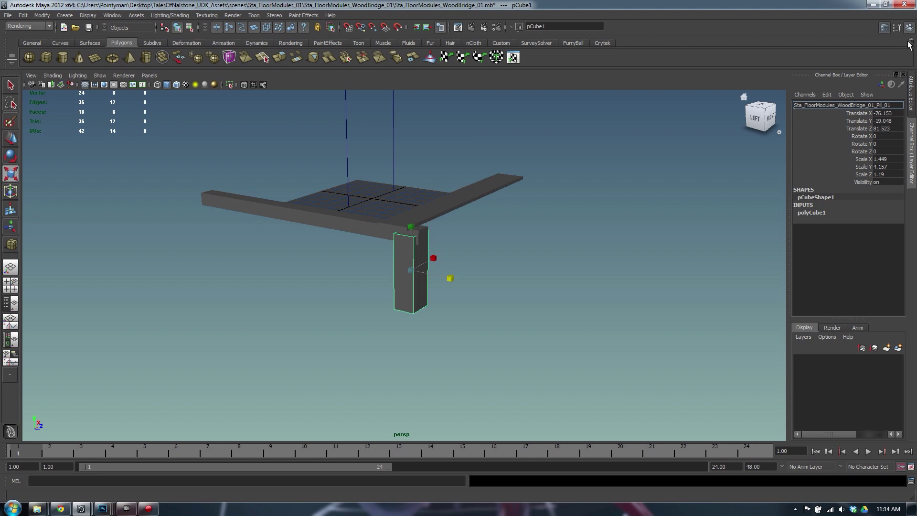
text(r)
key(Return)
click(523, 265)
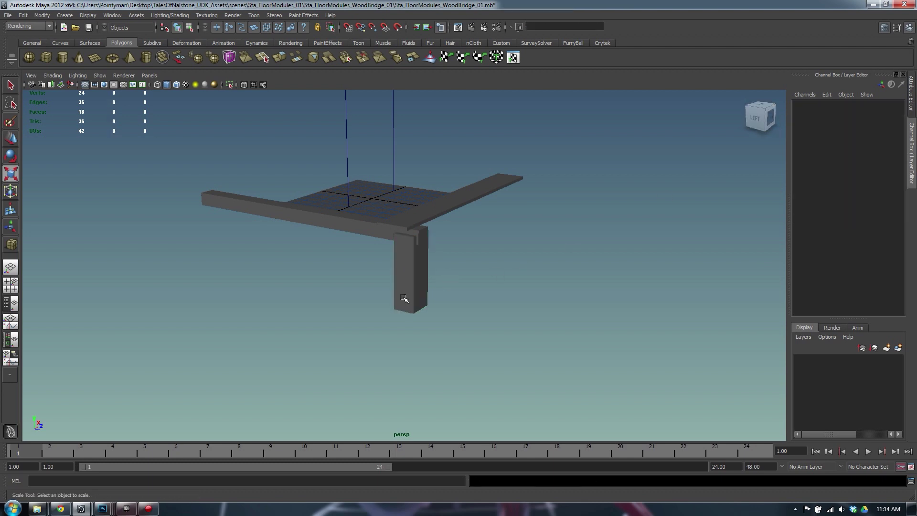
Frame the pillar to inspect it and delete its construction history.
click(401, 293)
key(f)
alt+drag(400, 292, 456, 237)
alt+right_drag(456, 237, 358, 221)
alt+middle_drag(358, 220, 356, 245)
alt+drag(356, 246, 377, 260)
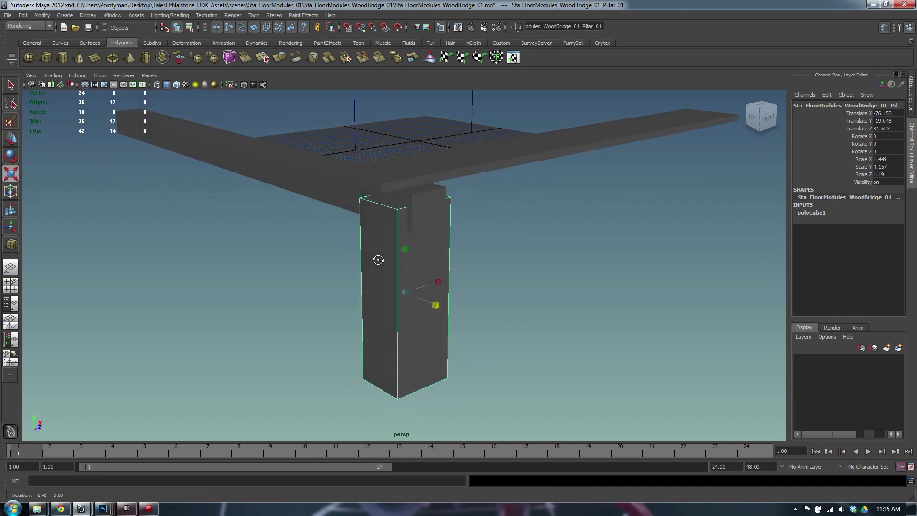
click(466, 258)
click(433, 266)
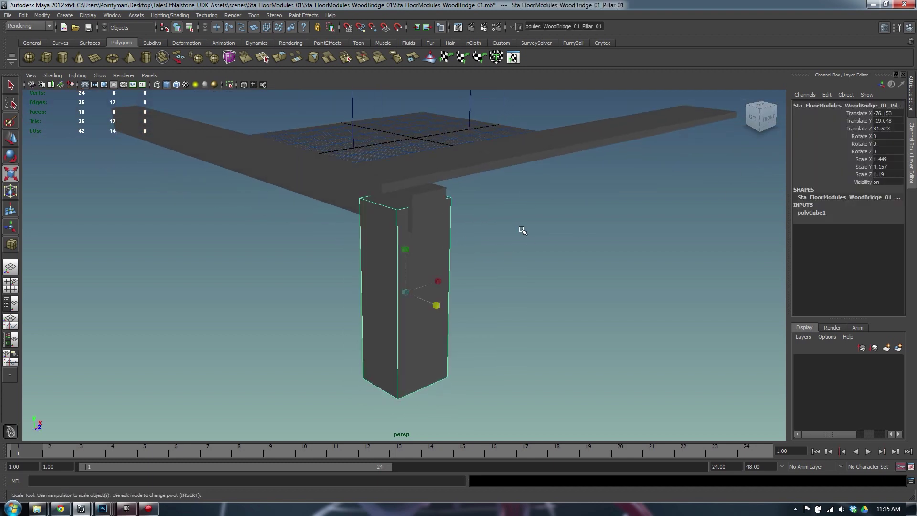
key(alt+shift+d)
Select the plank, border beam and pillar in turn to review the separate bridge parts.
click(339, 177)
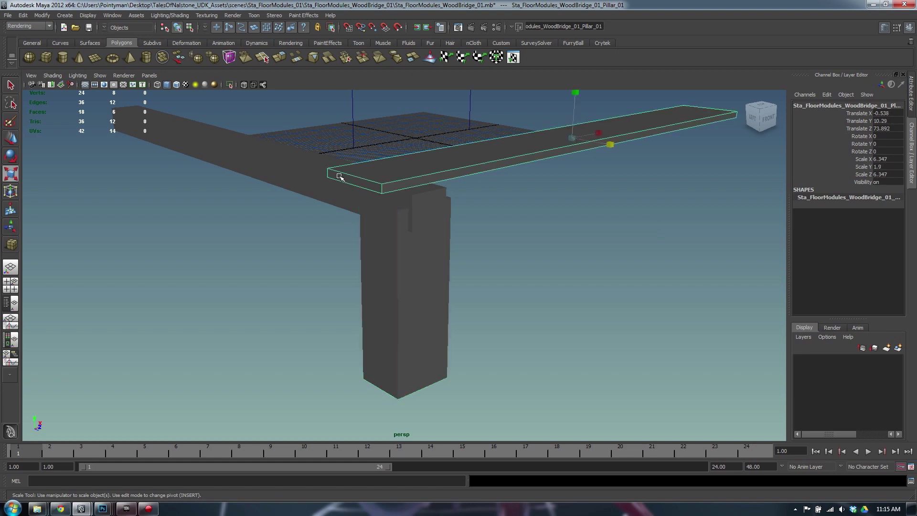
click(256, 186)
click(368, 247)
click(340, 178)
click(283, 176)
click(440, 284)
Try shortening the pillar by raising its four bottom vertices, and return to object mode.
alt+drag(431, 291, 312, 313)
key(w)
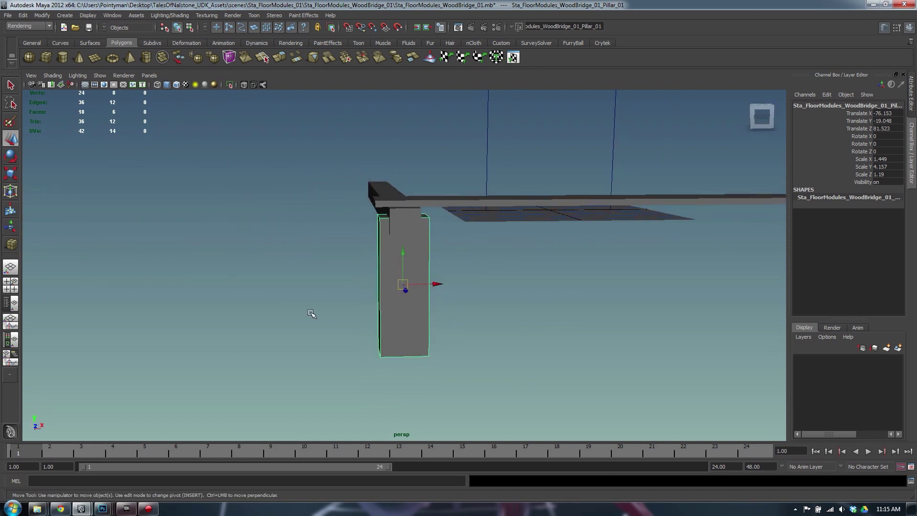
key(F9)
alt+drag(417, 325, 404, 255)
alt+drag(404, 256, 478, 279)
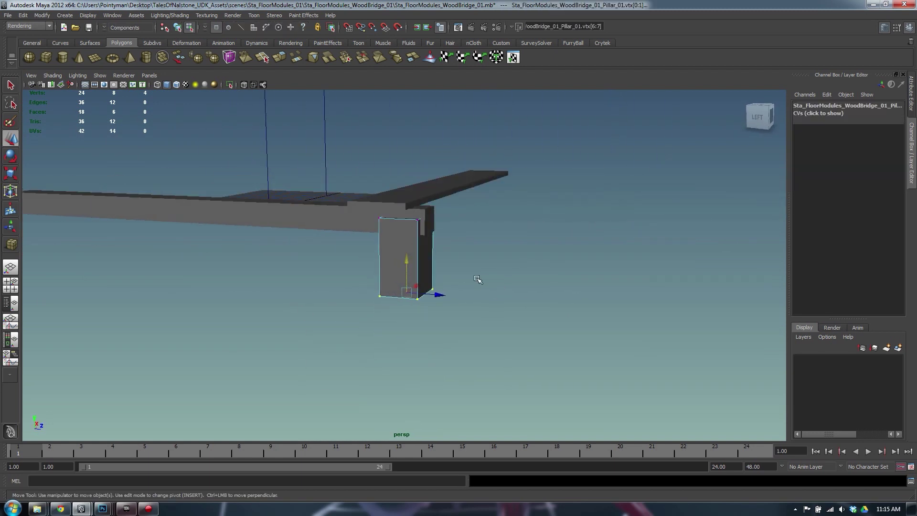
mouse_move(409, 317)
alt+mouse_down()
mouse_move(446, 309)
mouse_move(411, 267)
mouse_move(418, 320)
alt+mouse_up()
key(F8)
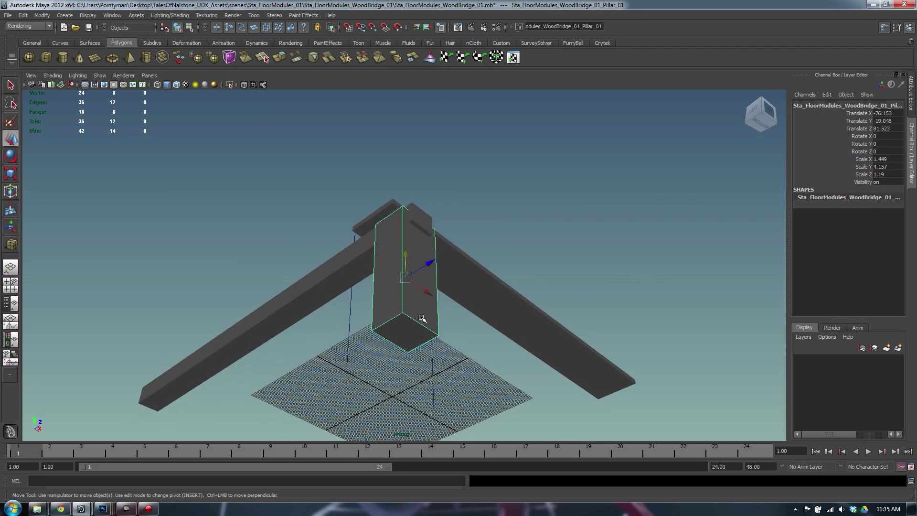
Delete the pillar's bottom face, check the pillar from around the model and return to object mode.
key(F8)
right_drag(405, 332, 405, 354)
click(404, 332)
alt+drag(391, 263, 407, 289)
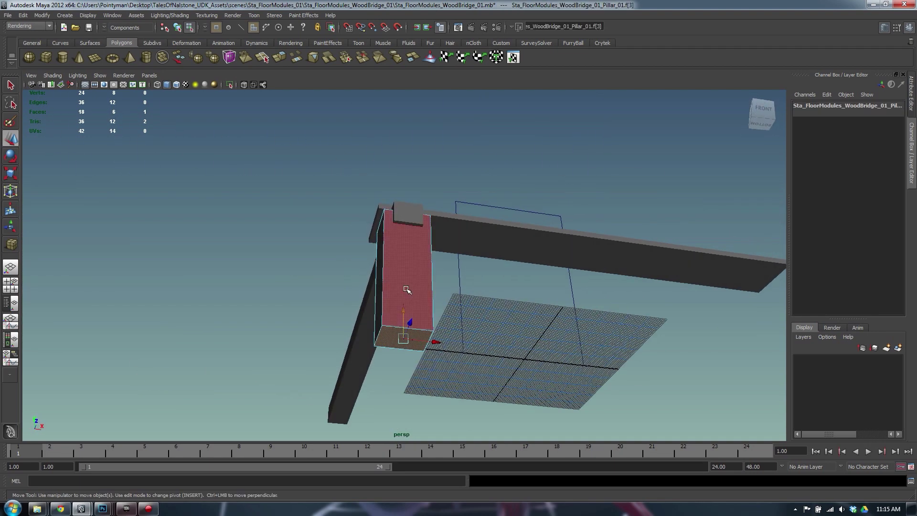
alt+drag(483, 330, 350, 322)
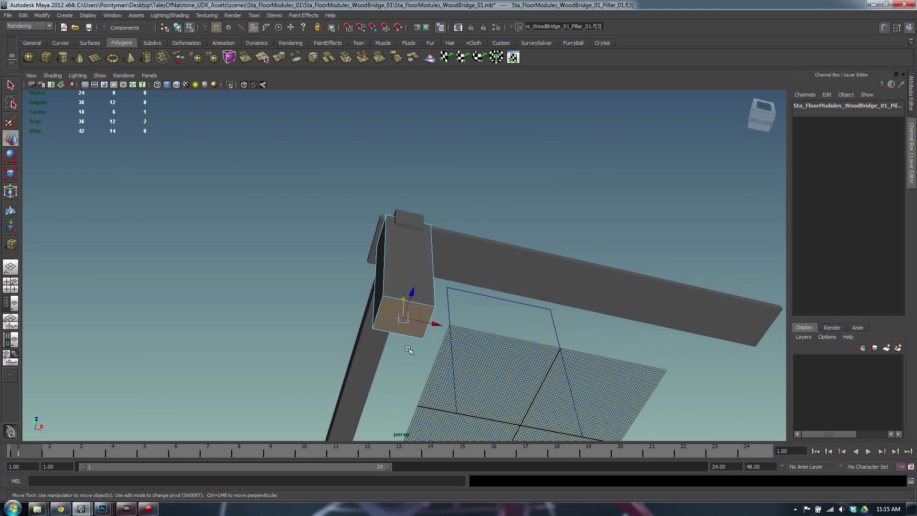
alt+drag(407, 335, 412, 342)
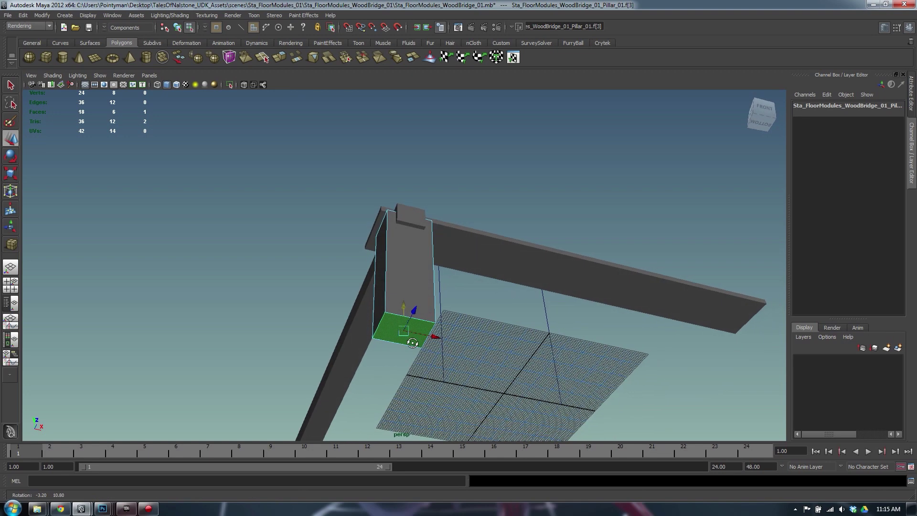
key(Delete)
alt+drag(415, 297, 497, 334)
alt+right_drag(401, 343, 311, 344)
alt+drag(310, 345, 440, 342)
alt+drag(437, 279, 467, 278)
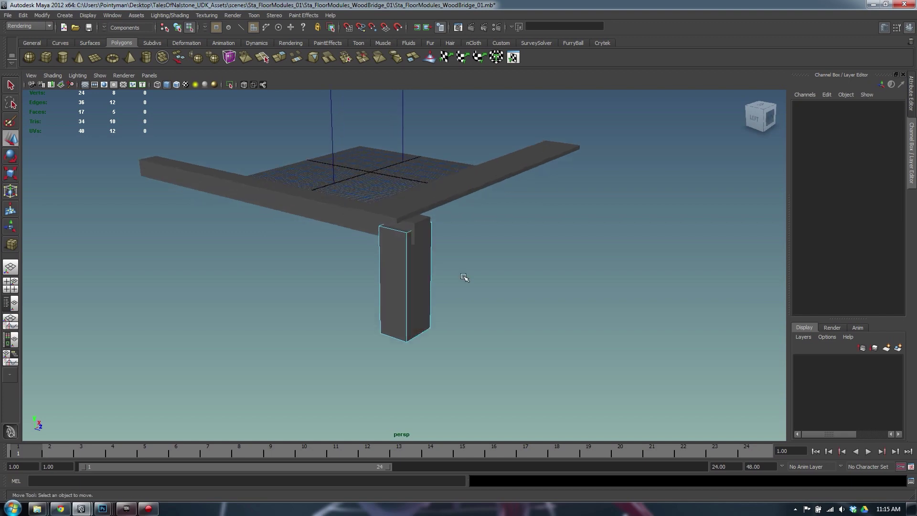
alt+right_drag(466, 278, 520, 297)
key(F8)
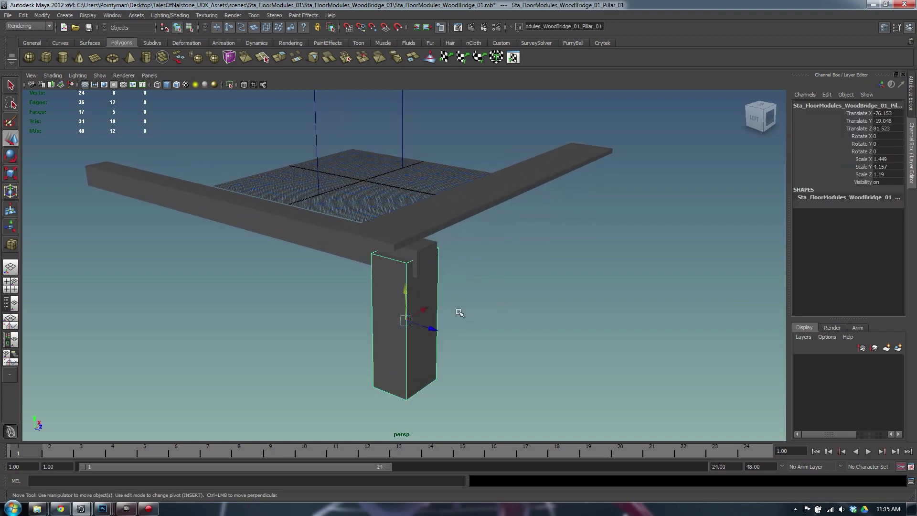
View the bridge pieces from the front and select the plank, border beam and pillar one after another.
alt+drag(460, 313, 352, 222)
click(389, 170)
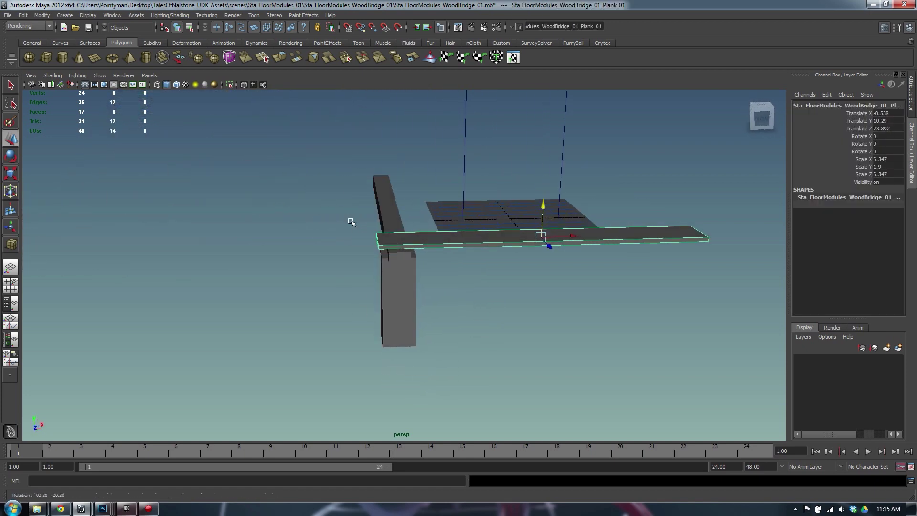
right_click(421, 245)
click(386, 205)
click(396, 294)
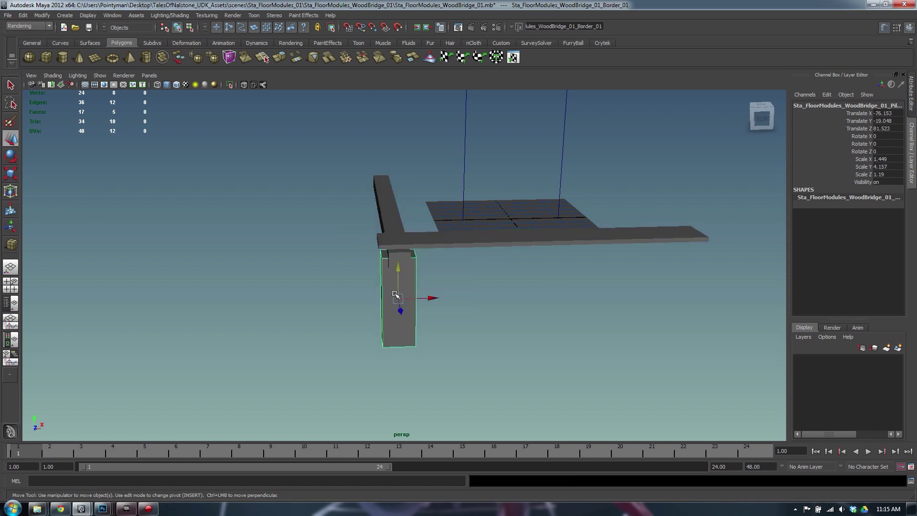
Freeze the transformations of the plank, border beam and pillar, and select all three parts.
key(g)
click(482, 254)
click(469, 241)
click(388, 307)
alt+drag(413, 326, 442, 311)
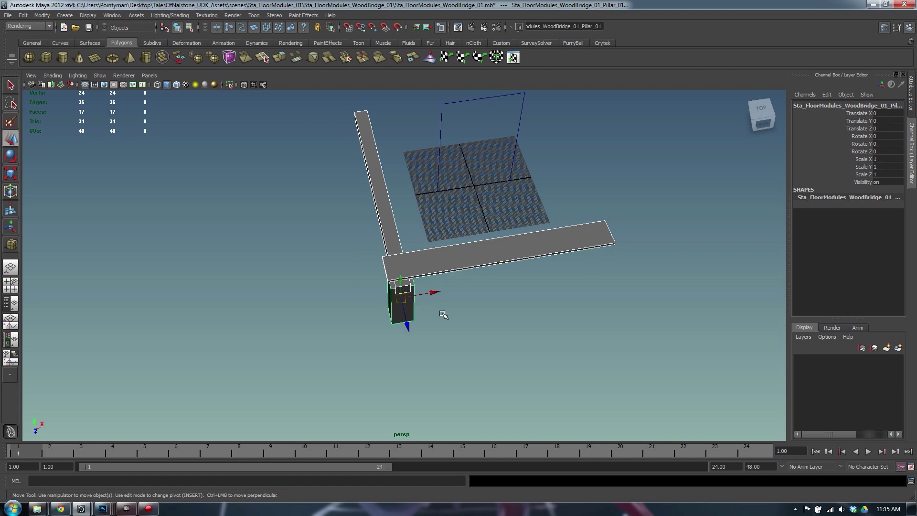
Group the three bridge parts and place the group's pivot at the grid origin.
key(shift+o)
key(ctrl+g)
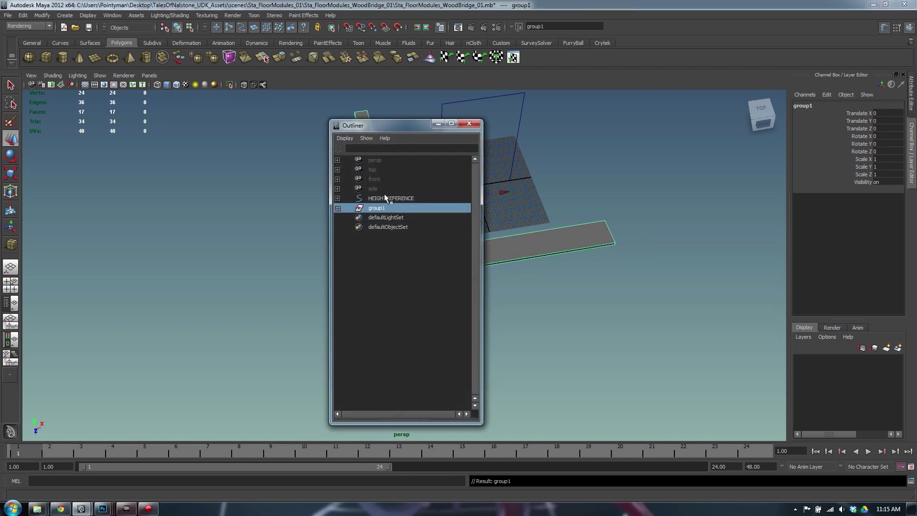
alt+drag(591, 231, 573, 275)
key(w)
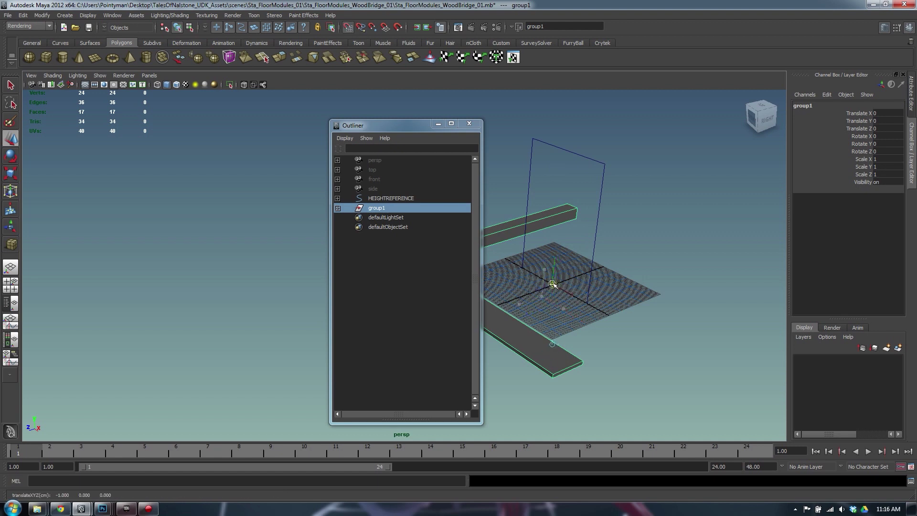
click(469, 123)
alt+drag(468, 214, 349, 239)
alt+right_drag(349, 239, 426, 260)
alt+drag(426, 260, 427, 265)
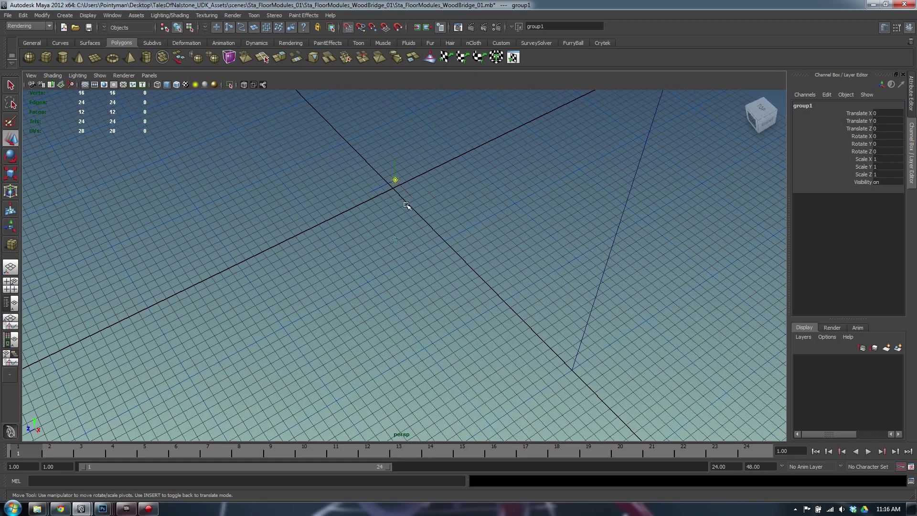
alt+drag(473, 245, 424, 217)
alt+right_drag(423, 217, 329, 274)
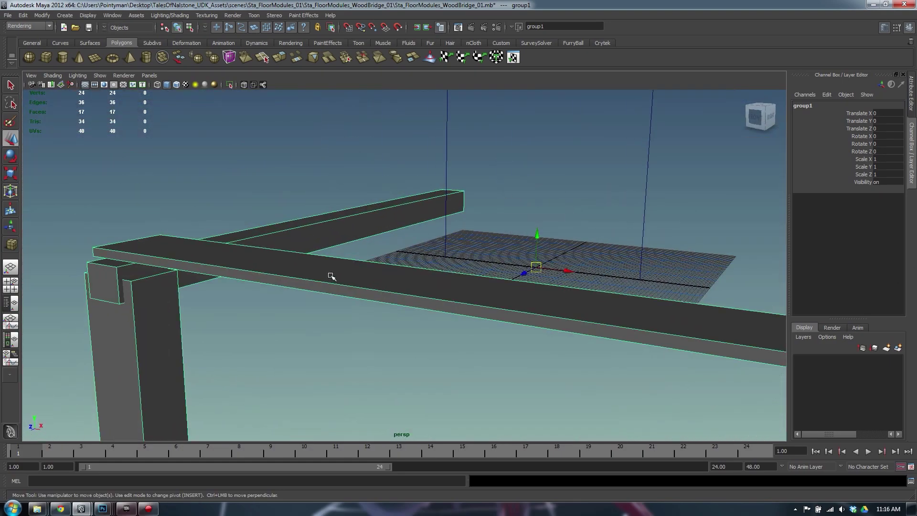
alt+drag(330, 274, 236, 275)
Raise the plank, border beam and pillar together in the front view until the pillar's base rests on the ground line.
drag(213, 215, 296, 330)
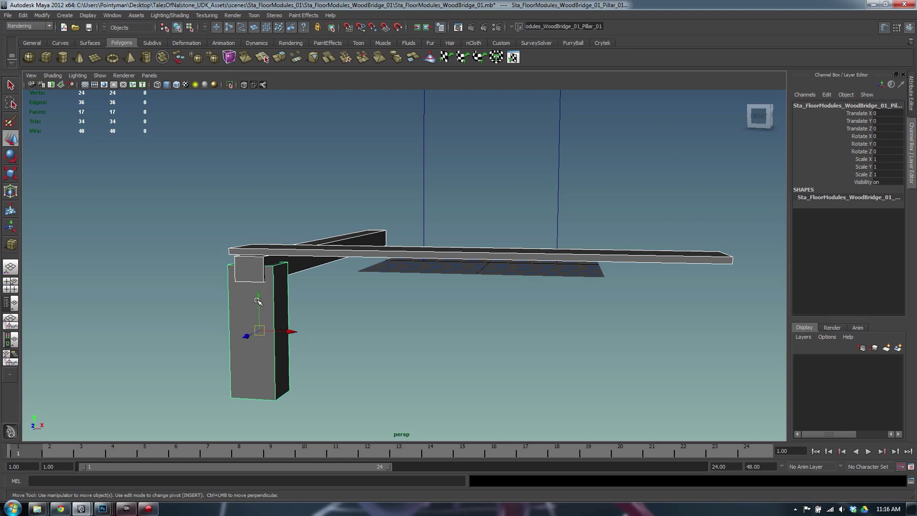
drag(256, 300, 253, 237)
key(space)
key(space)
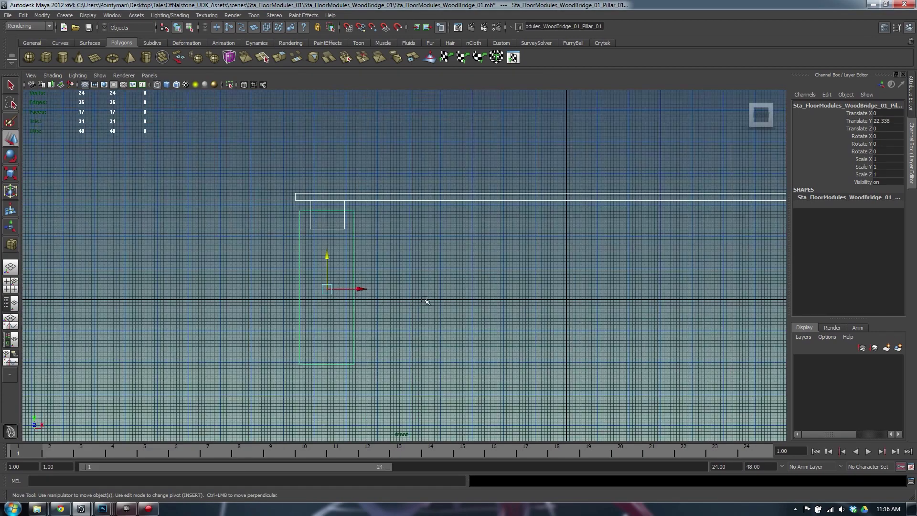
alt+right_drag(425, 301, 283, 260)
alt+middle_drag(282, 259, 299, 311)
drag(361, 307, 359, 255)
drag(524, 334, 554, 357)
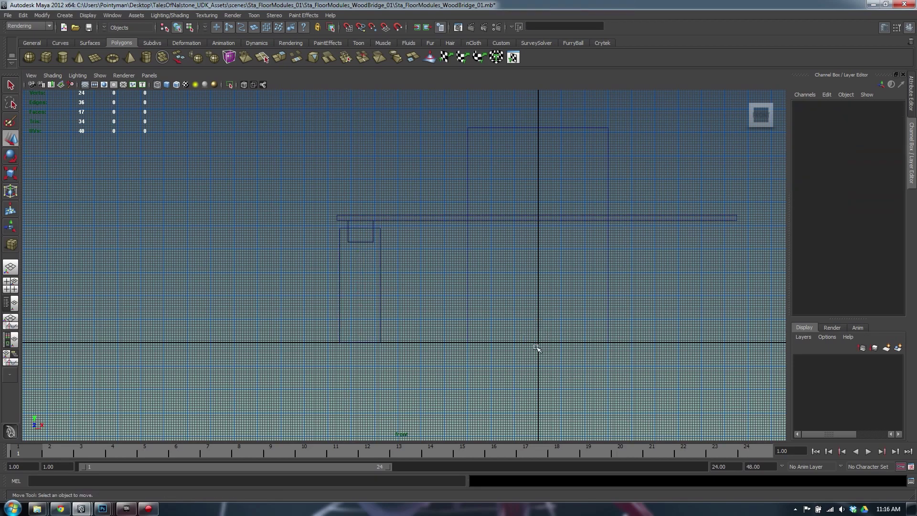
key(space)
key(space)
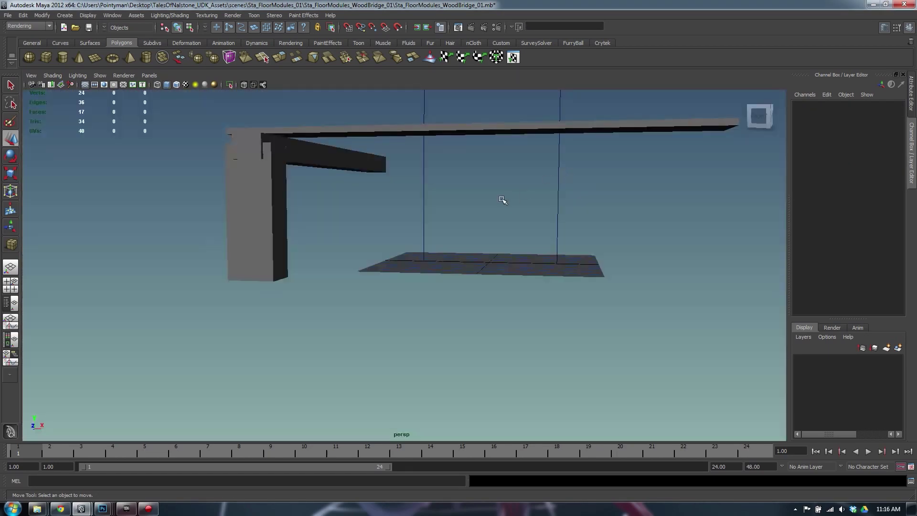
Inspect the border beam, plank and pillar one after another, and view the plank's layout in the UV Texture Editor.
alt+drag(502, 199, 409, 298)
click(394, 249)
key(f)
click(381, 332)
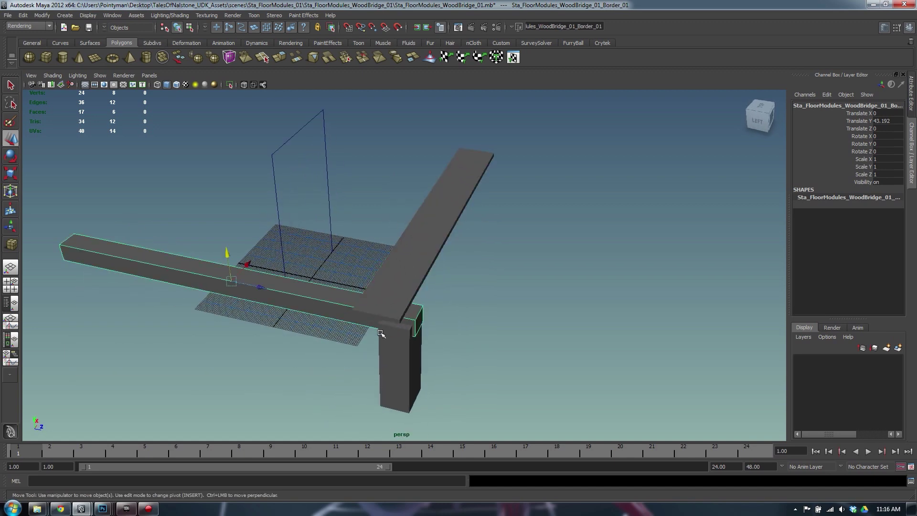
click(395, 306)
click(312, 305)
click(391, 342)
click(393, 247)
drag(395, 247, 363, 235)
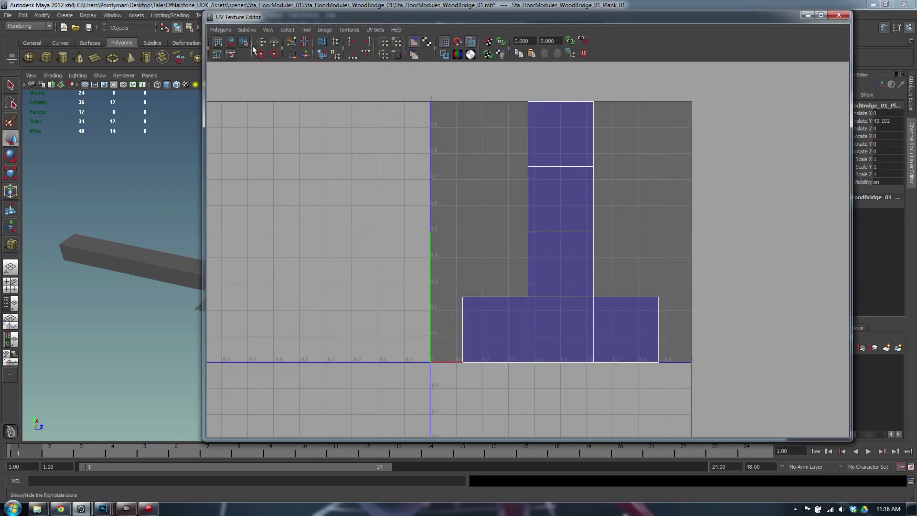
double_click(210, 17)
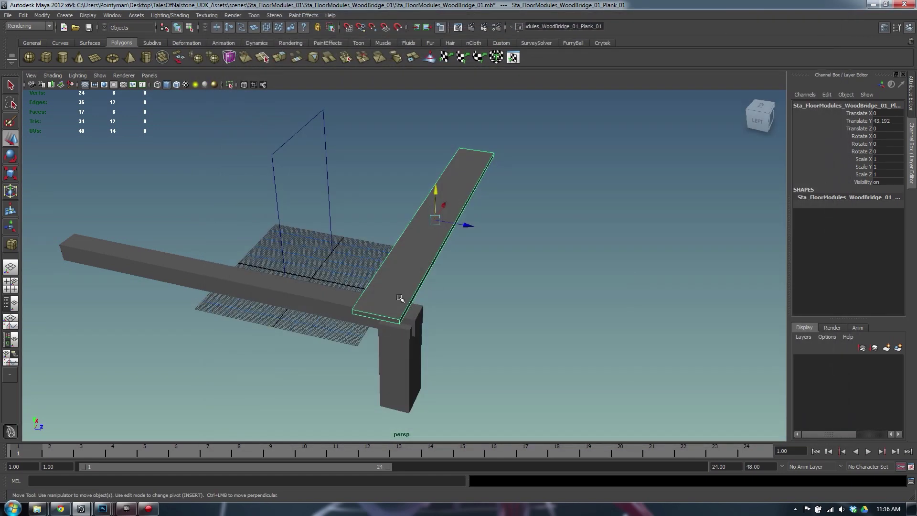
Apply a planar UV projection to the plank's faces and open its UV layout beside the model.
key(space)
drag(417, 252, 449, 226)
right_drag(430, 225, 459, 213)
alt+drag(456, 258, 365, 249)
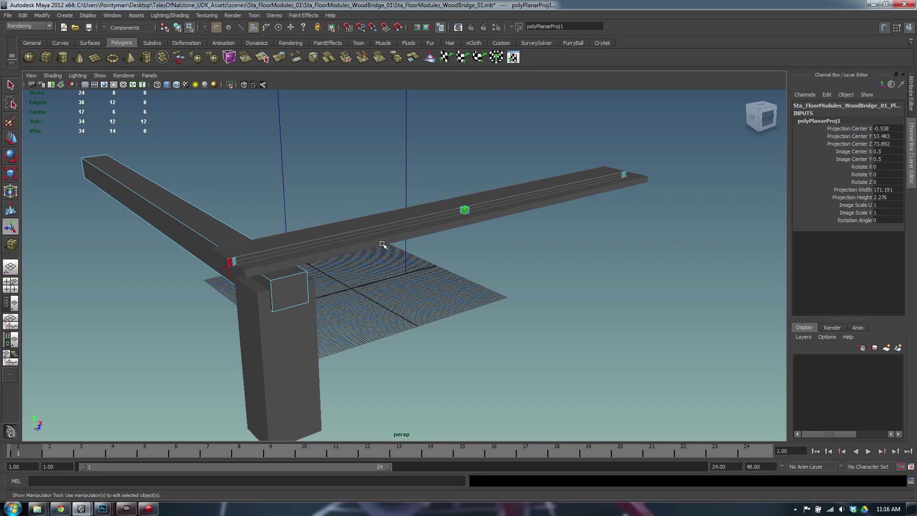
key(F8)
click(403, 218)
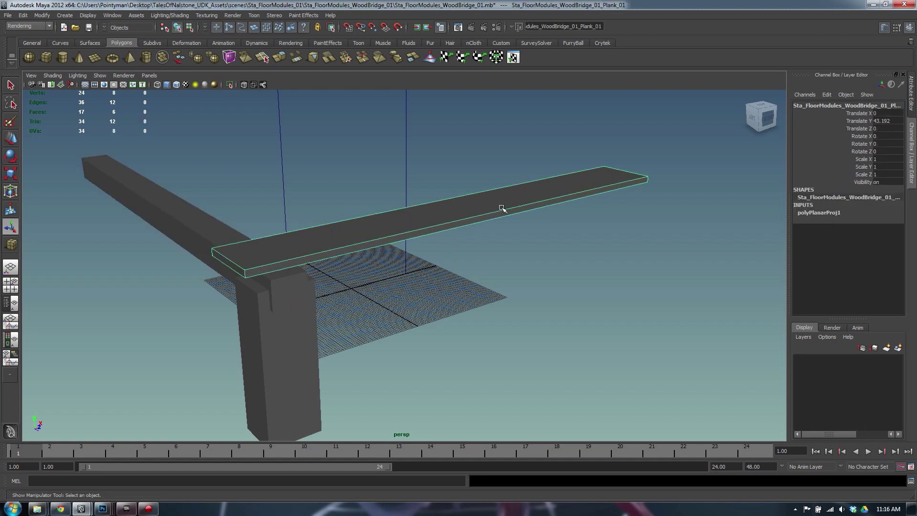
drag(461, 208, 402, 199)
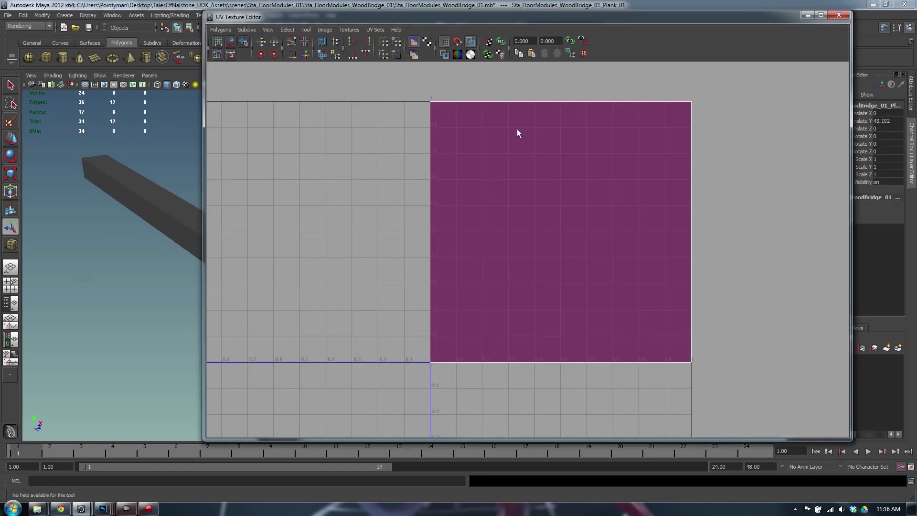
drag(401, 20, 676, 108)
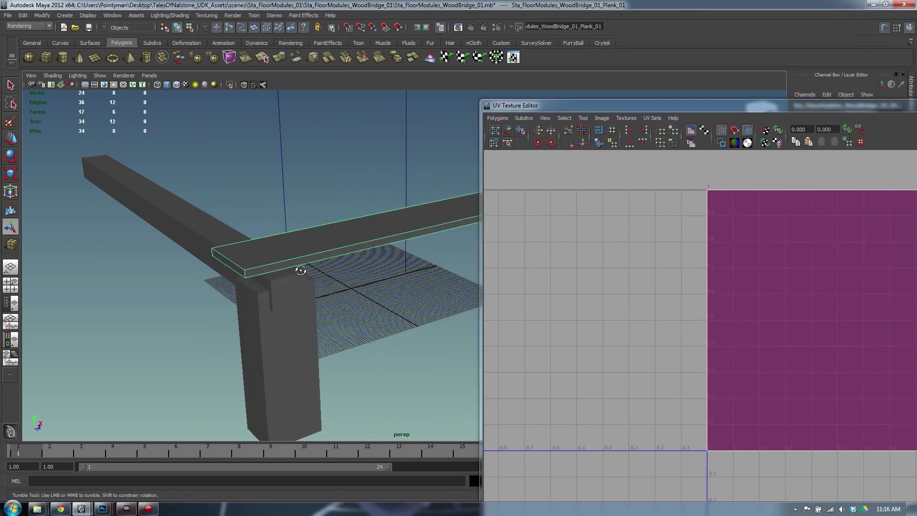
Select the seam edges around the plank's two ends and along one long side, and cut the UVs there.
alt+drag(301, 266, 385, 234)
right_click(385, 234)
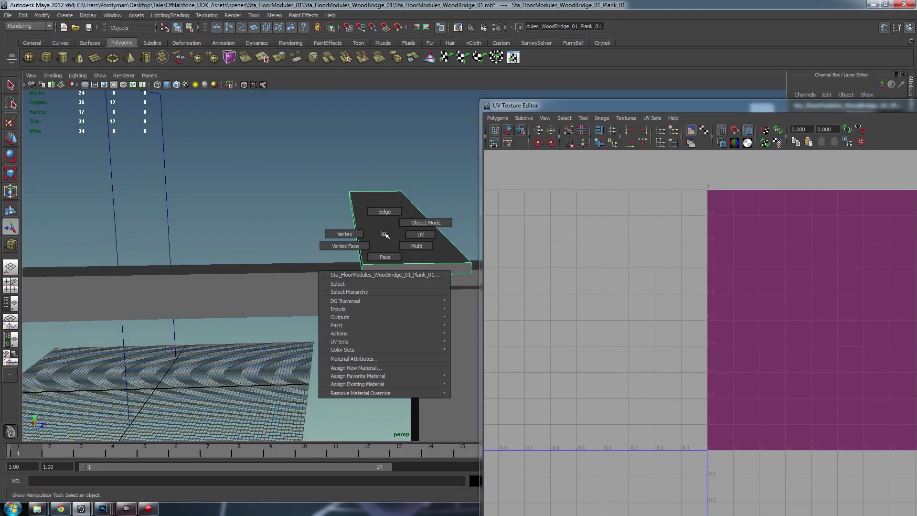
right_drag(335, 227, 385, 211)
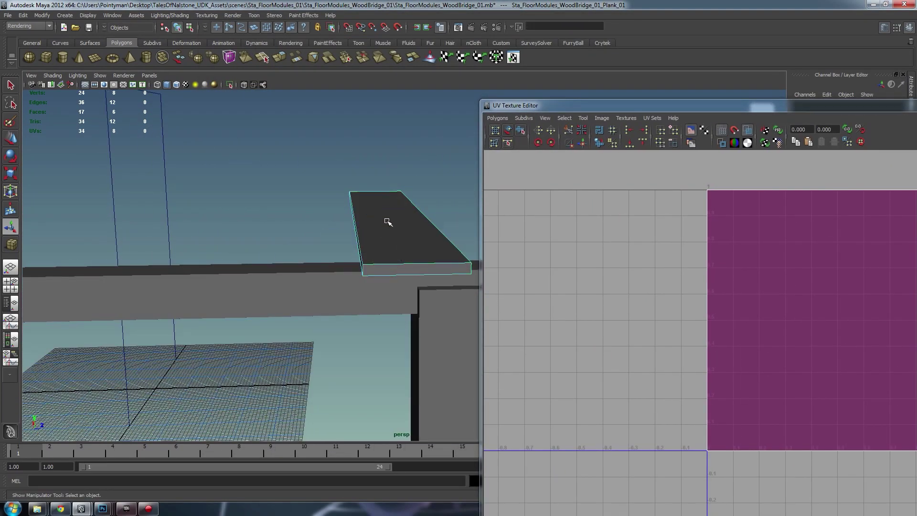
click(389, 264)
shift+click(444, 276)
alt+drag(444, 276, 404, 267)
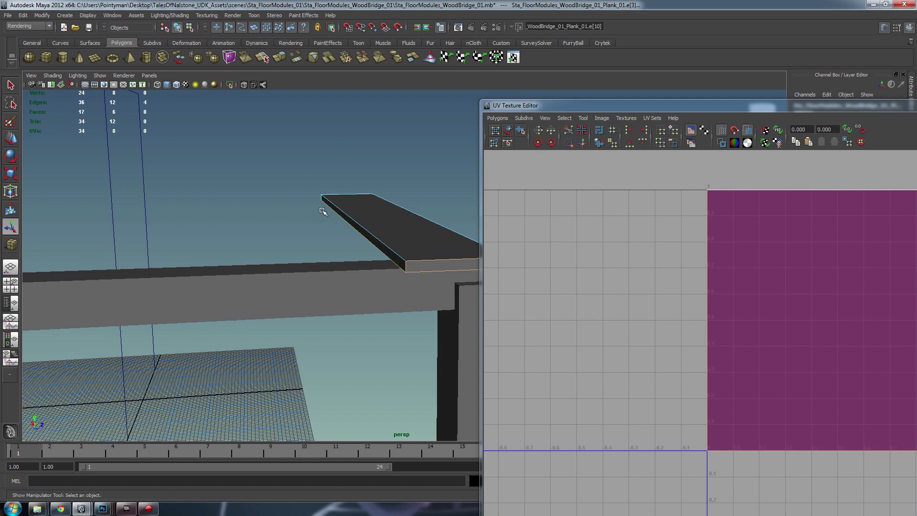
alt+drag(323, 211, 293, 204)
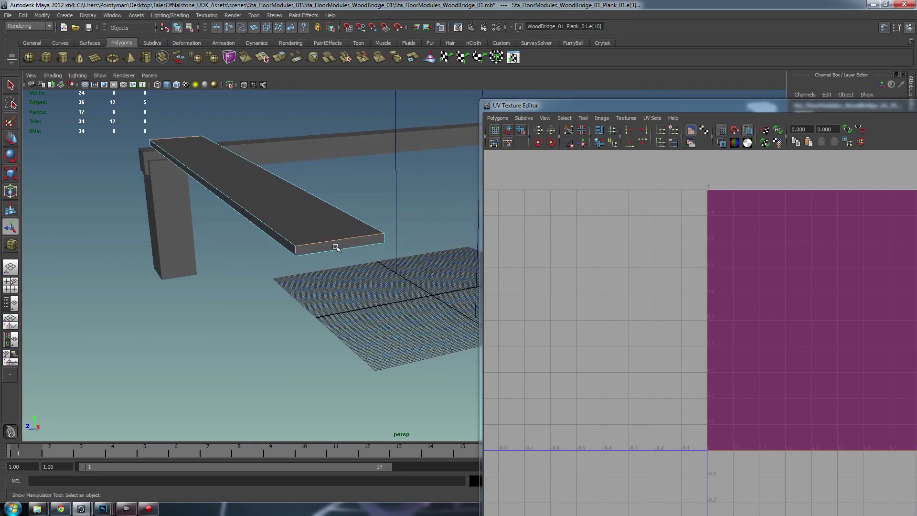
alt+drag(385, 240, 360, 224)
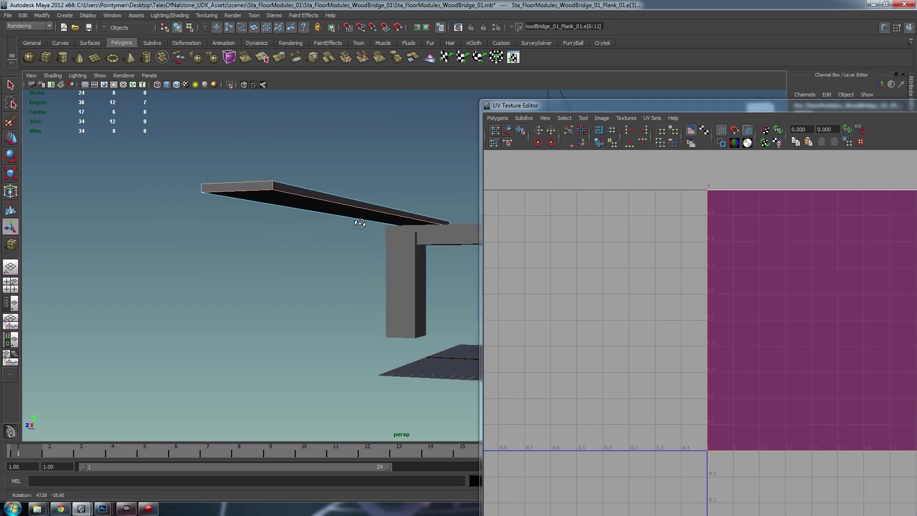
click(572, 130)
Select the UVs at two corners along the plank's long edge and unfold its UV layout.
alt+drag(139, 224, 281, 223)
right_drag(292, 209, 318, 212)
click(378, 238)
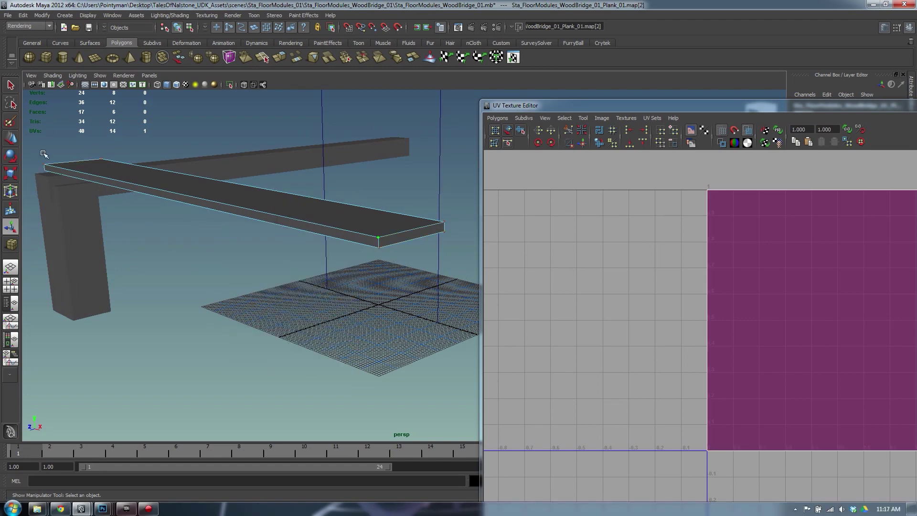
drag(669, 110, 428, 112)
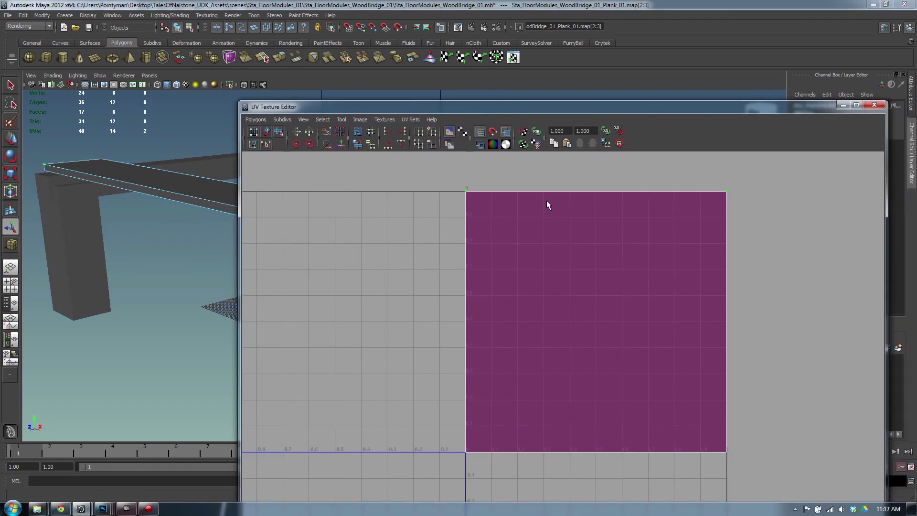
click(355, 145)
alt+middle_drag(399, 159, 404, 192)
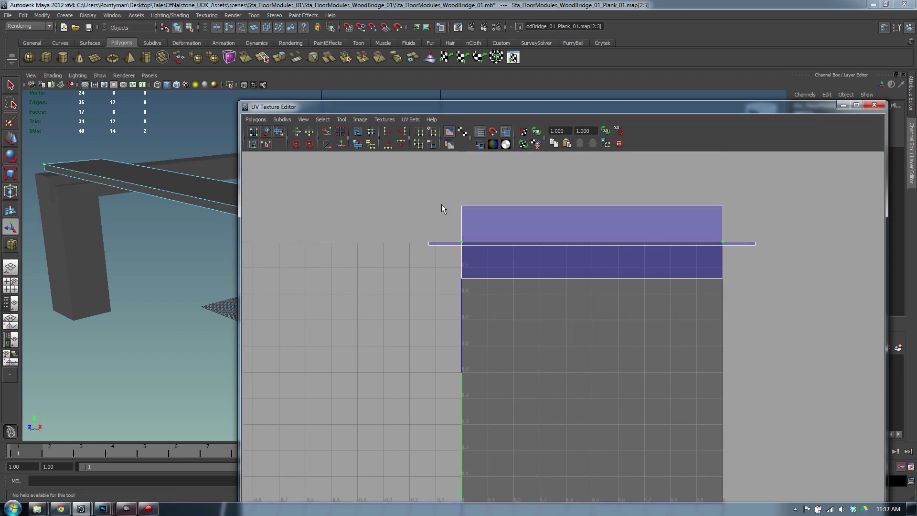
Select all the plank's UVs, scale them down slightly and move them to the lower part of the 0-1 UV space.
right_drag(494, 223, 528, 222)
drag(412, 189, 813, 334)
key(r)
middle_drag(688, 299, 674, 300)
key(w)
shift+middle_drag(605, 289, 590, 421)
alt+middle_drag(579, 391, 561, 264)
scroll(534, 260, up, 2)
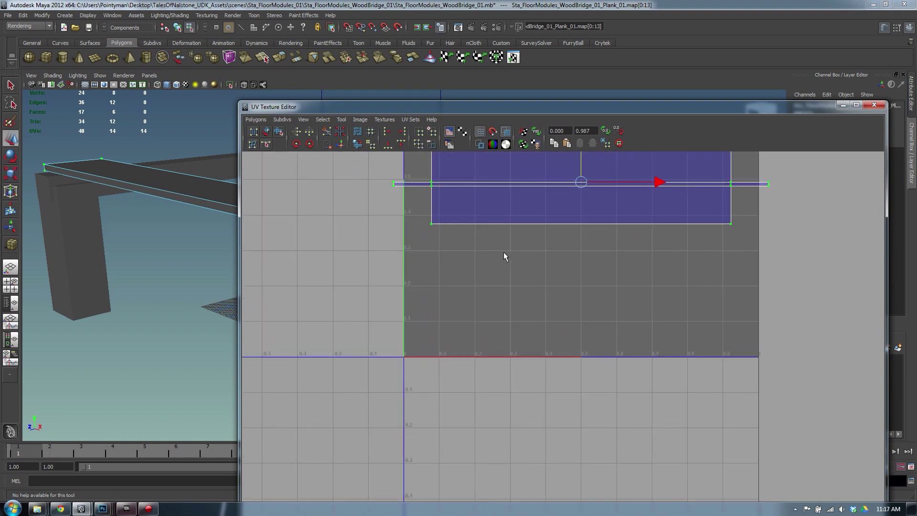
alt+middle_drag(504, 252, 506, 305)
scroll(581, 307, up, 2)
alt+middle_drag(581, 307, 582, 283)
shift+middle_drag(582, 279, 596, 354)
scroll(598, 306, up, 1)
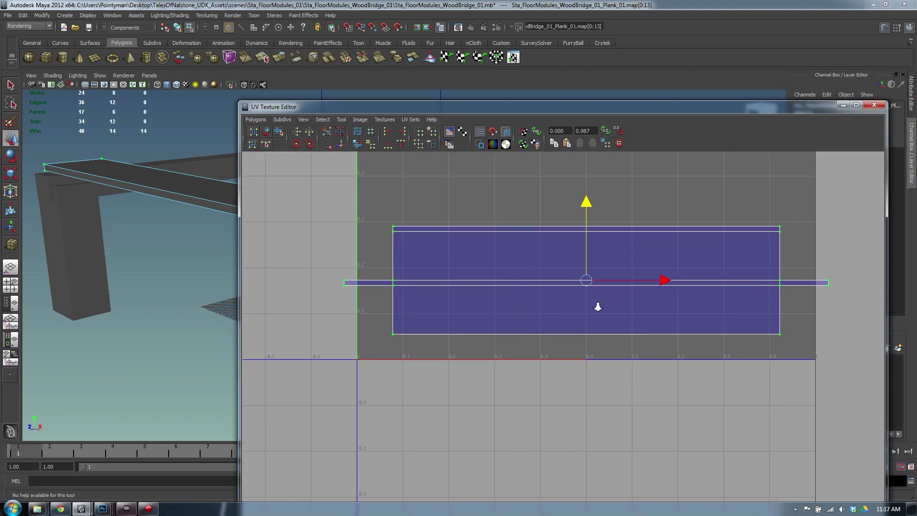
Select the edges joining the two narrow end faces to the plank's UV shell and cut the end faces off.
alt+right_drag(598, 307, 603, 308)
alt+right_drag(709, 260, 733, 274)
alt+middle_drag(434, 266, 665, 266)
alt+drag(169, 219, 210, 216)
alt+middle_drag(599, 295, 466, 295)
alt+right_drag(466, 295, 444, 296)
alt+middle_drag(665, 313, 485, 314)
alt+right_drag(597, 317, 581, 319)
mouse_move(581, 319)
alt+middle_down()
mouse_move(596, 320)
mouse_move(570, 325)
alt+middle_up()
alt+middle_drag(663, 336, 586, 330)
alt+right_drag(587, 330, 683, 280)
right_drag(618, 257, 617, 234)
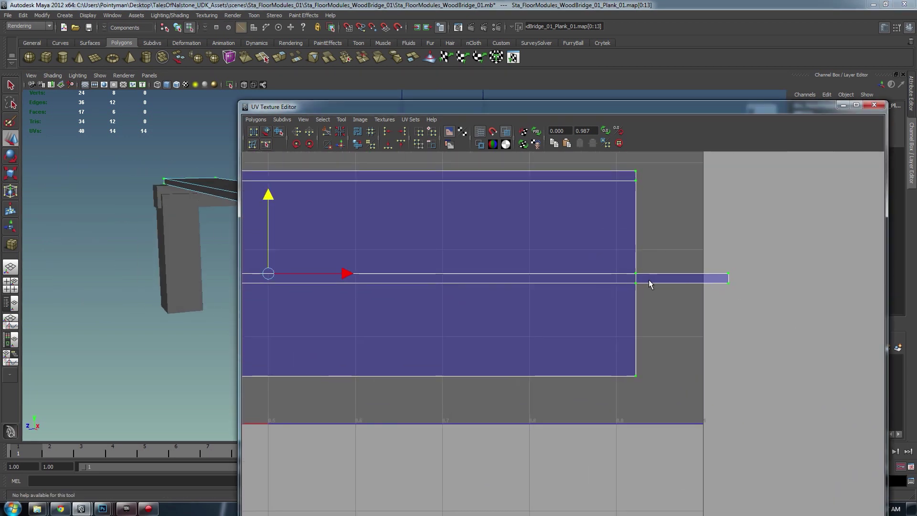
click(636, 278)
alt+middle_drag(515, 246, 835, 246)
alt+middle_drag(282, 275, 479, 280)
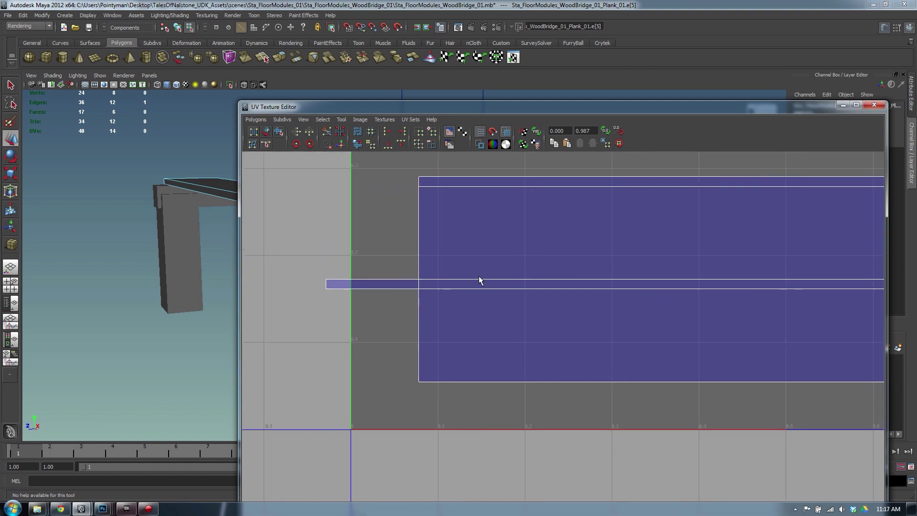
shift+click(420, 286)
right_drag(355, 265, 384, 267)
drag(321, 292, 335, 273)
Select the upper edges of both end-face UV pieces and move and sew them onto the ends of the plank's wide face.
right_drag(370, 289, 372, 268)
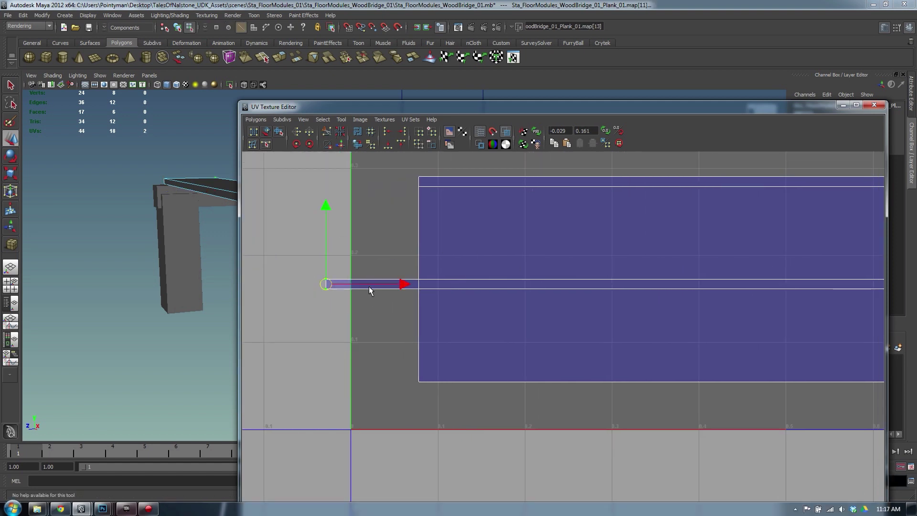
click(368, 288)
alt+middle_drag(821, 291, 622, 237)
shift+click(788, 235)
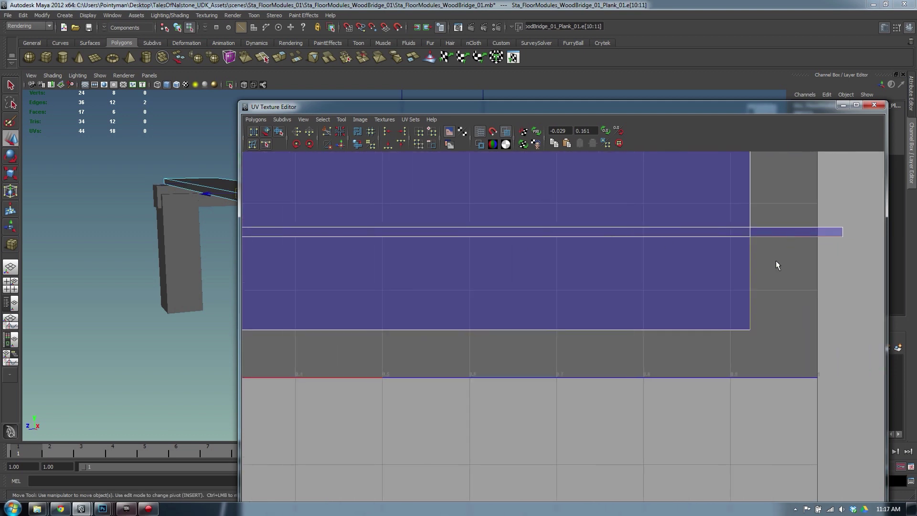
alt+middle_drag(778, 264, 784, 338)
alt+right_drag(785, 337, 647, 322)
alt+middle_drag(646, 321, 705, 309)
click(813, 292)
alt+middle_drag(433, 251, 669, 255)
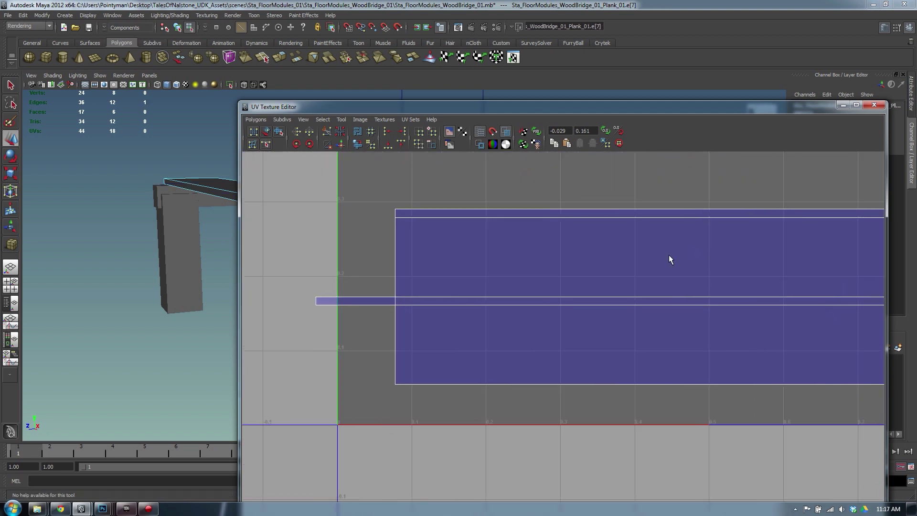
shift+click(370, 298)
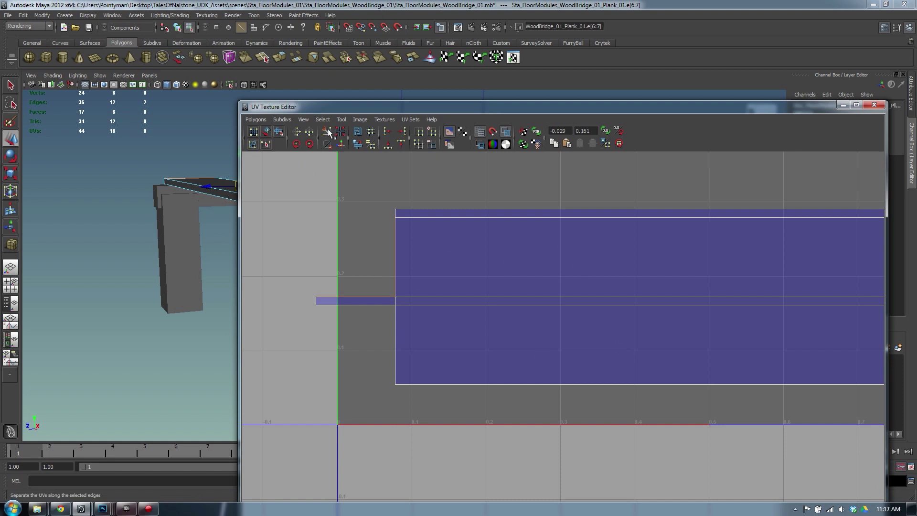
click(340, 145)
alt+right_drag(579, 278, 483, 266)
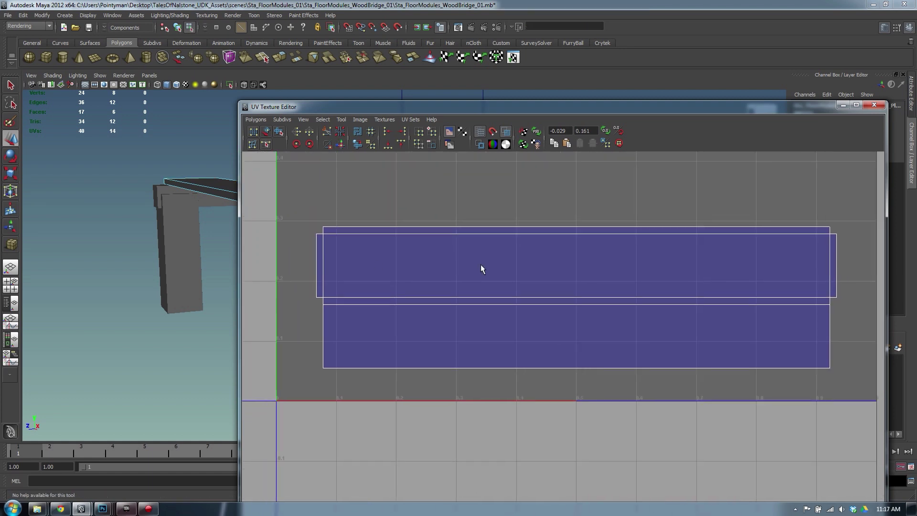
Select all the plank's UVs and scale the layout up to nearly fill the width of the 0-1 UV space.
right_drag(557, 265, 592, 265)
drag(299, 209, 877, 445)
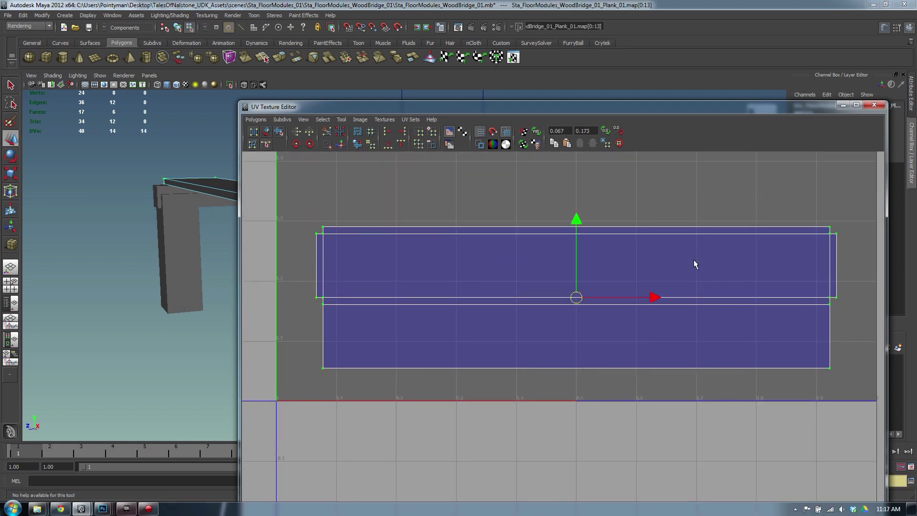
key(r)
middle_drag(654, 252, 676, 258)
key(w)
alt+right_drag(677, 257, 462, 258)
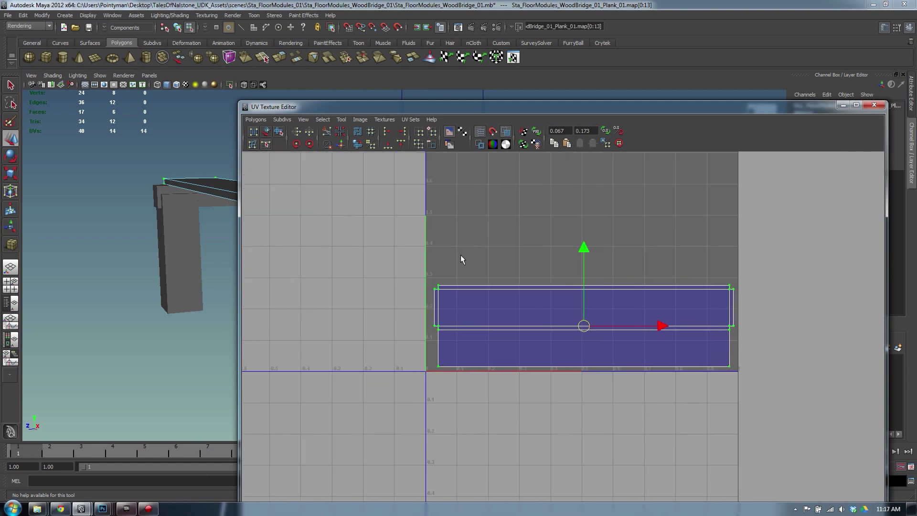
Move the plank's UV layout up to the upper edge of the 0-1 UV space.
alt+middle_drag(462, 257, 497, 303)
alt+middle_drag(670, 341, 676, 148)
alt+drag(163, 187, 153, 208)
drag(323, 108, 659, 108)
mouse_move(458, 224)
alt+mouse_down()
mouse_move(420, 233)
mouse_move(449, 215)
alt+mouse_up()
alt+middle_drag(229, 253, 286, 291)
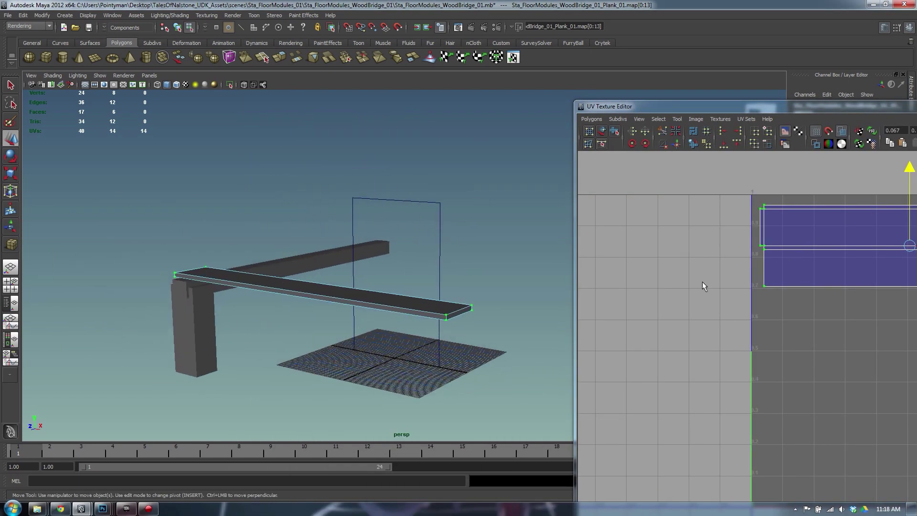
drag(747, 107, 393, 106)
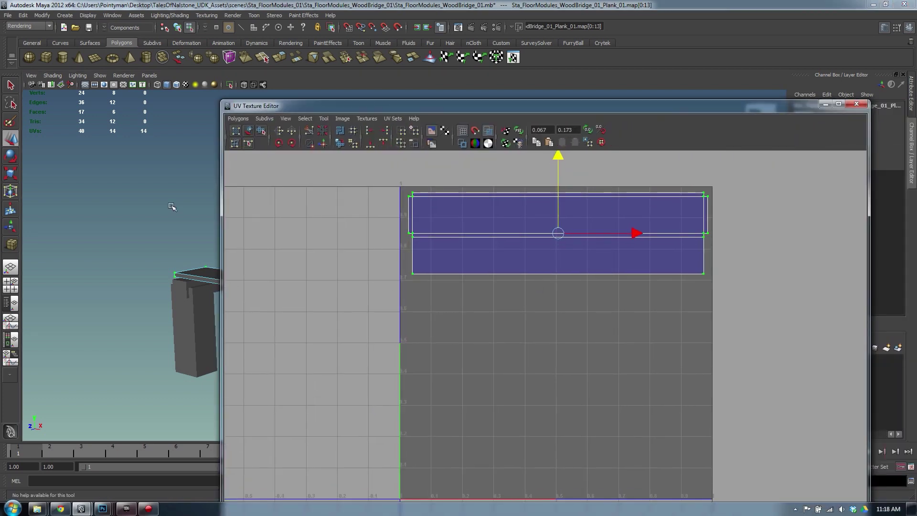
drag(334, 106, 647, 103)
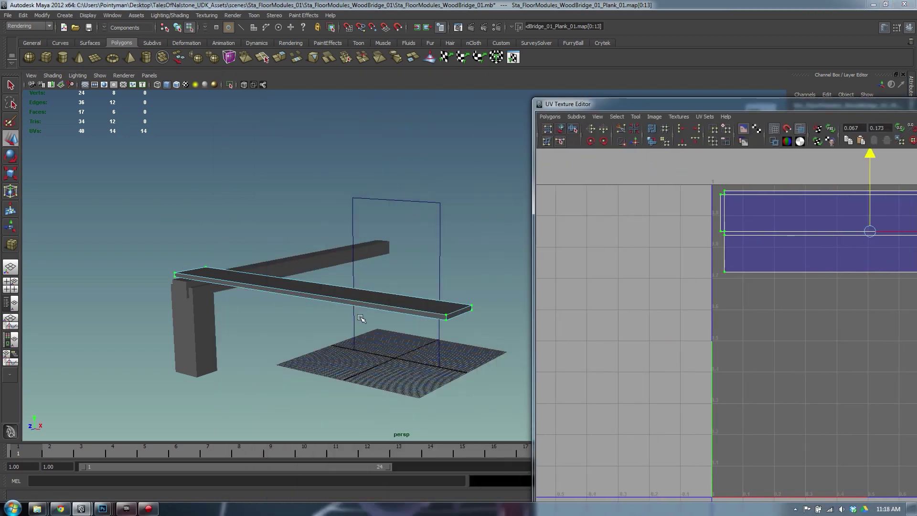
Return to object selection and duplicate the plank twice, spacing the copies evenly along the bridge.
key(F8)
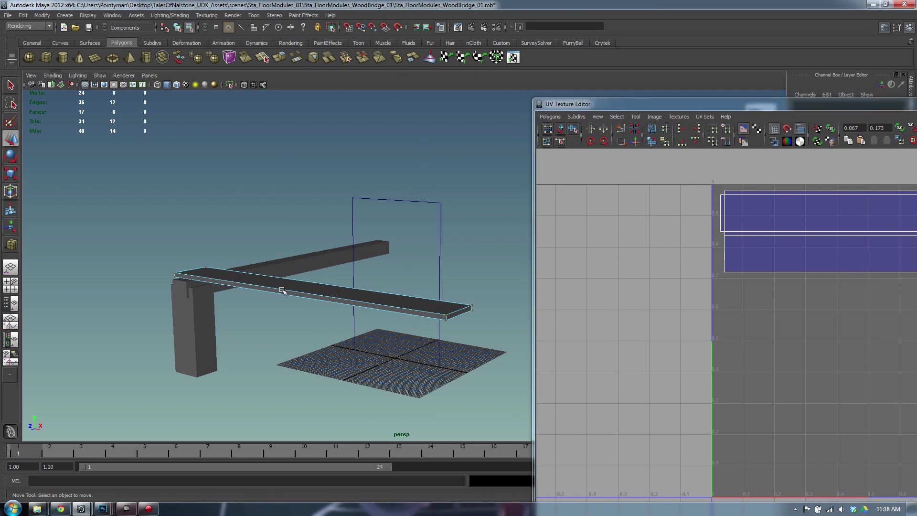
alt+drag(286, 316, 354, 271)
key(ctrl+d)
key(ctrl+d)
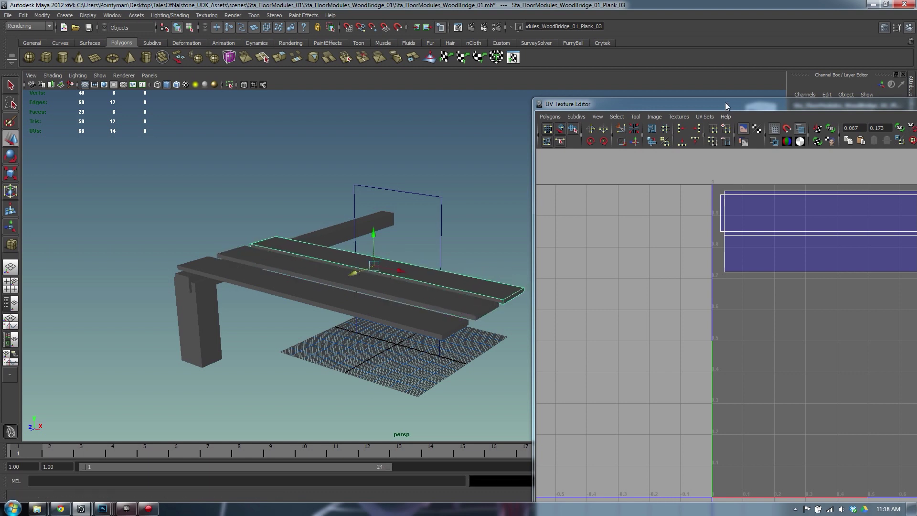
Select all UVs of the second plank and move them straight down below the first plank's UV area.
click(434, 296)
right_drag(758, 221, 797, 223)
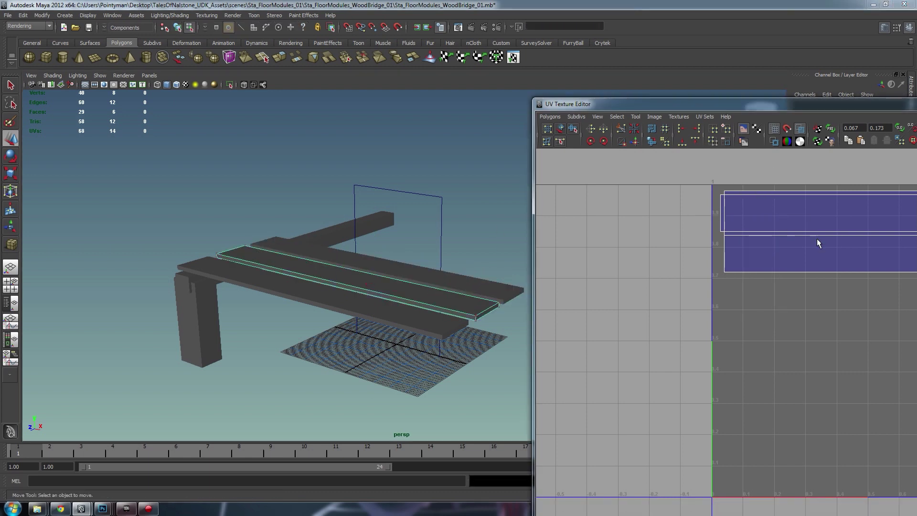
alt+middle_drag(874, 231, 702, 242)
drag(543, 187, 859, 306)
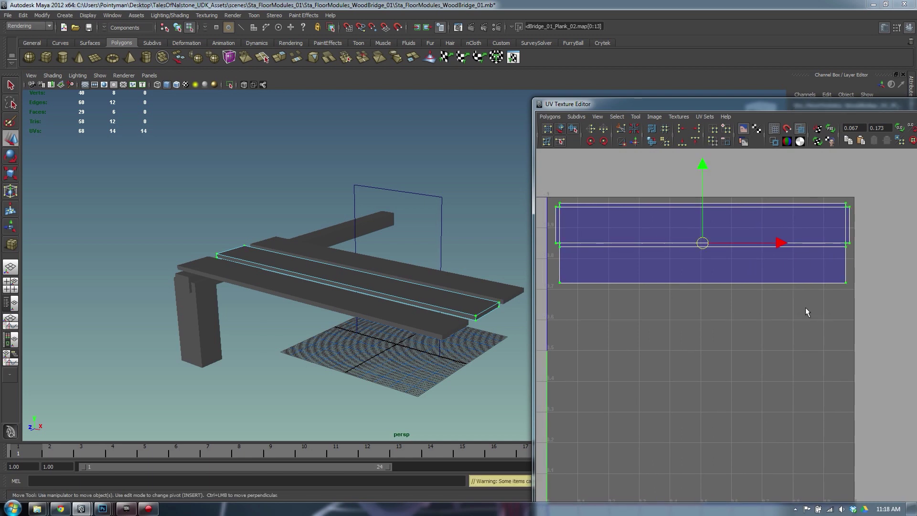
shift+middle_drag(792, 312, 758, 396)
Show the third plank's UVs with the second's and move the third's straight down directly below the second's.
shift+click(441, 292)
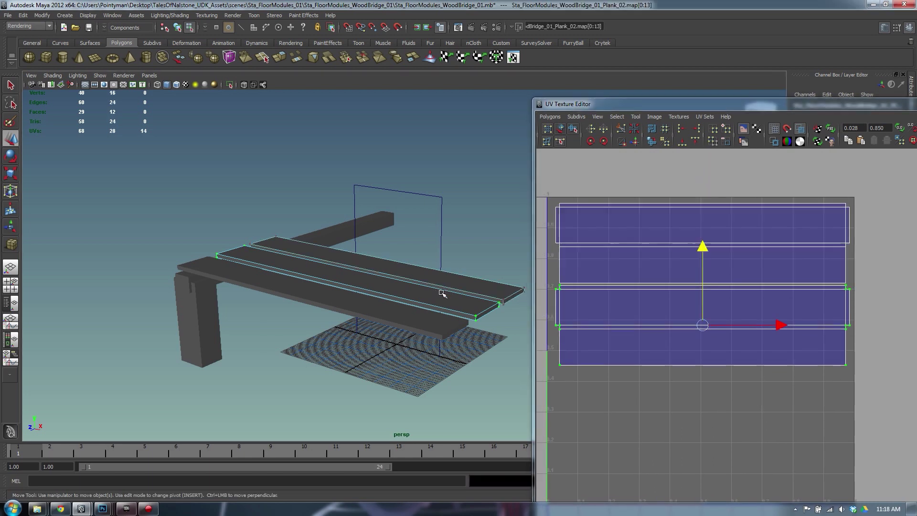
drag(548, 187, 798, 276)
drag(885, 286, 884, 282)
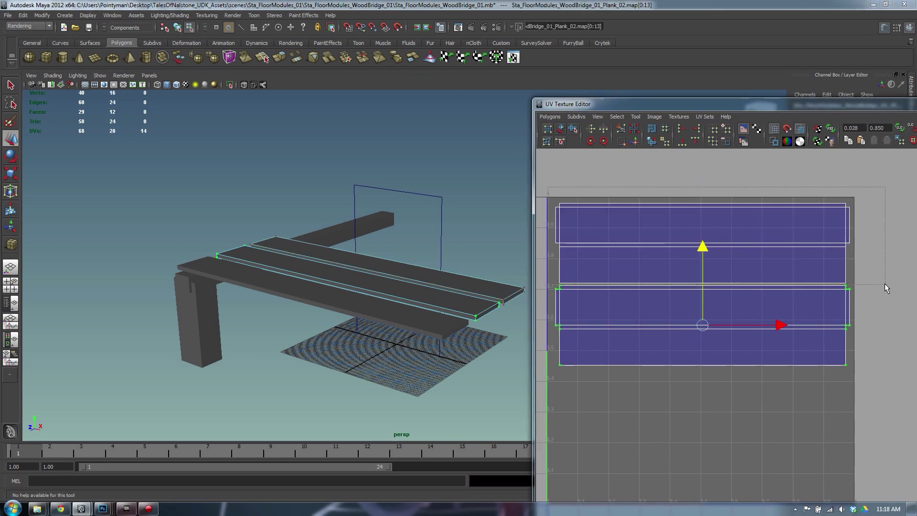
shift+middle_drag(884, 248, 889, 405)
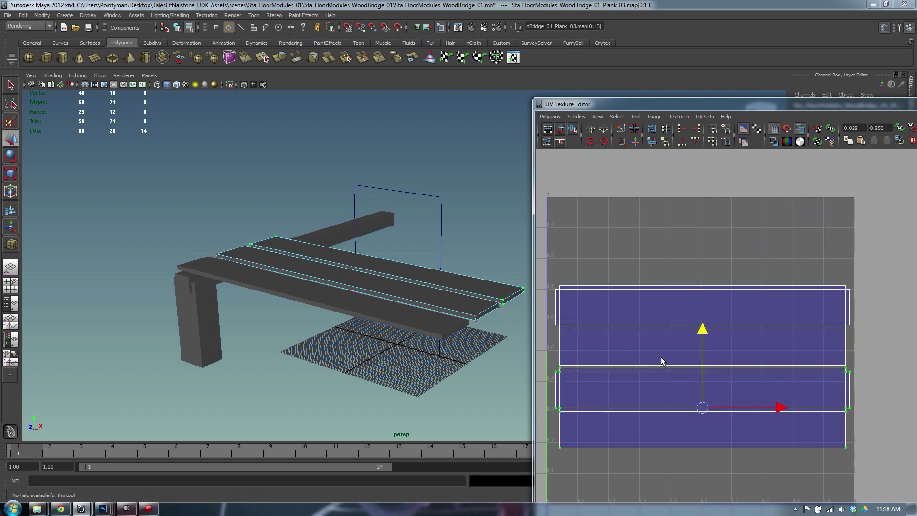
Select all UVs of the three planks, scale them down uniformly and move them into the upper-right corner of the 0-1 space.
shift+click(260, 292)
mouse_move(782, 366)
alt+middle_down()
mouse_move(784, 301)
mouse_move(786, 377)
alt+middle_up()
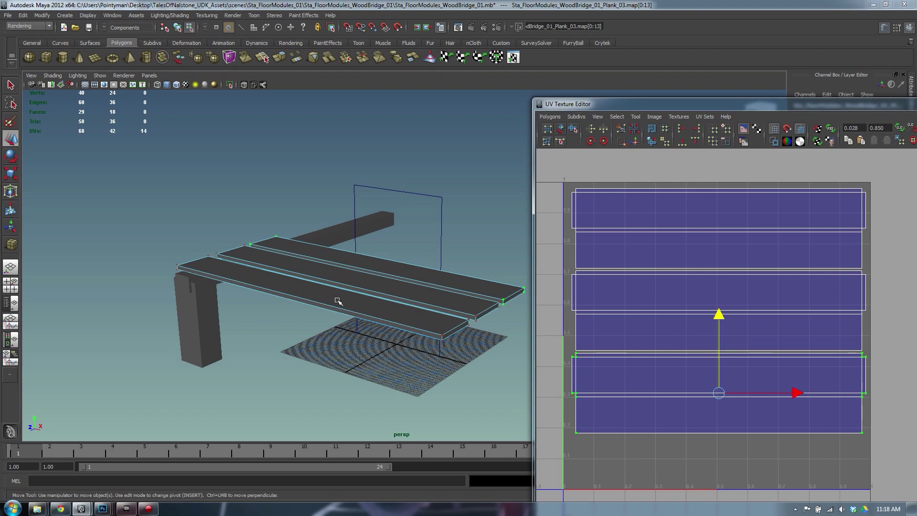
mouse_move(338, 301)
alt+mouse_down()
mouse_move(408, 344)
mouse_move(323, 301)
alt+mouse_up()
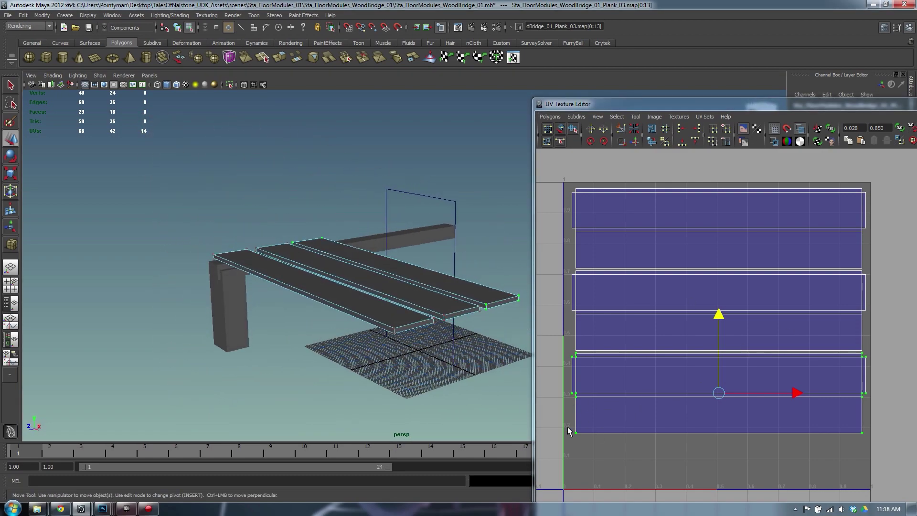
alt+drag(375, 291, 453, 267)
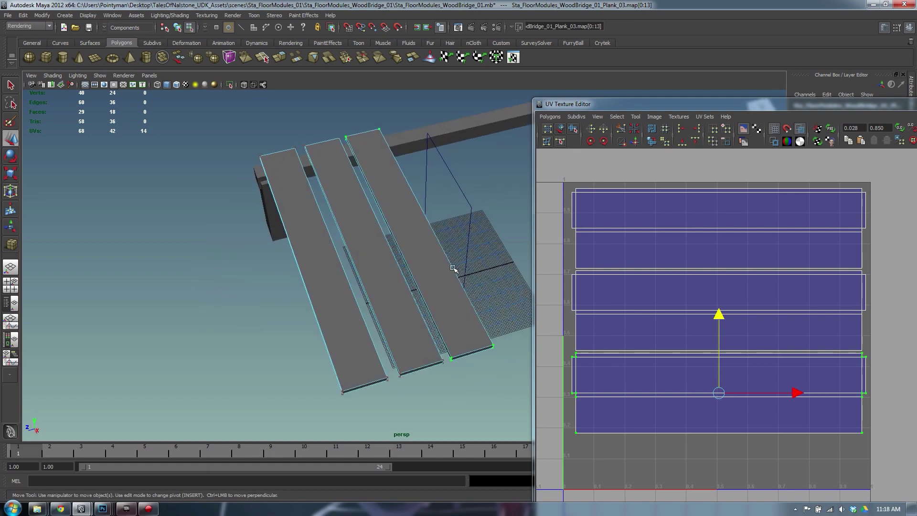
drag(561, 180, 896, 483)
right_drag(780, 266, 805, 266)
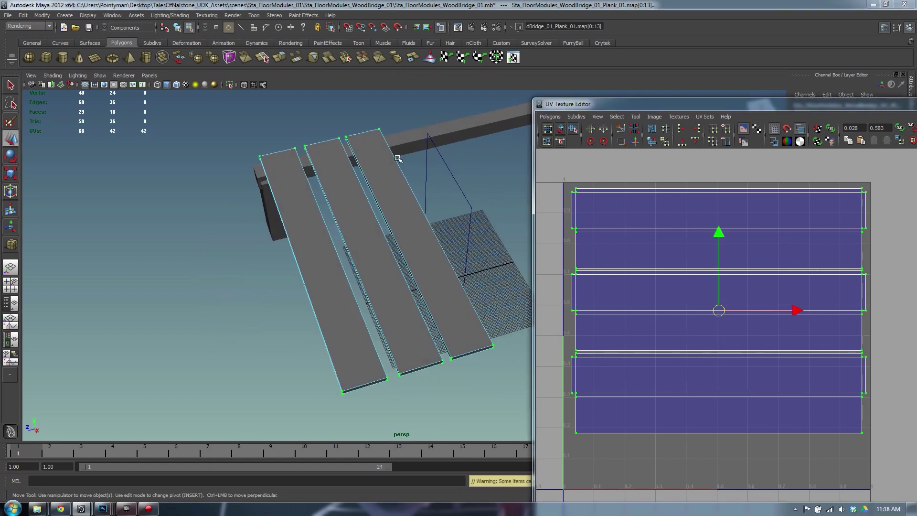
key(r)
middle_drag(835, 213, 811, 218)
key(w)
middle_drag(811, 220, 855, 192)
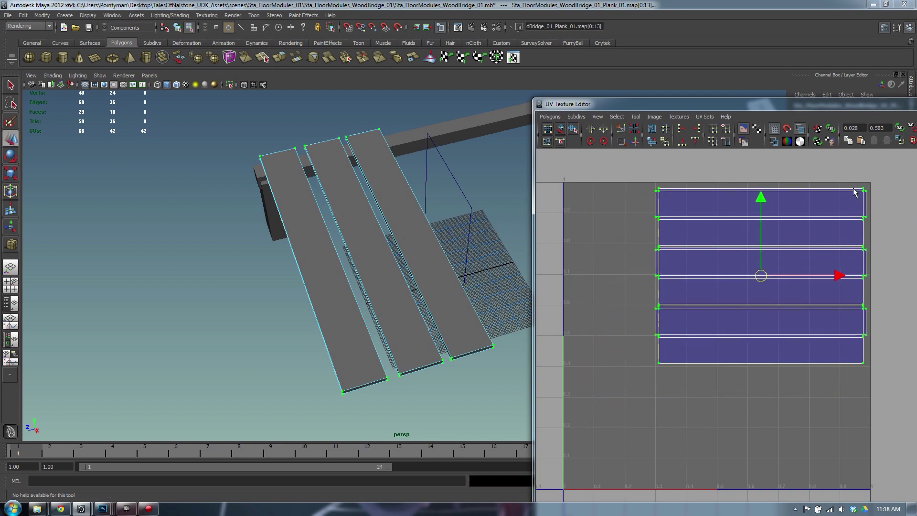
Duplicate the third plank and move the copy beside it to form a fourth plank.
key(F8)
click(403, 220)
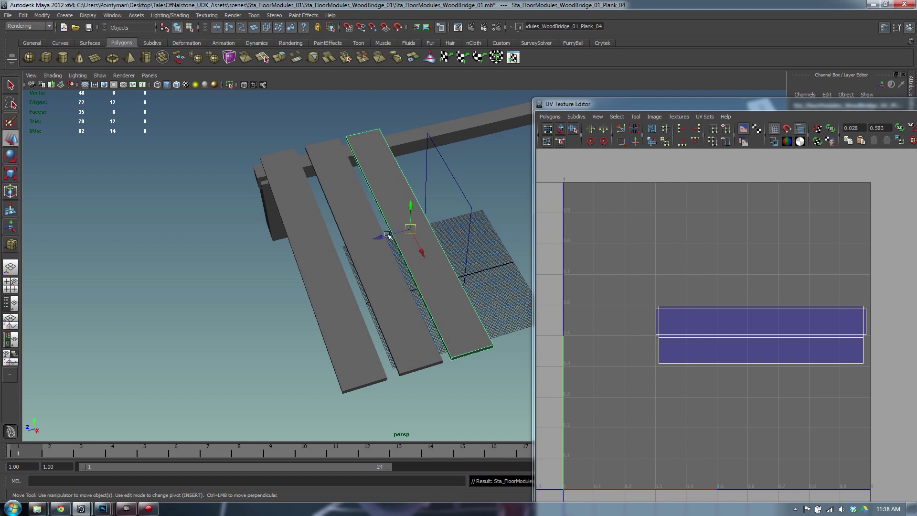
drag(388, 236, 431, 223)
Select the fourth plank's UVs and move them straight down directly below the third plank's UVs.
right_drag(727, 326, 764, 327)
drag(881, 392, 621, 279)
shift+click(429, 264)
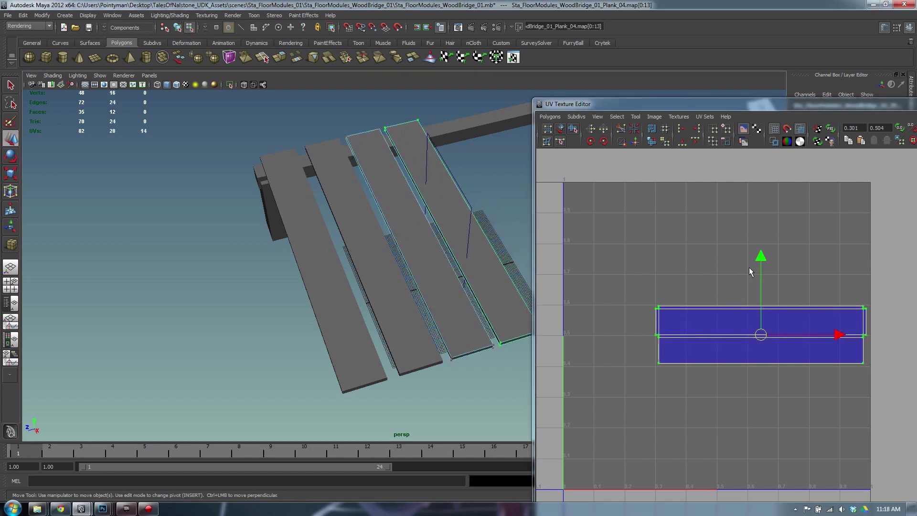
drag(749, 271, 751, 331)
alt+middle_drag(751, 330, 687, 281)
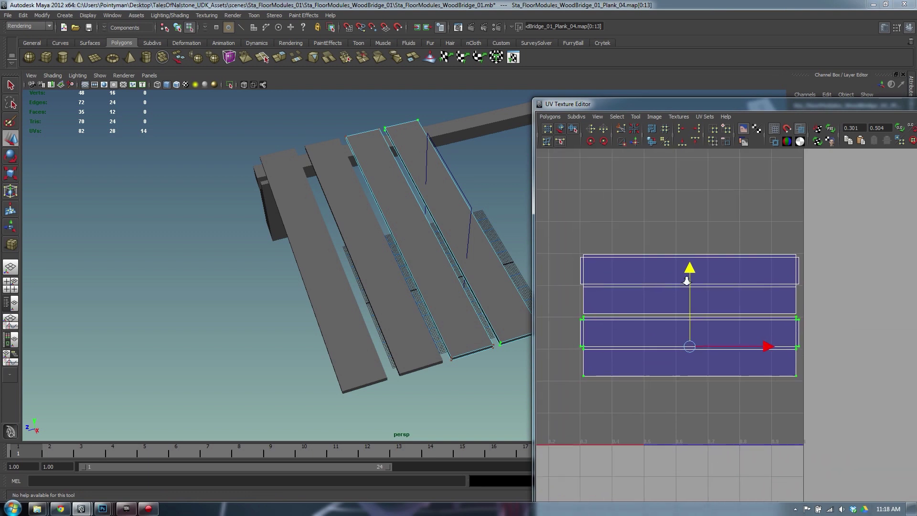
alt+right_drag(687, 281, 727, 248)
alt+middle_drag(727, 247, 869, 247)
alt+middle_drag(680, 216, 745, 242)
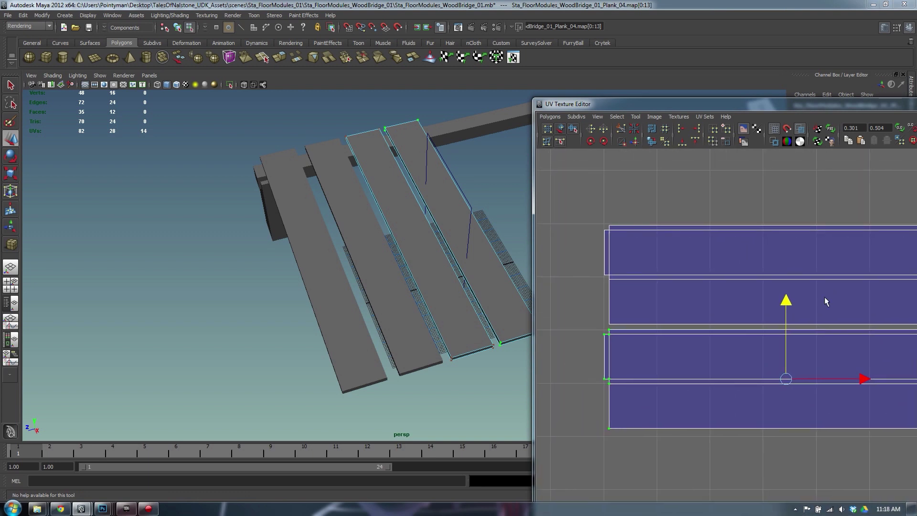
alt+right_drag(765, 287, 733, 284)
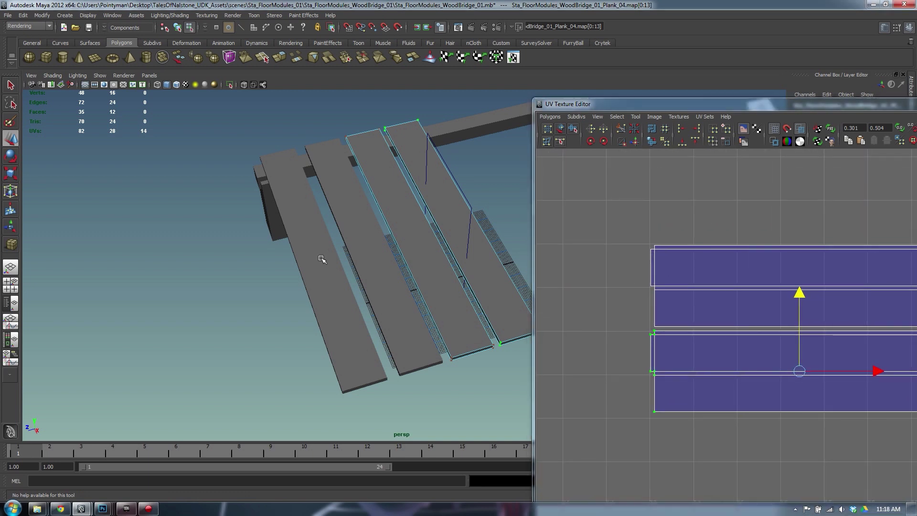
Display all four planks' UVs together and nudge the upper two planks' UV layouts vertically to adjust the gaps between them.
alt+drag(321, 260, 443, 259)
alt+right_drag(771, 258, 695, 253)
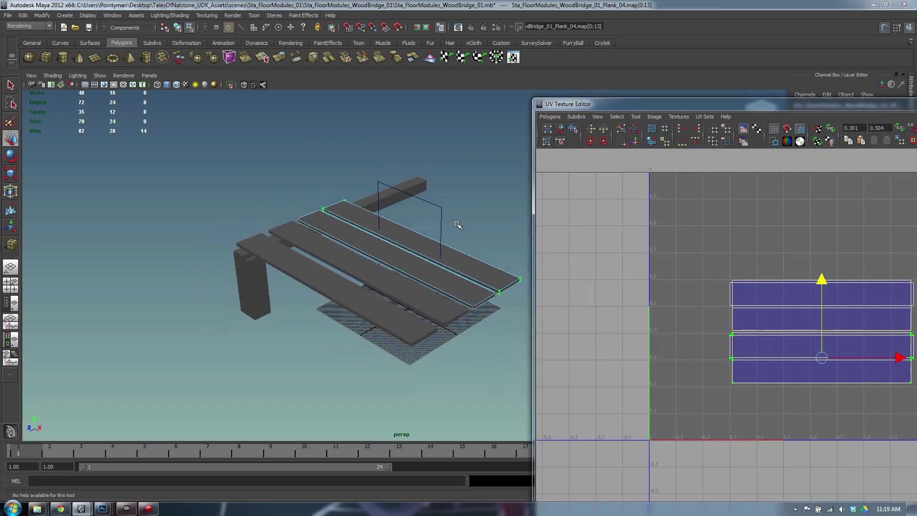
shift+click(375, 265)
shift+click(326, 294)
alt+middle_drag(784, 227, 684, 265)
alt+right_drag(764, 263, 816, 262)
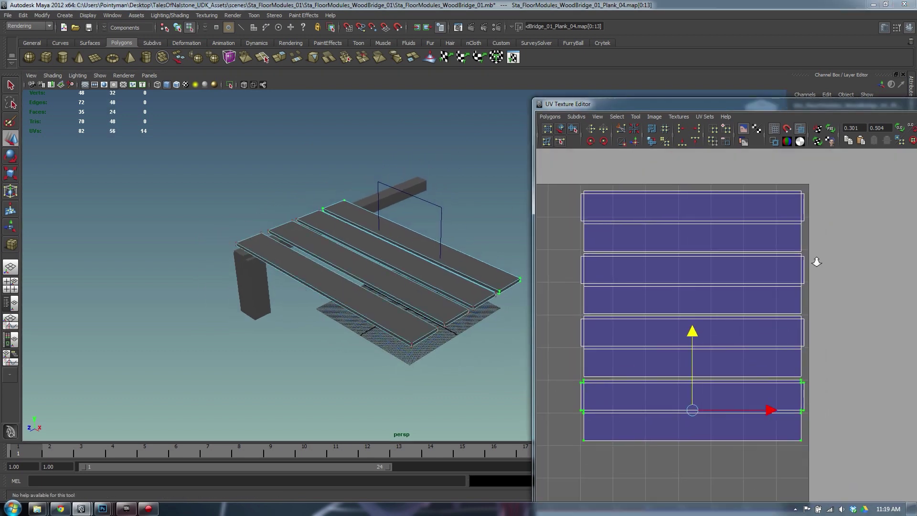
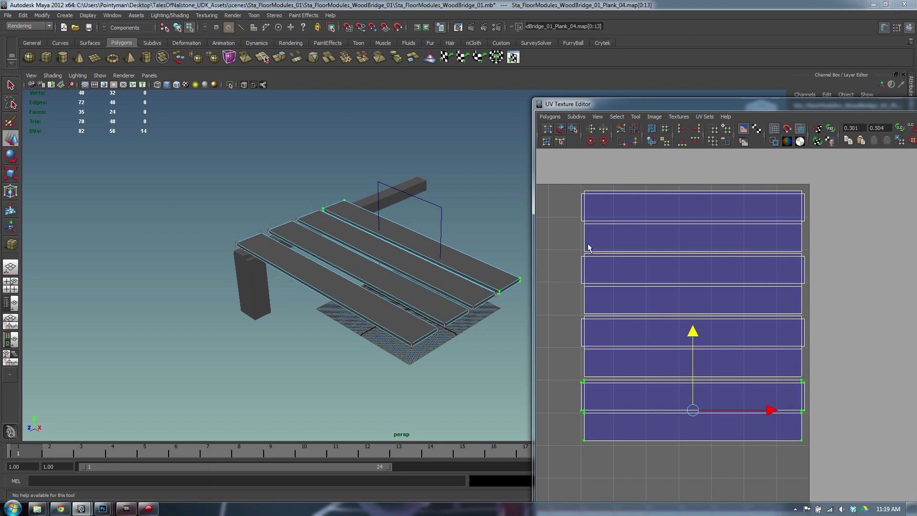
drag(591, 179, 864, 253)
alt+middle_drag(661, 228, 723, 285)
alt+right_drag(719, 286, 746, 285)
shift+middle_drag(723, 245, 725, 241)
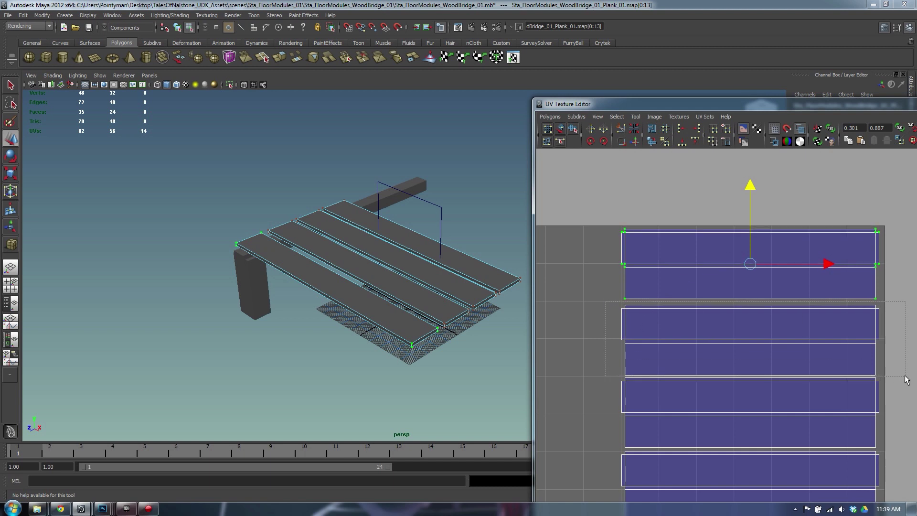
drag(906, 380, 906, 377)
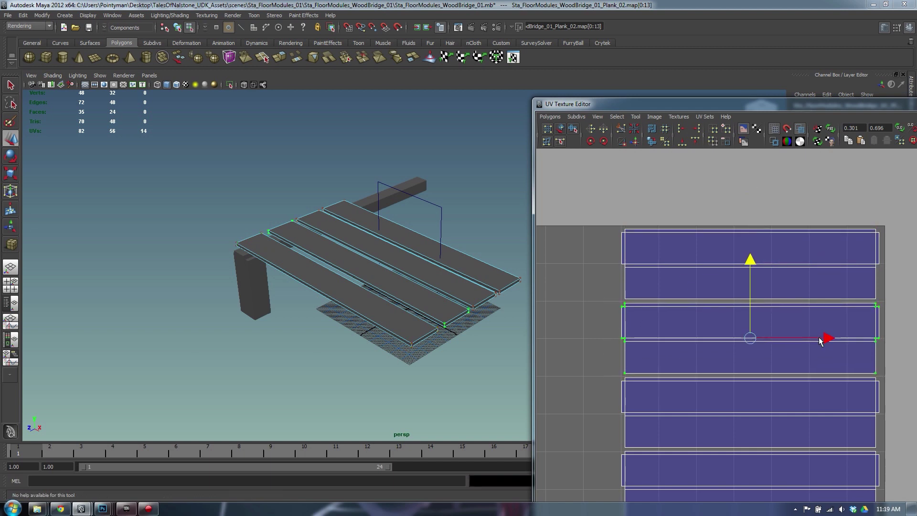
alt+middle_drag(746, 385, 741, 307)
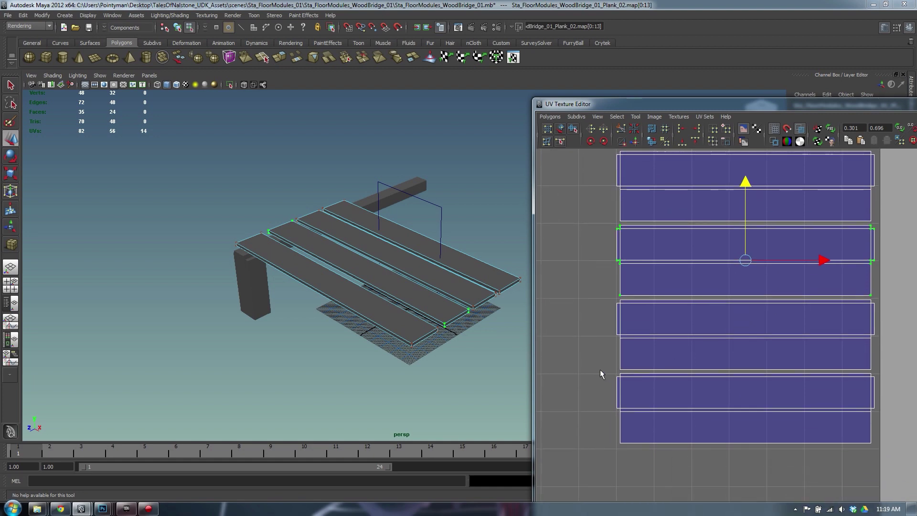
scroll(639, 345, down, 3)
Select the border beam and apply a planar UV projection to it.
alt+drag(307, 308, 415, 295)
click(353, 188)
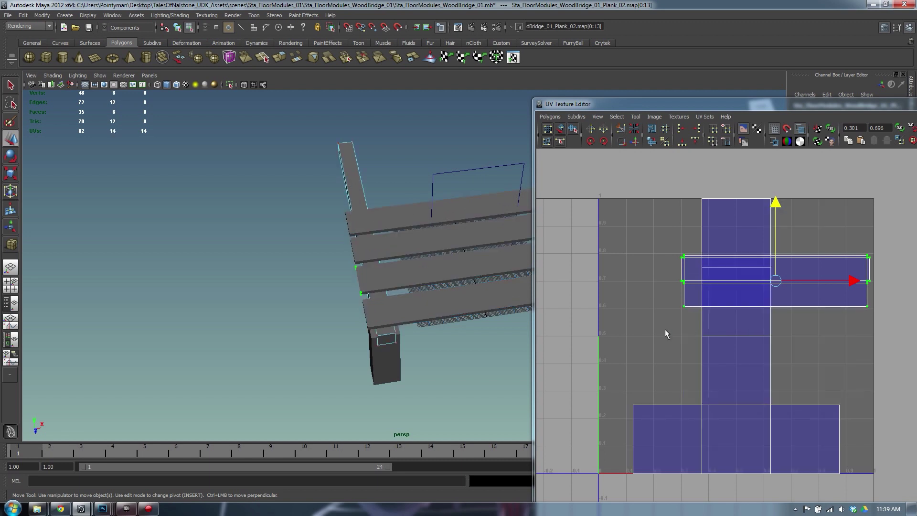
key(F8)
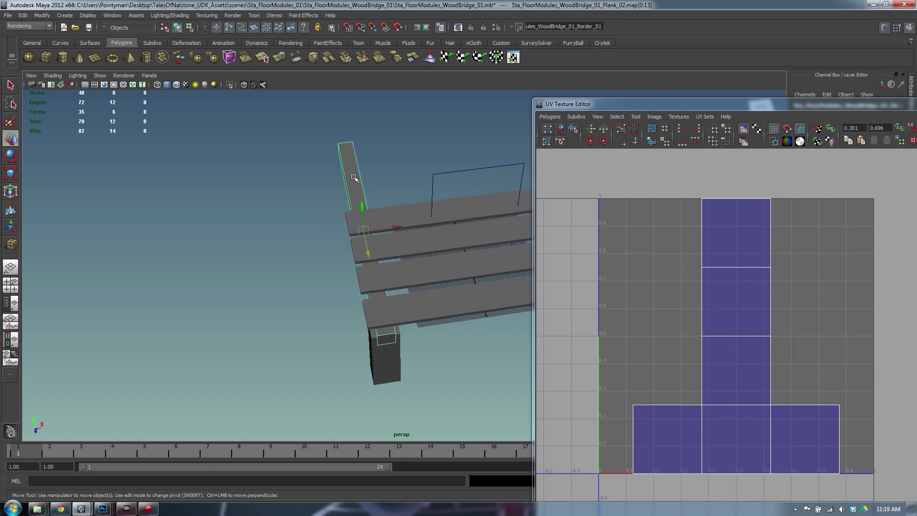
mouse_move(353, 177)
shift+right_down()
mouse_move(375, 185)
mouse_move(368, 223)
mouse_move(352, 148)
mouse_move(406, 124)
shift+right_up()
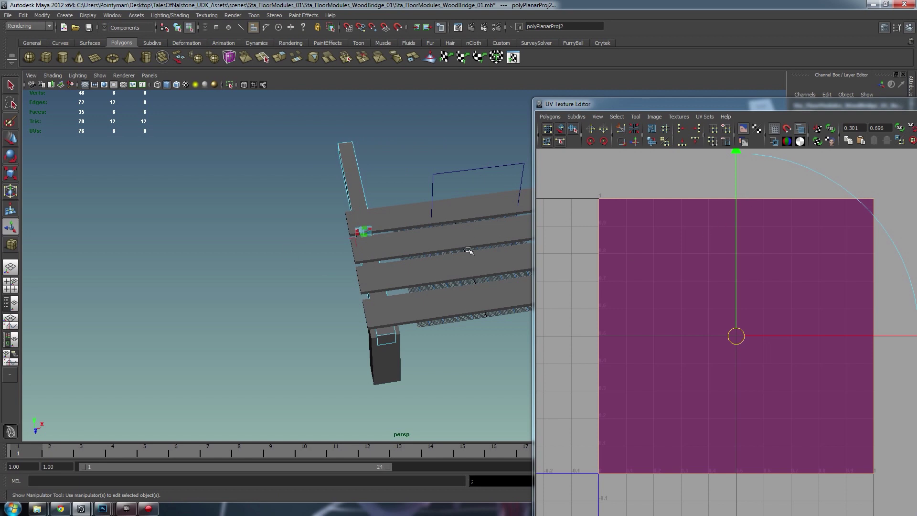
Return the border beam to object selection and isolate it in the perspective view.
alt+drag(356, 292, 399, 246)
alt+drag(443, 273, 427, 288)
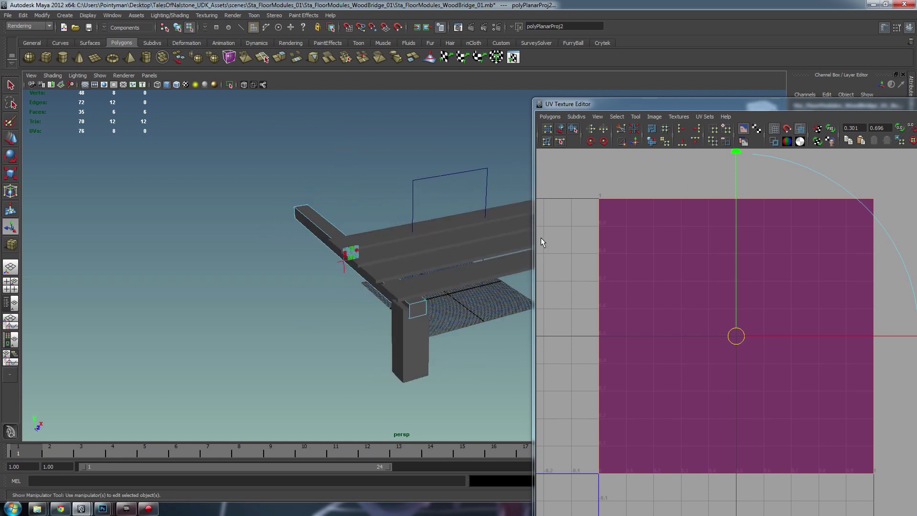
alt+right_drag(414, 300, 567, 245)
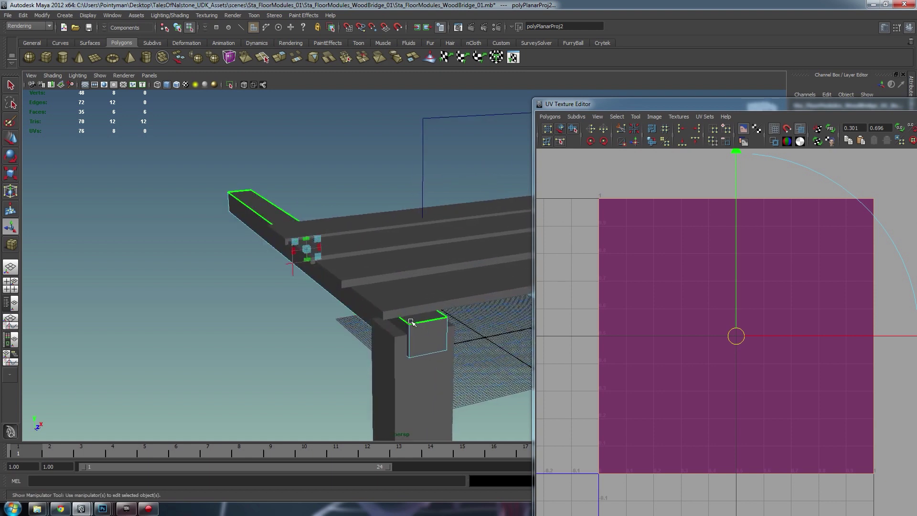
key(F8)
key(ctrl+1)
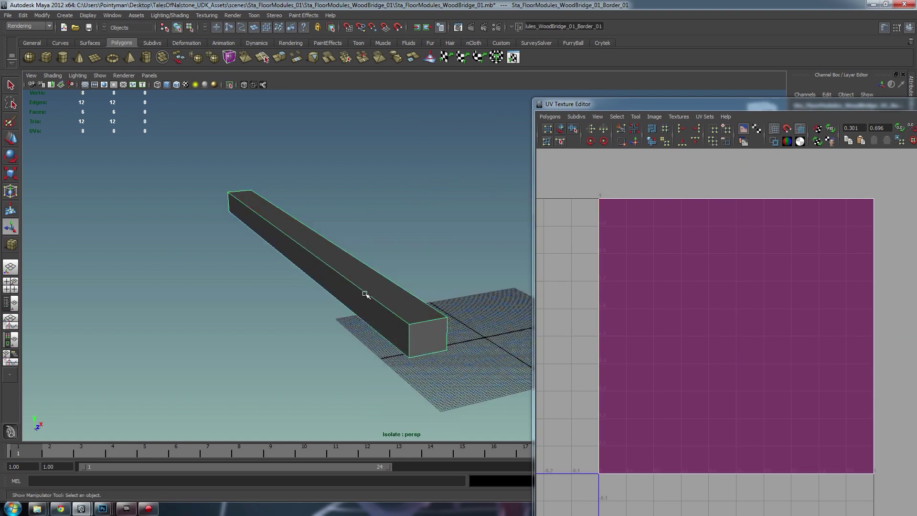
Cut the border beam's UVs along three edges of each end face and one long edge.
right_click(375, 280)
click(375, 257)
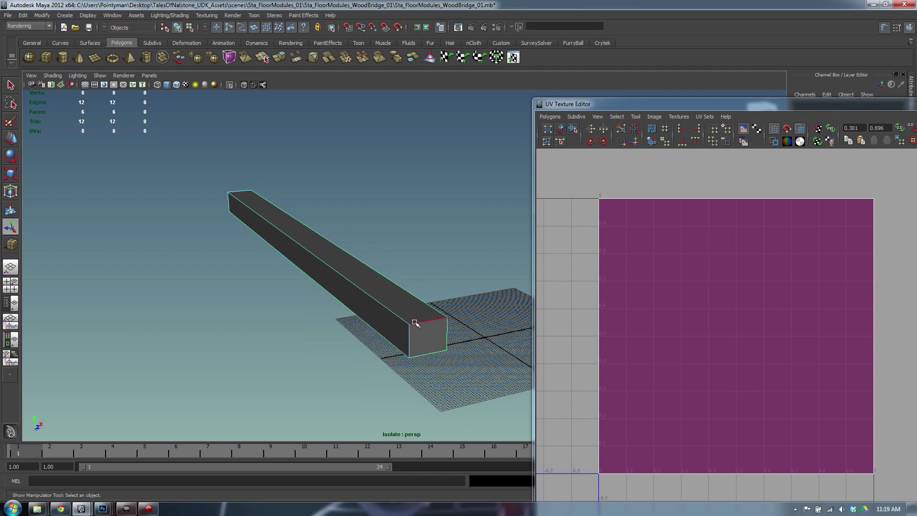
click(417, 323)
alt+drag(419, 327, 367, 322)
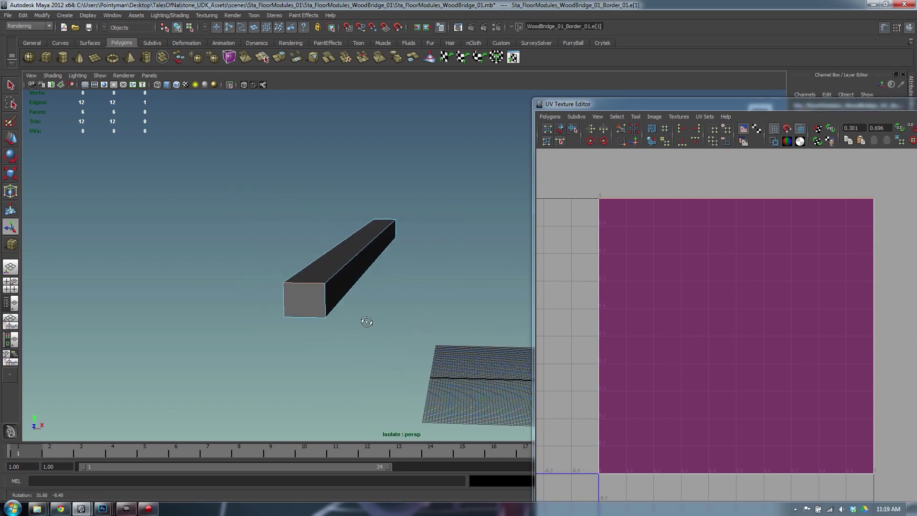
click(338, 302)
shift+click(323, 293)
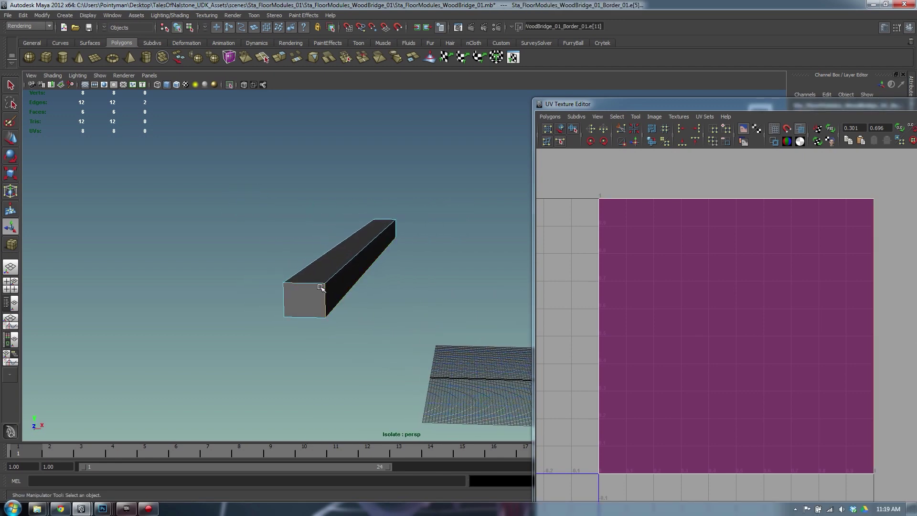
shift+click(313, 284)
shift+click(302, 317)
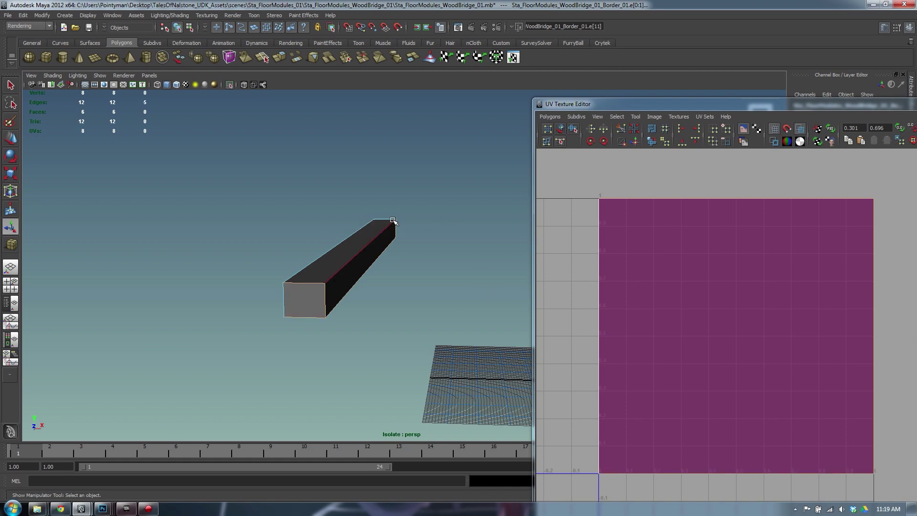
alt+drag(264, 233, 473, 235)
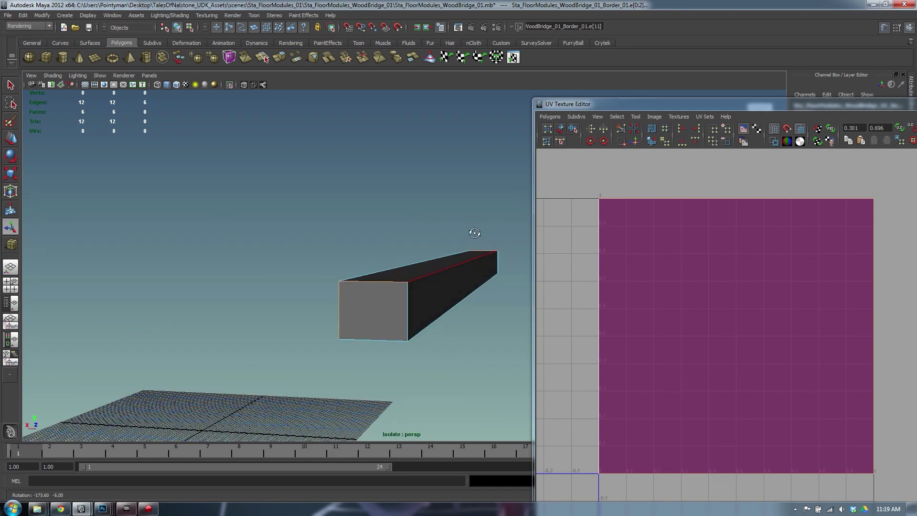
shift+click(377, 339)
click(621, 130)
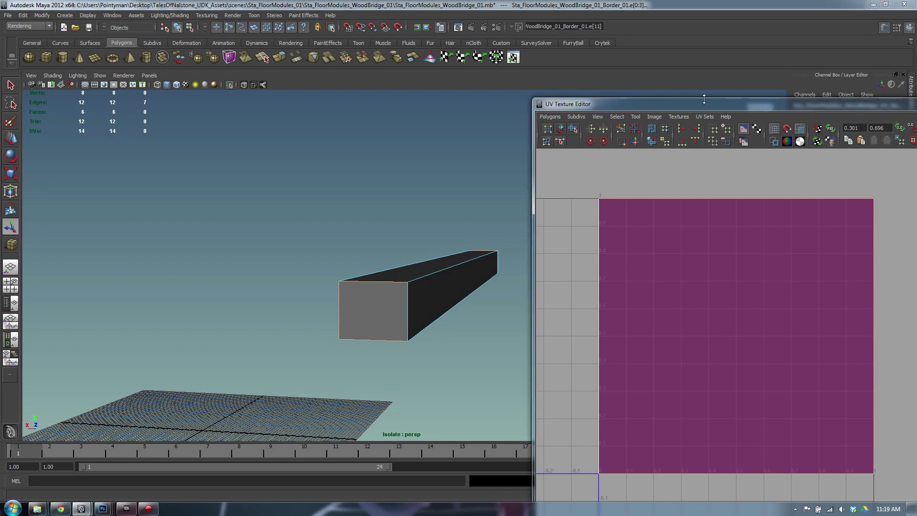
Reposition the UV Texture Editor window and switch the border beam to UV selection.
drag(697, 108, 661, 84)
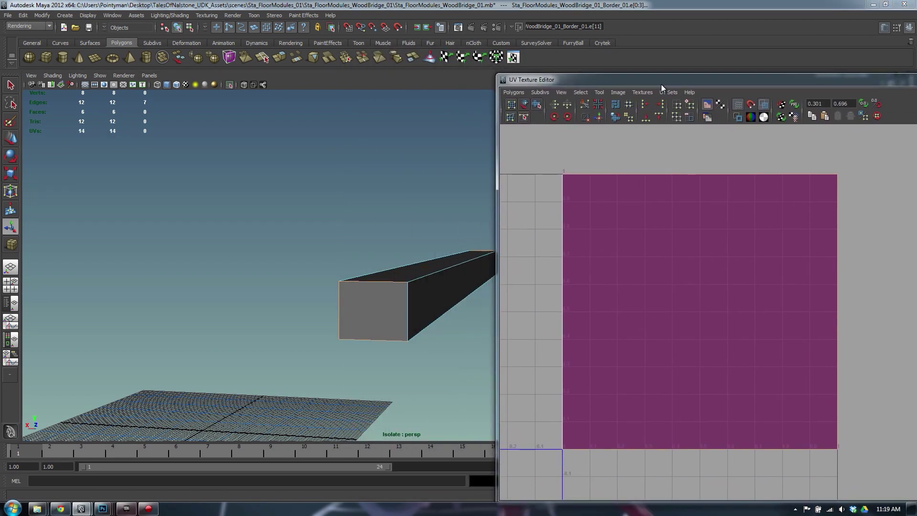
right_drag(634, 248, 676, 246)
alt+drag(359, 253, 356, 297)
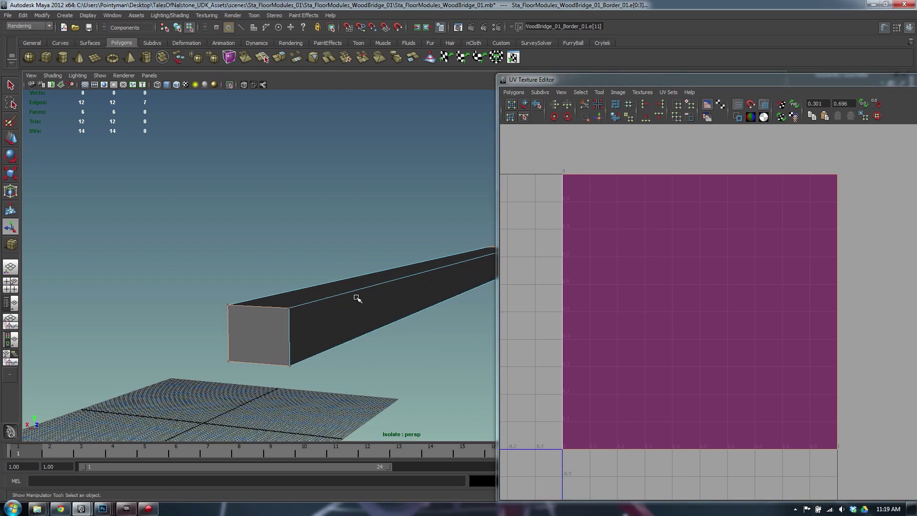
Try to unfold the border beam's UVs with a single corner UV selected.
click(289, 306)
alt+drag(289, 307, 426, 250)
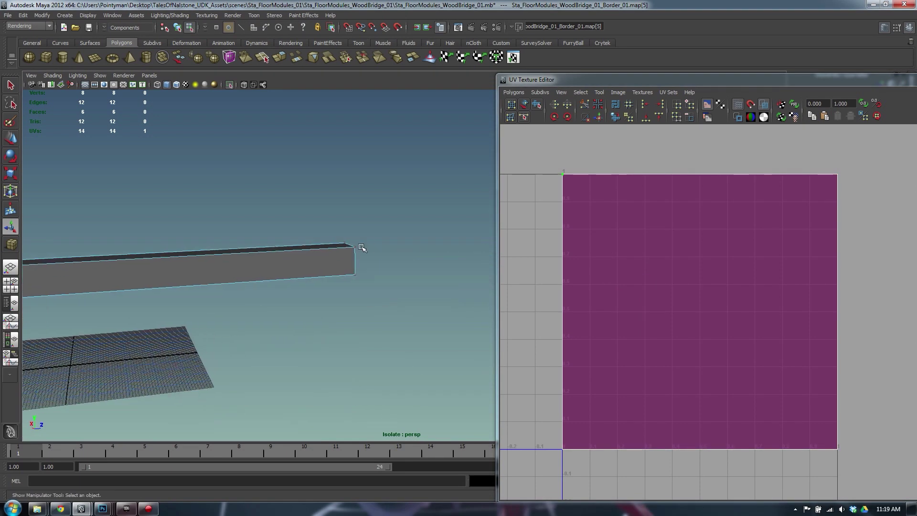
click(615, 117)
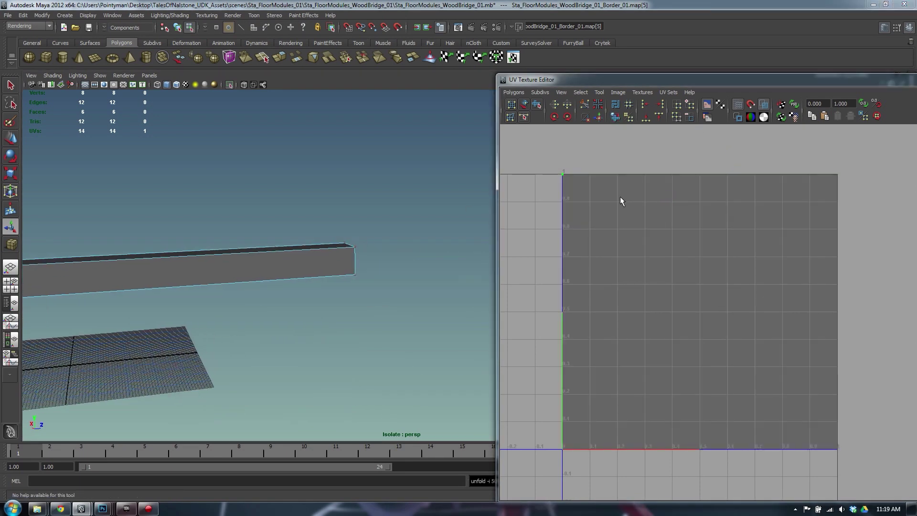
key(ctrl+z)
Move one corner UV of the border beam horizontally away from the overlapping corner, add the opposite corner UV and unfold the shell.
click(354, 247)
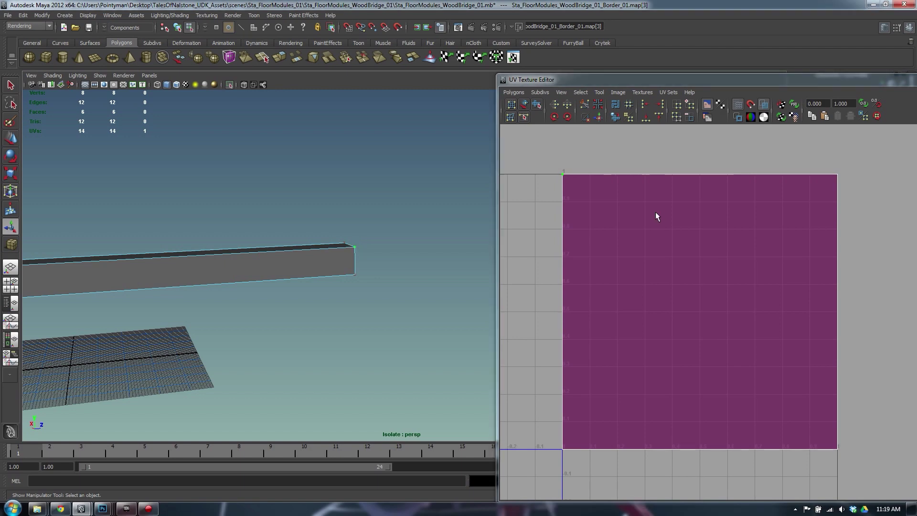
key(w)
middle_drag(611, 236, 799, 237)
alt+middle_drag(319, 233, 505, 224)
alt+middle_drag(129, 237, 246, 238)
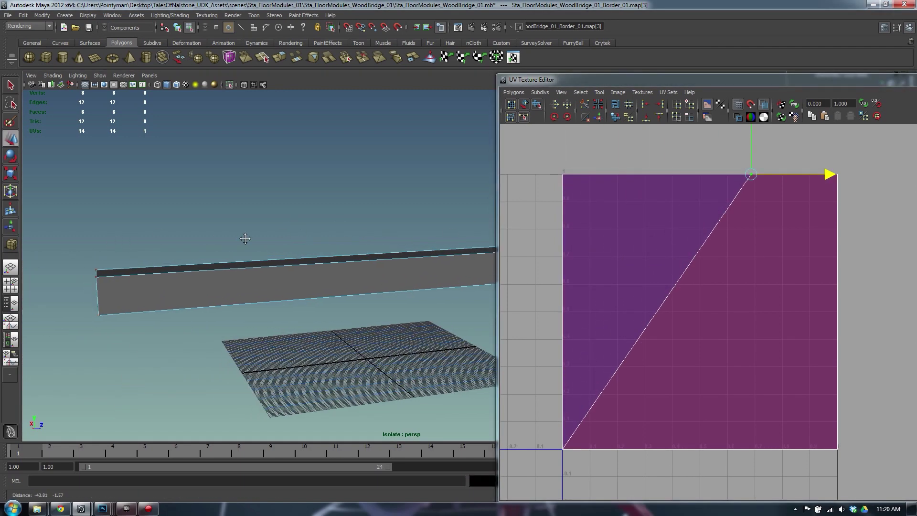
shift+click(96, 279)
click(614, 118)
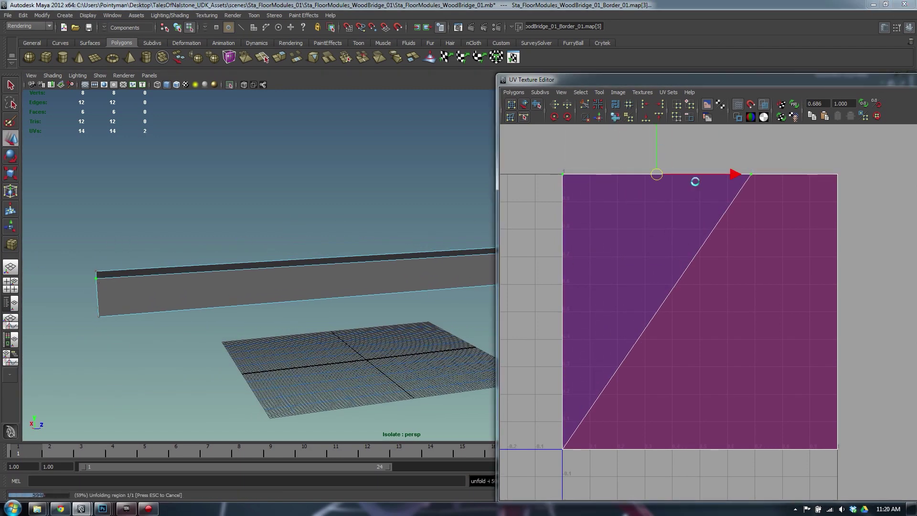
Cut the edges joining the two small end caps to their strip in the border beam's unfolded UV shell.
alt+middle_drag(692, 206, 675, 242)
drag(572, 182, 794, 262)
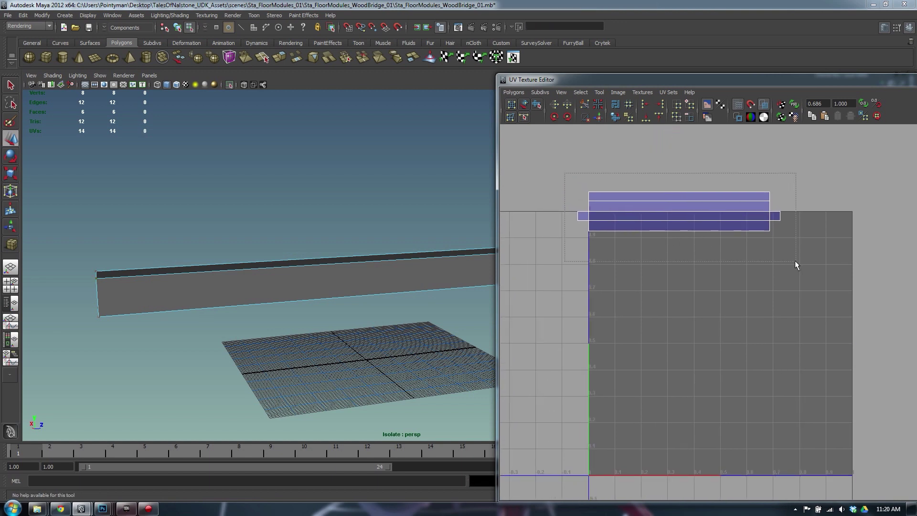
drag(578, 196, 777, 219)
alt+middle_drag(573, 213, 619, 294)
alt+right_drag(619, 293, 874, 300)
alt+middle_drag(568, 295, 628, 282)
alt+right_drag(628, 282, 764, 280)
right_drag(683, 263, 689, 242)
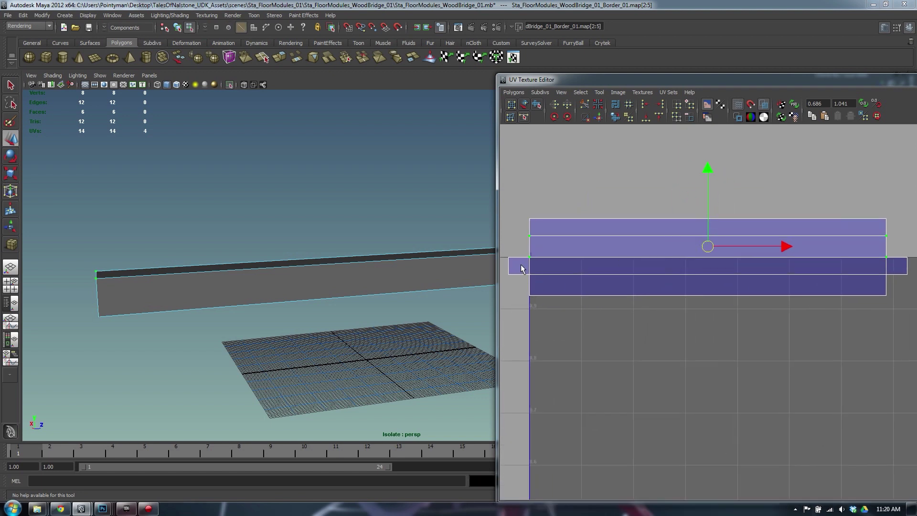
drag(522, 265, 553, 269)
drag(863, 264, 894, 263)
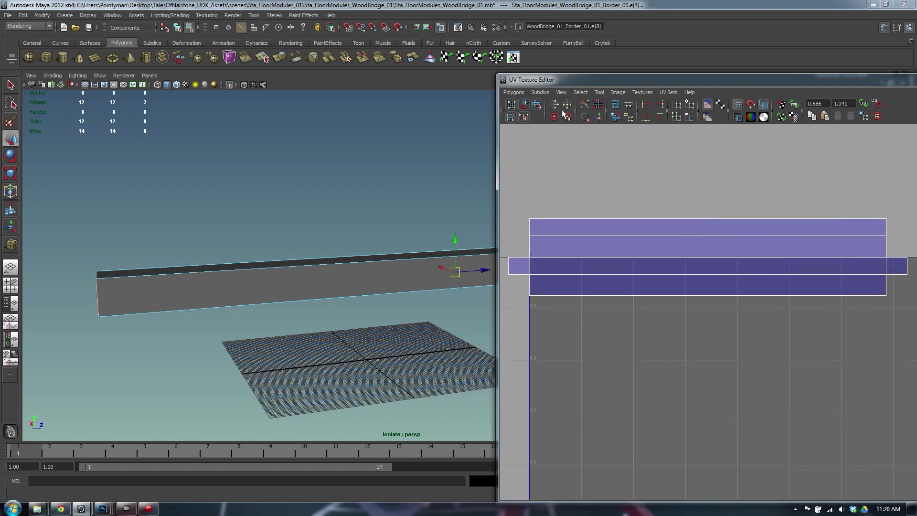
click(584, 107)
Move and sew both end caps onto the adjacent wider strip of the border beam's UV shell.
click(523, 266)
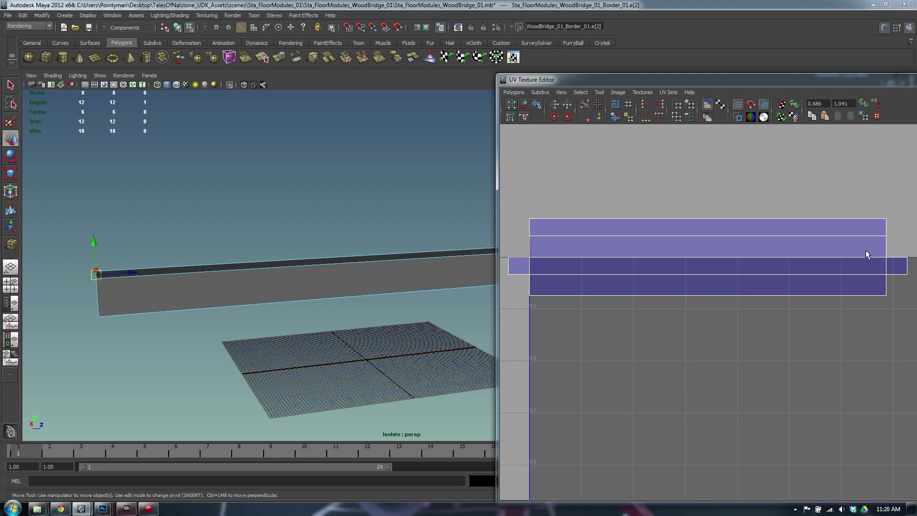
shift+click(895, 264)
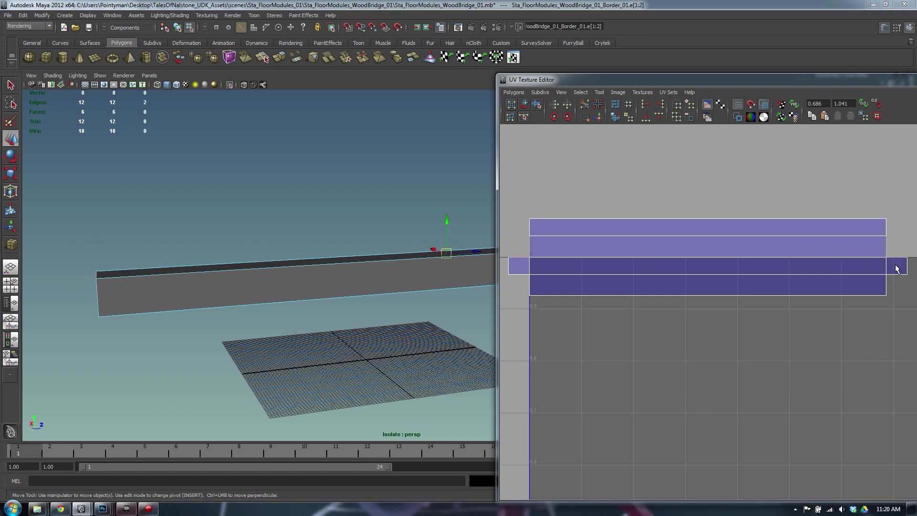
click(598, 116)
Rotate the border beam's entire UV shell counterclockwise to vertical and place it along the left side of the texture square.
right_drag(633, 216, 574, 236)
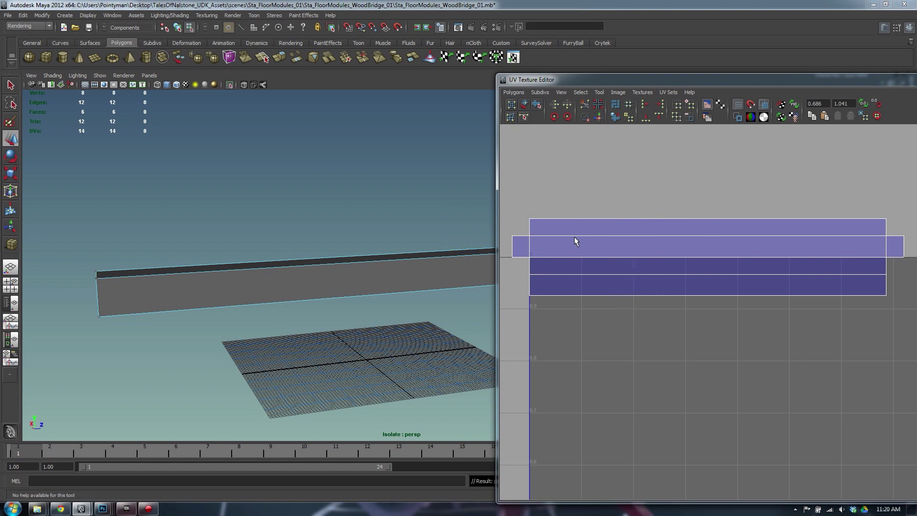
alt+right_drag(745, 223, 642, 275)
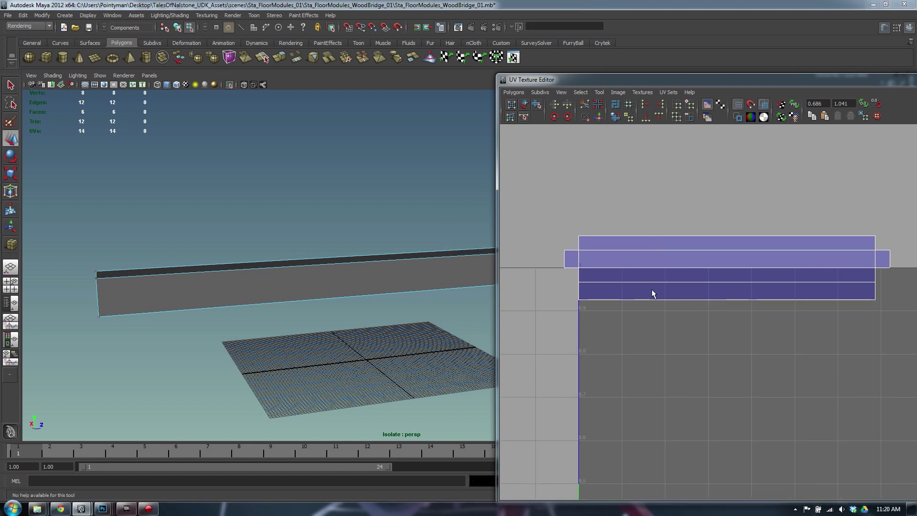
drag(823, 321, 901, 334)
alt+middle_drag(796, 337, 707, 236)
alt+right_drag(707, 237, 656, 216)
key(r)
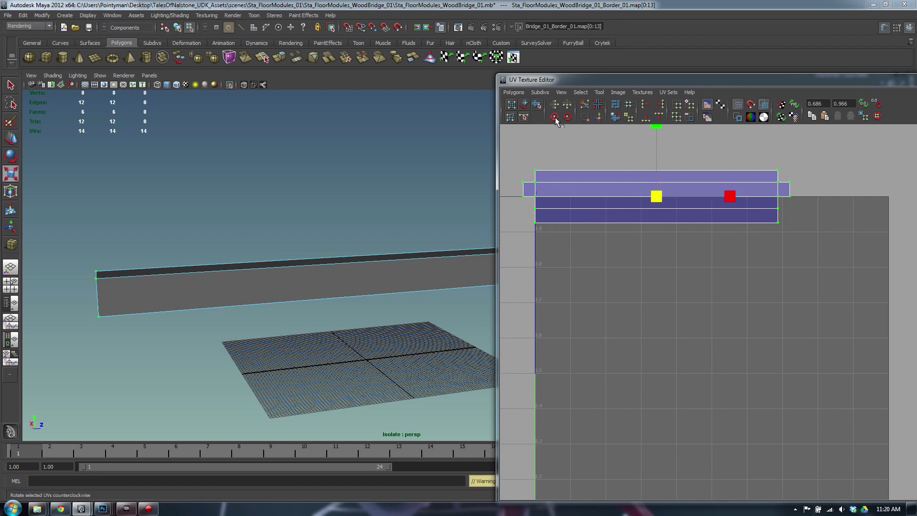
click(554, 117)
click(554, 116)
key(w)
middle_drag(737, 245, 646, 389)
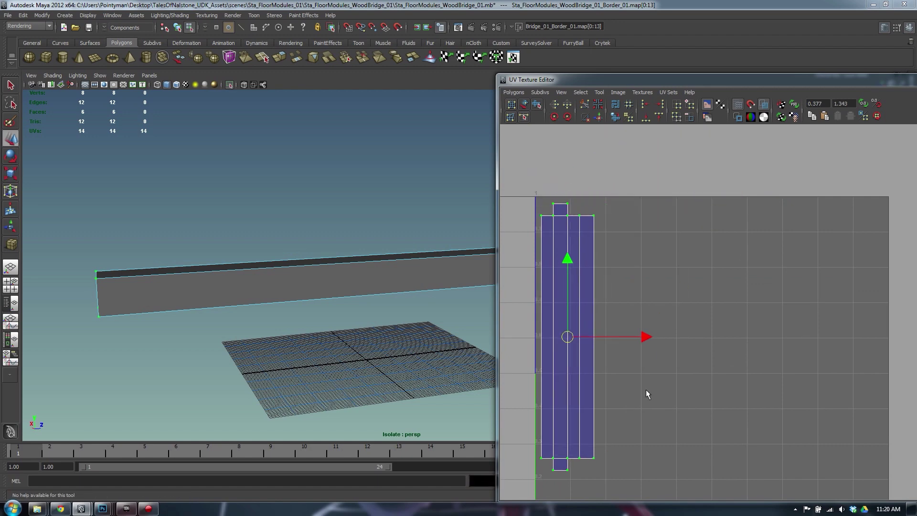
Show the whole bridge again, select the pillar and apply a planar UV projection to its faces.
alt+drag(268, 287, 345, 267)
click(375, 213)
key(ctrl+1)
click(275, 370)
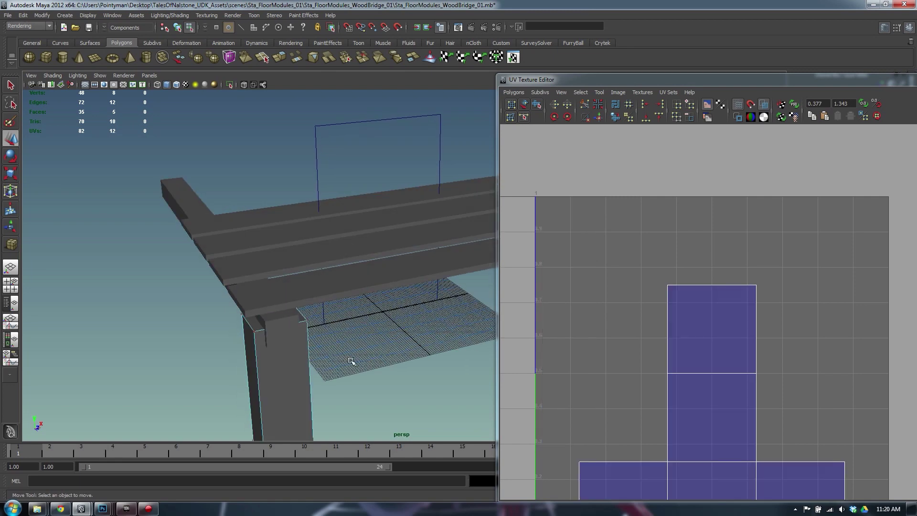
alt+middle_drag(327, 309, 337, 229)
key(F8)
shift+right_drag(299, 247, 353, 203)
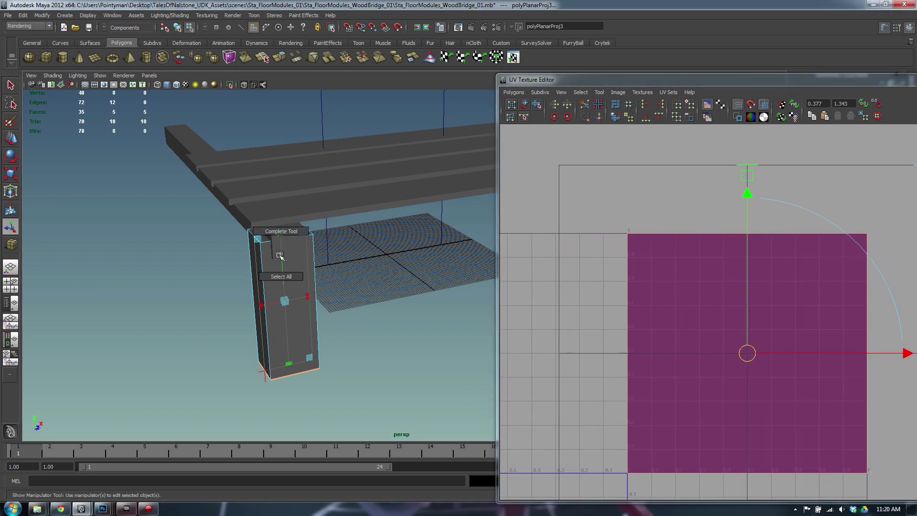
right_click(315, 262)
Return the pillar to object selection and isolate it in the perspective view.
right_drag(316, 262, 316, 241)
click(316, 291)
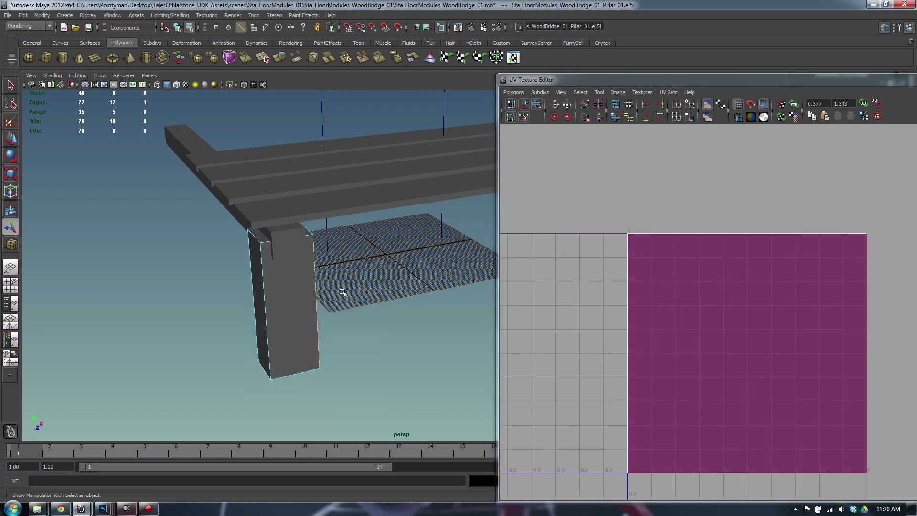
alt+drag(274, 299, 299, 297)
key(F8)
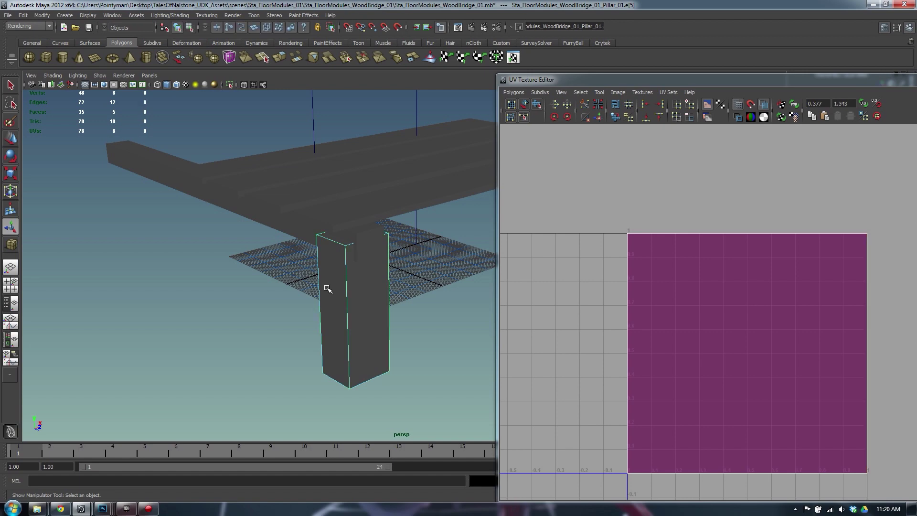
key(ctrl+1)
key(F8)
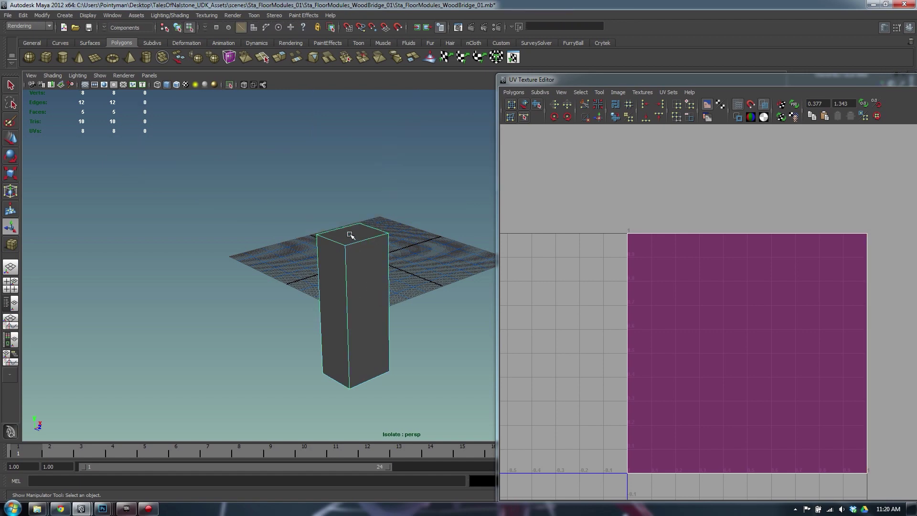
Cut the pillar's UVs along three edges of its top face and one vertical edge.
right_drag(337, 242, 337, 222)
click(338, 241)
mouse_move(380, 253)
alt+mouse_down()
mouse_move(380, 290)
mouse_move(328, 266)
mouse_move(375, 273)
mouse_move(389, 262)
alt+mouse_up()
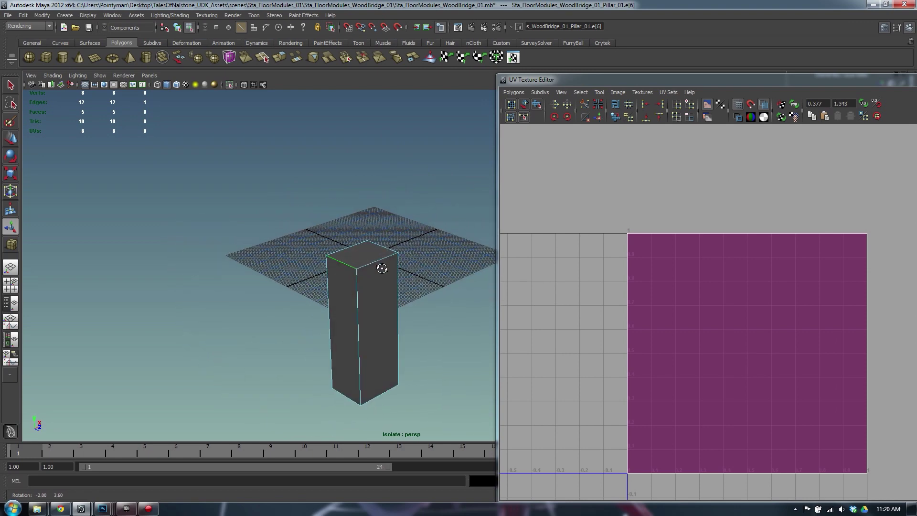
shift+click(325, 263)
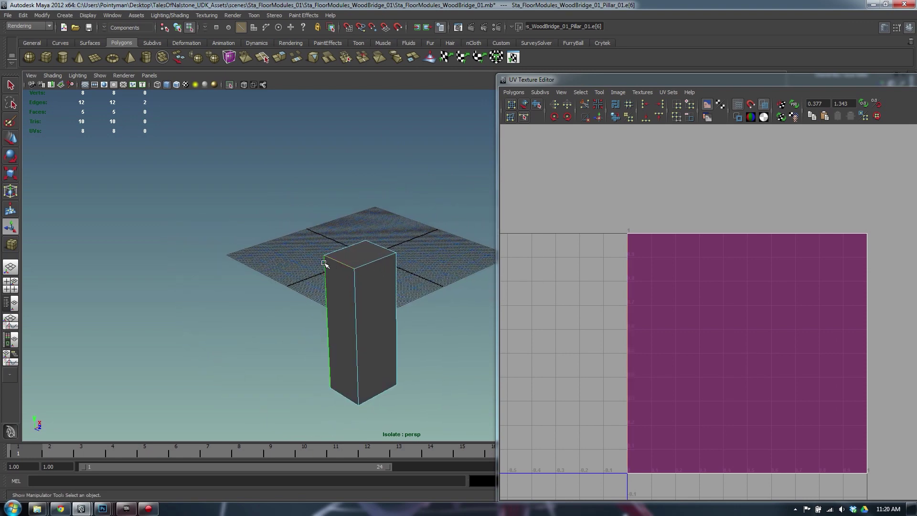
shift+click(348, 246)
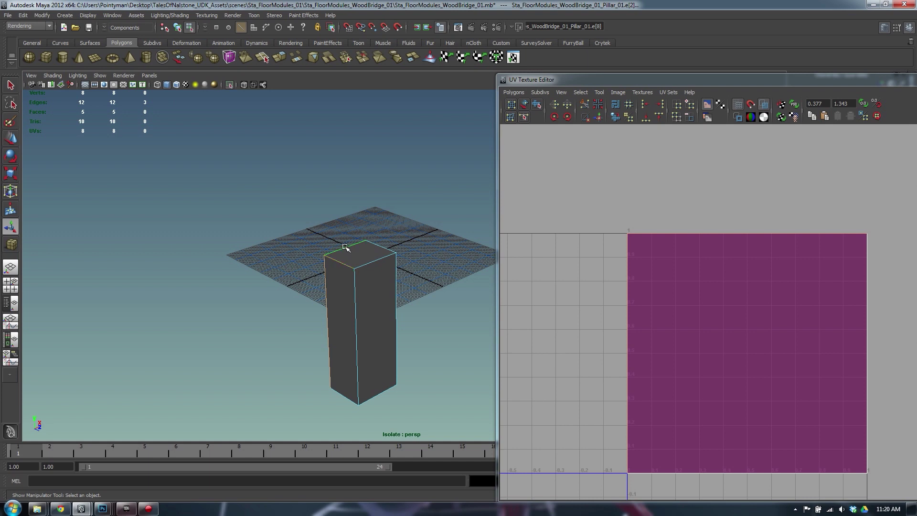
shift+click(345, 247)
shift+click(353, 242)
shift+click(374, 260)
alt+drag(442, 305, 399, 237)
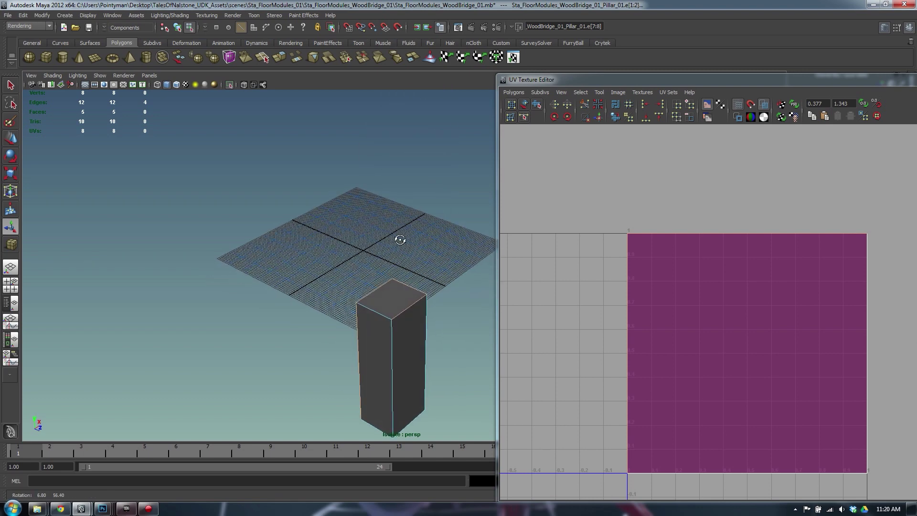
click(584, 105)
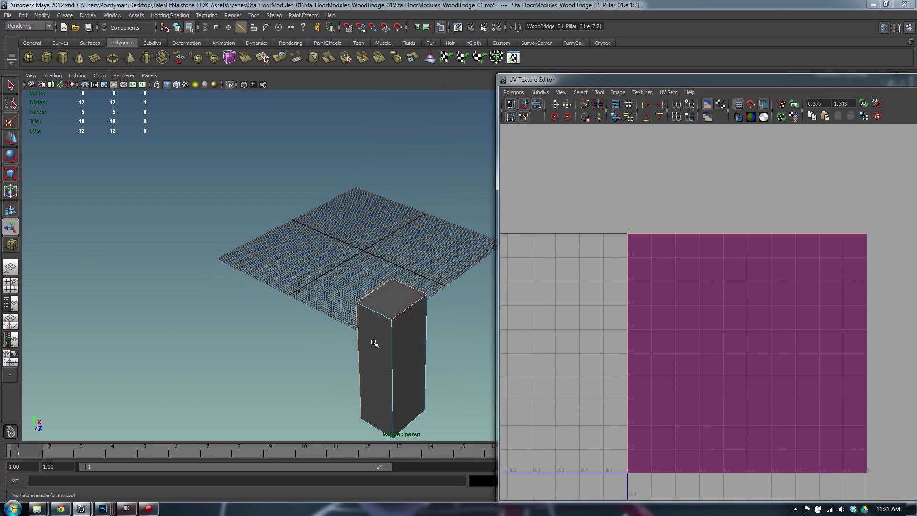
Select the two anchor UVs on the pillar's vertical seam and unfold its UVs.
right_drag(399, 322, 432, 322)
click(393, 321)
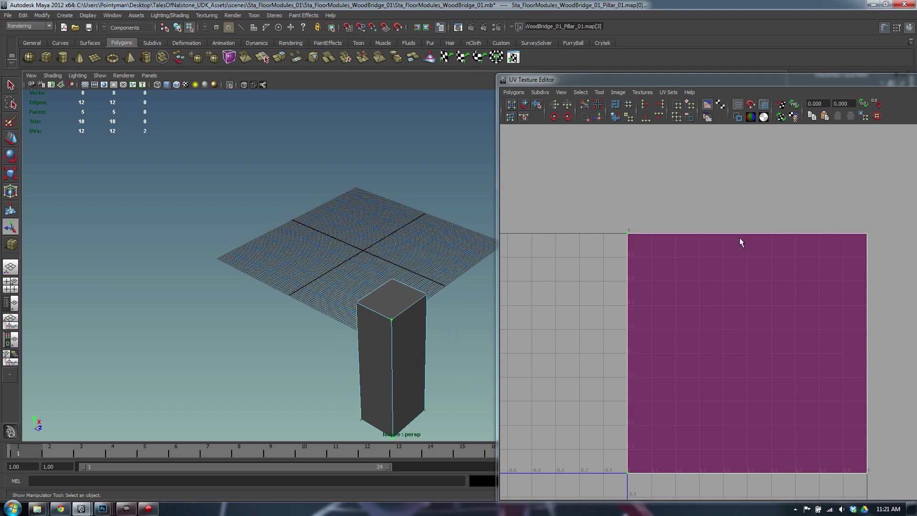
click(654, 116)
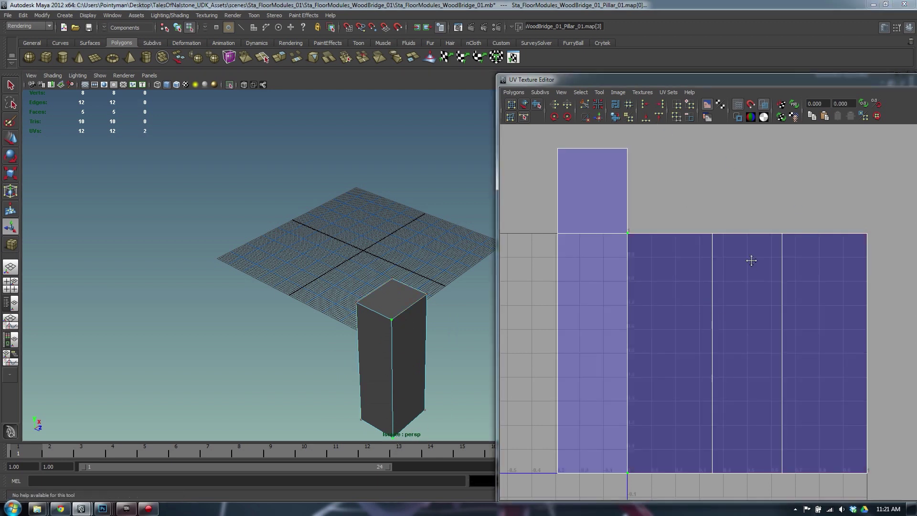
Cut the pillar's top face off the narrow side in the UV layout and sew it onto the adjacent wider side.
scroll(751, 260, down, 2)
drag(916, 495, 916, 495)
alt+drag(425, 287, 371, 217)
drag(639, 221, 760, 465)
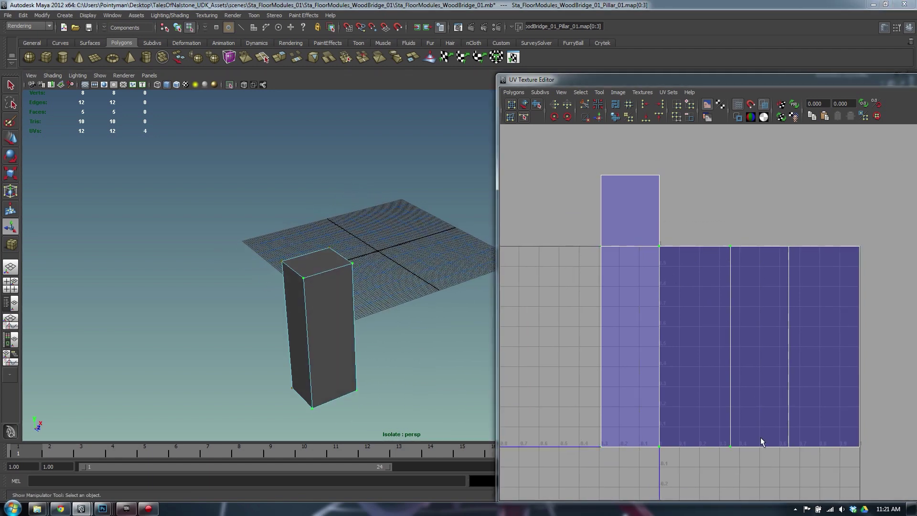
right_drag(632, 212, 632, 167)
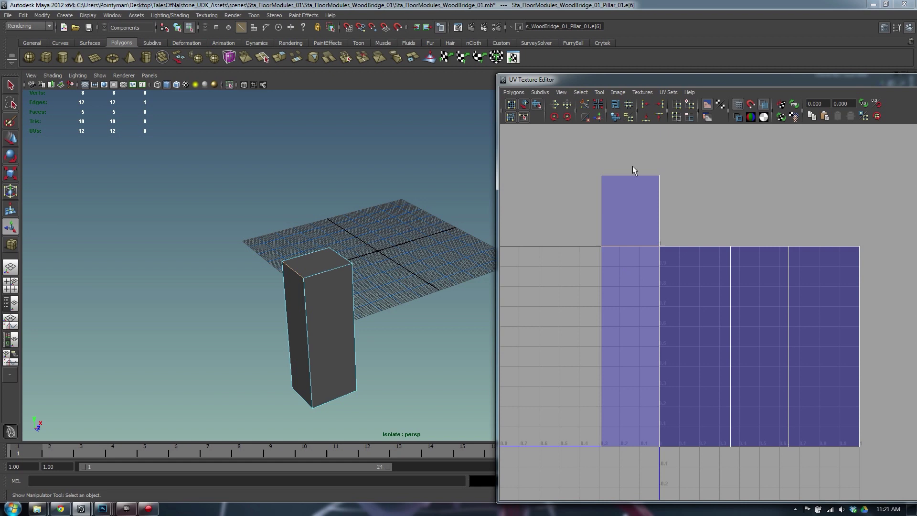
click(584, 105)
right_drag(630, 200, 643, 174)
click(659, 204)
click(599, 116)
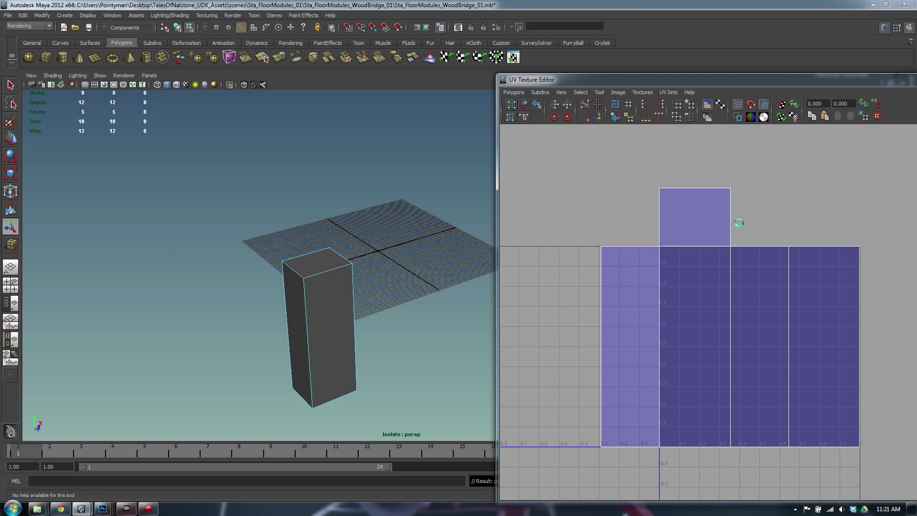
Select all of the pillar's UVs and scale them down into the UV square.
right_drag(685, 221, 712, 213)
drag(878, 153, 573, 471)
key(r)
middle_drag(745, 284, 711, 283)
Show the whole bridge again and select the pillar, the border beam and the nearest plank together as objects.
alt+drag(338, 223, 329, 212)
click(365, 206)
key(shift+i)
alt+drag(361, 286, 325, 268)
key(F8)
shift+click(325, 270)
shift+click(325, 270)
shift+click(333, 227)
shift+click(338, 231)
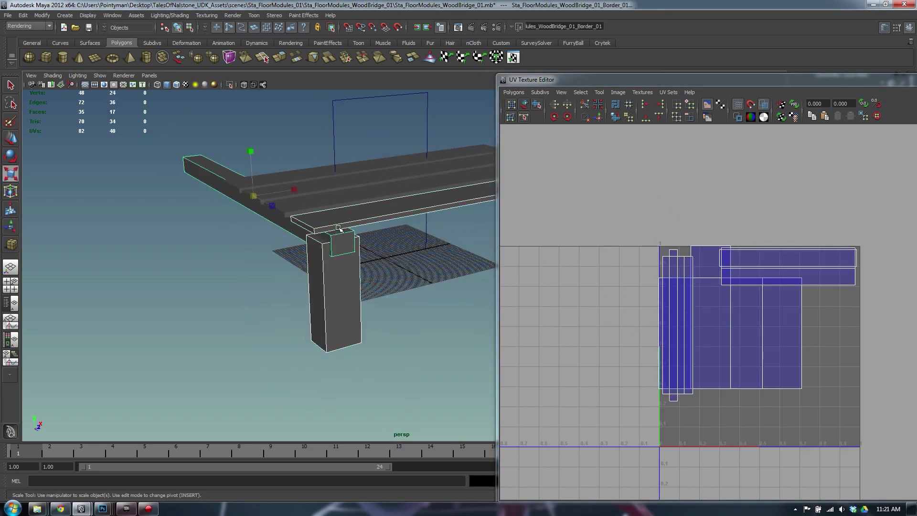
Select the pillar's whole UV shell, scale it down and park it beside the UV square, left of the beam's shell.
alt+middle_drag(651, 280, 598, 247)
alt+right_drag(607, 249, 755, 255)
drag(769, 332, 676, 395)
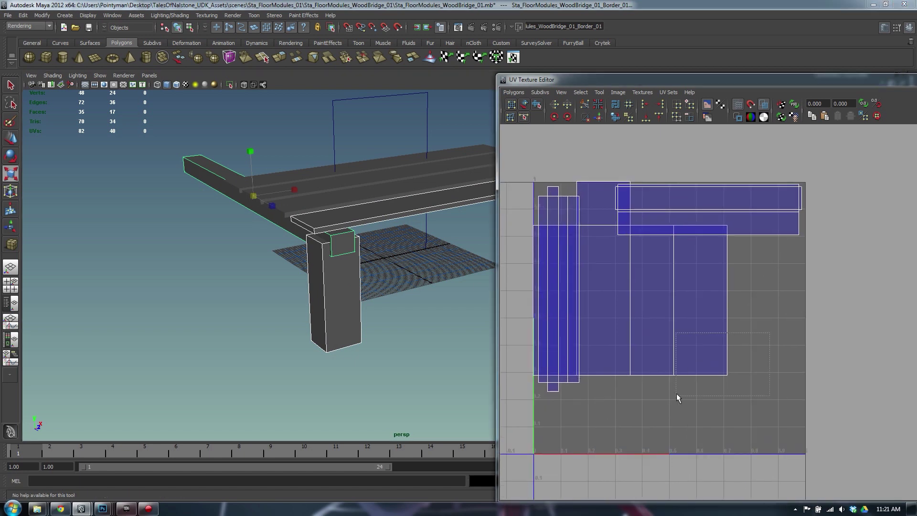
alt+middle_drag(631, 370, 688, 353)
right_drag(747, 367, 746, 336)
drag(702, 360, 817, 402)
key(r)
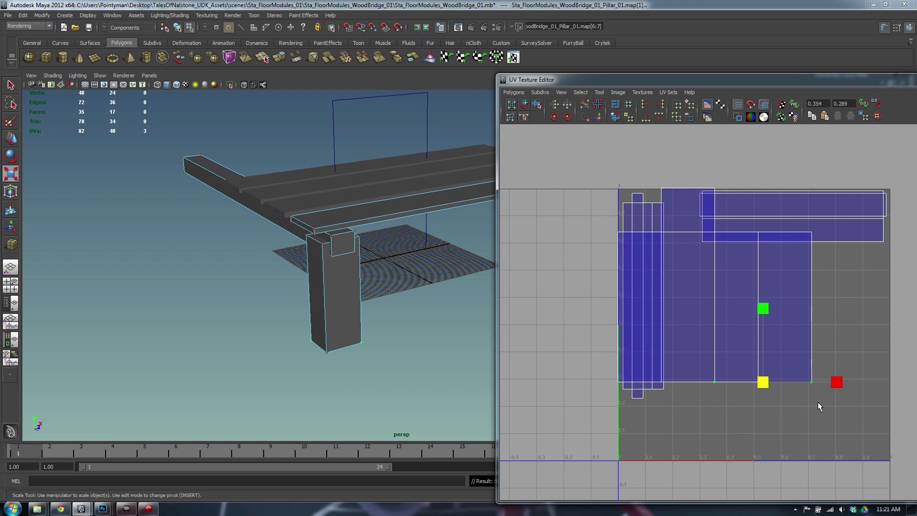
ctrl+right_drag(817, 402, 776, 341)
middle_drag(714, 299, 681, 300)
key(w)
middle_drag(770, 336, 687, 448)
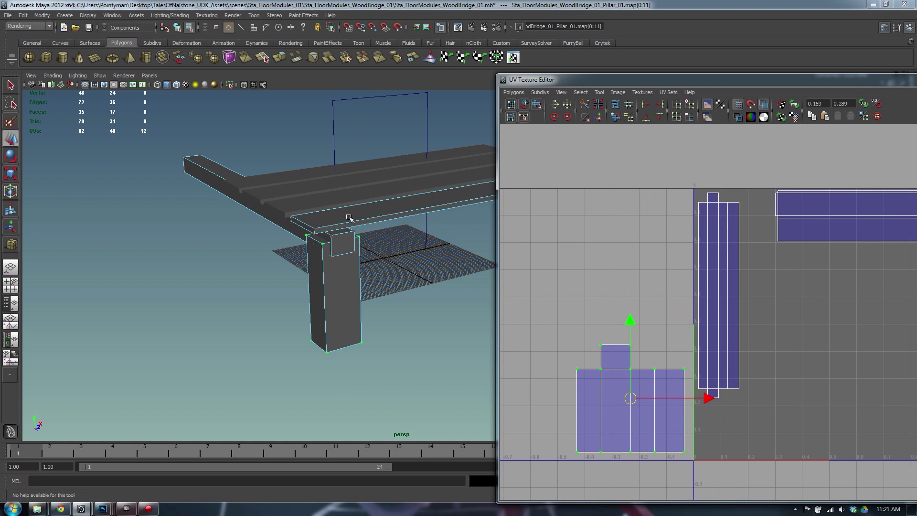
Add the three remaining planks to the selection and nudge the border beam's UV shell within the UV square.
shift+click(303, 205)
shift+click(299, 191)
shift+click(296, 178)
alt+middle_drag(724, 305, 645, 305)
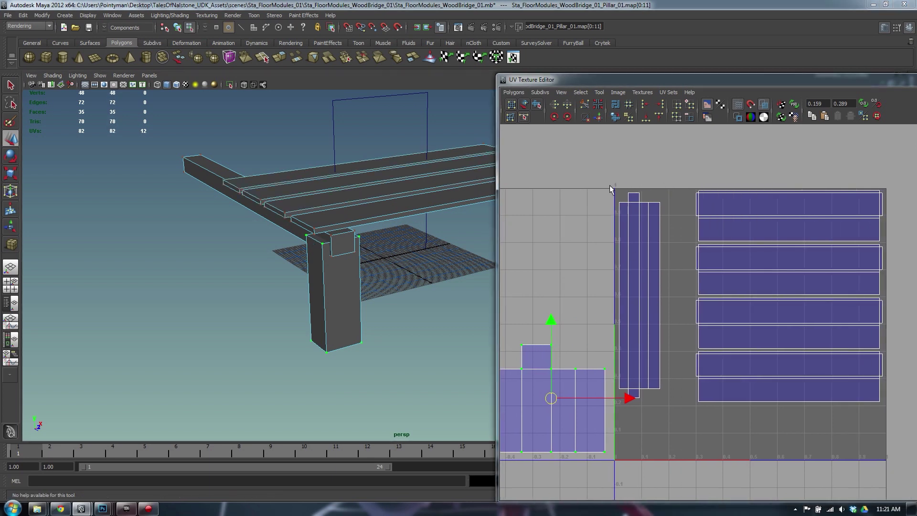
drag(671, 408, 673, 409)
middle_drag(677, 411, 686, 393)
Scale the four planks' UV shells down together and place them in the upper-right corner of the UV square.
drag(875, 389, 875, 388)
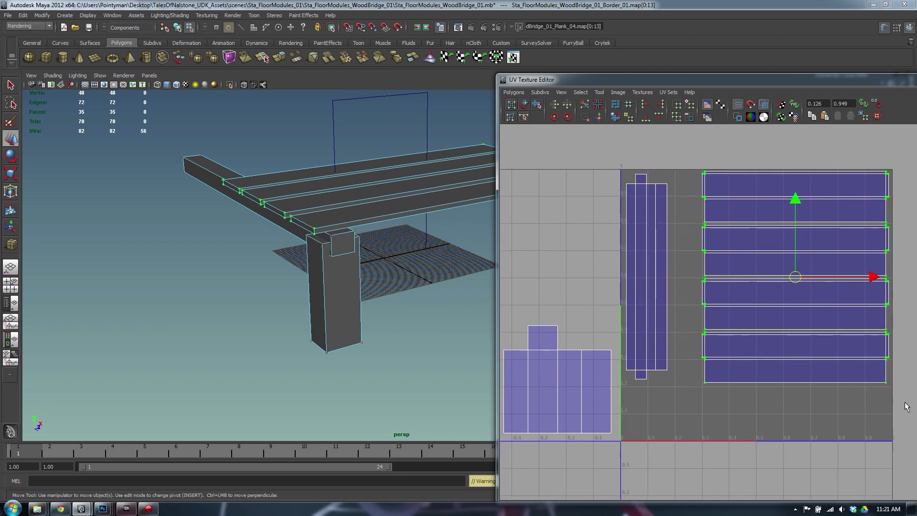
key(r)
mouse_move(875, 388)
middle_down()
mouse_move(868, 402)
mouse_move(881, 394)
middle_up()
key(w)
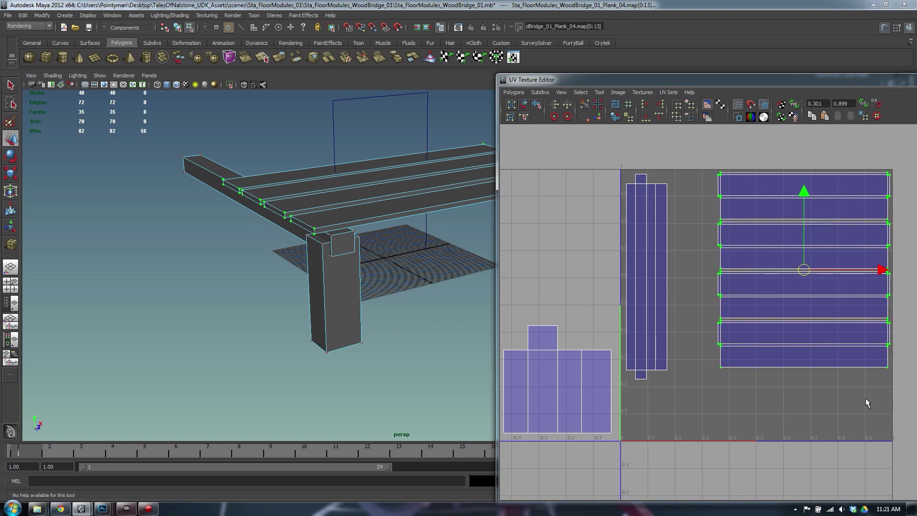
Move the pillar's UV shell into the lower-left corner of the UV square.
alt+middle_drag(500, 321, 540, 330)
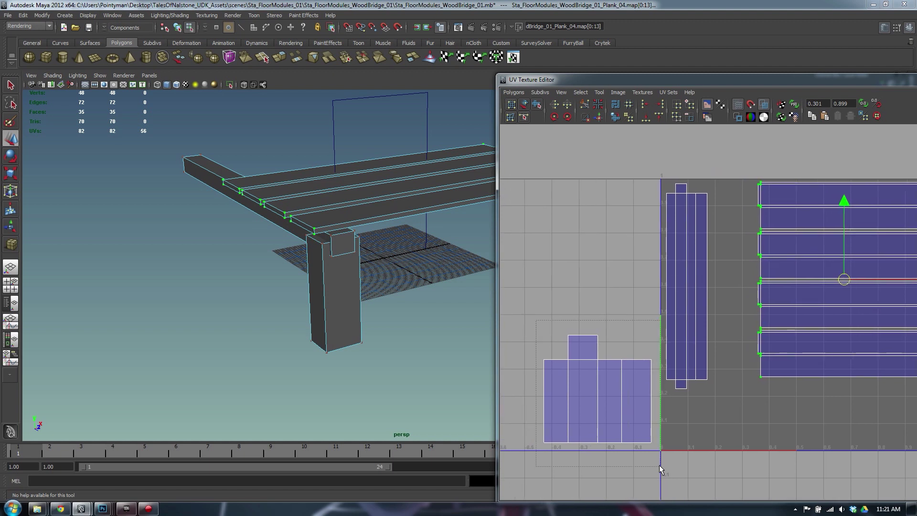
drag(659, 465, 661, 465)
middle_drag(676, 458, 792, 457)
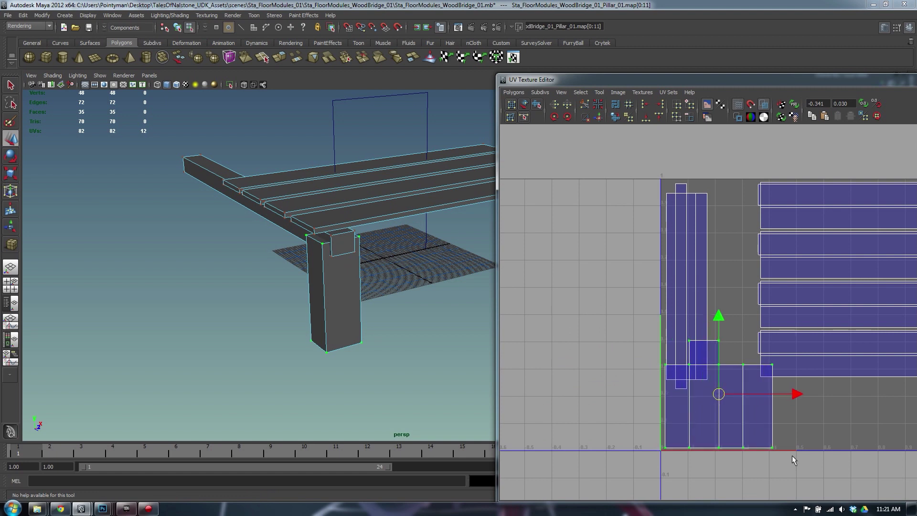
alt+middle_drag(791, 420, 632, 406)
alt+right_drag(635, 404, 686, 440)
alt+middle_drag(686, 440, 774, 423)
alt+middle_drag(756, 363, 756, 387)
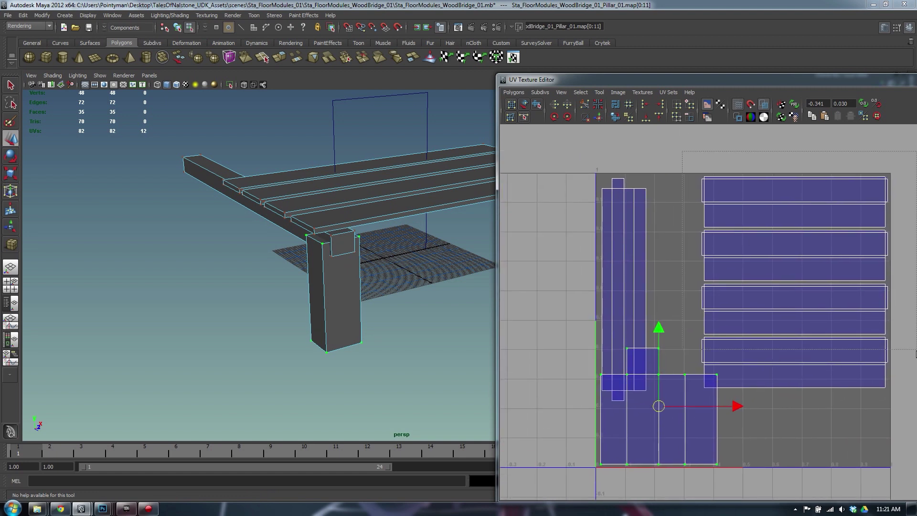
Select the complete plank shells and scale them down further, keeping them against the upper-right of the UV square.
drag(916, 350, 907, 352)
key(shift+period)
key(shift+period)
key(shift+period)
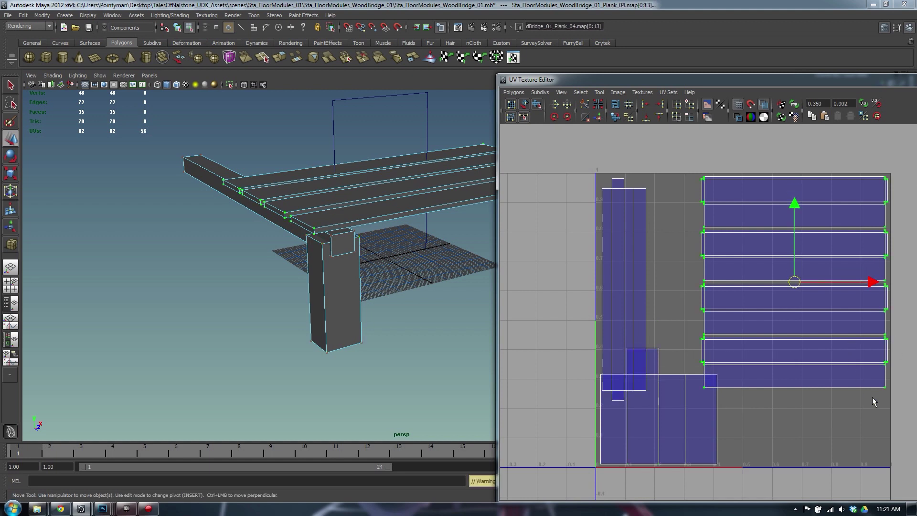
key(r)
middle_drag(857, 377, 861, 377)
key(w)
key(r)
key(w)
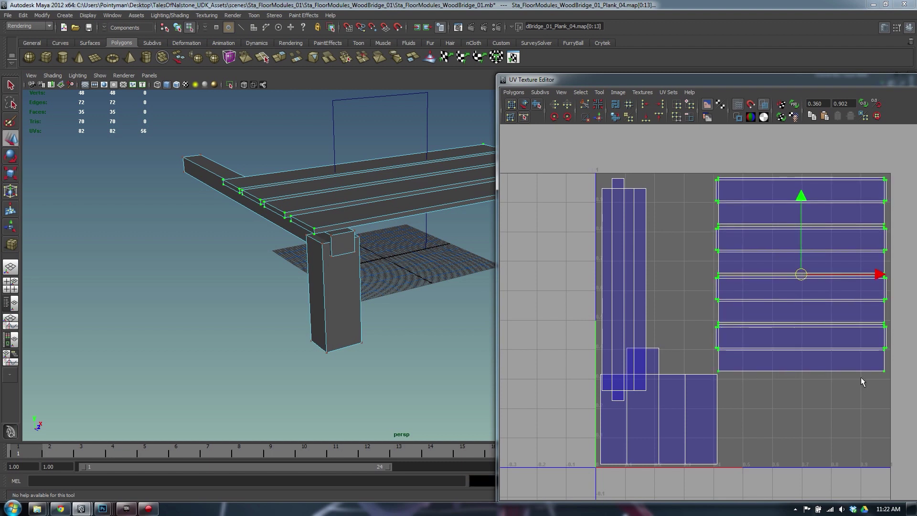
Scale the pillar's UV shell down and set it back in the lower-left corner of the UV square.
drag(638, 201, 661, 216)
key(shift+period)
key(shift+period)
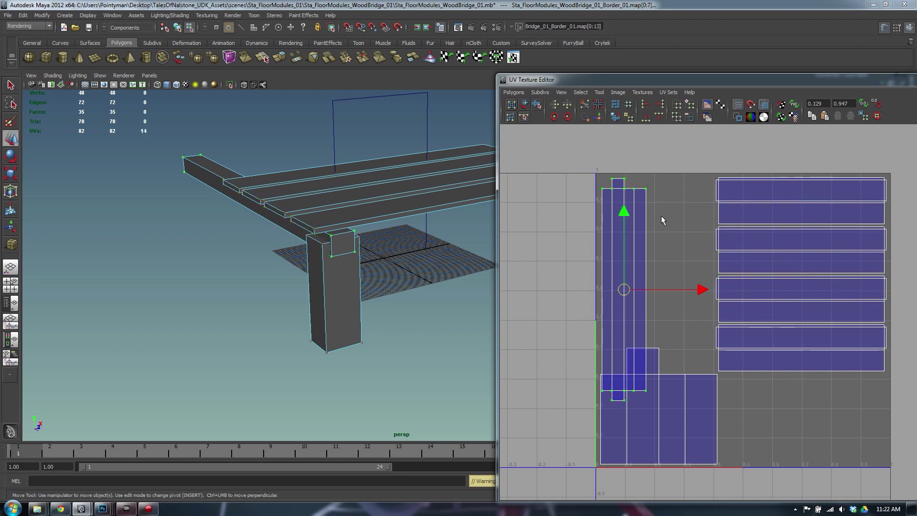
key(r)
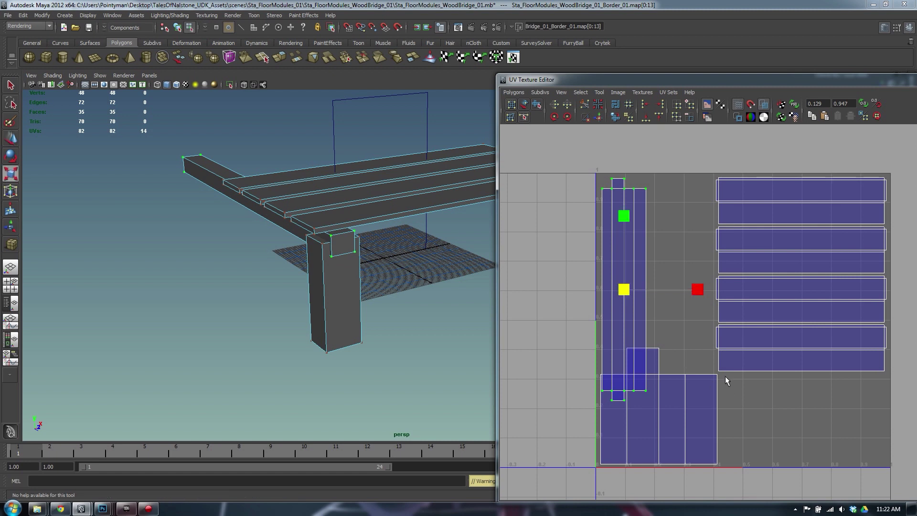
drag(725, 371, 663, 415)
key(shift+period)
key(shift+period)
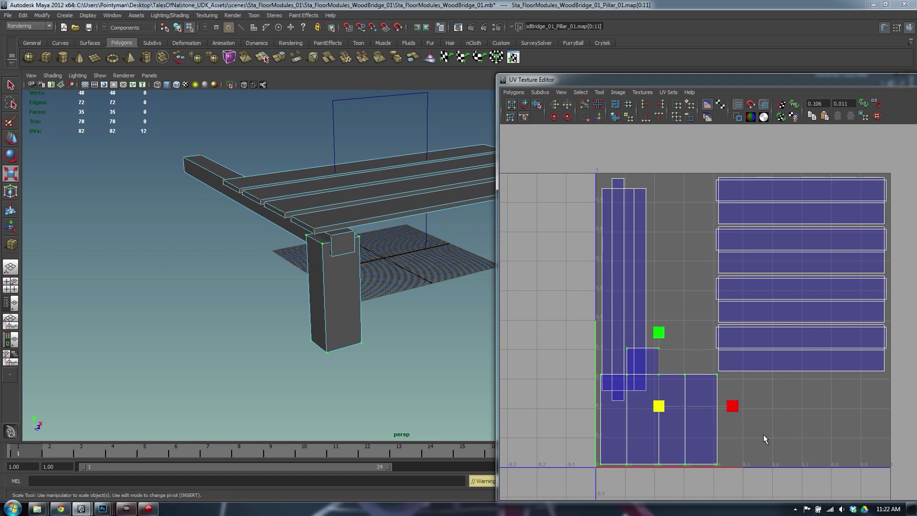
mouse_move(763, 434)
middle_down()
mouse_move(740, 439)
mouse_move(752, 432)
mouse_move(748, 441)
middle_up()
key(w)
Scale the border beam's UV shell down and move it above the pillar's shell, next to the planks.
drag(661, 168, 590, 204)
key(shift+period)
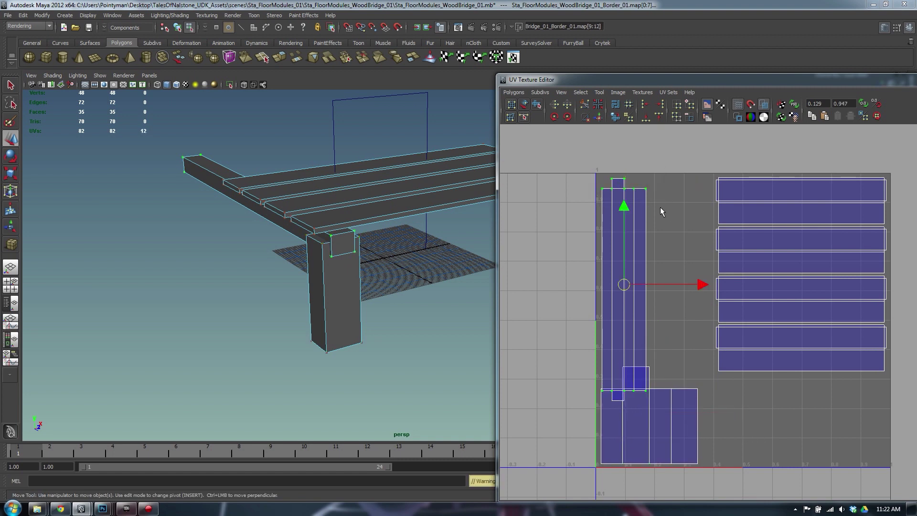
key(shift+period)
middle_drag(701, 371, 757, 352)
key(w)
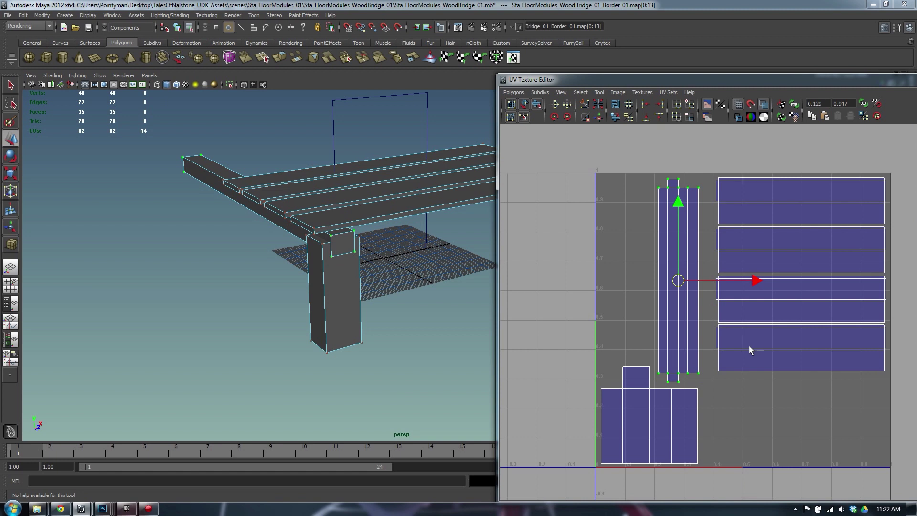
Rotate the border beam's UV shell 90 degrees clockwise so that it lies horizontally.
alt+middle_drag(749, 346, 710, 313)
alt+right_drag(710, 313, 775, 284)
key(r)
alt+middle_drag(711, 219, 722, 233)
alt+middle_drag(588, 411, 606, 429)
key(e)
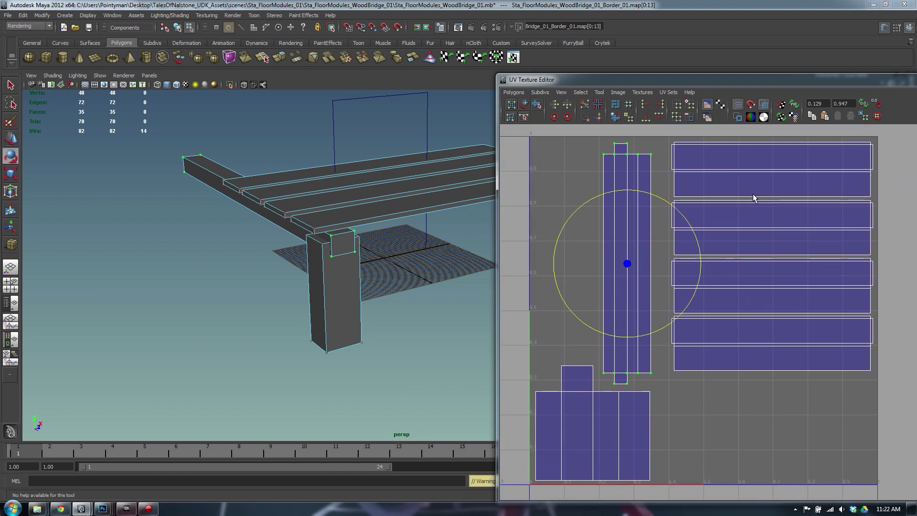
click(569, 118)
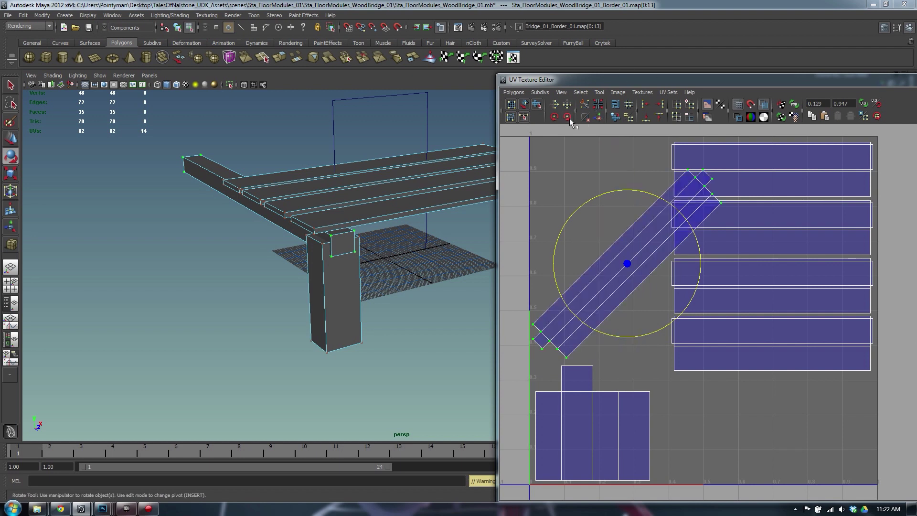
click(569, 118)
Move the beam's UV shell to the bottom of the UV square and enlarge it to span most of the width.
key(w)
middle_drag(763, 219, 816, 383)
key(r)
middle_drag(797, 354, 827, 358)
key(w)
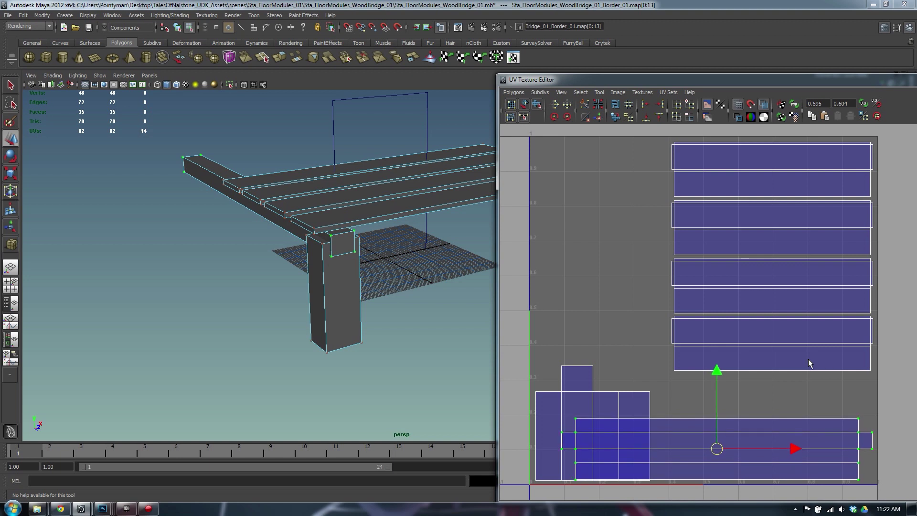
Move the pillar's UV shell straight up to the upper-left corner of the UV square and enlarge it beside the planks.
drag(653, 398, 656, 398)
ctrl+right_drag(656, 397, 652, 394)
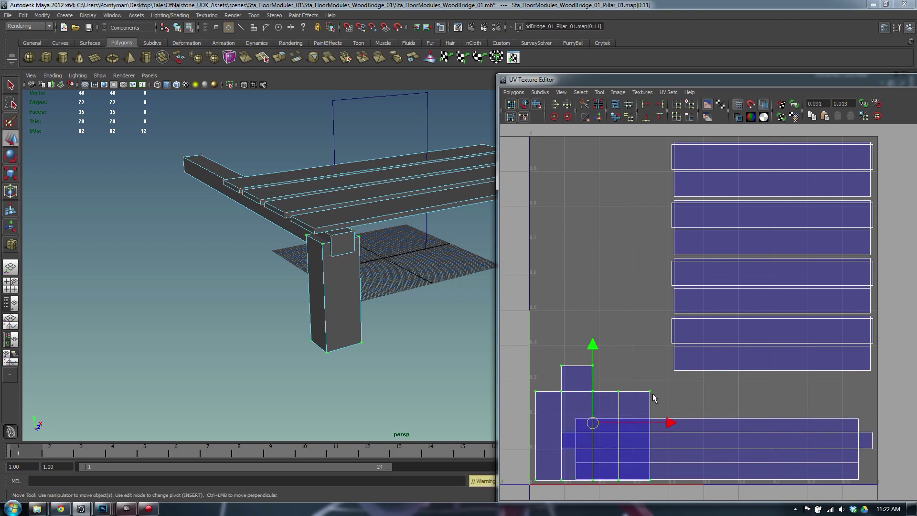
shift+middle_drag(743, 445, 756, 221)
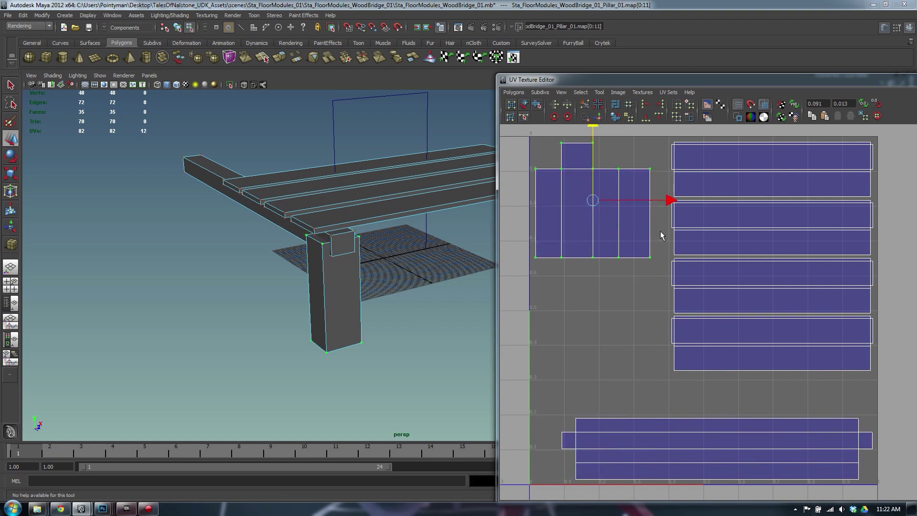
drag(592, 201, 597, 206)
key(r)
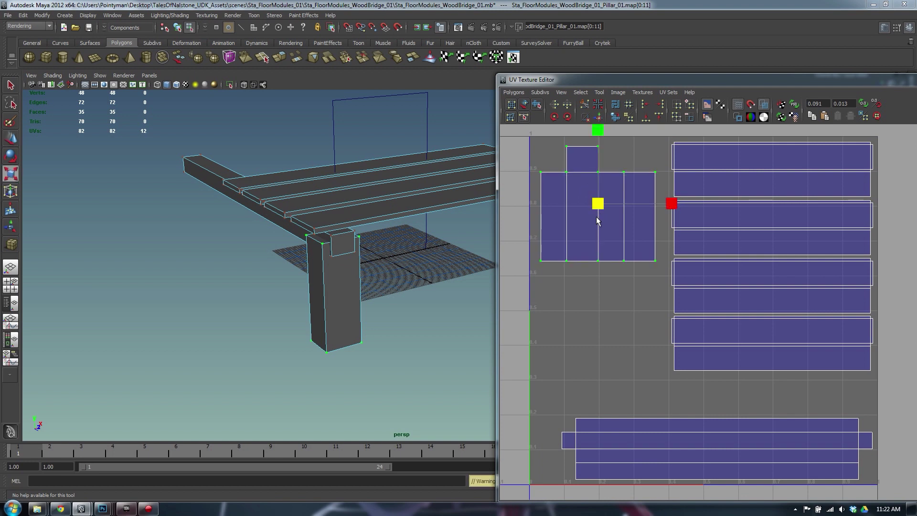
middle_drag(595, 216, 603, 219)
key(w)
drag(596, 206, 599, 205)
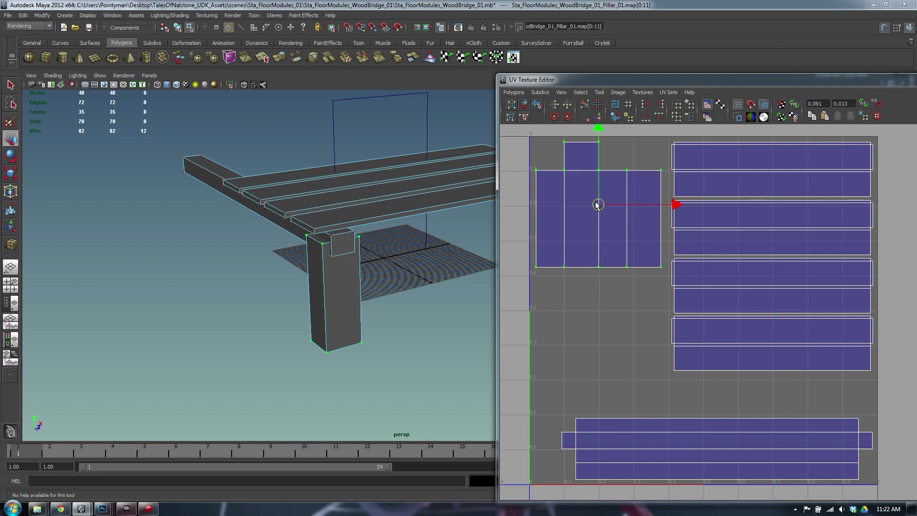
Lower the pillar's UV shell to just above the beam's shell and enlarge the four plank shells slightly.
alt+right_drag(659, 238, 658, 240)
alt+middle_drag(658, 240, 706, 351)
alt+right_drag(705, 352, 697, 352)
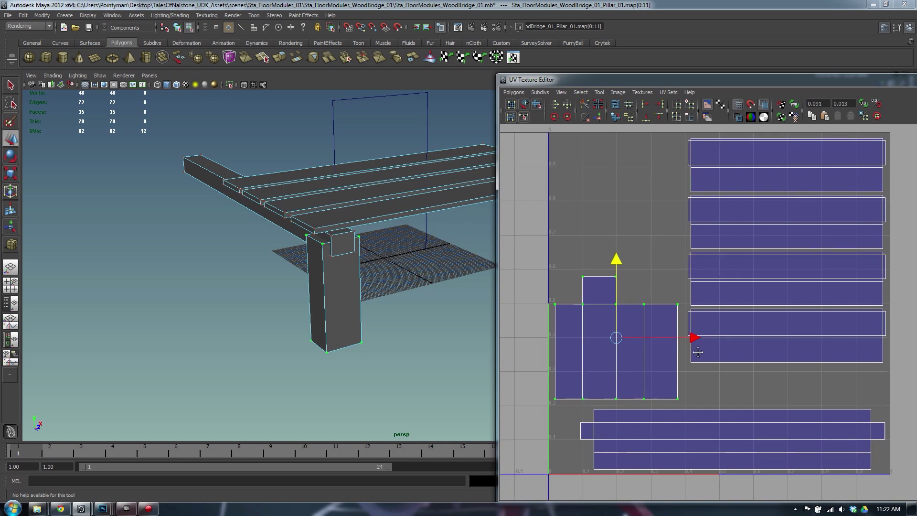
alt+middle_drag(697, 352, 667, 357)
drag(883, 138, 653, 382)
middle_drag(717, 392, 725, 388)
key(w)
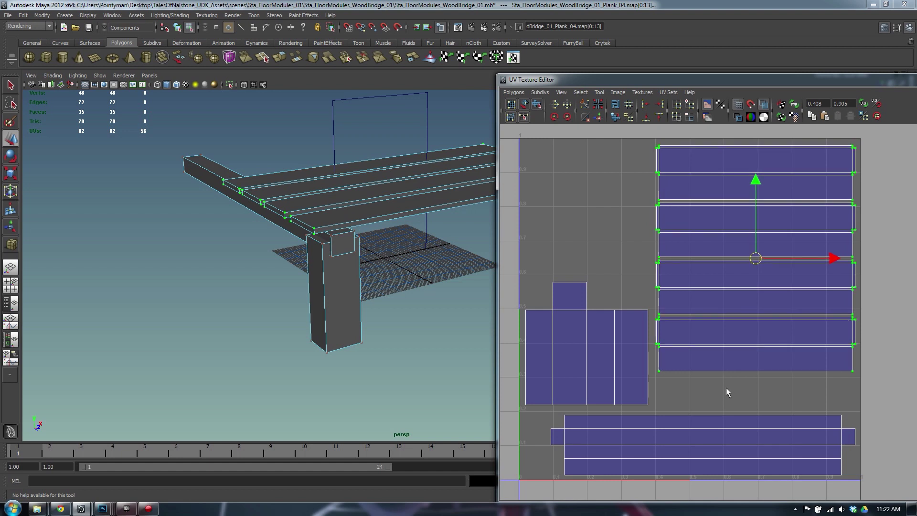
Enlarge the pillar's UV shell to fill the gap beside the planks and align its base with the lowest plank.
click(508, 265)
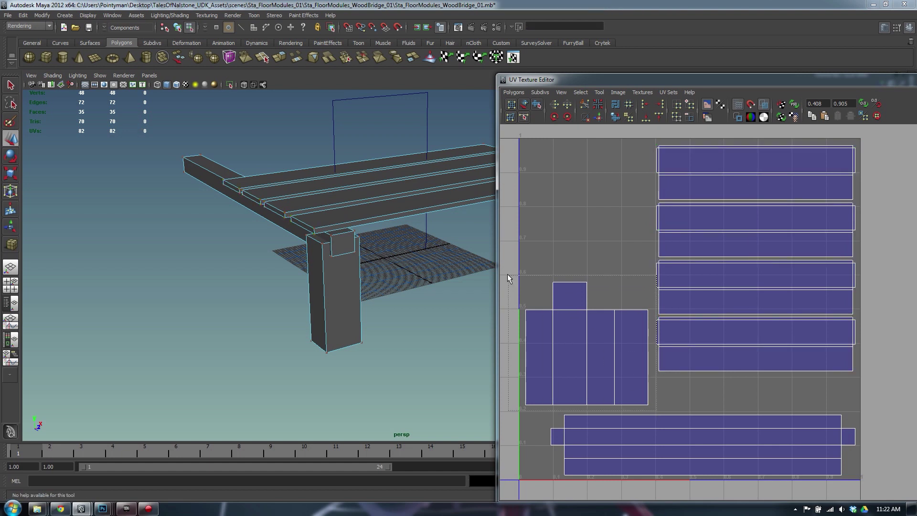
drag(507, 274, 504, 262)
drag(651, 411, 652, 408)
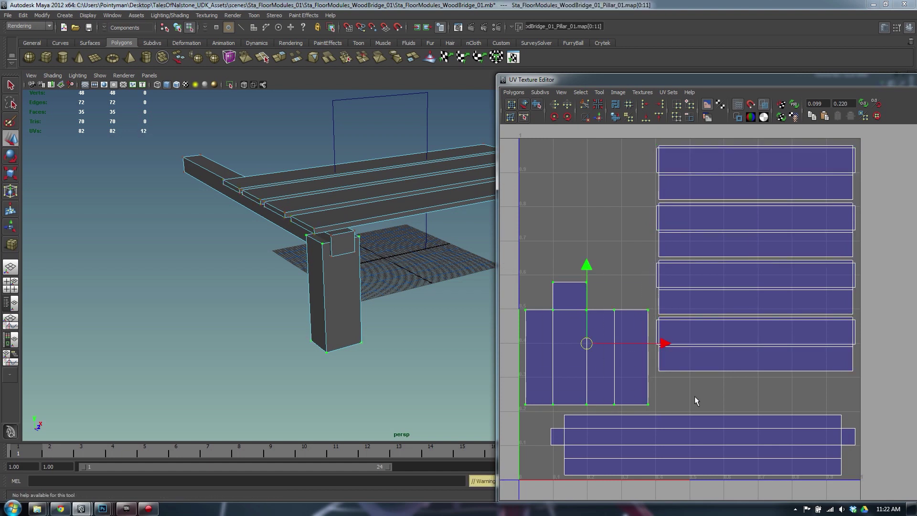
alt+middle_drag(695, 397, 723, 304)
key(r)
key(w)
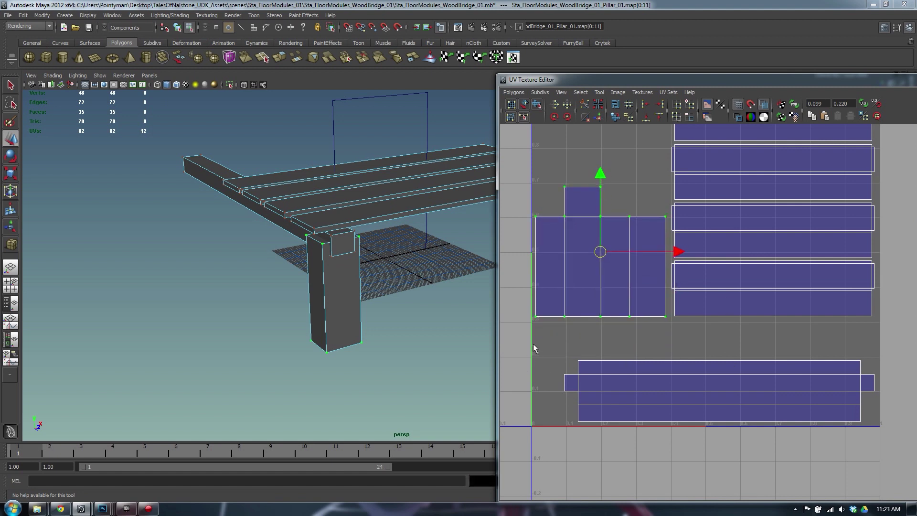
Enlarge the border beam's UV shell to nearly the full width and place it directly beneath the pillar and planks.
drag(533, 344, 695, 431)
mouse_move(675, 423)
middle_down()
mouse_move(684, 420)
mouse_move(673, 418)
mouse_move(672, 425)
mouse_move(672, 397)
mouse_move(673, 420)
middle_up()
key(w)
alt+right_drag(673, 420, 616, 414)
alt+middle_drag(678, 310, 671, 361)
alt+right_drag(671, 361, 614, 353)
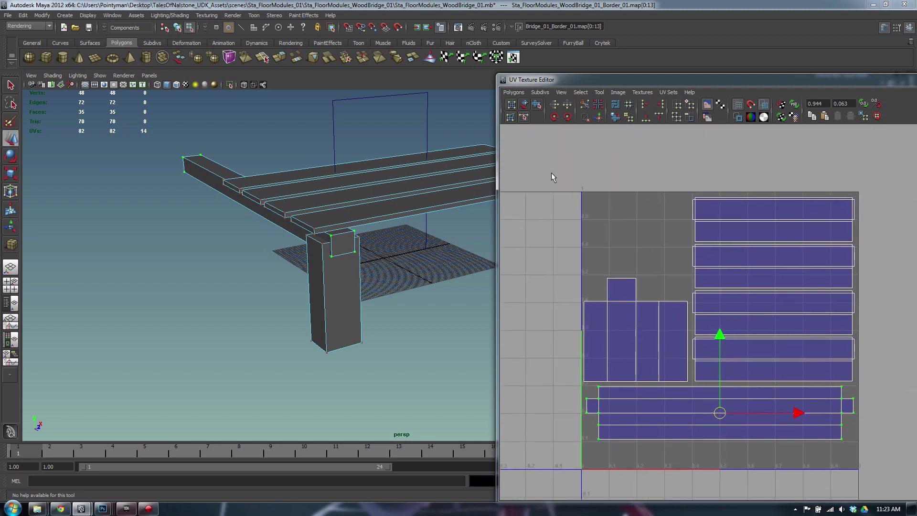
Select all the UV shells, shift the layout slightly down within the UV square and clear the selection.
drag(894, 475, 895, 476)
alt+middle_drag(729, 338, 705, 330)
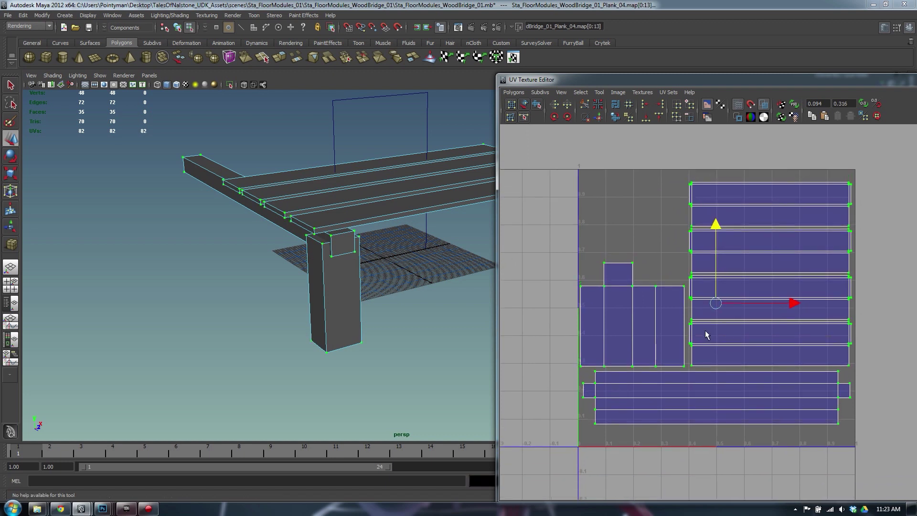
key(r)
click(639, 241)
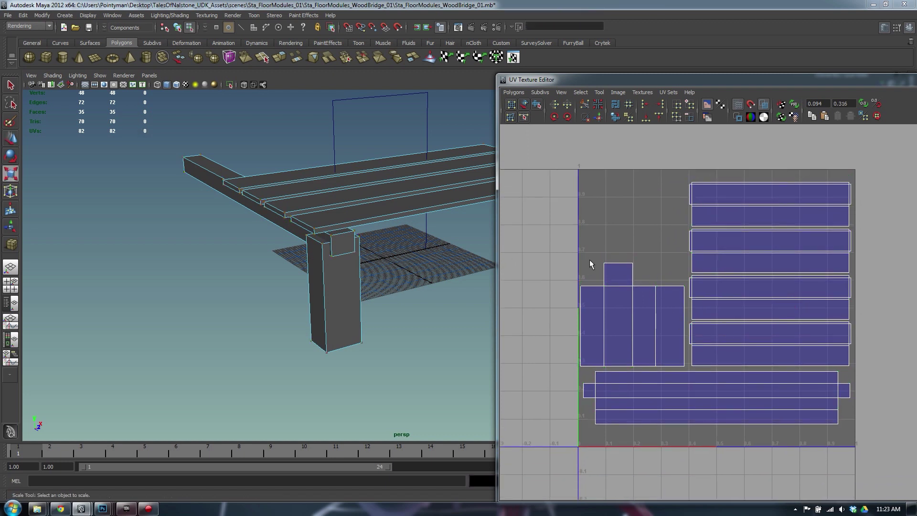
Select the pillar's UV shell and nudge it slightly upward beside the lowest plank shell.
drag(545, 241, 685, 373)
key(w)
key(a)
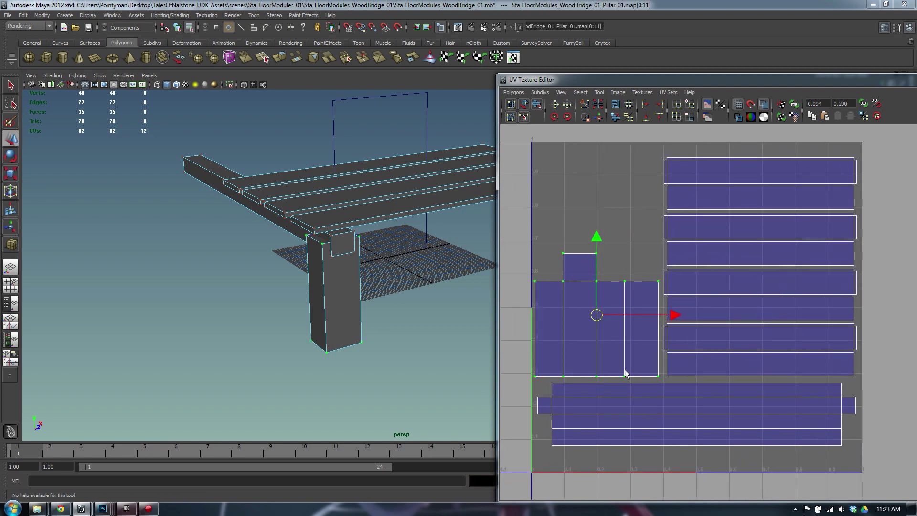
middle_drag(624, 370, 625, 368)
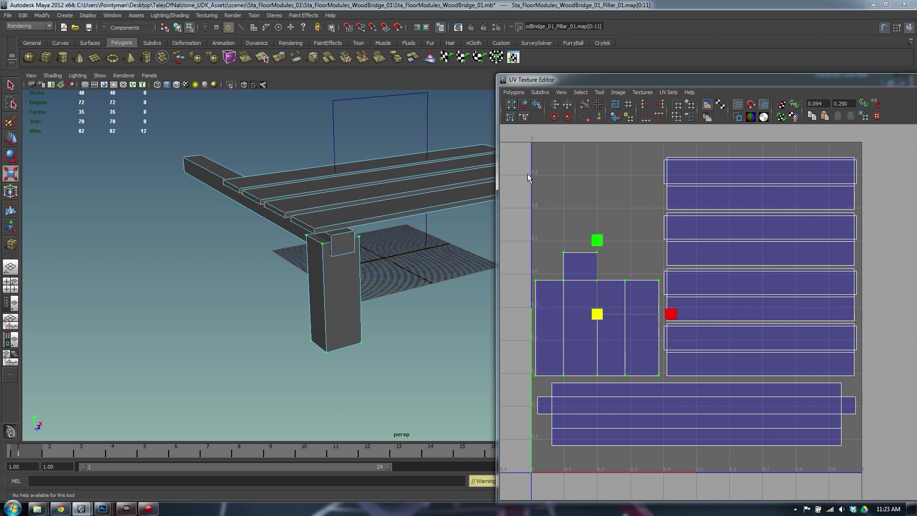
Enlarge all the UV shells slightly together, shift the layout down to the UV square's lower edge and clear the selection.
drag(519, 144, 903, 451)
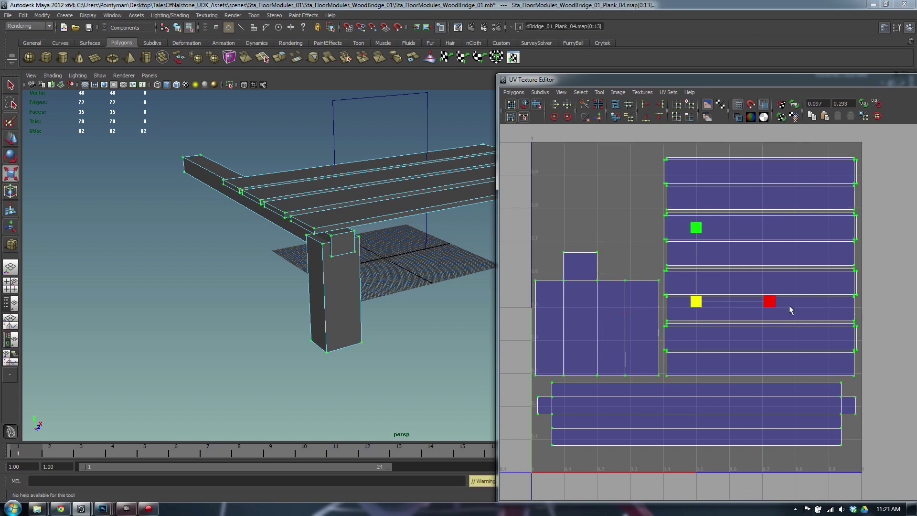
middle_drag(813, 301, 815, 302)
key(w)
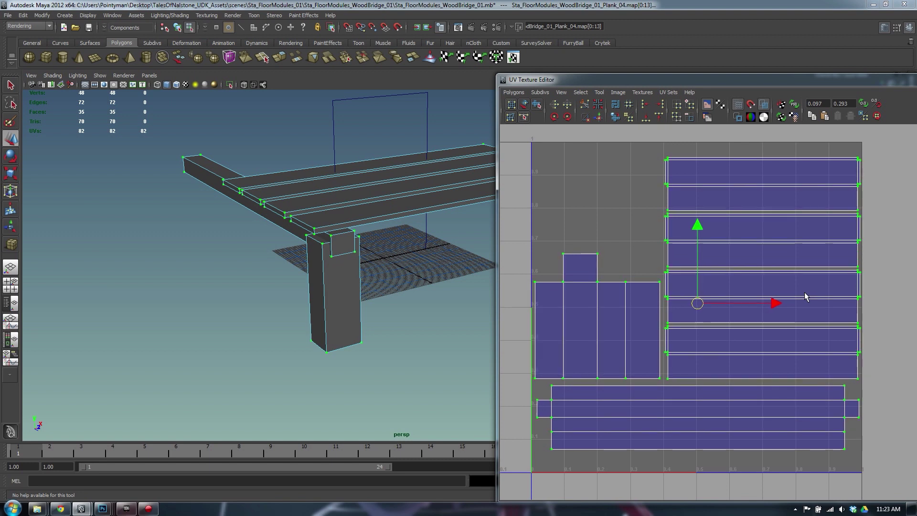
middle_drag(805, 296, 804, 310)
click(879, 179)
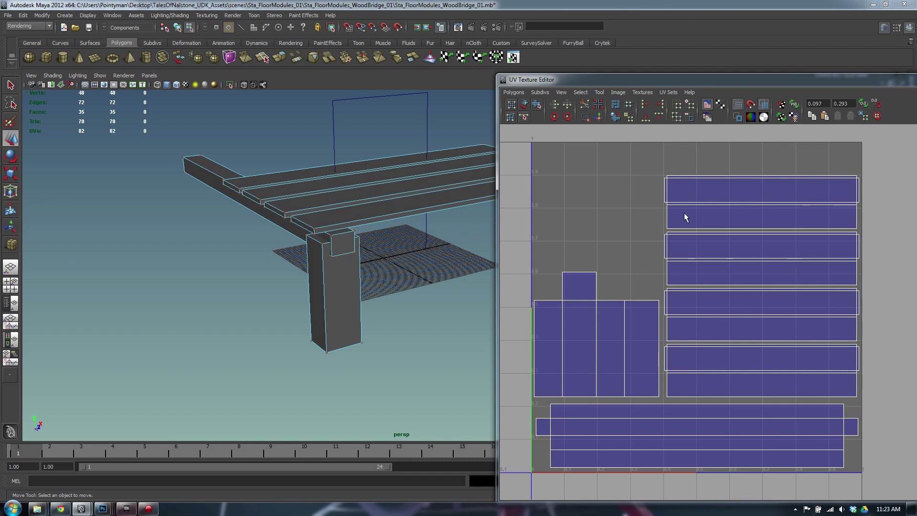
Duplicate the pillar and move the copy about 145.6 units in X to the opposite end of the planks.
alt+drag(323, 265, 449, 286)
key(F8)
click(303, 313)
key(ctrl+d)
alt+middle_drag(449, 287, 365, 283)
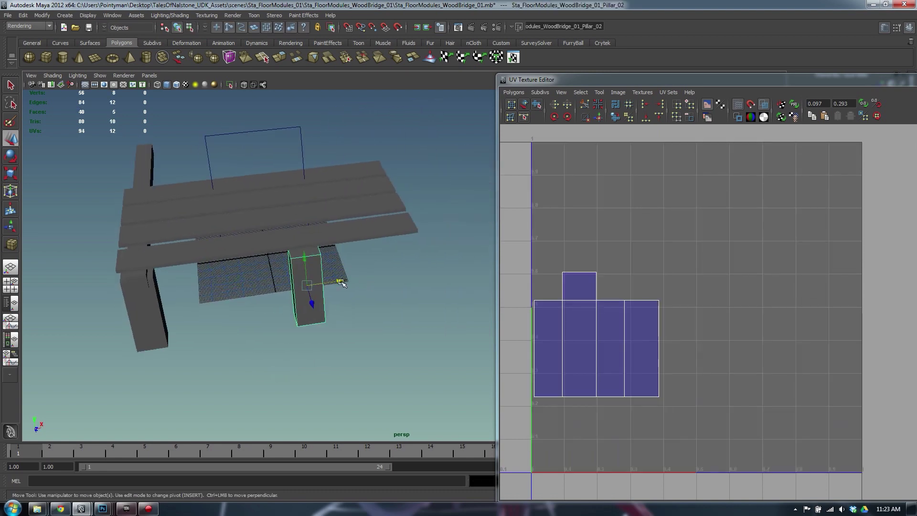
drag(341, 281, 425, 270)
Select the duplicate pillar's whole UV shell and place it directly above the original pillar's shell.
right_drag(590, 311, 608, 317)
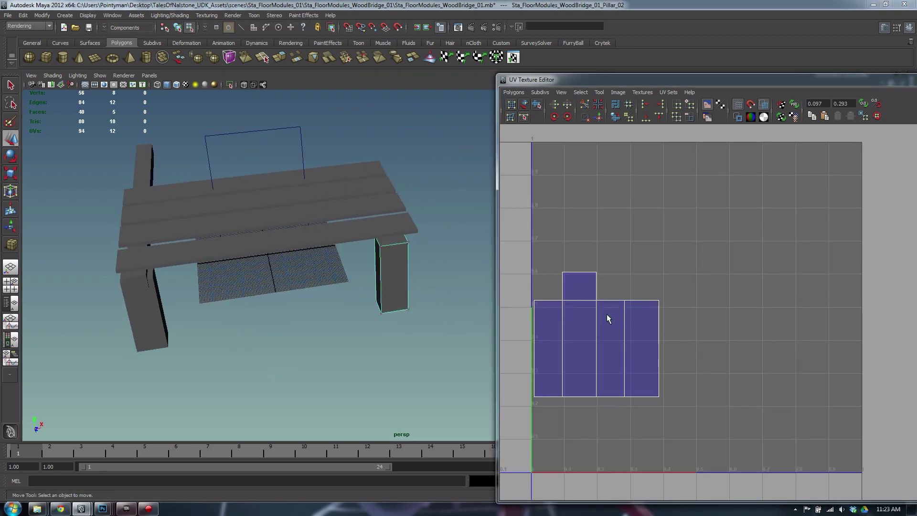
drag(81, 150, 177, 323)
shift+drag(338, 298, 434, 316)
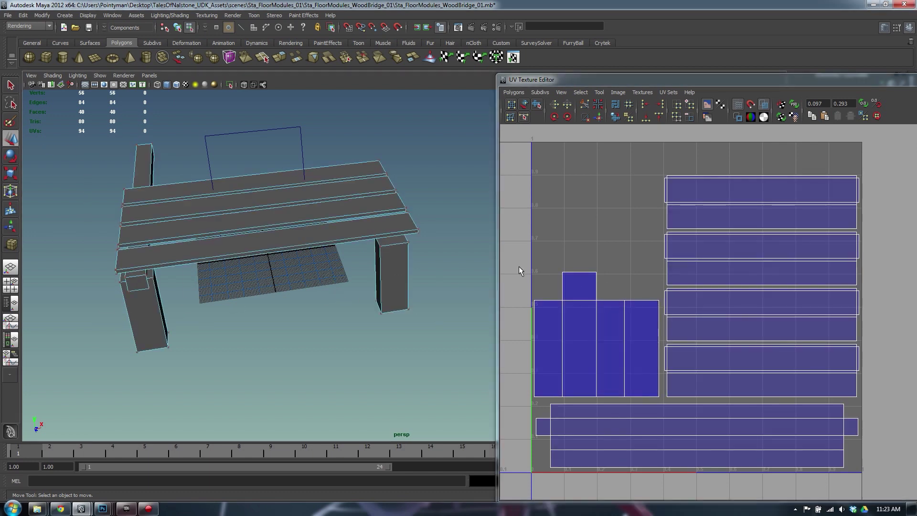
click(380, 246)
key(shift+period)
key(shift+period)
key(shift+period)
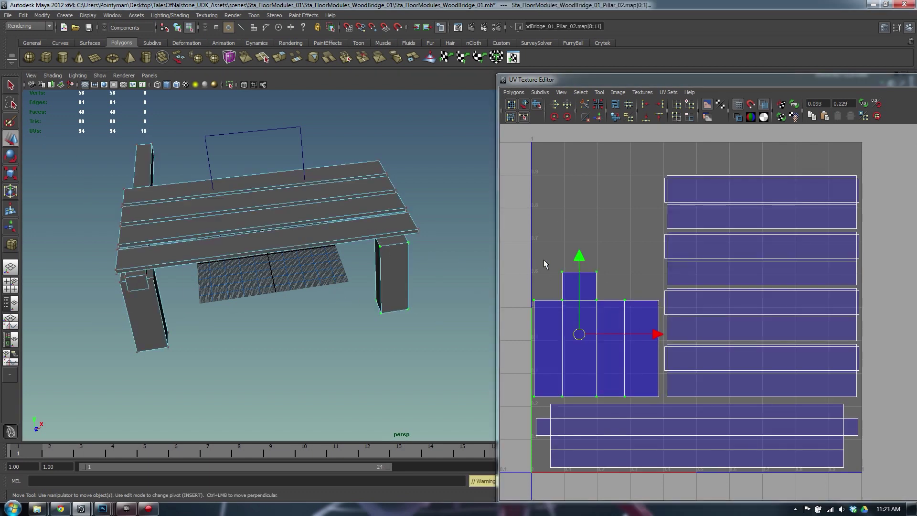
shift+middle_drag(628, 272, 712, 151)
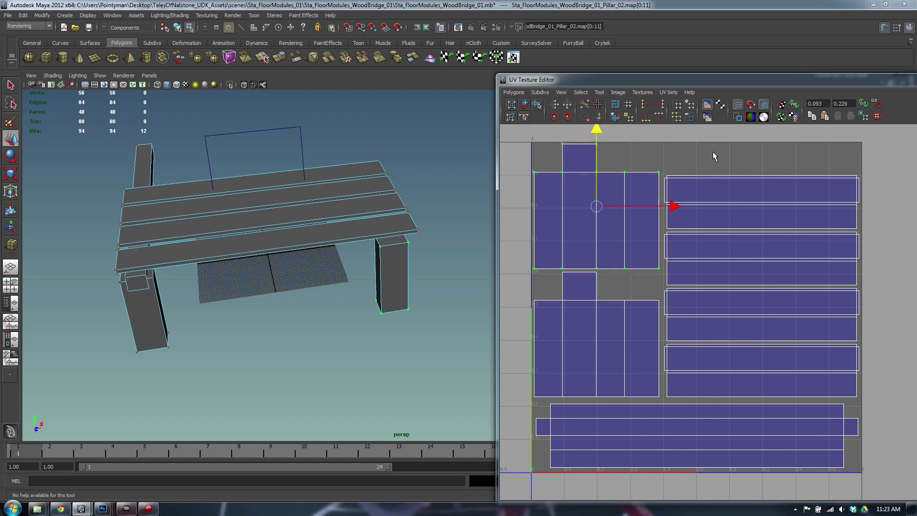
click(712, 151)
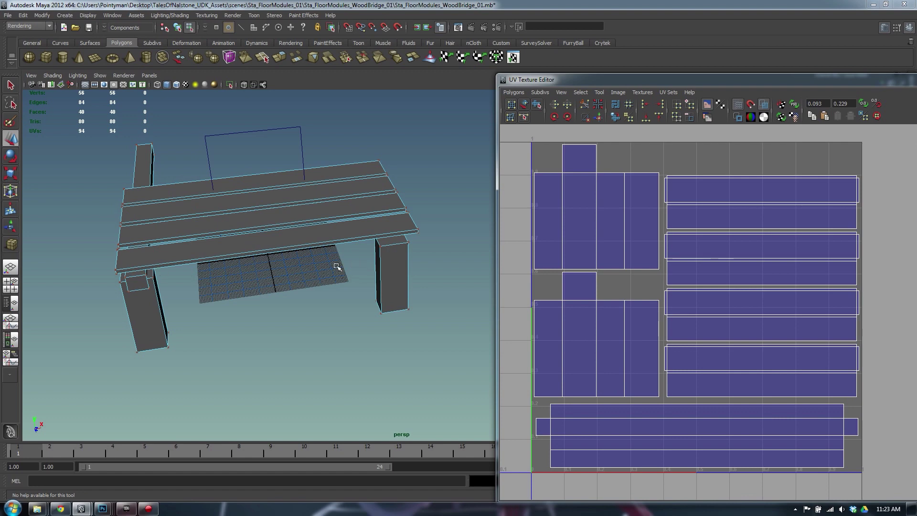
alt+drag(250, 280, 418, 283)
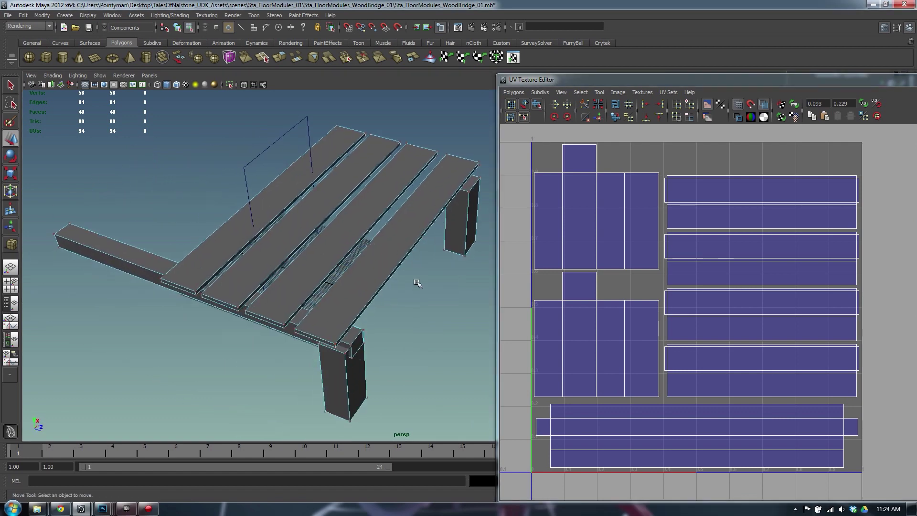
click(343, 258)
key(F8)
click(379, 264)
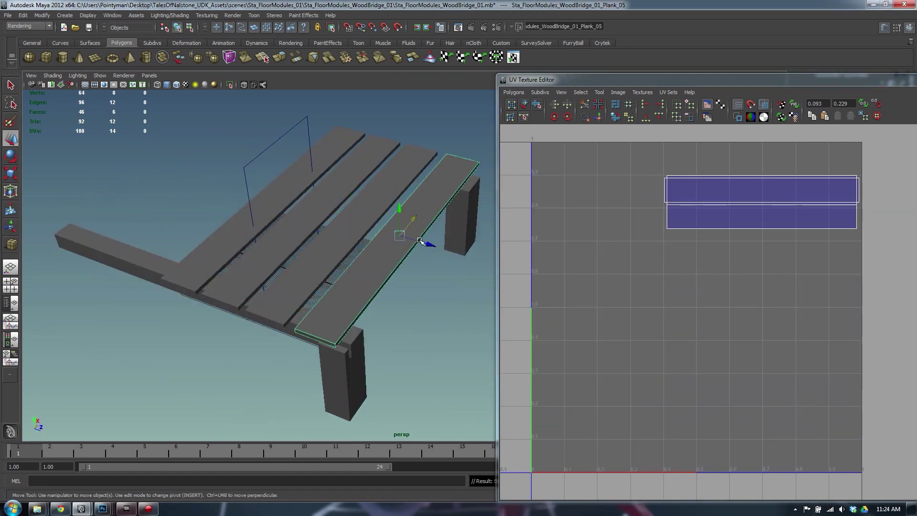
drag(419, 240, 411, 213)
key(e)
key(ctrl+z)
key(ctrl+z)
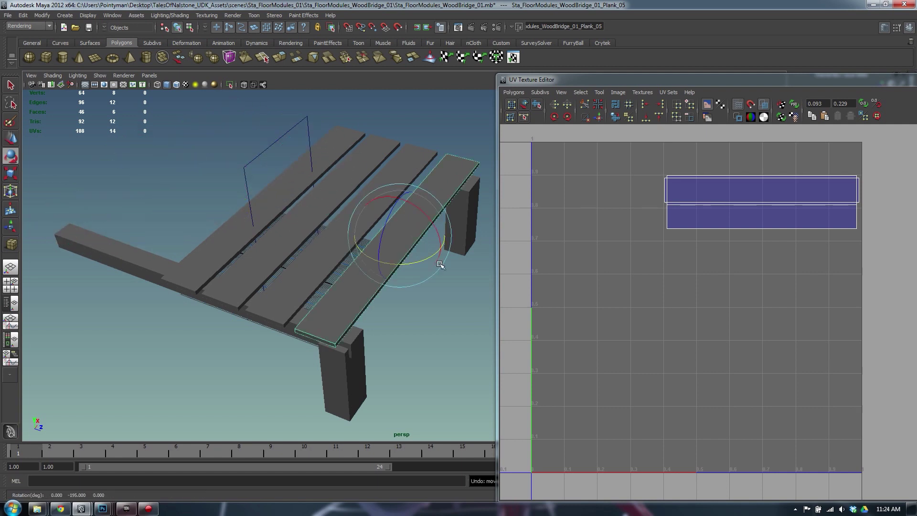
key(Delete)
Check the border beam in the perspective view and close the UV Texture Editor.
click(378, 260)
alt+drag(352, 262, 311, 262)
click(216, 287)
mouse_move(217, 287)
alt+mouse_down()
mouse_move(291, 297)
mouse_move(229, 290)
alt+mouse_up()
alt+middle_drag(229, 290, 272, 311)
alt+right_drag(272, 311, 341, 311)
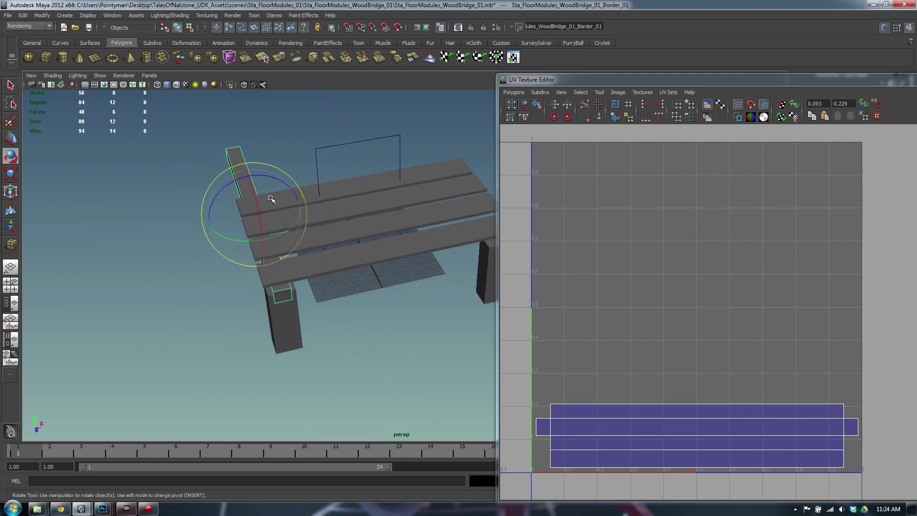
alt+drag(296, 238, 363, 219)
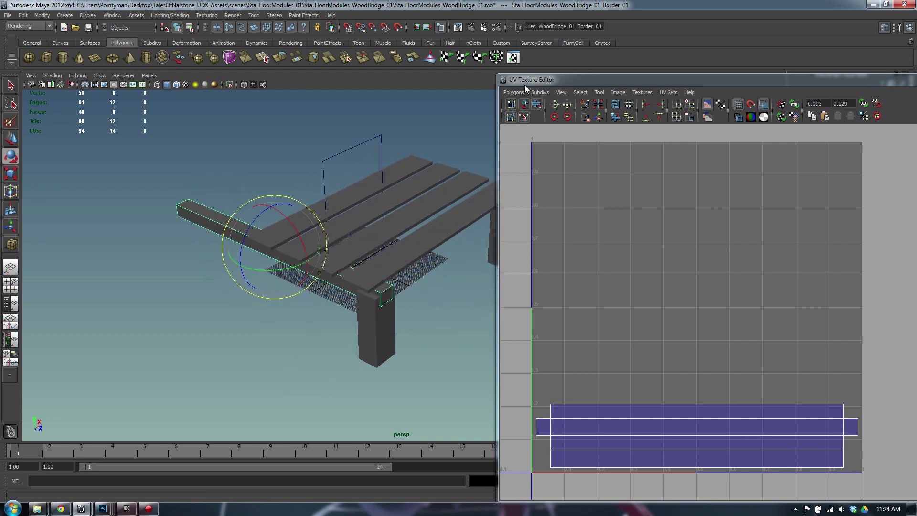
double_click(502, 82)
Delete the construction history of the bridge's pillars, border beam and planks.
click(506, 239)
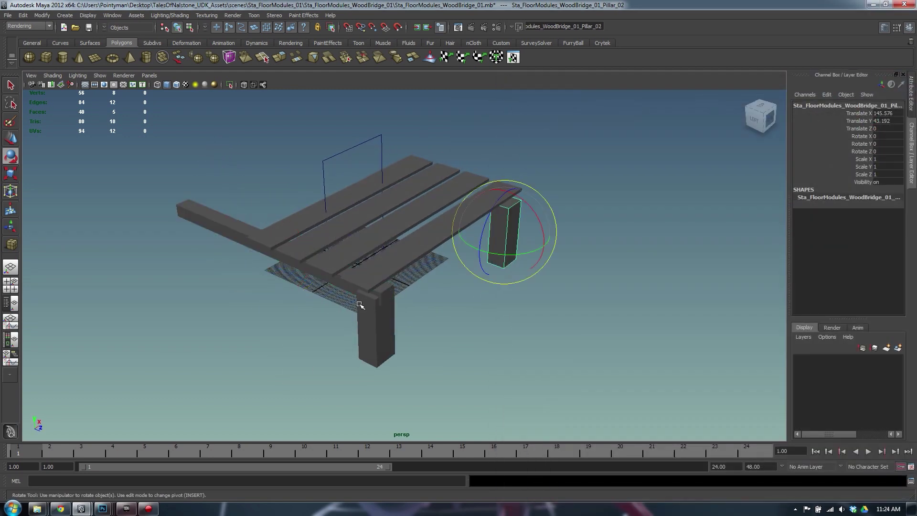
click(388, 291)
key(alt+shift+d)
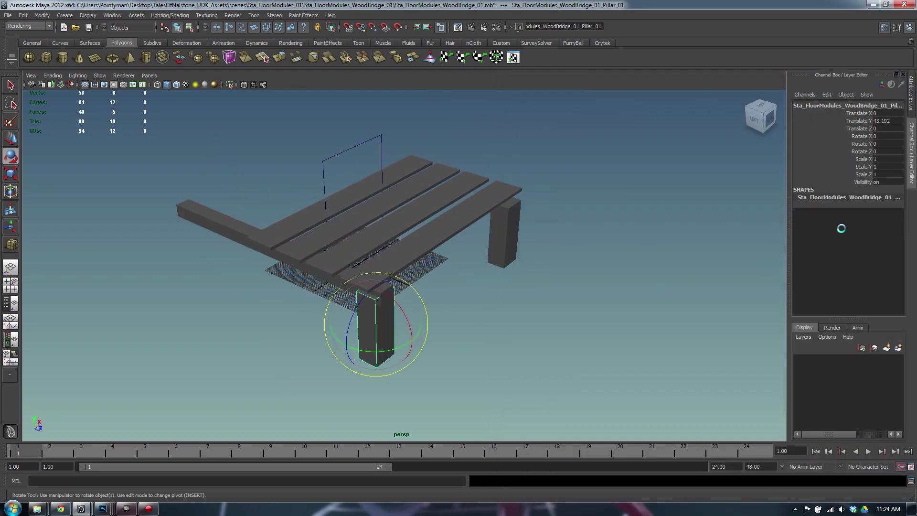
click(248, 236)
click(211, 236)
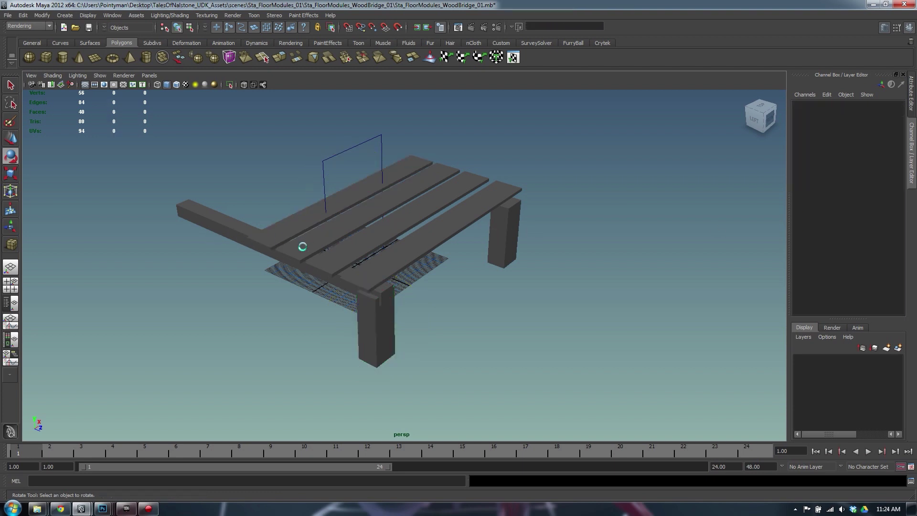
click(226, 229)
key(alt+shift+d)
click(354, 230)
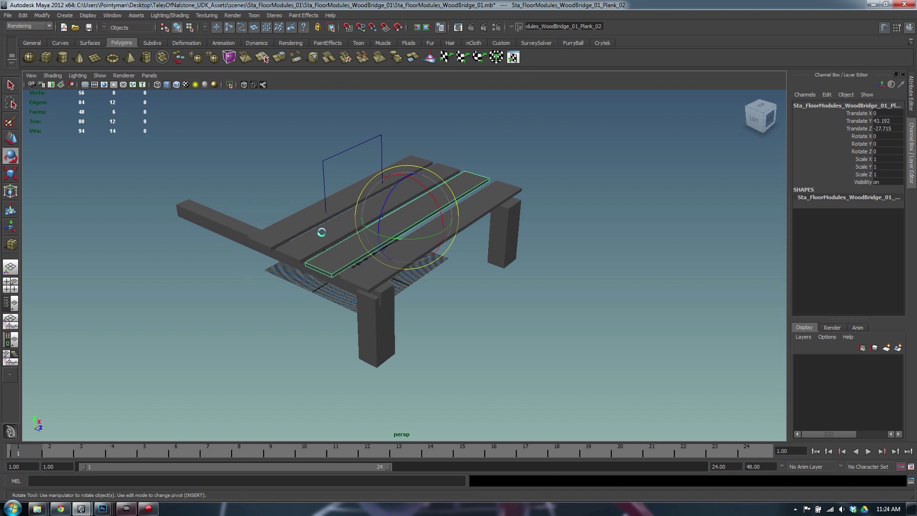
click(322, 232)
click(401, 259)
key(alt+shift+d)
click(514, 229)
click(499, 323)
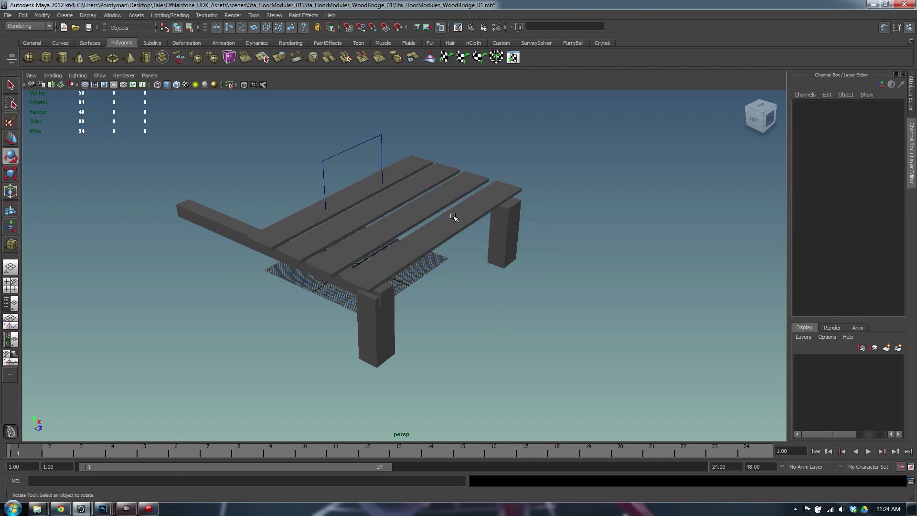
Save the wood bridge scene and clear the selection.
click(453, 216)
click(429, 173)
key(q)
key(ctrl+s)
click(535, 147)
Duplicate the border beam and place the copy under the planks' other end, above the second pillar.
alt+drag(442, 222, 435, 209)
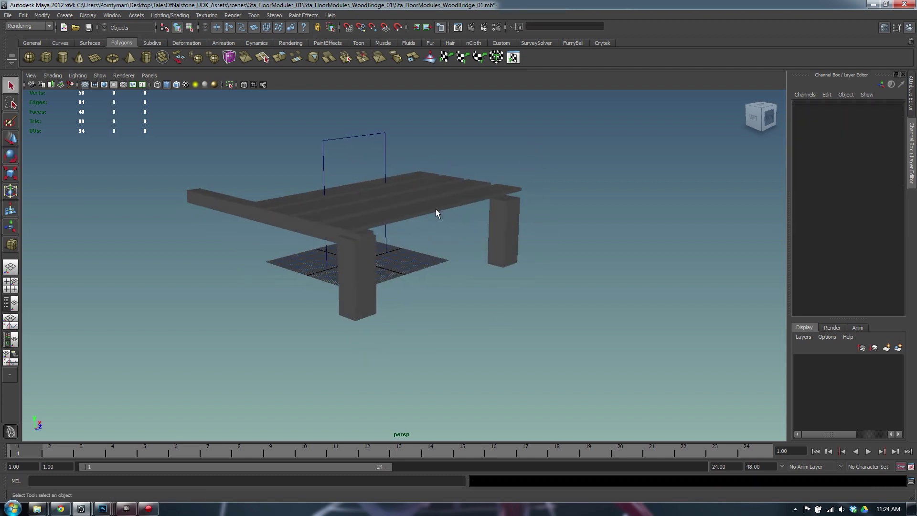
click(221, 211)
alt+drag(221, 211, 458, 274)
key(w)
Scale the outermost plank beside the pillars uniformly to about 1.053.
click(535, 305)
alt+middle_drag(535, 305, 448, 241)
alt+right_drag(449, 241, 517, 255)
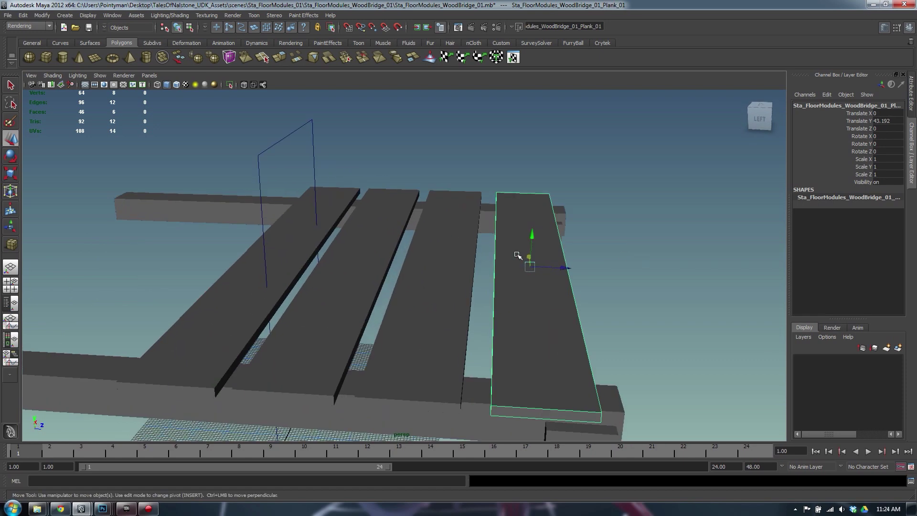
key(r)
alt+drag(540, 266, 511, 241)
middle_drag(512, 242, 525, 244)
alt+drag(525, 244, 545, 189)
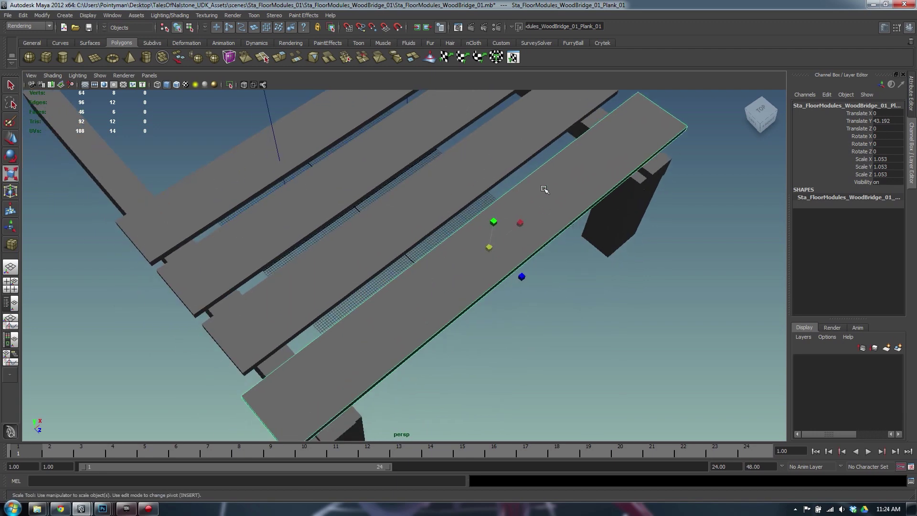
Insert two crosswise edge loops and one lengthwise centre edge loop into the outermost plank.
shift+right_drag(544, 189, 492, 202)
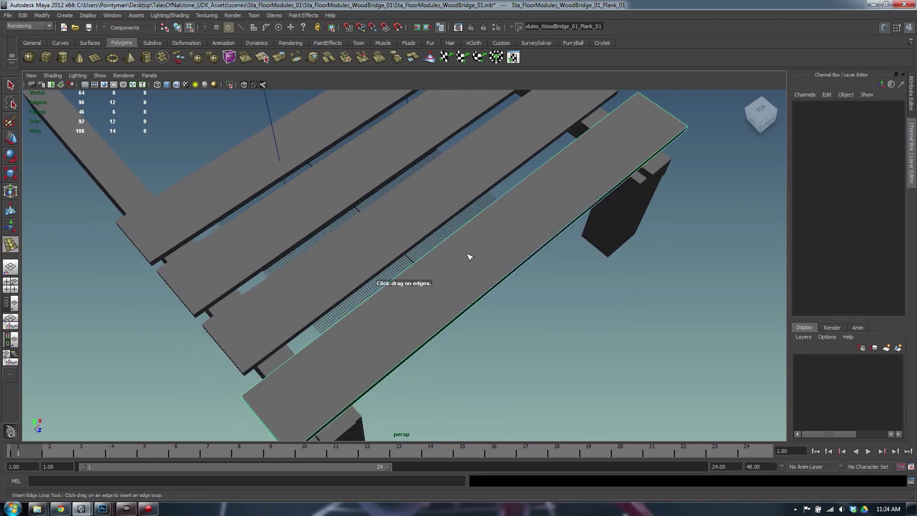
alt+drag(469, 256, 417, 231)
drag(347, 259, 358, 253)
drag(546, 163, 554, 155)
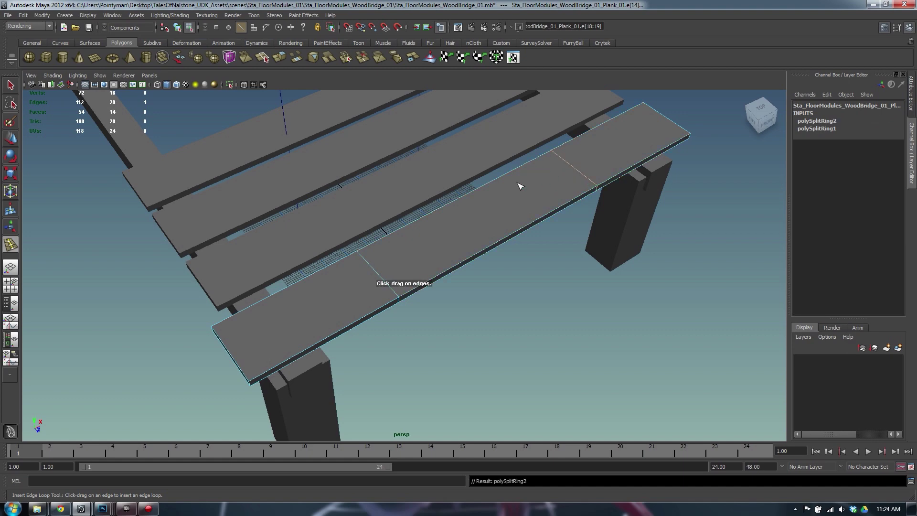
drag(378, 273, 378, 274)
alt+drag(378, 274, 451, 216)
Switch the plank to vertex editing and shift vertices along its outer edge sideways to make the outline uneven.
key(w)
right_drag(453, 226, 399, 223)
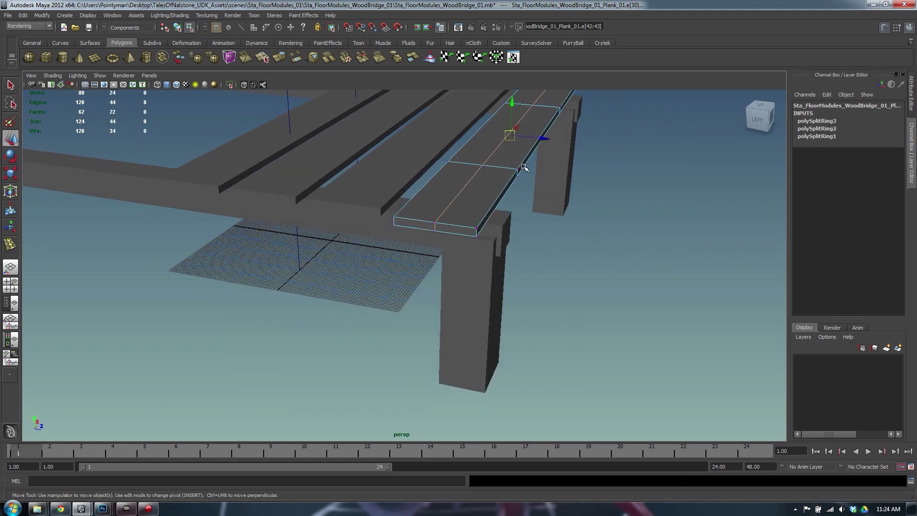
drag(528, 181, 547, 175)
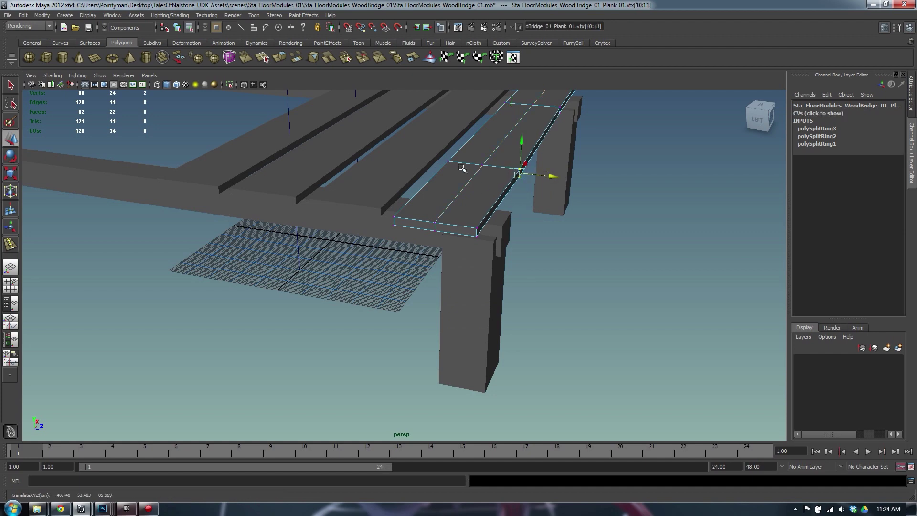
alt+drag(462, 168, 426, 301)
drag(532, 344, 541, 346)
alt+right_drag(541, 346, 476, 218)
alt+drag(488, 244, 494, 265)
Scale the vertex row at the near crosswise loop across the plank's width.
key(r)
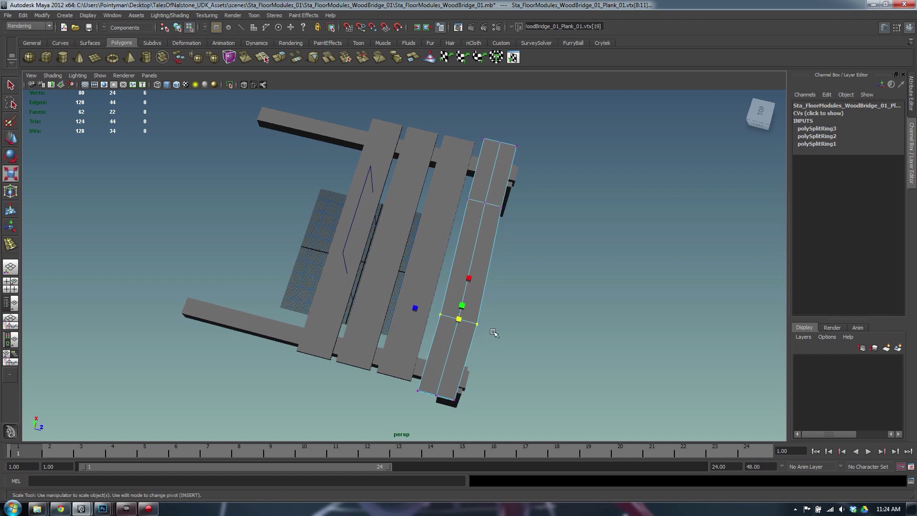
drag(416, 308, 401, 267)
alt+right_drag(401, 267, 469, 344)
alt+middle_drag(469, 343, 499, 279)
alt+right_drag(499, 279, 525, 282)
drag(445, 282, 446, 283)
Shift the outer corner vertices at the plank's near end sideways along Z.
key(w)
alt+drag(446, 282, 508, 323)
alt+drag(508, 323, 539, 184)
key(f)
alt+right_drag(539, 184, 274, 210)
alt+drag(274, 211, 276, 227)
alt+right_drag(276, 227, 91, 217)
alt+drag(91, 217, 270, 227)
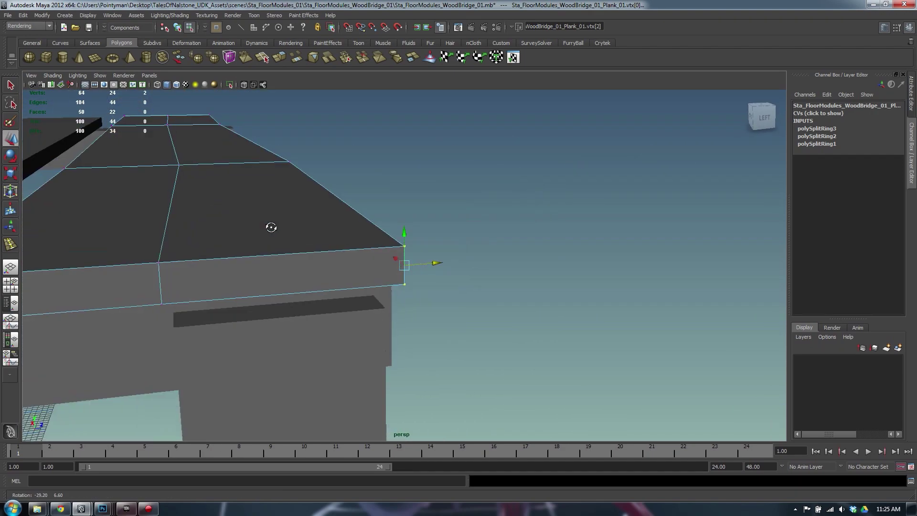
alt+right_drag(271, 227, 225, 258)
alt+middle_drag(226, 259, 506, 294)
alt+drag(506, 295, 587, 304)
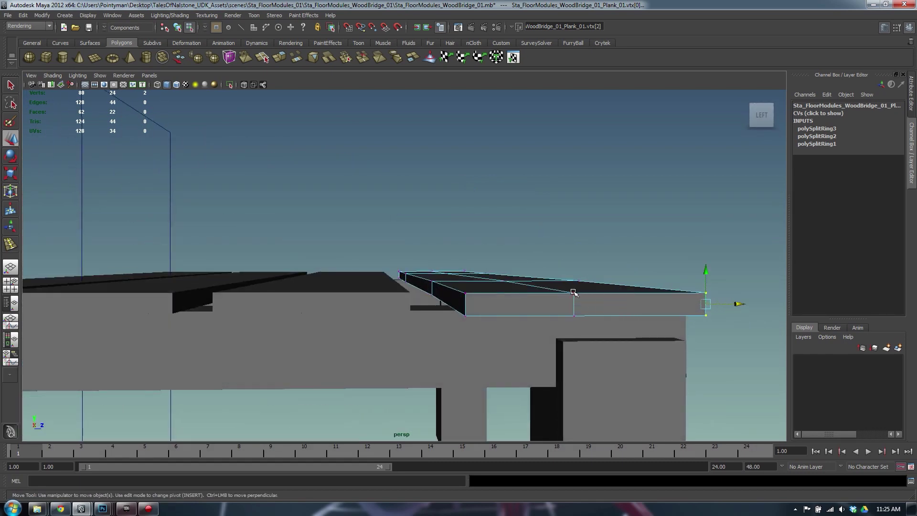
Lower the centre vertex pair at the plank's near crosswise loop to dent its surface.
click(573, 292)
drag(573, 265, 249, 284)
click(573, 314)
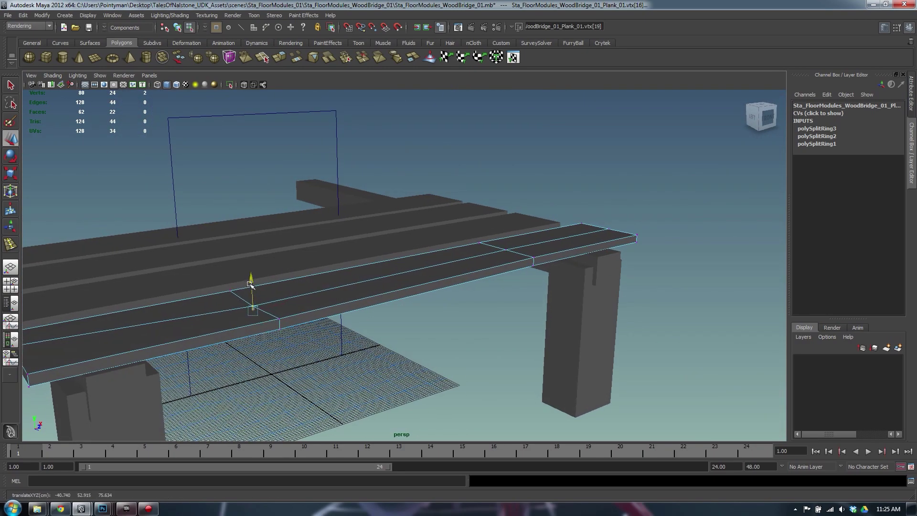
alt+drag(508, 254, 516, 282)
Adjust the height of the centre vertex pair at the plank's far crosswise loop.
alt+middle_drag(538, 206, 545, 301)
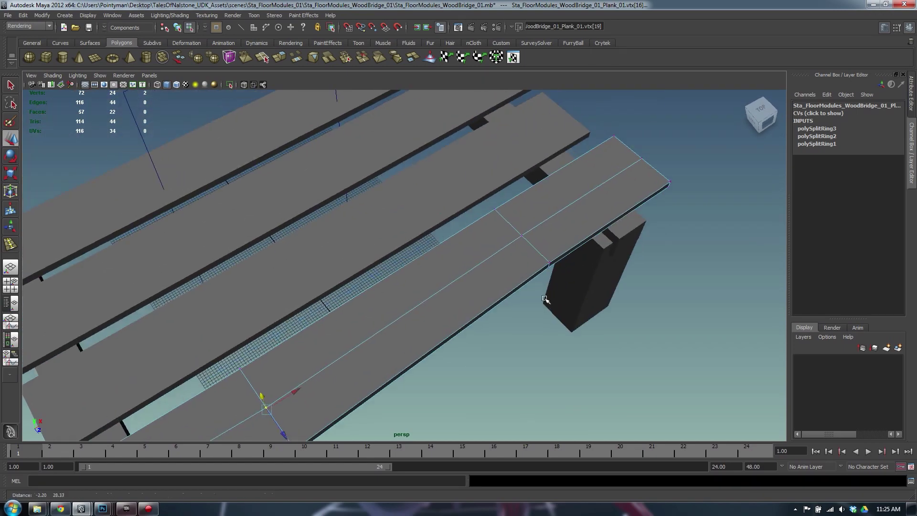
drag(534, 229, 506, 260)
alt+drag(510, 260, 515, 197)
alt+drag(551, 328, 548, 317)
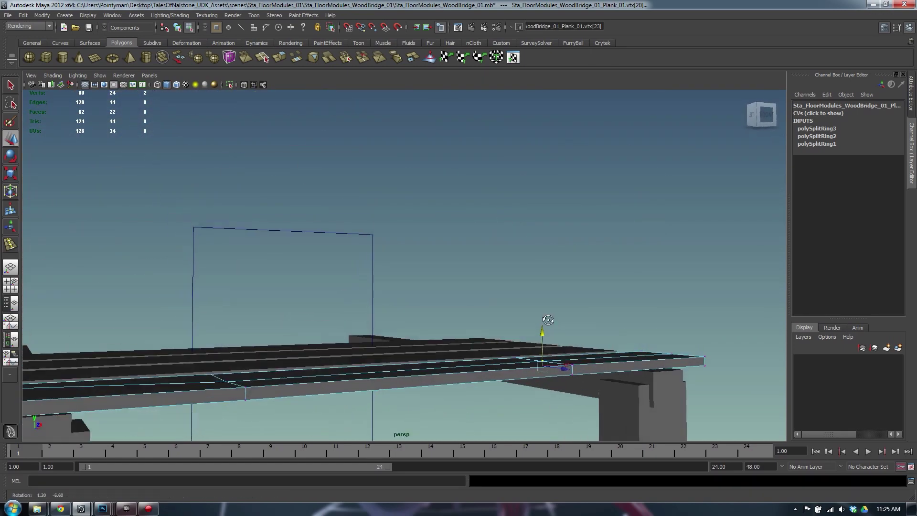
Raise the outer-edge vertex pair at the plank's far crosswise loop slightly.
alt+drag(588, 359, 597, 442)
drag(566, 227, 537, 255)
alt+drag(537, 280, 589, 215)
drag(463, 275, 462, 272)
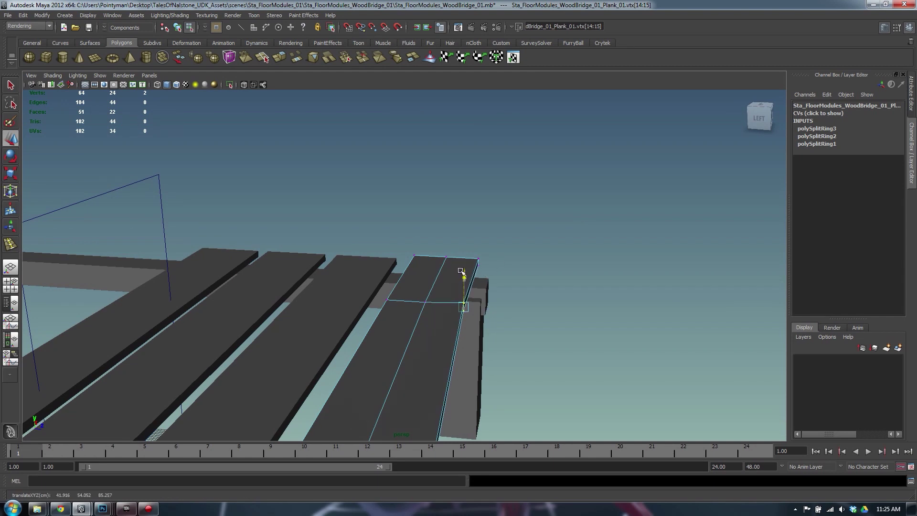
Nudge the first plank's outer vertex pair at the crosswise loop, then reposition the corner and centre vertices at its far end.
drag(491, 309, 492, 309)
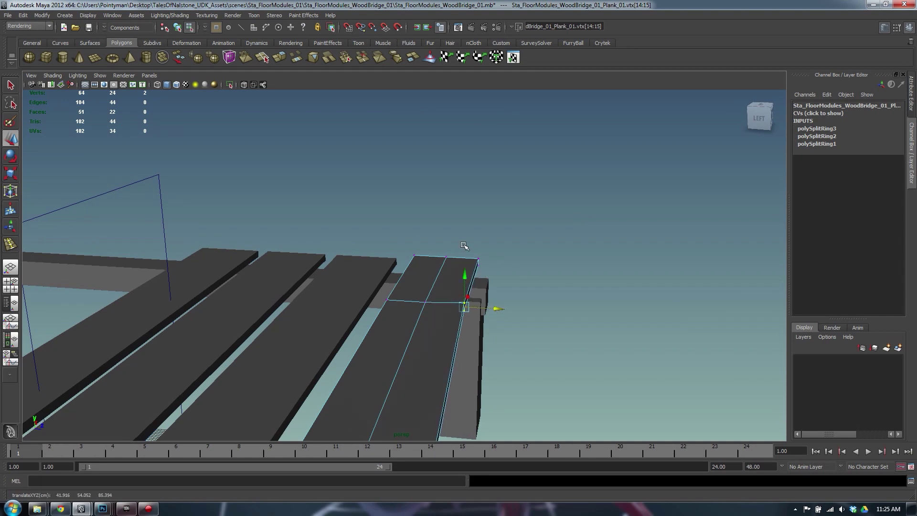
drag(466, 247, 482, 230)
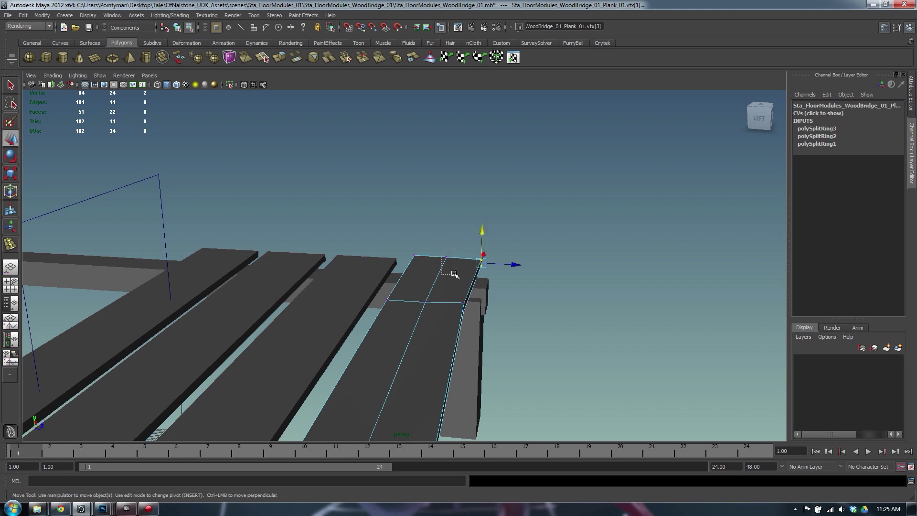
drag(454, 268, 398, 230)
drag(427, 277, 427, 278)
Move the inner corner and centre vertices at the first plank's end inward along X to make the end uneven.
alt+drag(516, 242, 523, 266)
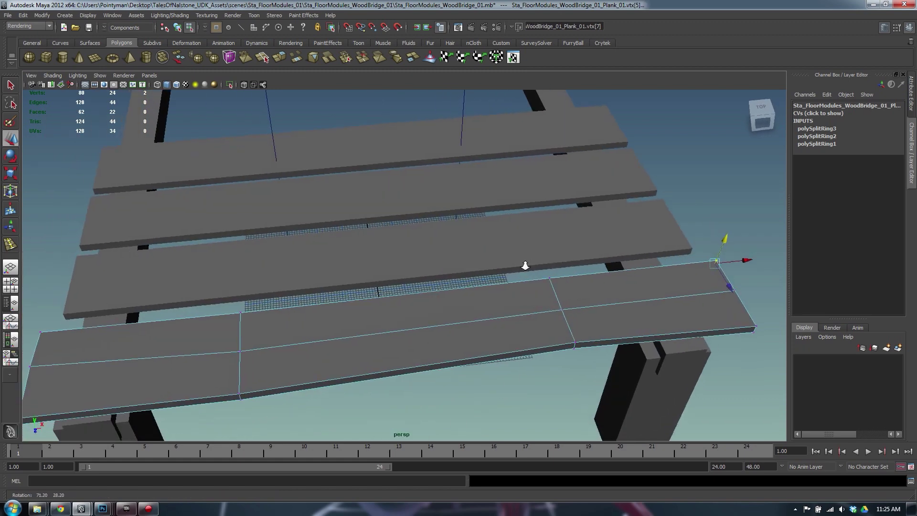
alt+right_drag(524, 266, 415, 257)
alt+drag(416, 257, 472, 272)
drag(577, 271, 574, 271)
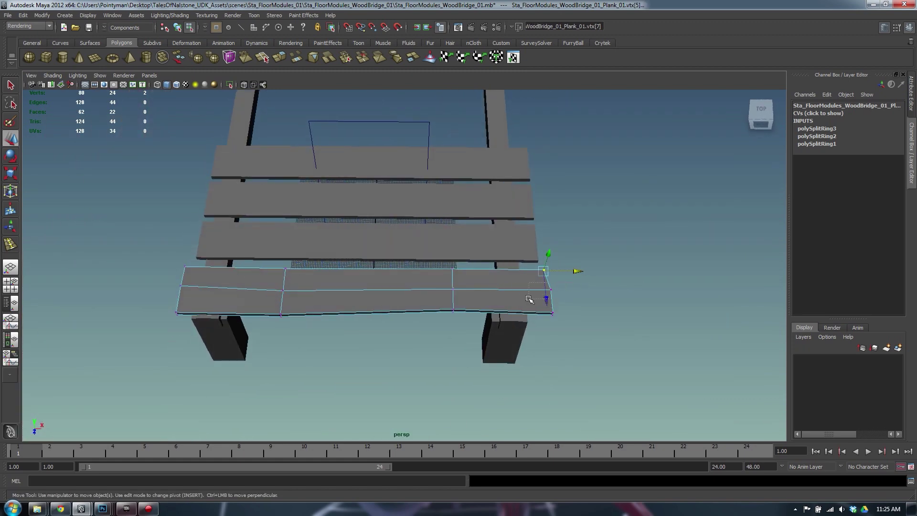
drag(537, 300, 548, 283)
click(414, 284)
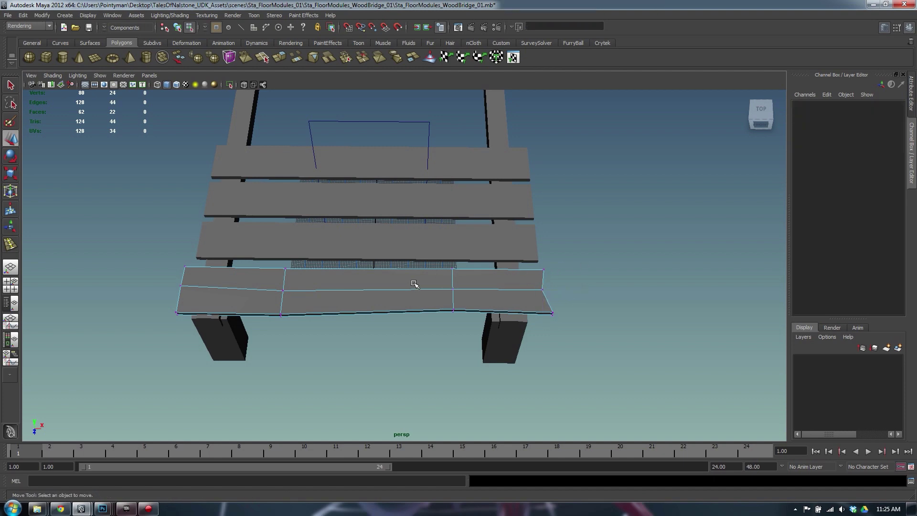
Adjust the centre vertices at the first plank's crosswise loop on the trimmed end's side.
drag(471, 299, 440, 280)
alt+drag(510, 290, 400, 266)
alt+right_drag(399, 266, 473, 315)
alt+drag(473, 315, 476, 281)
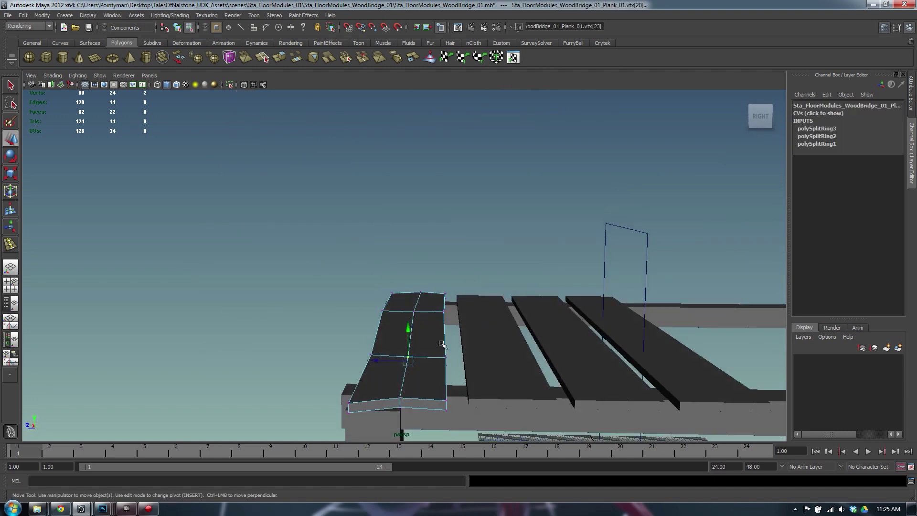
drag(457, 372, 467, 299)
Insert two crosswise edge loops across the second plank with the Insert Edge Loop Tool.
key(F8)
click(444, 274)
shift+right_click(420, 218)
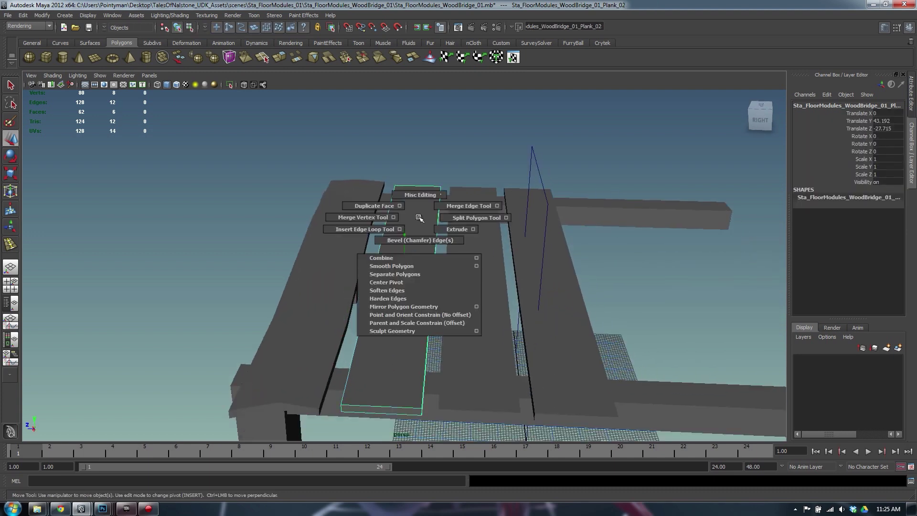
shift+right_drag(419, 218, 367, 233)
alt+drag(388, 213, 434, 289)
drag(365, 292, 365, 292)
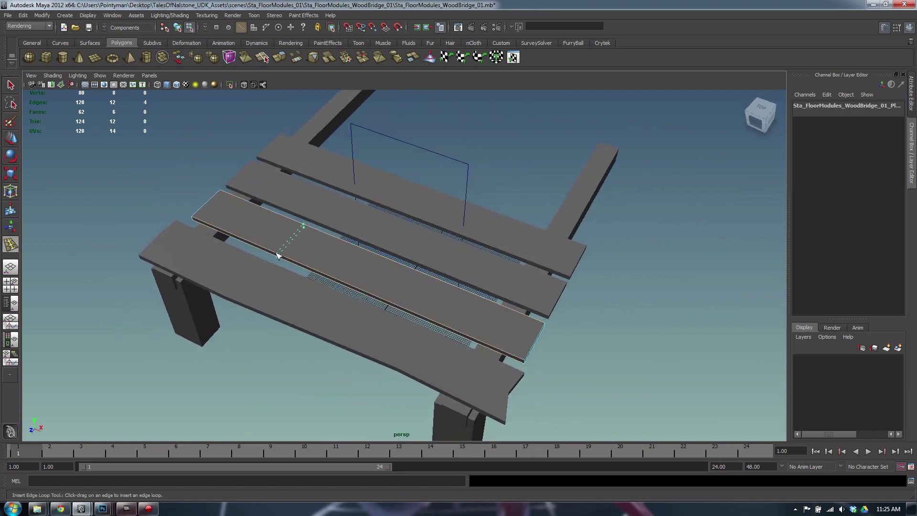
drag(279, 256, 279, 256)
Shift the second plank's two crosswise edge loops sideways and scale the far loop vertically.
mouse_move(414, 304)
mouse_down()
mouse_move(420, 281)
mouse_move(407, 311)
mouse_up()
click(423, 311)
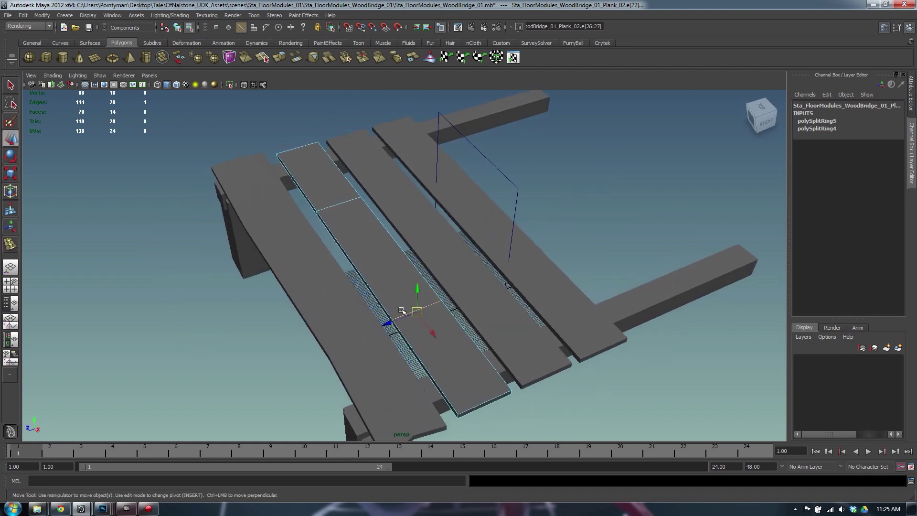
click(312, 210)
click(311, 214)
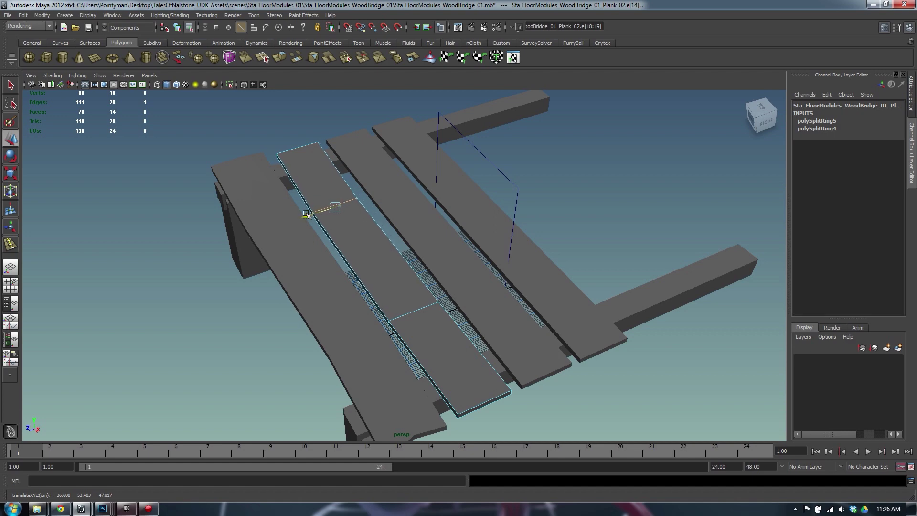
key(r)
drag(288, 219, 444, 181)
alt+drag(272, 280, 243, 254)
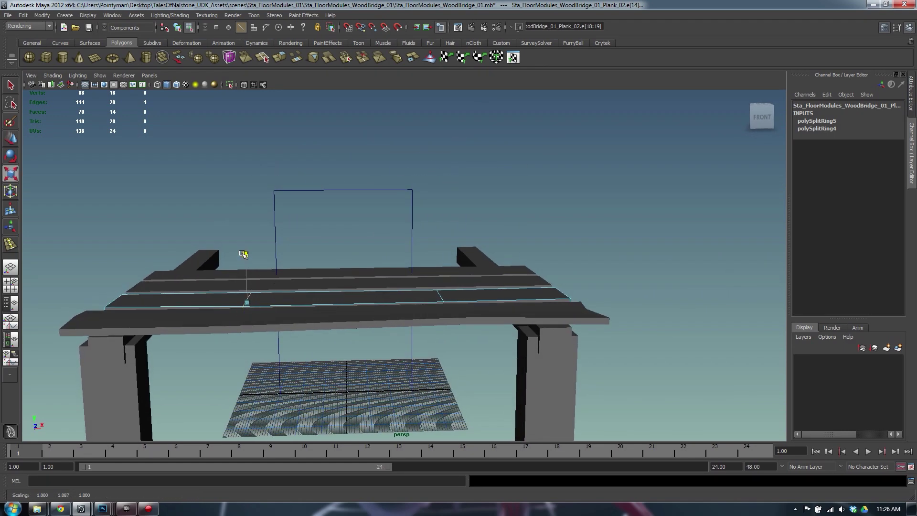
Raise the four vertices at one end of the second plank slightly.
alt+drag(444, 303, 344, 296)
right_drag(110, 305, 67, 306)
drag(85, 289, 213, 352)
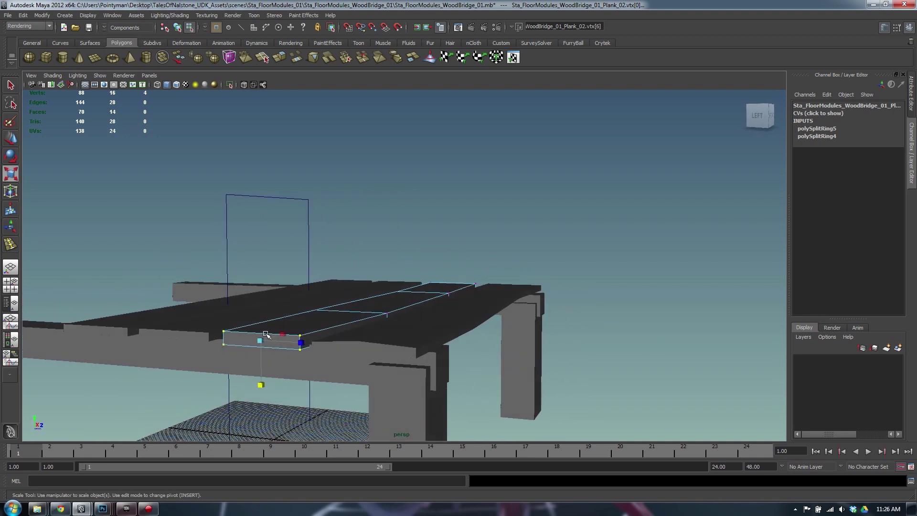
key(w)
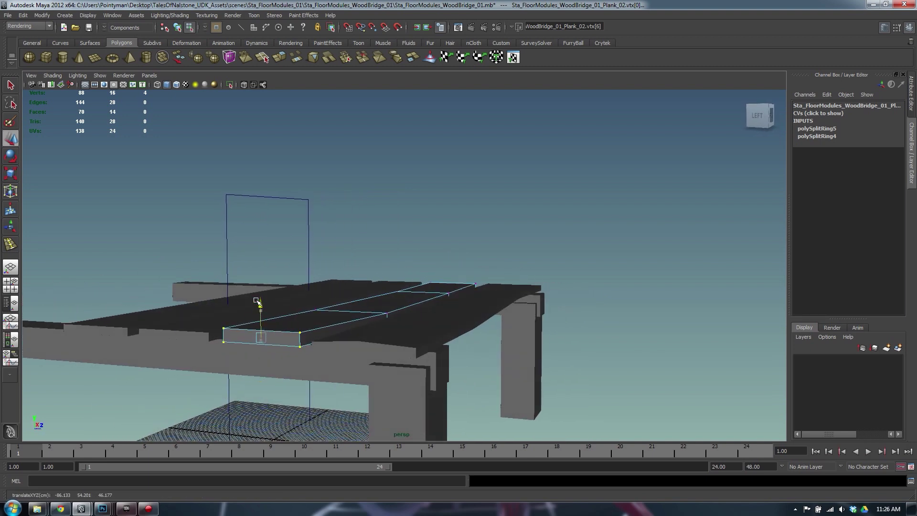
alt+drag(262, 304, 444, 262)
Select all vertices of the four planks, scale them vertically to thicken the planks, and adjust their height.
shift+click(423, 280)
shift+click(326, 314)
shift+click(358, 282)
alt+drag(358, 282, 384, 284)
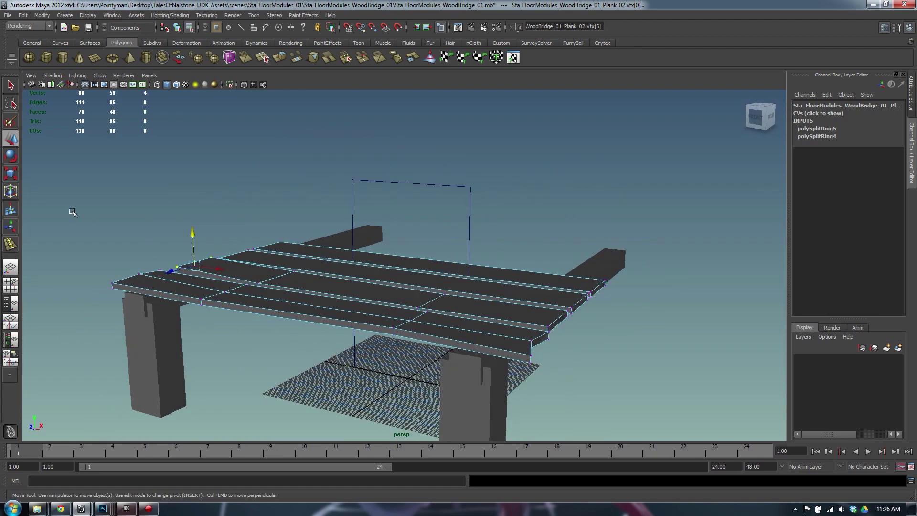
drag(73, 213, 744, 440)
key(r)
drag(366, 325, 366, 341)
key(w)
drag(364, 253, 424, 268)
key(r)
key(w)
Adjust the heights of the first plank's lower outer vertices at the crosswise loop and at the near corner.
click(414, 268)
click(342, 314)
drag(342, 280, 339, 281)
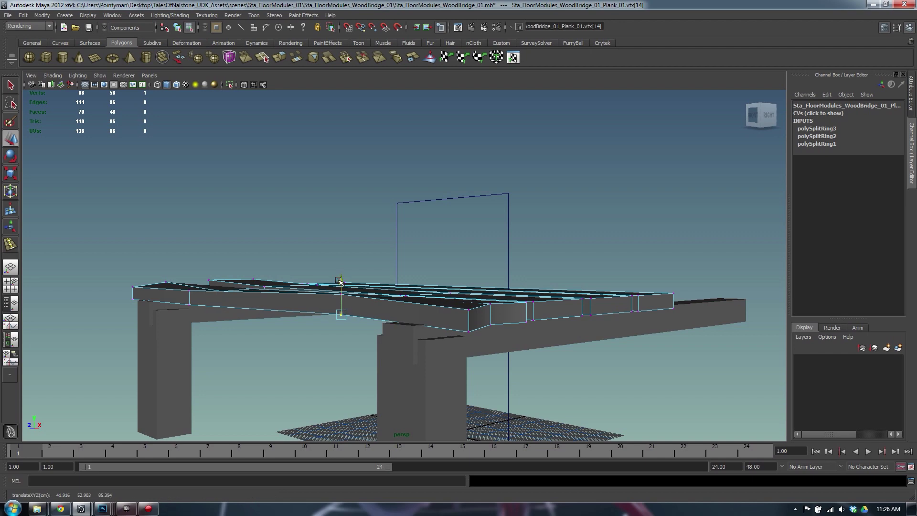
click(469, 330)
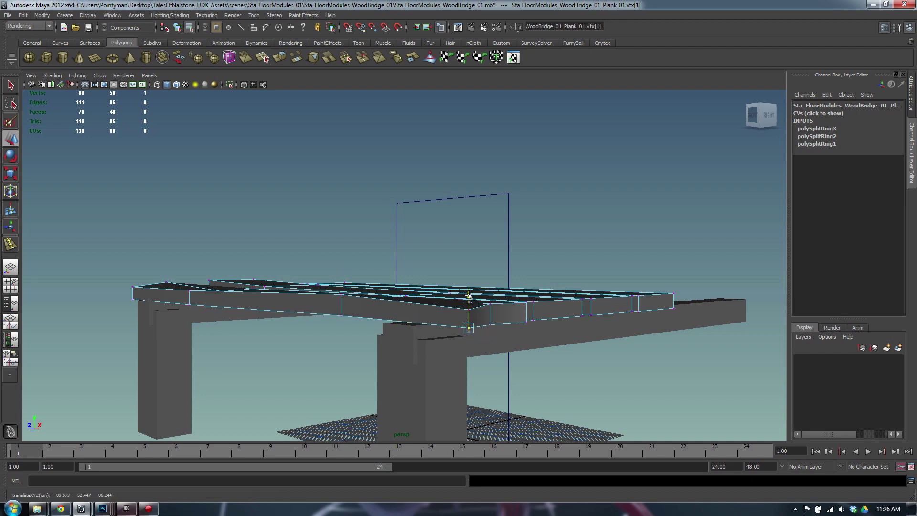
alt+drag(468, 296, 436, 316)
Shift the second plank's inner vertex pair at the near crosswise loop sideways and raise the opposite top vertex.
alt+drag(436, 317, 390, 309)
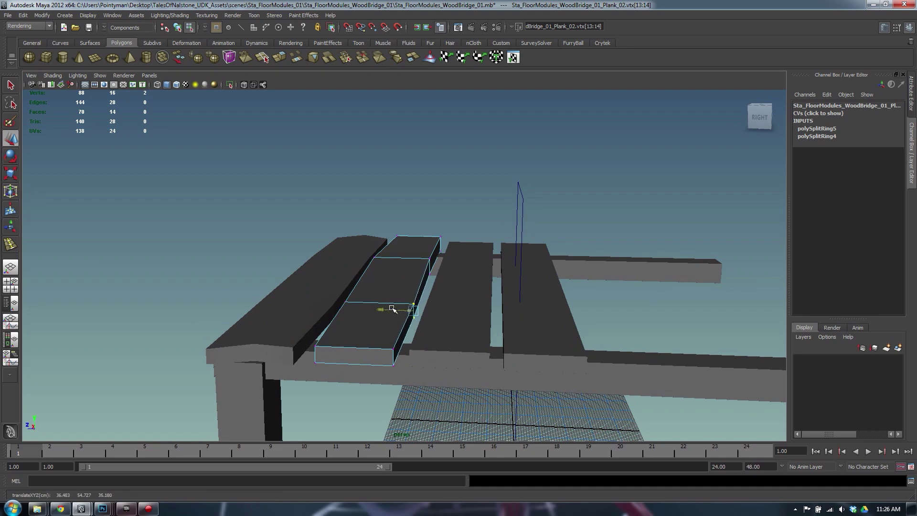
click(345, 299)
drag(345, 286, 344, 268)
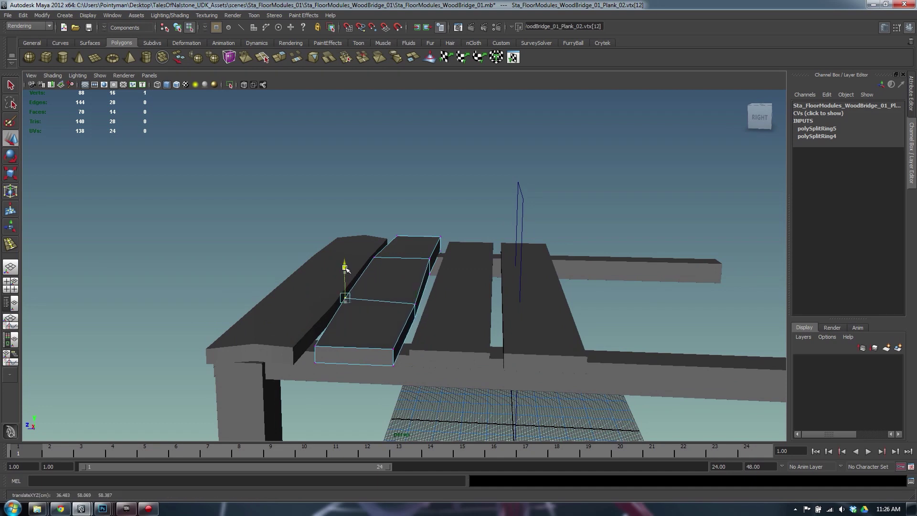
Lower the outer top corner at the second plank's near end and adjust the height of the inner top corner.
click(314, 352)
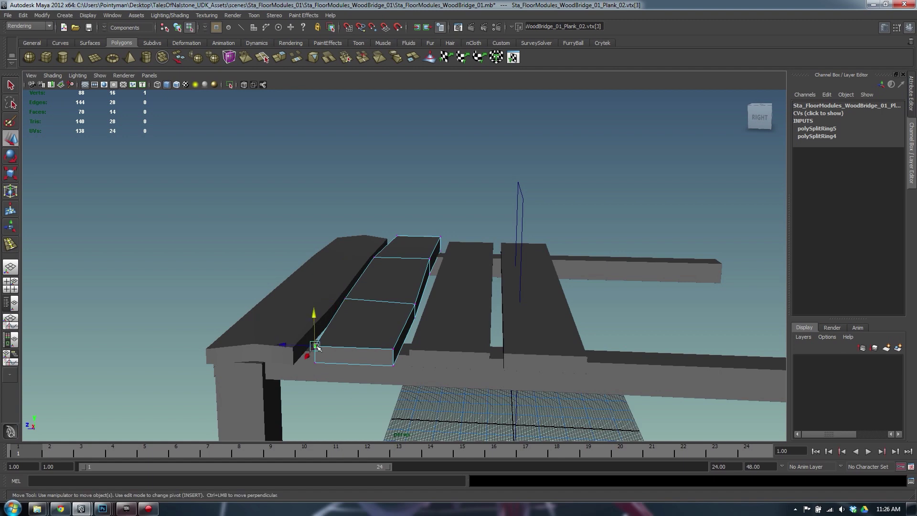
drag(313, 330, 311, 322)
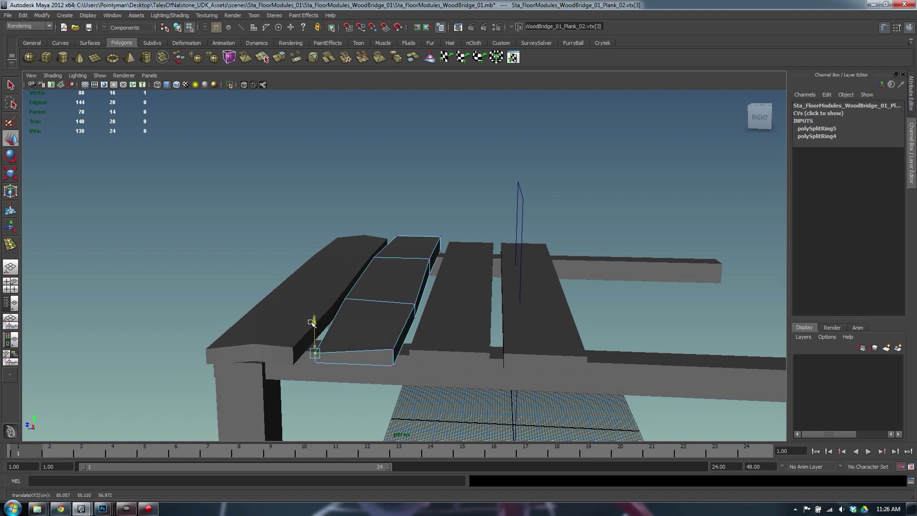
click(390, 349)
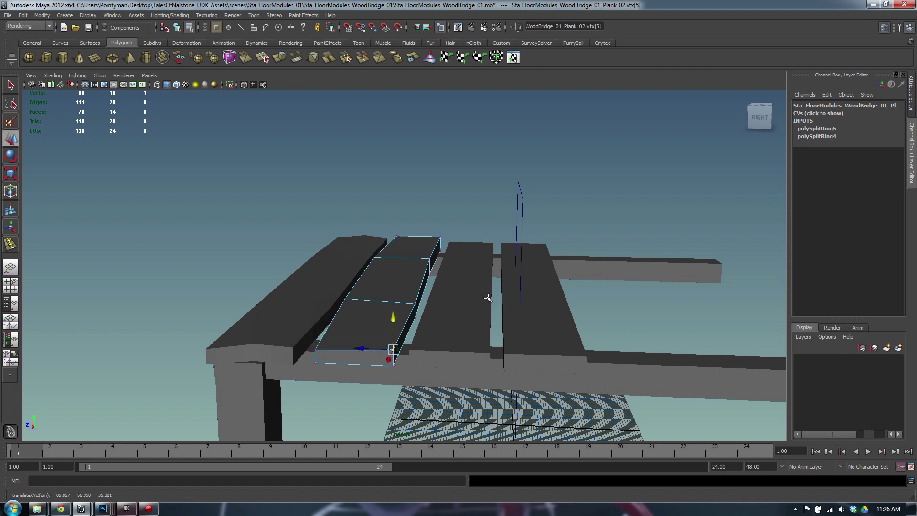
mouse_move(487, 297)
alt+mouse_down()
mouse_move(376, 301)
mouse_move(526, 337)
mouse_move(512, 354)
mouse_move(490, 293)
alt+mouse_up()
click(393, 342)
Adjust the height of the outer top corner vertex at the second plank's opposite end.
alt+drag(392, 342, 390, 256)
click(482, 279)
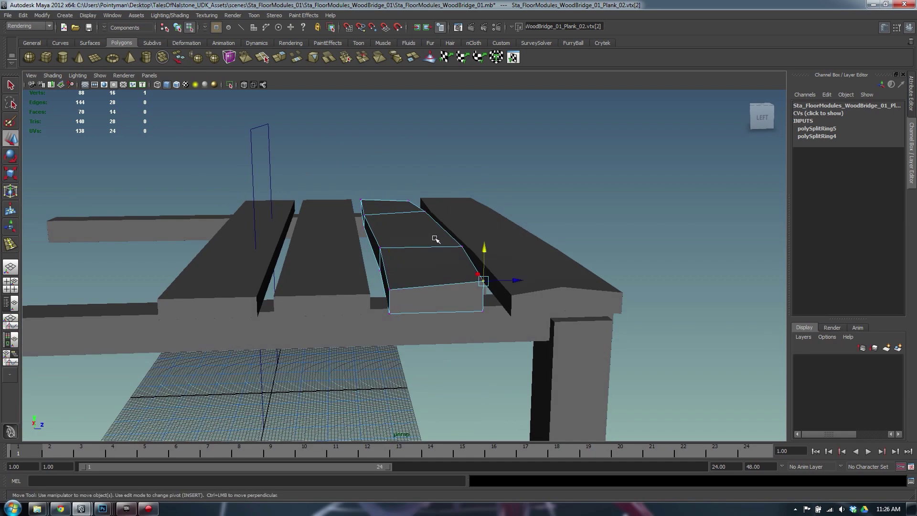
alt+drag(482, 280, 481, 241)
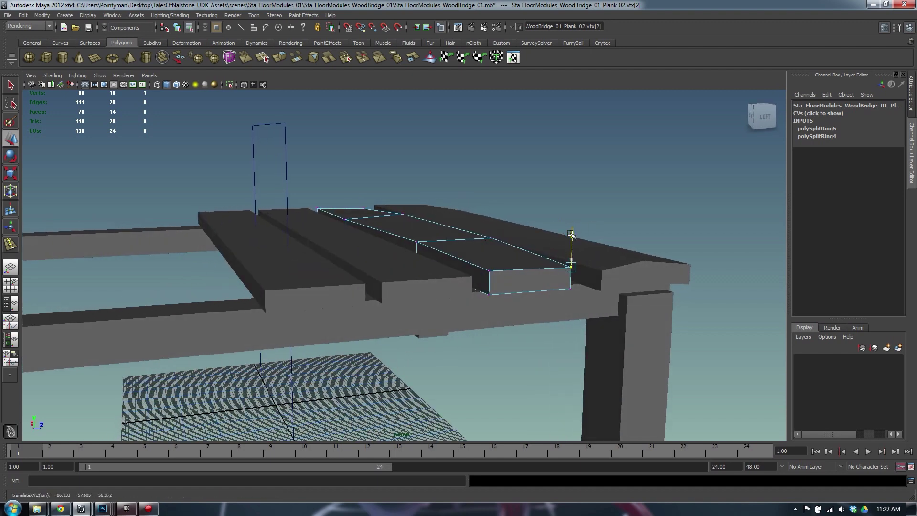
Insert a lengthwise edge loop along the middle of the second plank.
alt+drag(540, 239, 414, 268)
shift+right_drag(413, 268, 377, 279)
drag(400, 293, 423, 303)
alt+drag(424, 302, 422, 241)
Lower the centre vertices at the second plank's near end slightly to dent its profile.
key(w)
right_drag(415, 239, 374, 240)
middle_drag(419, 236, 427, 246)
key(ctrl+z)
alt+drag(427, 245, 420, 301)
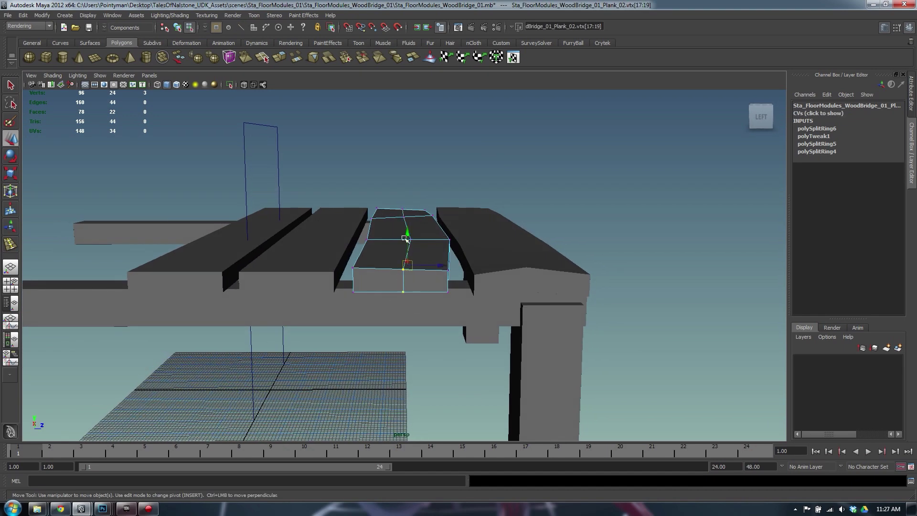
drag(407, 231, 407, 235)
Adjust the second plank's centre vertices at the crosswise loop and the centre vertex pair at its opposite end.
alt+drag(432, 203, 443, 253)
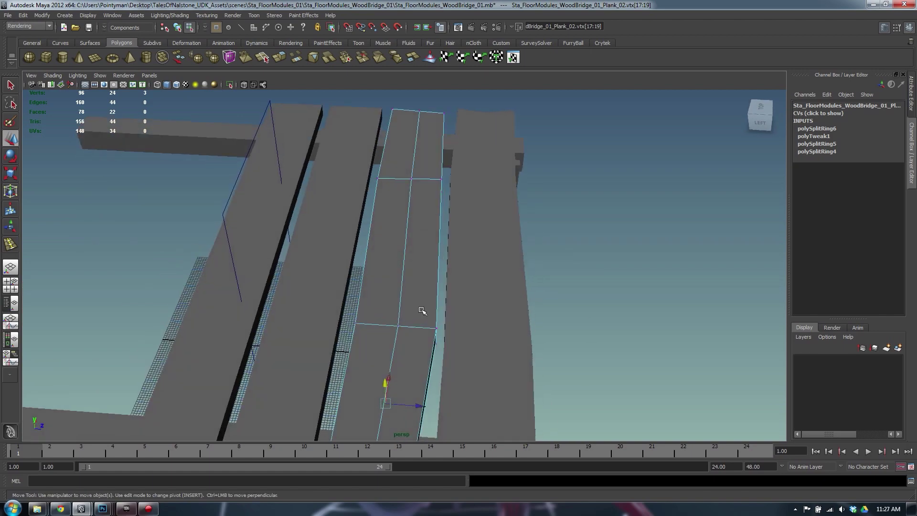
drag(422, 311, 384, 356)
alt+drag(390, 348, 502, 299)
click(417, 237)
click(411, 351)
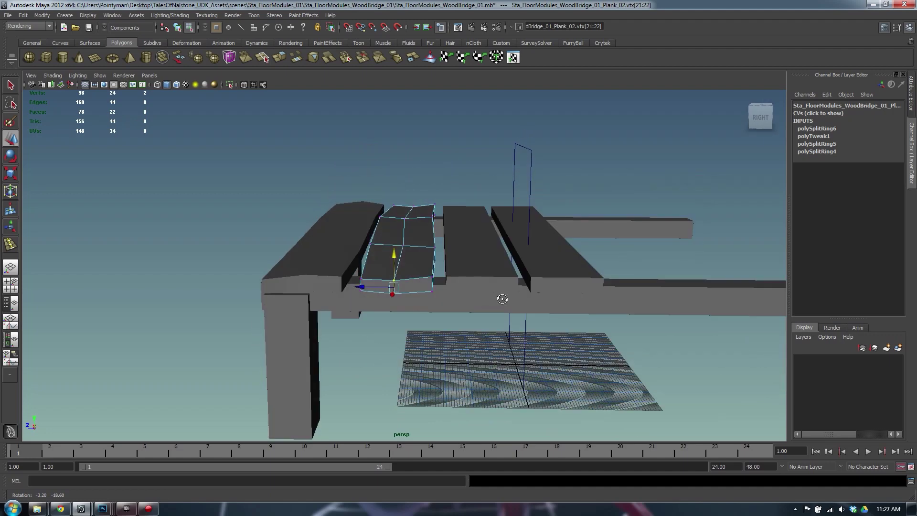
Insert two crosswise edge loops and one lengthwise edge loop in the third plank.
alt+middle_drag(497, 268, 417, 299)
alt+right_drag(416, 298, 433, 310)
alt+drag(433, 310, 434, 317)
shift+right_drag(415, 257, 379, 266)
alt+drag(406, 256, 479, 278)
drag(293, 263, 329, 245)
alt+drag(497, 254, 522, 246)
Adjust the height of the centre vertex pair at the third plank's near end and scale the outer corner pair vertically.
key(w)
right_drag(394, 265, 412, 268)
drag(412, 268, 596, 355)
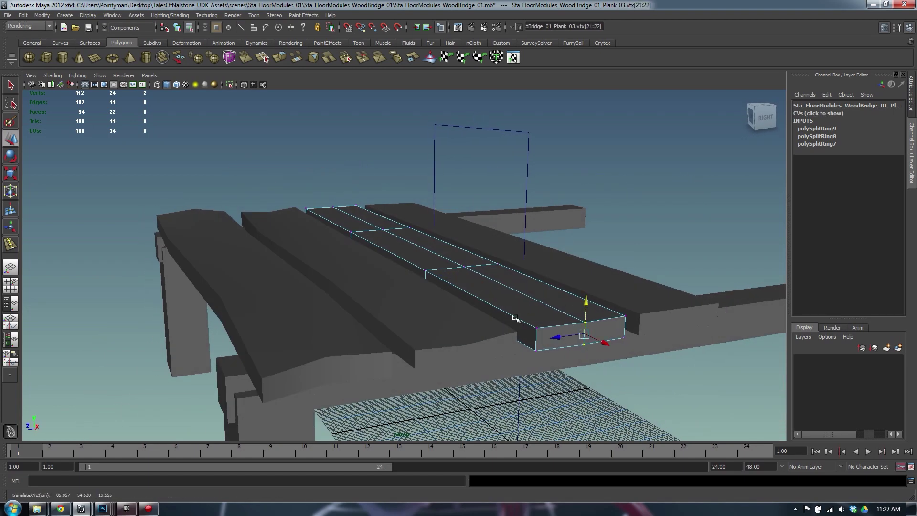
drag(514, 317, 547, 368)
drag(535, 304, 536, 303)
key(r)
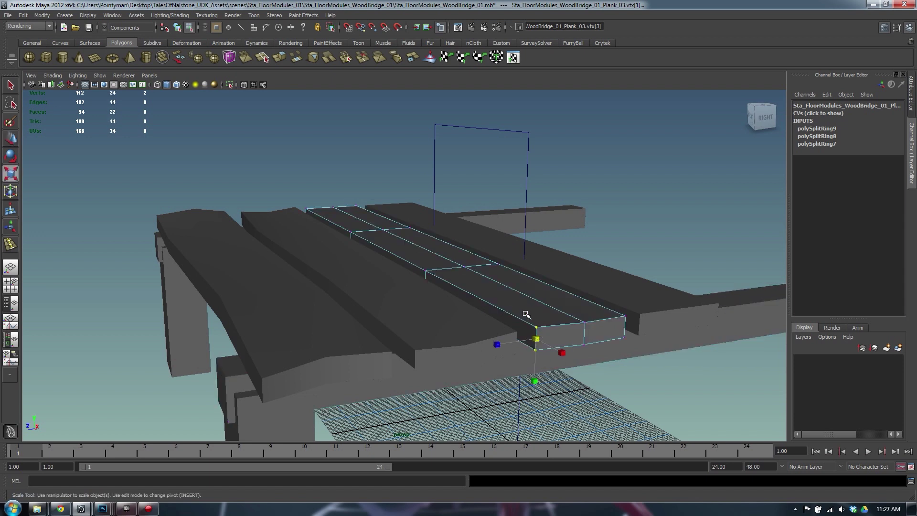
drag(539, 354, 512, 312)
Scale the inner corner vertex pair at the third plank's near end vertically and shift it outward along X.
key(w)
drag(479, 287, 515, 339)
key(r)
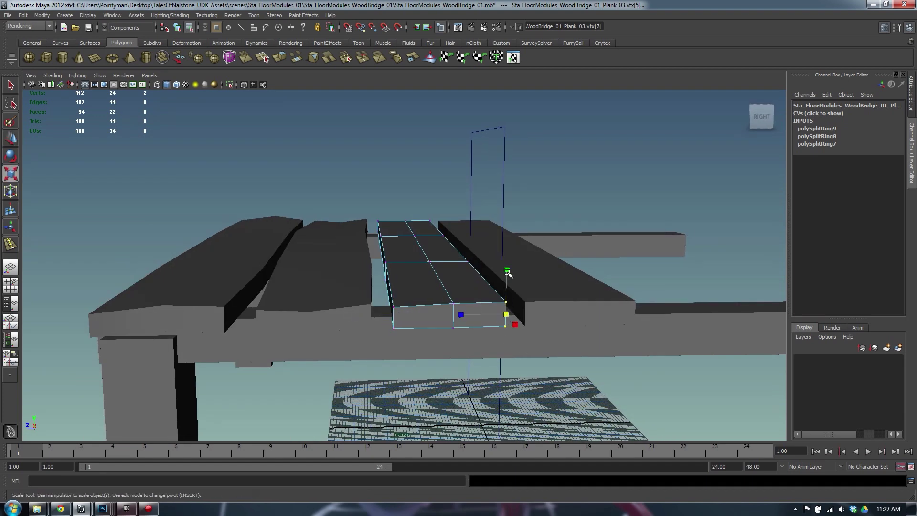
alt+drag(508, 272, 614, 379)
key(w)
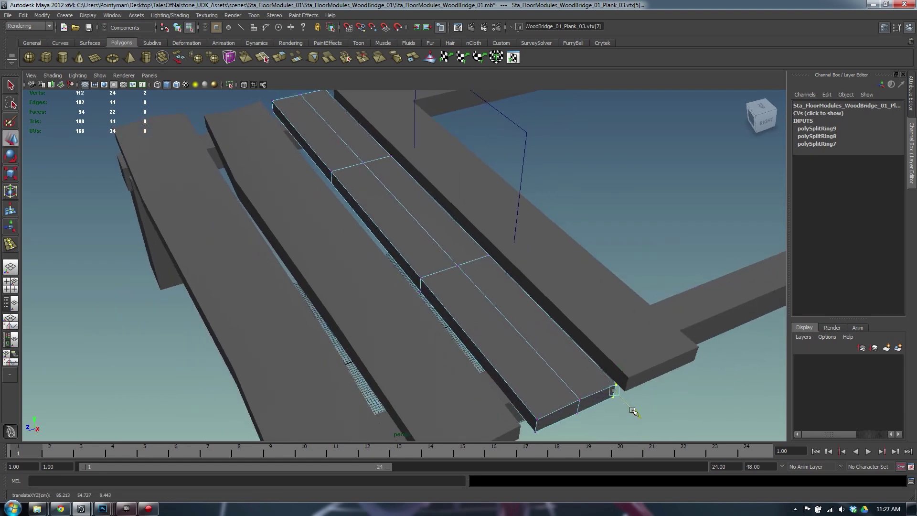
Shift vertex pairs at the third plank's crosswise loops sideways to bend its long edges.
alt+drag(479, 298, 432, 310)
mouse_move(433, 306)
alt+mouse_down()
mouse_move(466, 311)
mouse_move(437, 309)
alt+mouse_up()
drag(364, 283, 434, 325)
drag(372, 304, 420, 296)
alt+drag(425, 305, 357, 201)
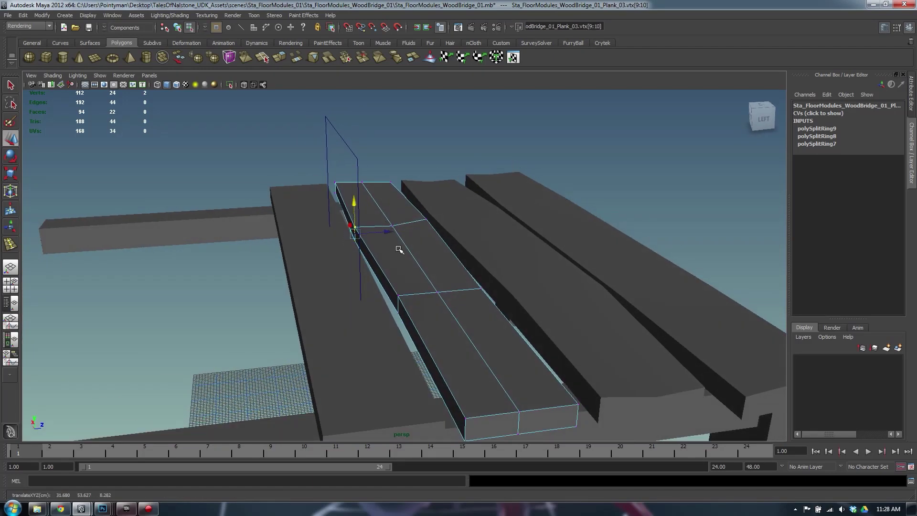
Scale the outer vertex pair at the third plank's near crosswise loop vertically to vary its thickness.
alt+drag(399, 249, 467, 313)
click(460, 345)
key(ctrl+z)
key(r)
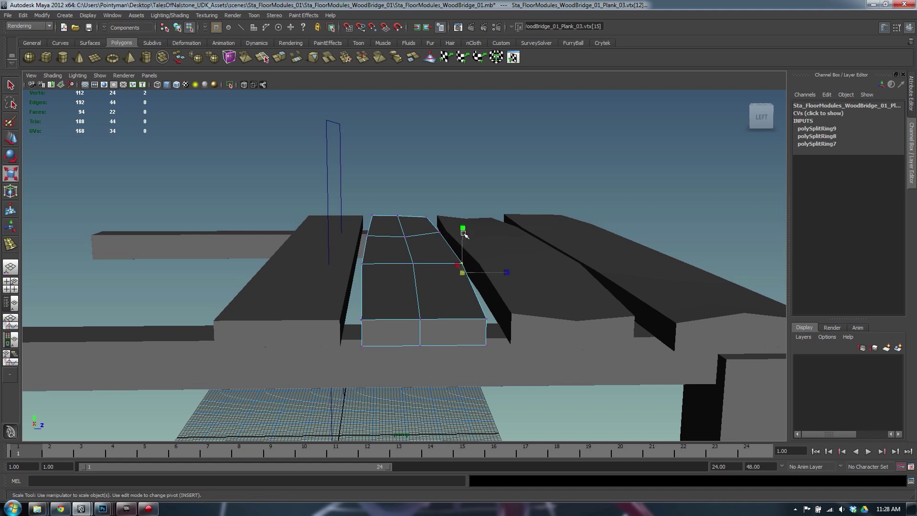
alt+drag(395, 298, 393, 295)
Raise the centre vertex pair at the third plank's end, extend the end outward along X, and offset the centre pair.
alt+drag(421, 338, 403, 272)
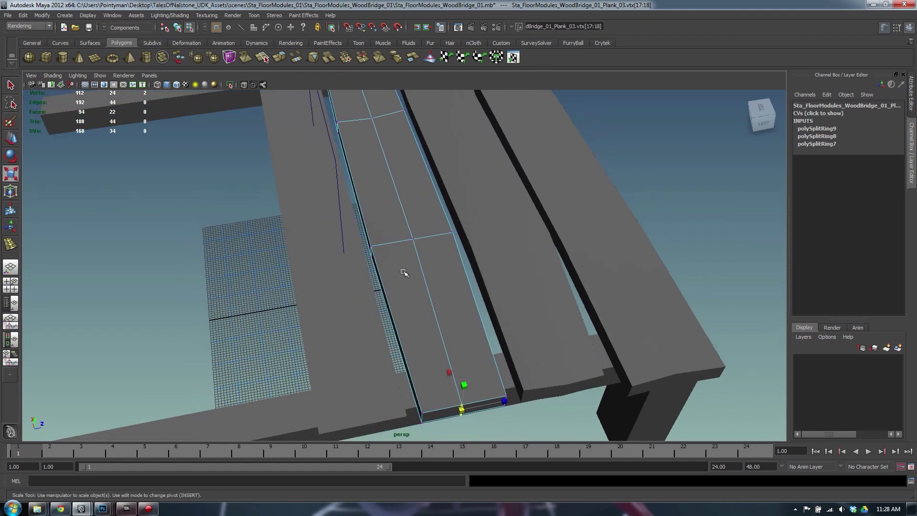
key(w)
drag(453, 382, 529, 451)
drag(410, 379, 533, 450)
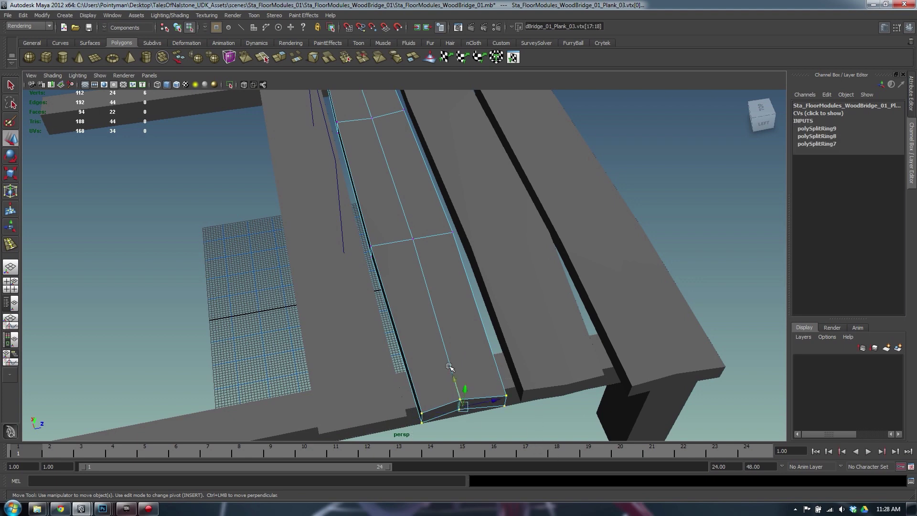
drag(455, 379, 479, 423)
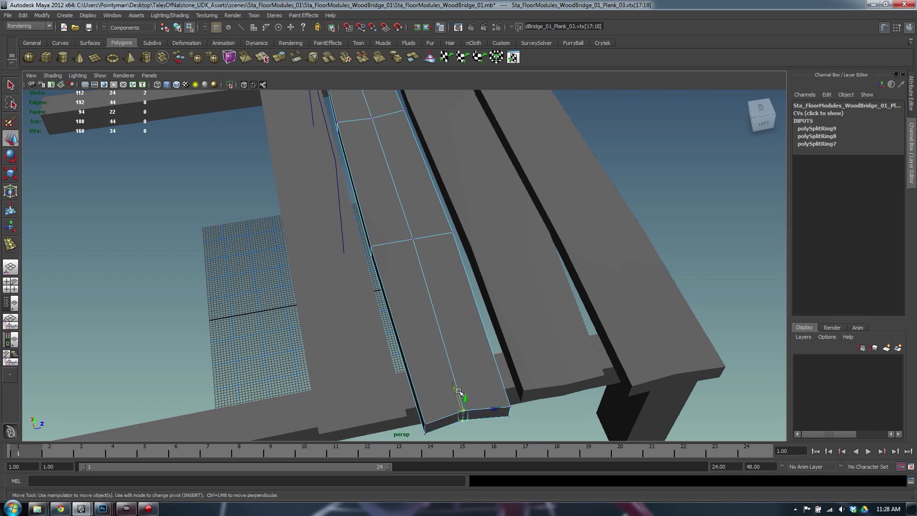
Inspect the third plank's reshaped ends and long edges from both sides of the bridge.
alt+drag(454, 385, 392, 339)
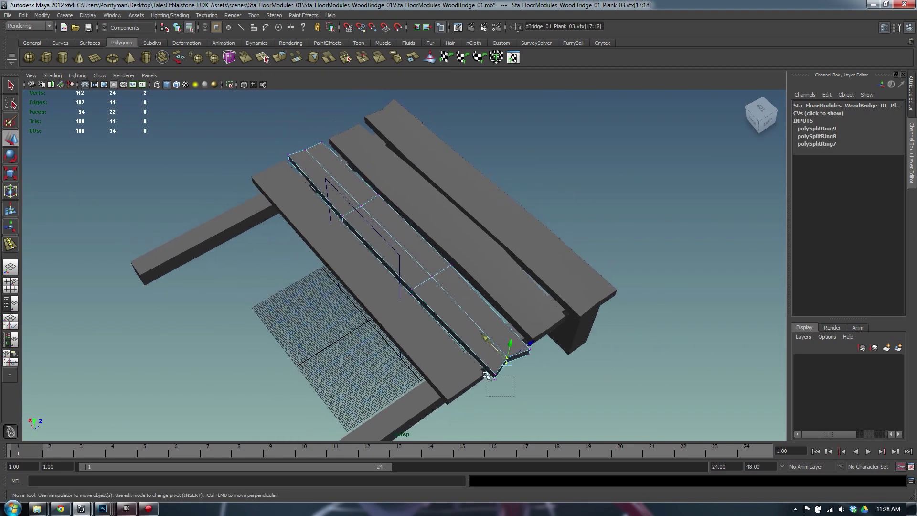
drag(485, 374, 478, 363)
alt+drag(478, 364, 533, 379)
click(530, 382)
key(ctrl+z)
click(577, 402)
alt+drag(357, 216, 473, 161)
click(529, 208)
alt+drag(500, 236, 515, 251)
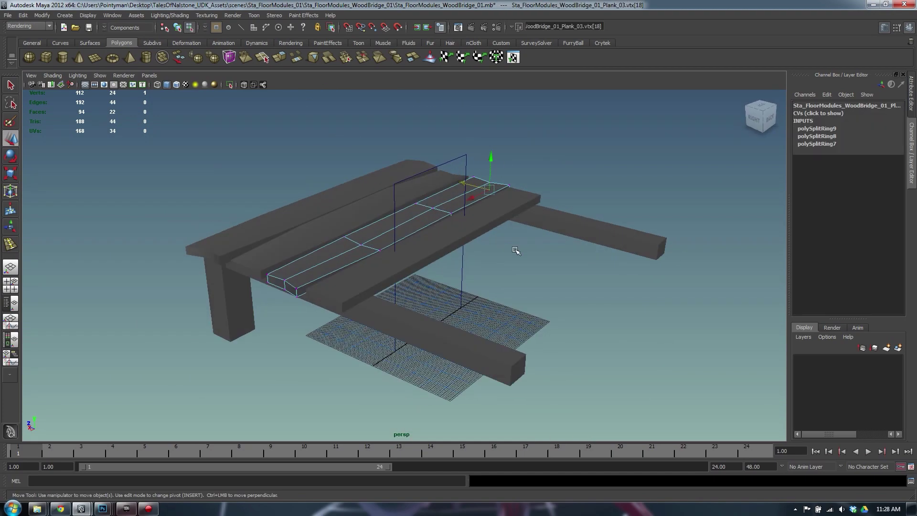
Insert two crosswise edge loops into the fourth plank, dividing its length into three sections.
alt+drag(361, 293, 382, 290)
alt+right_drag(420, 249, 401, 240)
alt+drag(520, 167, 480, 198)
click(426, 234)
alt+drag(426, 234, 473, 256)
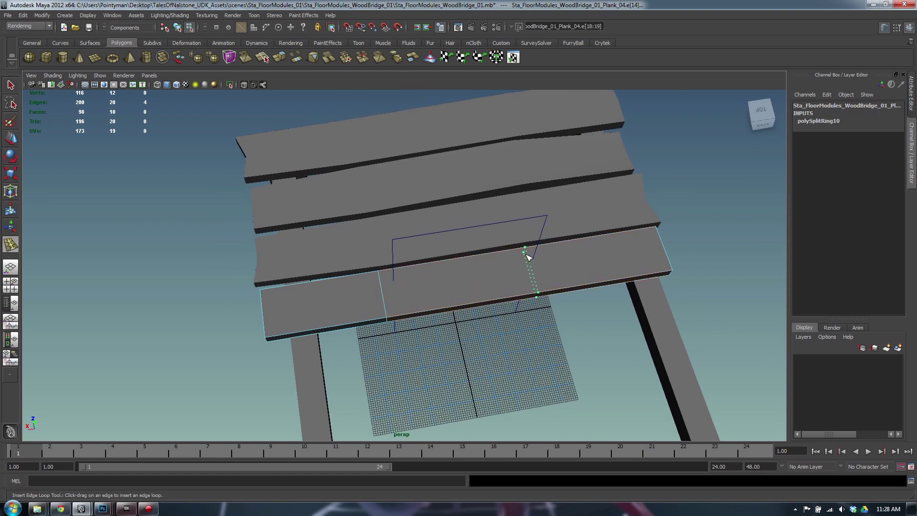
click(528, 258)
key(w)
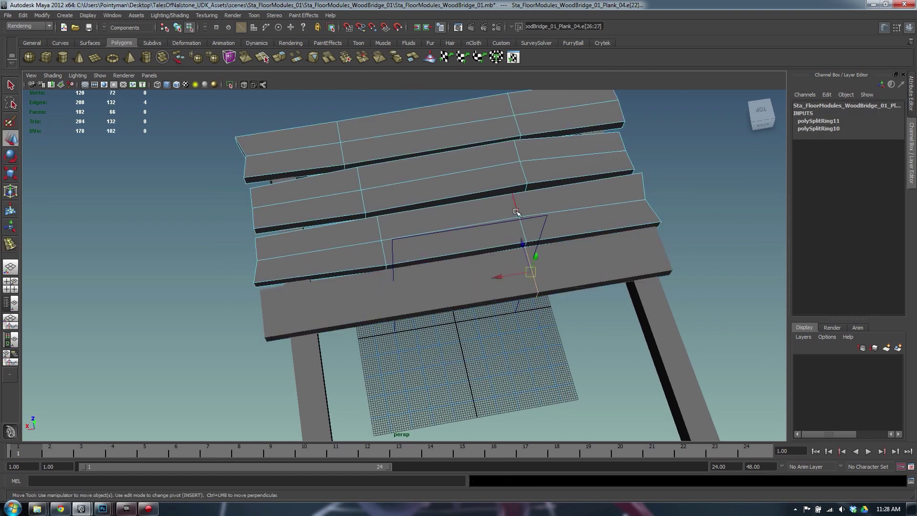
shift+click(454, 299)
click(523, 356)
Insert a lengthwise edge loop along the middle of the fourth plank.
alt+drag(388, 303, 484, 217)
shift+right_drag(485, 218, 467, 221)
drag(482, 215, 478, 212)
key(w)
Shift the outer vertex pair at the fourth plank's near crosswise loop sideways, and offset the near end's outer and centre vertex pairs.
right_drag(475, 211, 440, 211)
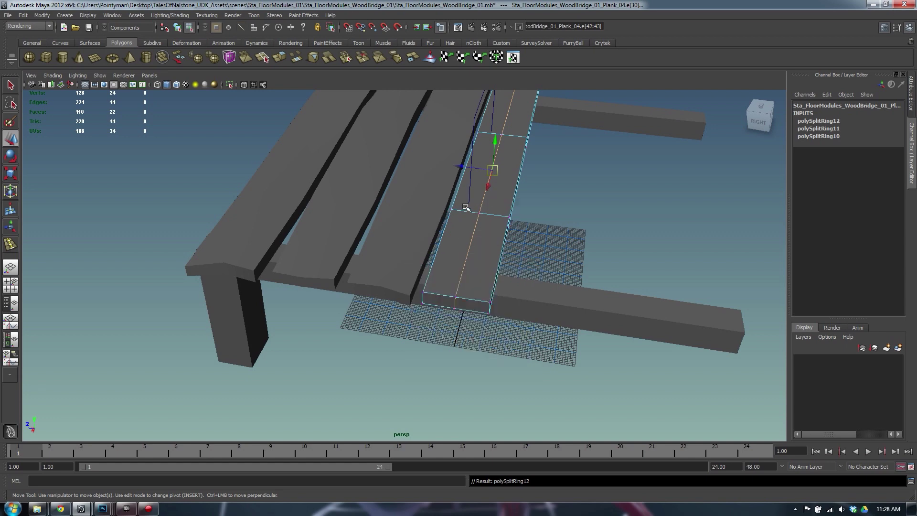
drag(467, 206, 484, 245)
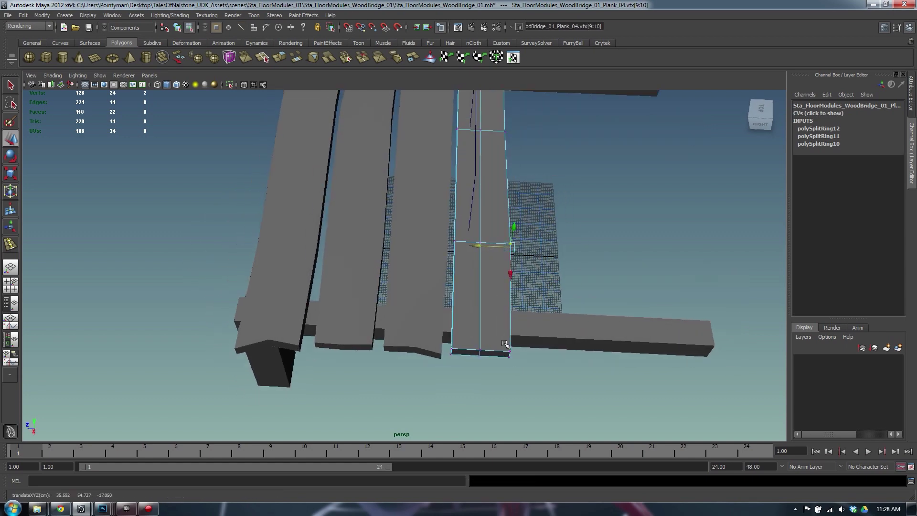
drag(504, 343, 518, 363)
drag(465, 334, 481, 382)
Extend the fourth plank's opposite outer corner outward along X and shift the outer vertex pair at the neighbouring crosswise loop sideways.
drag(445, 336, 688, 328)
mouse_move(656, 301)
mouse_down()
mouse_move(654, 338)
mouse_move(660, 315)
mouse_up()
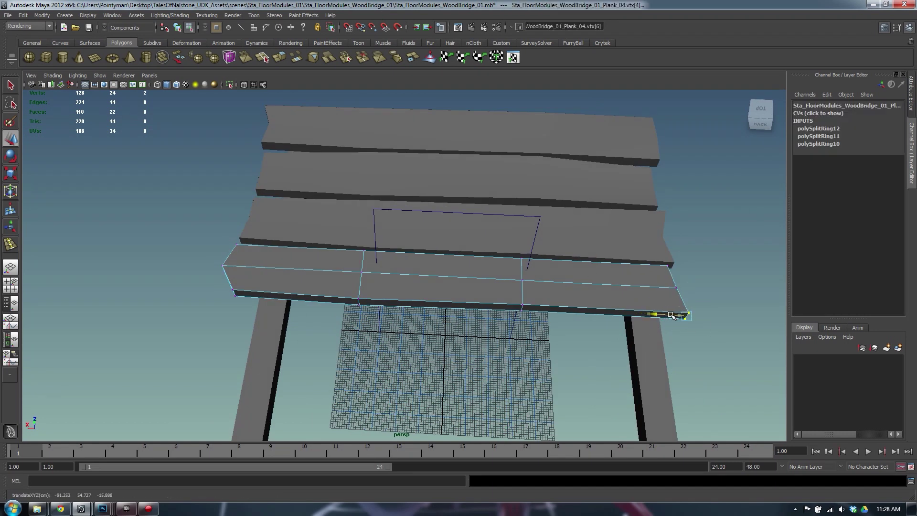
drag(509, 292, 436, 265)
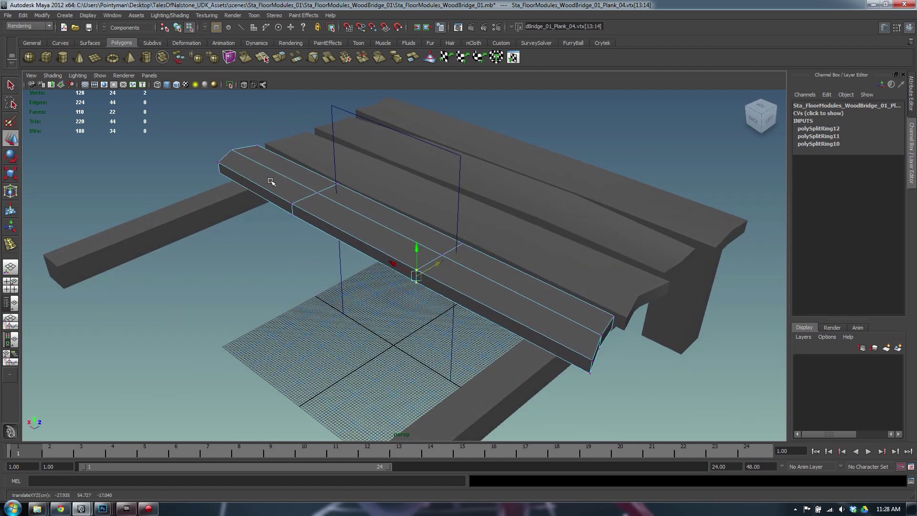
Shift the outer-edge vertices of one cross loop on Plank_04 inward and raise vertices on its top surface.
drag(271, 181, 301, 219)
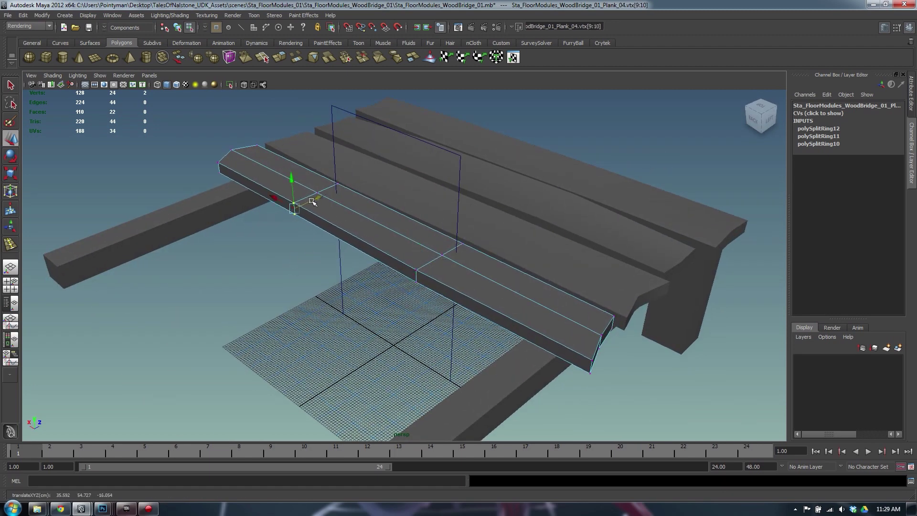
key(r)
drag(290, 168, 328, 201)
key(w)
alt+drag(358, 205, 312, 182)
drag(352, 153, 349, 137)
alt+drag(351, 140, 404, 192)
Reposition the top vertices of Plank_04's other cross loop, lower its outer-edge pair slightly, and return to object selection.
drag(404, 202, 326, 242)
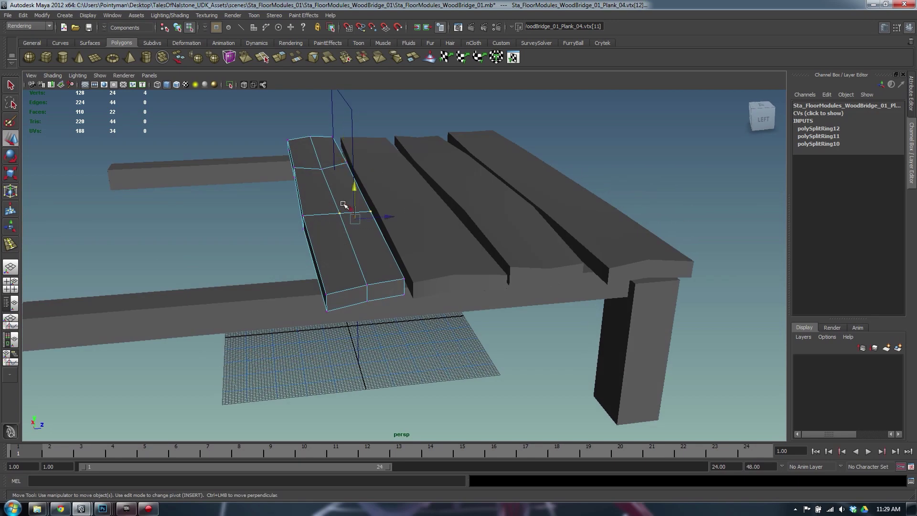
drag(353, 184, 382, 185)
drag(389, 185, 345, 214)
alt+drag(347, 211, 358, 156)
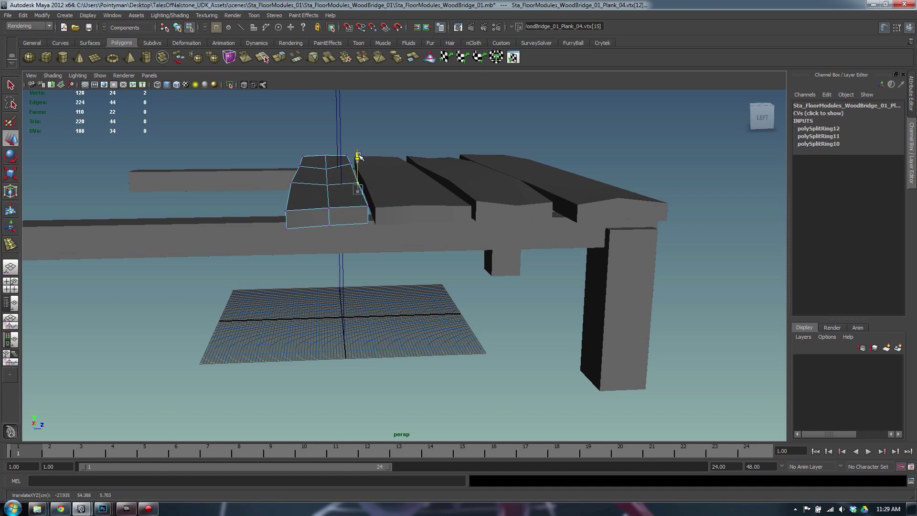
drag(289, 178, 331, 204)
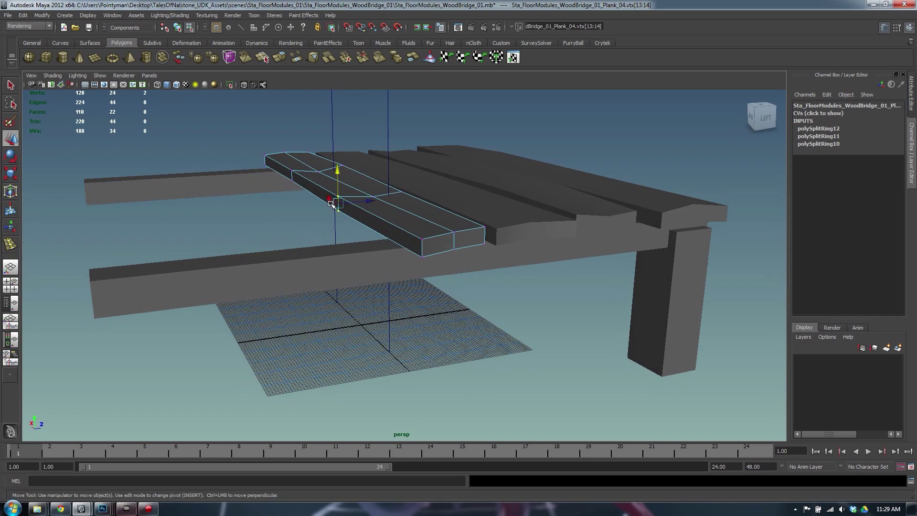
drag(336, 168, 337, 172)
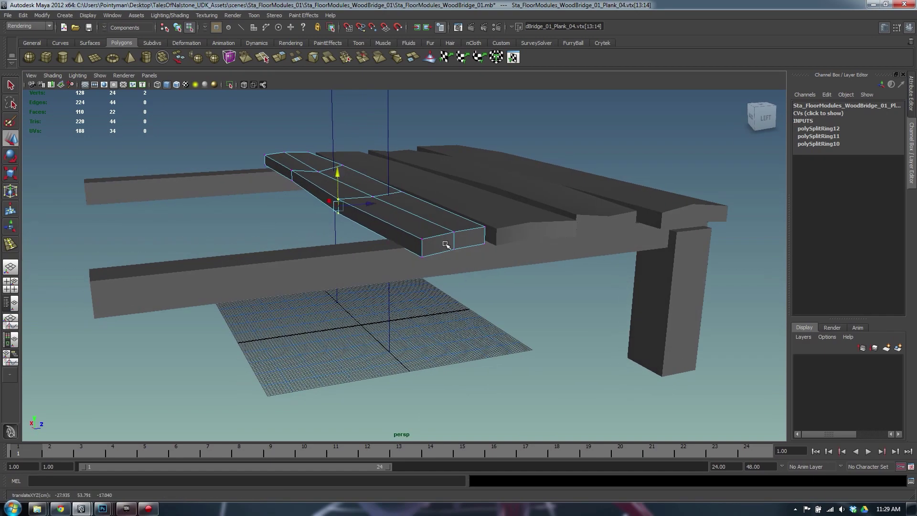
alt+drag(445, 244, 495, 293)
alt+right_drag(496, 293, 305, 214)
alt+drag(305, 215, 334, 219)
alt+right_drag(334, 219, 494, 215)
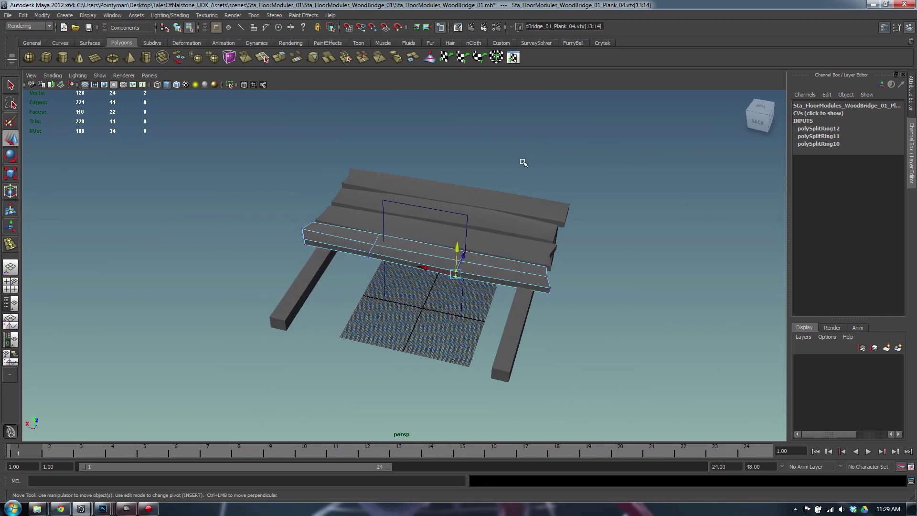
key(F8)
click(524, 162)
Delete the construction history of the bridge planks.
alt+drag(562, 207, 457, 230)
alt+drag(459, 223, 483, 225)
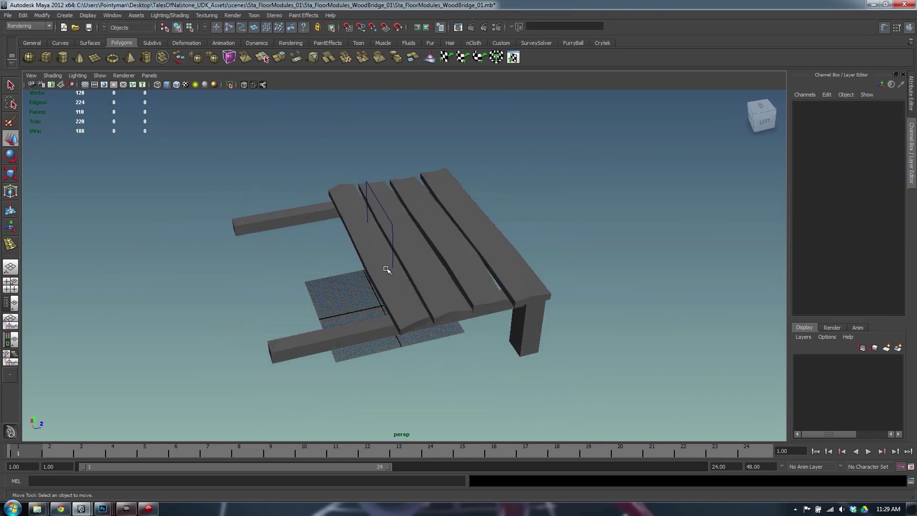
click(386, 268)
key(alt+shift+d)
click(429, 275)
key(alt+shift+d)
click(464, 260)
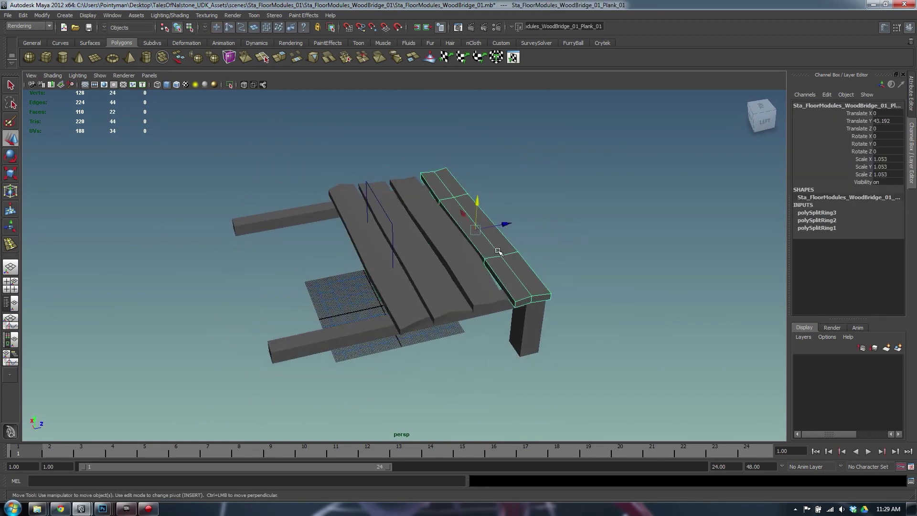
click(569, 246)
click(507, 267)
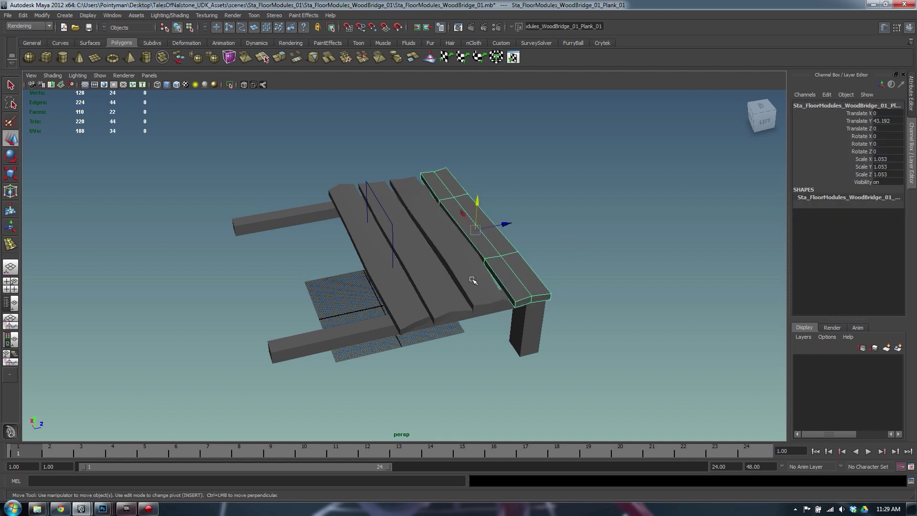
Examine the bridge planks by selecting them individually and together, then clear the selection.
alt+drag(472, 281, 368, 208)
click(540, 263)
click(381, 260)
click(387, 194)
click(405, 181)
drag(405, 180, 421, 208)
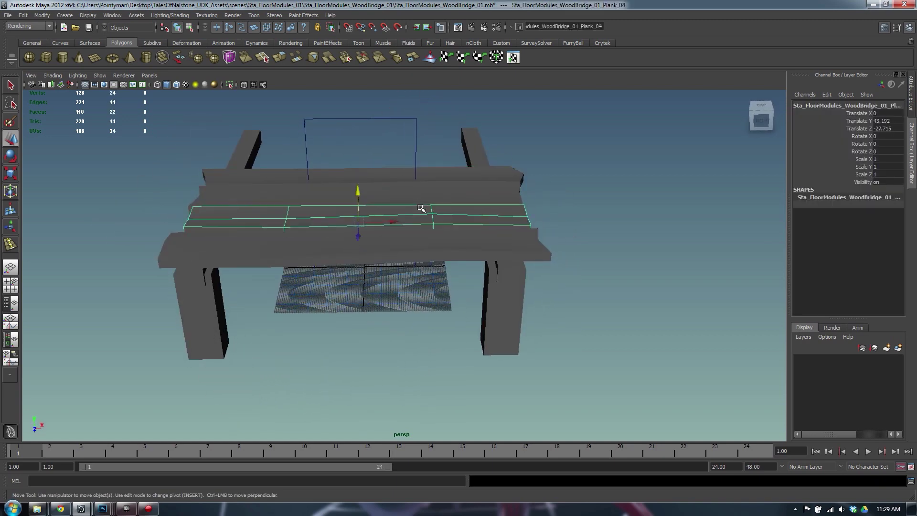
click(384, 245)
click(425, 211)
shift+click(432, 233)
shift+click(466, 180)
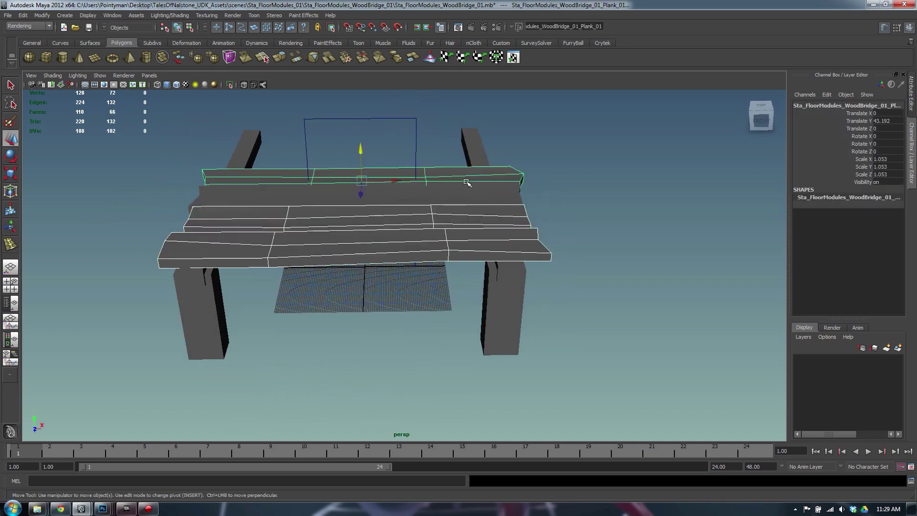
shift+click(462, 173)
shift+click(456, 187)
shift+click(441, 175)
alt+drag(424, 197, 497, 193)
click(229, 231)
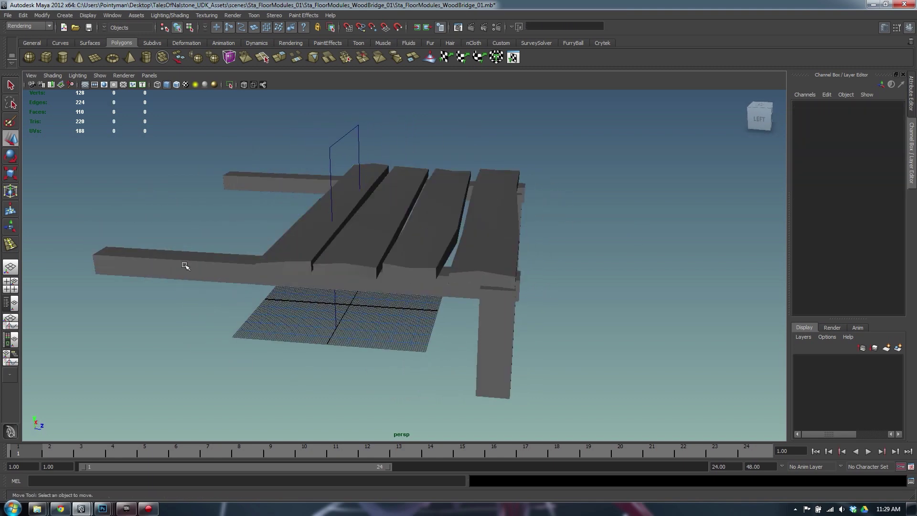
Insert two horizontal edge loops around each of the two support pillars, Pillar_01 and Pillar_02.
click(186, 267)
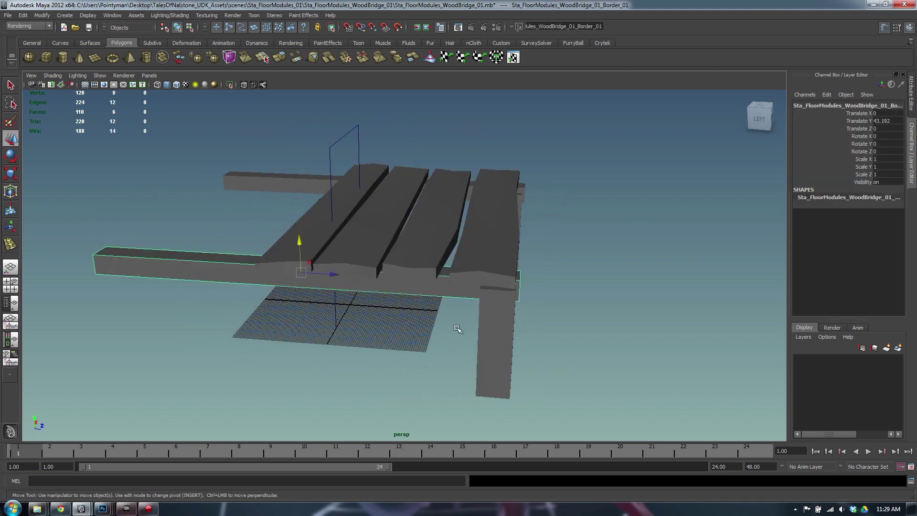
click(490, 329)
alt+drag(489, 328, 338, 241)
shift+right_click(364, 232)
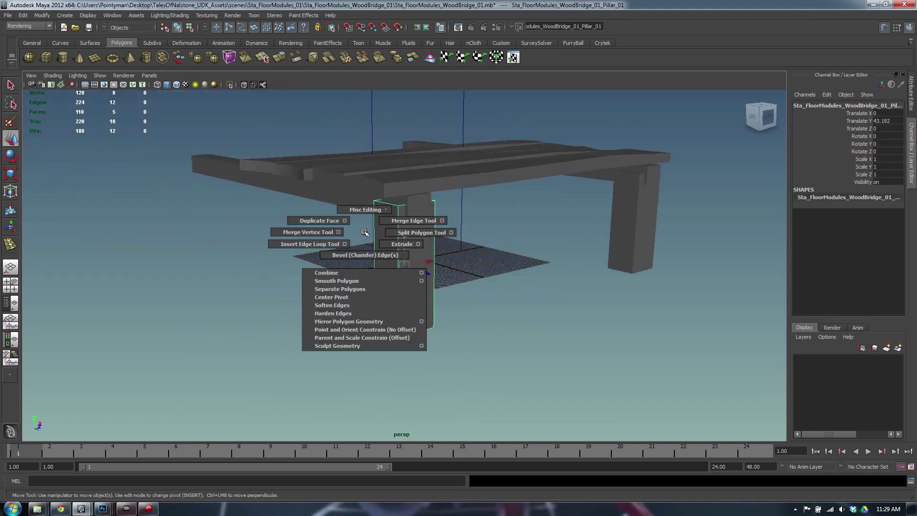
click(329, 243)
drag(400, 235, 401, 244)
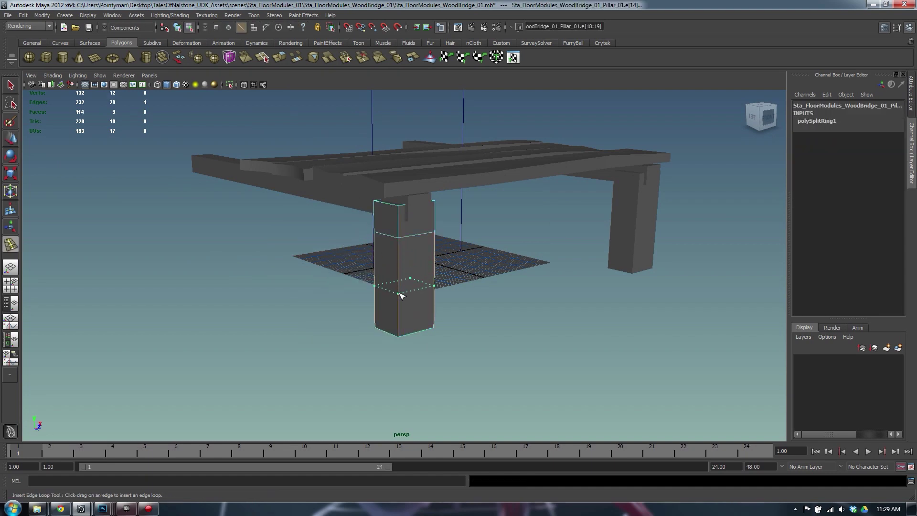
drag(400, 295, 610, 286)
click(615, 236)
click(614, 236)
Scale up the lower edge loop of both pillars and widen the base edges of Pillar_01.
key(r)
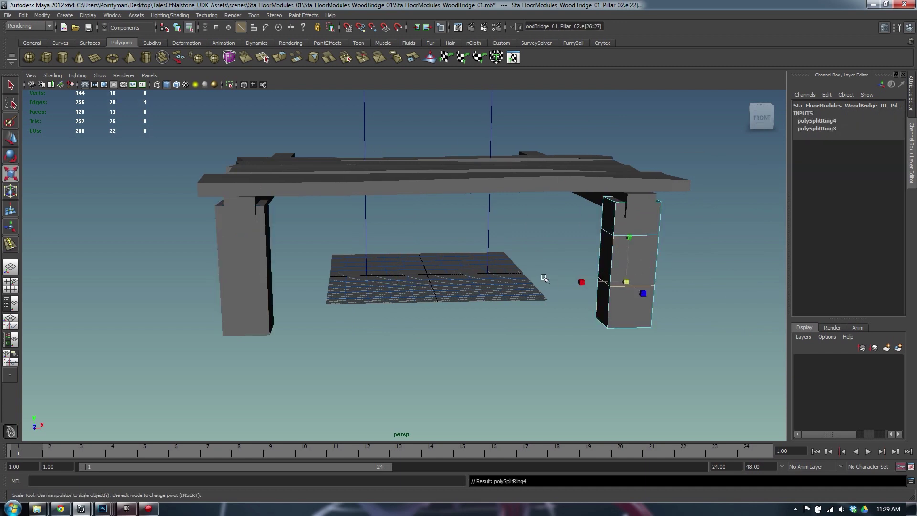
middle_drag(544, 278, 552, 272)
click(205, 283)
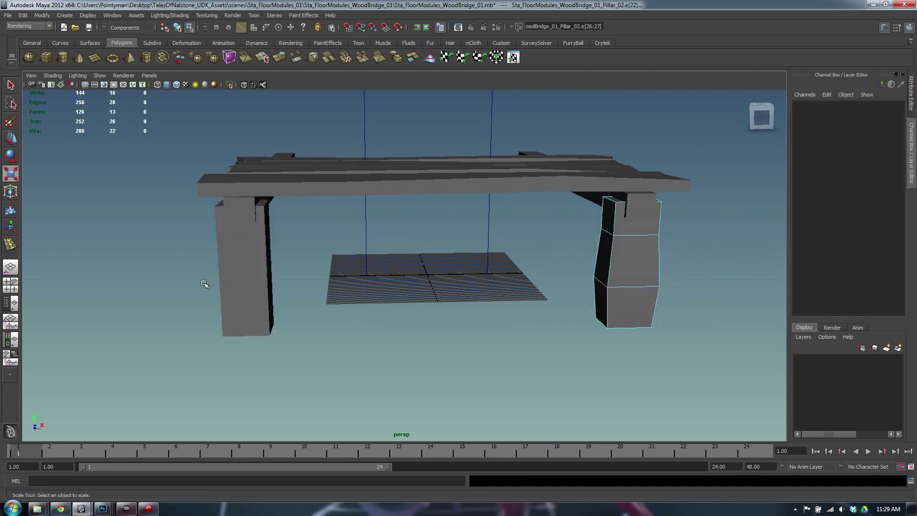
click(246, 275)
double_click(233, 297)
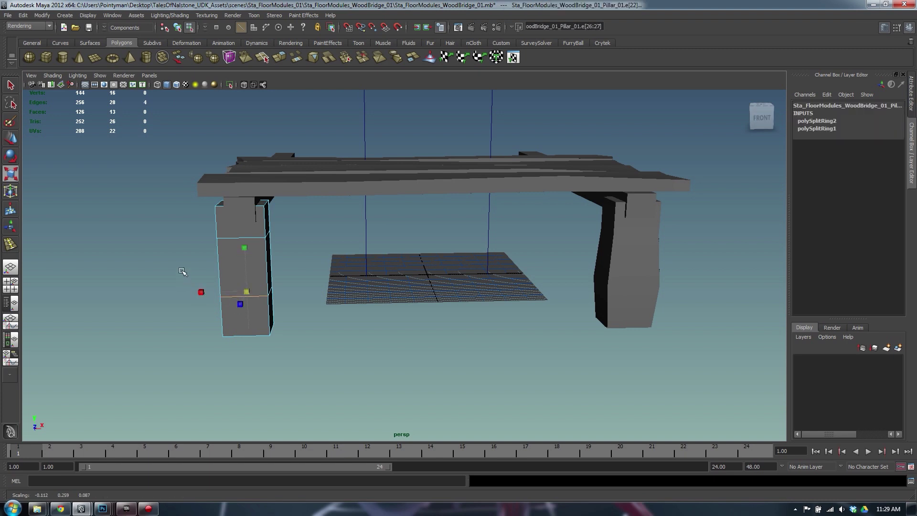
middle_drag(183, 272, 246, 344)
double_click(235, 336)
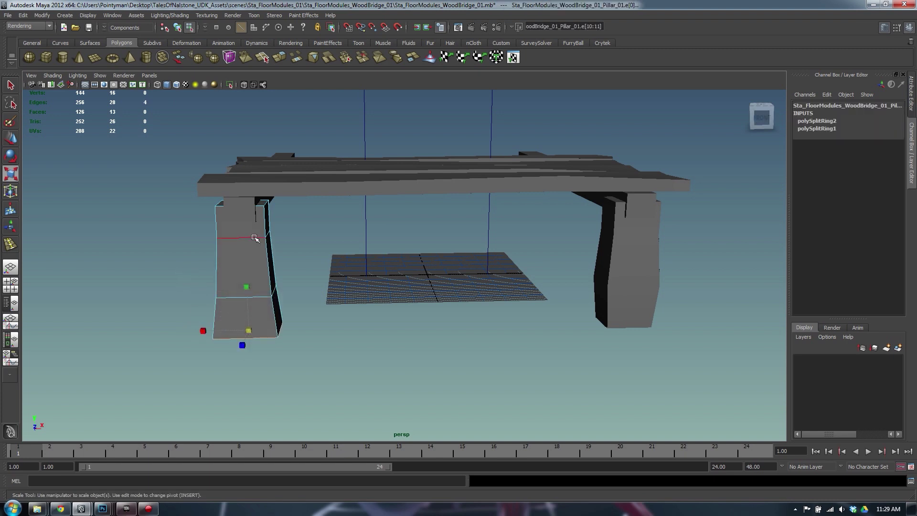
Move the upper edge loop of Pillar_01 down slightly and tilt it.
key(w)
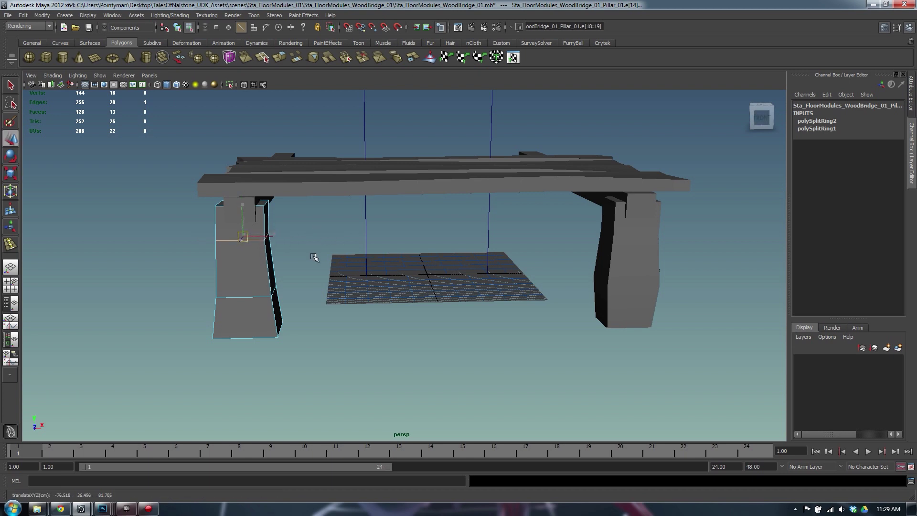
mouse_move(307, 255)
alt+mouse_down()
mouse_move(348, 252)
mouse_move(311, 262)
alt+mouse_up()
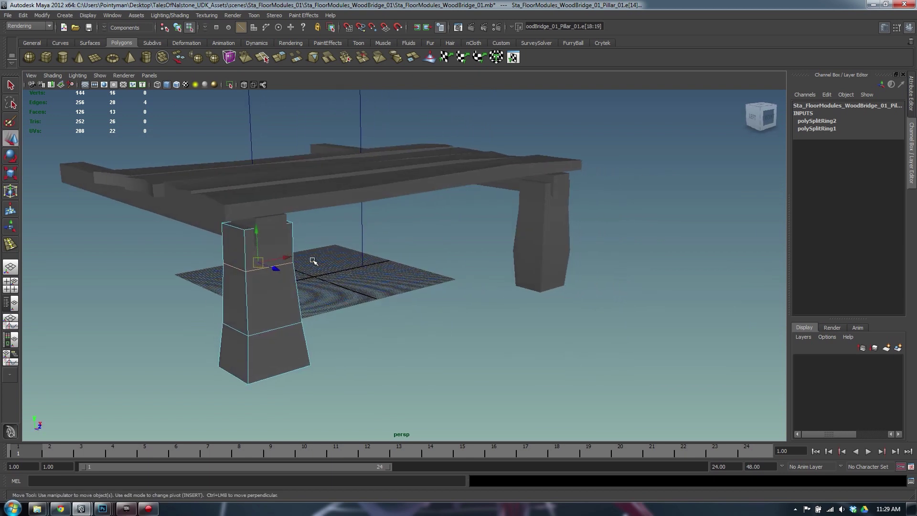
key(e)
alt+drag(250, 232, 352, 246)
key(w)
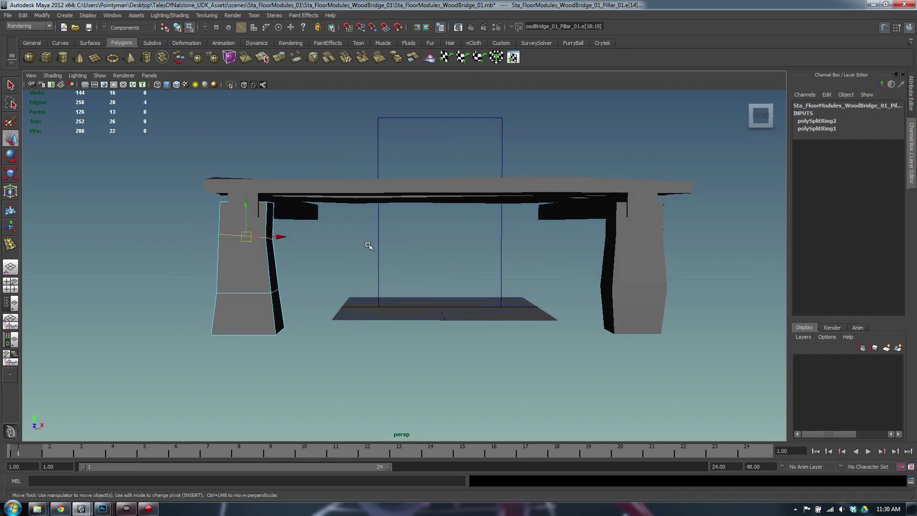
Move the inner-side vertices of Pillar_01 at the upper loop, lower loop and base to give it an uneven flared profile.
click(316, 246)
right_drag(270, 242, 249, 241)
drag(254, 253, 284, 234)
middle_drag(298, 268, 290, 270)
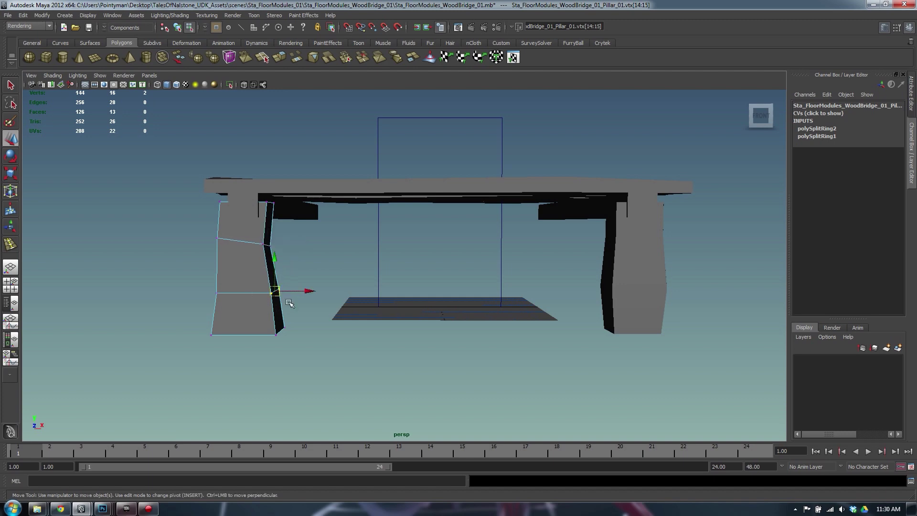
middle_drag(290, 302, 303, 311)
drag(268, 345, 306, 330)
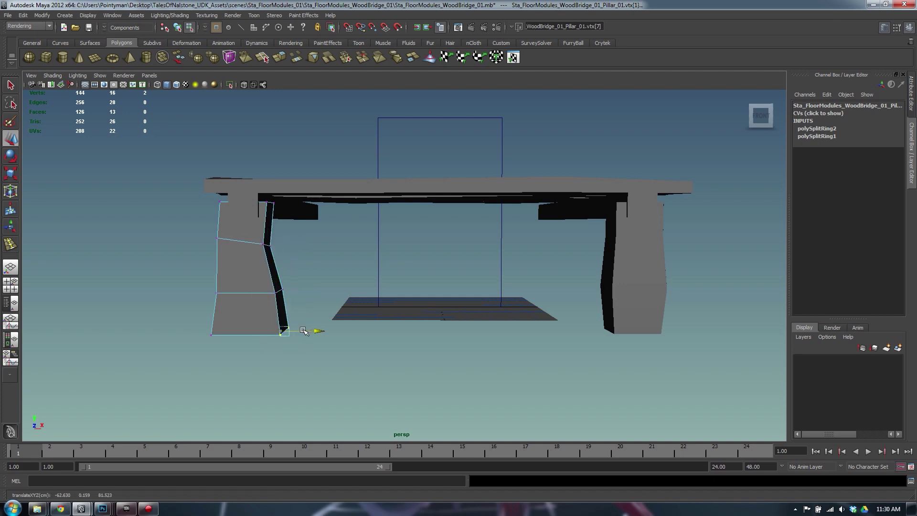
Scale up the base vertices of Pillar_02 to widen its foot.
alt+drag(302, 289, 237, 290)
alt+drag(368, 283, 348, 277)
drag(345, 264, 671, 293)
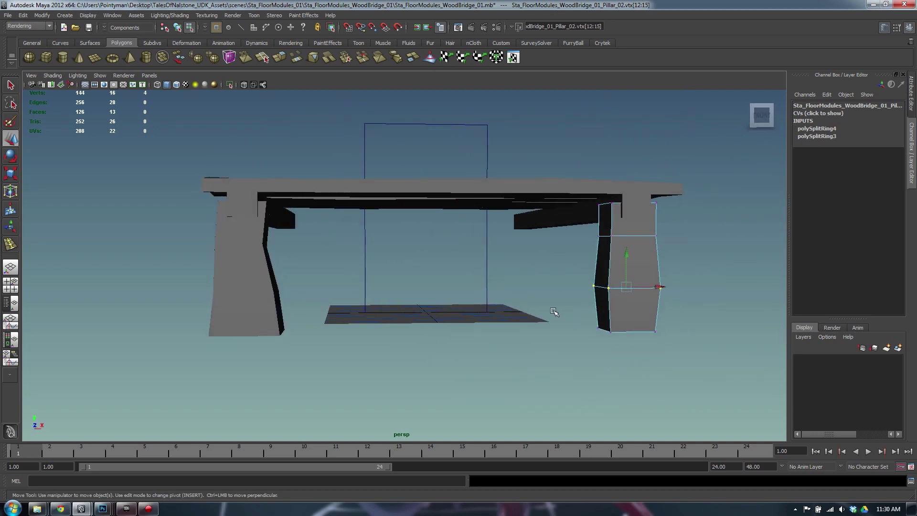
drag(553, 311, 733, 375)
key(r)
ctrl+middle_drag(524, 349, 533, 349)
Pull a front base corner vertex of Pillar_02 outward and shift the front vertices of its lower loop.
alt+drag(537, 348, 577, 318)
click(576, 309)
key(w)
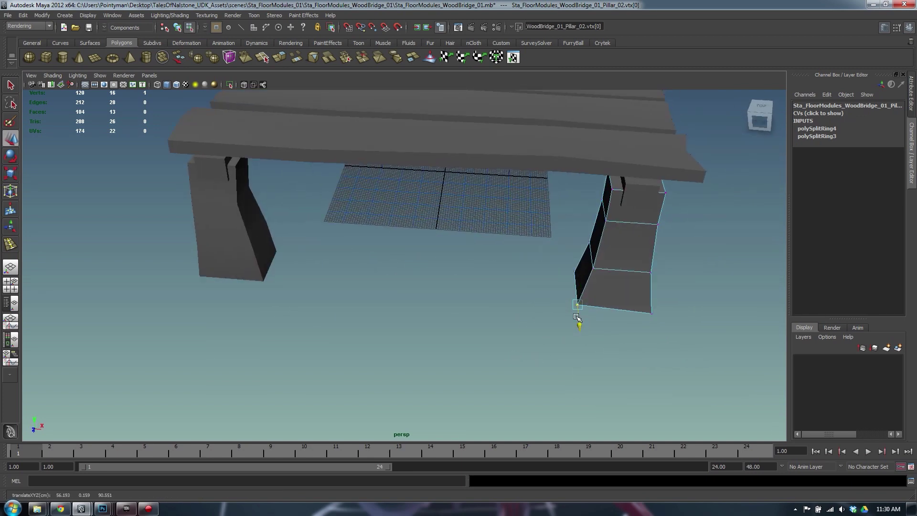
alt+drag(630, 307, 521, 277)
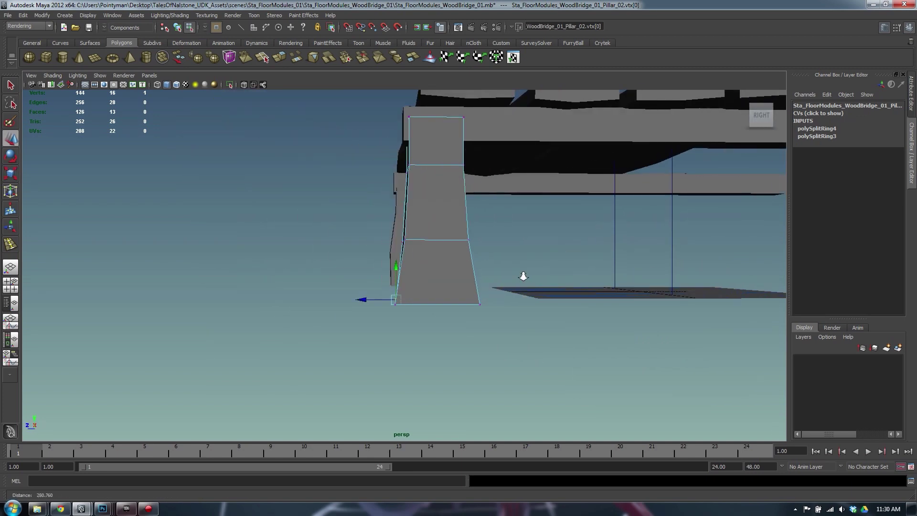
alt+right_drag(522, 277, 497, 268)
alt+drag(382, 213, 376, 224)
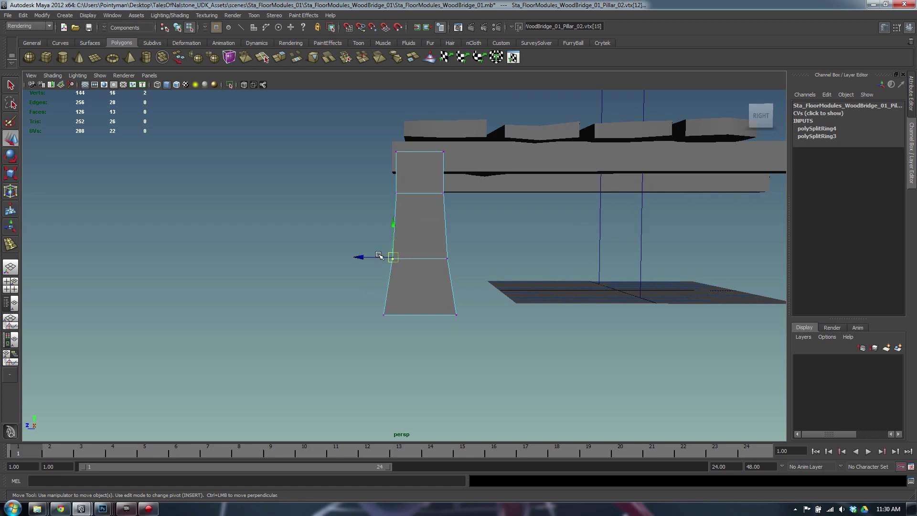
drag(379, 255, 374, 257)
Move the front vertices of Pillar_02's upper loop outward and scale the rear vertex pair of that loop.
drag(474, 247, 405, 215)
click(424, 215)
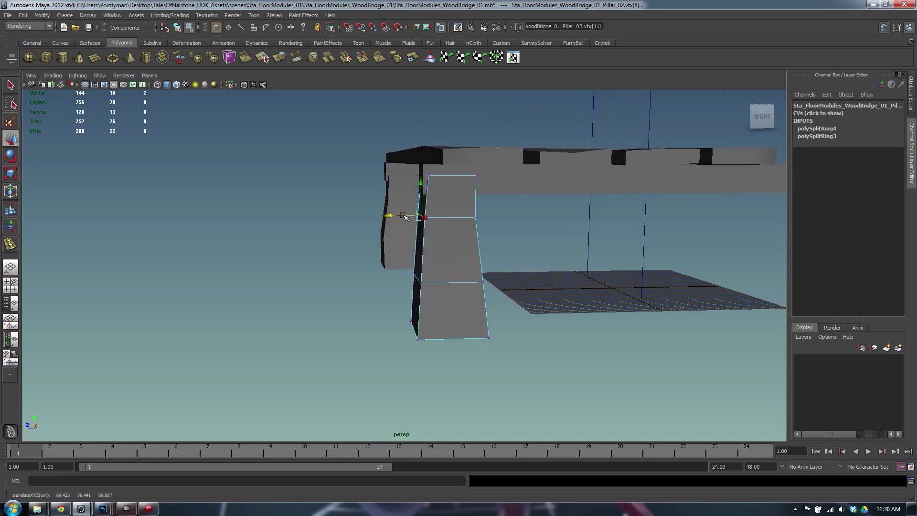
drag(519, 199, 551, 202)
key(r)
alt+drag(551, 208, 570, 216)
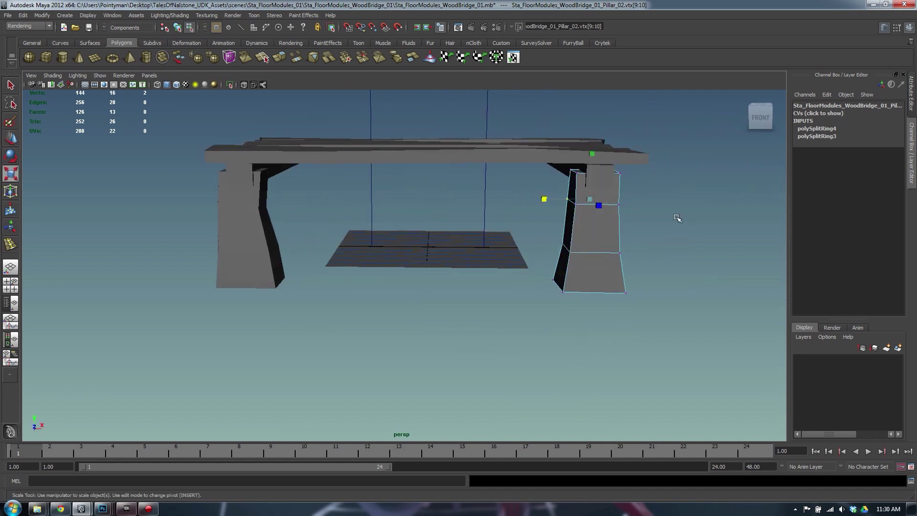
Lower the inner front vertex of Pillar_02's upper loop, adjust the outer front vertex, and leave vertex editing.
click(676, 215)
click(575, 205)
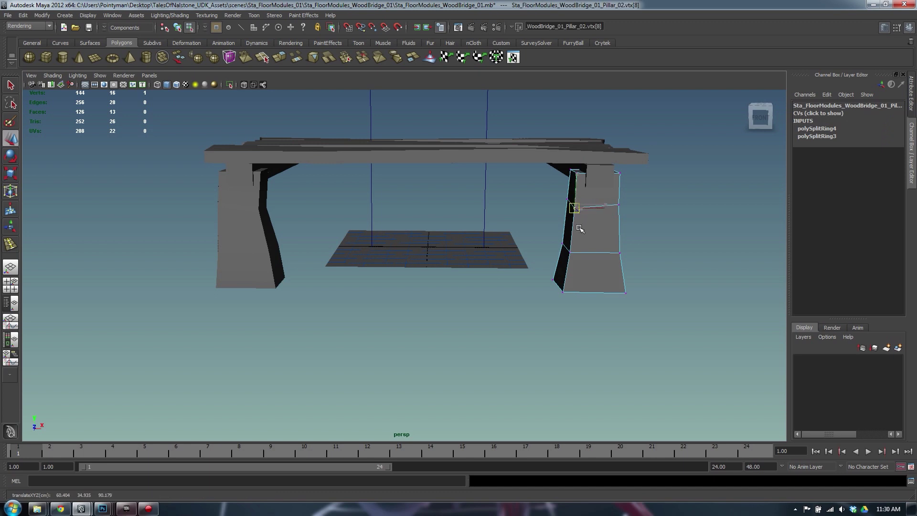
click(621, 207)
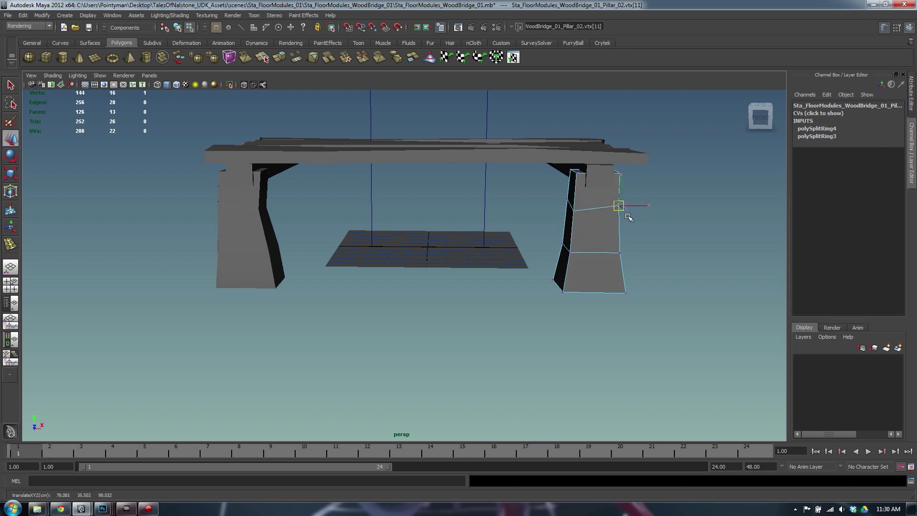
click(667, 236)
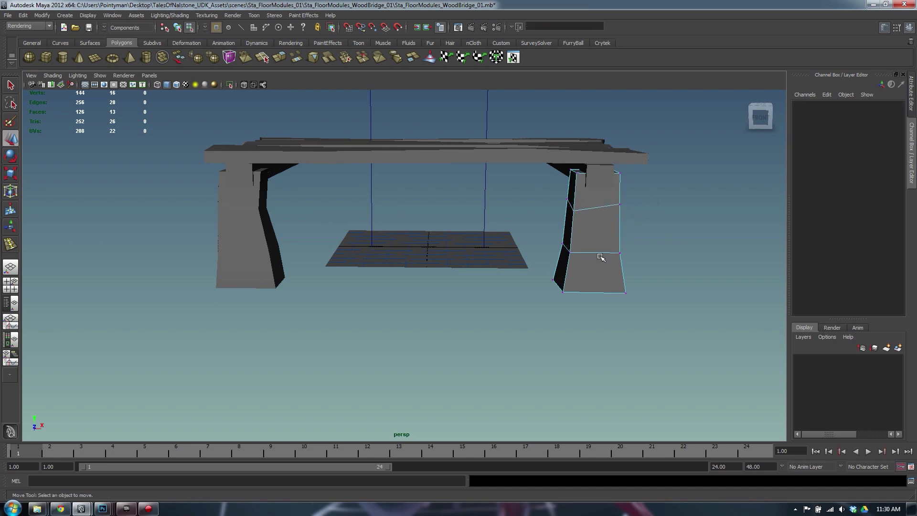
key(F8)
Insert two edge loops across the length of the Border_01 beam, dividing it into three sections.
alt+drag(667, 264, 689, 239)
click(241, 227)
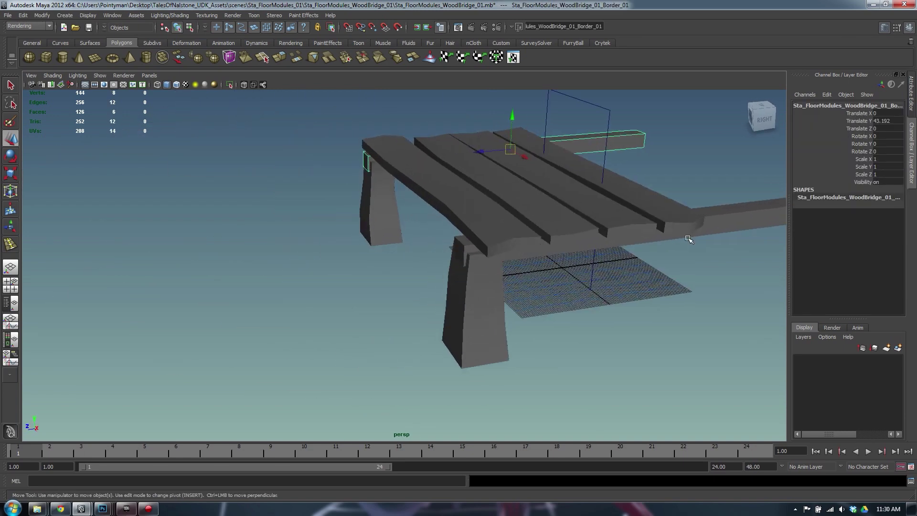
alt+drag(591, 223, 409, 207)
shift+right_drag(340, 208, 305, 221)
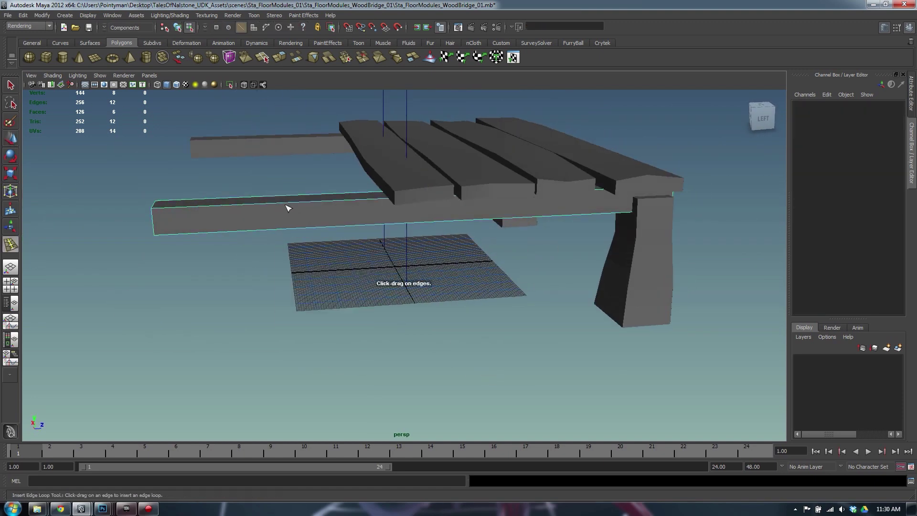
drag(289, 204, 490, 184)
Scale the rear and front edge loops of Border_01 and shift the front loop vertically.
alt+drag(490, 183, 406, 204)
key(r)
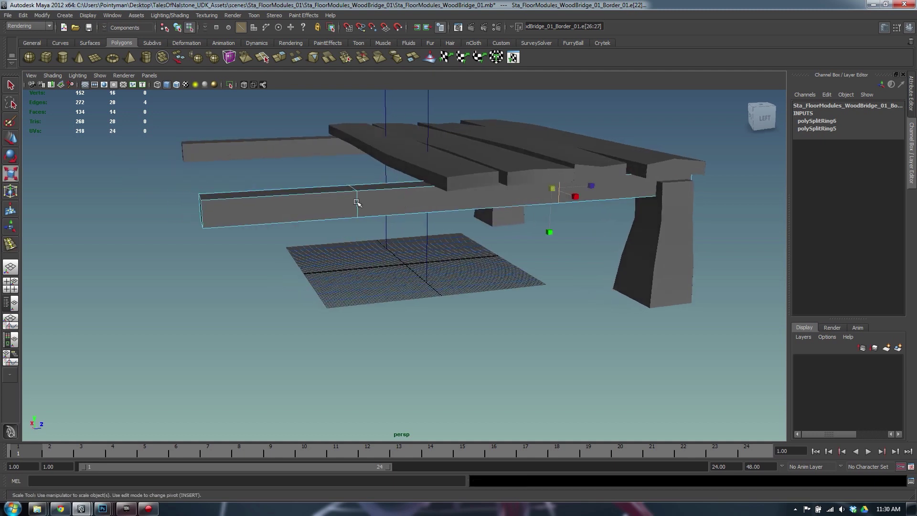
key(w)
key(r)
alt+drag(379, 245, 571, 181)
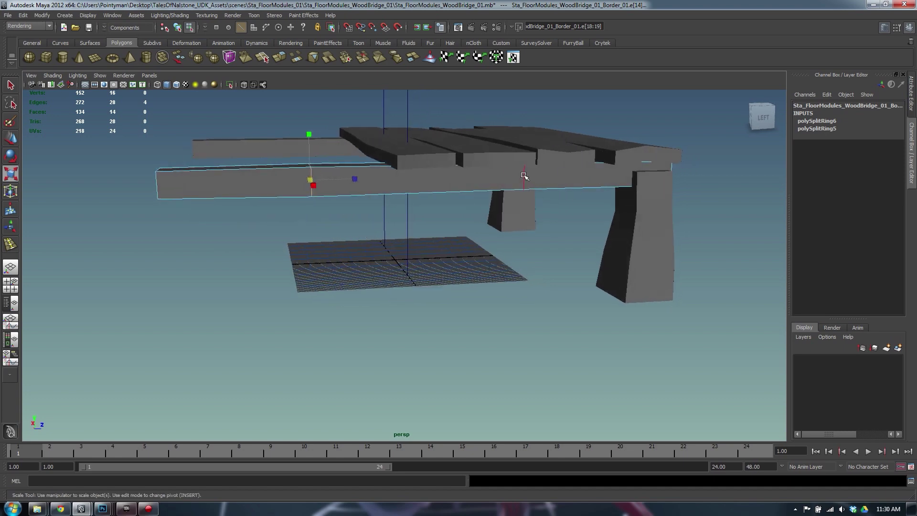
double_click(524, 176)
drag(519, 221, 510, 232)
key(w)
drag(522, 143, 407, 282)
Scale the edges of Border_01's front end face and reselect the beam.
click(284, 162)
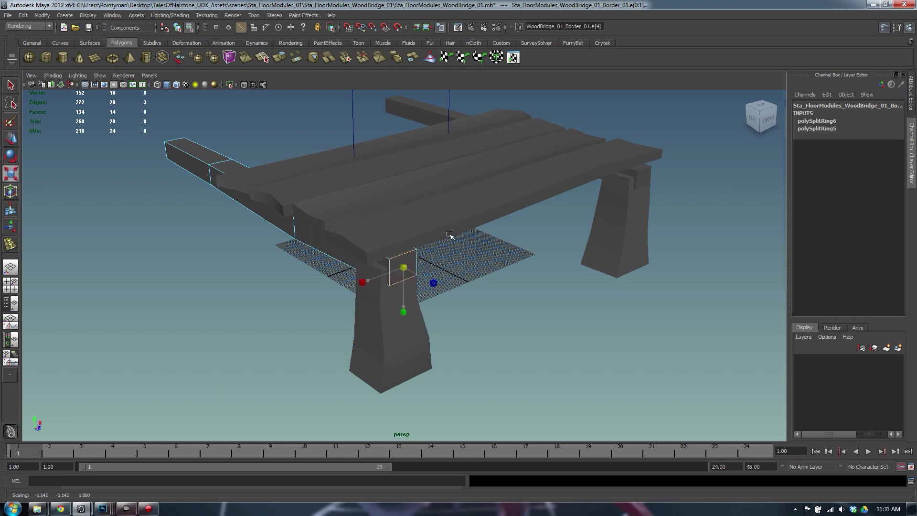
alt+drag(416, 261, 554, 161)
click(566, 135)
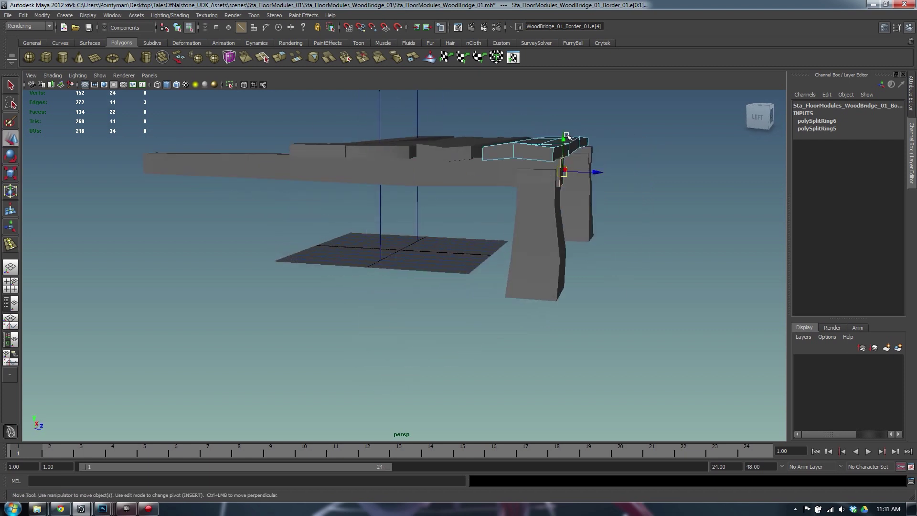
click(251, 178)
alt+drag(251, 178, 338, 178)
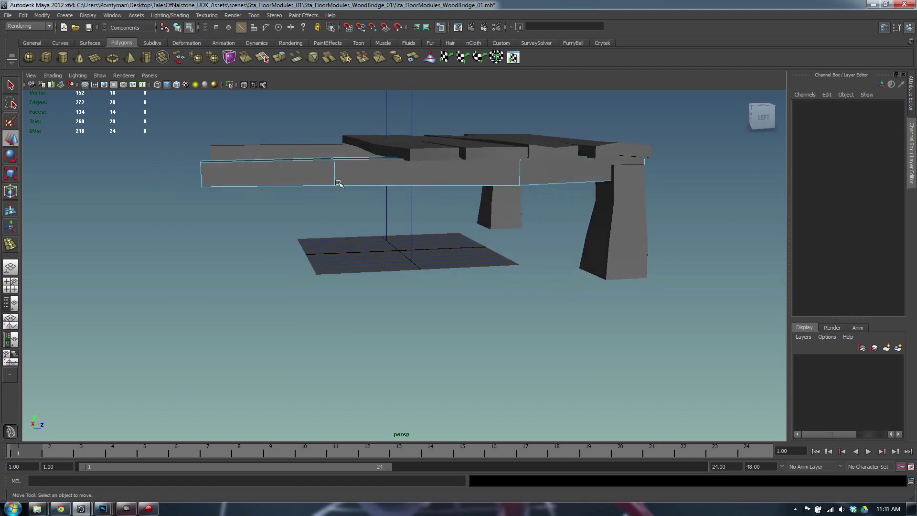
Scale the vertices at Border_01's rear end and adjust their height.
right_drag(201, 172, 163, 170)
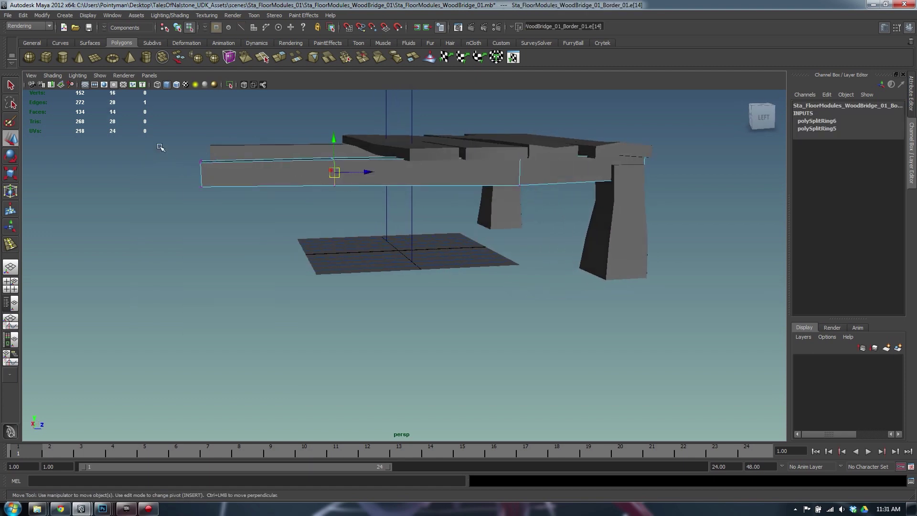
drag(160, 148, 222, 201)
key(r)
middle_drag(220, 180, 266, 202)
key(w)
drag(199, 140, 439, 184)
Insert two edge loops across the length of the Border_02 beam.
shift+right_drag(439, 184, 403, 196)
drag(390, 182, 385, 185)
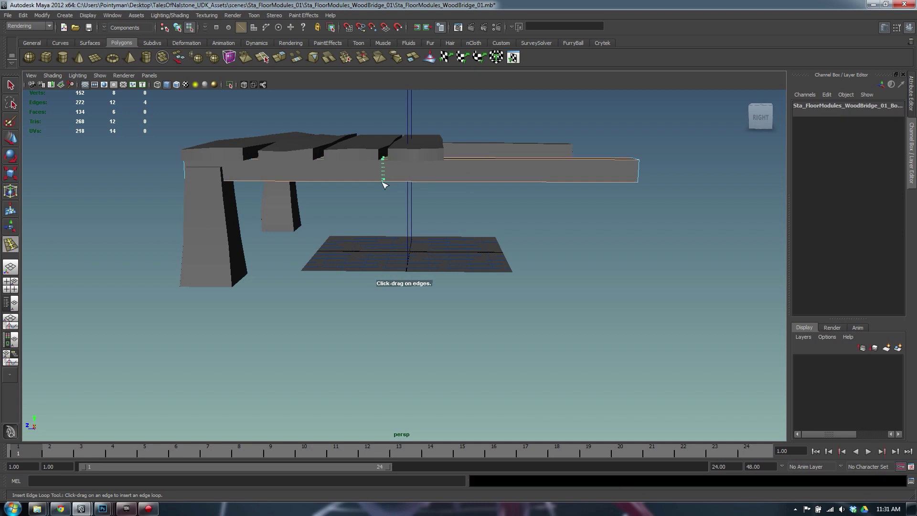
drag(297, 187, 313, 184)
Scale Border_02's rear edge loop and lower it so the beam sags slightly there.
key(w)
drag(501, 183, 474, 120)
key(r)
key(w)
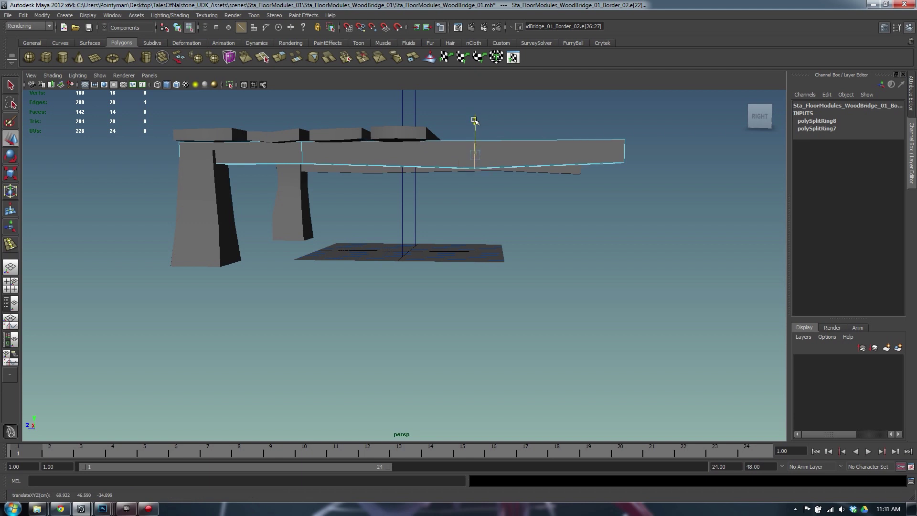
key(r)
middle_drag(474, 120, 439, 145)
key(w)
drag(475, 120, 327, 163)
Enlarge the front edge loop of Border_02 and lower it slightly.
double_click(324, 154)
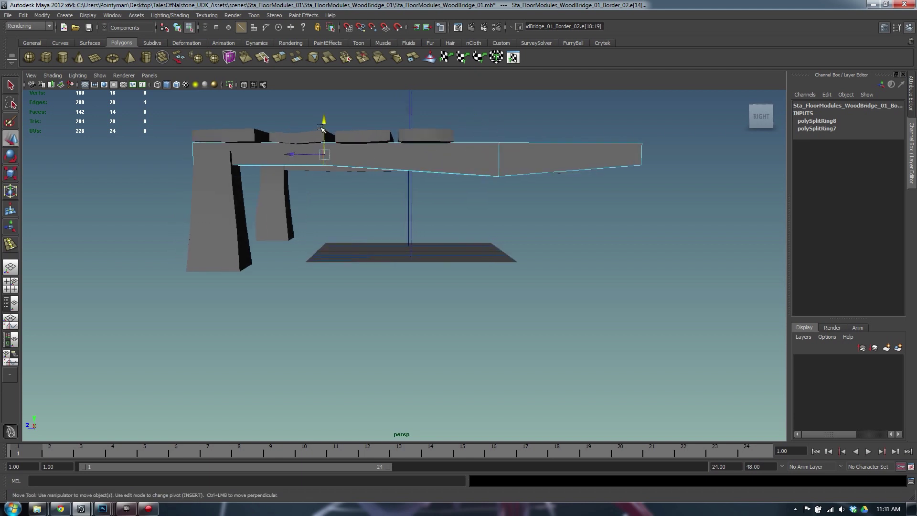
drag(321, 128, 322, 129)
key(r)
middle_drag(318, 120, 318, 112)
key(w)
alt+drag(345, 130, 372, 126)
key(r)
middle_drag(372, 126, 389, 120)
alt+drag(372, 123, 327, 130)
key(w)
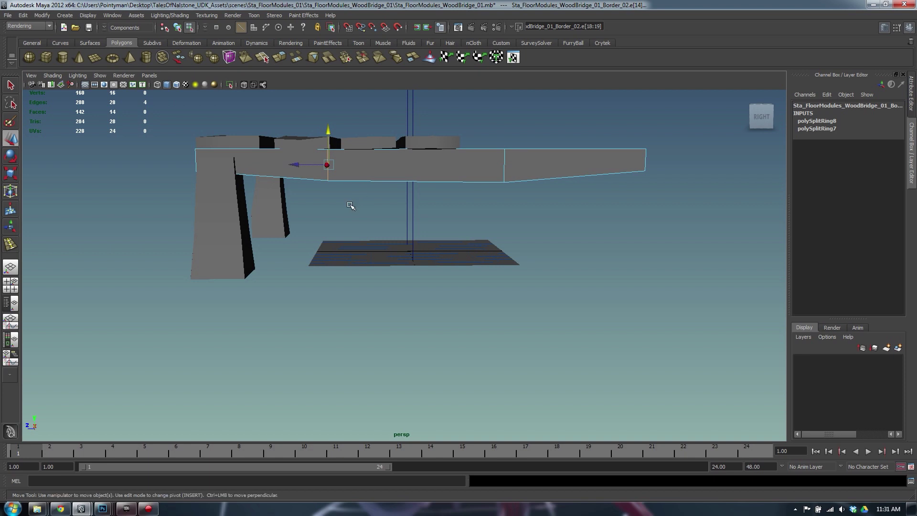
Widen the bottom vertex pair of Border_02's front loop along X and display the model as wireframe.
right_drag(328, 178, 288, 177)
drag(306, 162, 340, 195)
alt+drag(337, 199, 446, 195)
key(r)
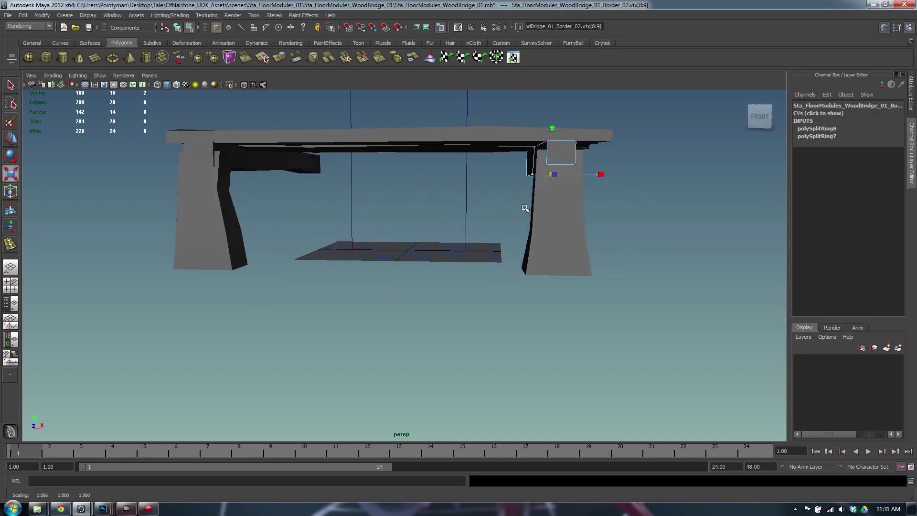
mouse_move(525, 209)
alt+mouse_down()
mouse_move(322, 205)
mouse_move(349, 205)
alt+mouse_up()
key(4)
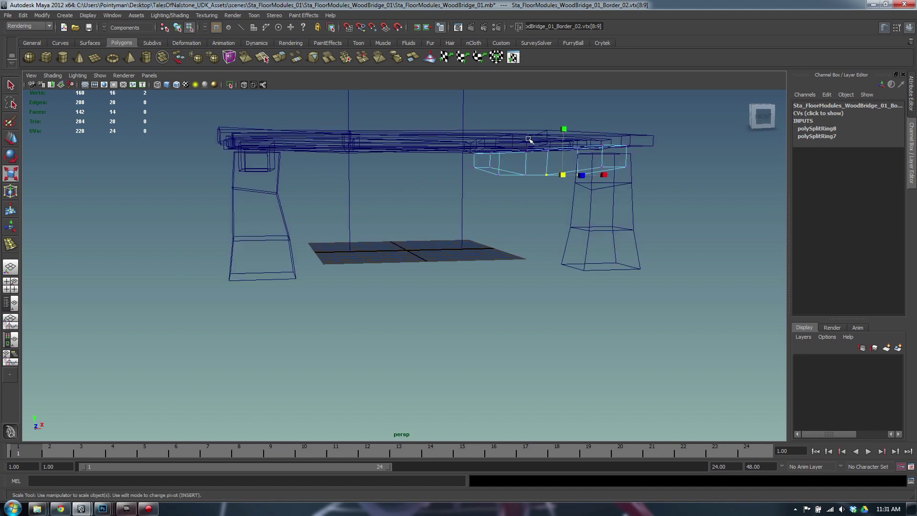
Scale further vertex pairs along Border_02, including one at its rear end, and return to shaded display.
alt+drag(528, 139, 585, 160)
alt+drag(584, 159, 449, 171)
alt+drag(504, 147, 476, 139)
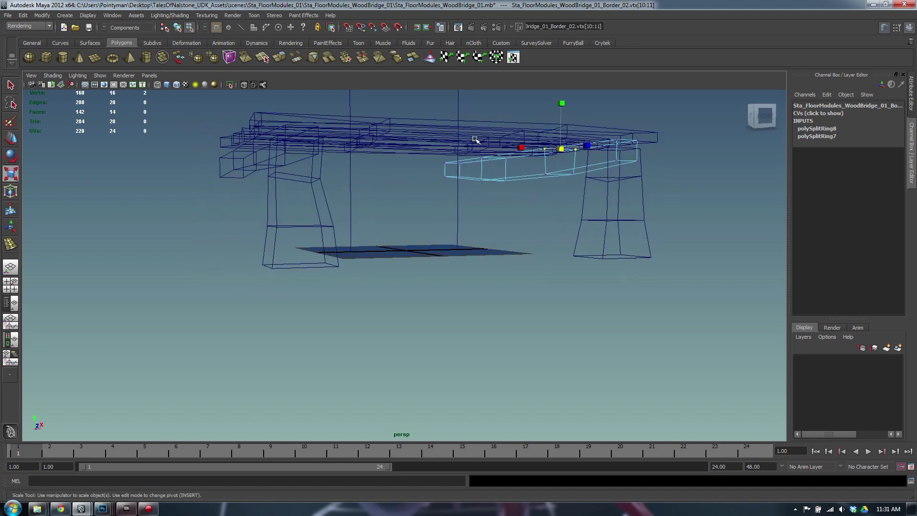
mouse_move(513, 166)
alt+mouse_down()
mouse_move(307, 191)
mouse_move(409, 191)
mouse_move(362, 179)
alt+mouse_up()
click(385, 194)
key(5)
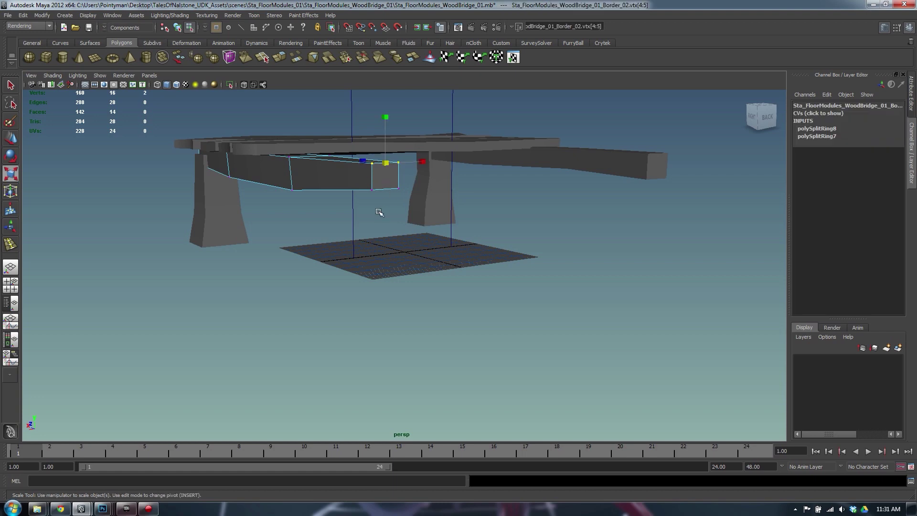
Scale the upper vertex pair at Border_01's rear end and undo the last scaling.
alt+drag(379, 210, 504, 217)
click(447, 192)
alt+drag(398, 190, 404, 184)
drag(347, 154, 413, 192)
alt+drag(345, 195, 338, 223)
key(ctrl+z)
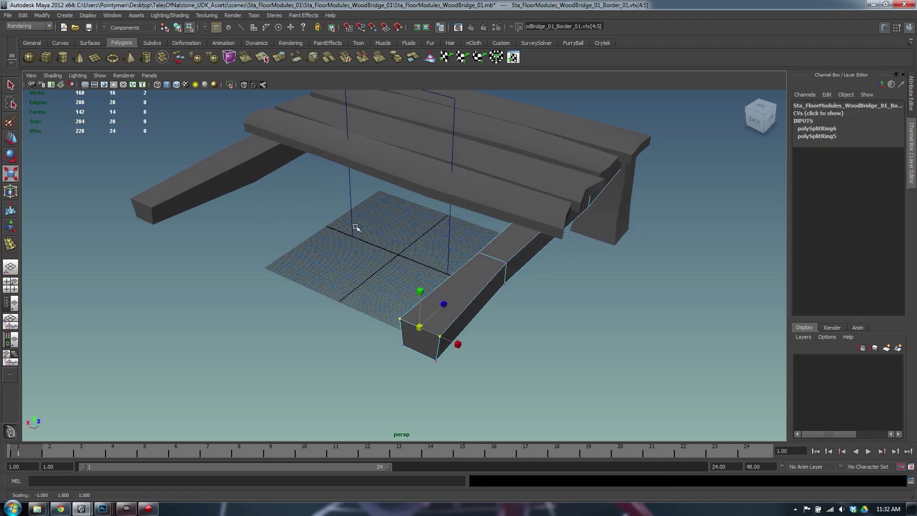
Scale another vertex pair of Border_01 and return to object selection.
alt+drag(476, 286, 480, 245)
drag(406, 159, 435, 179)
alt+drag(443, 184, 496, 184)
right_drag(554, 200, 682, 112)
click(682, 111)
alt+drag(681, 111, 609, 184)
Delete the construction history of the border beams and both pillars.
click(420, 210)
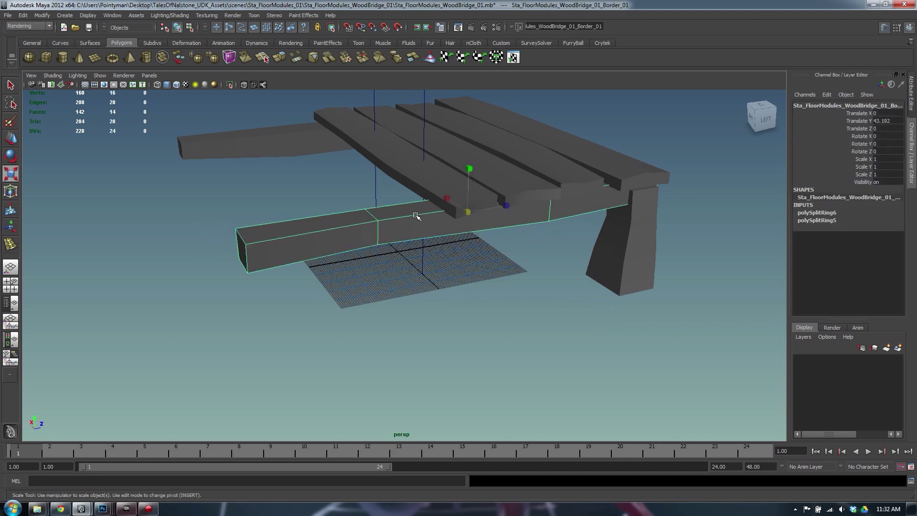
click(349, 152)
click(423, 170)
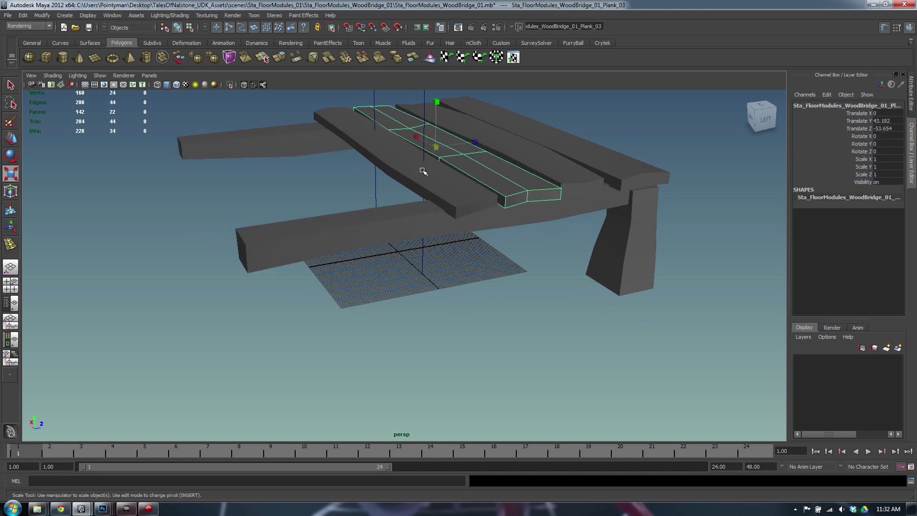
click(424, 171)
click(634, 238)
key(q)
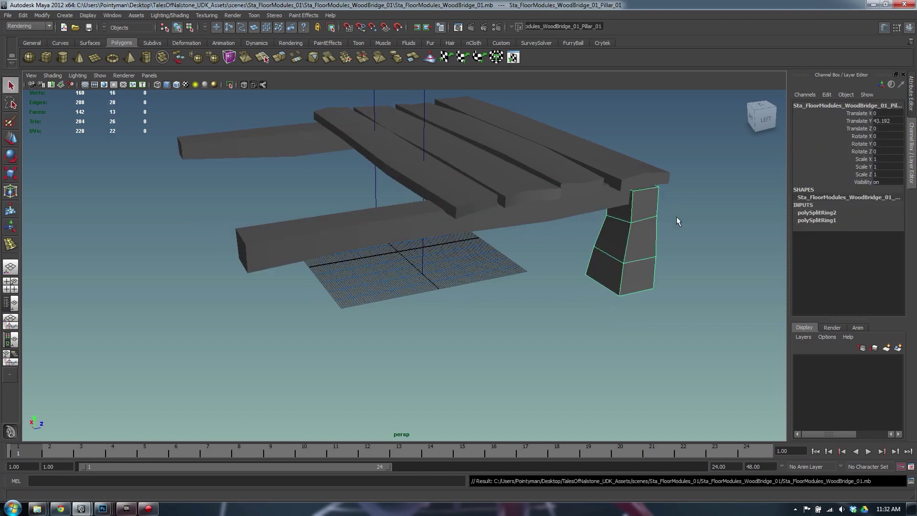
key(alt+shift+d)
alt+drag(642, 224, 567, 208)
click(604, 253)
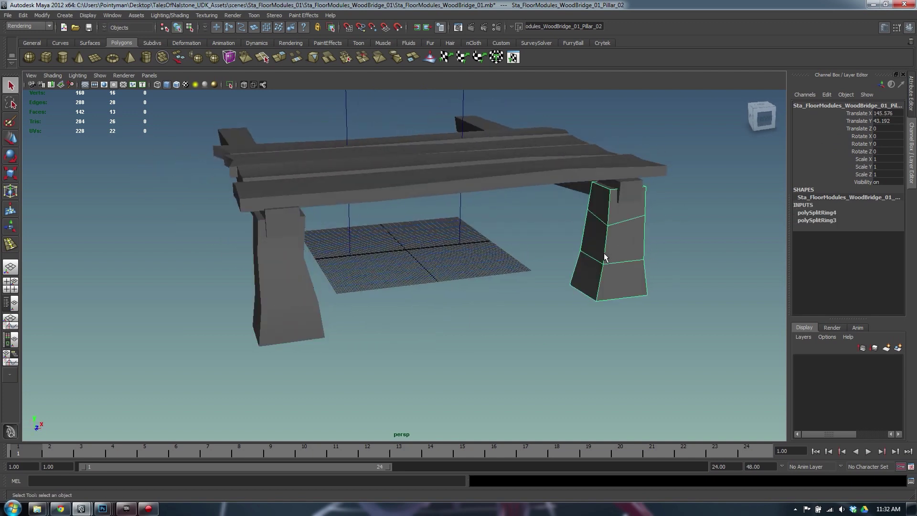
key(alt+shift+d)
Check Border_02 and the planks for leftover construction history, and save the scene.
click(622, 195)
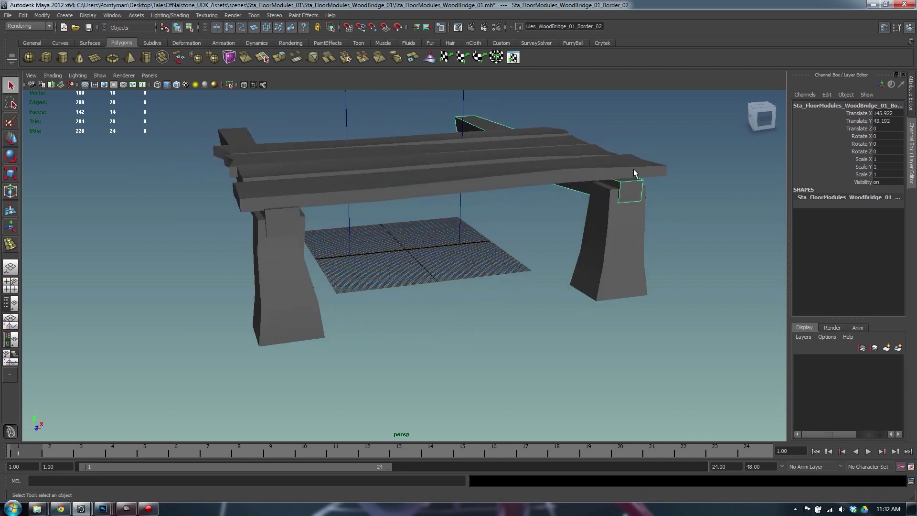
click(626, 159)
mouse_move(564, 150)
alt+mouse_down()
mouse_move(581, 199)
mouse_move(549, 156)
alt+mouse_up()
click(549, 156)
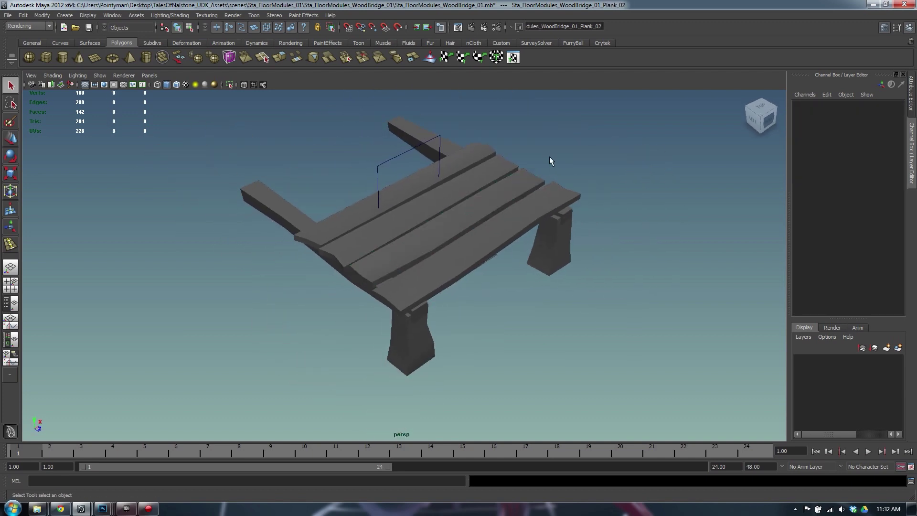
key(ctrl+s)
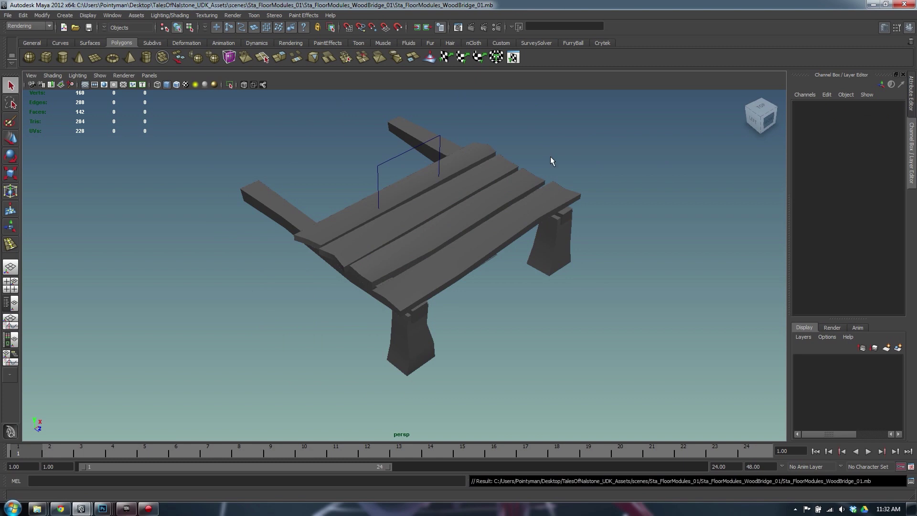
alt+drag(491, 239, 480, 213)
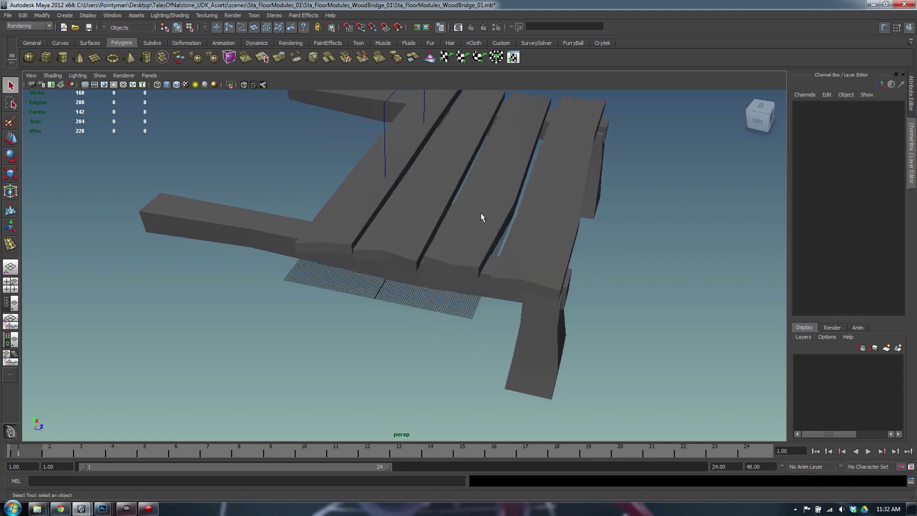
click(372, 183)
alt+drag(373, 182, 479, 188)
key(ctrl+s)
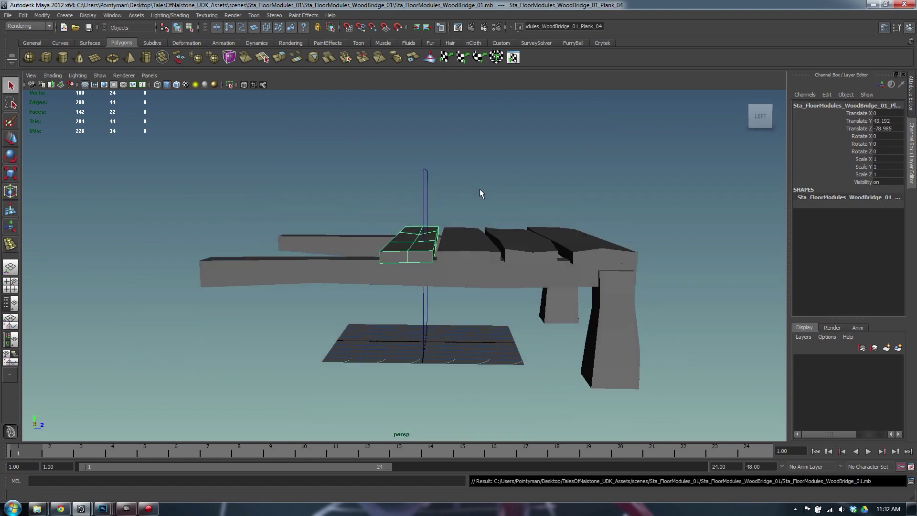
Duplicate the front plank, rotate the copy -180 degrees about Y, scale it to 1.053, and place it behind Plank_04.
click(406, 143)
alt+drag(440, 228, 501, 276)
click(557, 260)
key(e)
key(w)
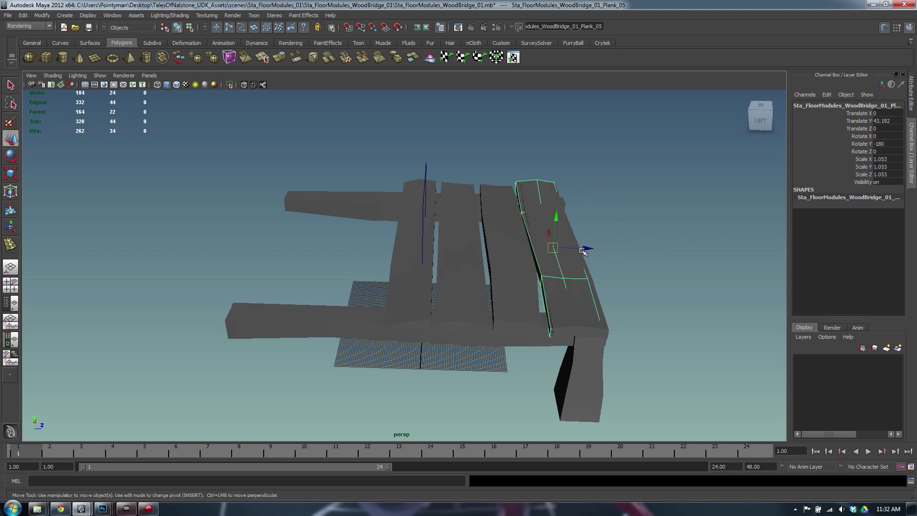
drag(586, 248, 400, 256)
Duplicate Plank_02, rotate the copy -180 degrees about Y, and move it behind the rearmost plank at Translate Z -133.353.
click(523, 270)
key(e)
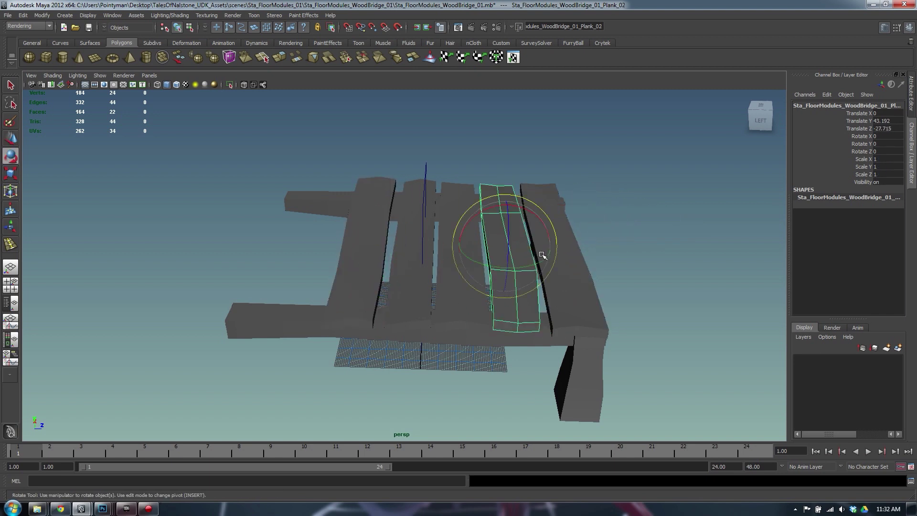
drag(535, 265, 420, 279)
key(w)
drag(534, 247, 349, 243)
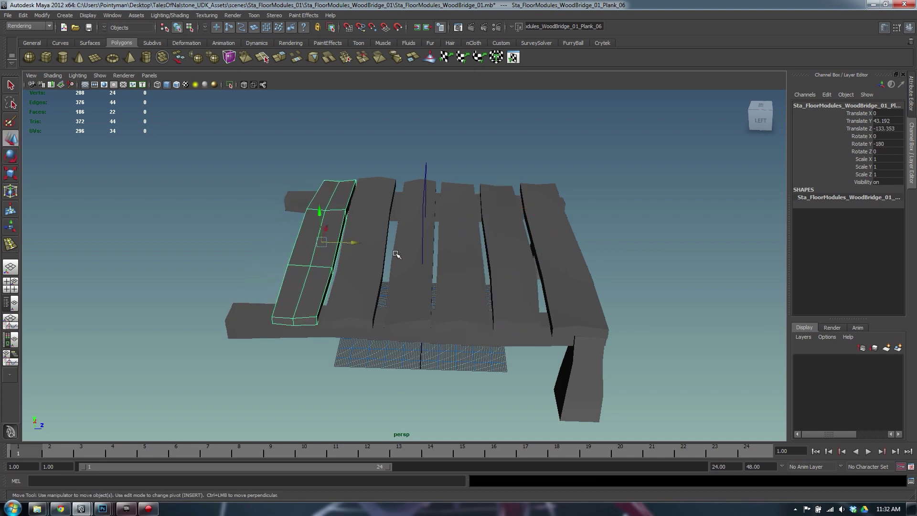
Duplicate Plank_03, rotate the copy -180 degrees about Y, and move it to the beams' rear end at Translate Z -160.607.
click(401, 255)
click(472, 279)
drag(499, 252, 302, 242)
key(r)
alt+drag(348, 280, 374, 284)
key(e)
drag(310, 281, 171, 353)
key(w)
drag(295, 282, 290, 263)
Undo the last rotation of the rearmost plank and adjust its Rotate Y value.
key(e)
key(ctrl+z)
click(865, 144)
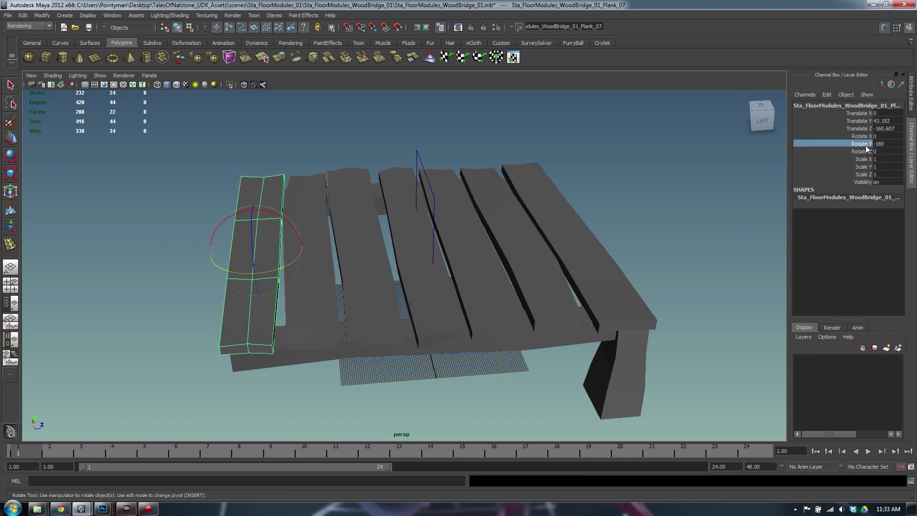
middle_drag(506, 153, 475, 151)
key(r)
Scale Plank_05 to 1.161 in X and 1.107 in Y and Z.
alt+drag(203, 204, 381, 247)
click(382, 268)
key(w)
key(r)
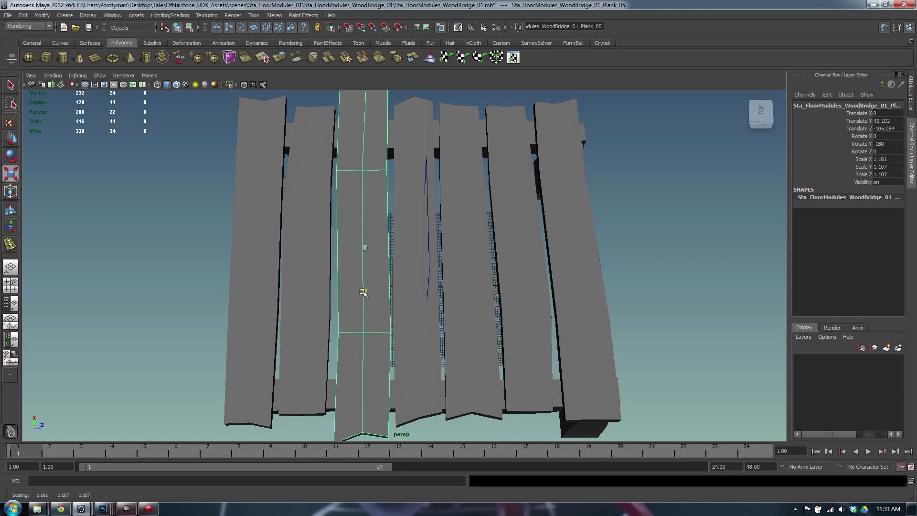
Switch Plank_05 to vertex editing and shift the outer vertex pair of its near cross loop sideways.
alt+middle_drag(364, 289, 409, 272)
key(F8)
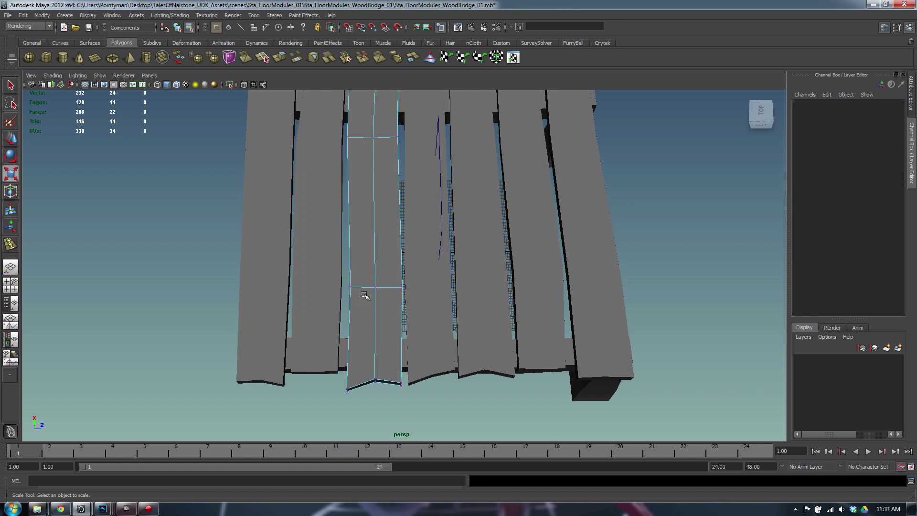
right_drag(364, 294, 336, 296)
key(w)
drag(373, 304, 362, 289)
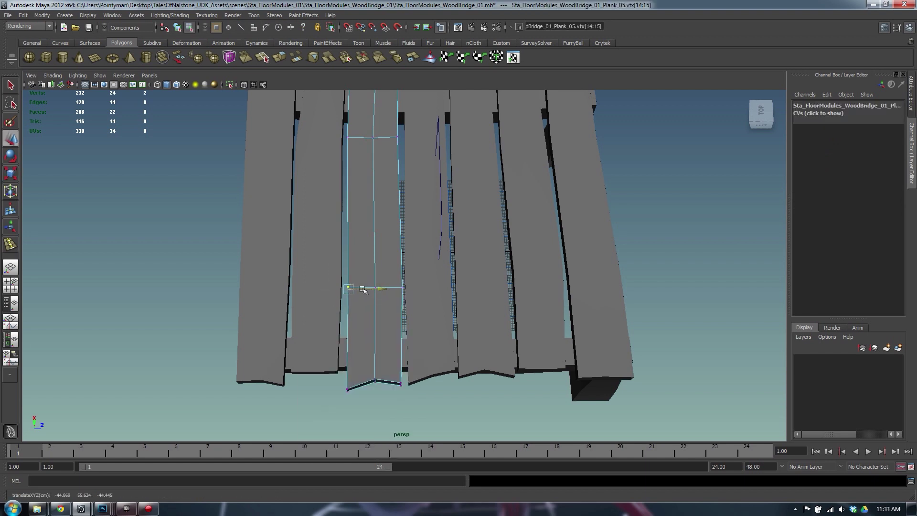
Pull the middle end vertices of Plank_05 outward into a point and adjust the two corners beside them.
drag(355, 373, 386, 404)
drag(375, 348, 375, 364)
drag(327, 380, 362, 404)
drag(348, 358, 348, 353)
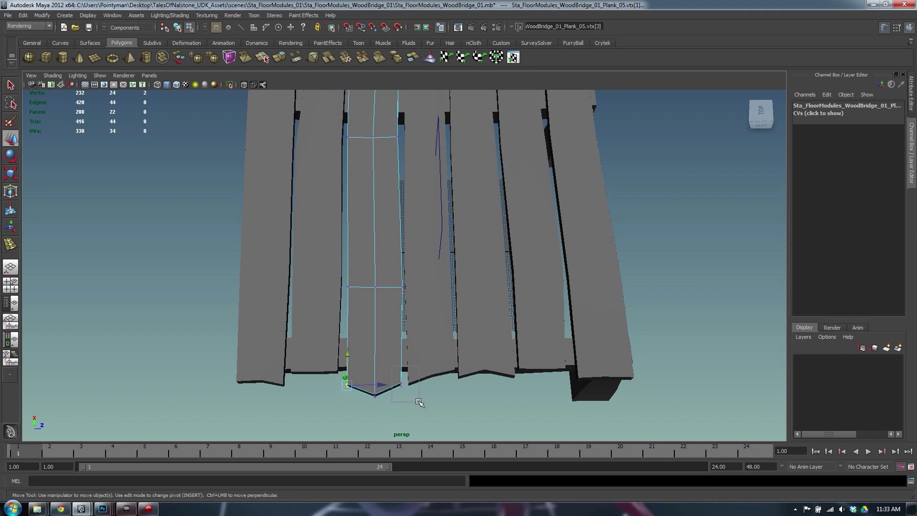
drag(415, 383, 418, 385)
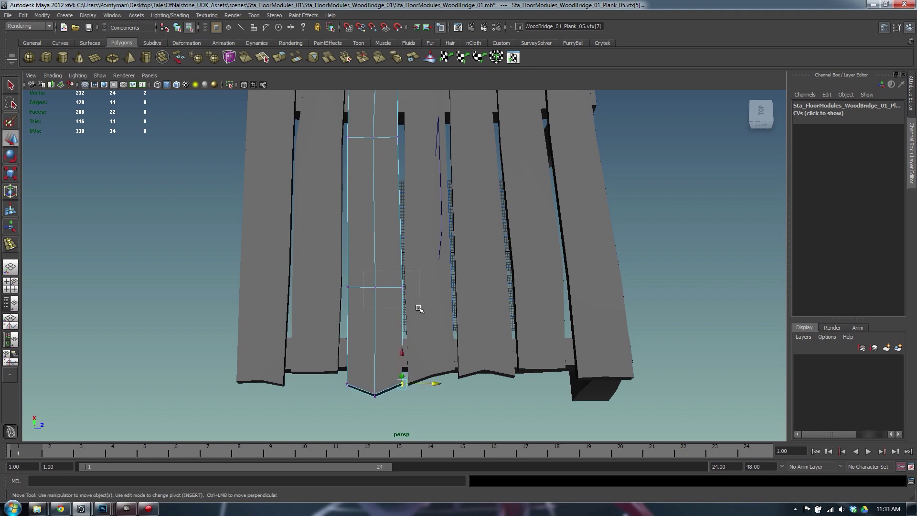
Pull the middle vertices at the far end of Plank_05 inward to form a shallow notch.
drag(418, 309, 379, 196)
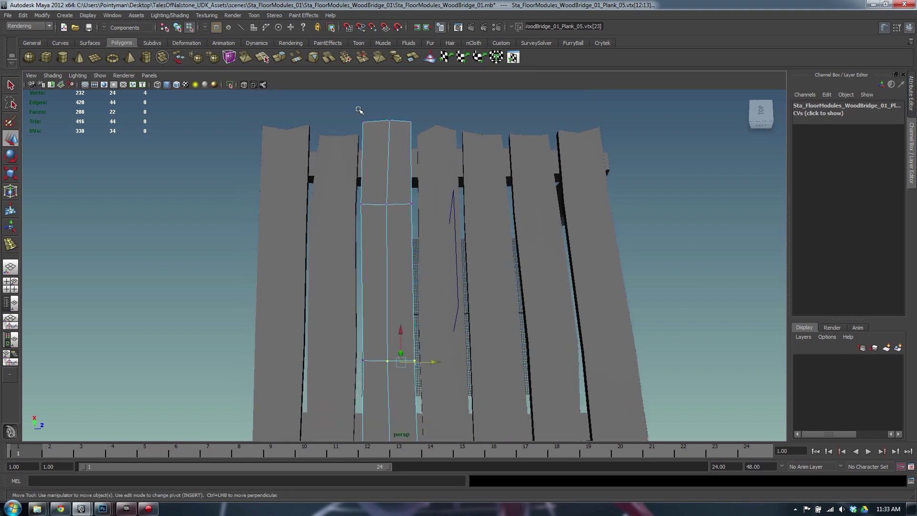
drag(359, 110, 405, 140)
click(397, 125)
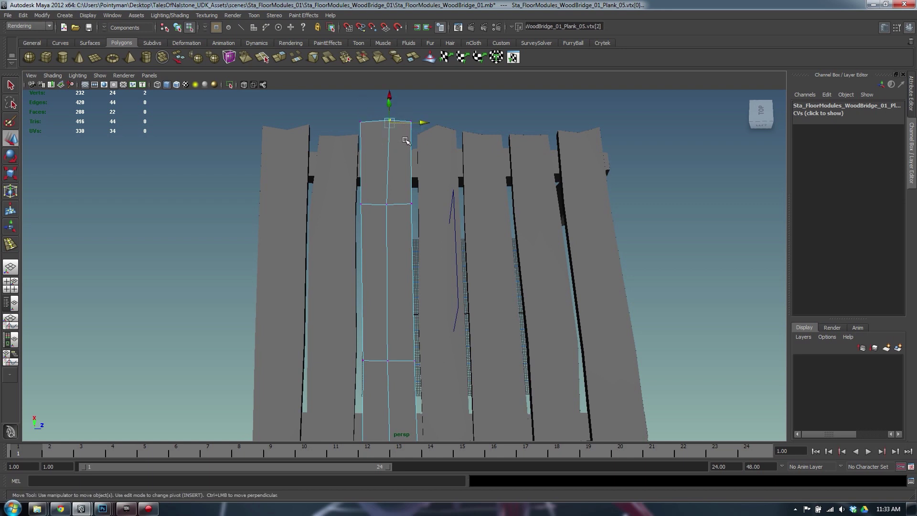
click(389, 101)
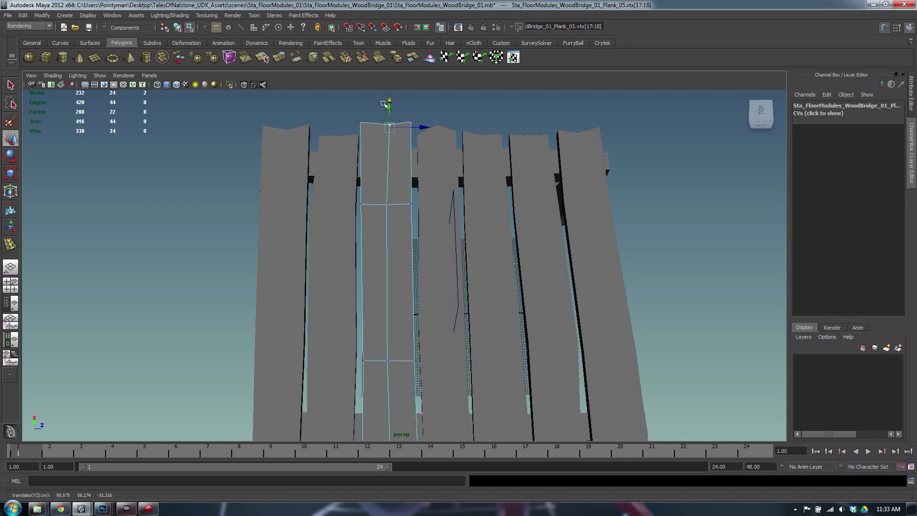
Move the middle and outer corner vertices at Plank_07's far end inward to give it a slanted edge.
click(328, 166)
drag(288, 143, 296, 158)
drag(276, 114, 307, 162)
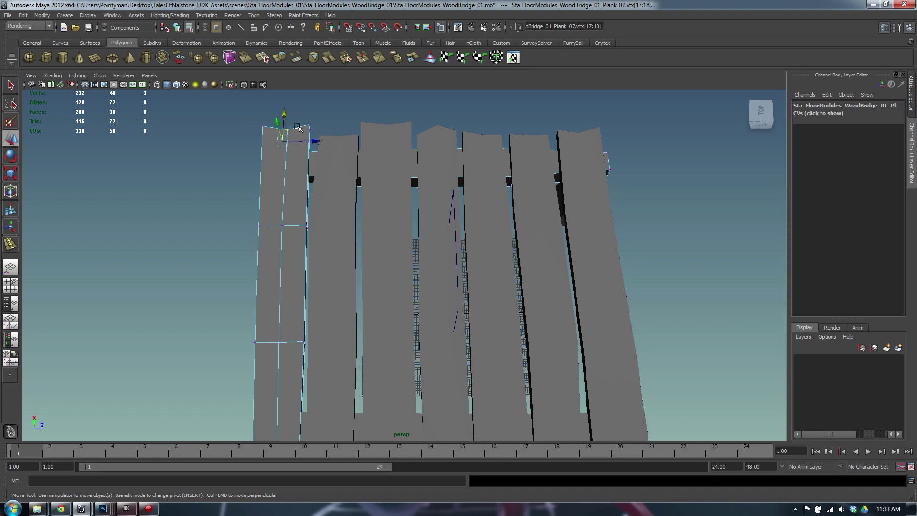
drag(233, 115, 286, 145)
drag(278, 102, 278, 112)
key(e)
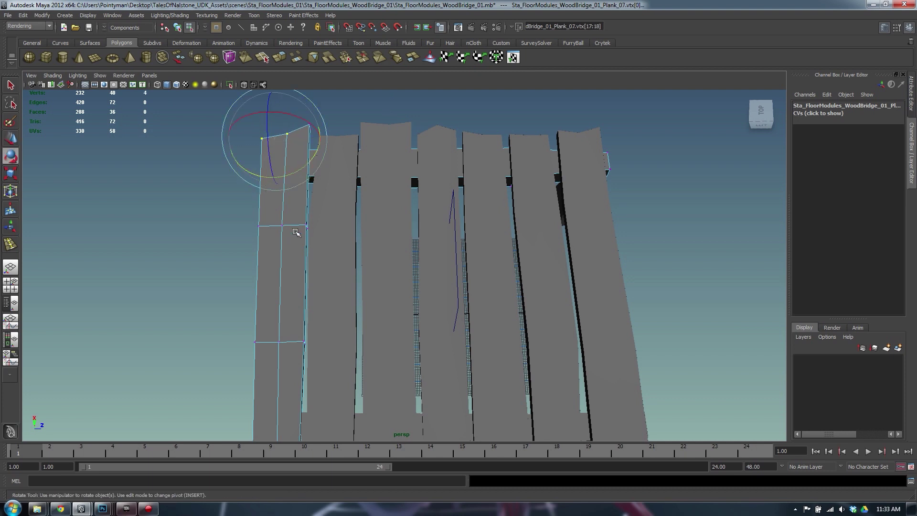
Adjust the height of the outer vertex pairs on Plank_07's far and near cross loops.
drag(298, 248, 337, 190)
click(344, 186)
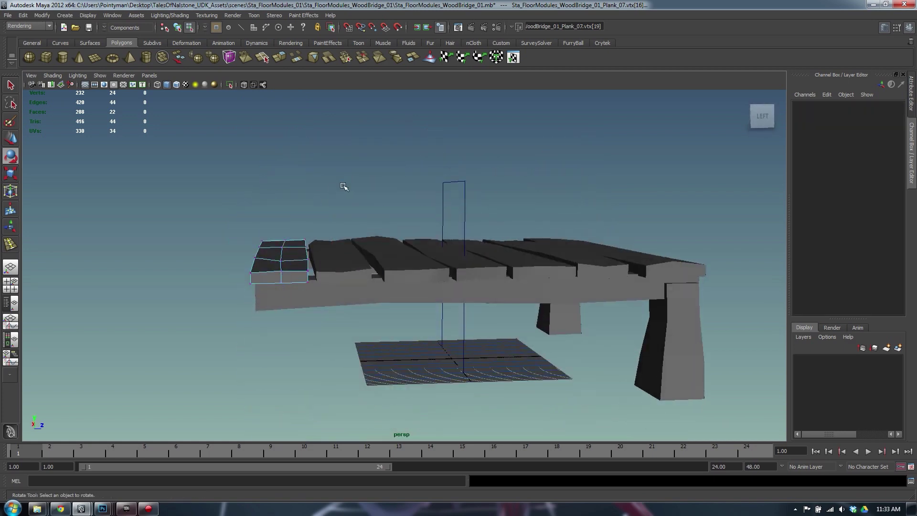
click(282, 245)
key(w)
click(302, 239)
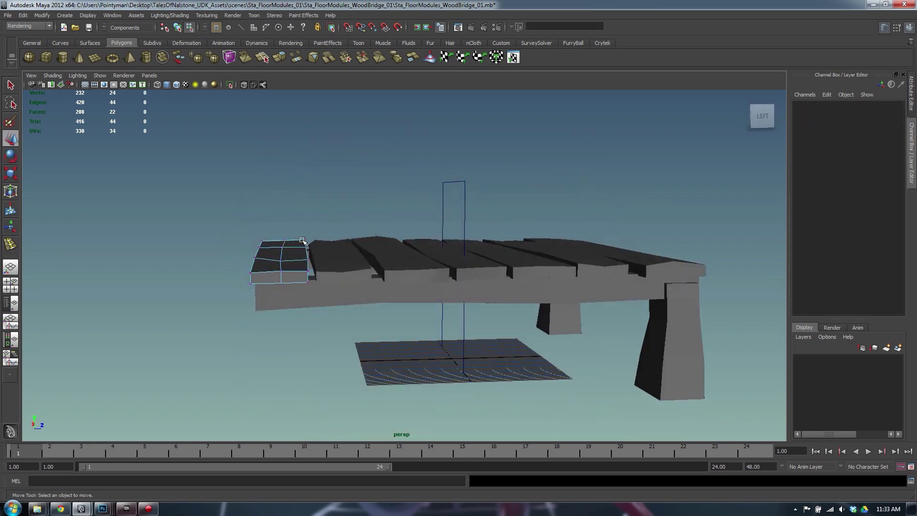
drag(311, 258, 312, 260)
alt+drag(312, 260, 320, 216)
click(291, 224)
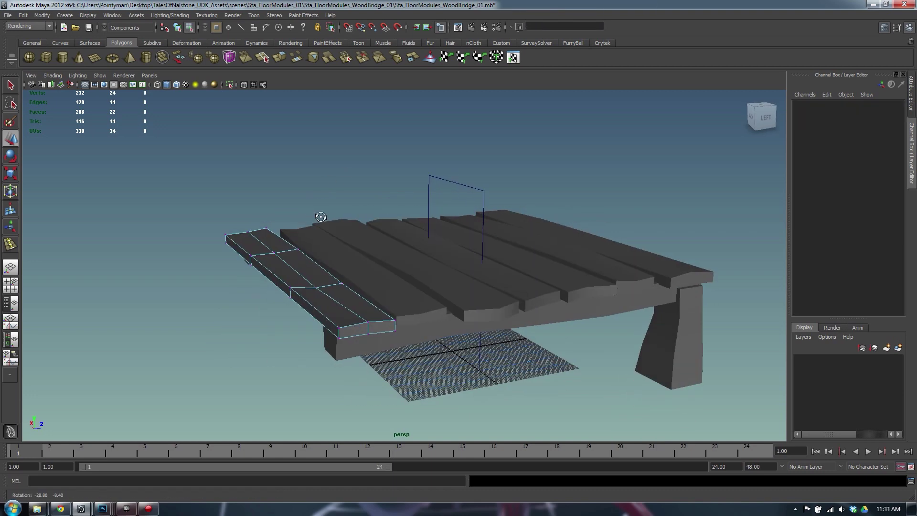
drag(245, 248, 258, 284)
drag(248, 230, 248, 232)
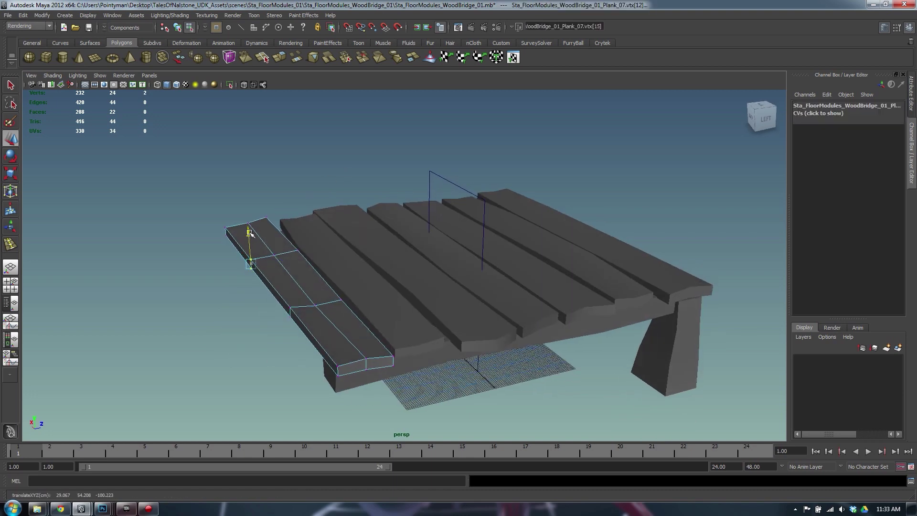
drag(276, 299, 303, 331)
alt+drag(303, 332, 304, 313)
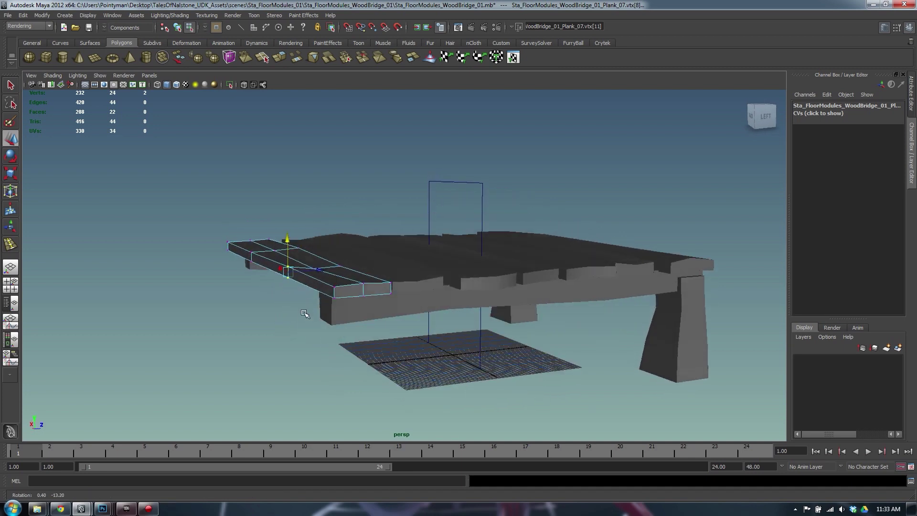
drag(283, 235, 383, 301)
Adjust the height of the middle vertices on both cross loops of Plank_06.
alt+drag(310, 339, 354, 251)
click(354, 248)
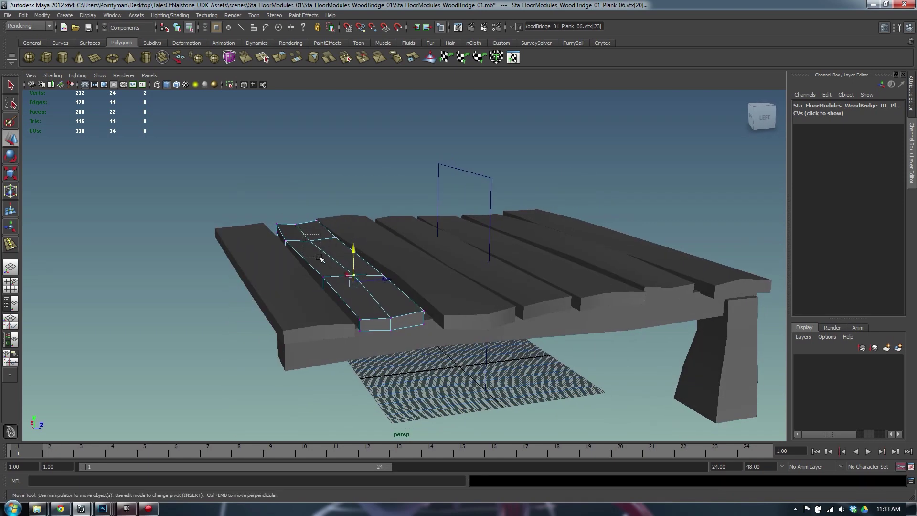
click(305, 235)
alt+drag(304, 235, 338, 262)
Shift the corner vertex pair at one end of Plank_06 sideways along the bridge's length.
drag(307, 212, 465, 196)
click(267, 195)
click(504, 244)
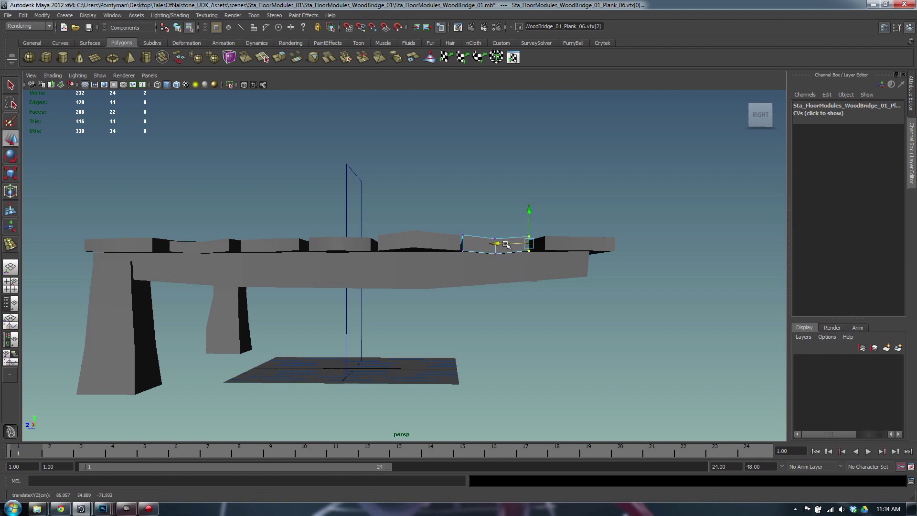
alt+drag(504, 243, 456, 306)
click(437, 263)
alt+drag(456, 305, 423, 362)
click(424, 362)
key(ctrl+z)
Leave vertex editing and select the planks one by one to check their transform values.
click(589, 262)
key(F8)
click(587, 254)
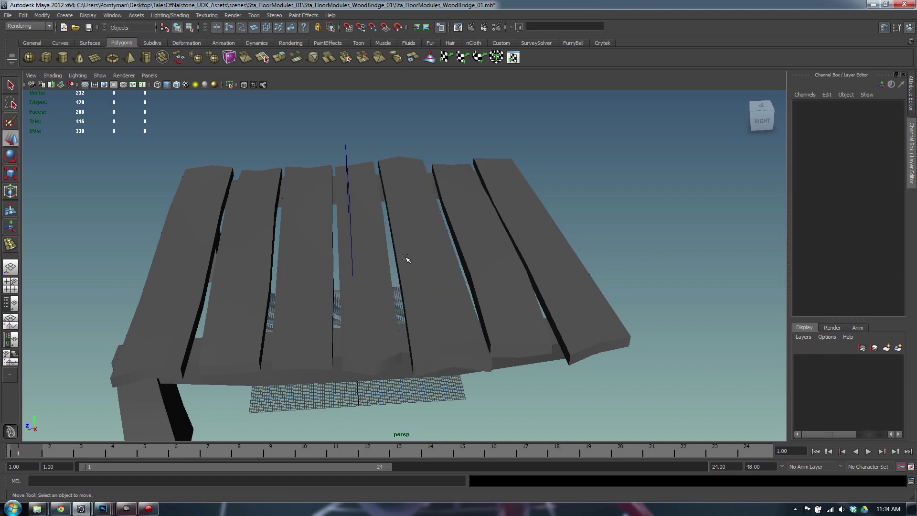
click(414, 256)
click(486, 256)
click(562, 254)
click(477, 266)
click(410, 262)
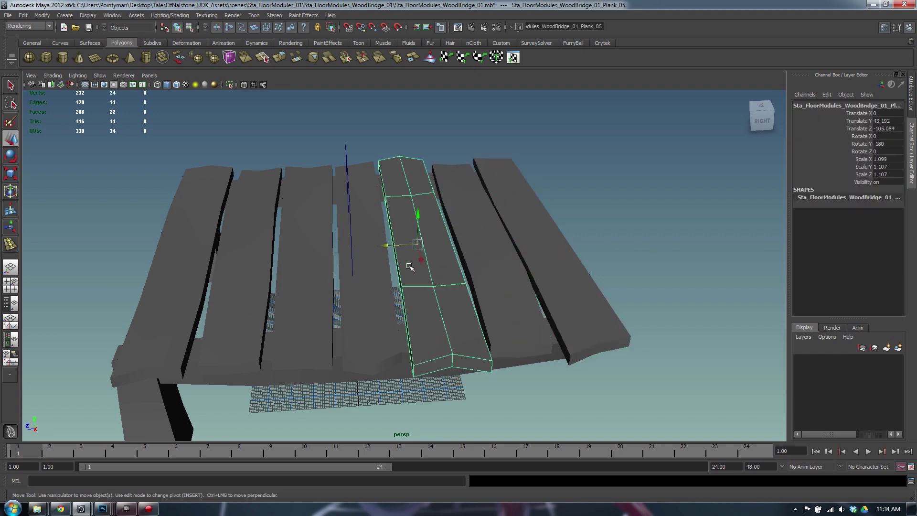
click(350, 266)
click(286, 267)
click(236, 262)
click(177, 262)
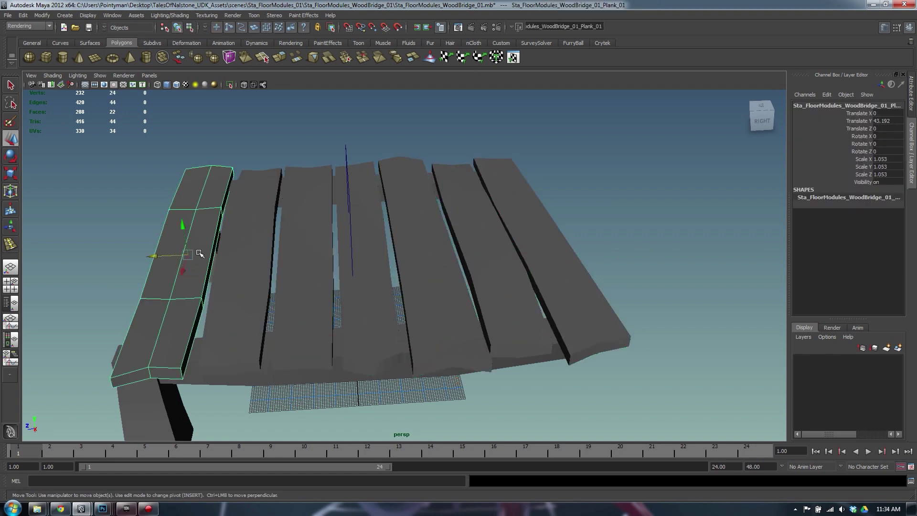
Go through the planks, border beams and pillars and freeze their transformations.
drag(200, 230, 203, 253)
click(253, 268)
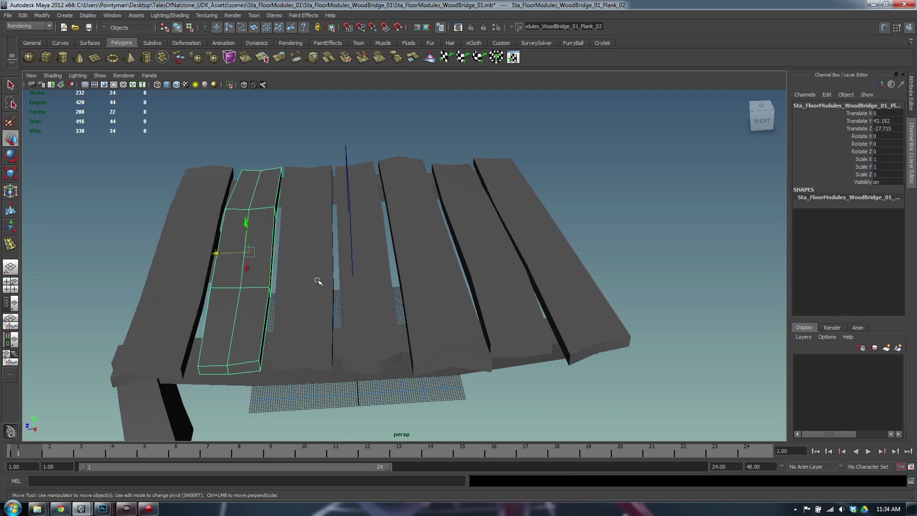
click(330, 283)
click(394, 285)
click(452, 282)
click(506, 286)
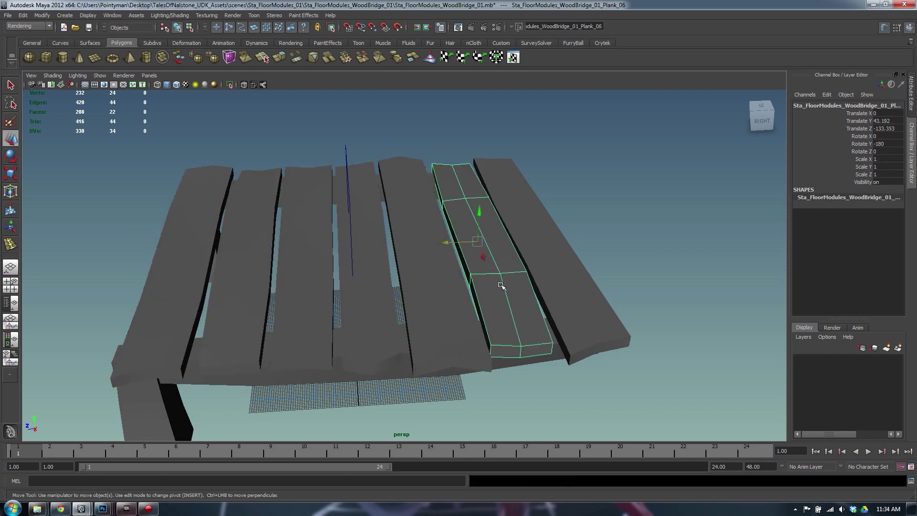
click(556, 353)
click(555, 359)
alt+drag(225, 324, 340, 303)
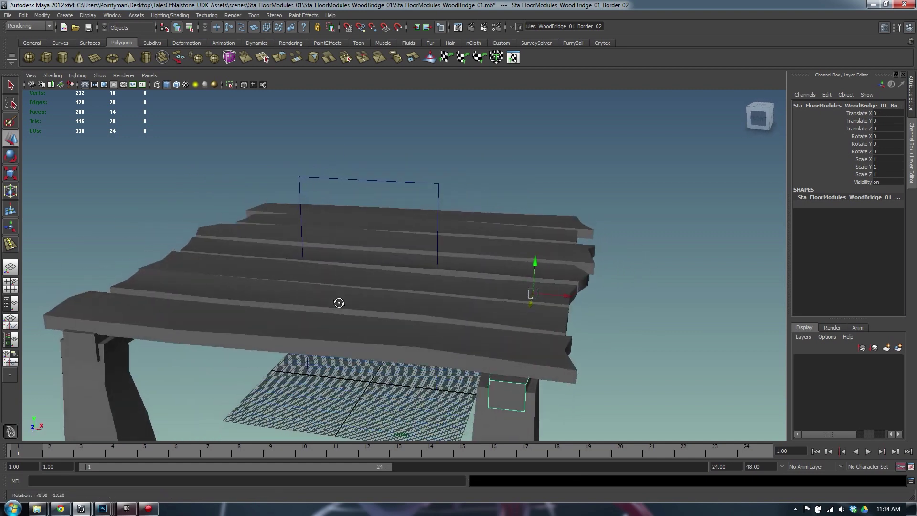
alt+right_drag(340, 303, 166, 358)
click(166, 358)
click(524, 395)
click(502, 395)
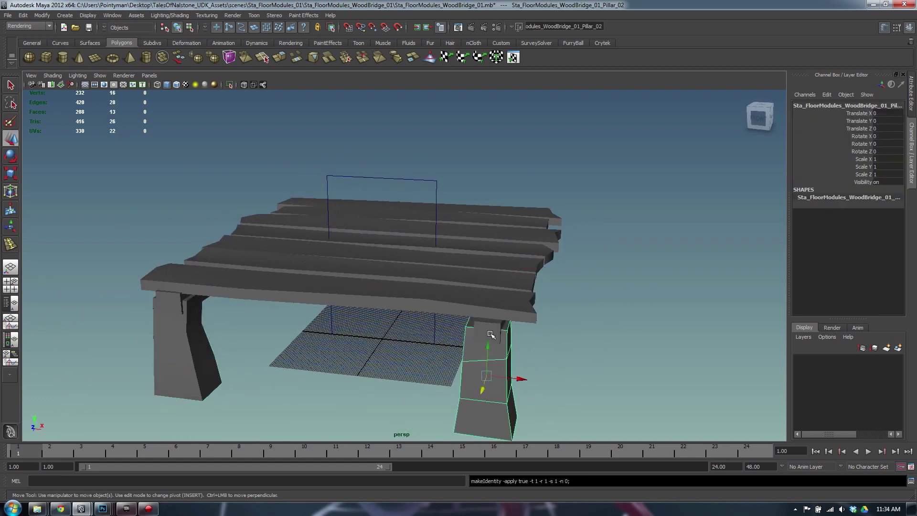
alt+drag(446, 345, 352, 338)
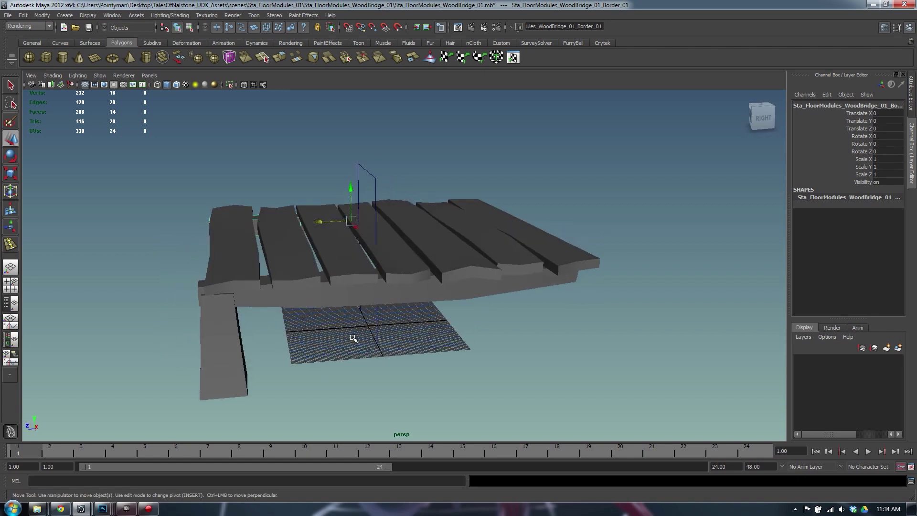
click(199, 257)
Select group1 in the Outliner, duplicate it, and move the copy to Translate Z -190.486 to continue the bridge.
alt+drag(354, 263, 323, 248)
alt+drag(497, 234, 494, 264)
key(shift+o)
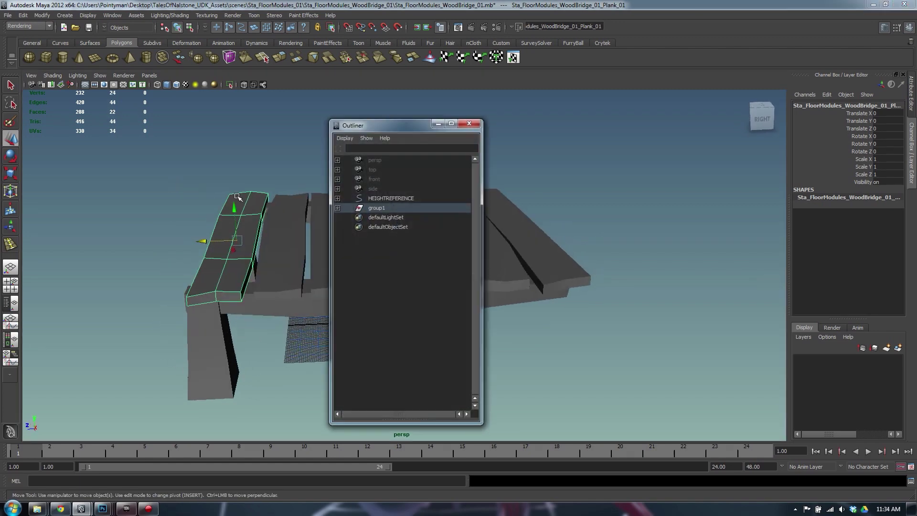
click(388, 209)
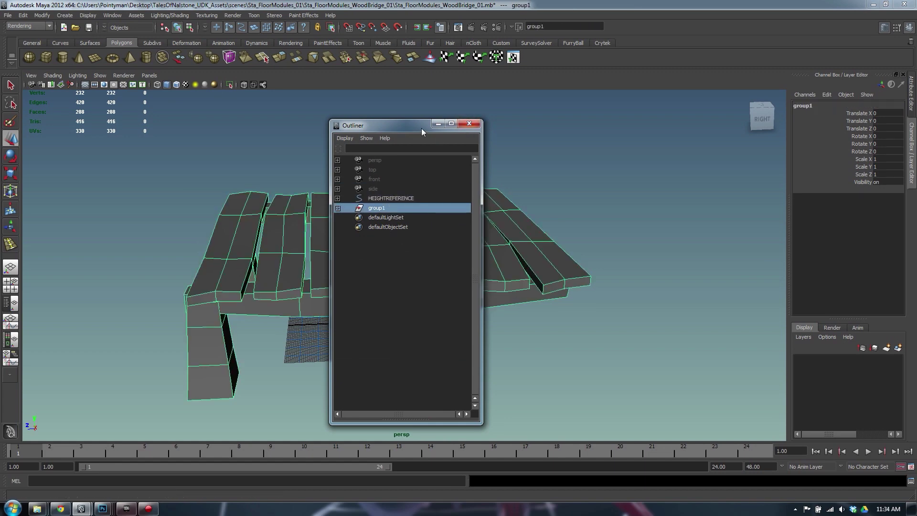
click(470, 125)
key(ctrl+d)
key(w)
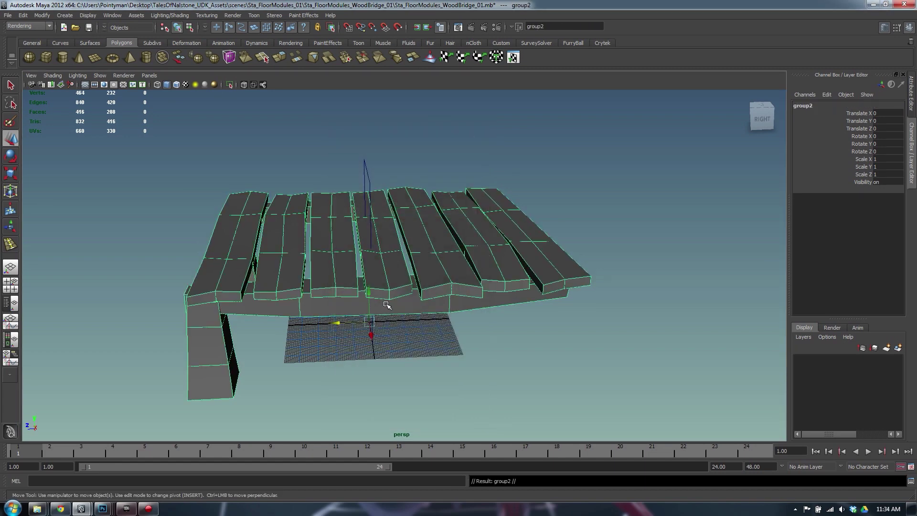
drag(343, 323, 645, 315)
scroll(669, 317, down, 10)
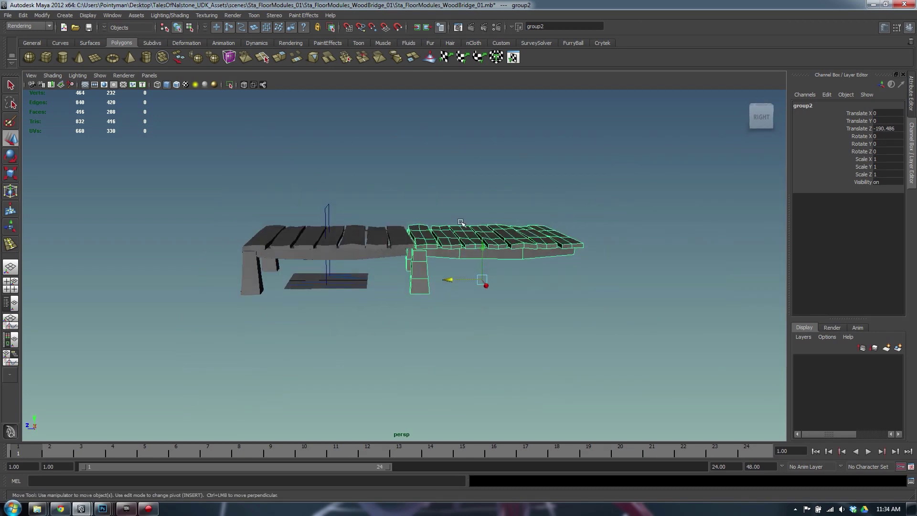
Duplicate the second bridge module and move the new copy further along Z to view three modules in a row.
key(ctrl+d)
click(458, 280)
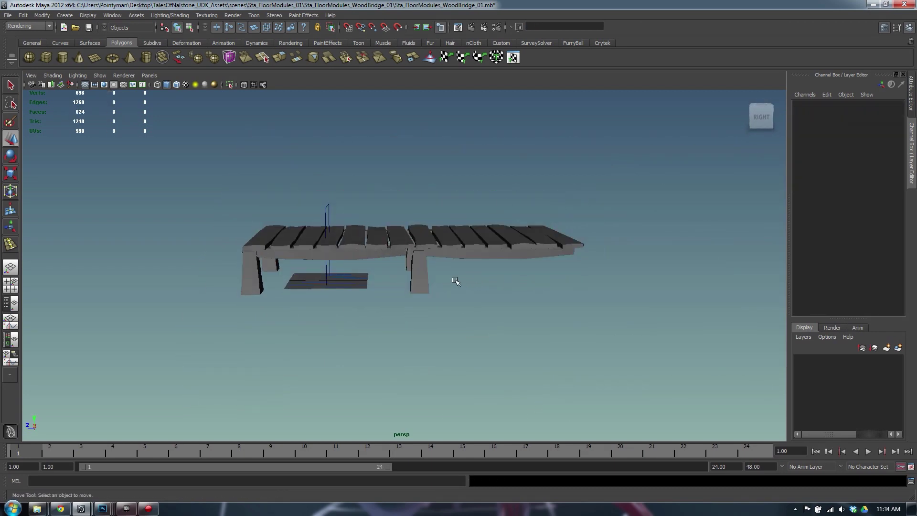
key(ctrl+z)
drag(451, 279, 601, 280)
click(470, 207)
alt+drag(467, 210, 494, 215)
alt+right_drag(494, 215, 516, 225)
alt+drag(516, 225, 327, 242)
Undo the third module and the second module's move along Z, and inspect the bridge.
key(ctrl+z)
key(ctrl+z)
key(ctrl+z)
key(ctrl+z)
alt+drag(218, 245, 141, 239)
click(152, 245)
alt+middle_drag(142, 239, 254, 257)
alt+right_drag(255, 258, 287, 259)
click(288, 260)
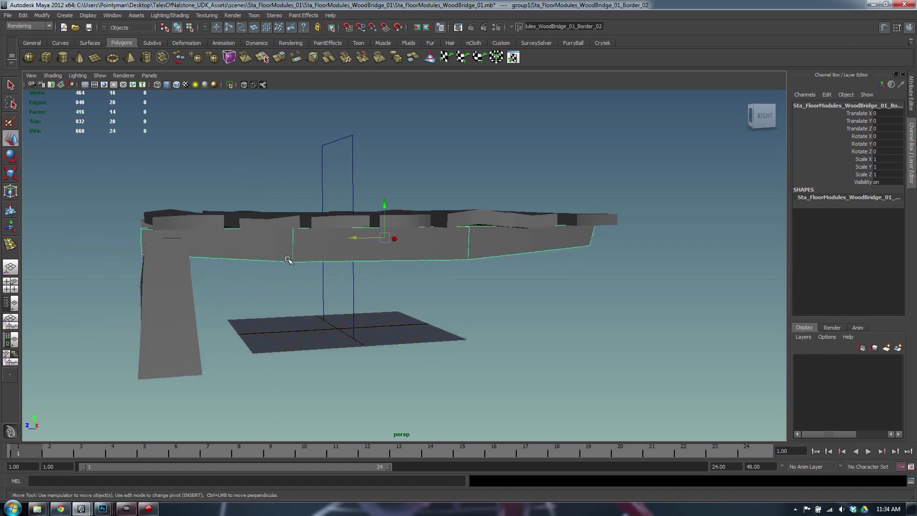
alt+drag(288, 260, 418, 263)
click(418, 263)
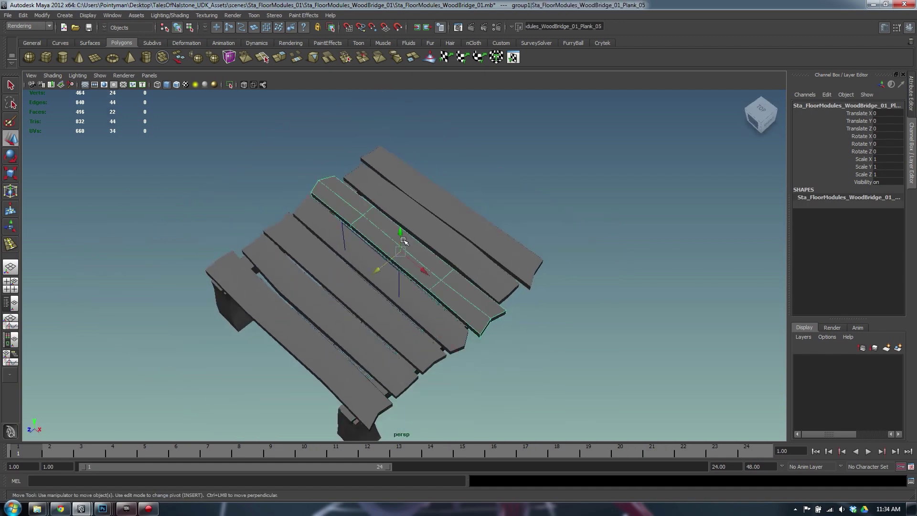
Delete the overlapping duplicates of Plank_05, Plank_06 and Plank_07.
key(t)
key(r)
key(w)
key(Delete)
key(ctrl+z)
key(Delete)
click(456, 278)
click(475, 260)
key(Delete)
click(512, 242)
key(Delete)
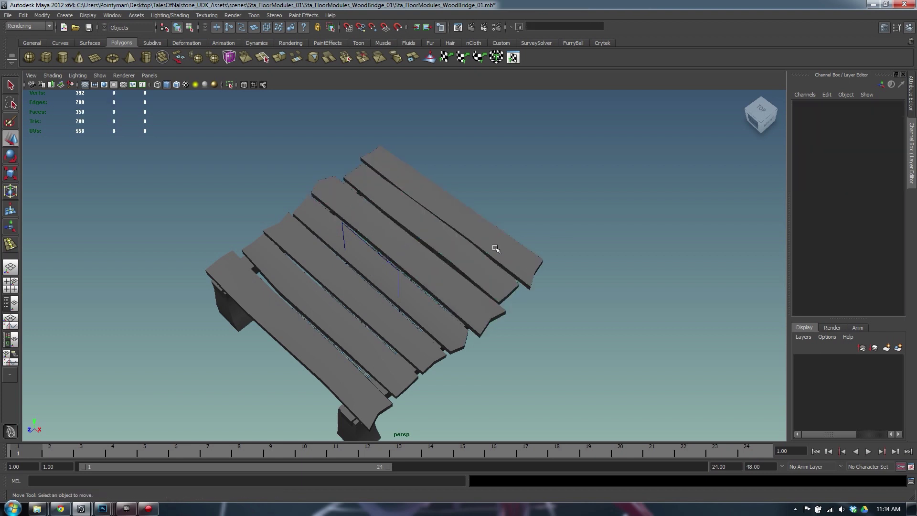
Delete the overlapping duplicates of Plank_01 through Plank_04.
click(477, 259)
click(416, 332)
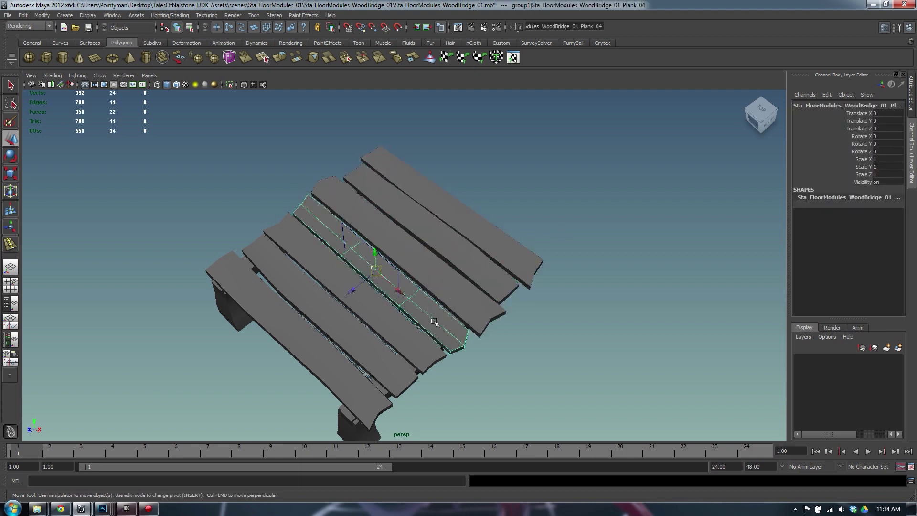
click(408, 342)
key(Delete)
click(369, 356)
key(Delete)
click(328, 372)
key(Delete)
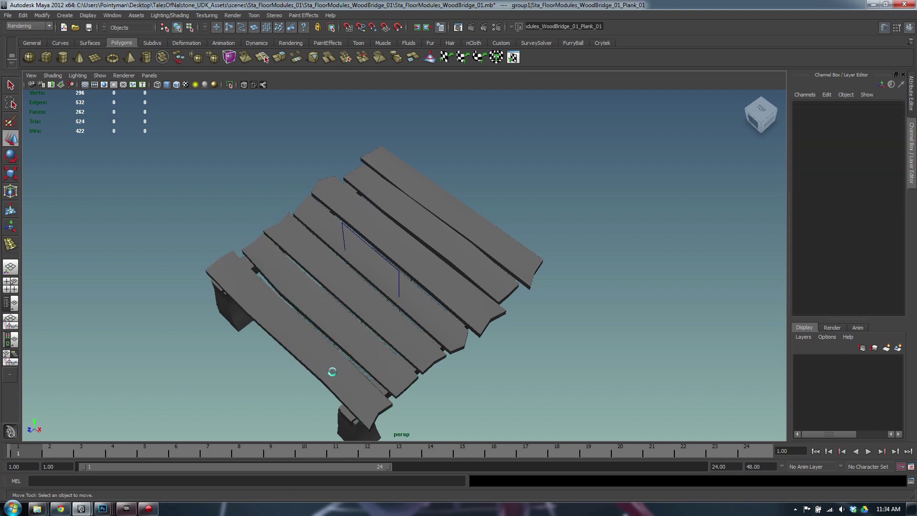
Try deleting group2 from the Outliner and undo the deletion.
click(340, 412)
key(shift+o)
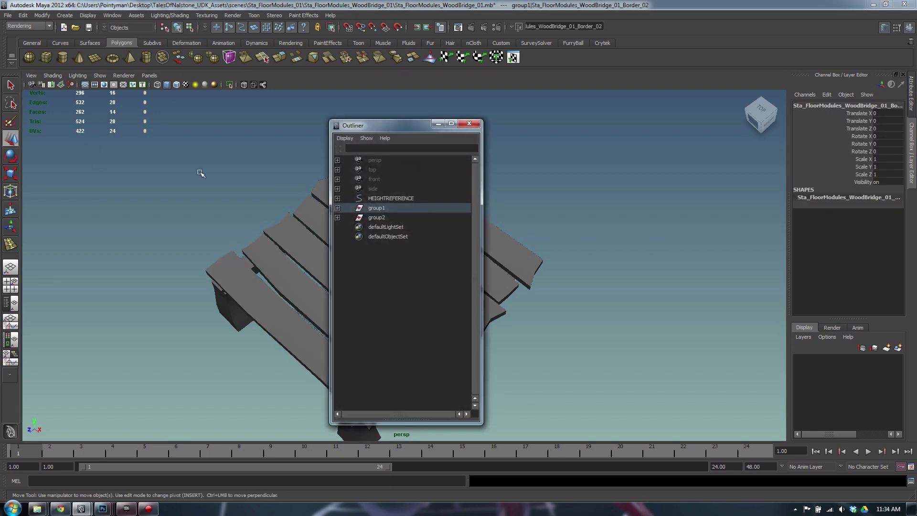
click(375, 218)
key(Delete)
key(ctrl+z)
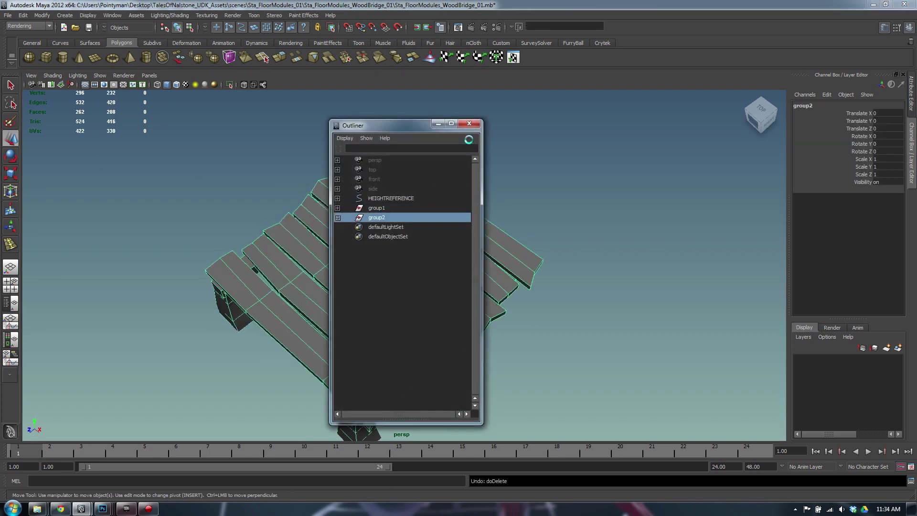
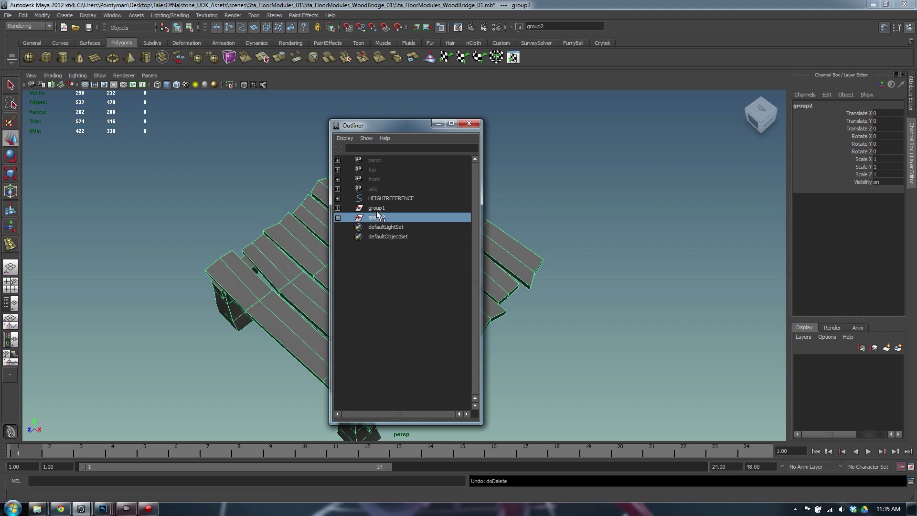
Undo the recent deletions of the overlapping duplicate planks one after another.
key(ctrl+z)
key(ctrl+z)
key(ctrl+z)
key(ctrl+z)
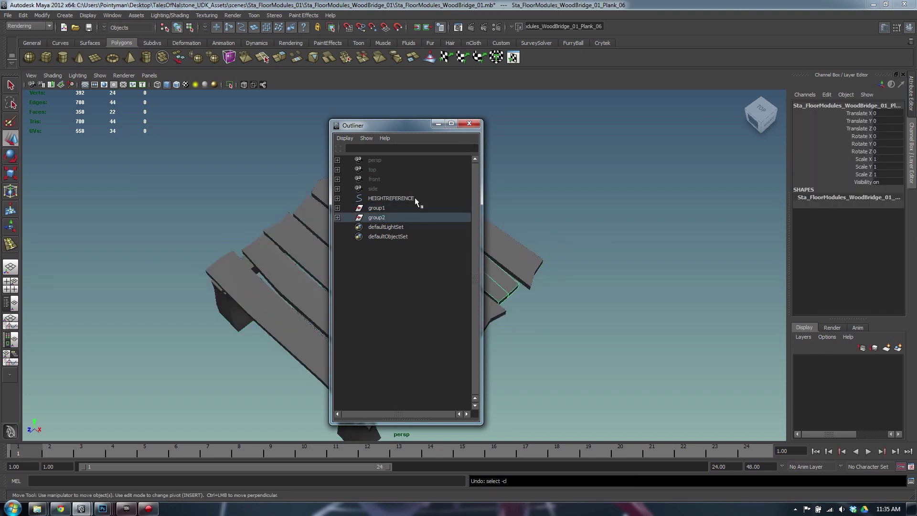
key(ctrl+z)
key(ctrl+z)
key(ctrl+z)
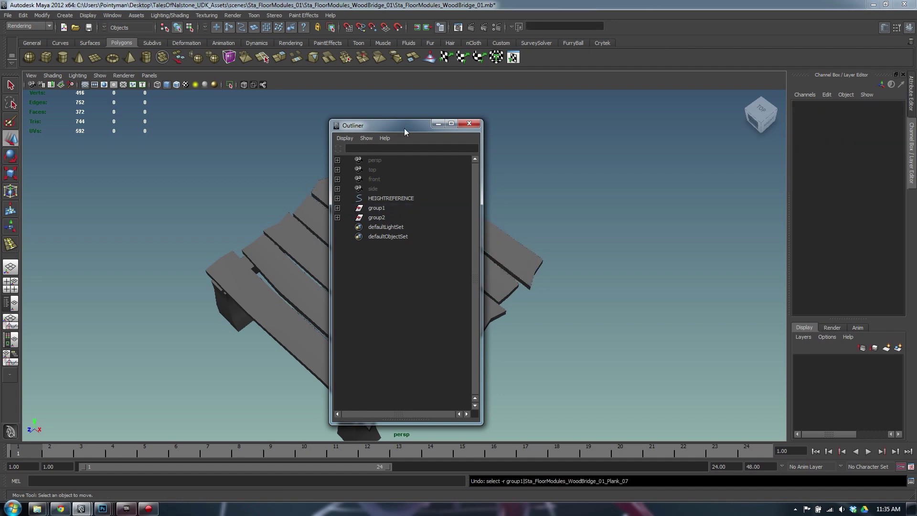
Try deleting group2, check which planks remain in group1, and undo the deletion.
click(382, 217)
key(Delete)
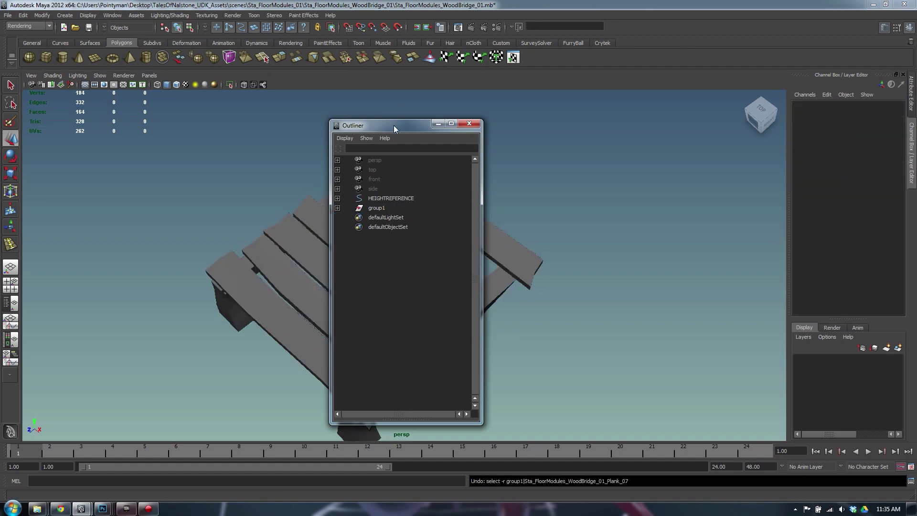
drag(393, 125, 663, 123)
key(ctrl+z)
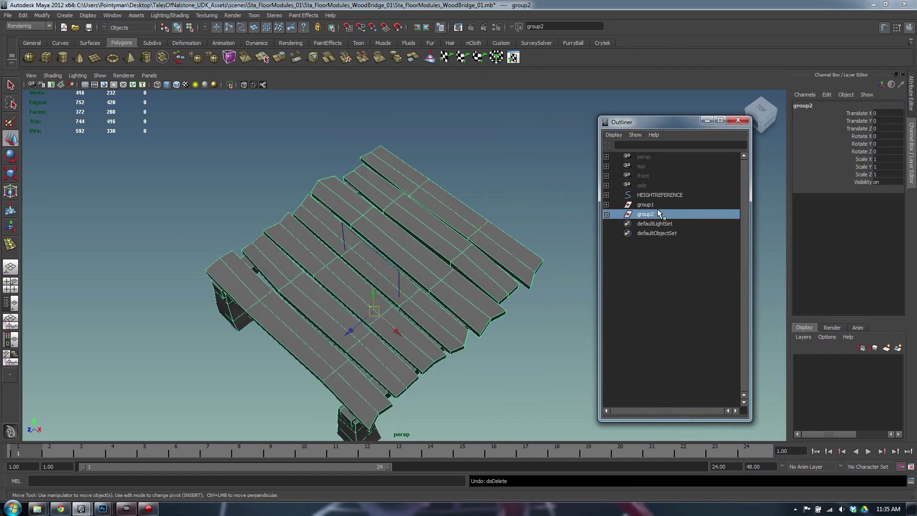
Undo the remaining plank deletions and delete the duplicate module group2 so only the complete group1 stays.
key(ctrl+z)
key(ctrl+z)
key(ctrl+z)
key(ctrl+z)
key(ctrl+z)
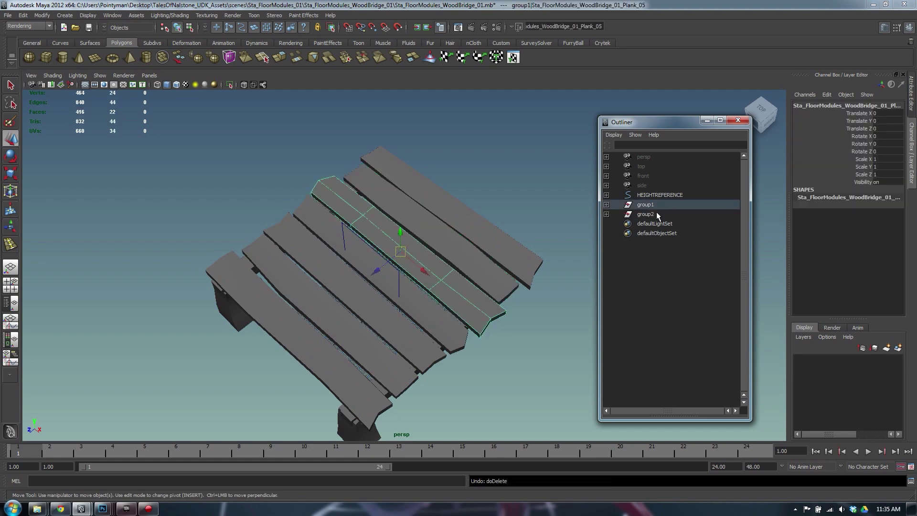
click(648, 214)
key(Delete)
click(524, 214)
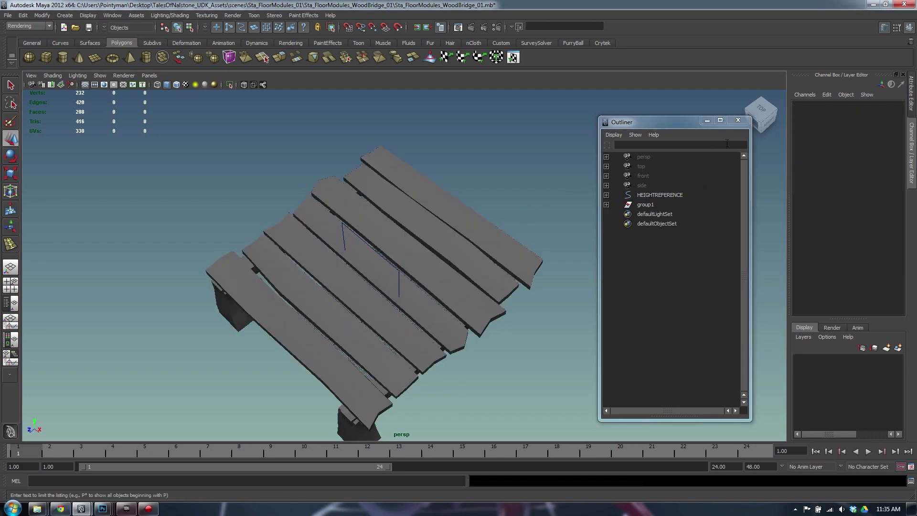
click(737, 120)
Examine the bridge from several angles, checking the plank spacing and the border beams at both ends.
alt+drag(501, 308, 498, 254)
alt+right_drag(497, 254, 563, 205)
click(528, 229)
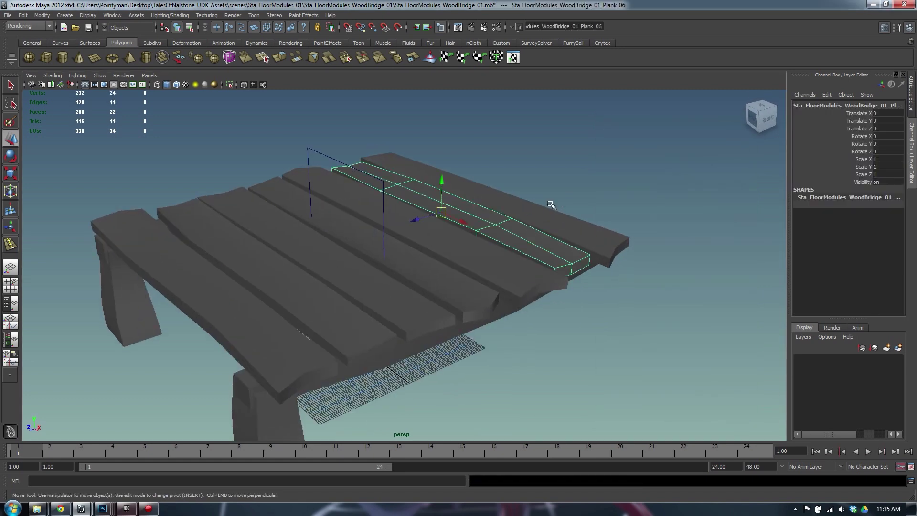
click(549, 203)
key(q)
alt+drag(409, 272, 337, 274)
alt+right_drag(337, 274, 301, 265)
click(229, 250)
alt+drag(227, 229, 285, 239)
Select the far-end vertices of Border_01 and Border_02 and pull them slightly inward along Z.
click(393, 245)
alt+drag(457, 255, 462, 248)
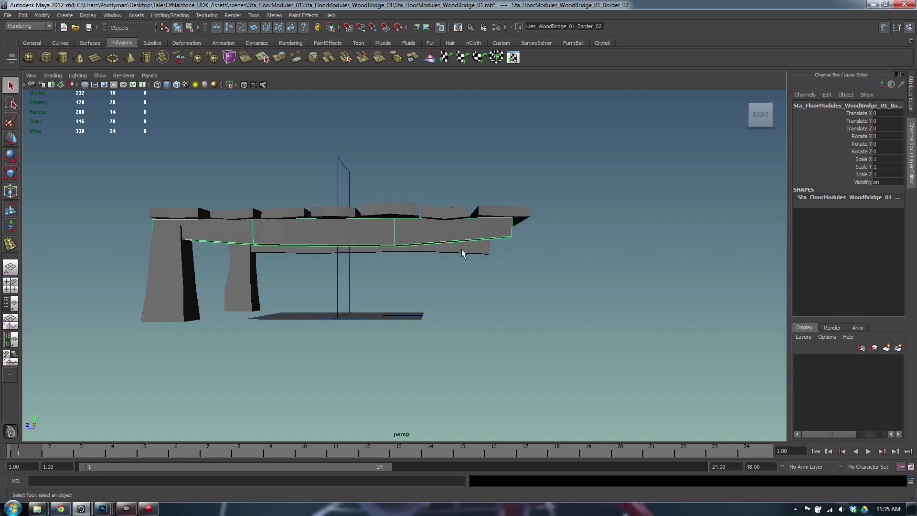
shift+click(461, 251)
key(r)
key(F9)
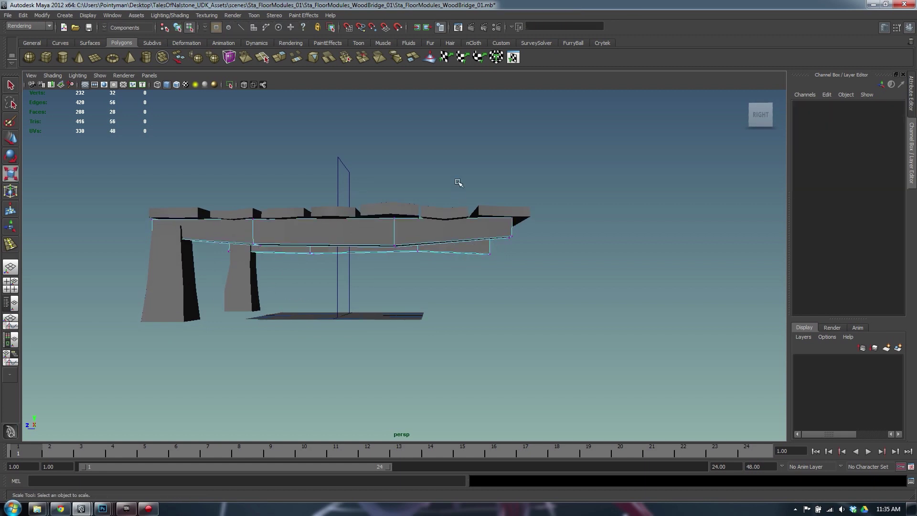
drag(459, 181, 524, 293)
key(w)
mouse_move(489, 234)
alt+mouse_down()
mouse_move(508, 230)
mouse_move(488, 236)
alt+mouse_up()
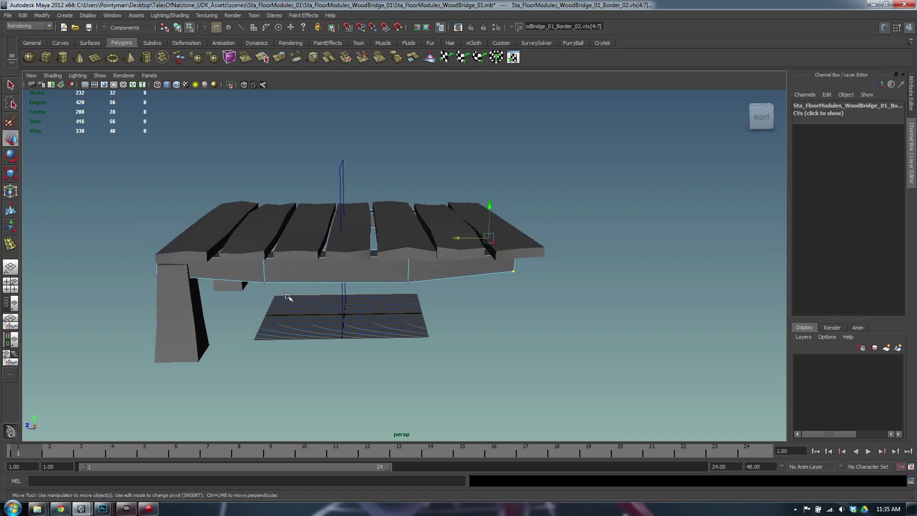
alt+drag(288, 298, 313, 294)
Select Plank_01 through Plank_04 and shift them slightly along Z toward the far planks.
click(202, 241)
key(F8)
alt+drag(272, 238, 260, 252)
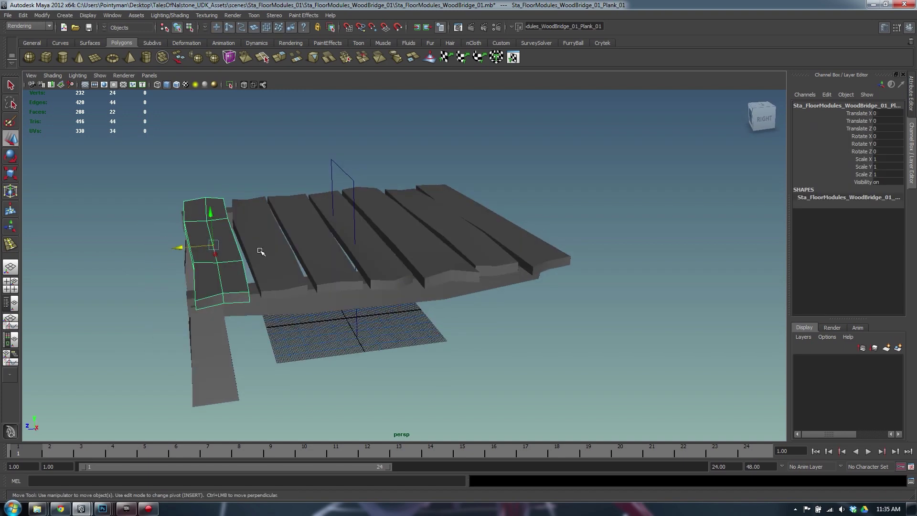
shift+click(266, 250)
shift+click(319, 247)
alt+drag(335, 248, 329, 271)
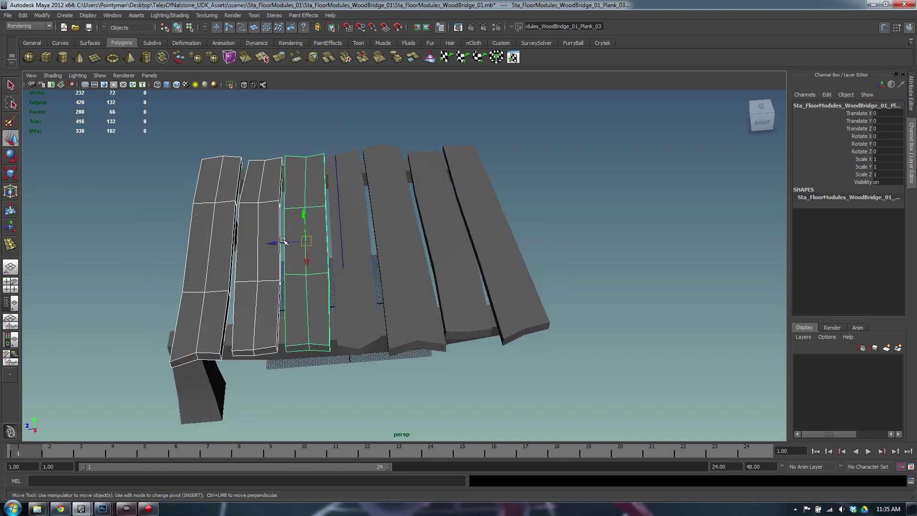
shift+click(358, 266)
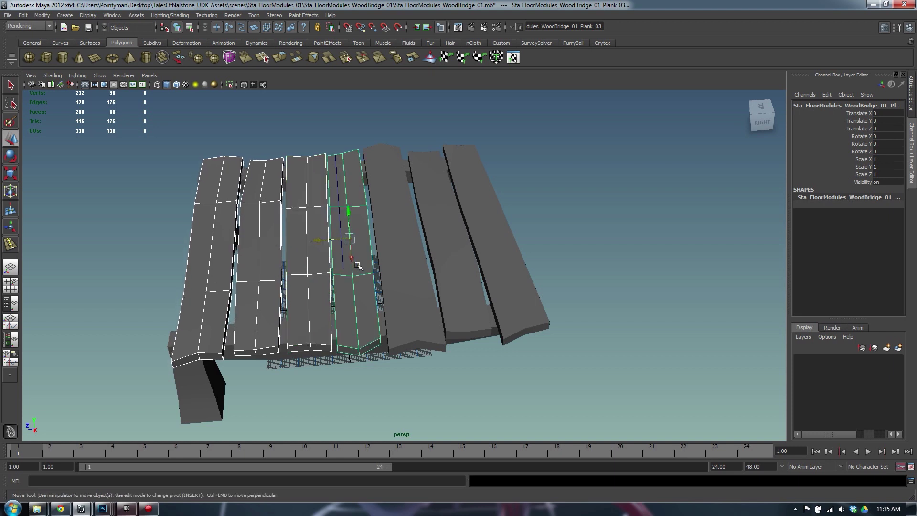
drag(317, 240, 368, 237)
Even out the gaps between Plank_01 and Plank_05 by moving them along Z in progressively smaller selections.
shift+click(400, 243)
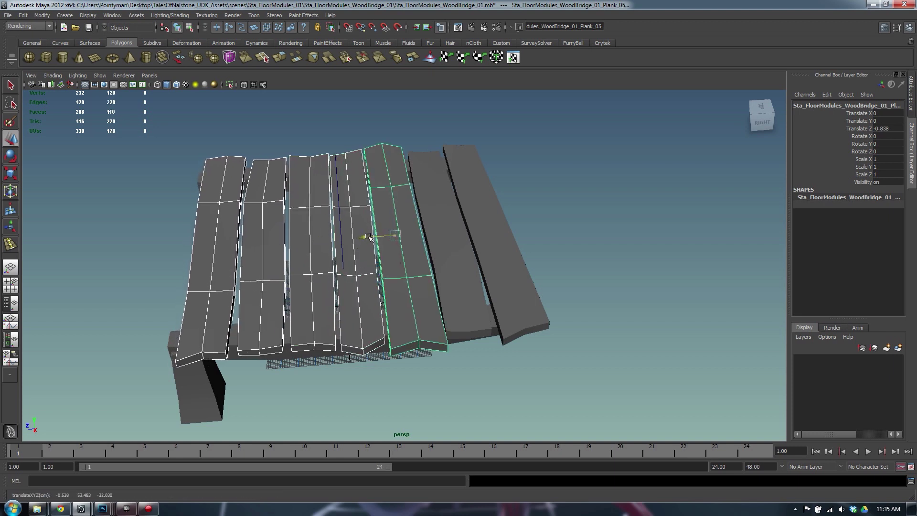
shift+click(384, 262)
shift+click(347, 267)
shift+click(313, 273)
drag(252, 245, 209, 273)
click(212, 254)
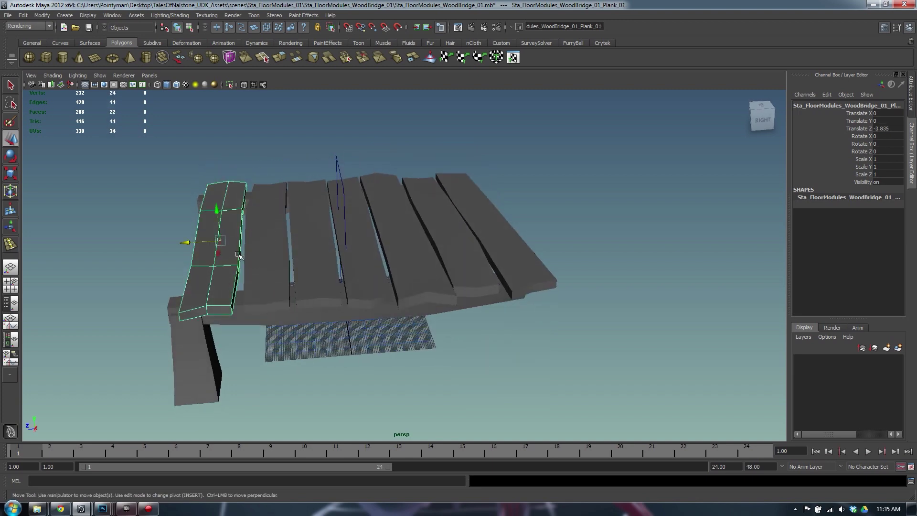
drag(200, 243, 492, 242)
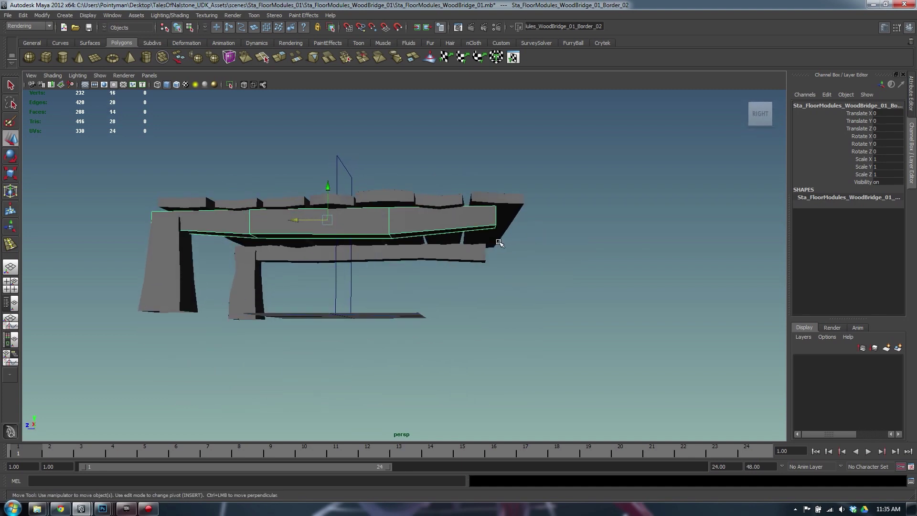
Shorten both border beams by moving their far-section vertices and their pillar-side end vertices inward along Z.
key(F8)
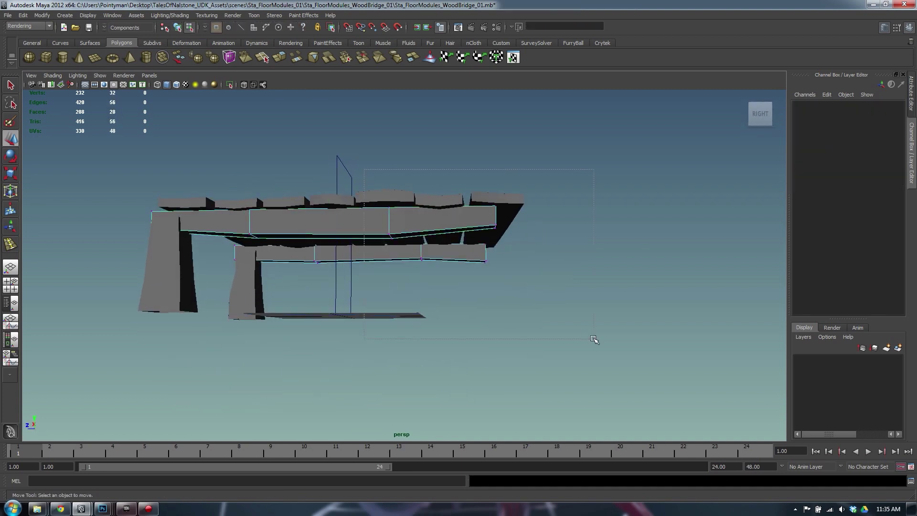
drag(593, 339, 594, 339)
drag(433, 242, 430, 243)
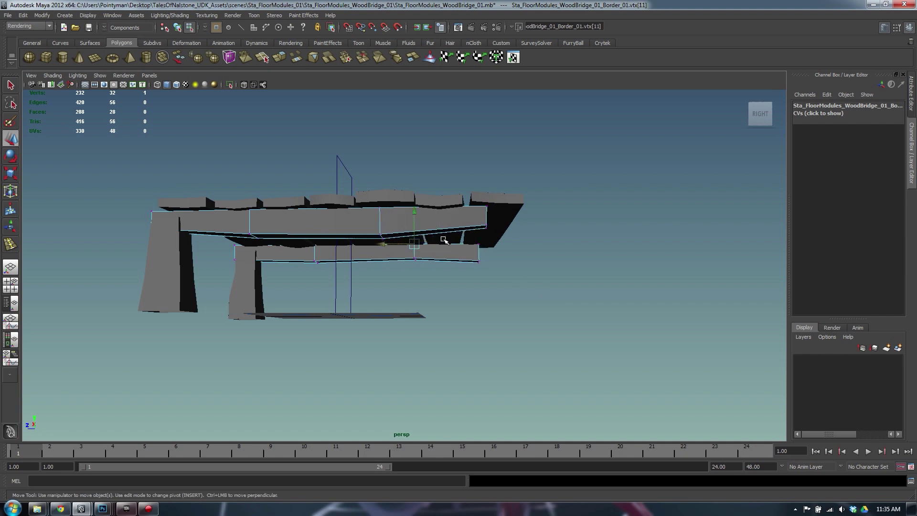
alt+drag(444, 240, 144, 201)
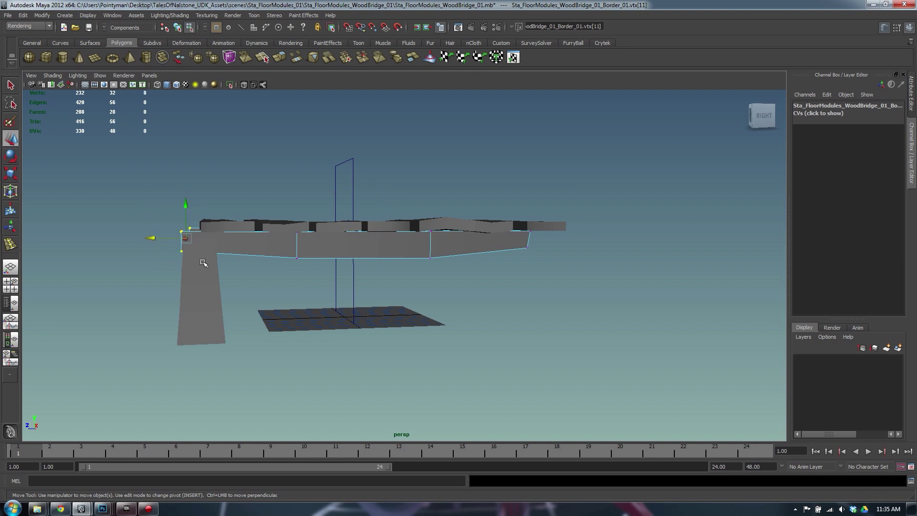
drag(169, 239, 181, 241)
click(204, 284)
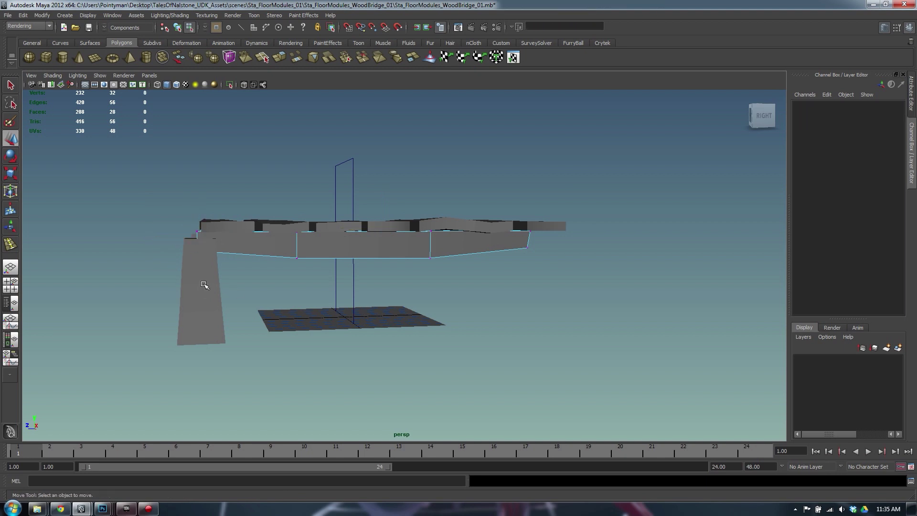
Select both support pillars and check how they sit under the shortened border beams.
click(205, 284)
alt+drag(205, 284, 229, 272)
key(F8)
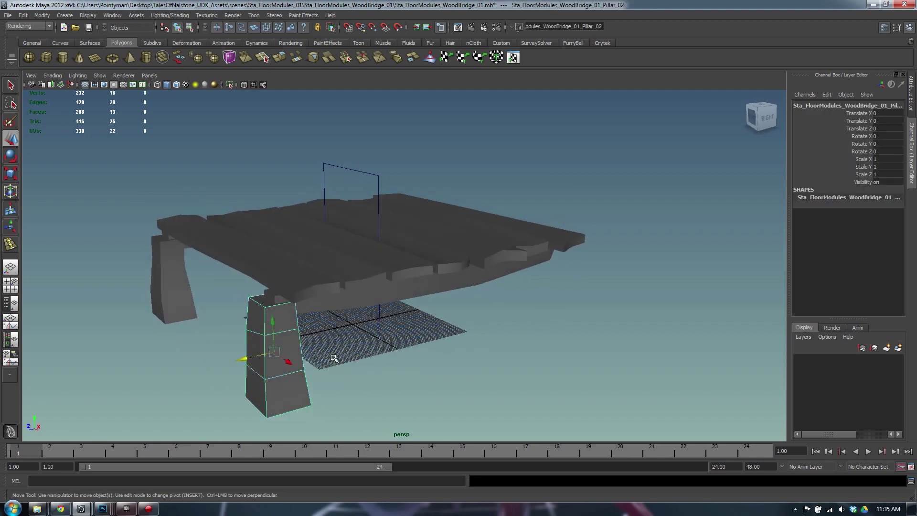
alt+drag(333, 358, 275, 330)
shift+click(172, 294)
alt+drag(362, 306, 371, 321)
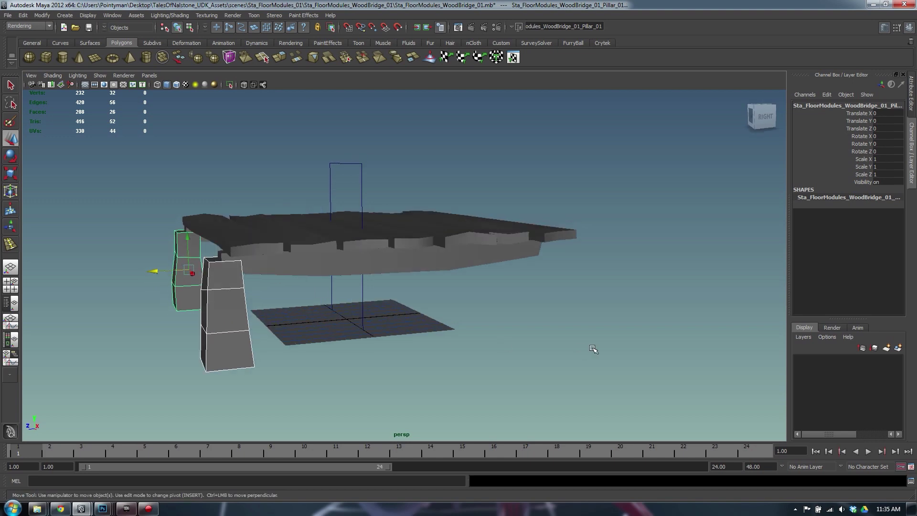
click(594, 350)
Duplicate the group1 module and move the copy along Z to about -166.8 to check the joint.
key(o)
key(ctrl+d)
alt+drag(377, 239, 341, 243)
drag(321, 317, 591, 312)
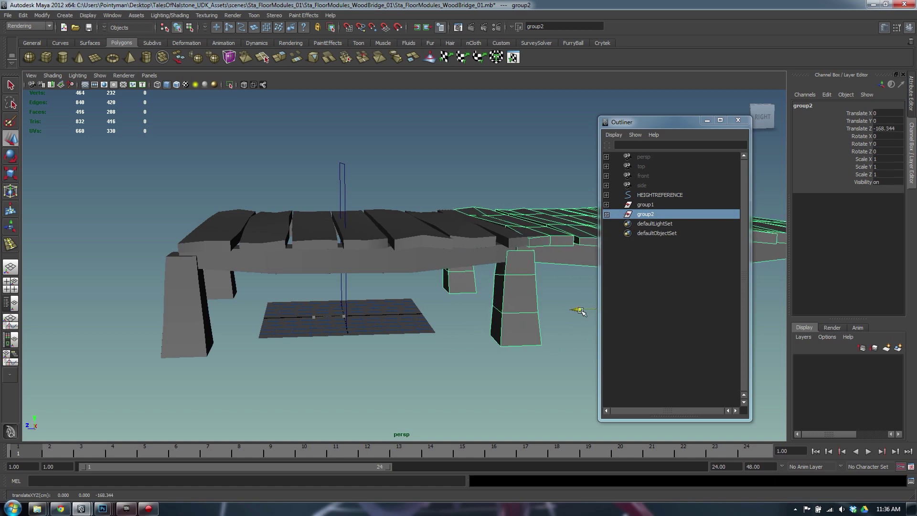
alt+drag(418, 246, 356, 256)
alt+right_drag(357, 256, 489, 254)
alt+drag(439, 225, 421, 235)
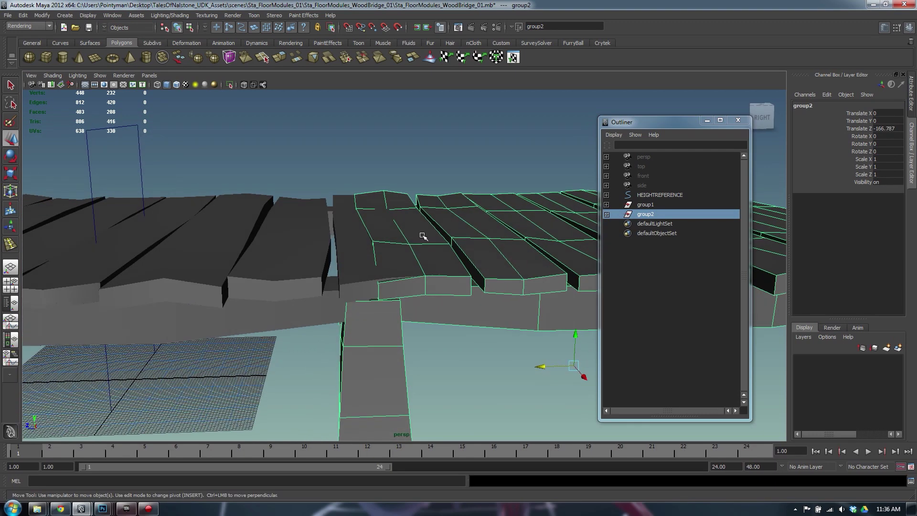
Reposition the duplicate along Z to about -166.9 to test its joint with the original, and delete the duplicate.
key(ctrl+z)
alt+drag(400, 286, 409, 265)
drag(156, 356, 526, 347)
alt+drag(396, 311, 375, 295)
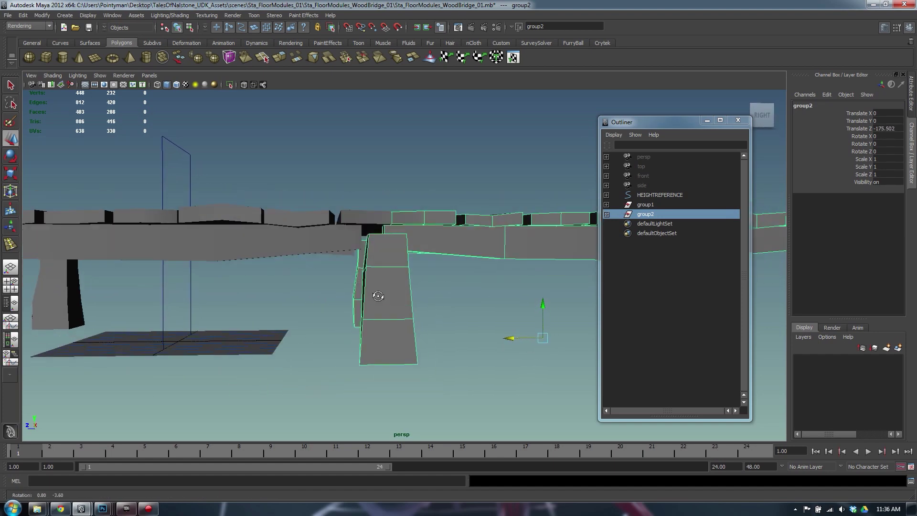
scroll(379, 253, up, 3)
alt+drag(380, 254, 531, 358)
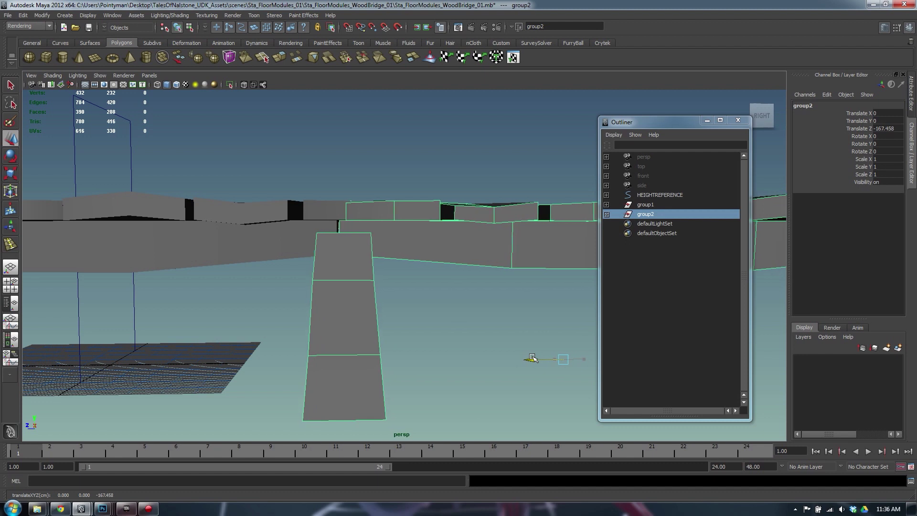
alt+drag(473, 300, 352, 211)
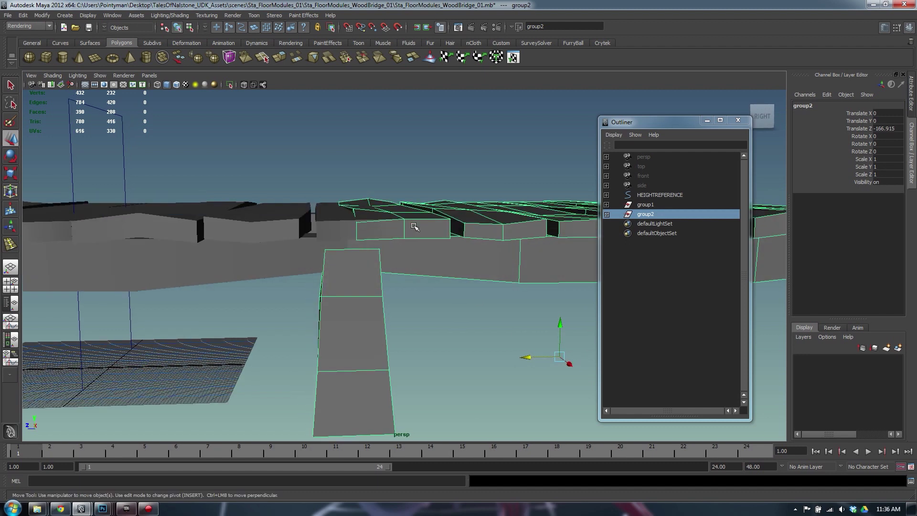
key(Delete)
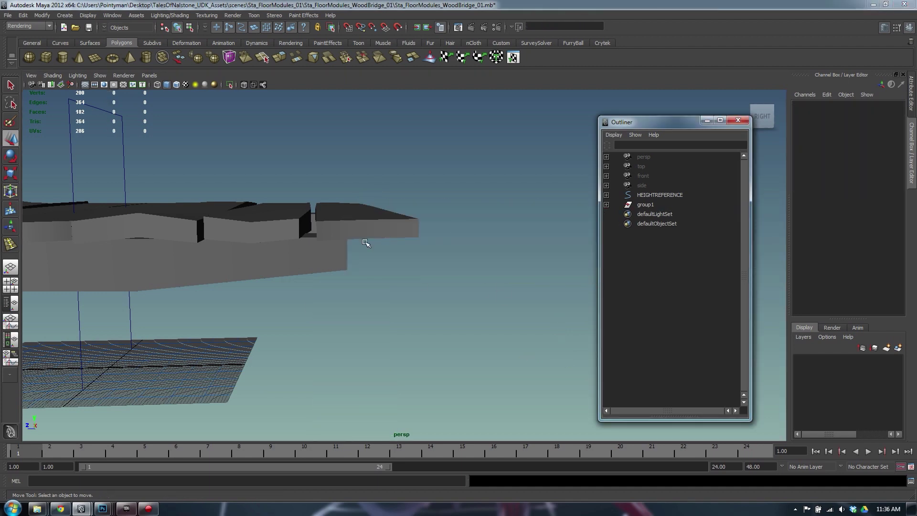
Select Plank_01 through Plank_03 and scale them along Z to about 0.926.
alt+drag(365, 243, 377, 262)
click(449, 278)
click(380, 260)
key(r)
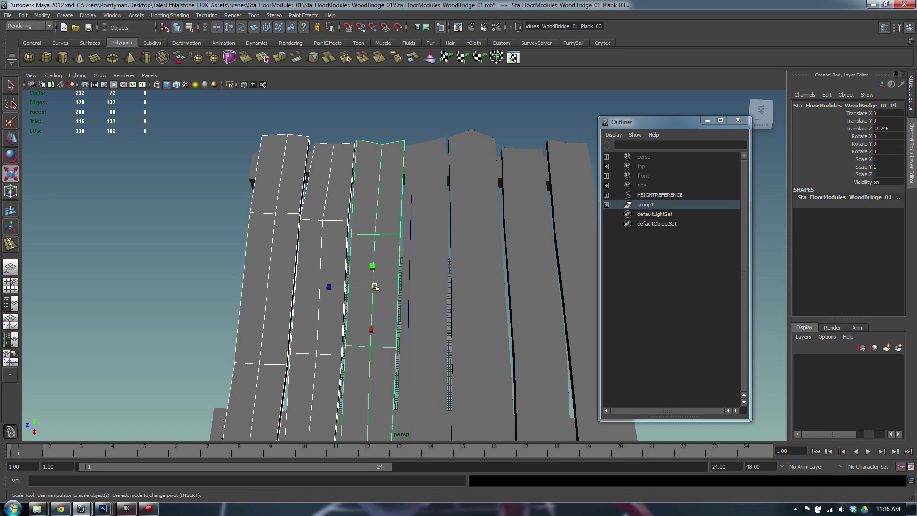
mouse_move(328, 287)
mouse_down()
mouse_move(347, 287)
mouse_move(314, 287)
mouse_up()
Move the narrowed end planks along Z to even the gaps, with Plank_01 at about -8.5.
key(w)
click(341, 282)
click(293, 283)
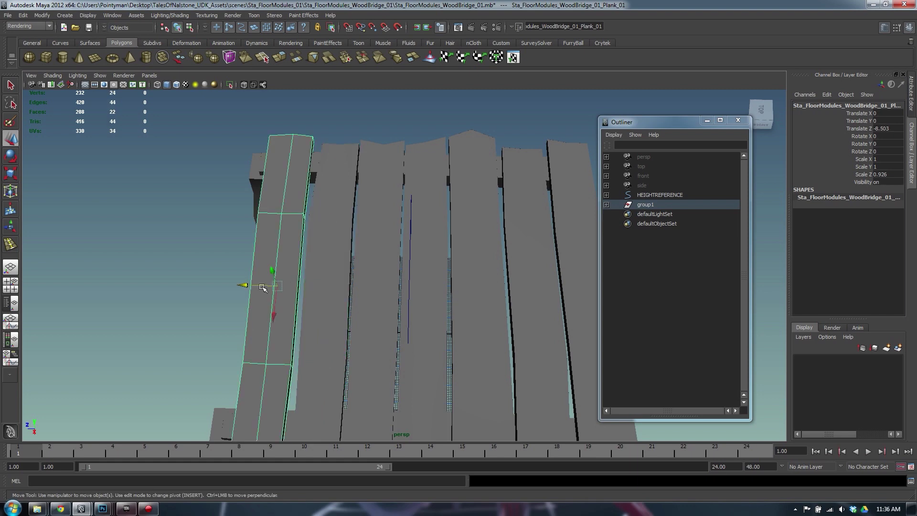
click(246, 287)
key(z)
drag(244, 285, 274, 252)
Adjust the height of the four far-end vertices of Border_02 and return to object selection.
click(415, 194)
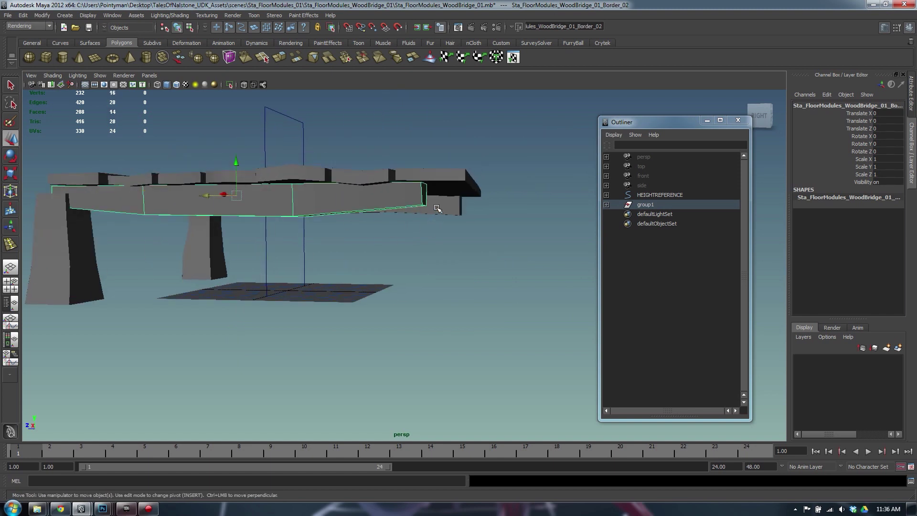
right_drag(417, 191, 376, 190)
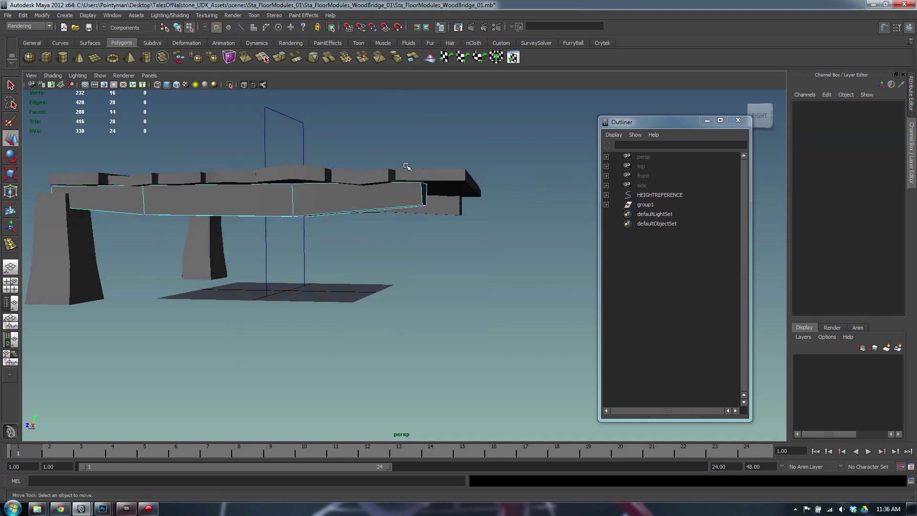
drag(407, 168, 429, 244)
key(r)
key(w)
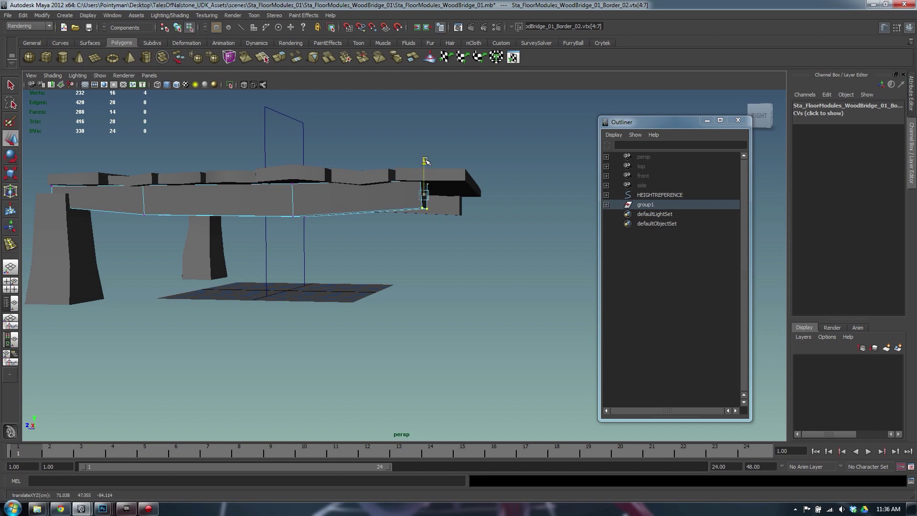
click(453, 220)
alt+drag(483, 216, 308, 279)
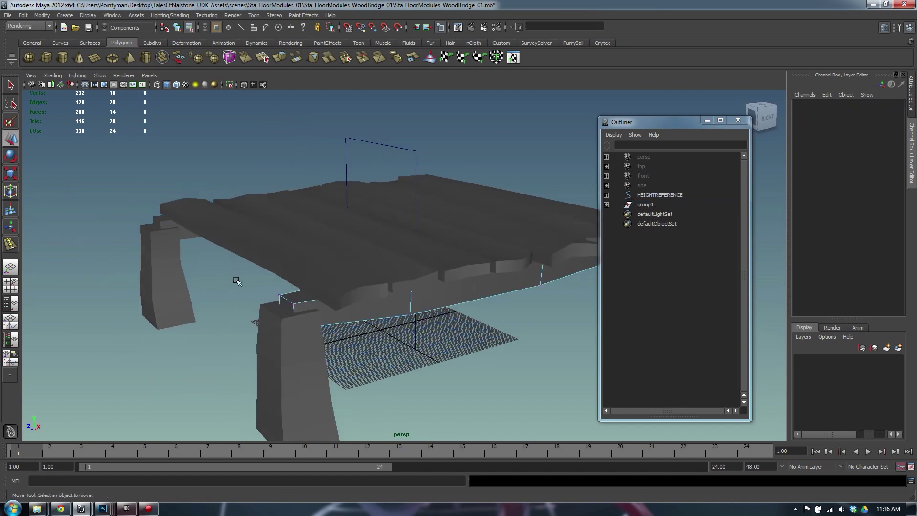
key(F8)
Duplicate group1 and move the copy along Z to about -177.1 to test its joint with the original module.
click(432, 385)
click(639, 207)
key(ctrl+d)
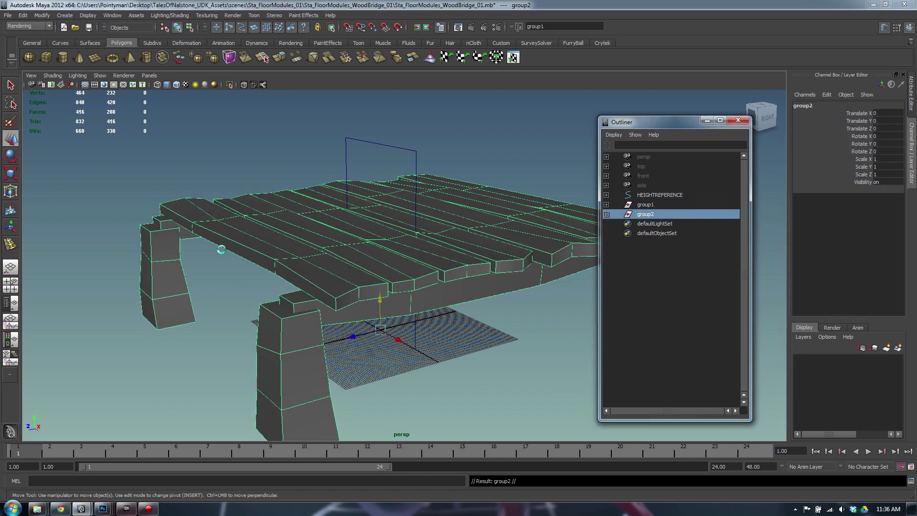
drag(362, 337, 526, 278)
alt+drag(518, 304, 481, 266)
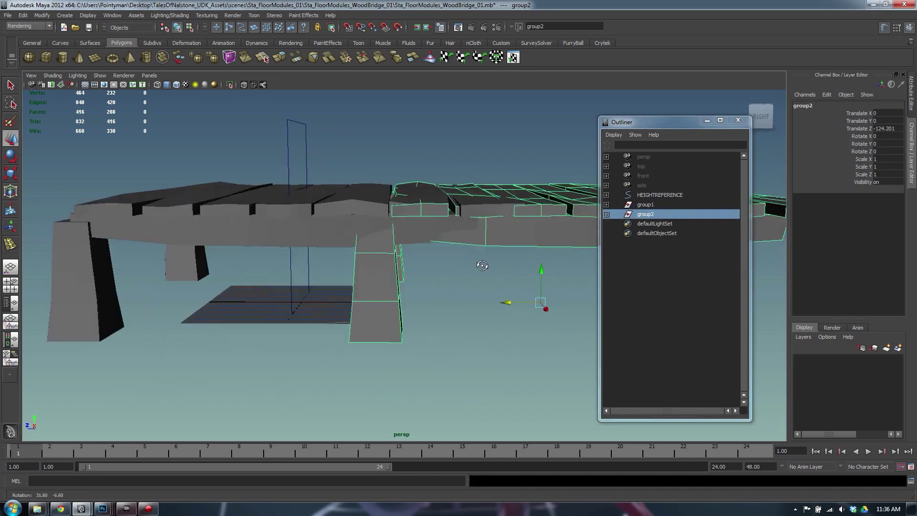
alt+right_drag(480, 266, 522, 264)
alt+drag(465, 282, 614, 311)
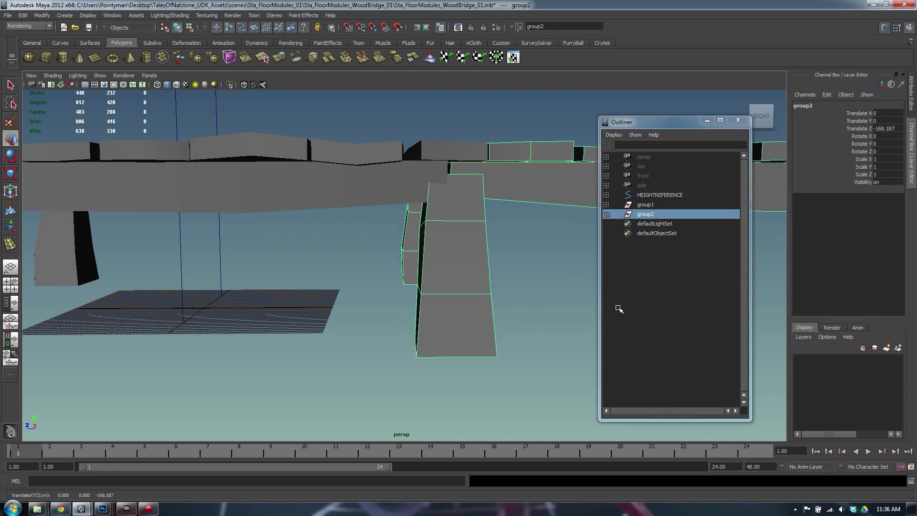
alt+drag(560, 299, 395, 244)
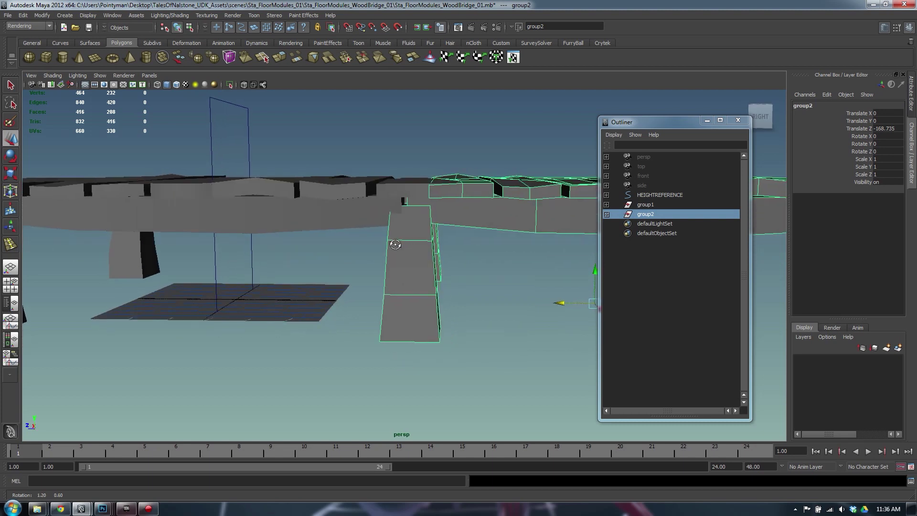
drag(573, 306, 587, 304)
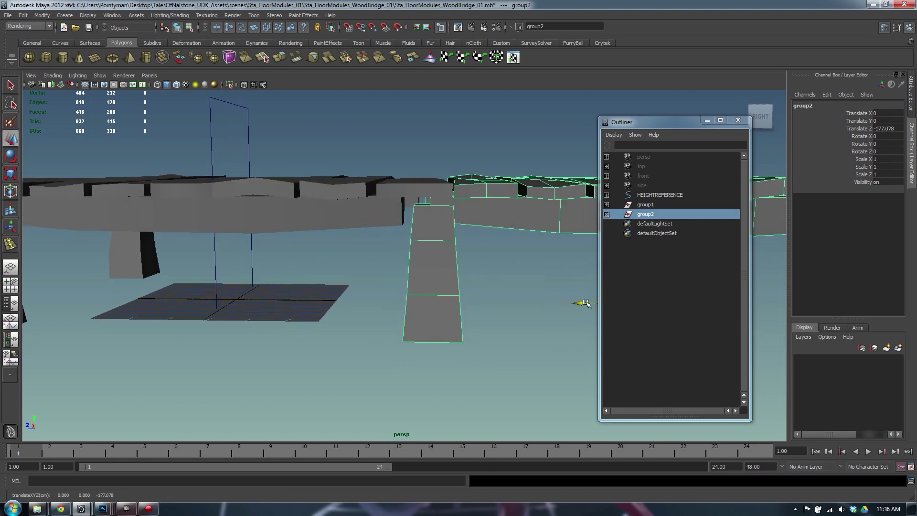
Select the far-end vertices of both border beams and extend them along Z to about -90.6, toward the duplicate's pillars.
alt+drag(433, 225, 422, 199)
click(414, 206)
shift+click(411, 206)
key(F9)
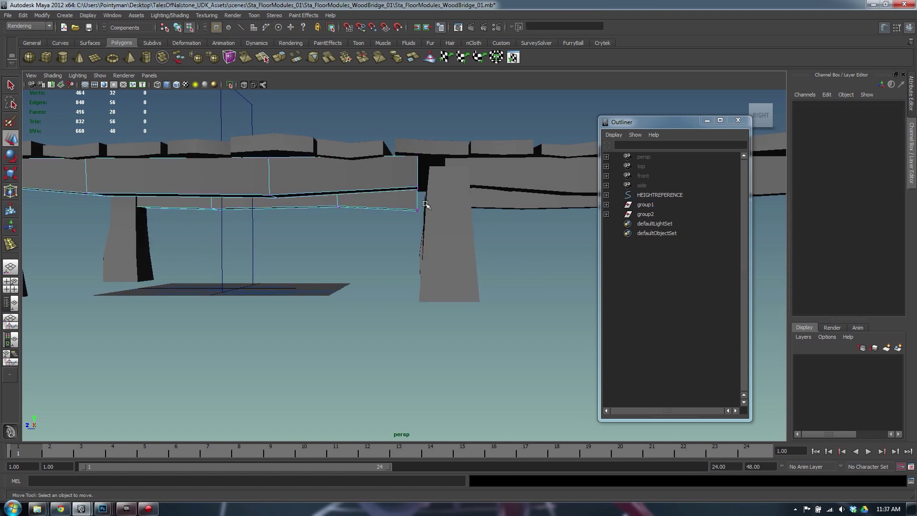
drag(411, 165, 410, 188)
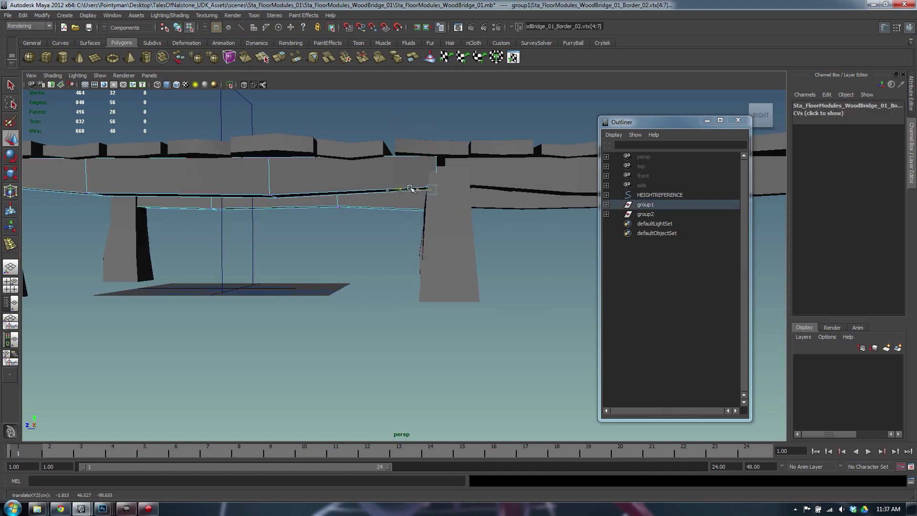
click(510, 228)
alt+drag(509, 228, 487, 238)
scroll(408, 220, up, 4)
click(218, 248)
alt+drag(218, 248, 240, 242)
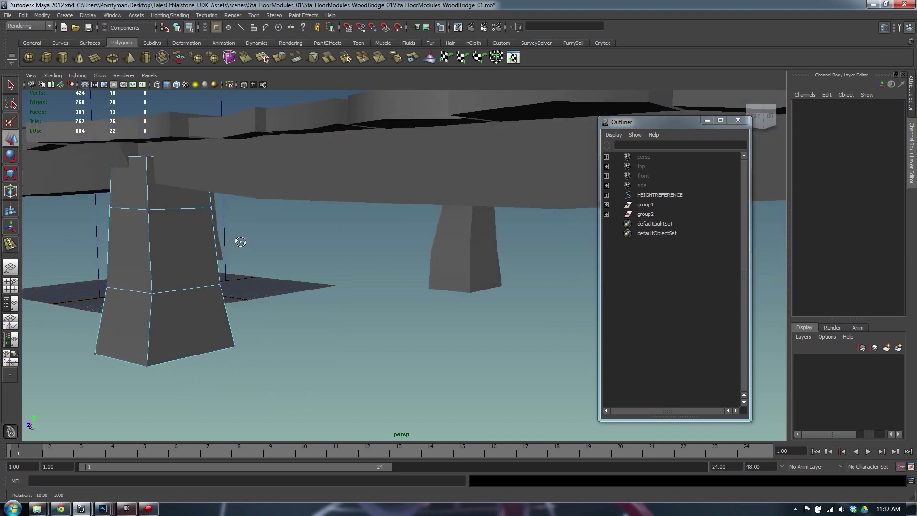
alt+right_drag(239, 241, 143, 224)
alt+middle_drag(143, 225, 242, 221)
click(109, 219)
drag(85, 182, 290, 274)
key(r)
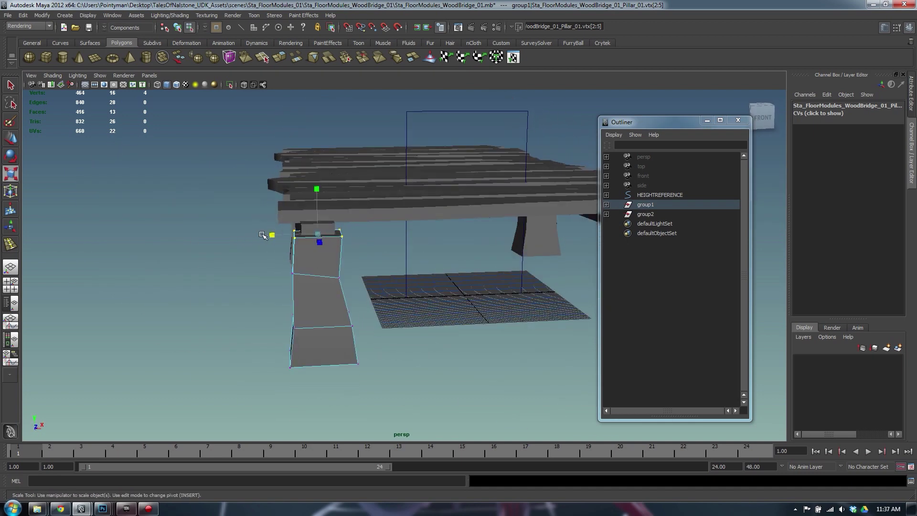
click(271, 234)
key(ctrl+z)
alt+drag(266, 234, 296, 213)
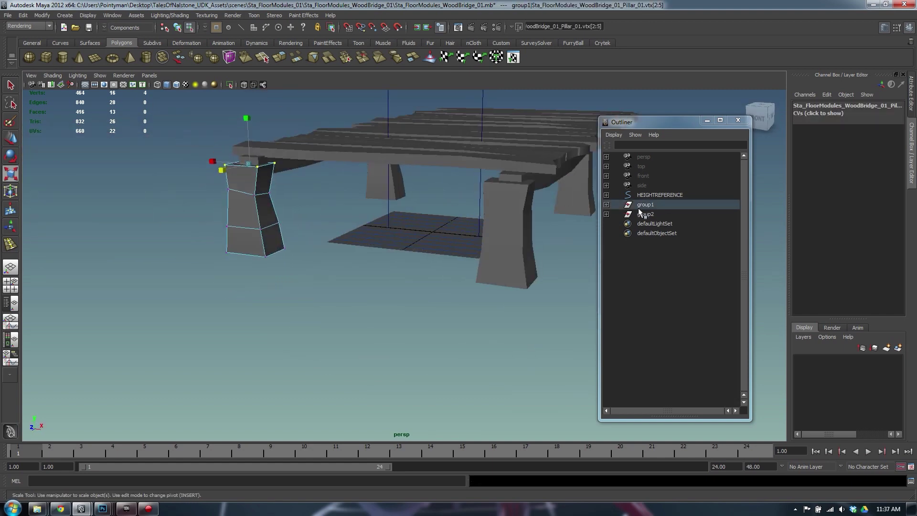
Delete the duplicated module group2 and return to object selection.
drag(639, 207, 646, 215)
click(646, 215)
key(Delete)
alt+drag(490, 185, 441, 301)
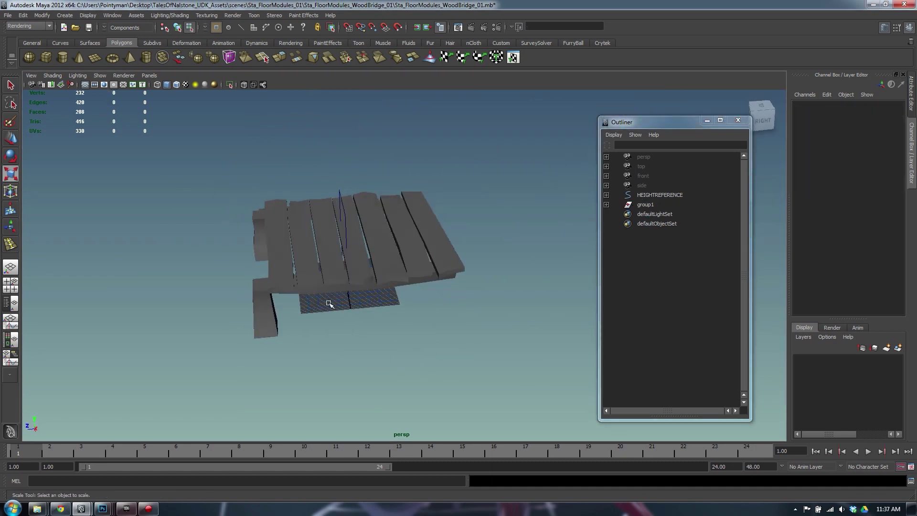
alt+drag(329, 303, 401, 279)
key(F8)
alt+drag(315, 211, 344, 249)
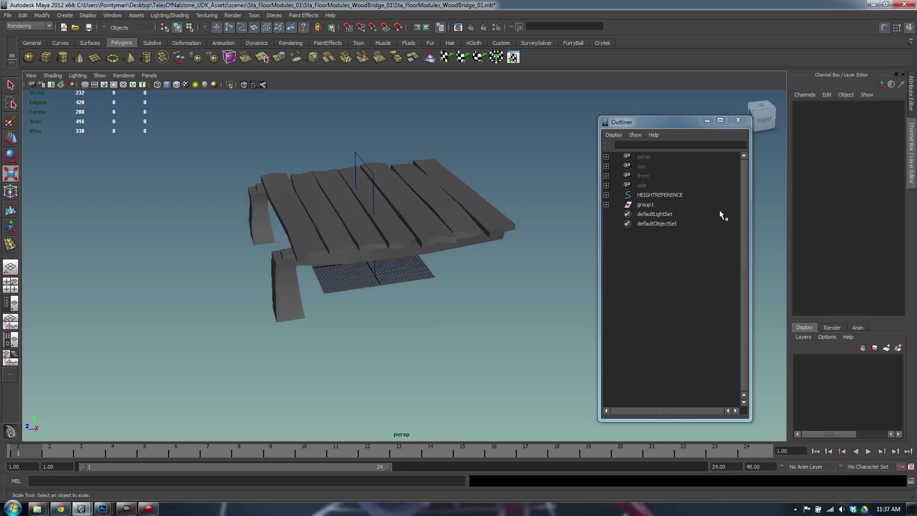
Duplicate group1 again and move the copy along Z to about -178.2, against the end of the original module.
click(661, 206)
alt+drag(442, 329, 413, 317)
key(ctrl+d)
key(w)
drag(343, 258, 549, 229)
scroll(540, 248, up, 5)
alt+drag(533, 267, 509, 310)
click(524, 313)
key(ctrl+z)
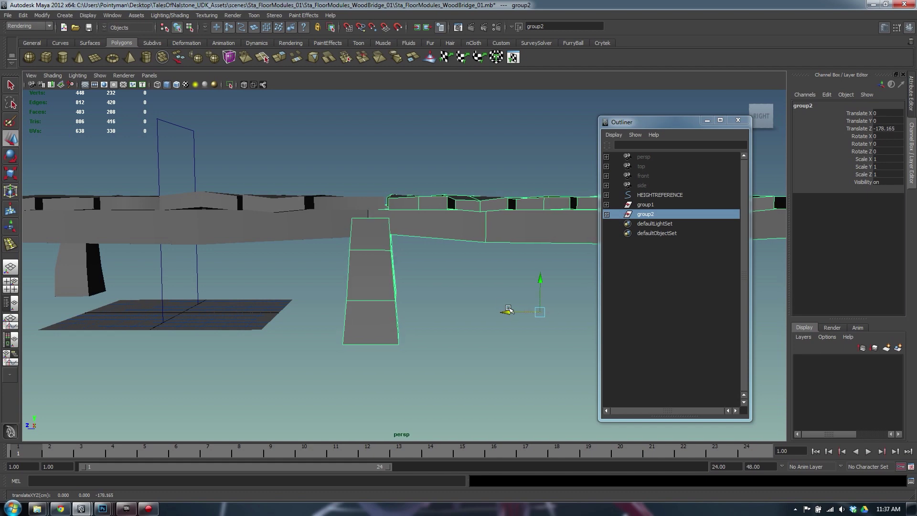
Reposition the duplicate along Z to about -177.5 to check the plank joint, and delete the duplicate.
click(425, 254)
alt+drag(425, 254, 424, 302)
alt+right_drag(424, 303, 285, 289)
alt+drag(284, 288, 298, 248)
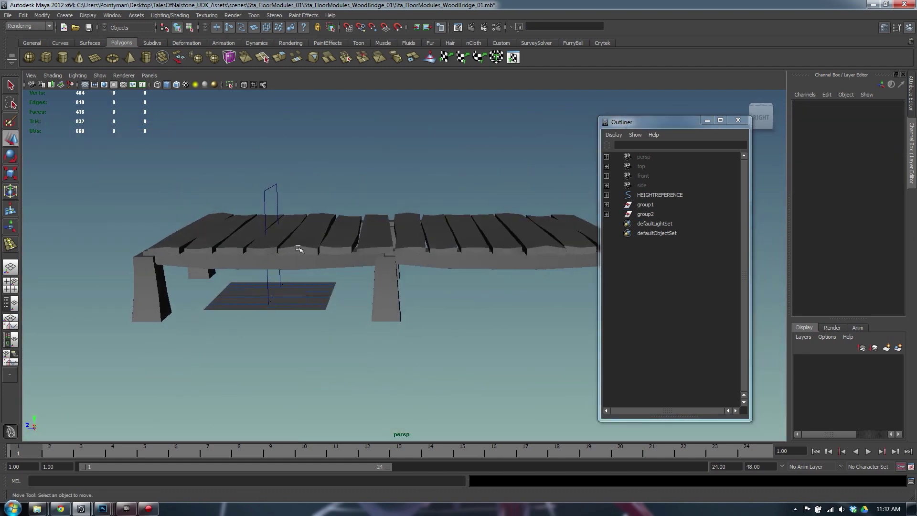
click(645, 214)
alt+drag(449, 351, 480, 302)
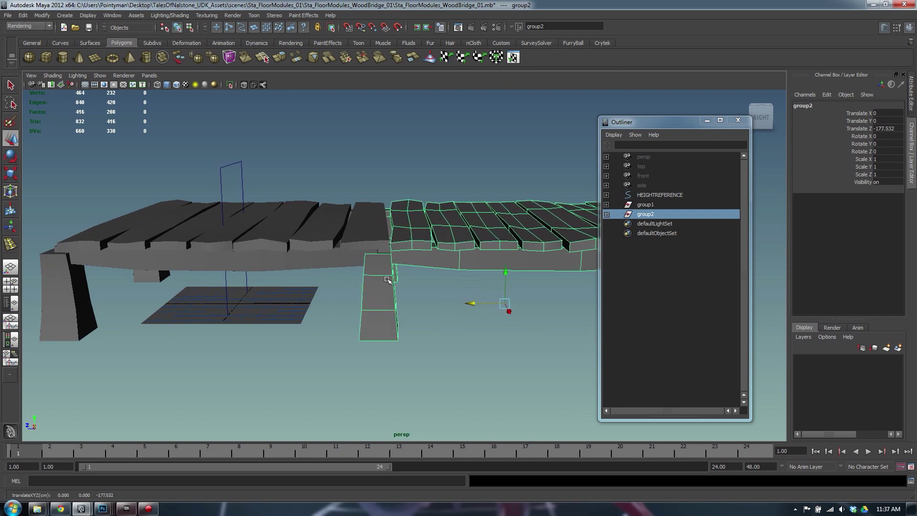
alt+drag(388, 280, 333, 276)
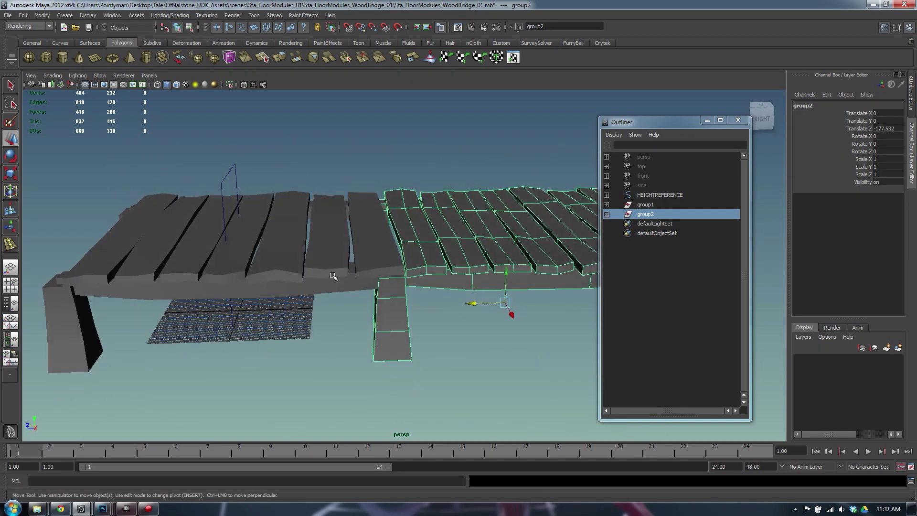
click(649, 217)
key(Delete)
Move outer-edge vertices of Plank_07 inward along Z at the inner crosscut and near corner, and return to object selection.
click(365, 215)
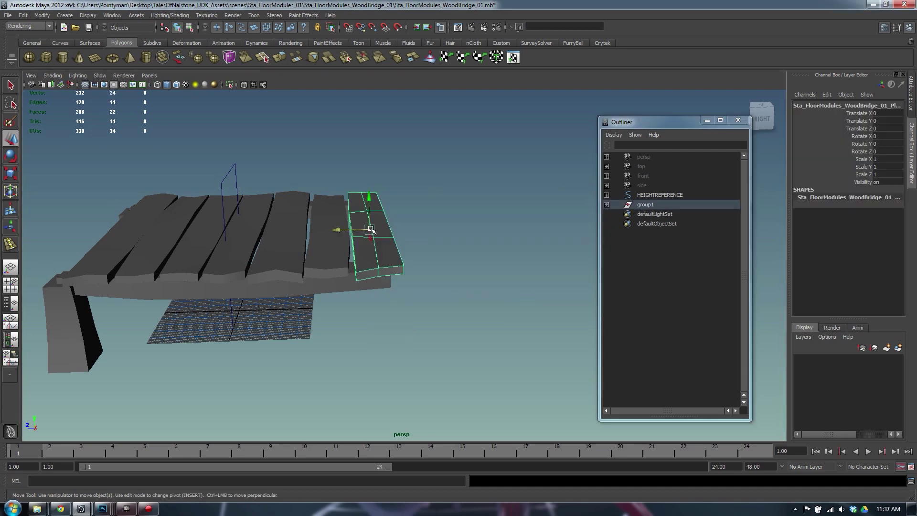
alt+drag(369, 232, 349, 325)
alt+middle_drag(180, 296, 201, 304)
alt+drag(201, 304, 448, 348)
key(F9)
alt+drag(449, 315, 455, 347)
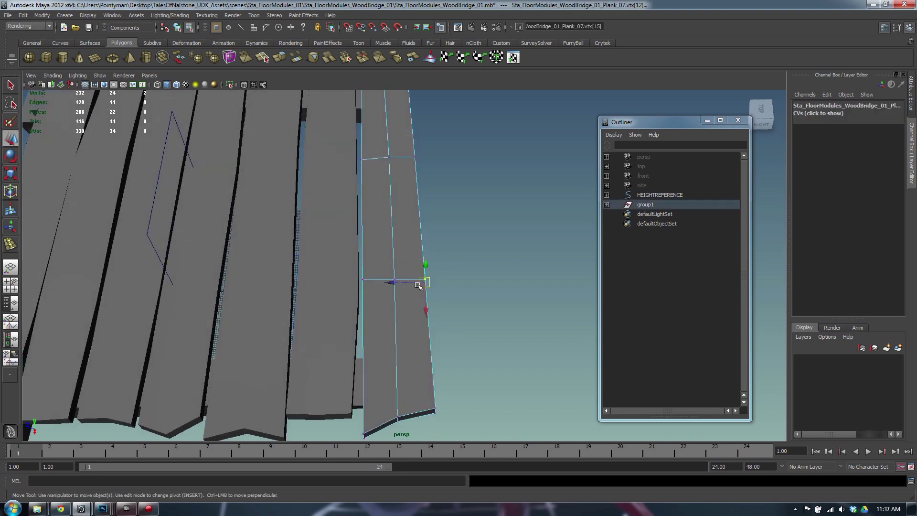
drag(418, 286, 401, 282)
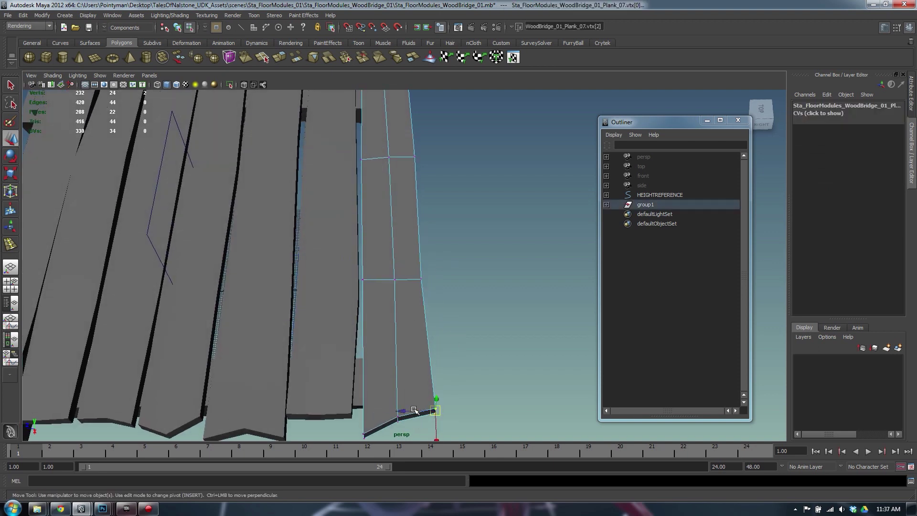
key(F8)
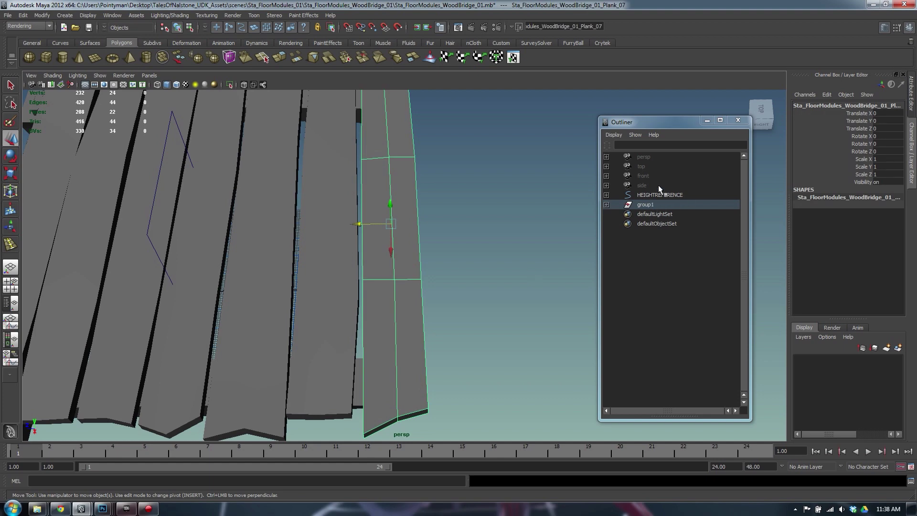
Duplicate group1, move the copy along Z to about -174.9 to test the plank joint, and undo the duplication.
click(646, 204)
key(ctrl+d)
key(f)
drag(239, 283, 483, 227)
alt+drag(454, 178, 431, 256)
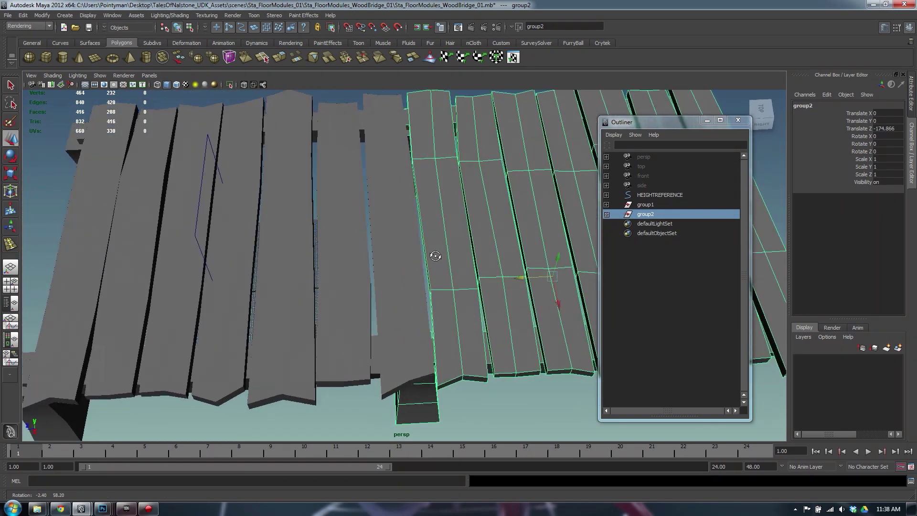
alt+right_drag(432, 256, 311, 119)
click(311, 119)
alt+drag(451, 277, 433, 259)
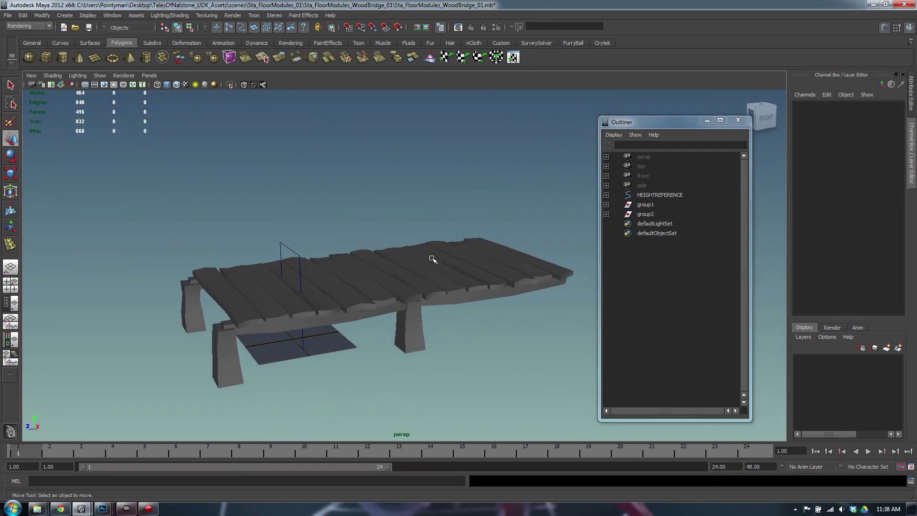
key(ctrl+z)
key(ctrl+z)
key(ctrl+z)
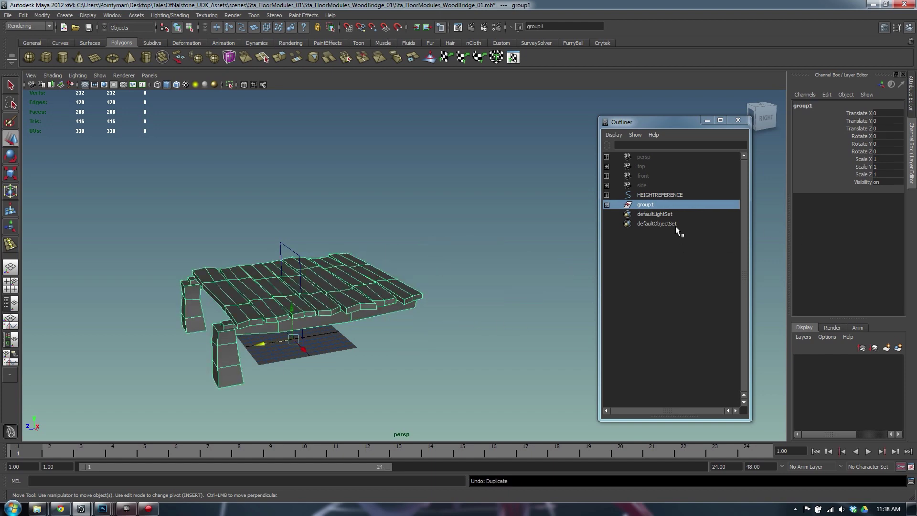
Clear the selection and save the scene.
alt+drag(297, 227, 317, 225)
alt+middle_drag(317, 225, 400, 129)
click(487, 149)
key(q)
key(ctrl+s)
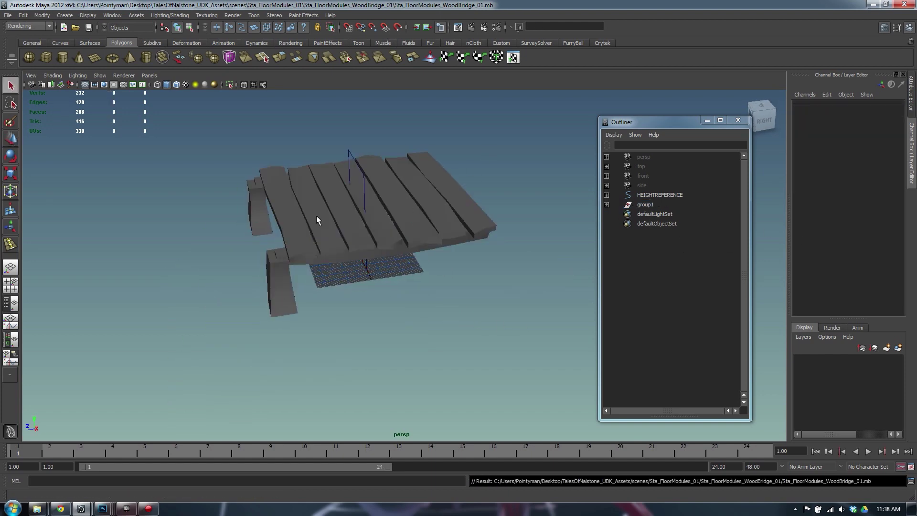
Duplicate Pillar_01 and move the copy freely toward the far end of the bridge.
click(268, 256)
shift+click(258, 222)
alt+drag(257, 221, 295, 240)
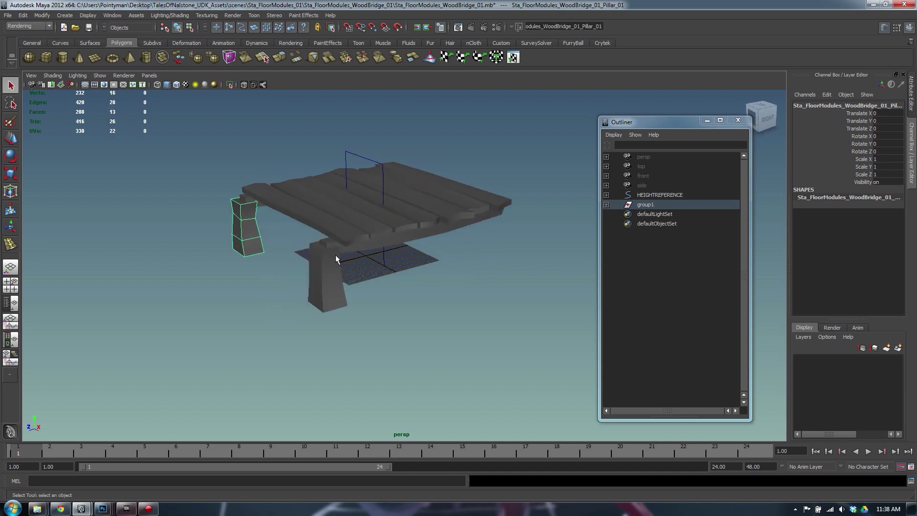
key(ctrl+d)
key(w)
key(x)
middle_drag(417, 277, 442, 253)
alt+right_drag(442, 253, 452, 280)
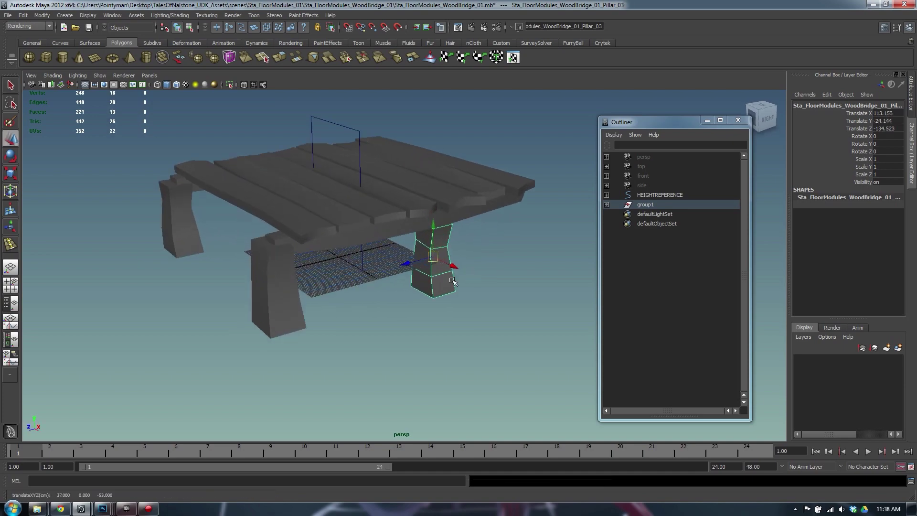
Undo the copied pillar's last move and shift it along Z to about -88.6, under the bridge's far end.
key(f)
alt+drag(451, 280, 472, 283)
alt+right_drag(473, 282, 76, 231)
key(ctrl+z)
alt+drag(189, 318, 409, 282)
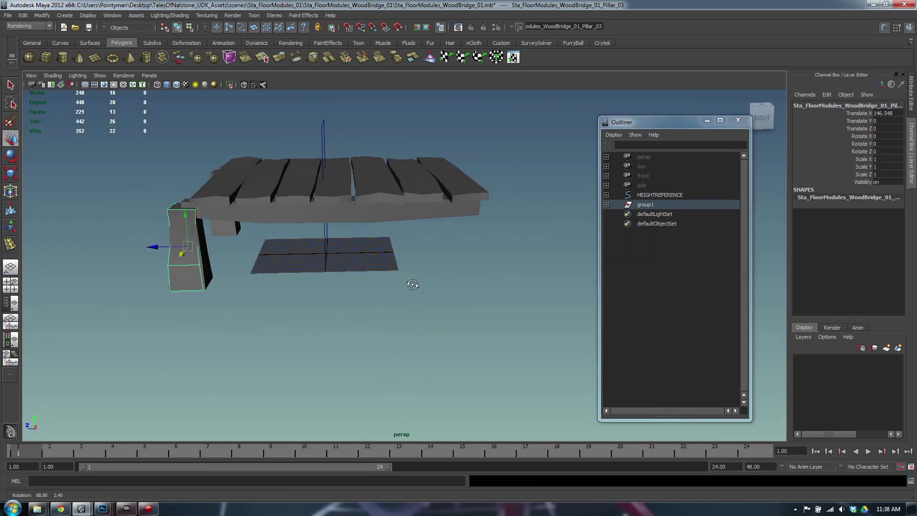
drag(160, 246, 395, 251)
Rotate the copied pillar about Y, set its Rotate Y to exactly -180, and deselect it.
key(e)
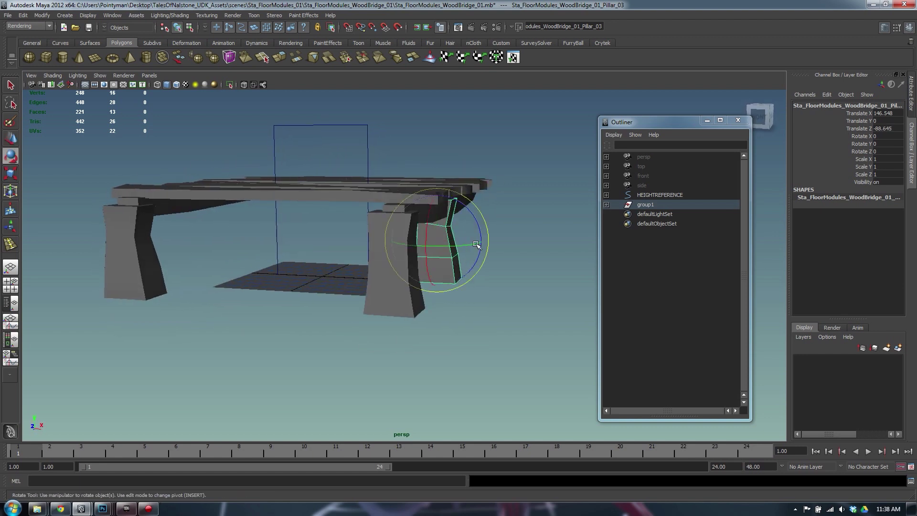
drag(476, 244, 349, 245)
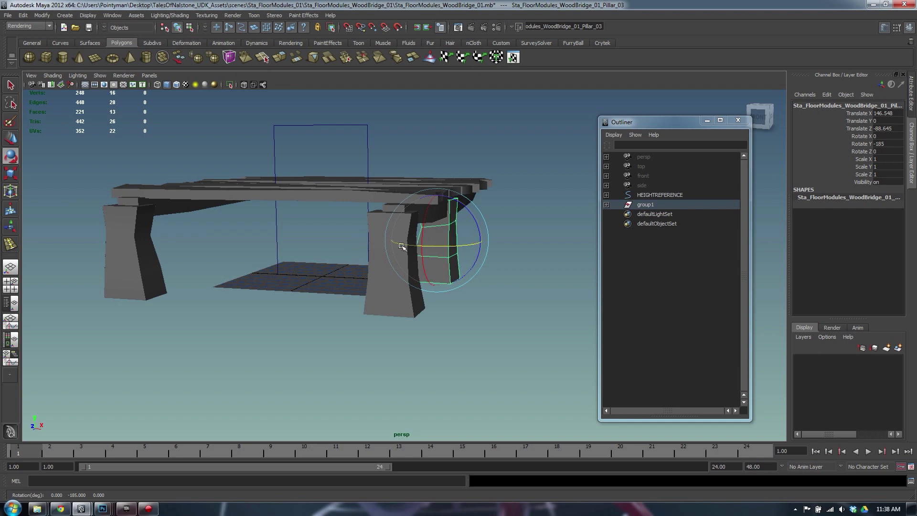
click(885, 143)
text(-18)
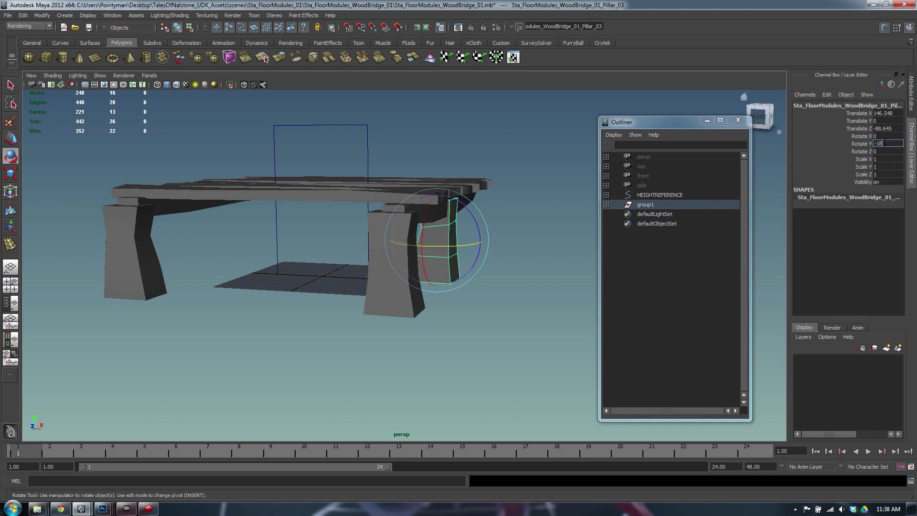
text(0)
key(Return)
click(515, 266)
Duplicate the other original pillar and move the copy to the opposite far corner, at about X -146.2 and Z -93.5.
click(376, 270)
key(ctrl+d)
alt+drag(435, 276, 379, 303)
key(w)
drag(460, 317, 412, 267)
alt+drag(412, 268, 496, 272)
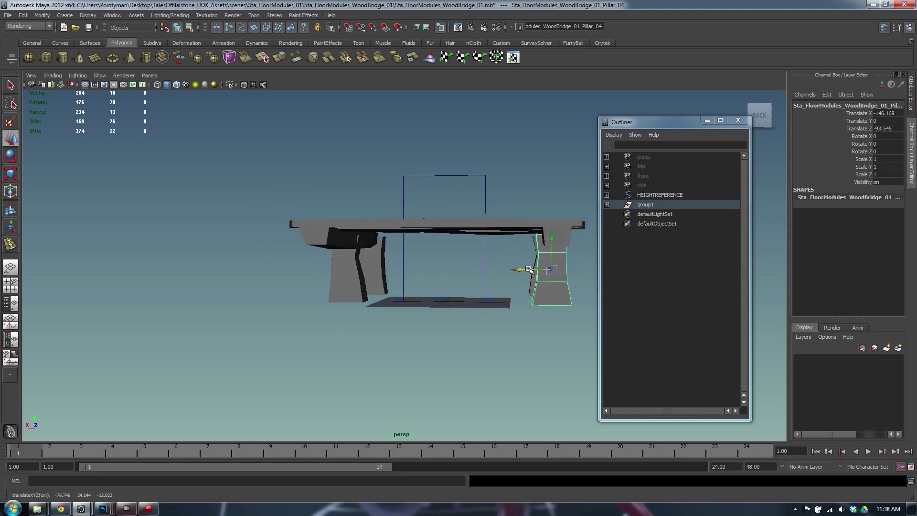
Rotate the second copied pillar -180 degrees about Y and deselect it.
key(e)
alt+drag(532, 276, 422, 302)
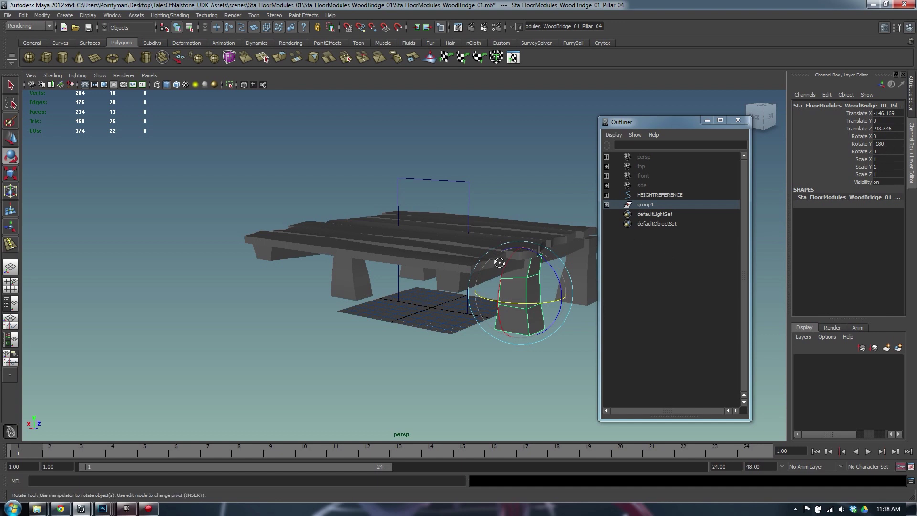
alt+drag(499, 263, 436, 262)
click(552, 221)
mouse_move(504, 229)
alt+mouse_down()
mouse_move(411, 227)
mouse_move(409, 238)
mouse_move(501, 238)
alt+mouse_up()
Rename group1 as Sta_FloorModules_WoodBridge_01_Border_01.
click(644, 205)
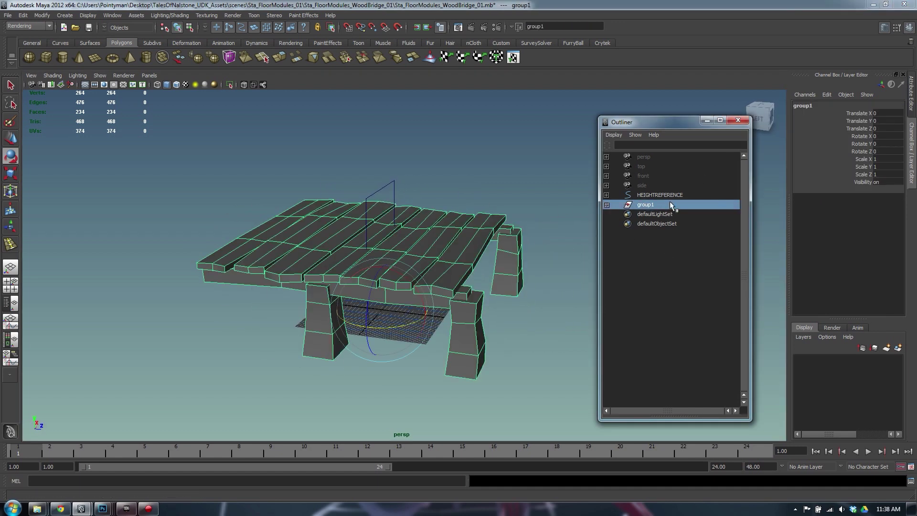
double_click(647, 205)
text(Sta_FloorModules_WoodBridge_01_Border_01)
key(Return)
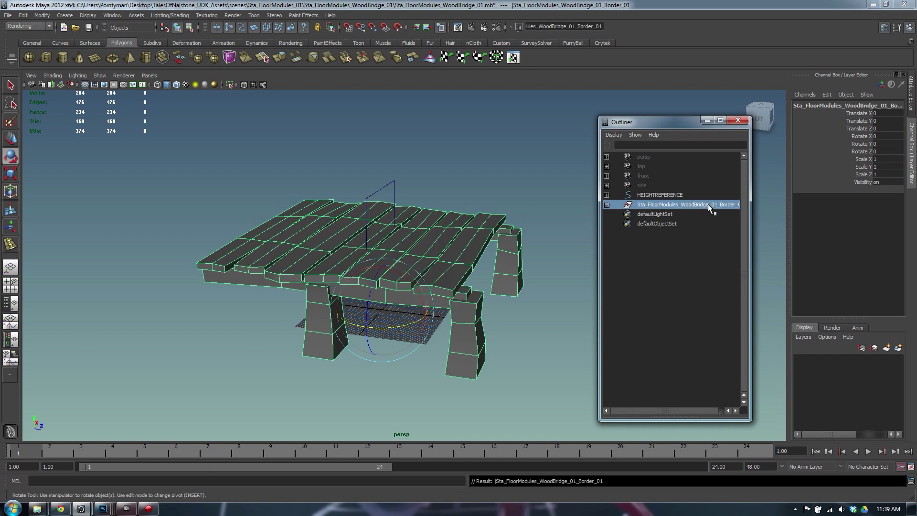
Switch to the file browser, open scenes > Sta_FloorModules_01 and copy the name of the Sta_FloorModules_WoodBridge_01 folder.
key(alt+Tab)
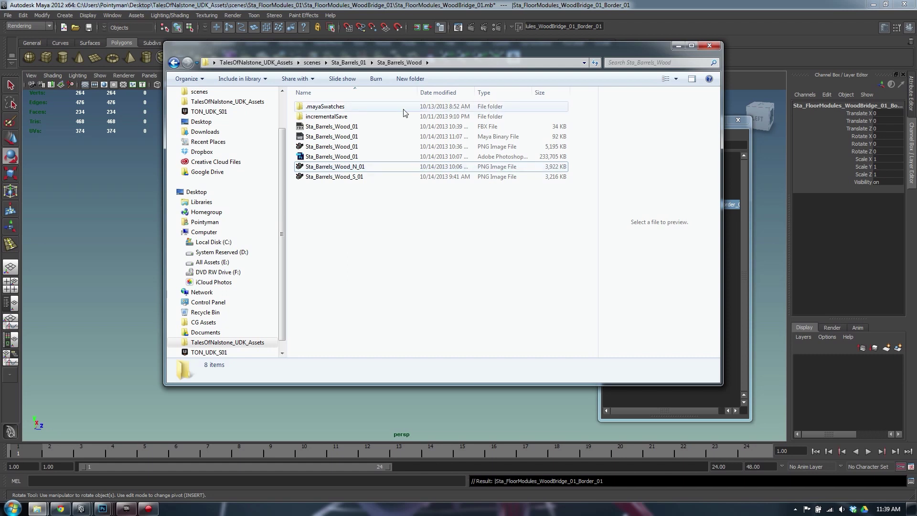
click(312, 62)
click(325, 137)
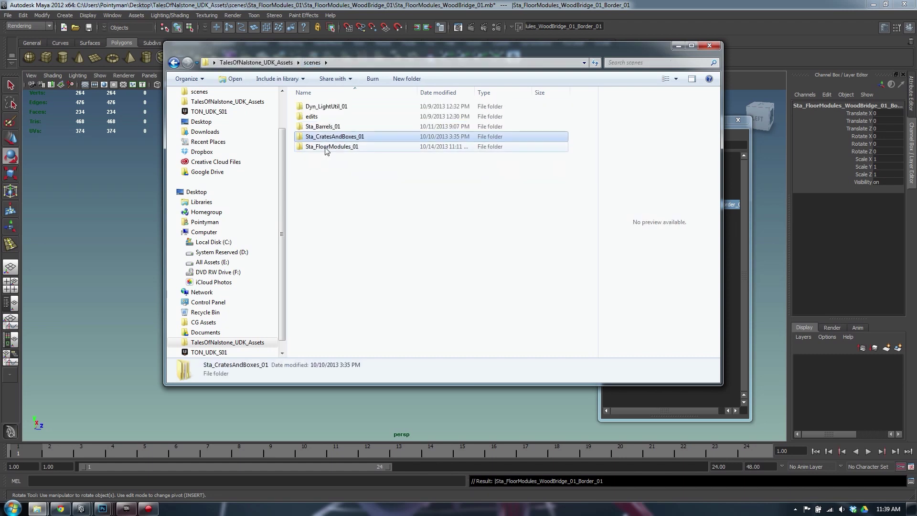
click(343, 147)
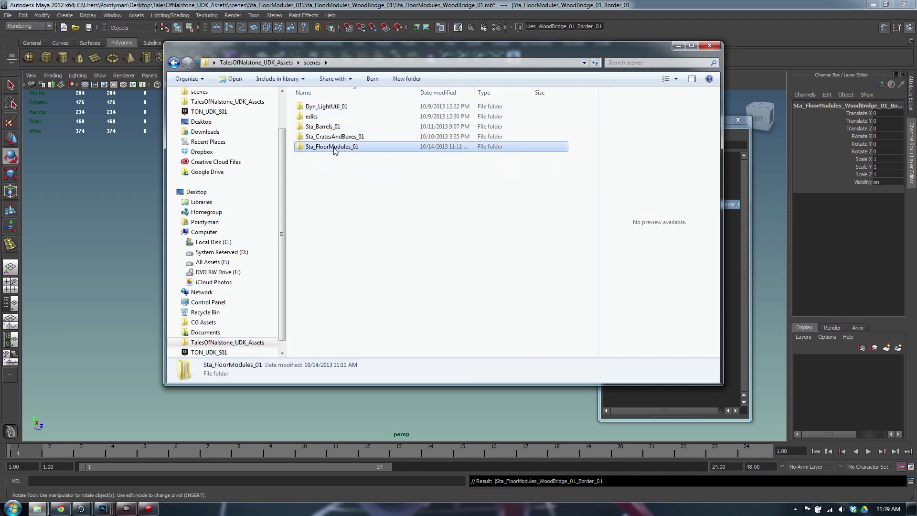
double_click(334, 149)
click(341, 112)
click(370, 106)
key(ctrl+c)
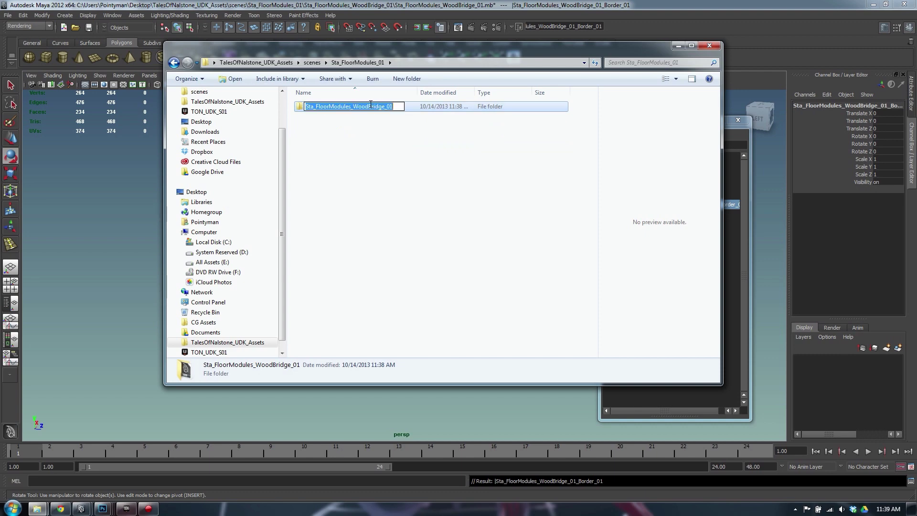
Return to Maya and rename the bridge group with the copied name, Sta_FloorModules_WoodBridge_01.
click(764, 233)
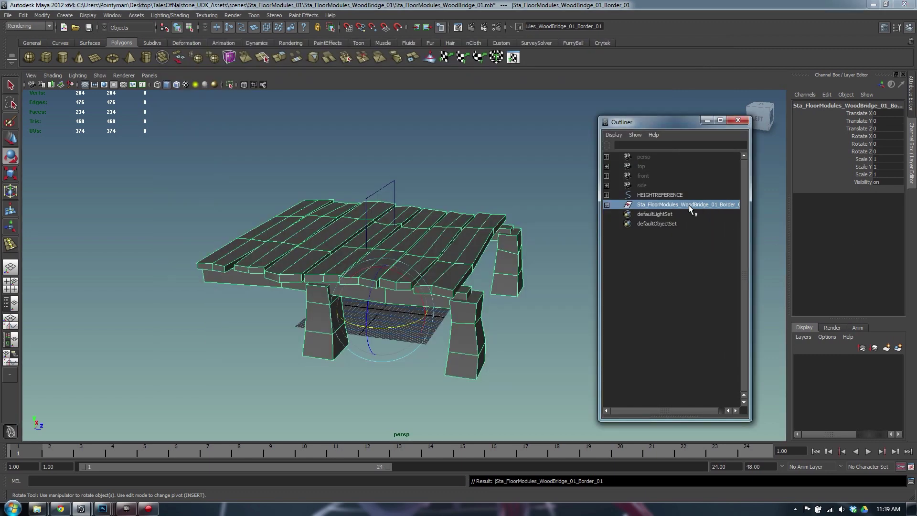
double_click(688, 204)
key(ctrl+v)
key(Return)
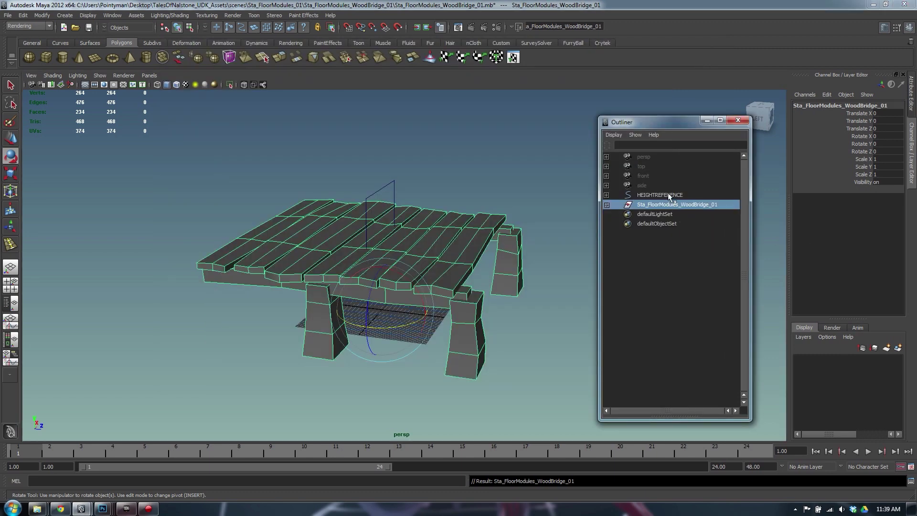
Check the renamed group and its end plank by selecting them, and save the scene.
click(421, 293)
click(656, 223)
click(657, 205)
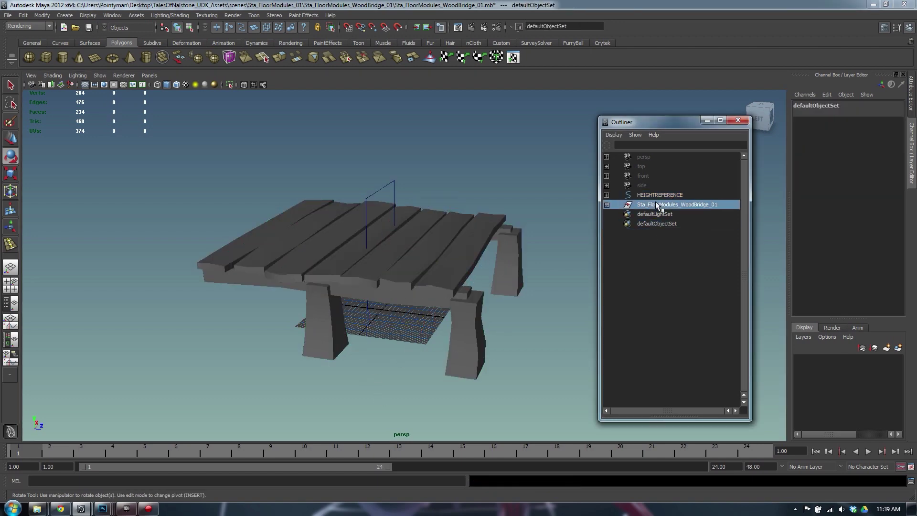
click(658, 195)
click(660, 204)
click(482, 266)
click(467, 246)
key(q)
key(ctrl+s)
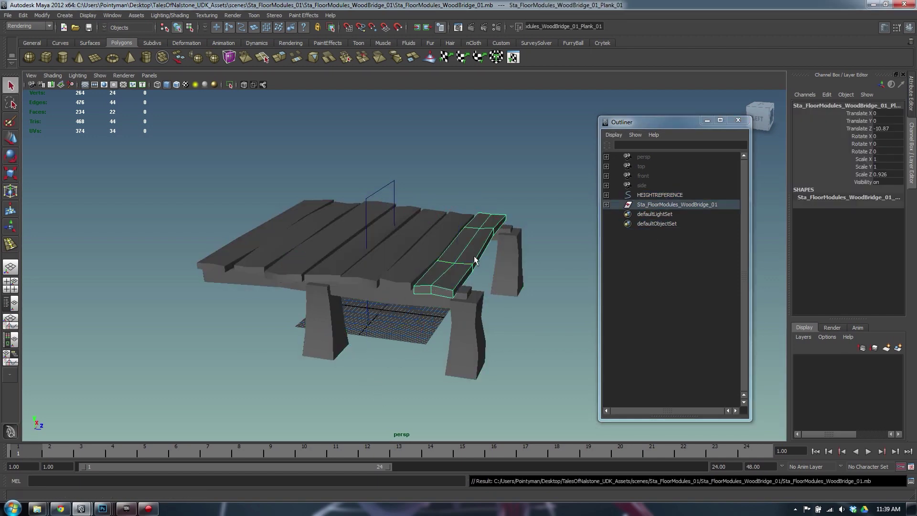
Select individual pillars and planks to check their transform values, and freeze the transformations on the outermost plank.
click(472, 318)
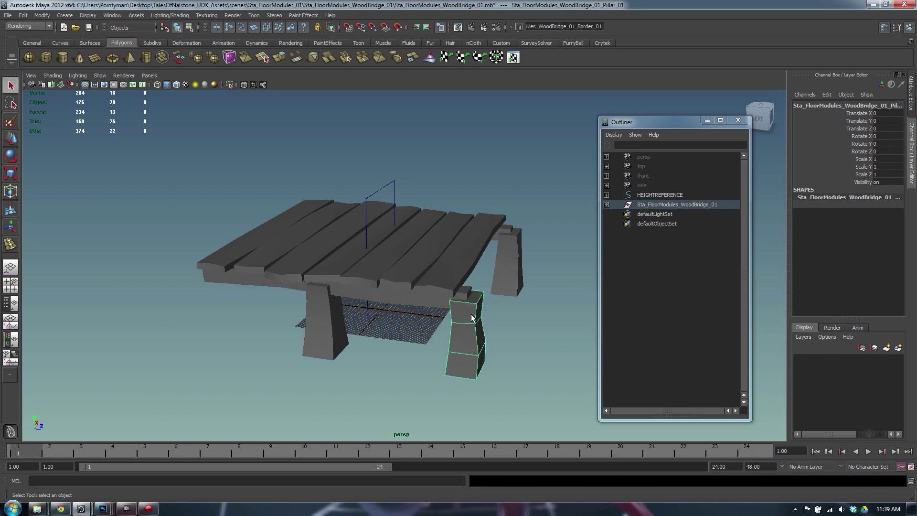
click(285, 316)
click(331, 309)
click(263, 276)
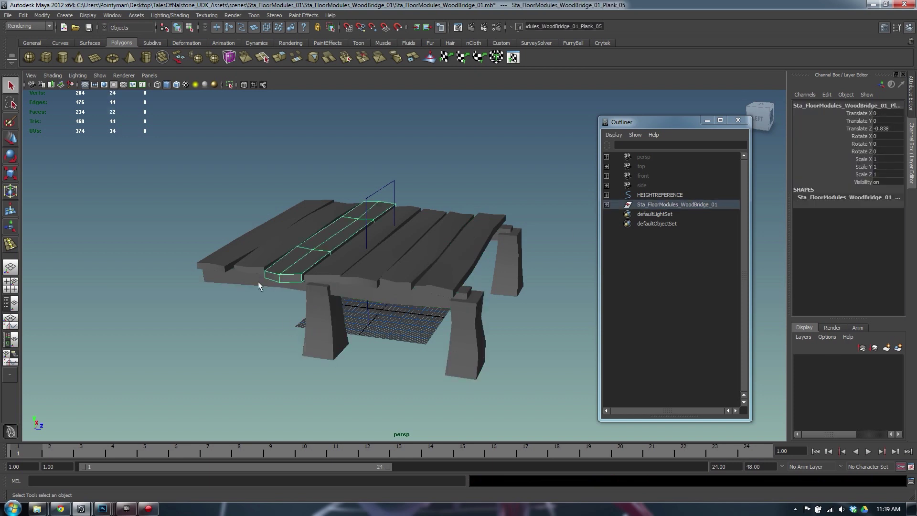
click(266, 242)
shift+click(275, 248)
shift+click(275, 248)
alt+drag(383, 265, 405, 268)
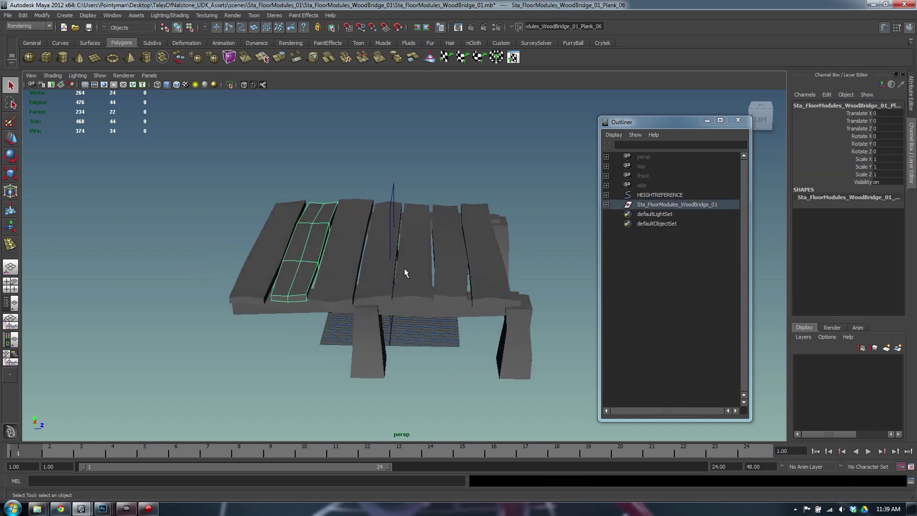
click(265, 245)
drag(270, 234, 265, 254)
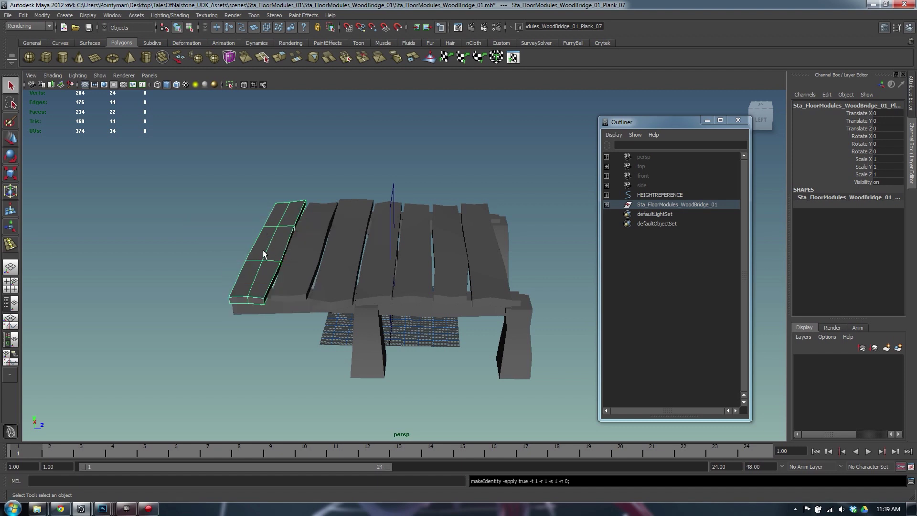
click(294, 251)
drag(262, 207, 335, 327)
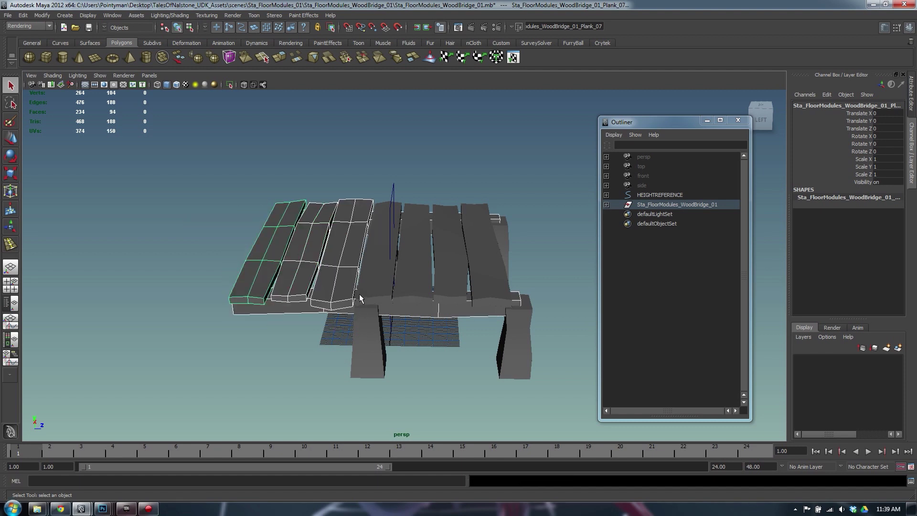
Expand the Sta_FloorModules_WoodBridge_01 group, select all its pieces and freeze their transformations.
click(606, 204)
click(673, 223)
click(675, 214)
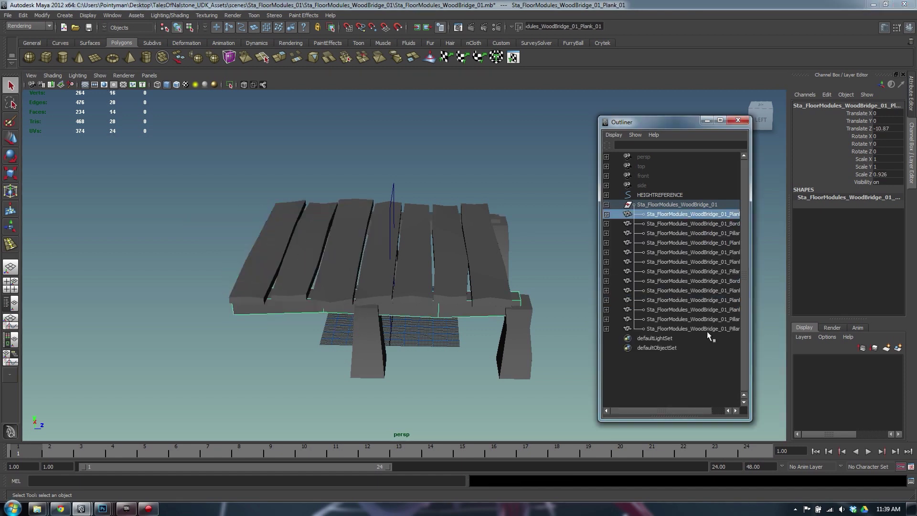
shift+click(704, 329)
right_drag(302, 206, 307, 230)
click(323, 167)
click(344, 268)
Delete the HEIGHTREFERENCE curve and save the scene.
alt+drag(344, 270, 449, 262)
alt+right_drag(449, 262, 370, 259)
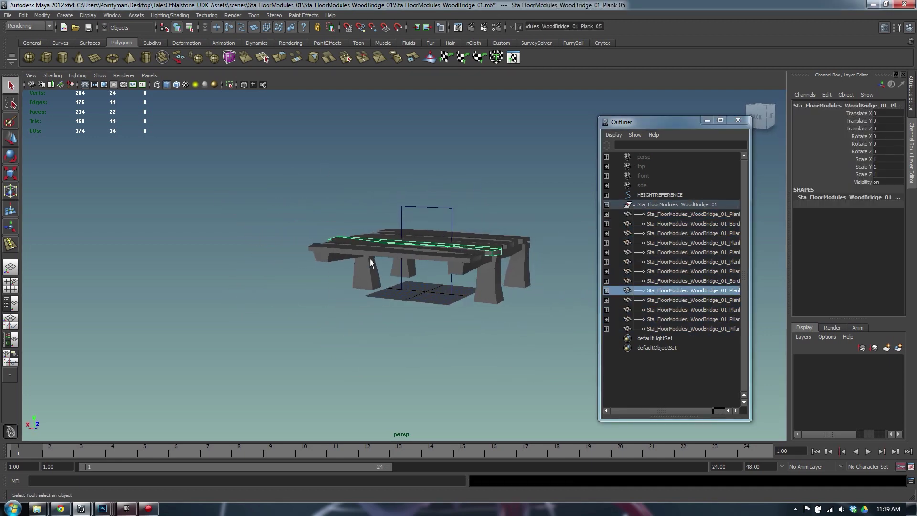
alt+drag(370, 260, 415, 211)
click(430, 193)
key(space)
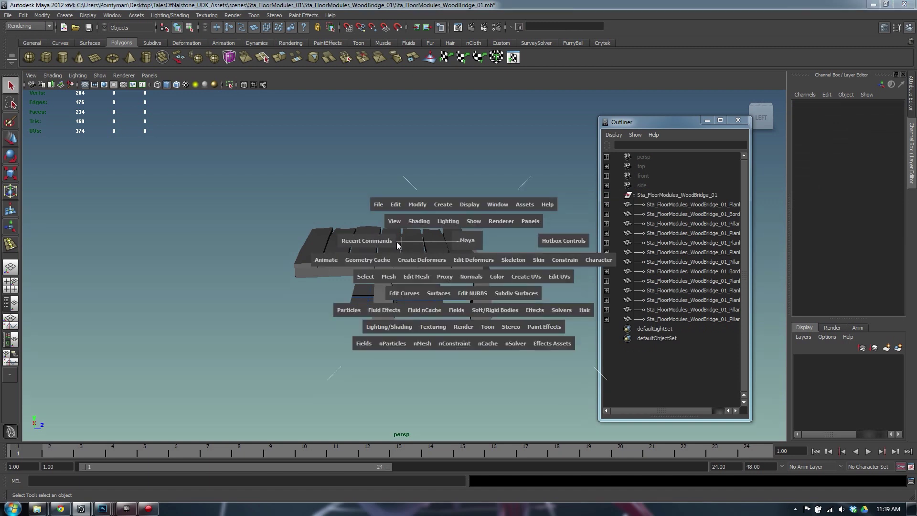
click(469, 204)
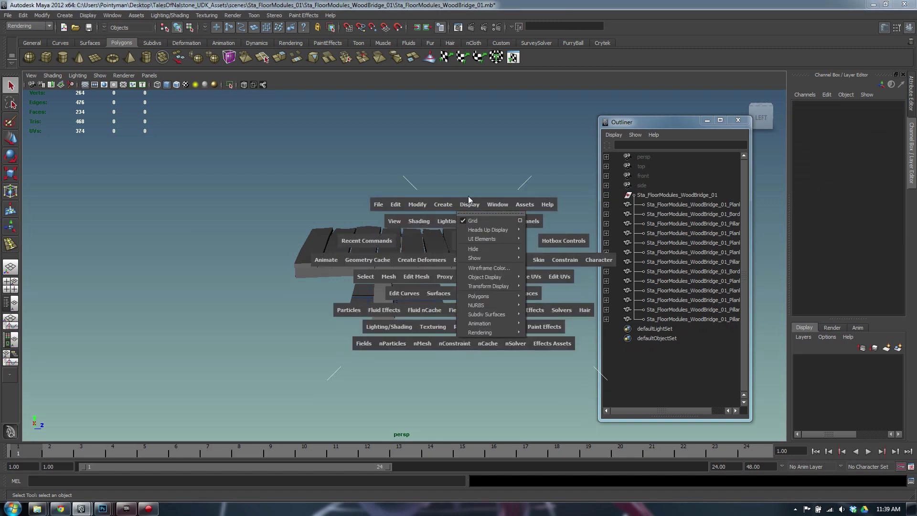
key(ctrl+s)
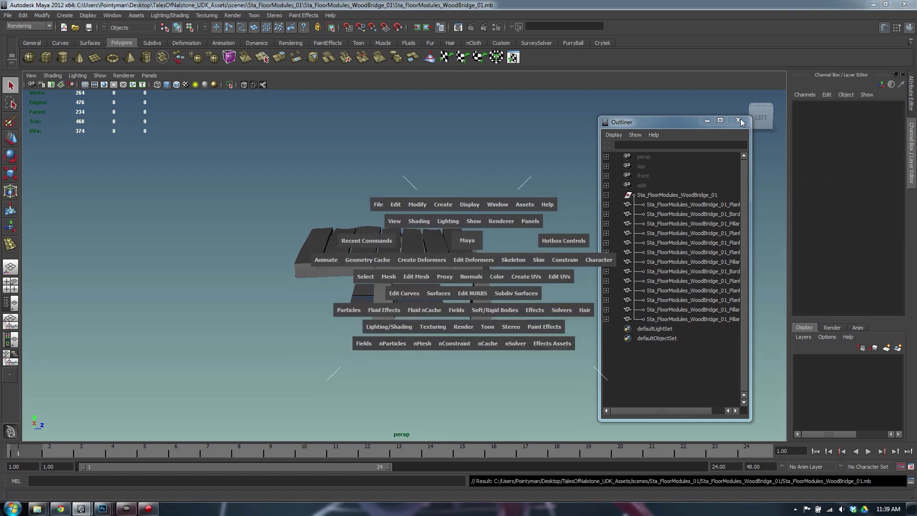
Select all bridge pieces, show them in the UV Texture Editor and select all their UVs.
alt+drag(485, 138, 351, 242)
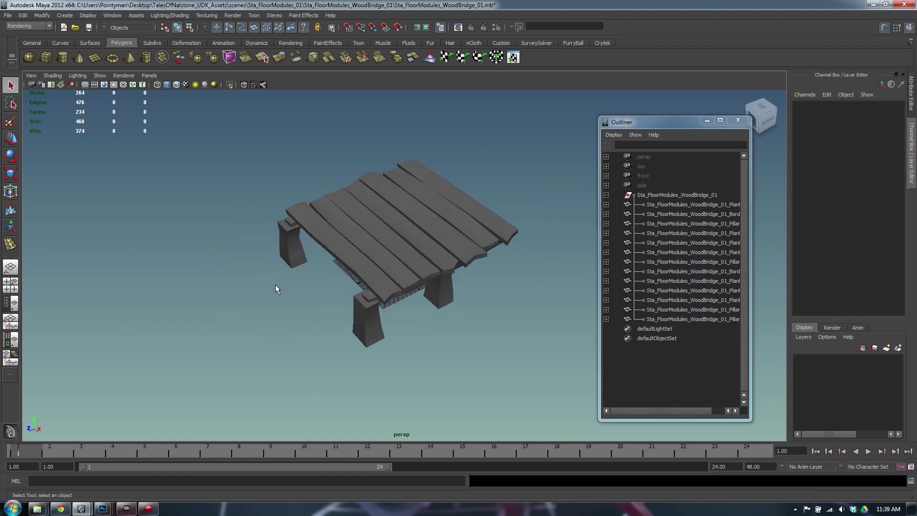
drag(519, 355, 520, 355)
alt+drag(379, 180, 291, 198)
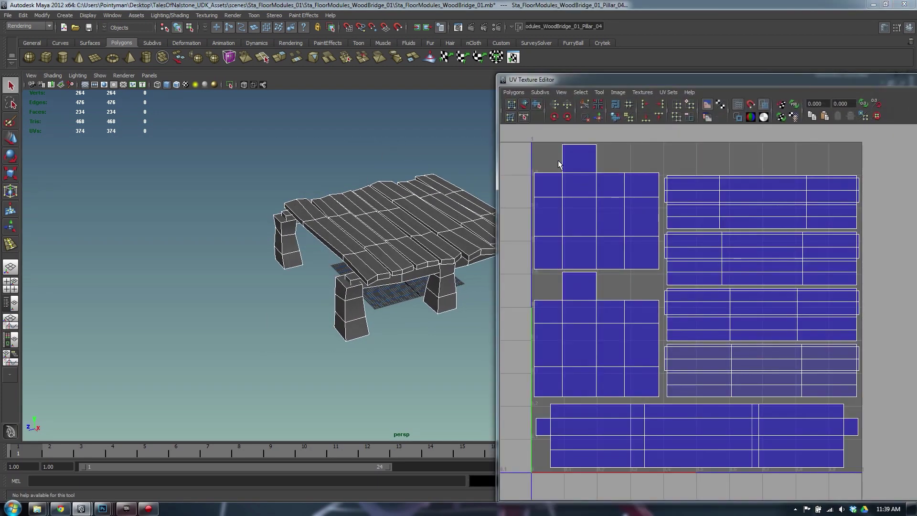
right_drag(602, 177, 633, 179)
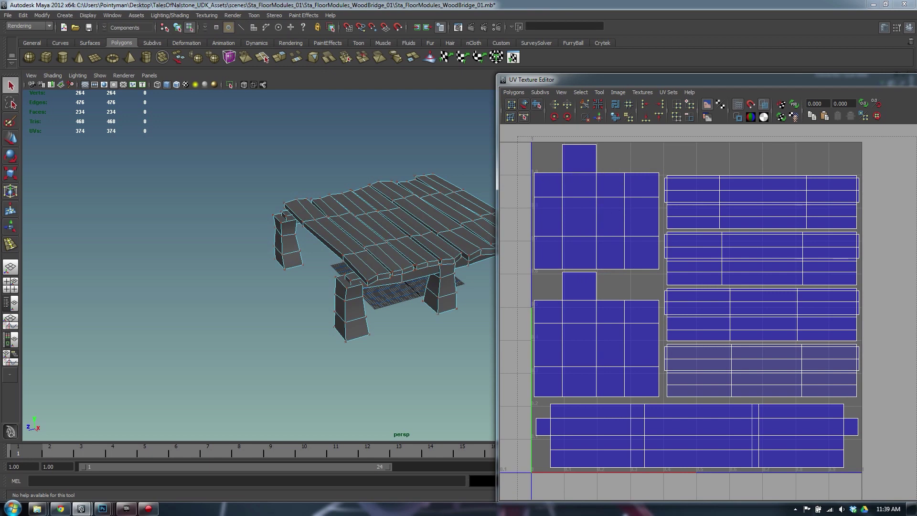
drag(517, 136, 916, 515)
Start a UV Snapshot and browse its save location to scenes > Sta_FloorModules_01 > Sta_FloorModules_WoodBridge_01.
click(513, 93)
click(525, 372)
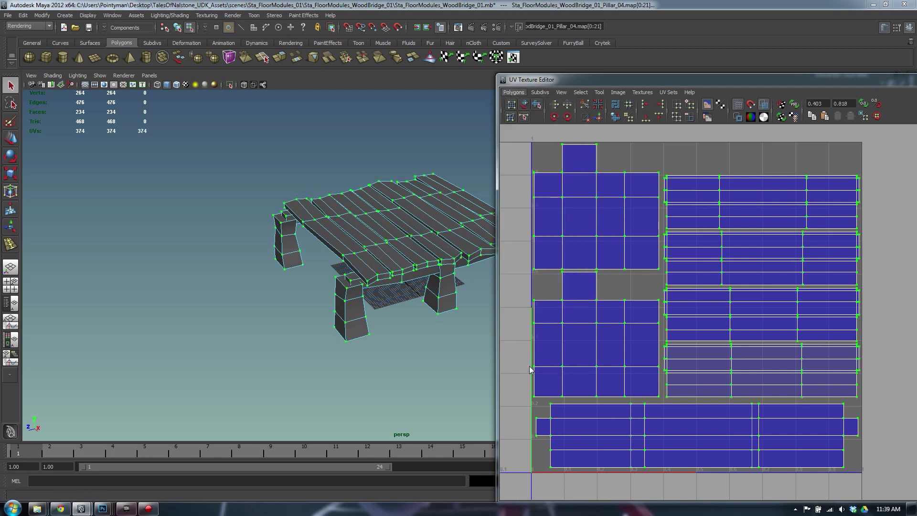
click(512, 206)
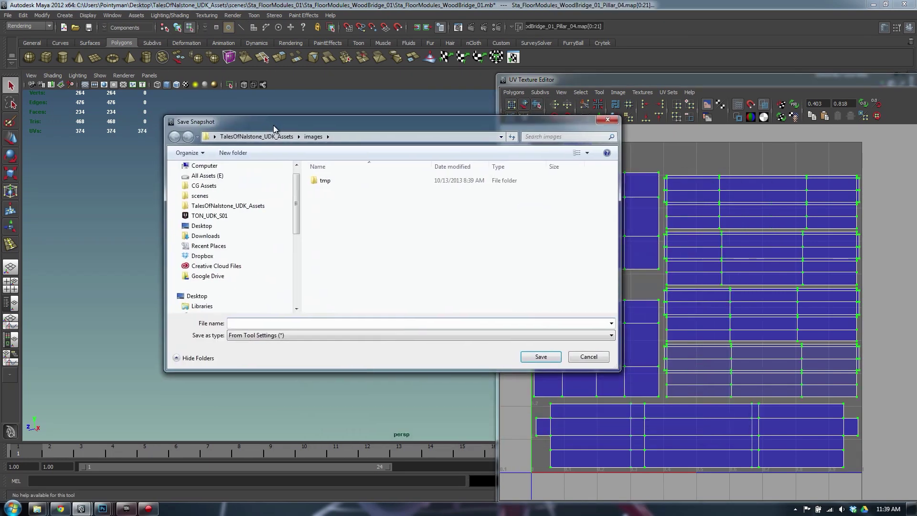
click(260, 196)
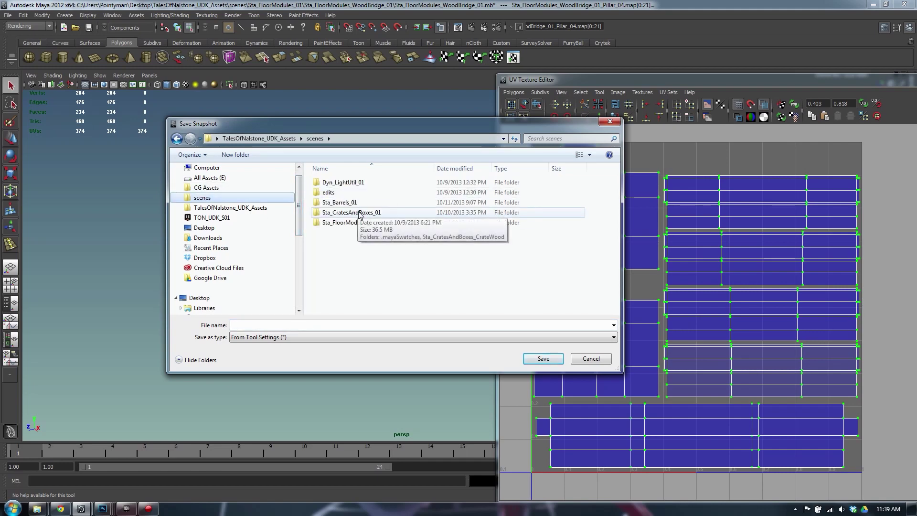
click(348, 222)
click(358, 195)
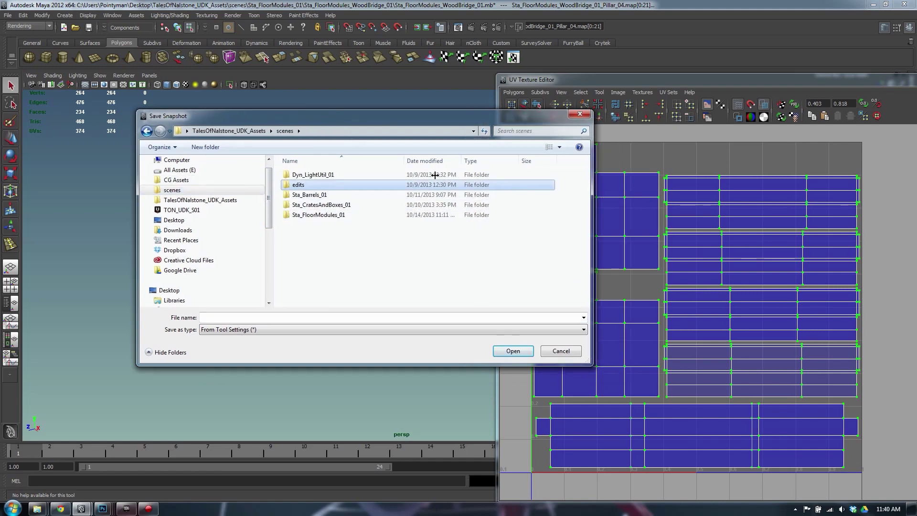
click(324, 216)
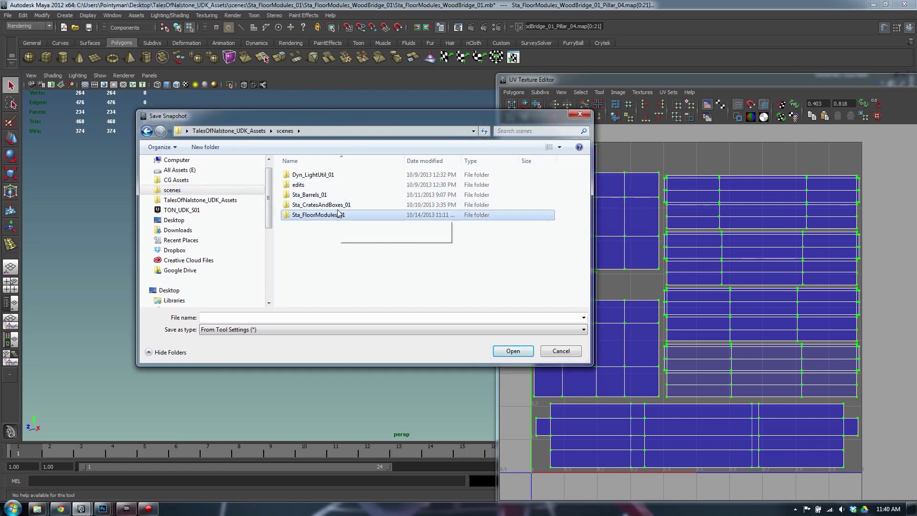
double_click(328, 217)
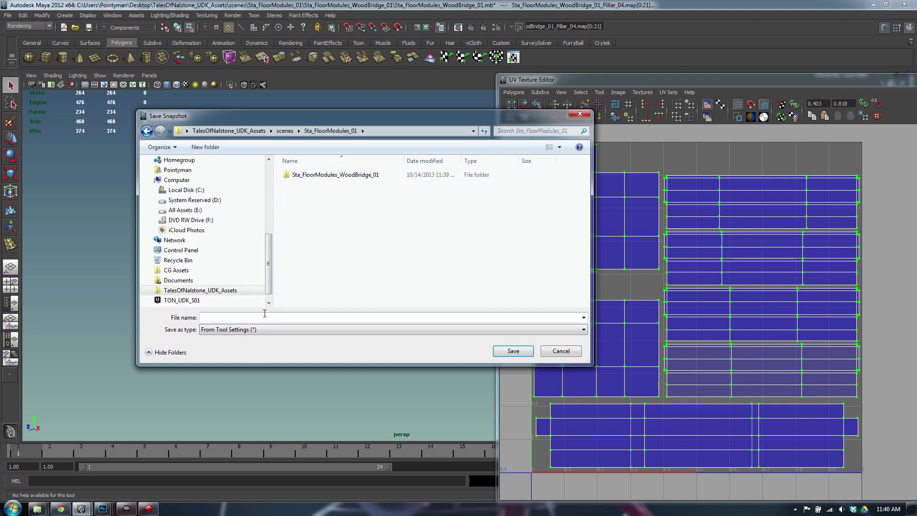
double_click(334, 175)
Name the snapshot Sta_FloorModules_WoodBridge_01 and export the UV layout as a 2048 x 2048 PNG.
click(353, 190)
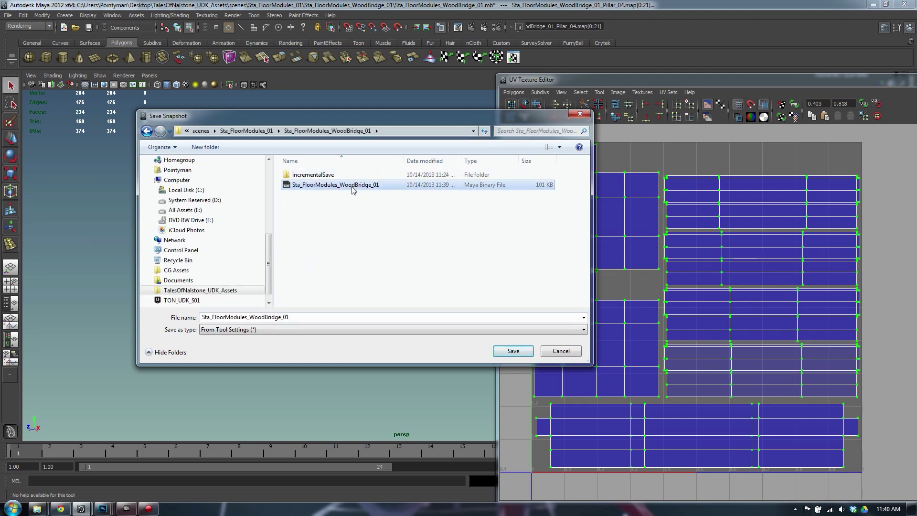
click(303, 318)
click(323, 318)
double_click(303, 319)
click(310, 321)
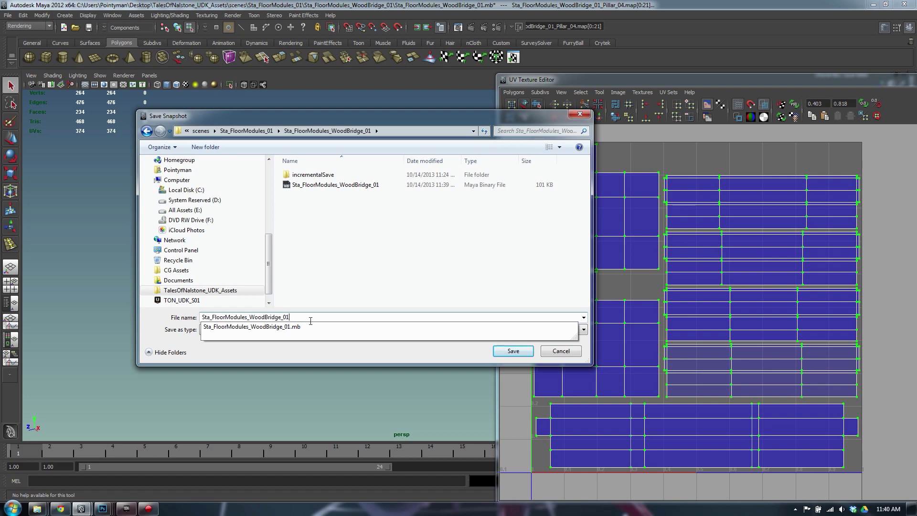
key(Return)
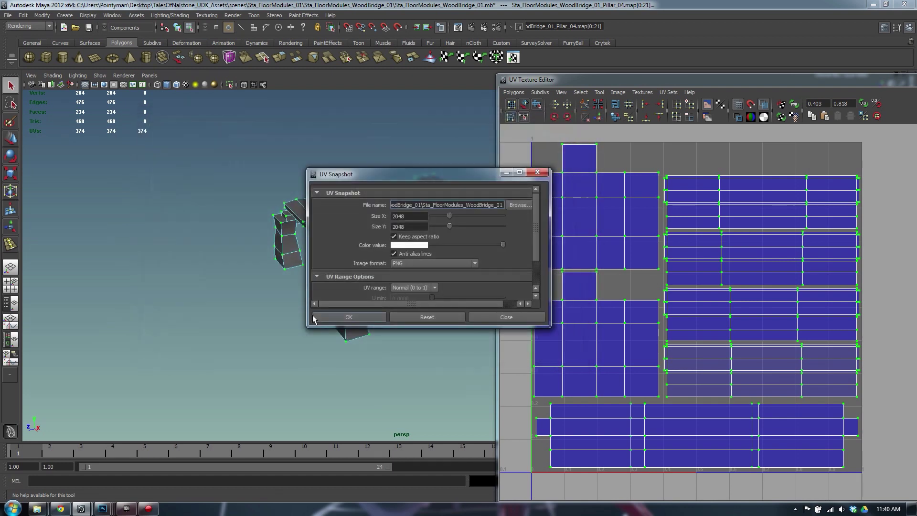
click(361, 316)
Switch to Photoshop and close both open documents, saving the changes to Sta_Barrels_Wood_01.psd.
click(102, 508)
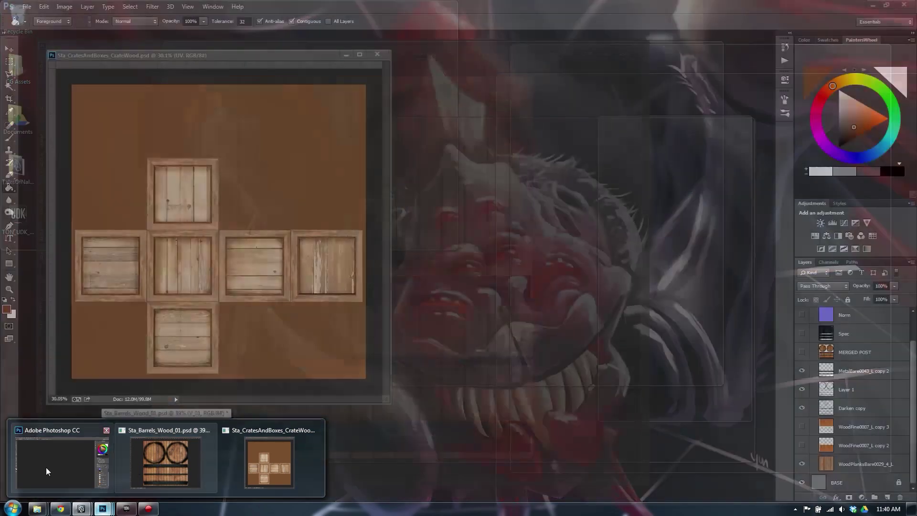
click(46, 472)
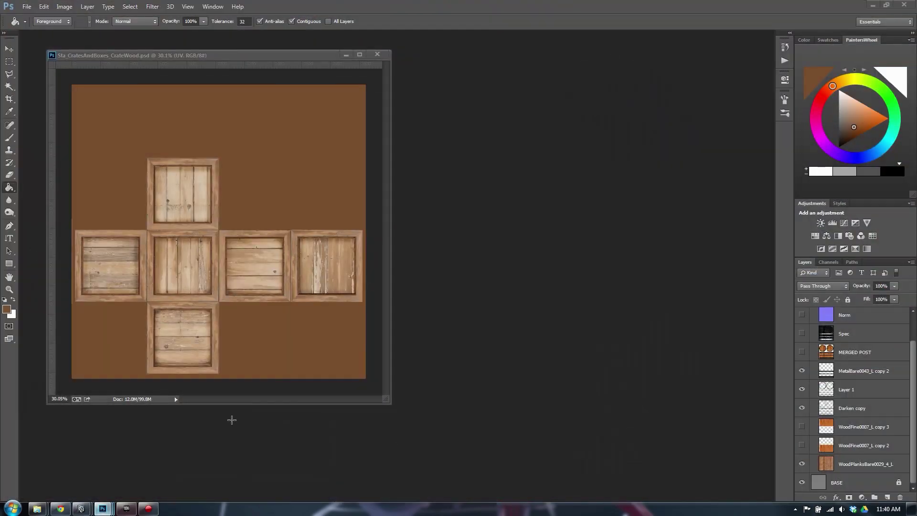
click(635, 44)
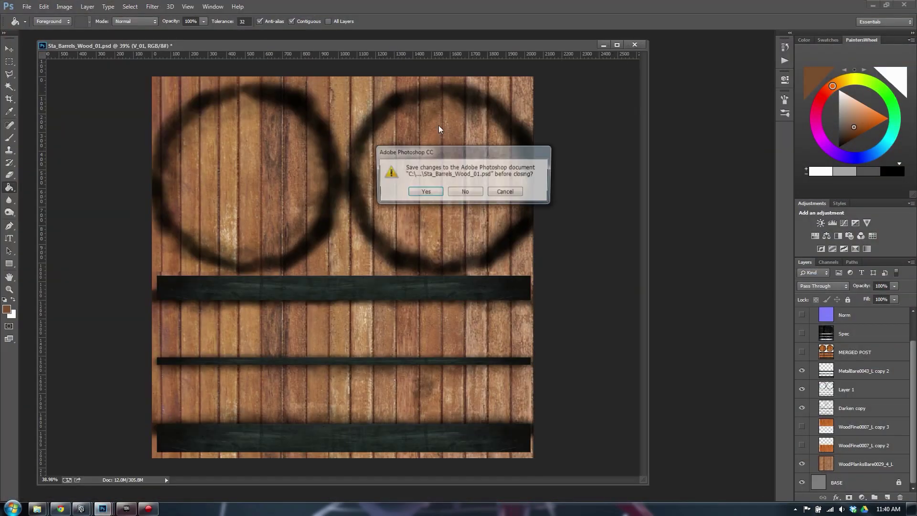
click(429, 196)
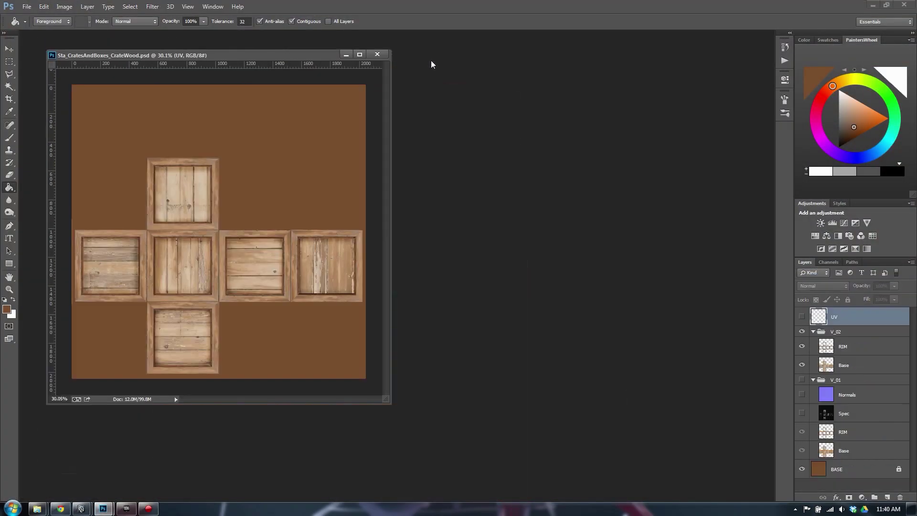
click(378, 56)
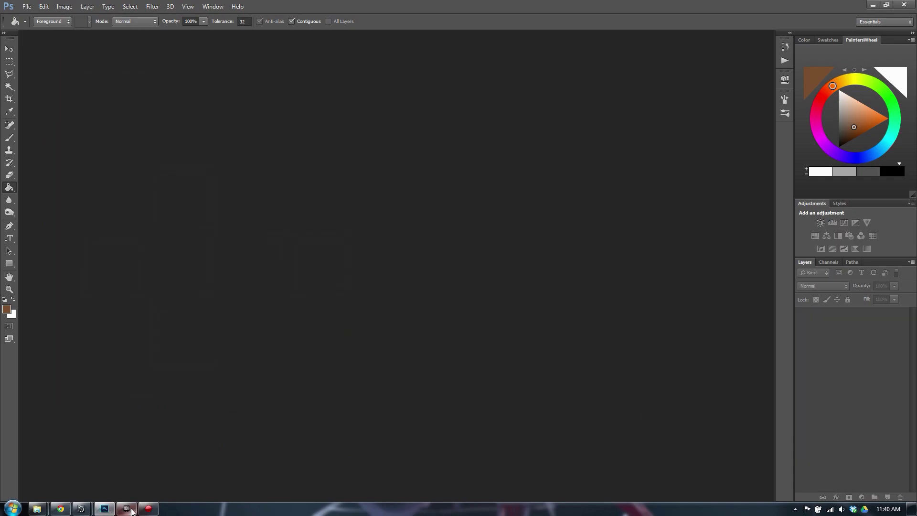
click(129, 509)
right_drag(418, 254, 385, 325)
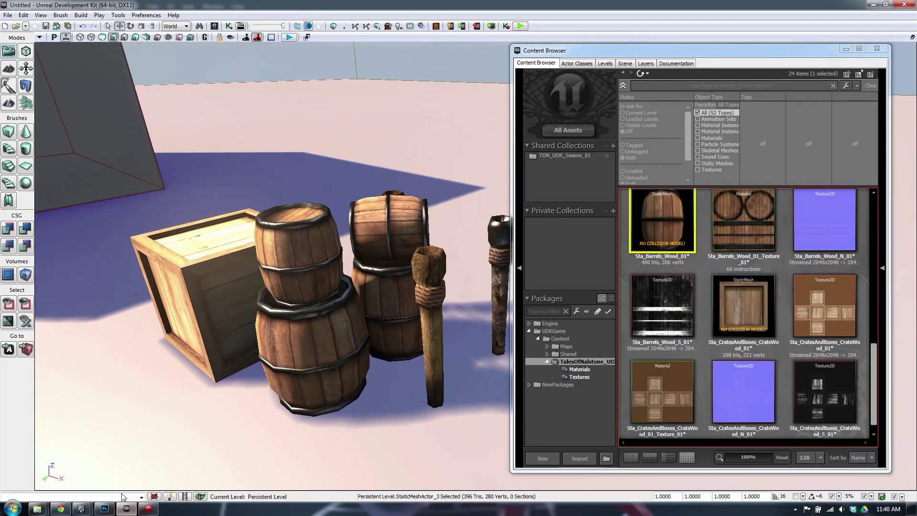
mouse_move(81, 509)
click(147, 463)
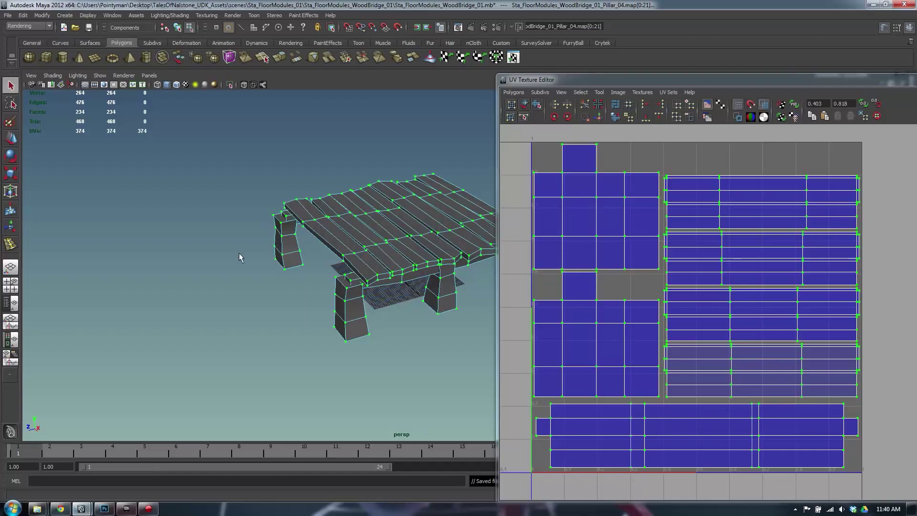
click(102, 508)
Open the exported Sta_FloorModules_WoodBridge_01 PNG from its project folder in Photoshop.
click(36, 508)
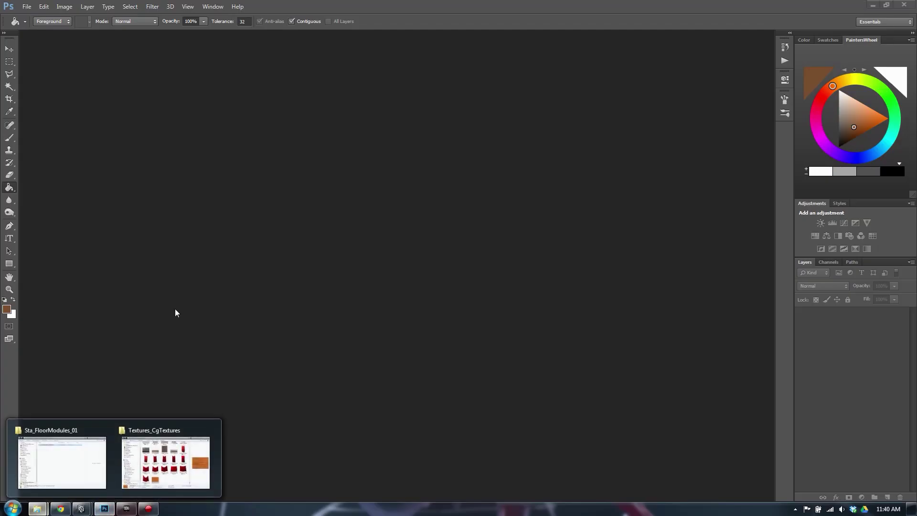
click(78, 463)
double_click(320, 107)
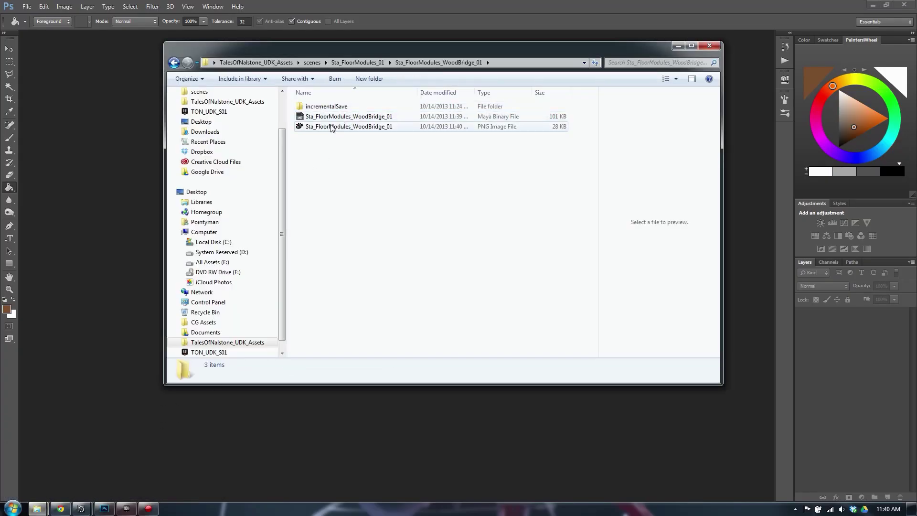
drag(329, 127, 171, 383)
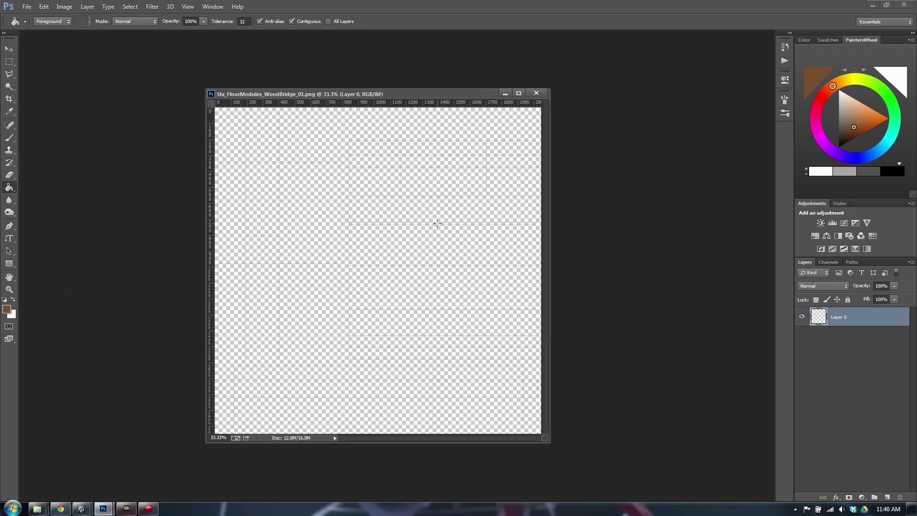
Run the texture setup action that builds the UV, V_01 > Diff and BASE layers, and enlarge the document window.
key(F2)
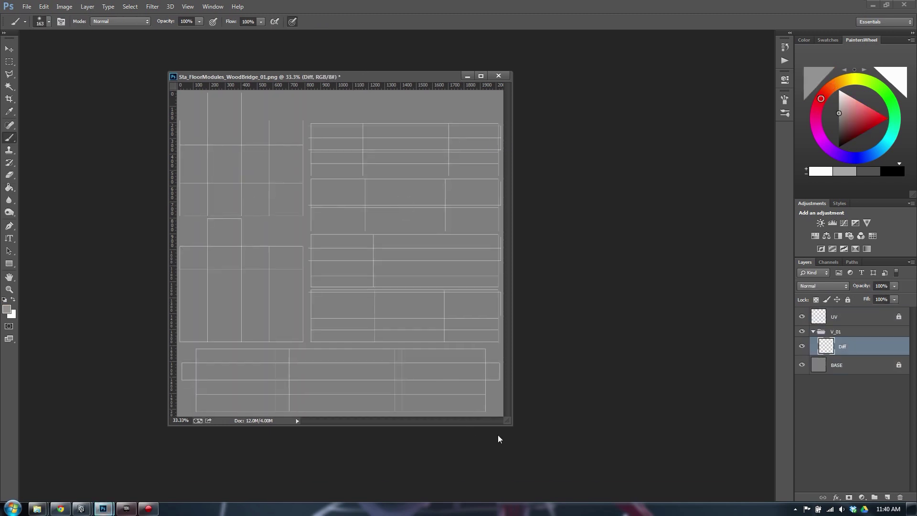
drag(509, 421, 686, 493)
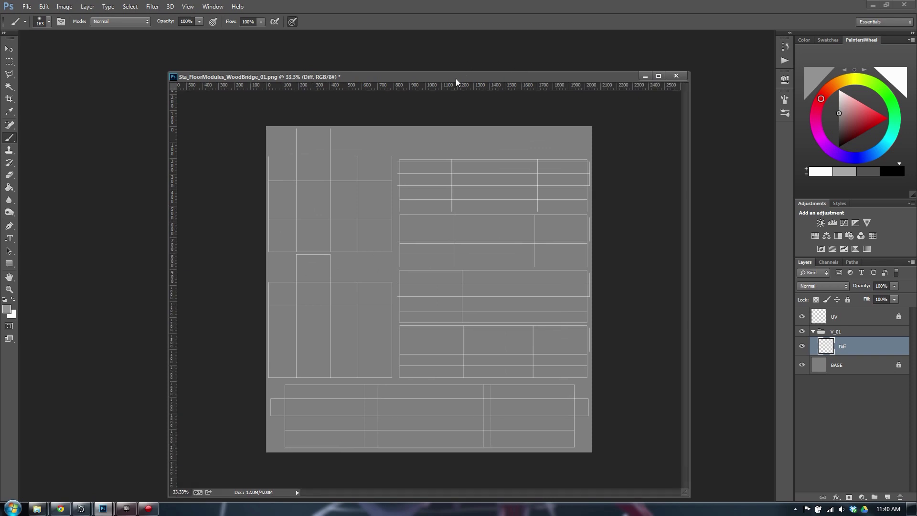
drag(454, 78, 403, 50)
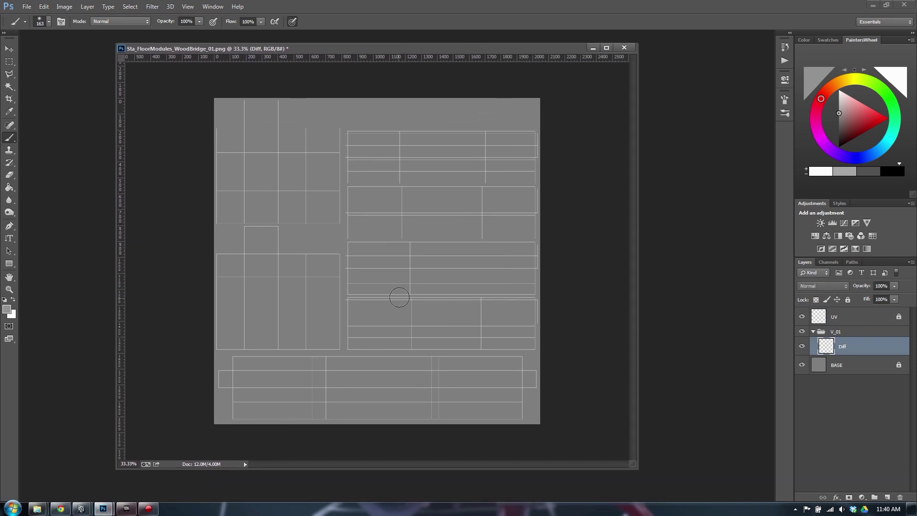
alt+scroll(398, 291, up, 5)
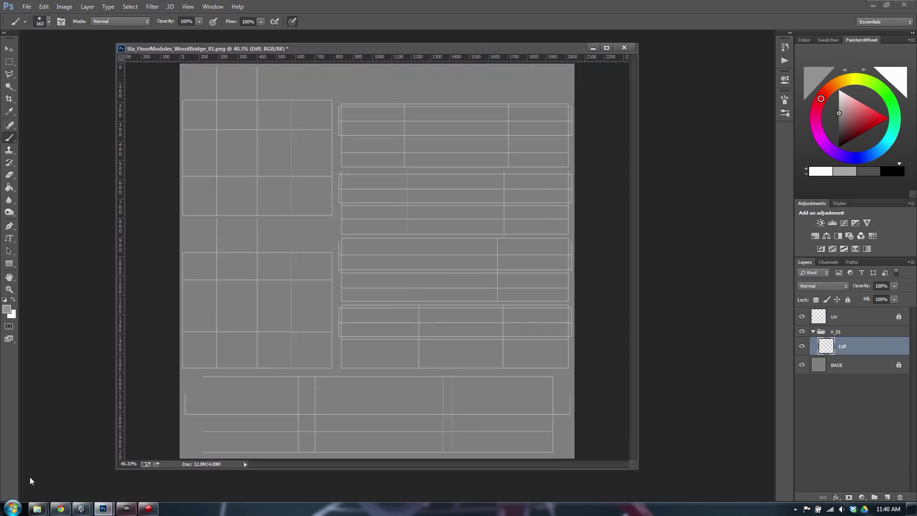
Browse the wood images in the Textures_CgTextures folder, previewing WoodPlanksBare0029_4_L and WoodPlanksDirty0131_1_L.
mouse_move(37, 508)
click(170, 460)
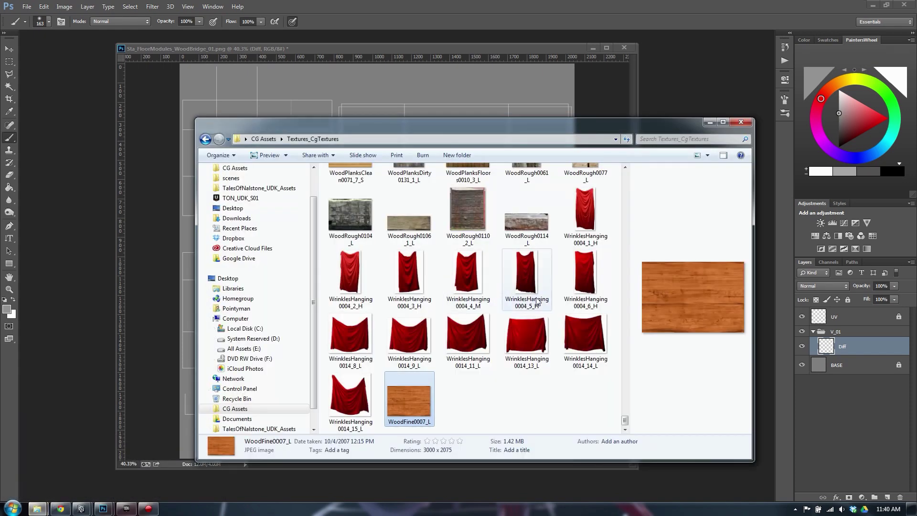
drag(625, 423, 625, 412)
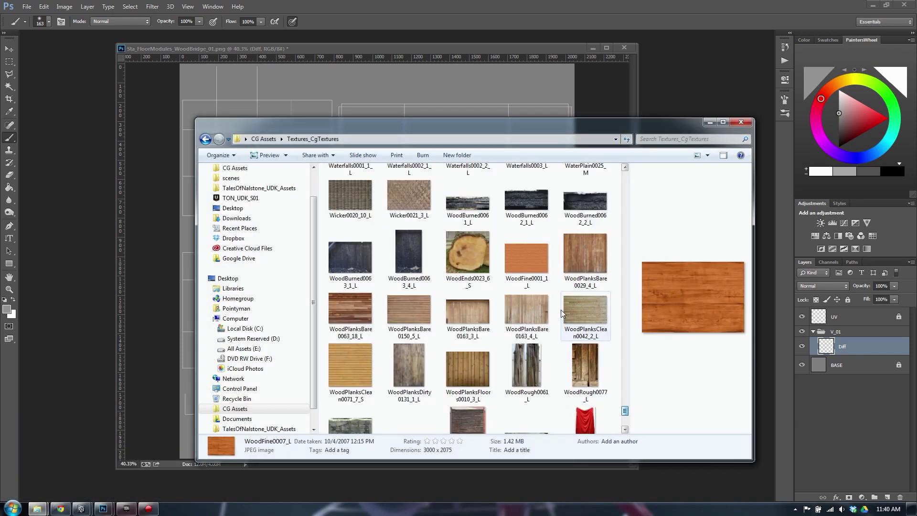
click(605, 268)
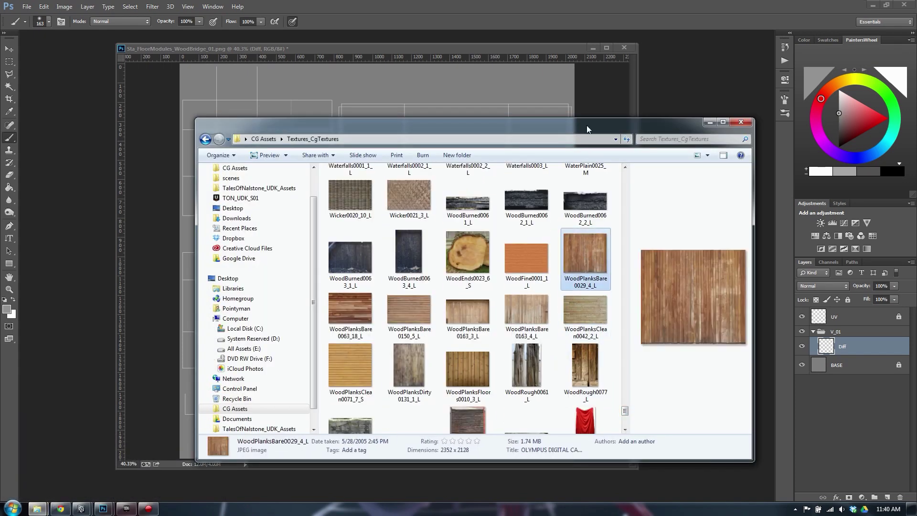
drag(588, 129, 591, 149)
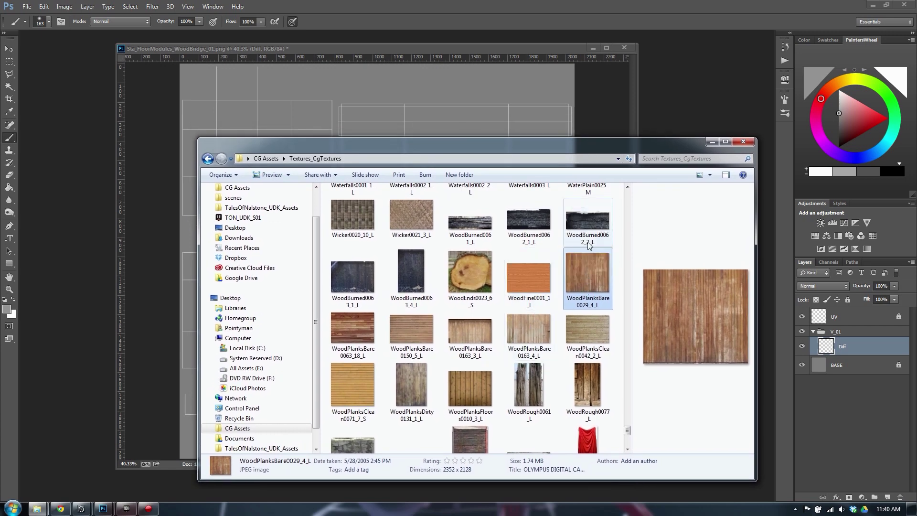
mouse_move(626, 430)
mouse_down()
mouse_move(628, 442)
mouse_move(628, 434)
mouse_up()
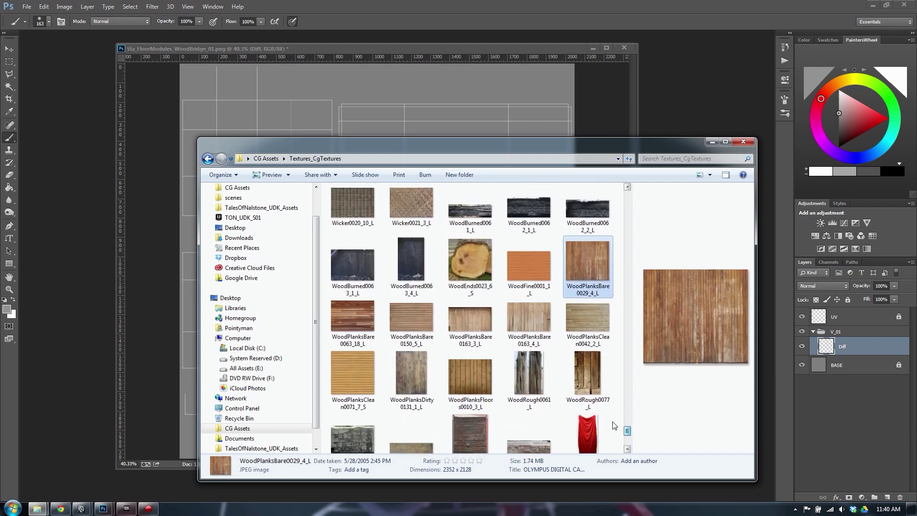
click(411, 319)
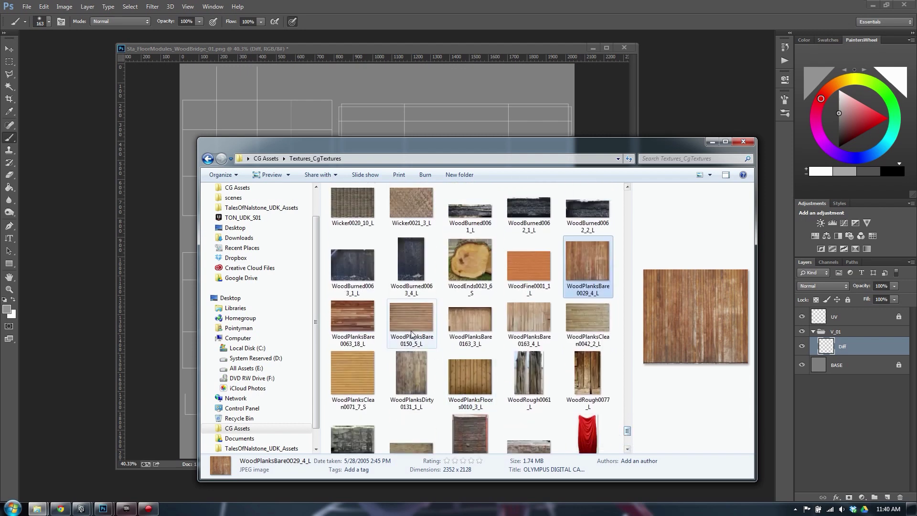
click(412, 380)
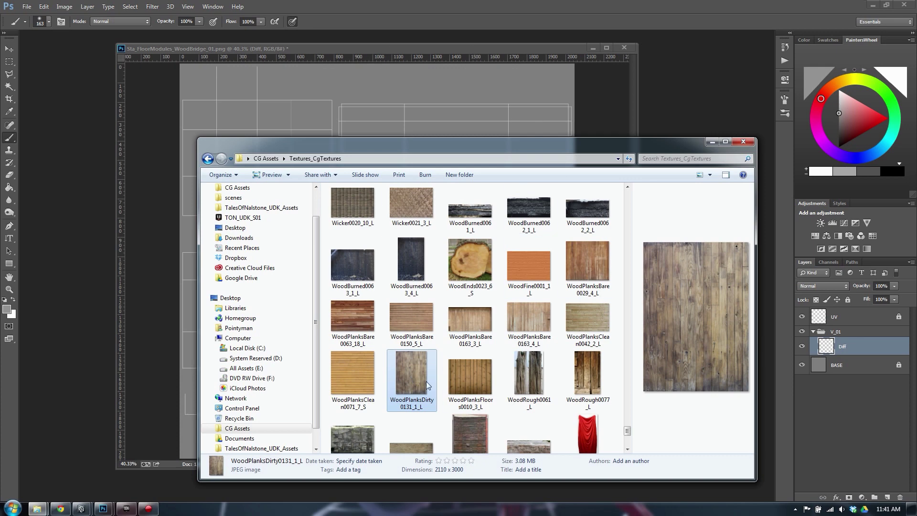
scroll(405, 396, up, 1)
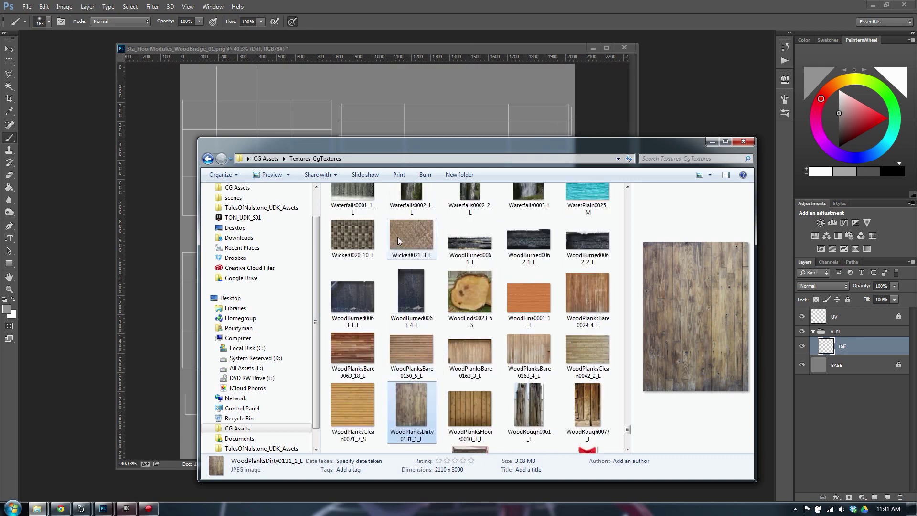
drag(628, 425, 627, 443)
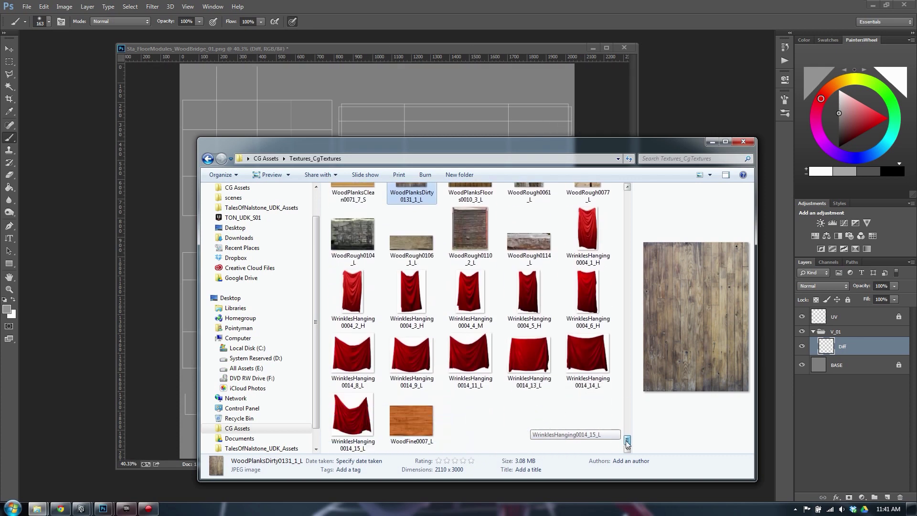
Place the WoodRough0110_2_L texture in the bridge document and enlarge it proportionally over the plank UVs.
click(466, 235)
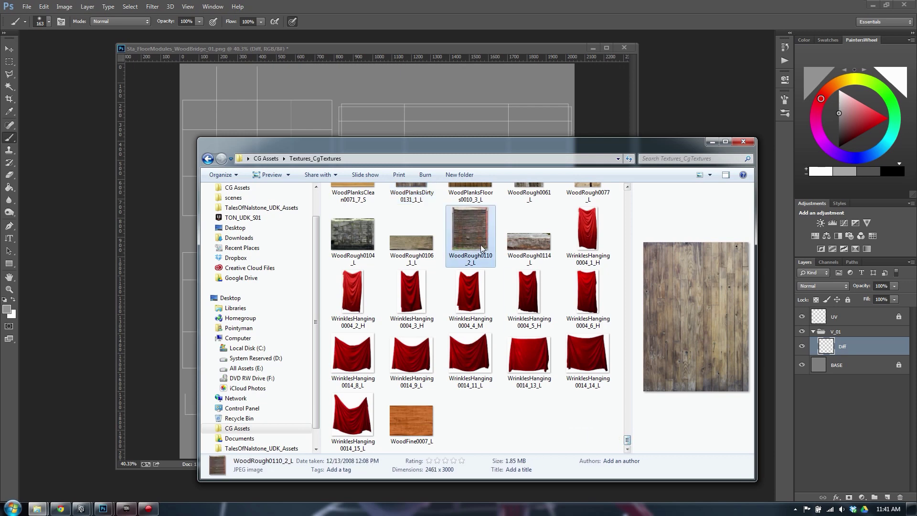
drag(466, 235, 604, 154)
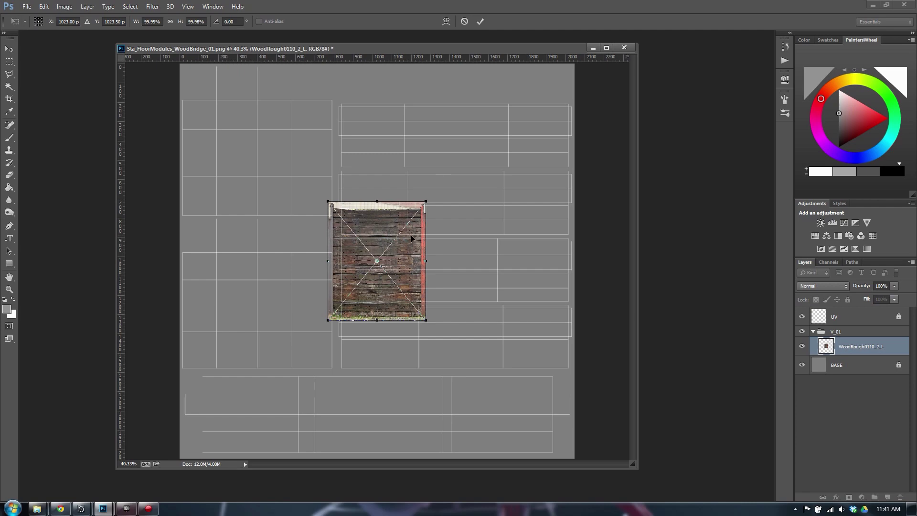
drag(426, 201, 620, 77)
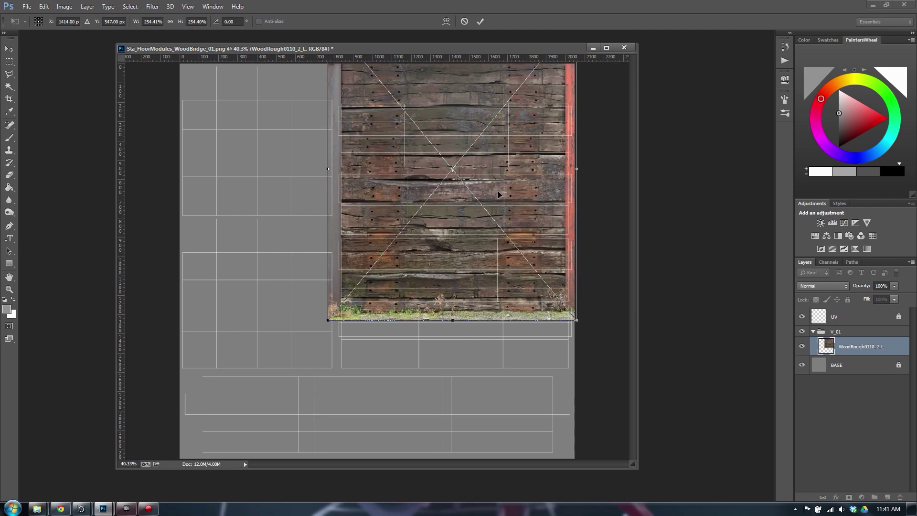
drag(498, 195, 494, 220)
alt+scroll(492, 218, up, 2)
key(alt+space)
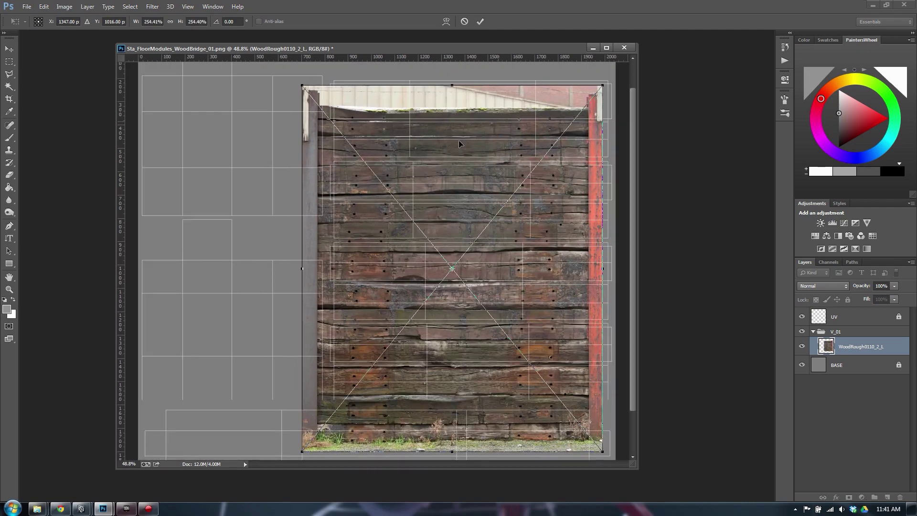
drag(459, 143, 384, 183)
drag(557, 106, 764, 14)
mouse_move(455, 142)
mouse_down()
mouse_move(475, 133)
mouse_move(468, 167)
mouse_move(459, 155)
mouse_up()
key(Return)
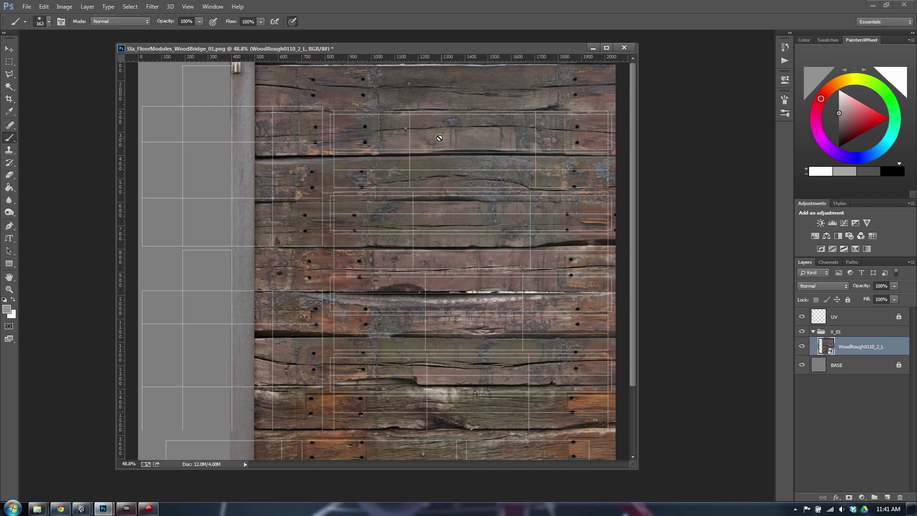
Rasterize the WoodRough0110_2_L layer and move it so its planks start at the canvas's left edge.
right_click(867, 345)
click(783, 201)
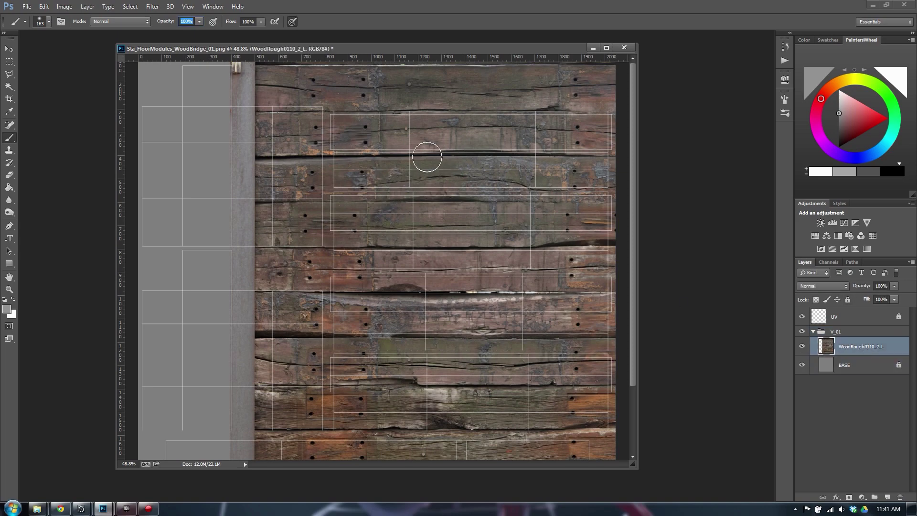
key(Return)
key(v)
drag(417, 155, 341, 129)
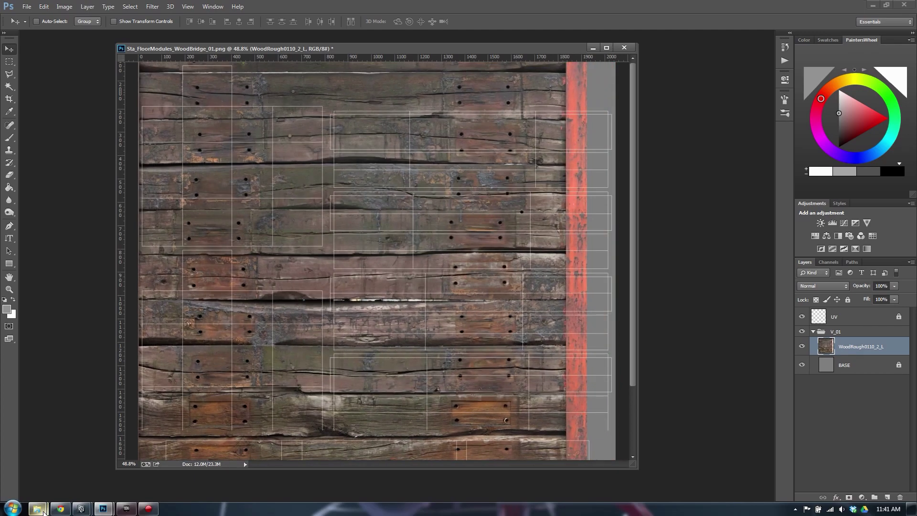
mouse_move(43, 512)
click(170, 462)
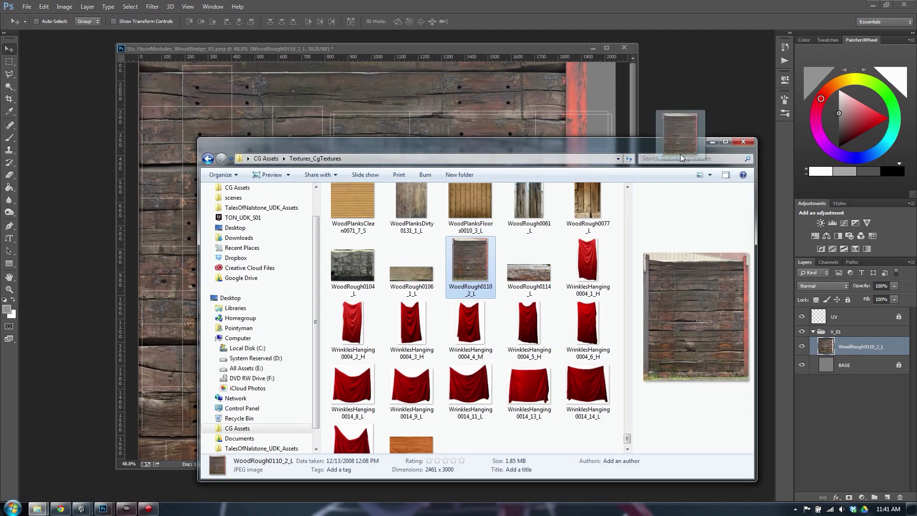
scroll(480, 268, up, 1)
click(404, 306)
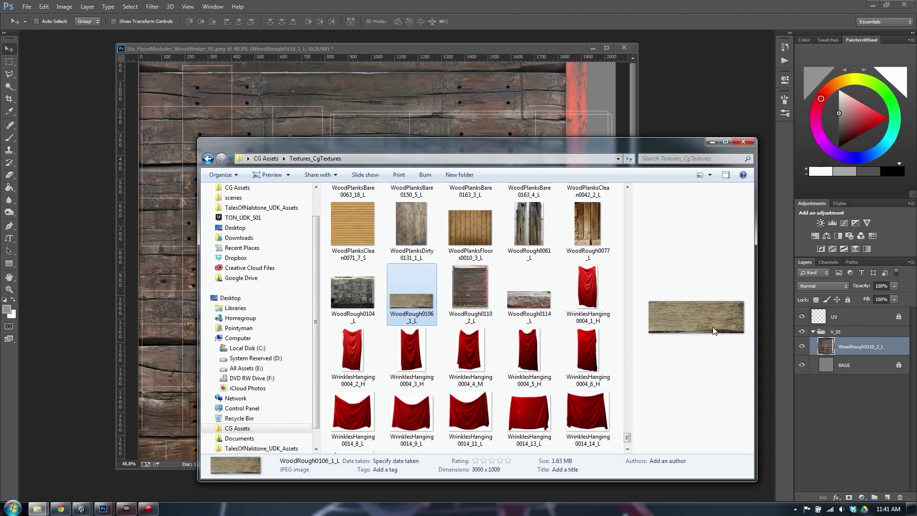
drag(411, 302, 691, 125)
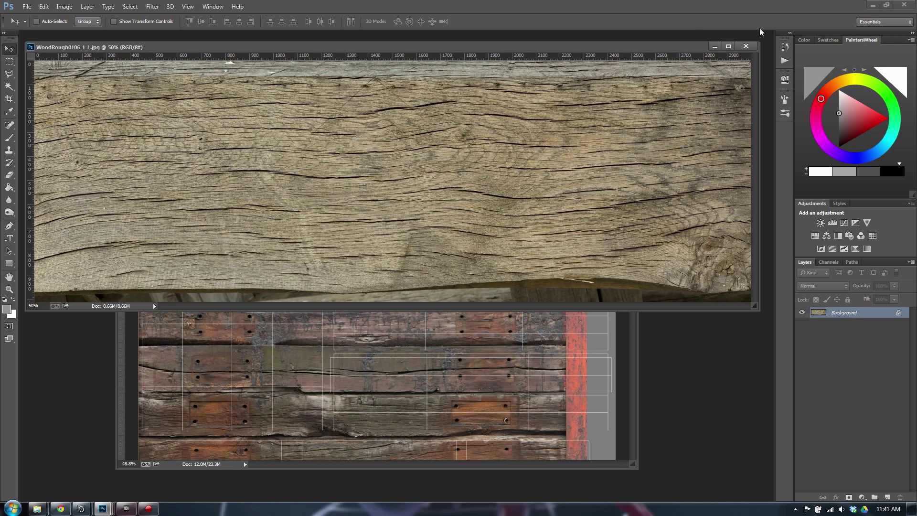
click(747, 47)
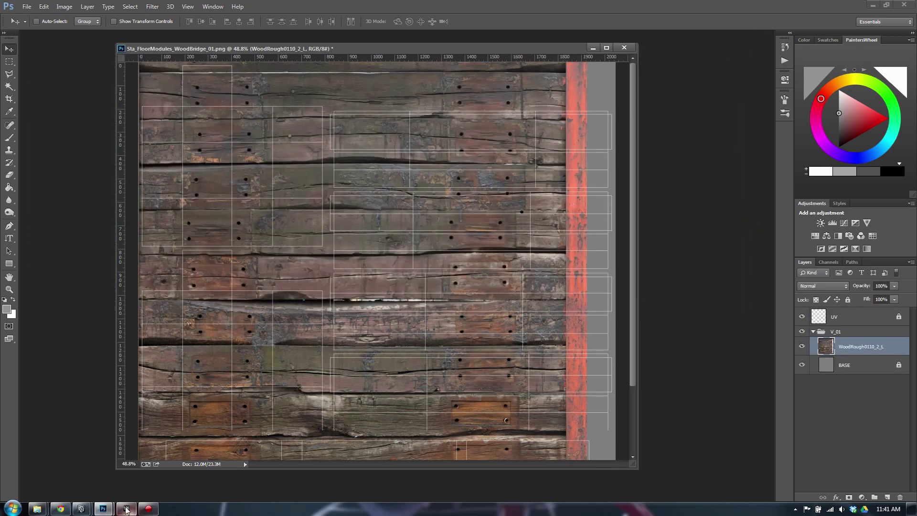
Open WoodRough0110_2_L.jpg from the Textures_CgTextures folder as a separate document and enlarge its window.
mouse_move(40, 511)
click(167, 458)
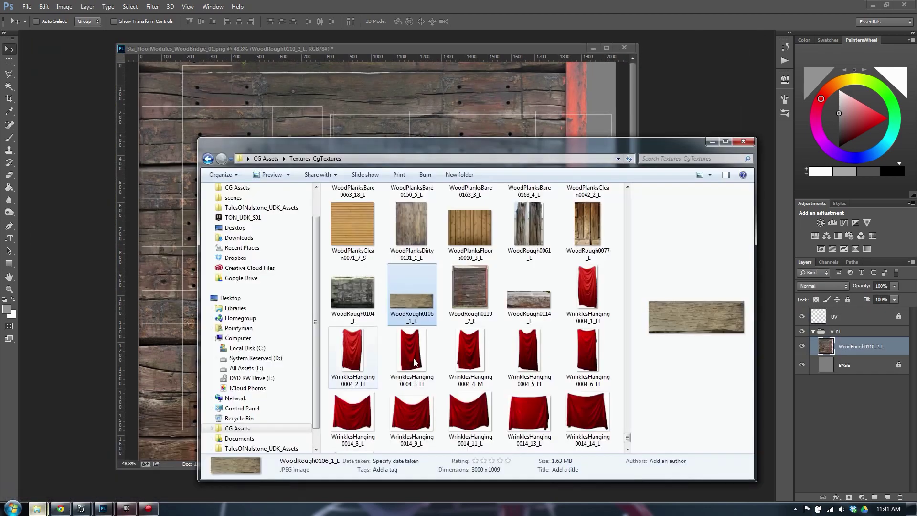
click(470, 289)
drag(529, 261, 689, 116)
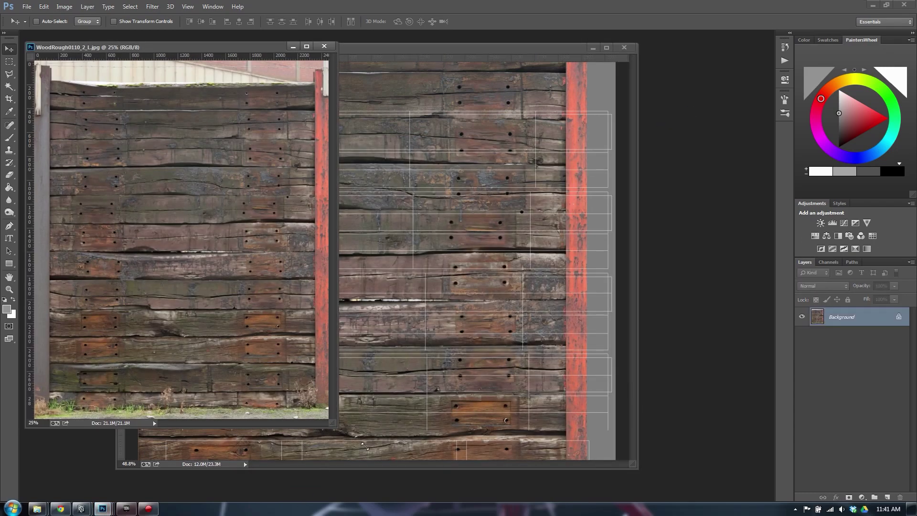
drag(332, 429, 386, 473)
Select a horizontal plank strip in WoodRough0110_2_L.jpg with the Rectangular Marquee and return to the bridge document.
key(m)
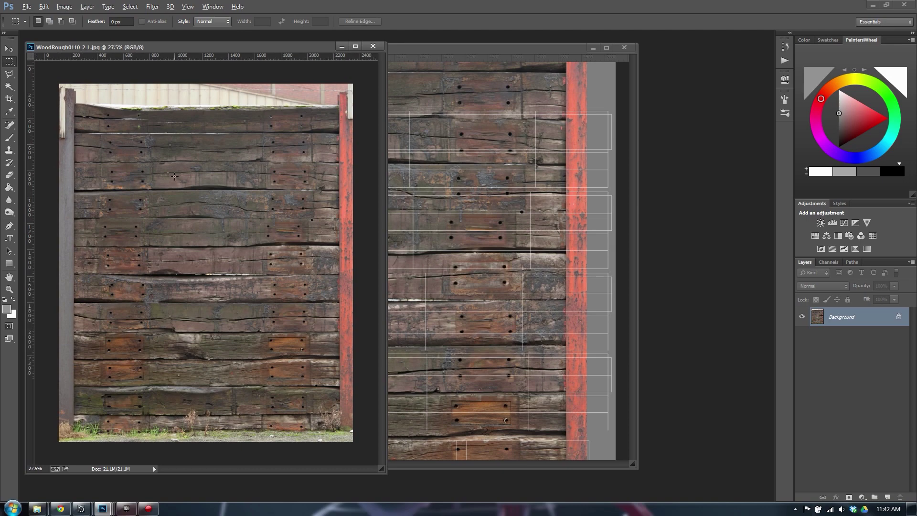
alt+scroll(190, 184, up, 5)
alt+scroll(190, 185, down, 3)
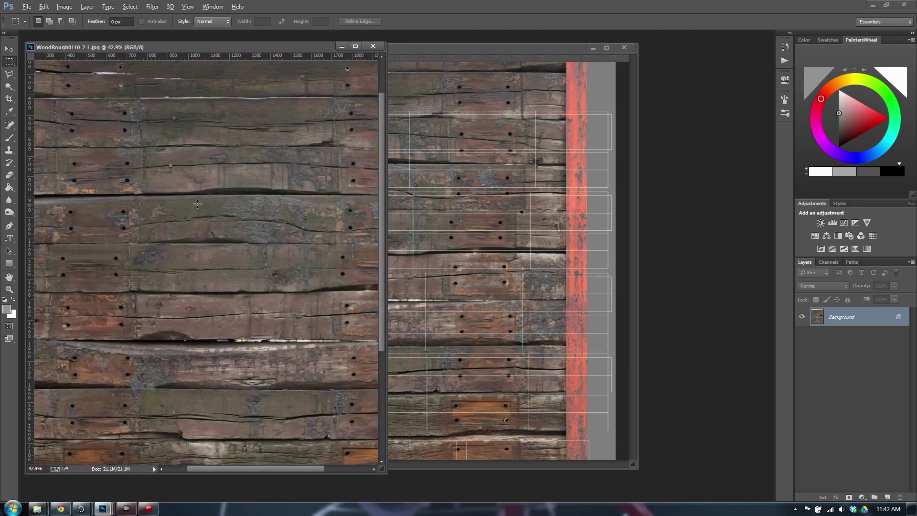
alt+scroll(205, 212, up, 2)
alt+scroll(95, 210, down, 1)
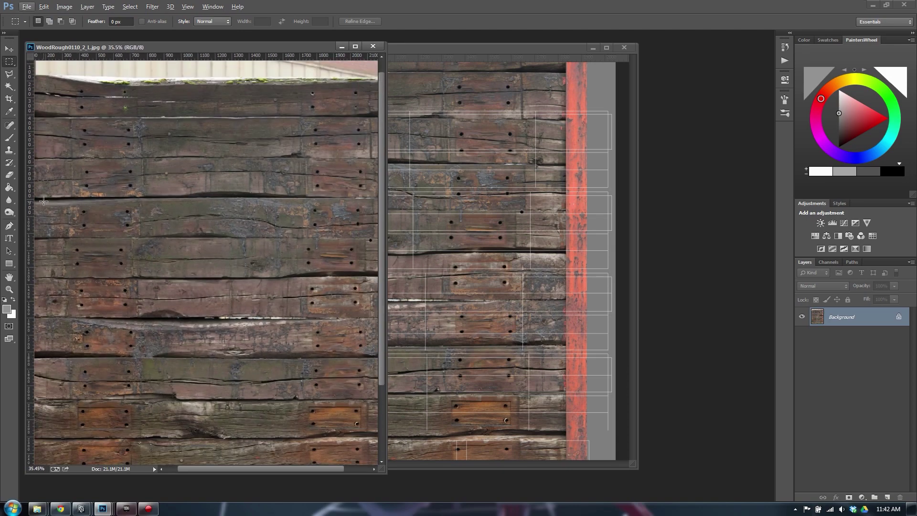
drag(302, 216, 375, 237)
click(491, 199)
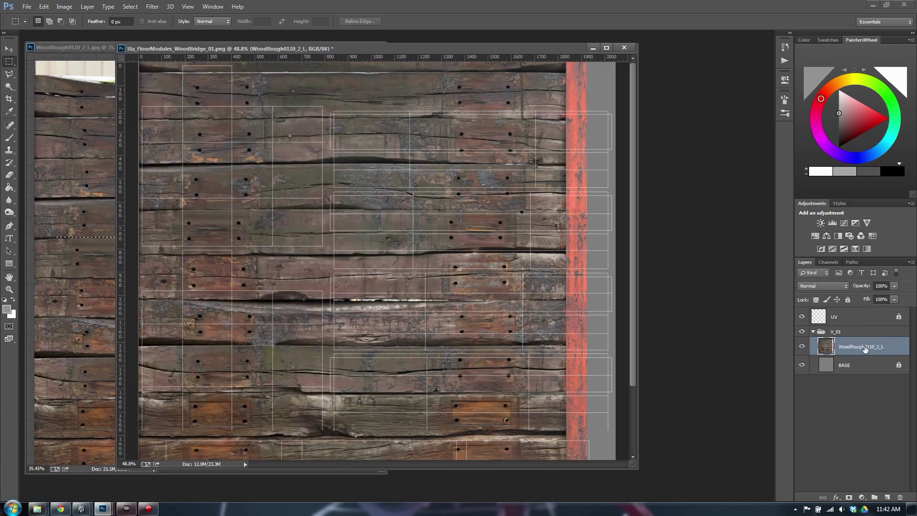
Delete the WoodRough0110_2_L layer and add an empty layer above BASE inside the V_01 group.
click(899, 498)
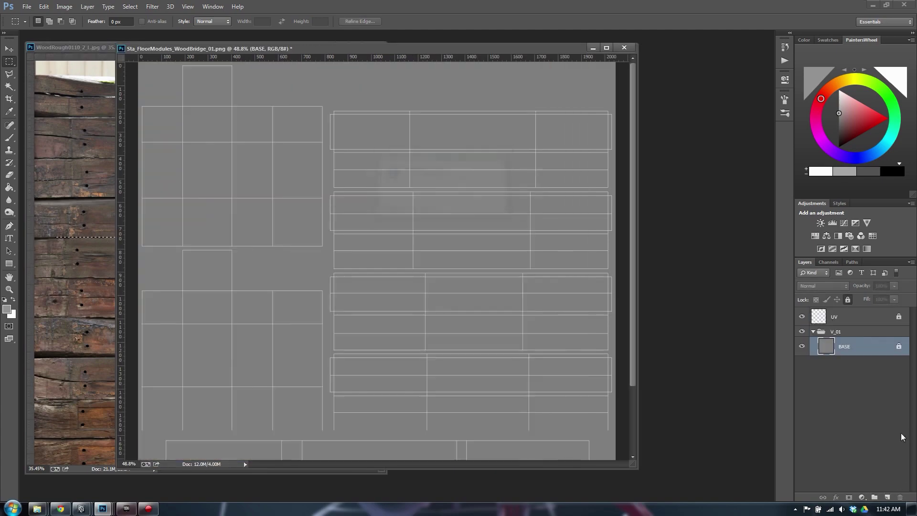
click(846, 332)
click(887, 497)
click(859, 333)
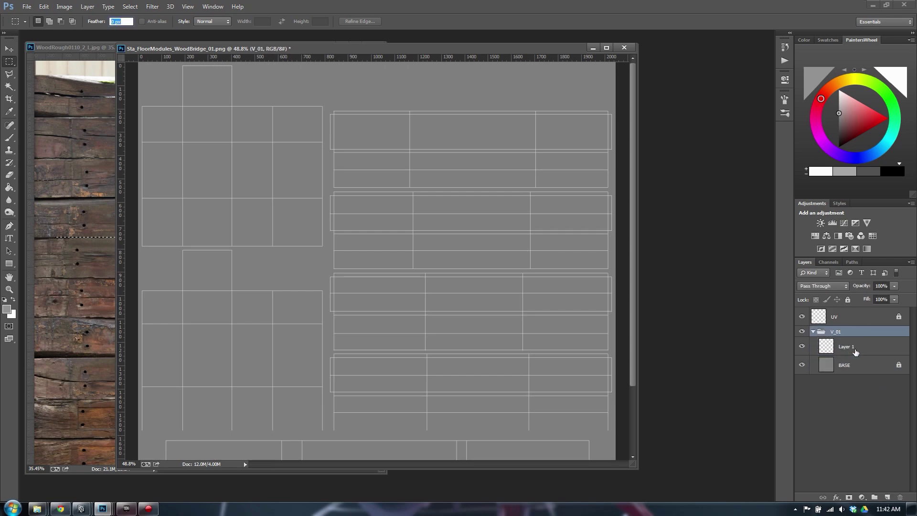
click(857, 348)
key(BackSpace)
click(845, 331)
key(Return)
Paste the selected plank strip from WoodRough0110_2_L.jpg into the bridge document and move it over the uppermost long plank UVs.
click(82, 180)
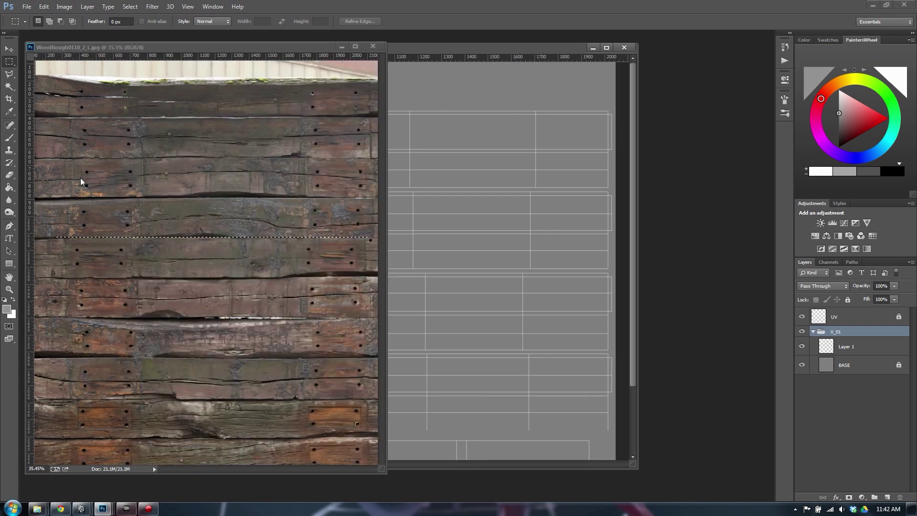
click(445, 218)
key(v)
key(ctrl+v)
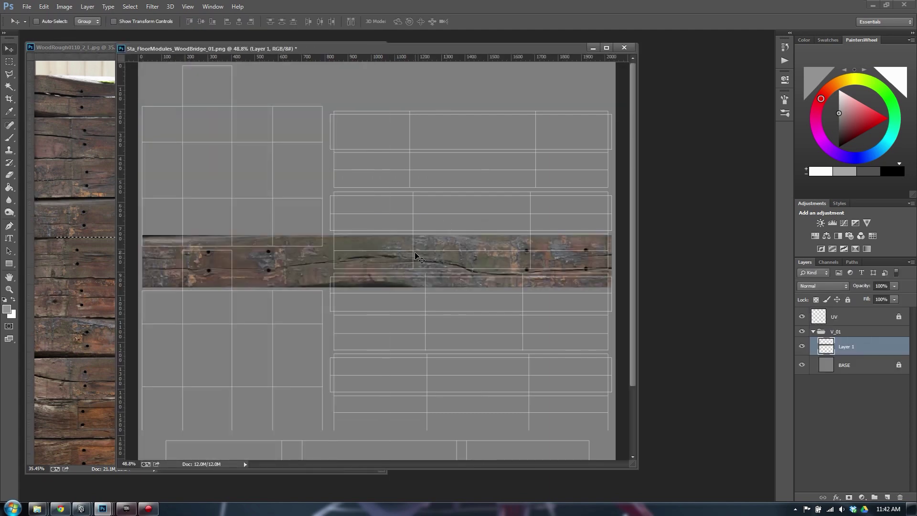
drag(416, 254, 500, 138)
Scale the pasted plank to about 66% and align it with the first long plank's UV face.
key(ctrl+t)
shift+drag(238, 107, 319, 116)
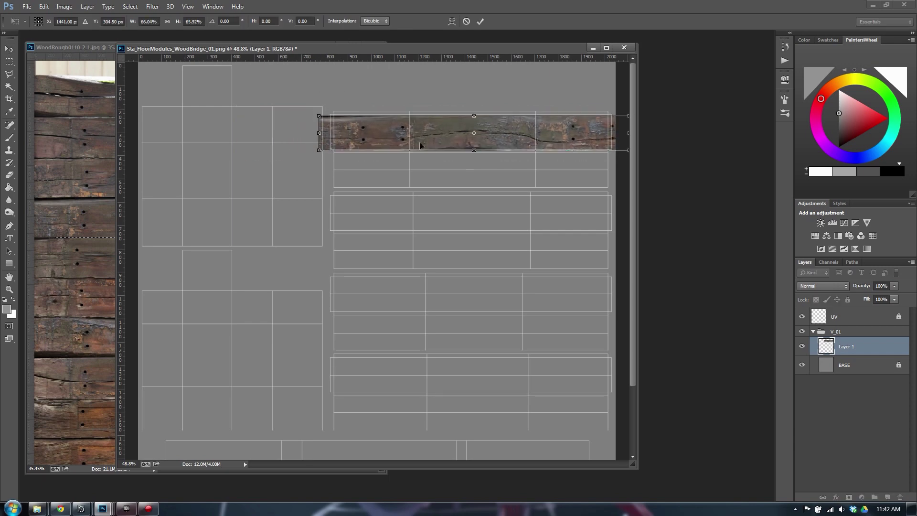
alt+scroll(420, 148, up, 6)
drag(632, 473, 728, 488)
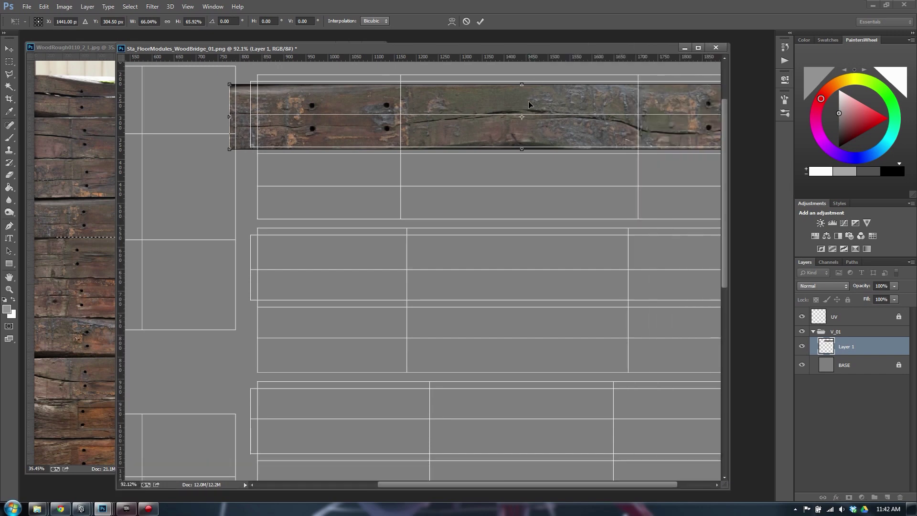
drag(541, 50, 515, 72)
mouse_move(455, 212)
mouse_down()
mouse_move(439, 240)
mouse_move(468, 212)
mouse_up()
drag(424, 233, 423, 236)
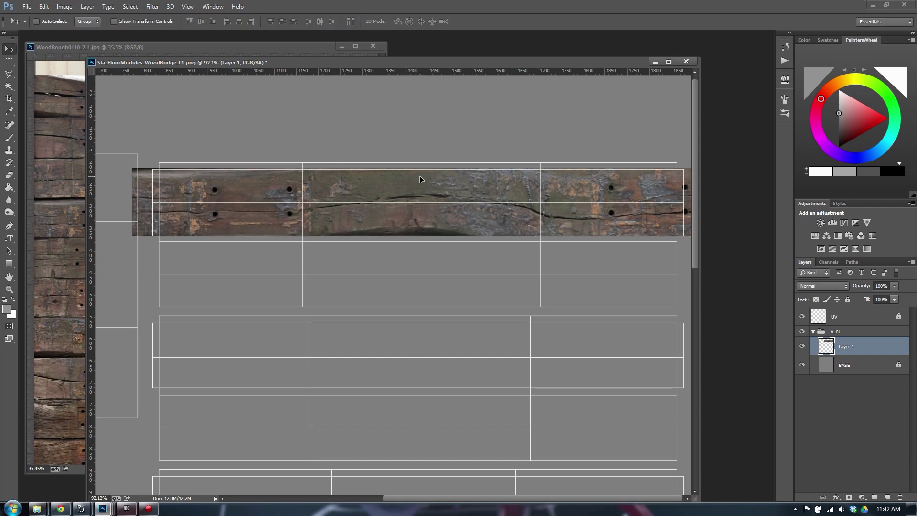
Copy a plain dark wood strip about 971 × 51 px from the top plank of WoodRough0110_2_L.jpg and paste it into the bridge document.
click(227, 47)
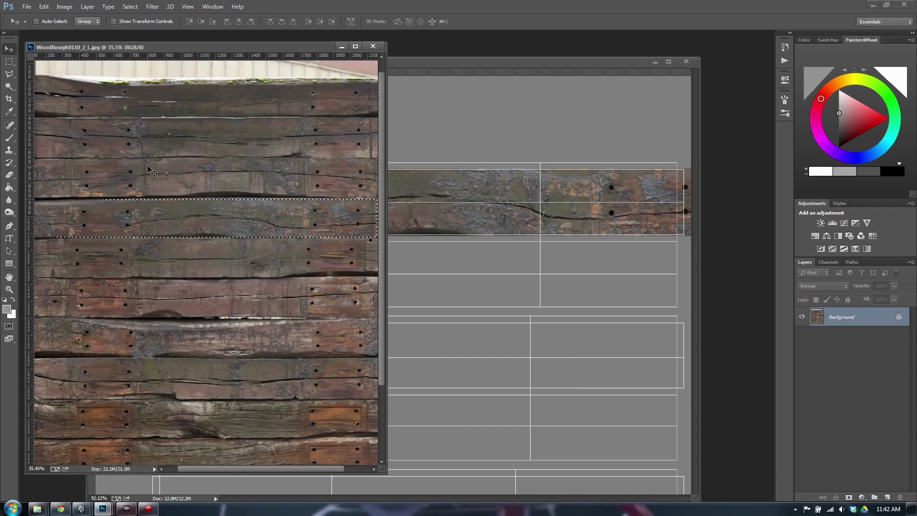
key(m)
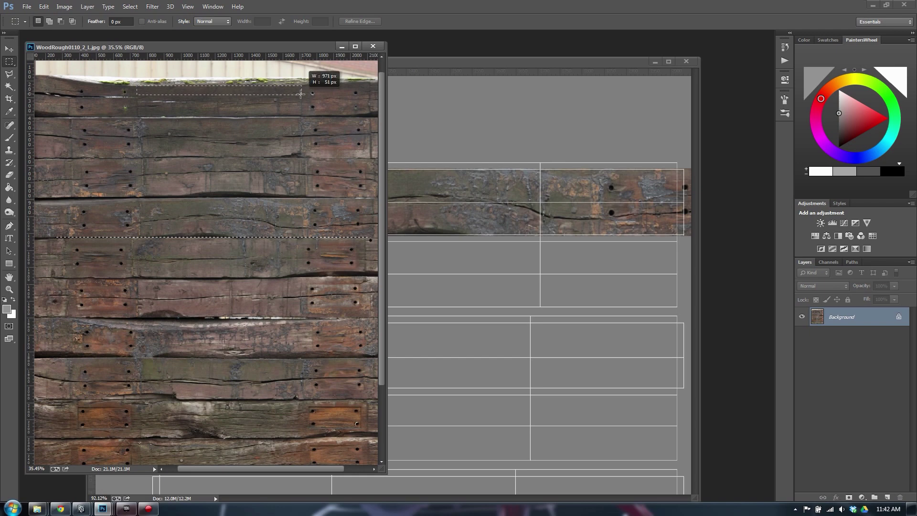
click(435, 184)
key(ctrl+v)
key(v)
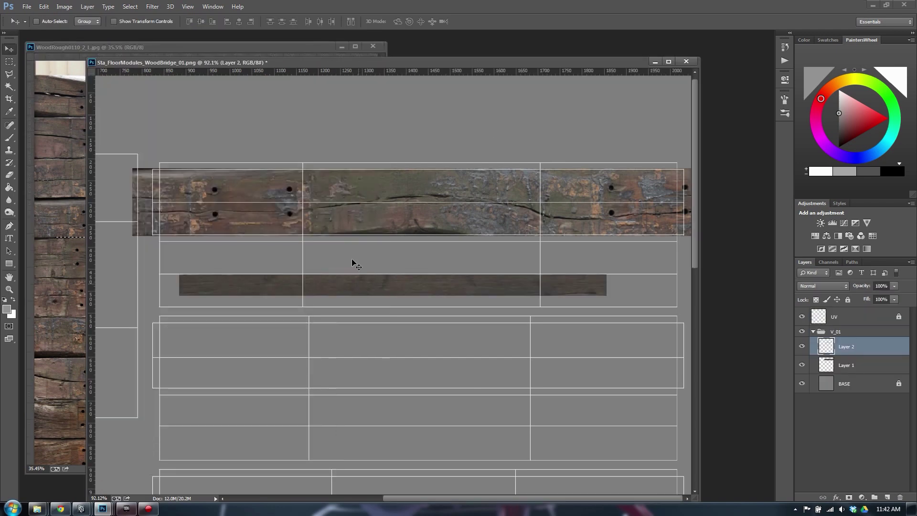
Place the dark strip beneath Layer 1 along the plank's lower edge and extend it across the full UV length.
drag(358, 287, 338, 238)
drag(855, 346, 856, 369)
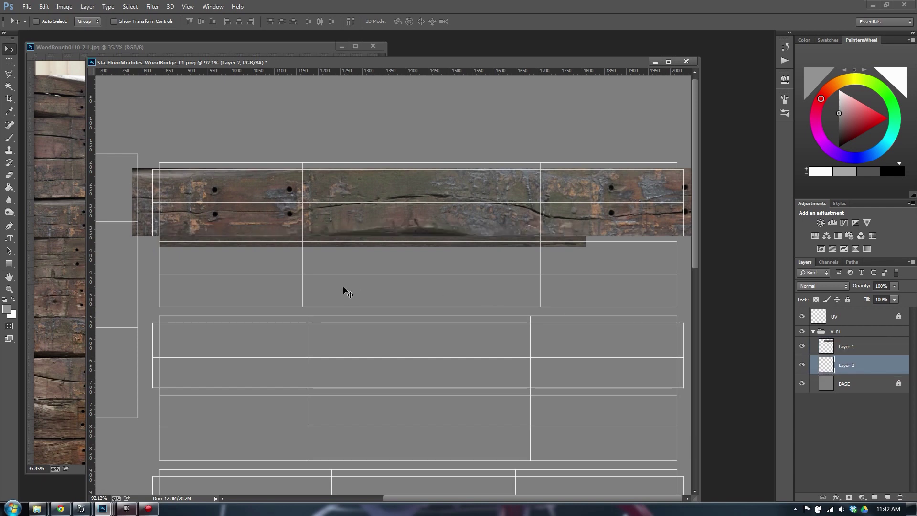
alt+drag(598, 246, 689, 239)
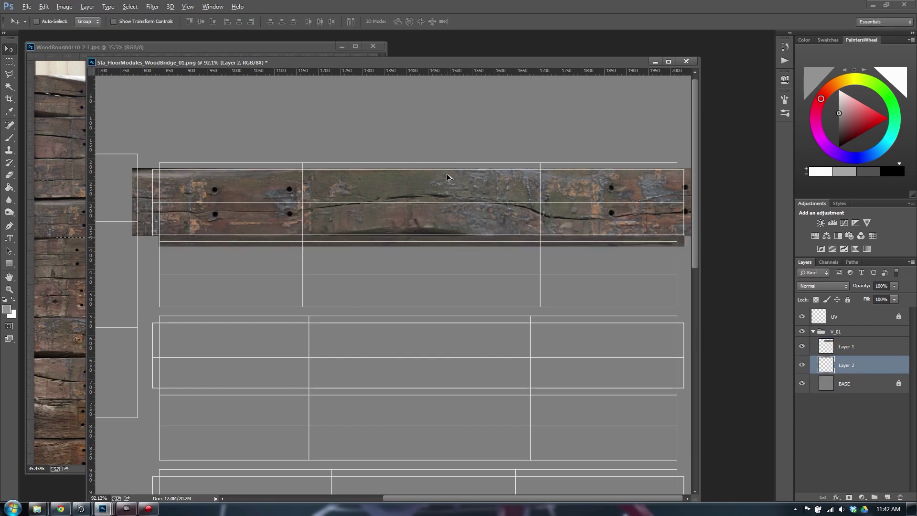
Duplicate the dark strip along the plank's upper edge and merge both strips into one layer.
alt+drag(448, 178, 449, 167)
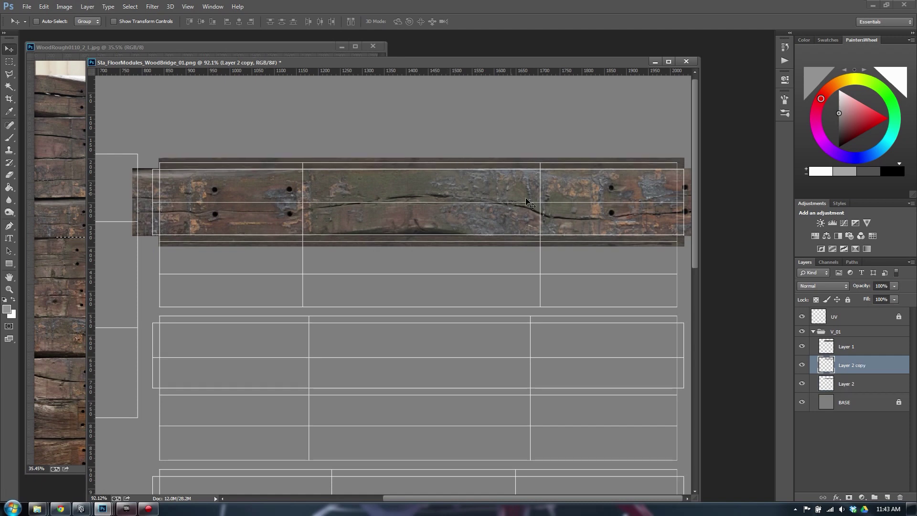
shift+click(848, 384)
key(ctrl+e)
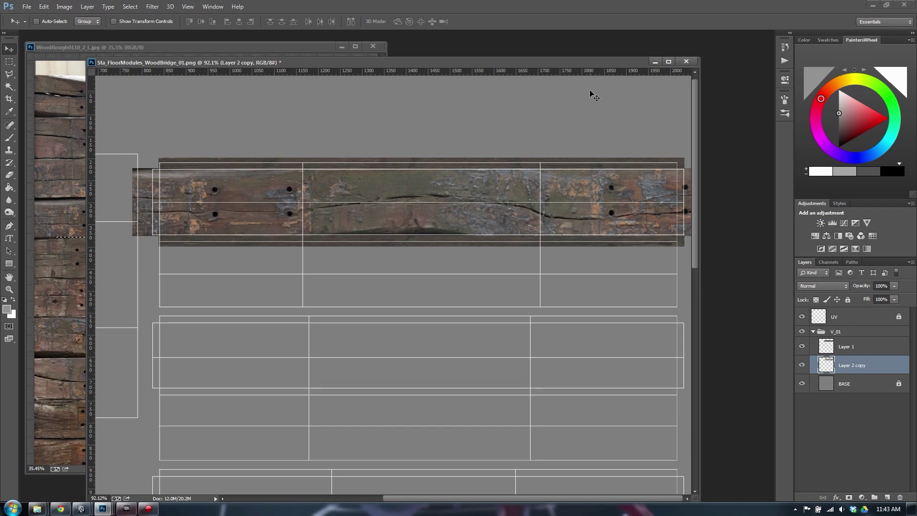
Trim the upper and lower edges of the Layer 1 plank to the UV face lines with rectangular selections.
click(855, 351)
key(m)
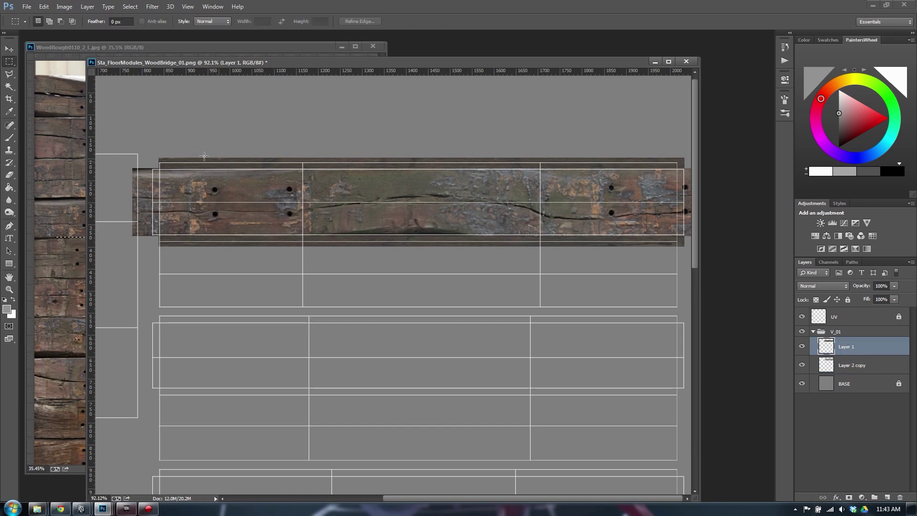
drag(134, 138, 708, 167)
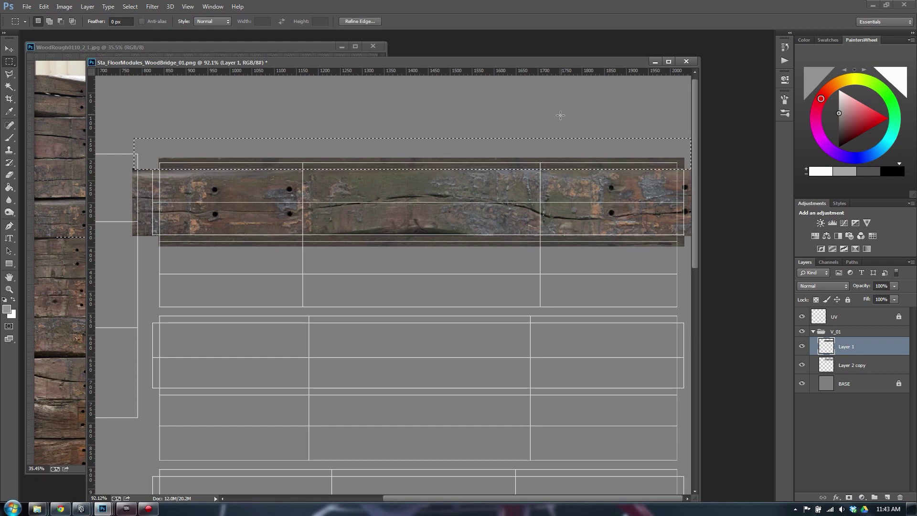
click(401, 285)
drag(122, 273, 770, 235)
key(Delete)
click(469, 337)
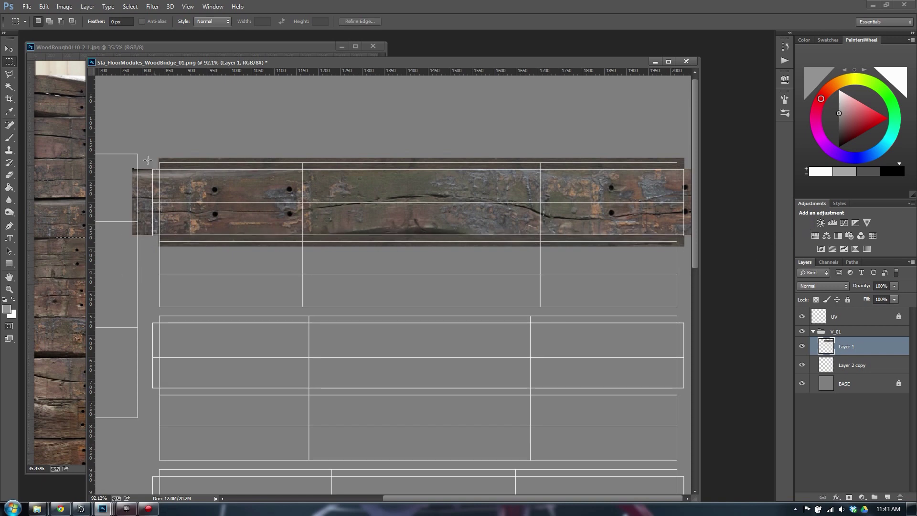
Delete the parts of the Layer 1 plank that extend past the UV face lines at both ends.
drag(145, 215, 151, 242)
key(Delete)
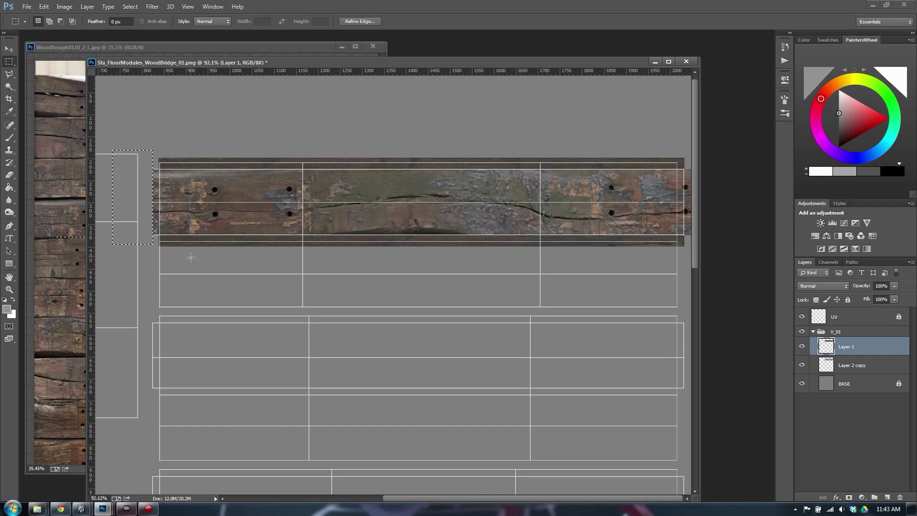
key(ctrl+d)
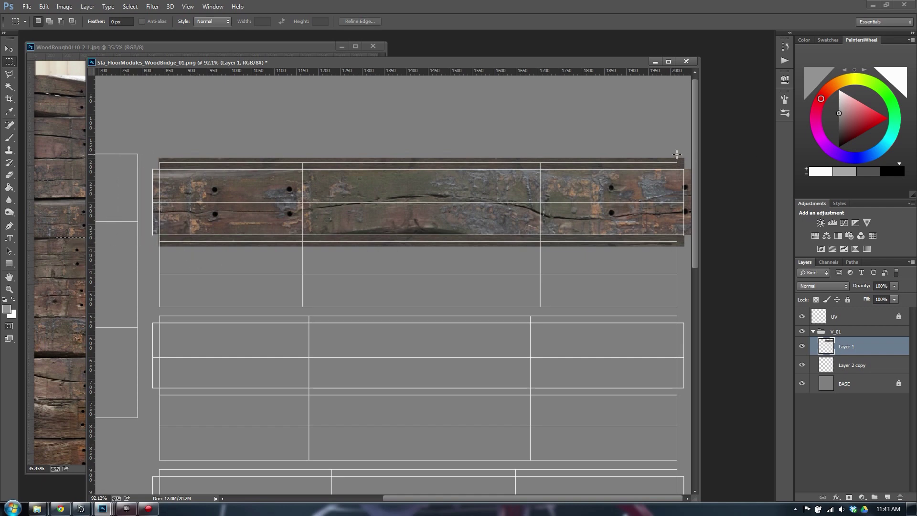
drag(677, 154, 715, 270)
key(ctrl+d)
drag(677, 163, 704, 252)
key(Delete)
key(ctrl+d)
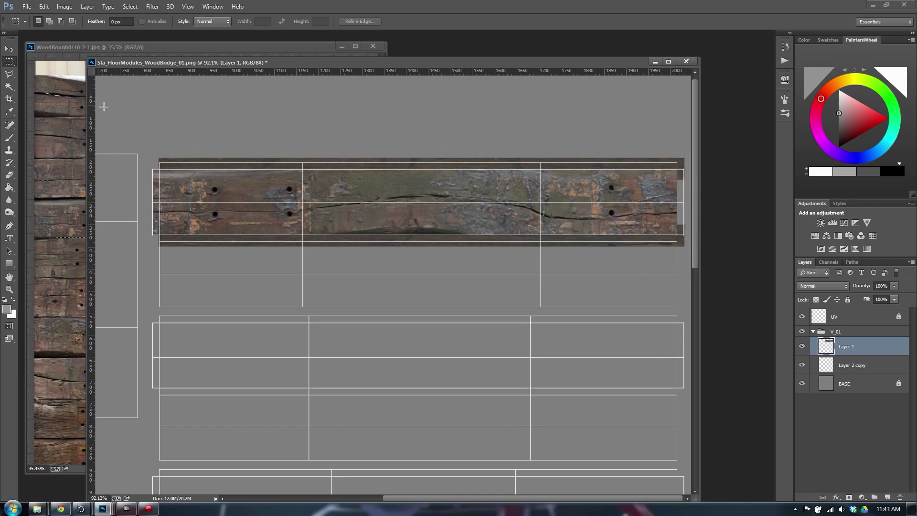
drag(119, 119, 159, 289)
key(Delete)
key(ctrl+d)
Paste another copy of the dark wood strip above the merged edge strips and move it near the plank.
click(845, 364)
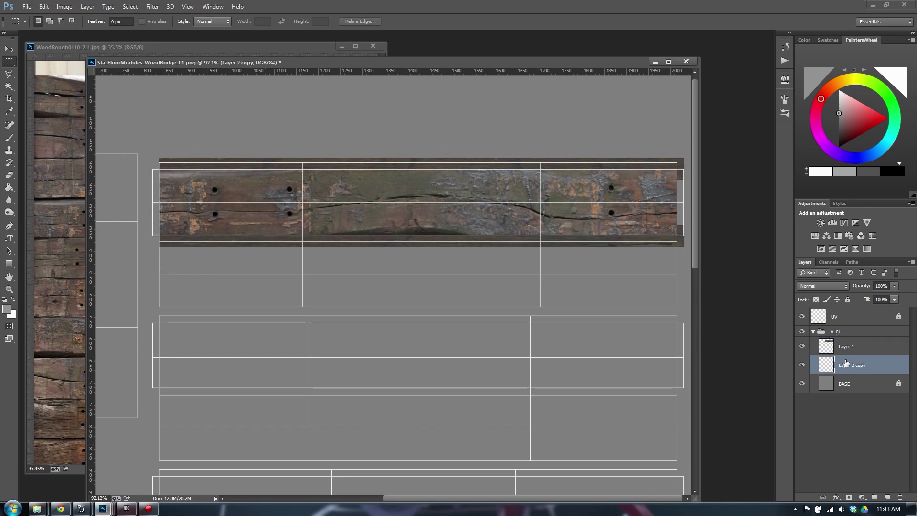
click(79, 114)
key(ctrl+c)
click(420, 165)
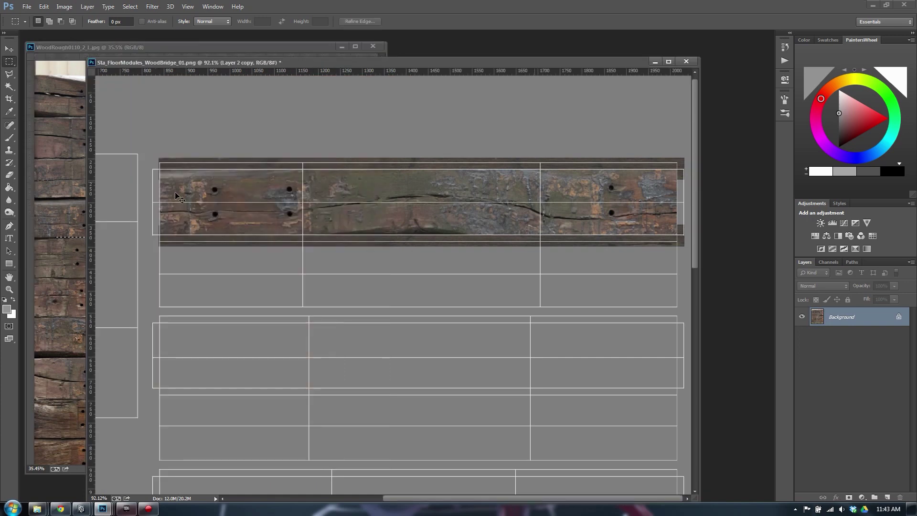
key(ctrl+v)
key(v)
drag(280, 259, 254, 235)
Rotate the new strip 90 degrees, fit it over the plank's left end-cap UVs and duplicate it onto the right end.
key(ctrl+t)
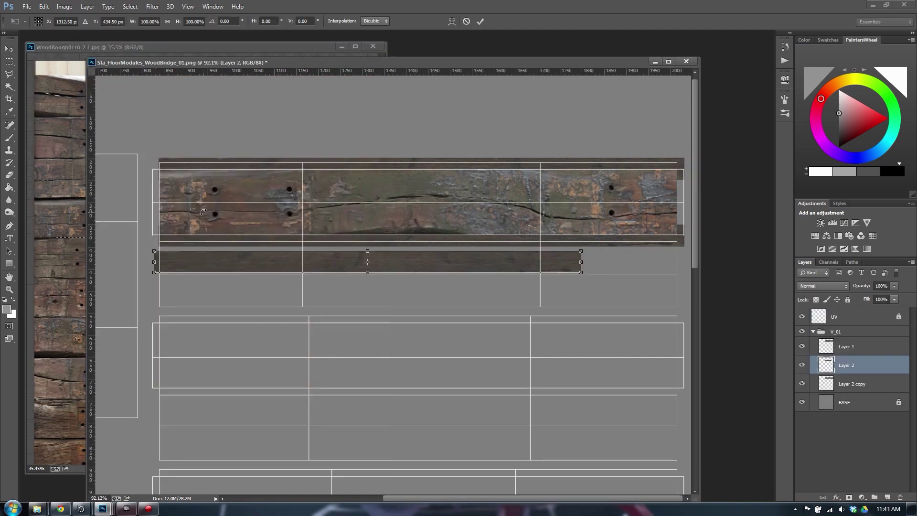
drag(204, 212, 396, 181)
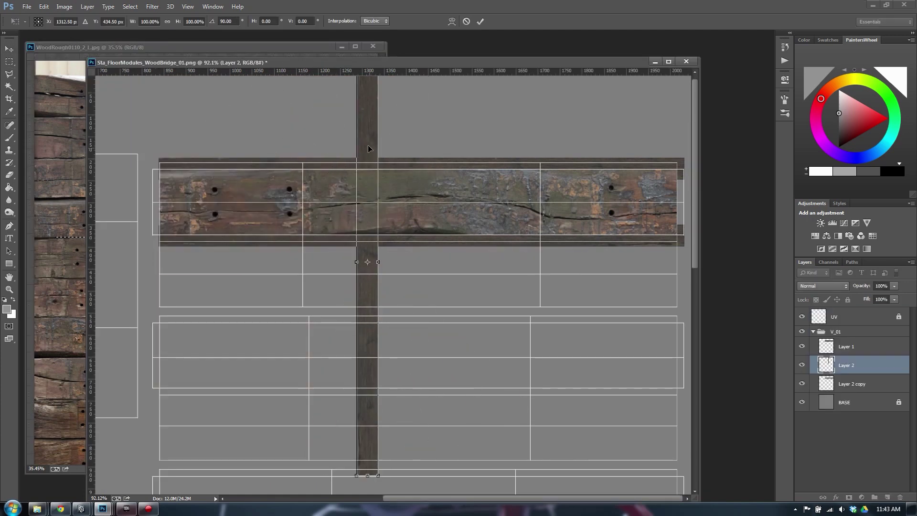
drag(326, 165, 273, 171)
drag(273, 91, 680, 196)
key(Return)
Merge the two end strips with the long edge strips into a single layer beneath the plank.
alt+scroll(595, 251, up, 3)
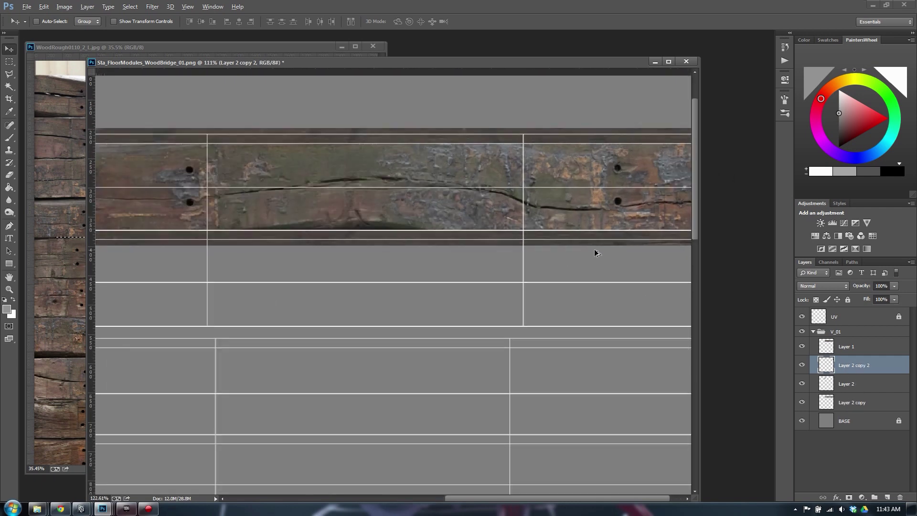
alt+scroll(594, 251, down, 4)
click(856, 348)
click(854, 366)
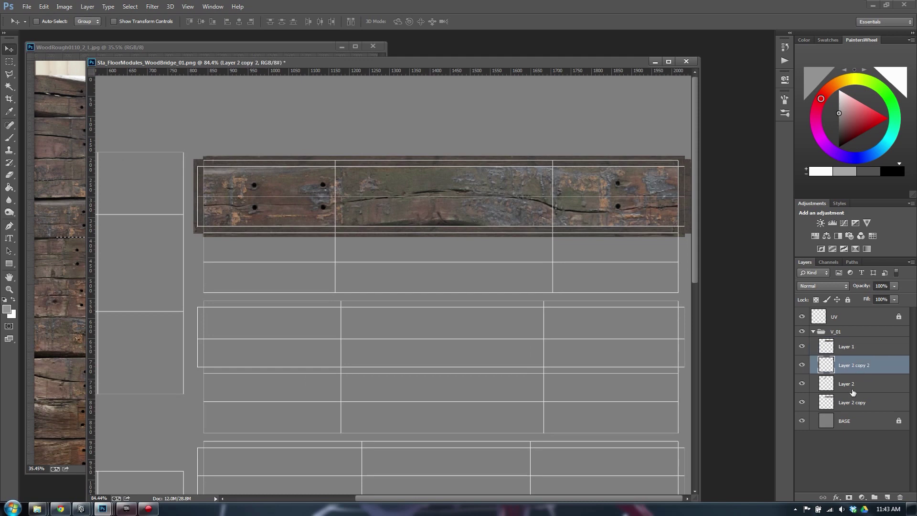
shift+click(852, 403)
key(ctrl+e)
click(857, 348)
click(863, 367)
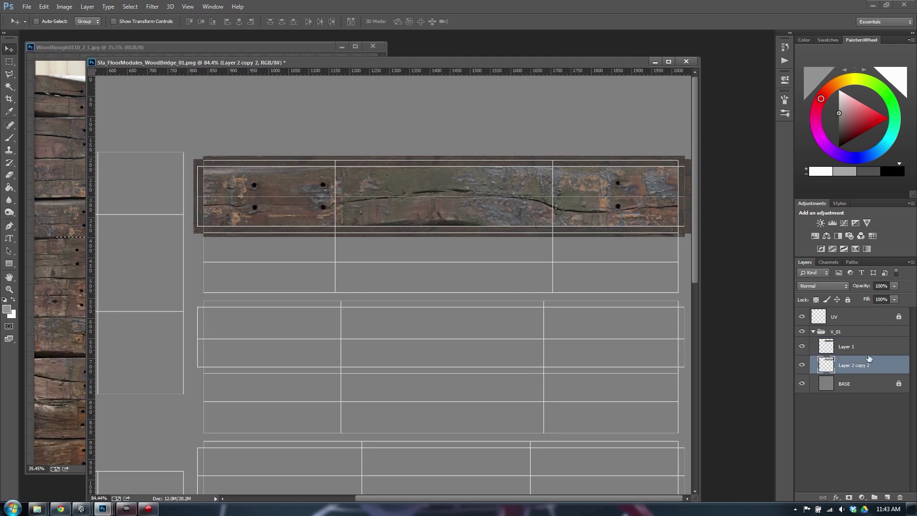
Copy the next plank down from WoodRough0110_2_L.jpg and paste it above Layer 1, over the second row of plank UVs.
click(858, 349)
click(54, 181)
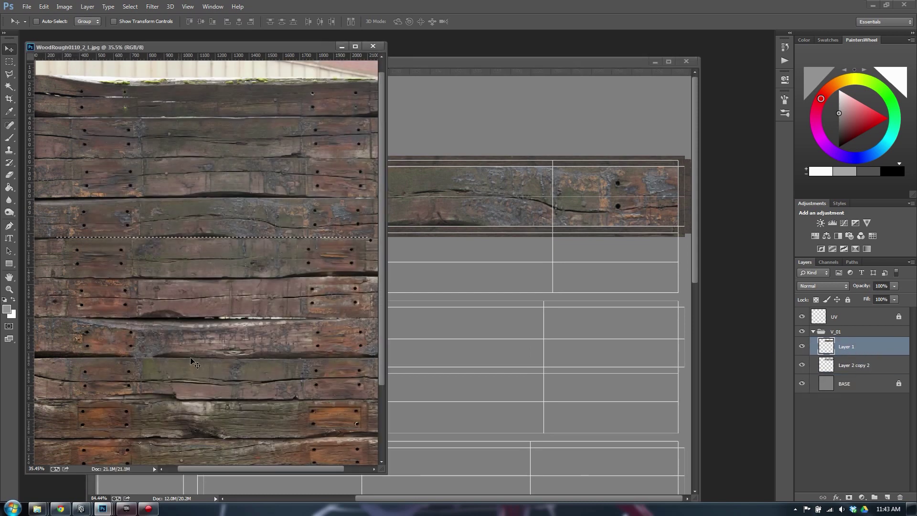
key(m)
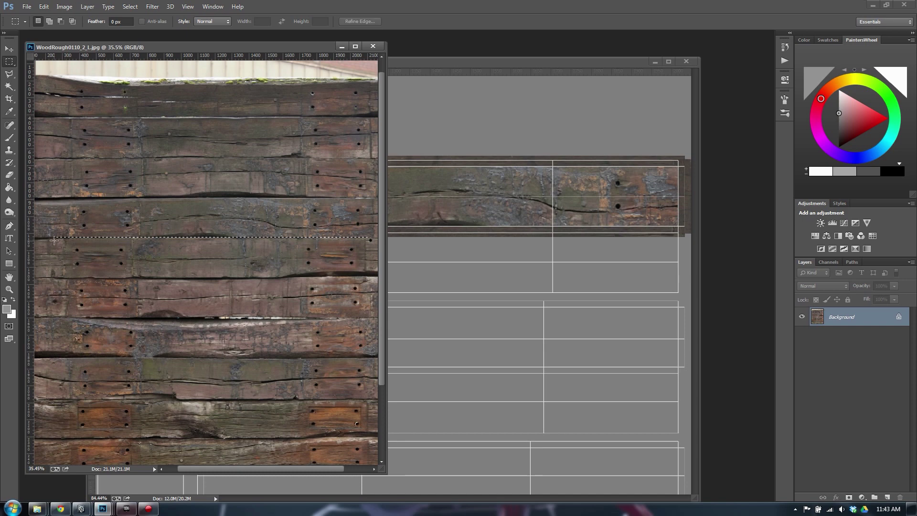
shift+drag(54, 237, 346, 276)
key(ctrl+c)
click(496, 272)
key(v)
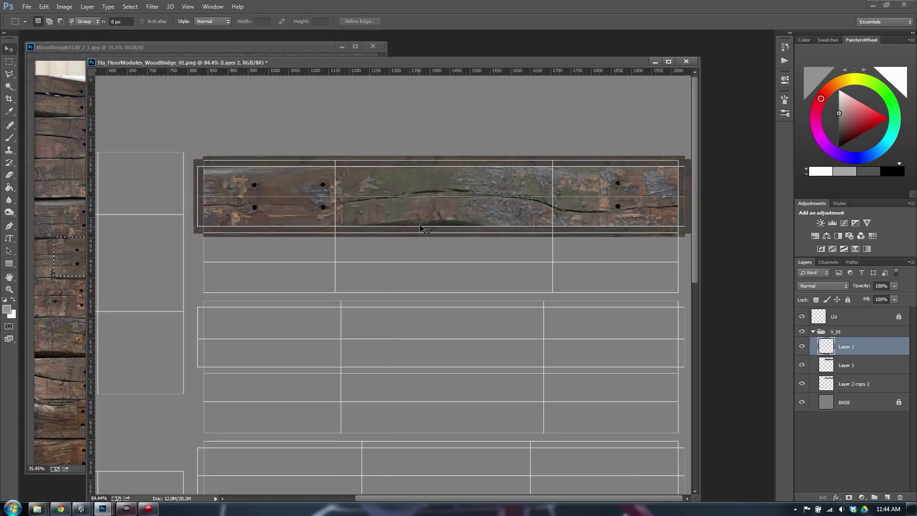
key(ctrl+v)
drag(423, 287, 387, 277)
Scale the pasted plank to about 71% and position it over the second row of plank UVs.
key(ctrl+t)
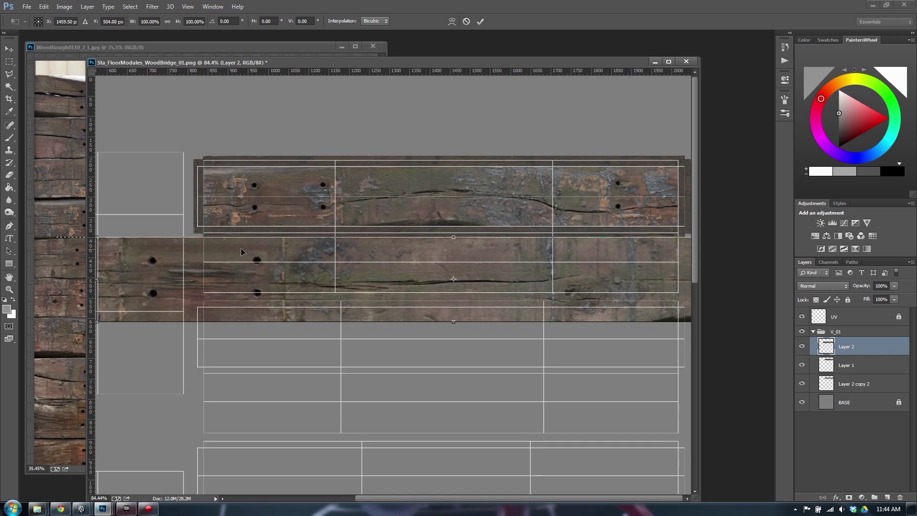
drag(241, 251, 362, 272)
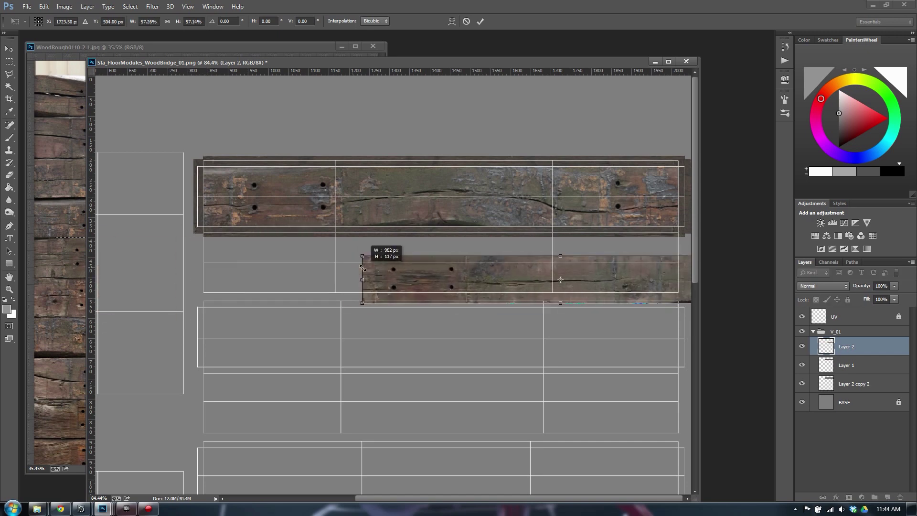
drag(429, 279, 312, 264)
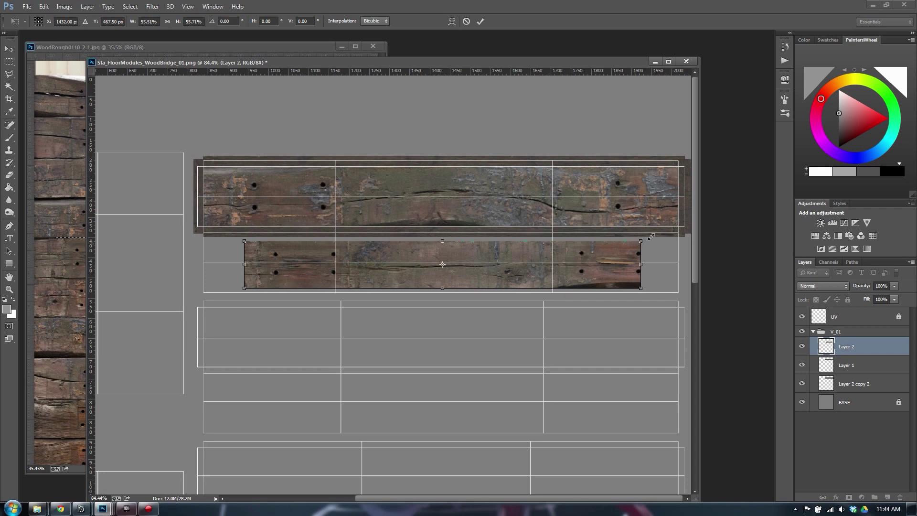
alt+shift+drag(651, 236, 692, 233)
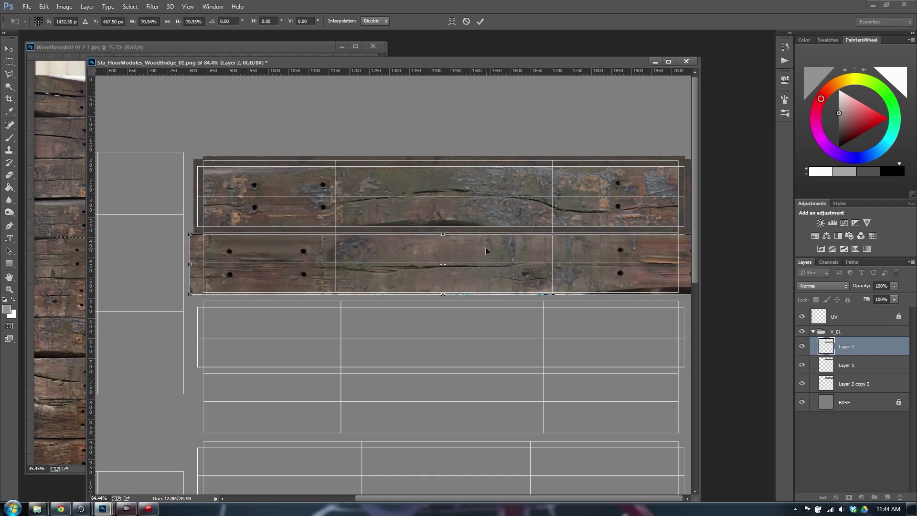
key(Up)
key(Up)
key(Up)
key(Up)
alt+scroll(439, 305, up, 3)
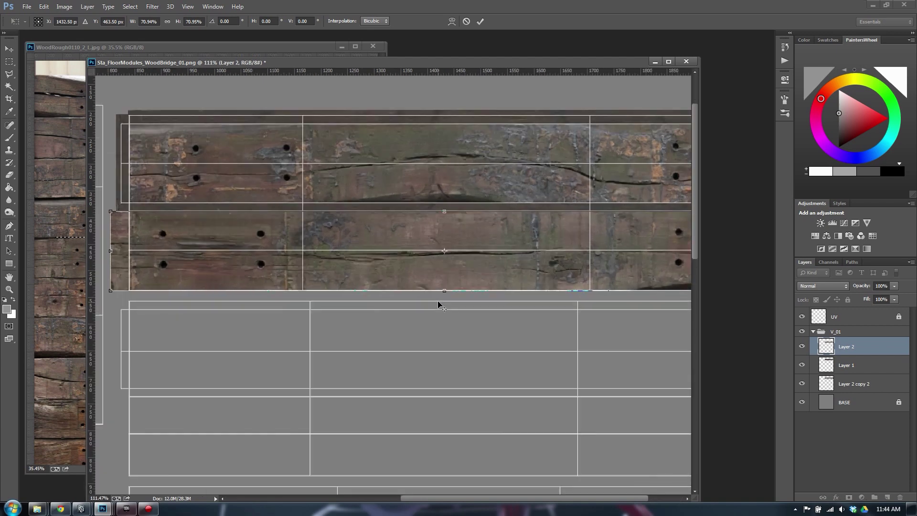
drag(469, 63, 473, 39)
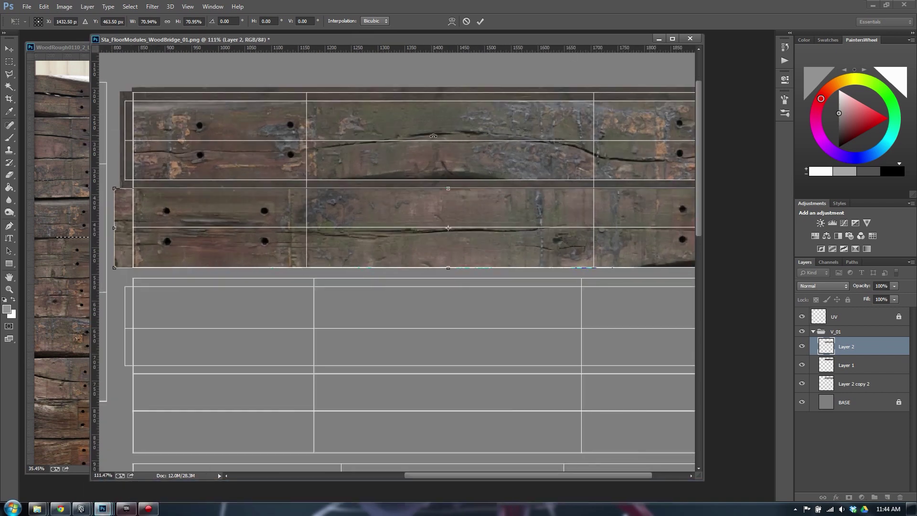
key(Return)
Switch the document to full-screen view and nudge the second plank upward into alignment with its UV row.
key(f)
key(f)
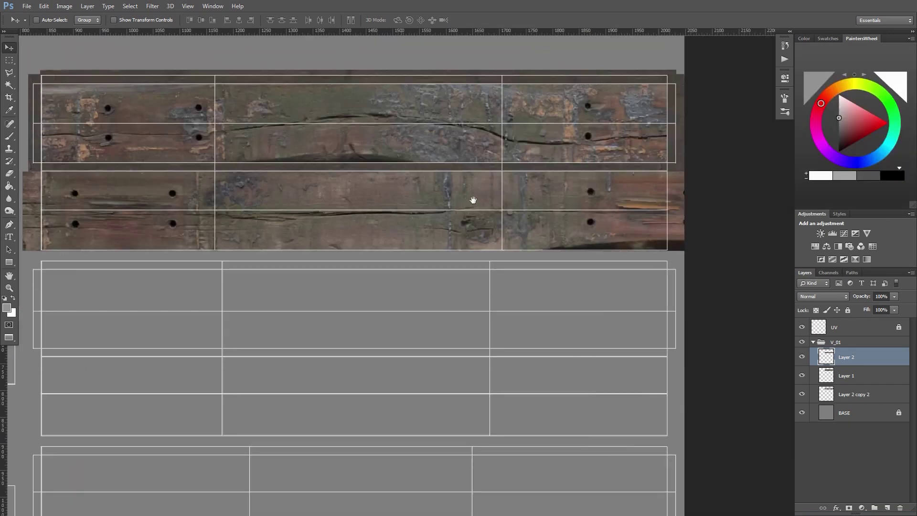
mouse_move(472, 200)
mouse_down()
mouse_move(452, 205)
mouse_move(470, 211)
mouse_up()
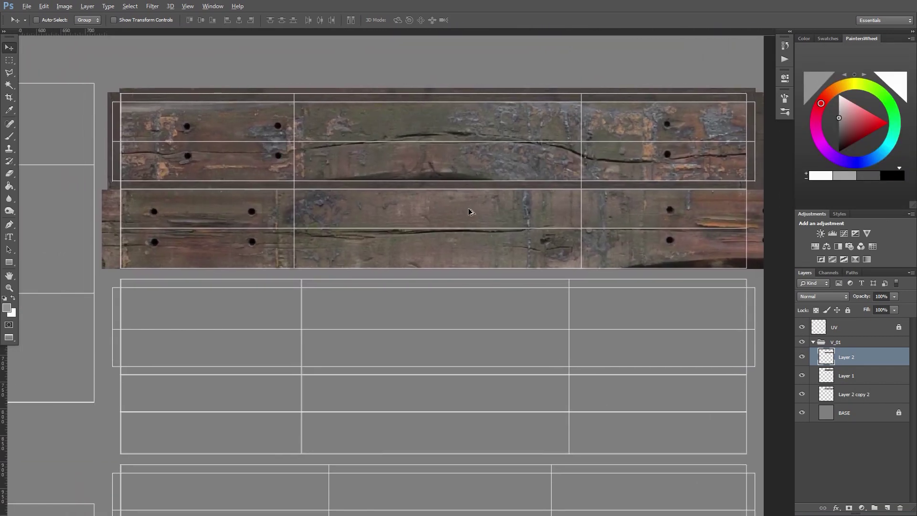
alt+scroll(477, 213, down, 2)
key(Up)
key(Up)
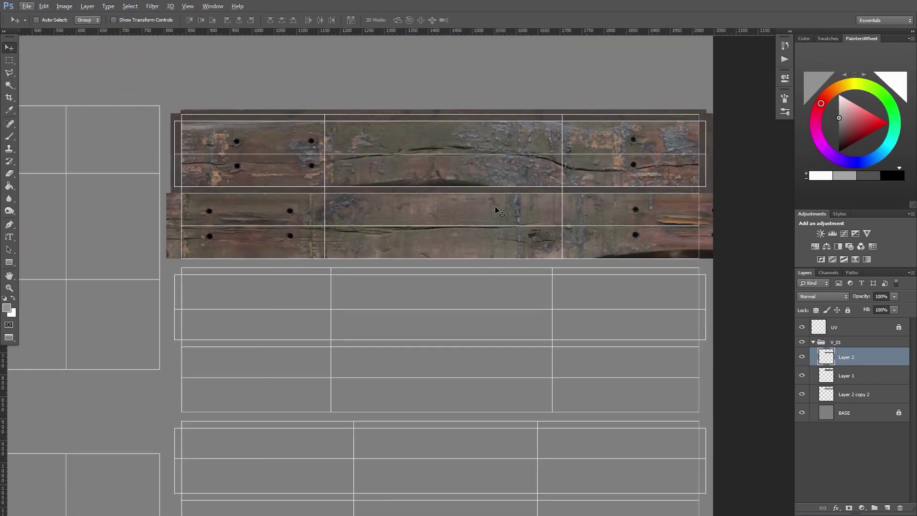
key(alt+f)
key(Escape)
key(Escape)
key(Up)
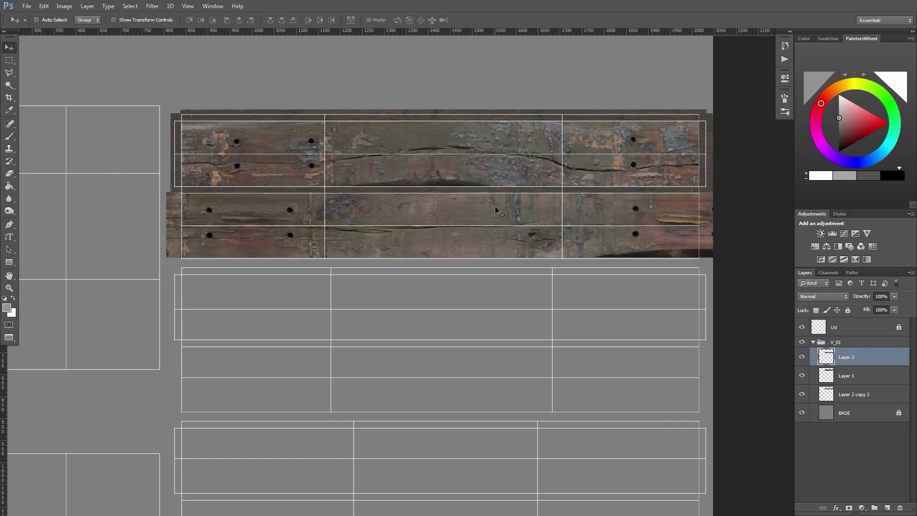
key(Down)
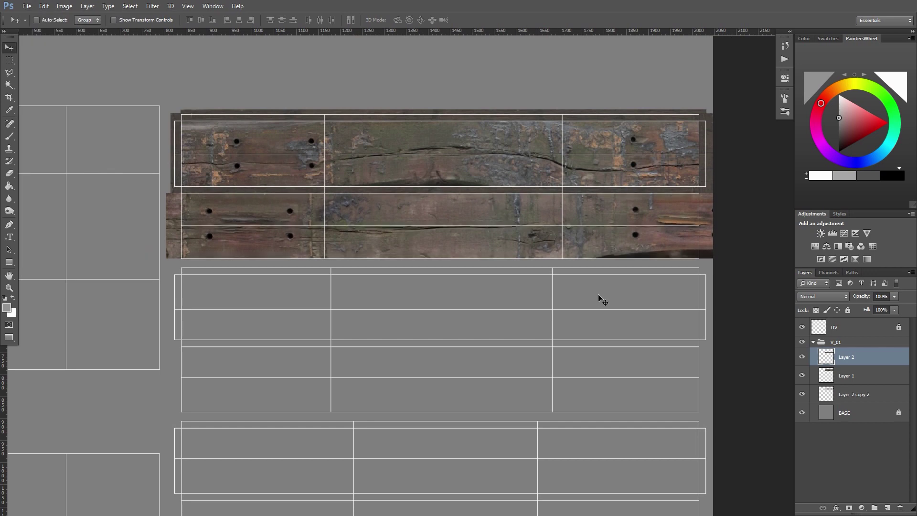
Darken the edge strips on Layer 2 copy 2 with a Curves adjustment of input 91 and output 62.
click(862, 382)
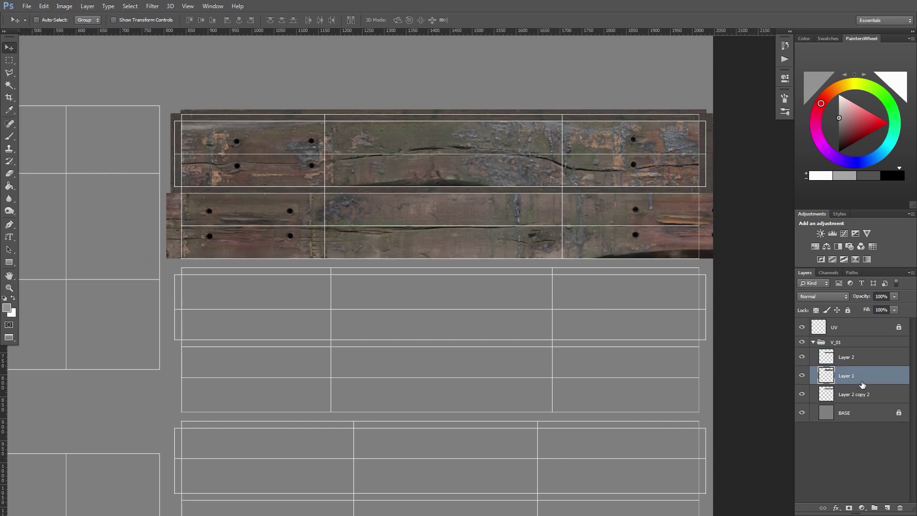
click(869, 367)
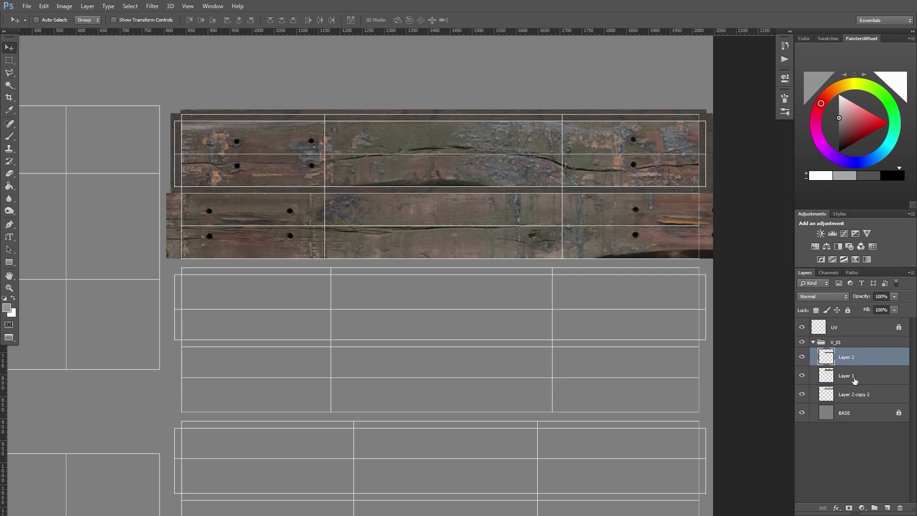
click(854, 393)
key(ctrl+m)
drag(526, 387, 526, 401)
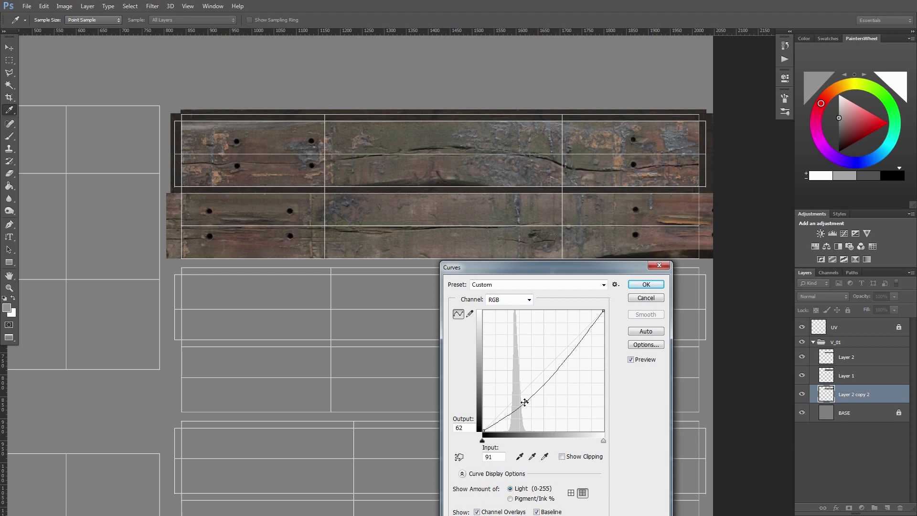
click(646, 284)
key(v)
Merge the two plank layers, Layer 2 and Layer 1, into one layer.
click(855, 357)
shift+click(861, 377)
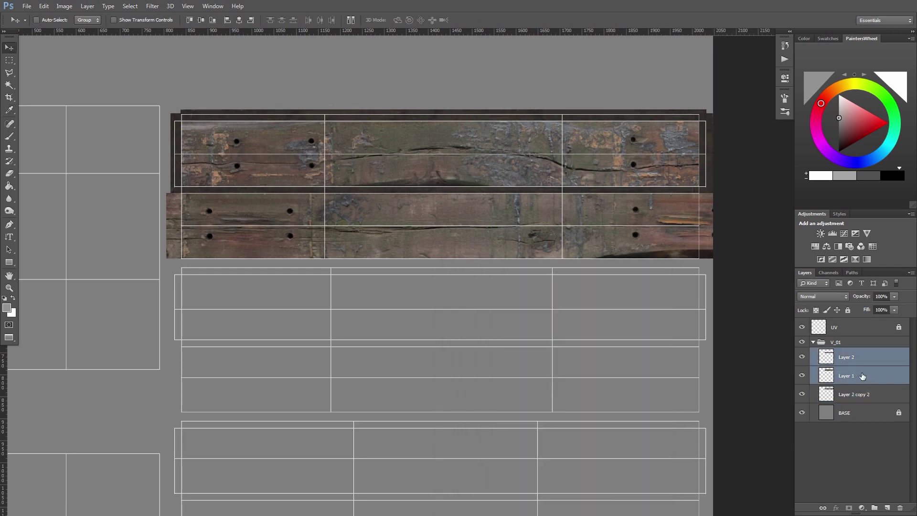
key(ctrl+e)
Set up the Clone Stamp tool with the first 60 px brush preset.
key(s)
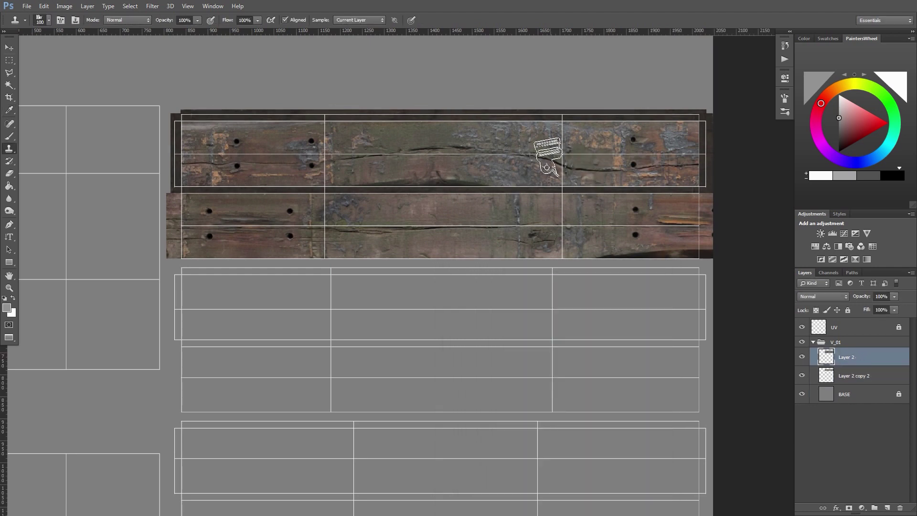
right_click(548, 157)
key(Escape)
click(502, 154)
click(463, 196)
key(b)
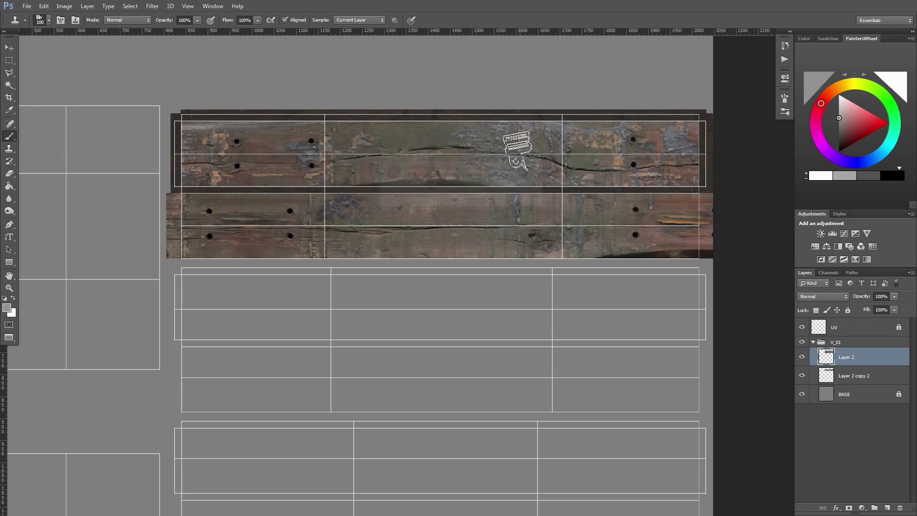
key(s)
right_click(523, 152)
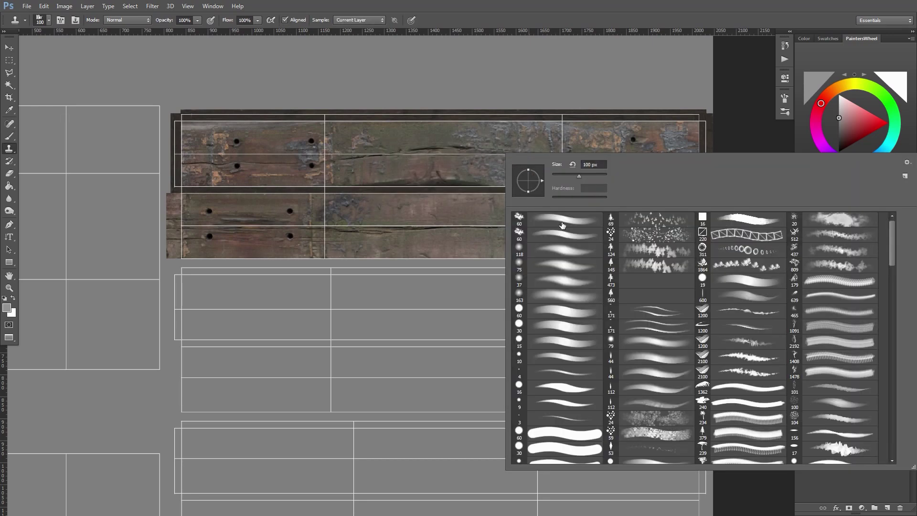
click(562, 221)
click(589, 140)
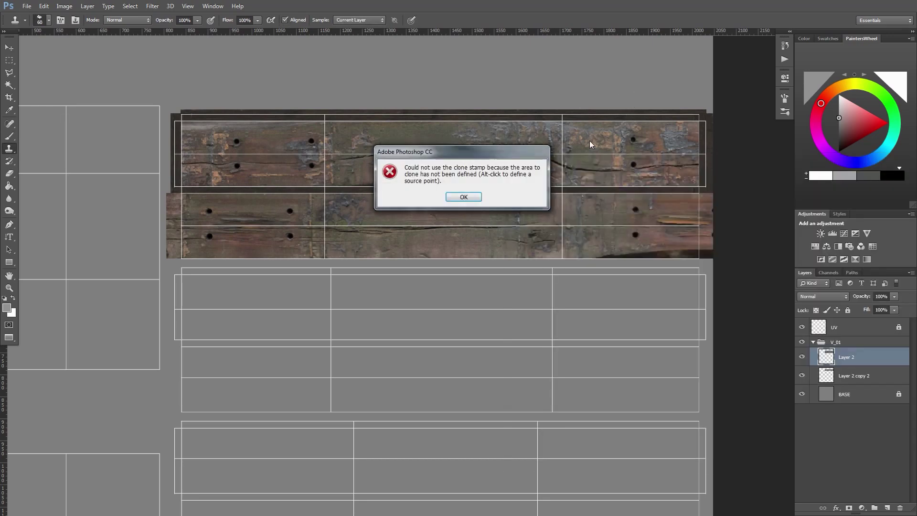
key(Return)
Clone clean wood over the two nail holes near the right end of the upper plank.
alt+click(571, 139)
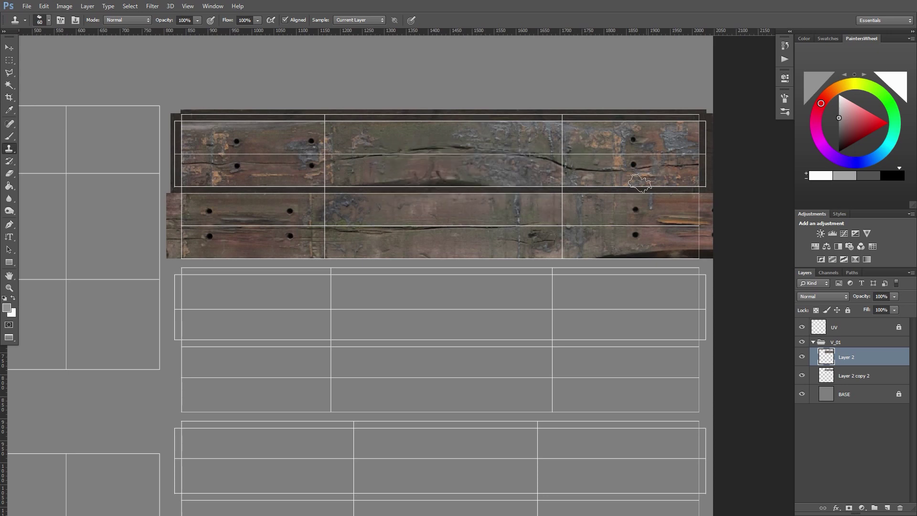
click(633, 138)
click(634, 165)
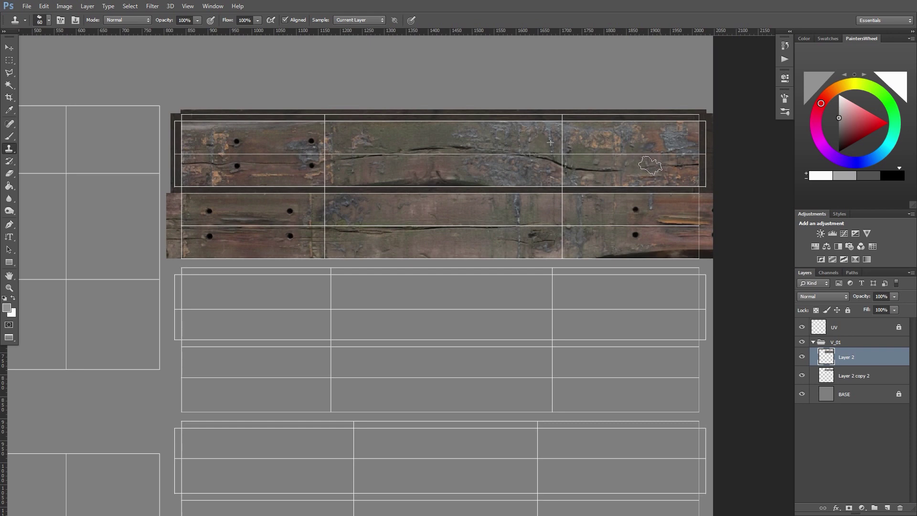
Clone out the inner pair of nail holes near the upper plank's left end, redoing the lower one from a new source.
alt+click(362, 138)
click(311, 140)
click(310, 166)
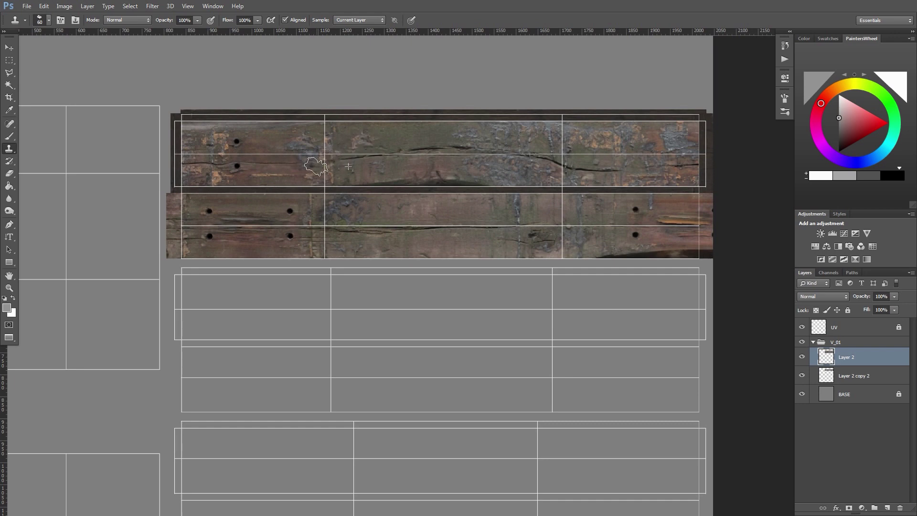
key(ctrl+z)
alt+click(381, 168)
click(309, 167)
click(310, 166)
click(322, 167)
Reduce the clone brush to 25 px and remove the outermost nail holes at the upper plank's left end.
key(bracketleft)
key(bracketleft)
key(bracketleft)
key(bracketleft)
key(bracketleft)
key(bracketleft)
alt+click(263, 143)
click(237, 165)
drag(242, 166, 219, 165)
alt+click(229, 172)
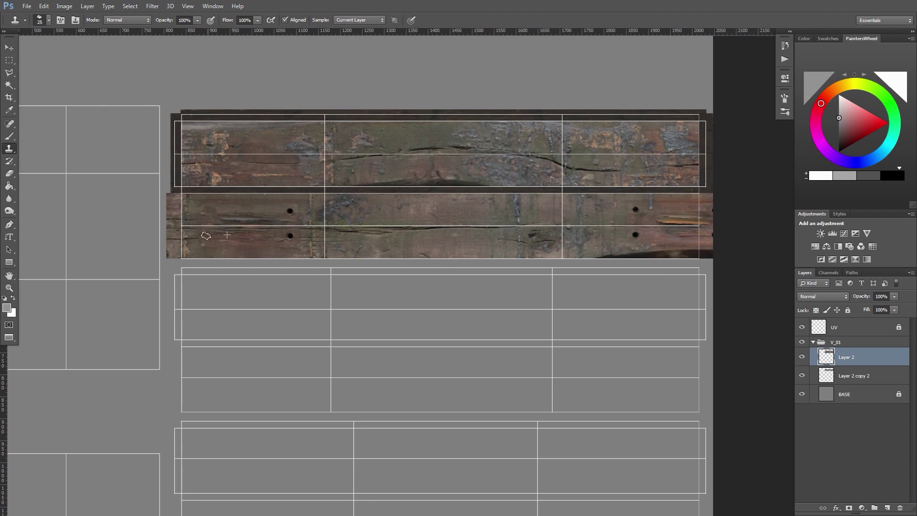
Clone out the remaining nail holes on the second plank and the dark gap along its lower right edge.
drag(206, 238, 194, 239)
drag(288, 235, 294, 235)
drag(297, 206, 280, 209)
click(636, 209)
drag(597, 254, 707, 249)
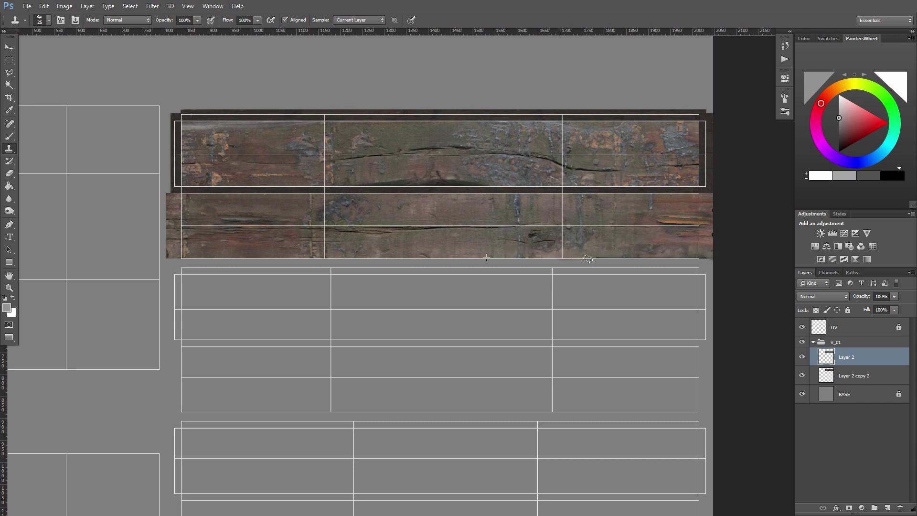
drag(588, 259, 711, 254)
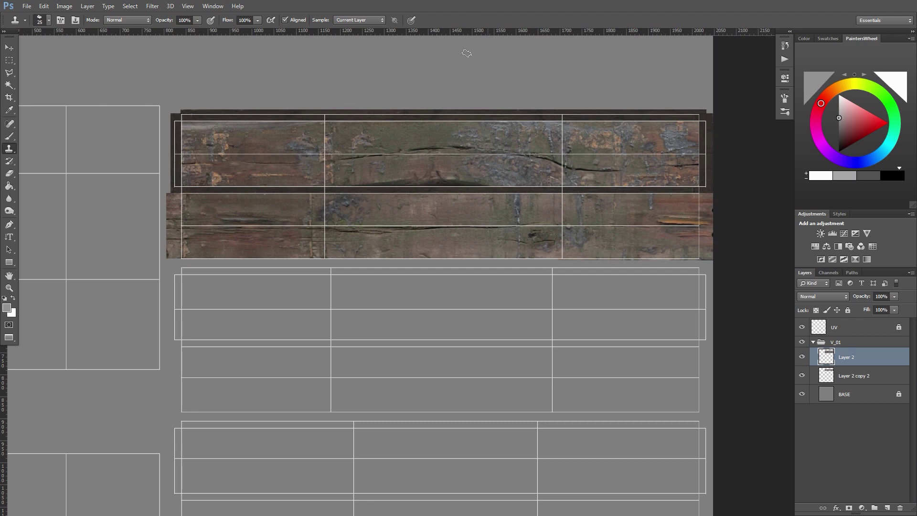
Copy a thin wood strip from WoodRough0110_2_L.jpg and paste it into the bridge texture beneath Layer 2, along the second plank's lower edge.
click(853, 342)
click(875, 361)
key(alt+Tab)
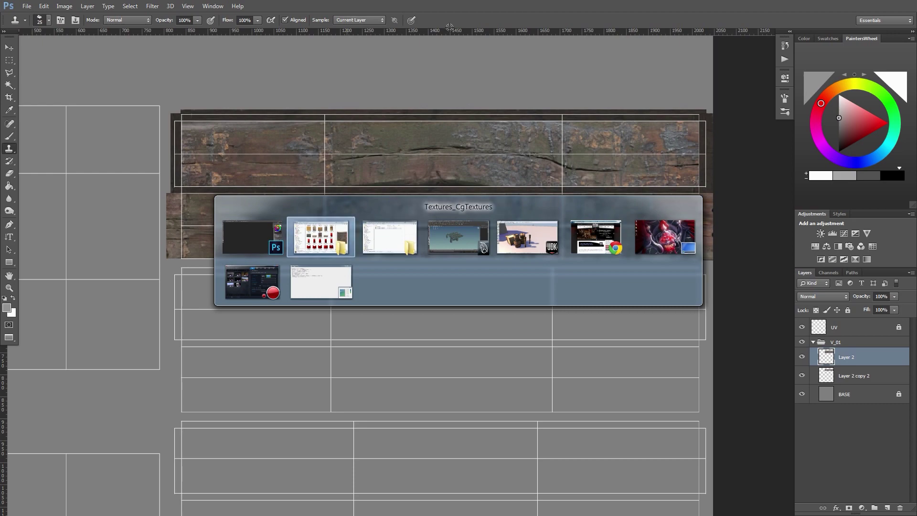
key(f)
key(f)
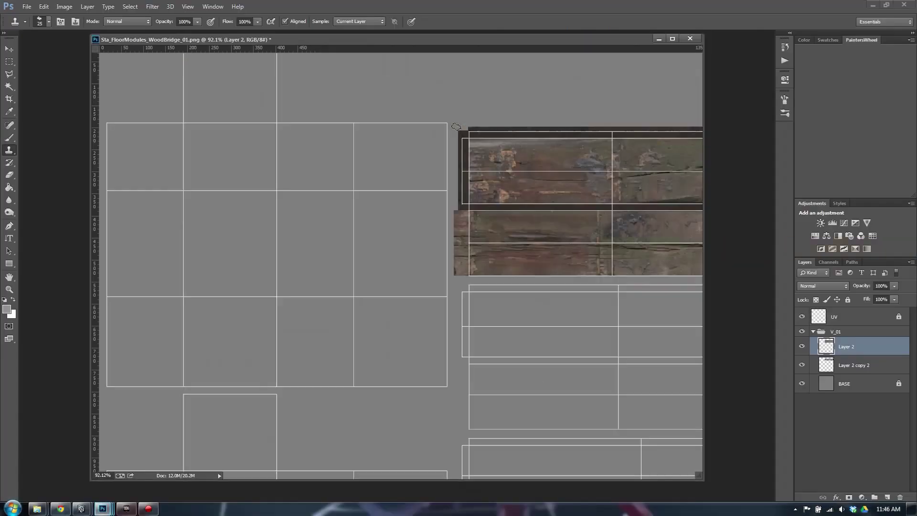
click(69, 51)
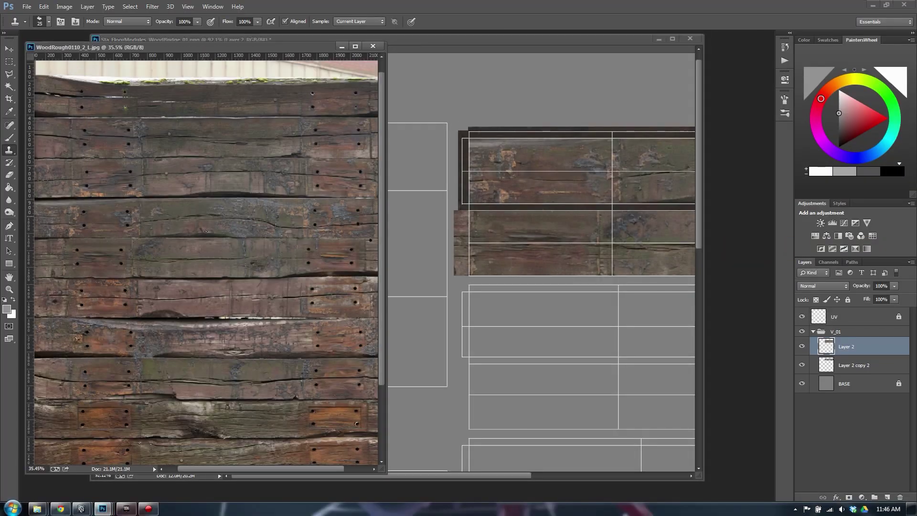
key(m)
key(ctrl+d)
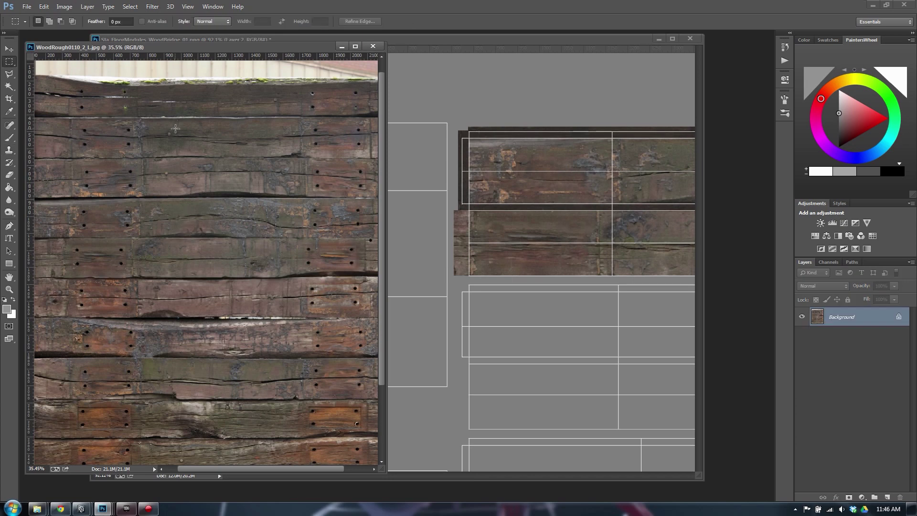
drag(180, 119, 287, 134)
click(585, 286)
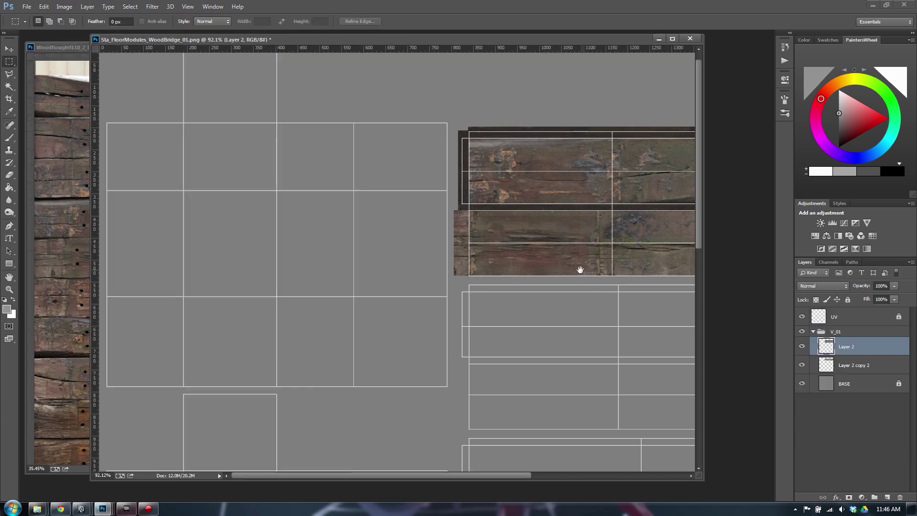
drag(580, 270, 238, 265)
key(ctrl+v)
key(v)
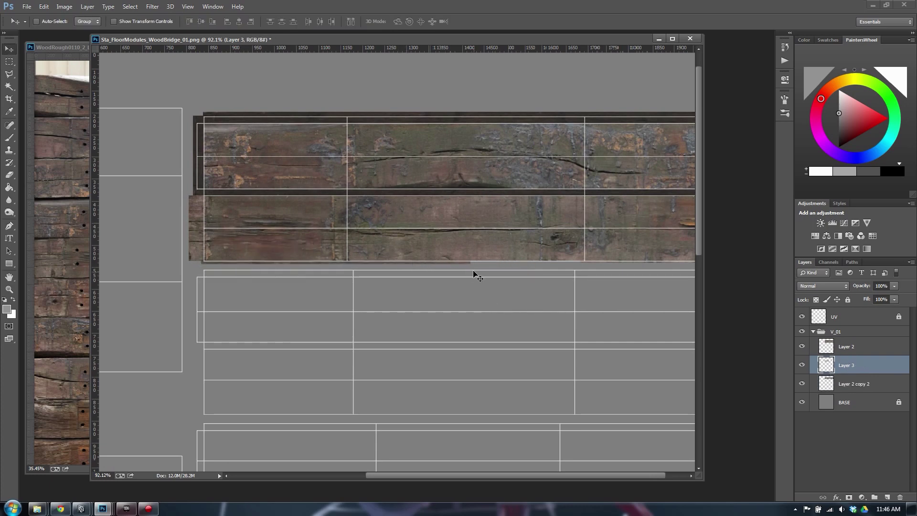
Stretch the pasted strip along the full lower edge of the second plank and merge it with Layer 2.
key(ctrl+t)
drag(470, 257, 688, 250)
key(Return)
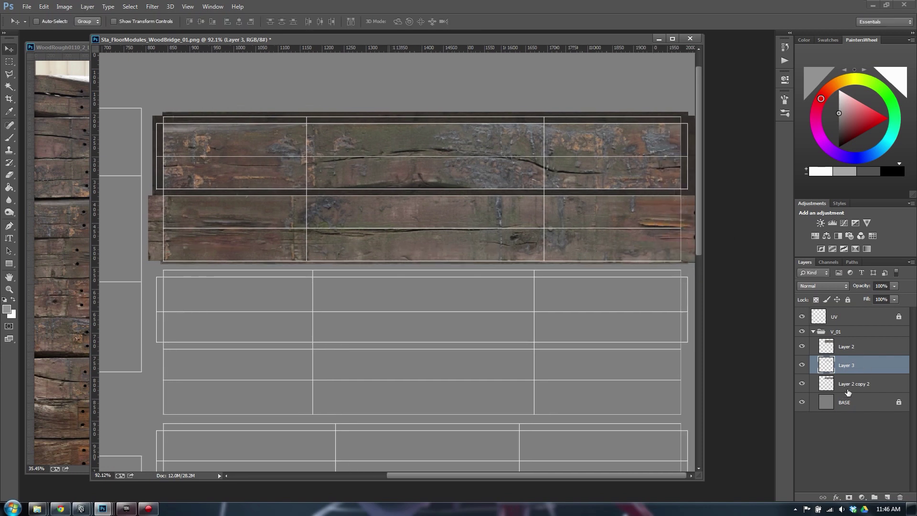
shift+click(846, 348)
key(ctrl+e)
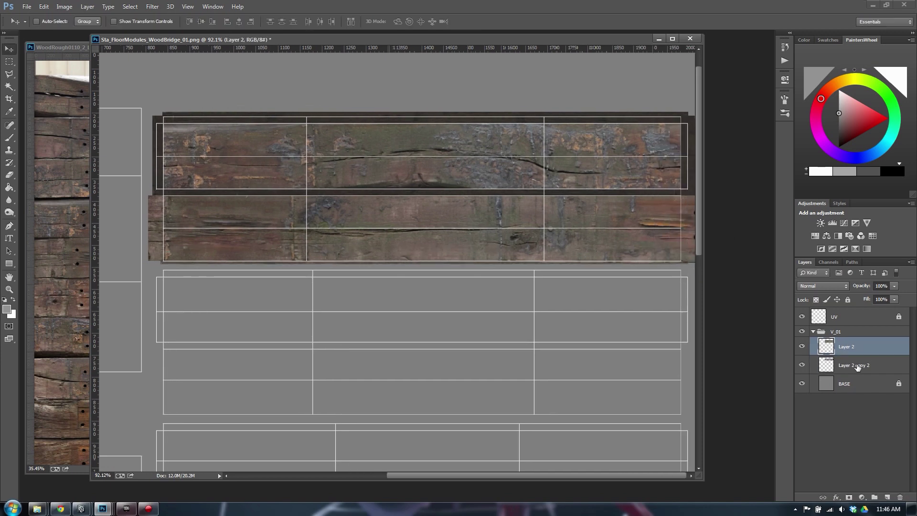
key(m)
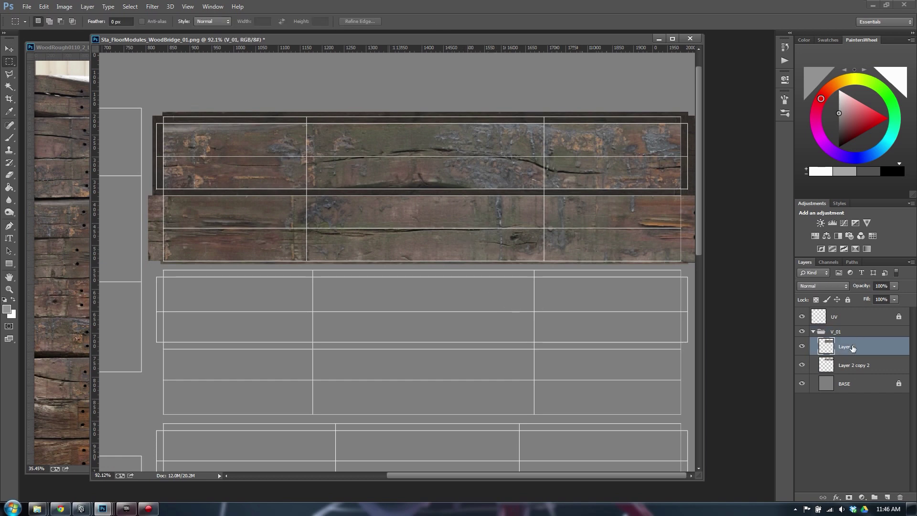
key(ctrl+u)
key(Escape)
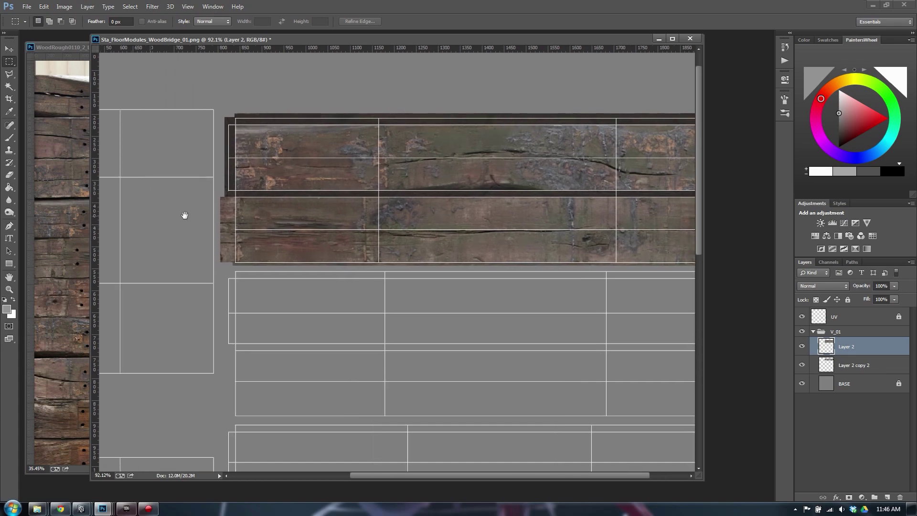
Duplicate the dark edge frame on Layer 2 copy 2 three times and place the copies over the three lower plank UV shells.
alt+scroll(515, 256, down, 3)
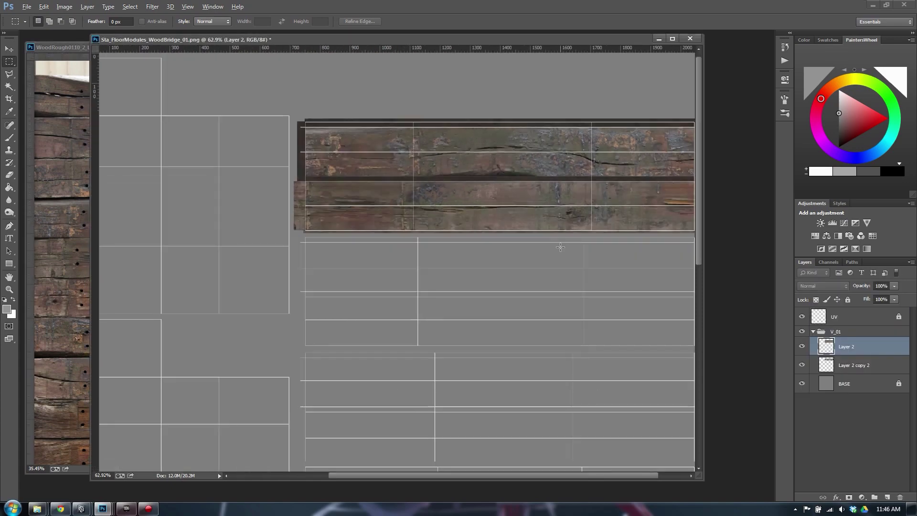
click(66, 185)
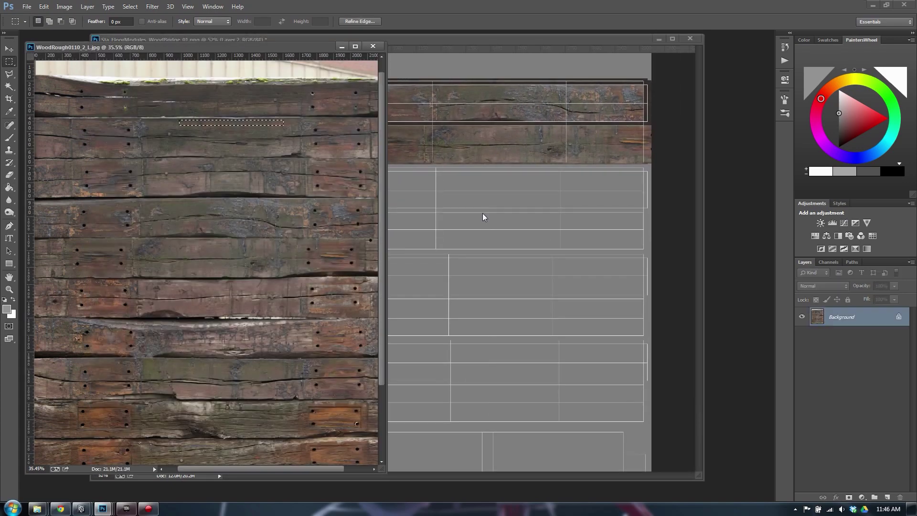
click(486, 217)
click(850, 365)
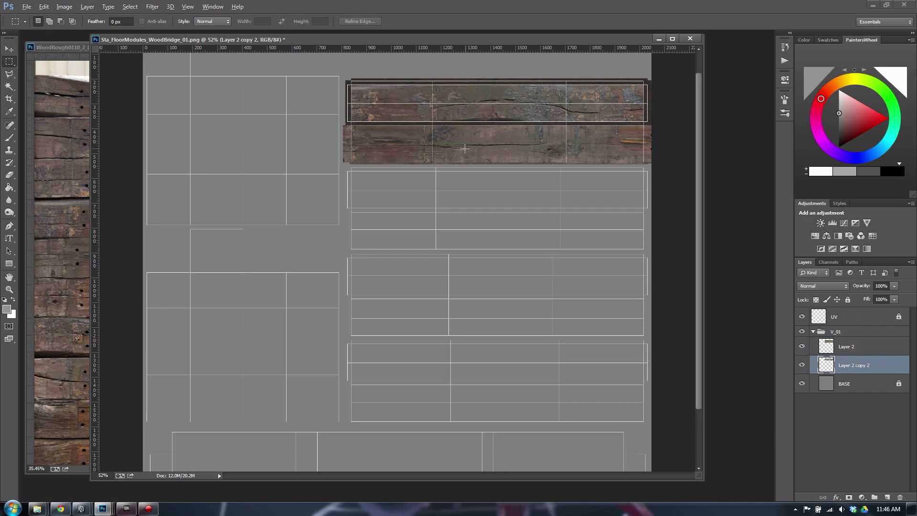
key(v)
drag(480, 141, 494, 392)
key(ctrl+j)
alt+scroll(463, 229, up, 2)
key(ctrl+j)
key(ctrl+j)
drag(495, 392, 499, 358)
Copy a long reddish plank from WoodRough0110_2_L.jpg, paste it above Layer 2 copy 5 and move it over the third plank's frame.
click(75, 175)
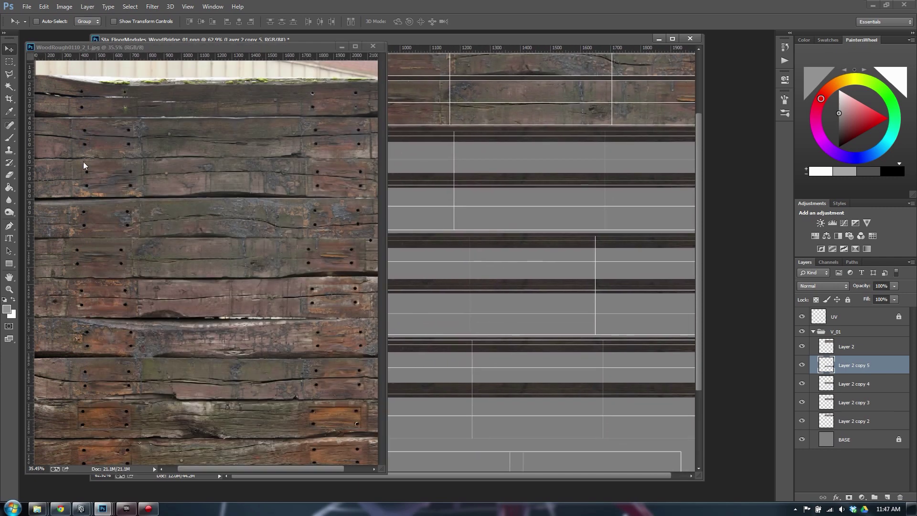
key(m)
drag(194, 377, 189, 341)
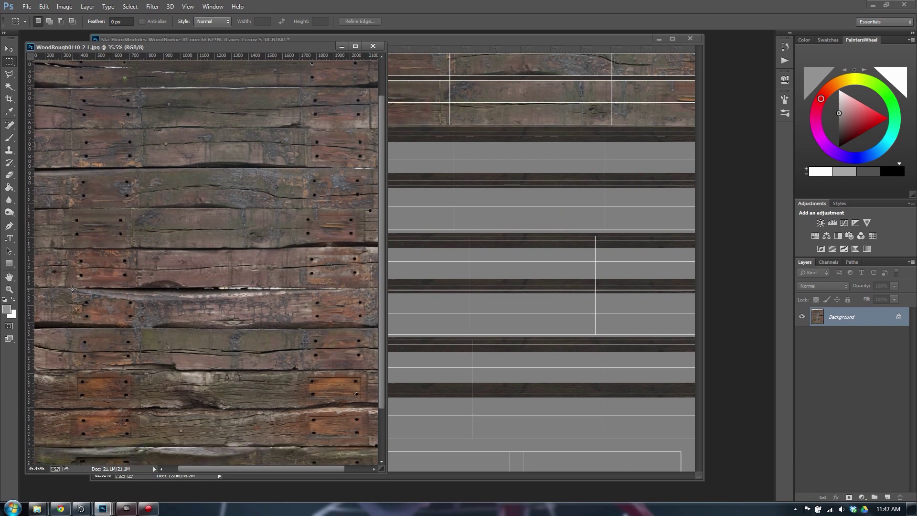
drag(73, 249, 364, 287)
click(527, 199)
drag(528, 199, 378, 253)
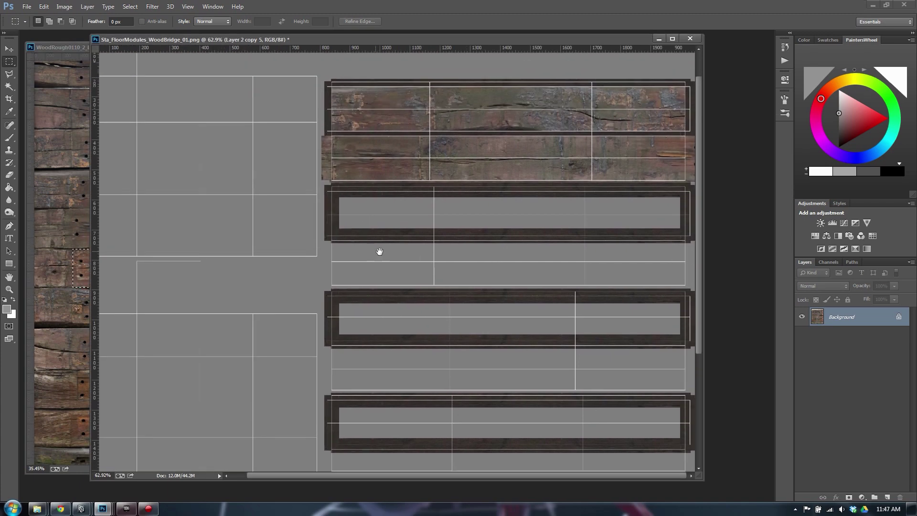
click(855, 353)
click(854, 364)
key(ctrl+v)
key(v)
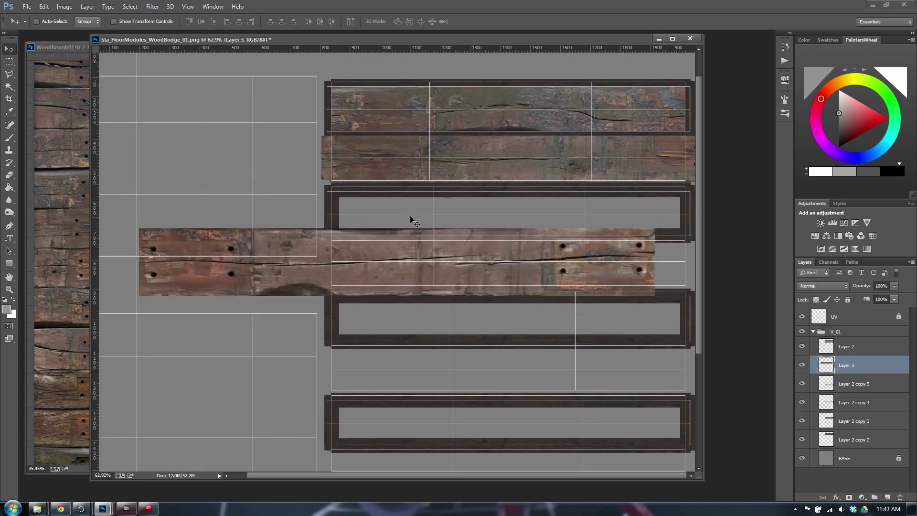
drag(327, 270, 415, 233)
Try to scale the pasted reddish plank to 68.75% width and 41.52% height within the upper part of the third frame.
key(ctrl+t)
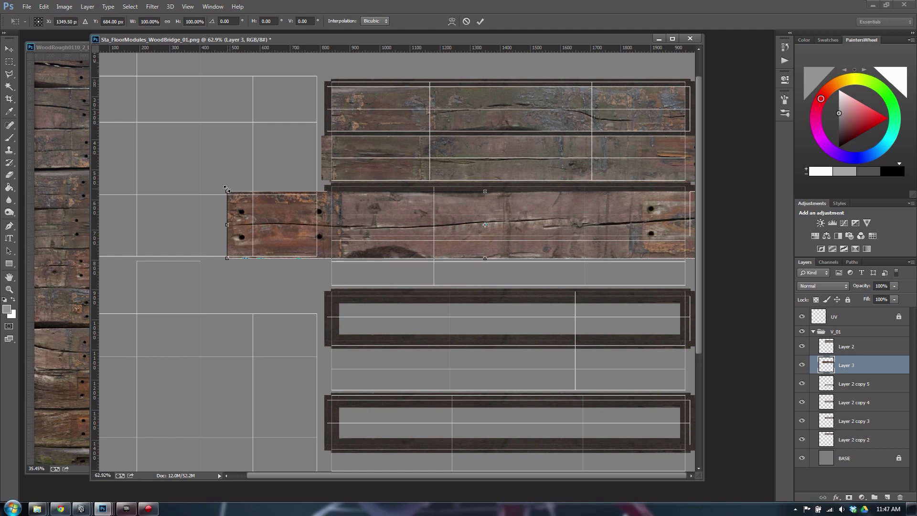
alt+drag(228, 191, 309, 212)
drag(398, 223, 423, 211)
drag(335, 200, 330, 190)
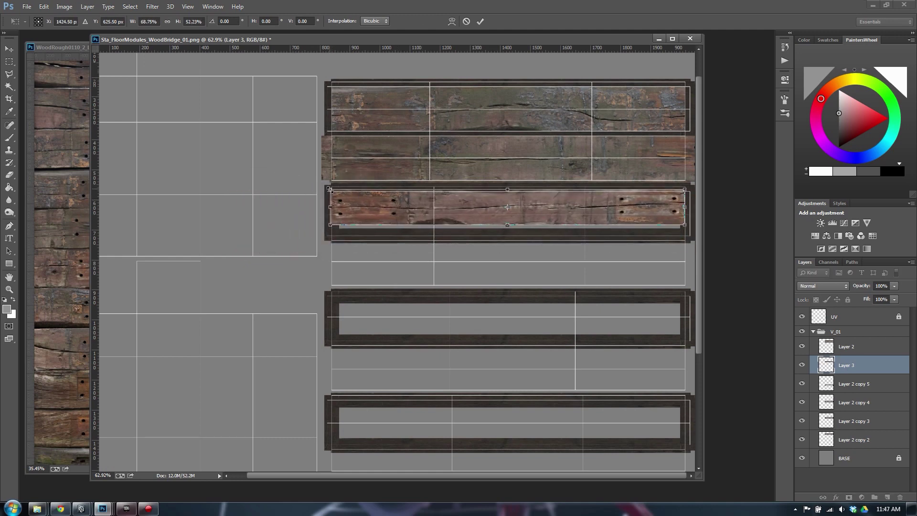
alt+scroll(479, 238, up, 4)
key(alt+space)
drag(513, 217, 394, 218)
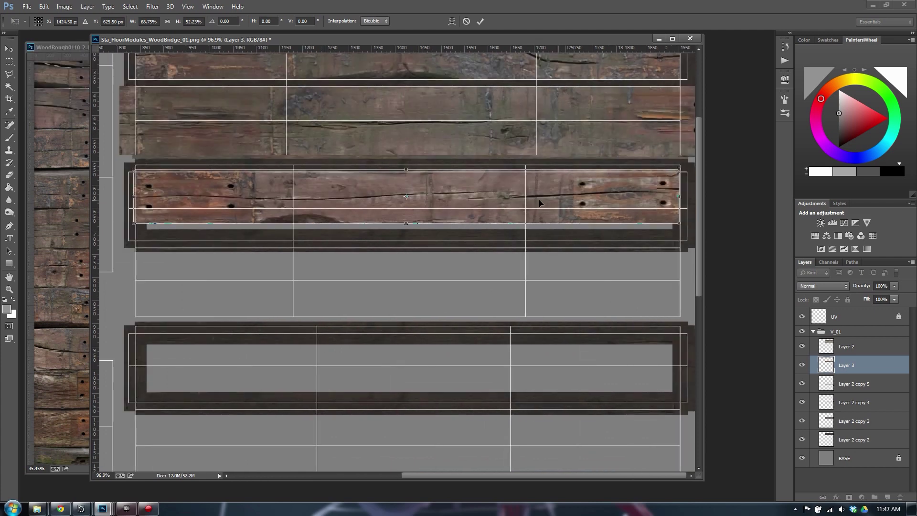
drag(540, 203, 544, 203)
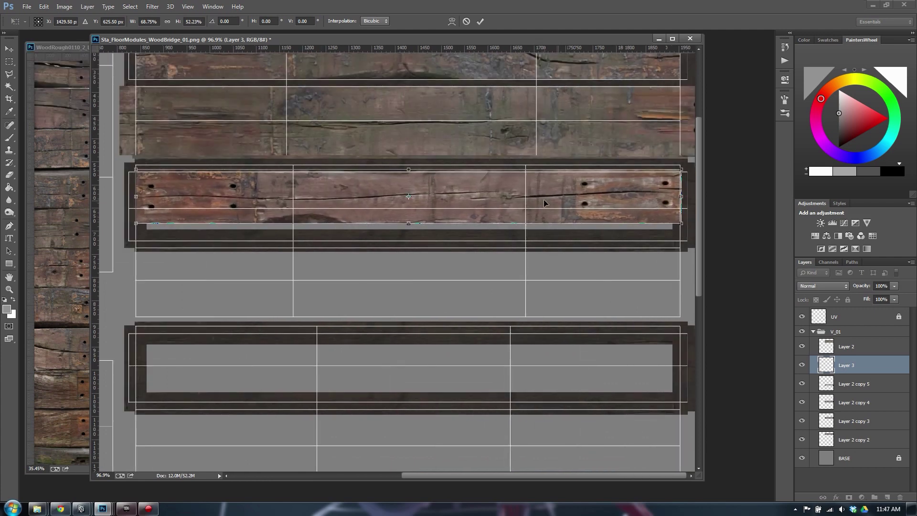
key(Up)
key(Up)
mouse_move(682, 223)
mouse_down()
mouse_move(685, 215)
mouse_move(660, 217)
mouse_move(683, 212)
mouse_up()
key(Return)
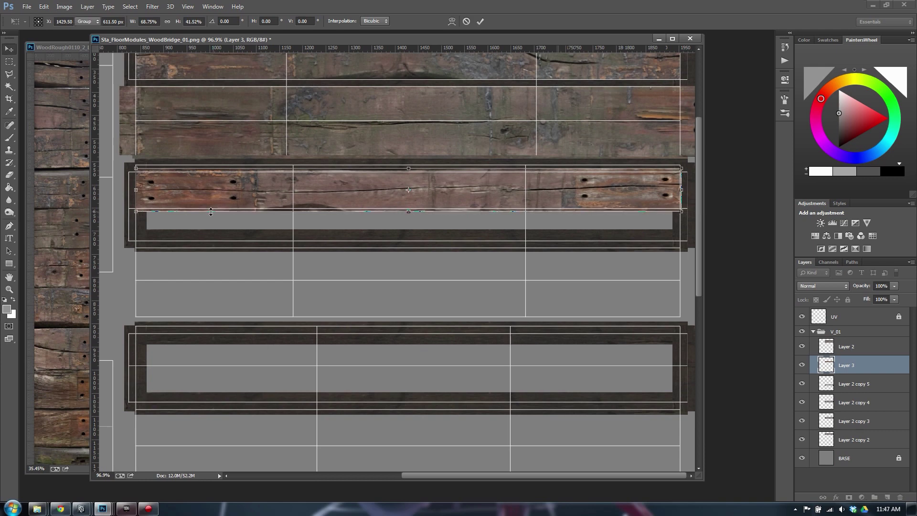
Try to trim the reddish plank's upper edge along the frame's UV line.
alt+scroll(199, 218, up, 2)
drag(412, 224, 402, 230)
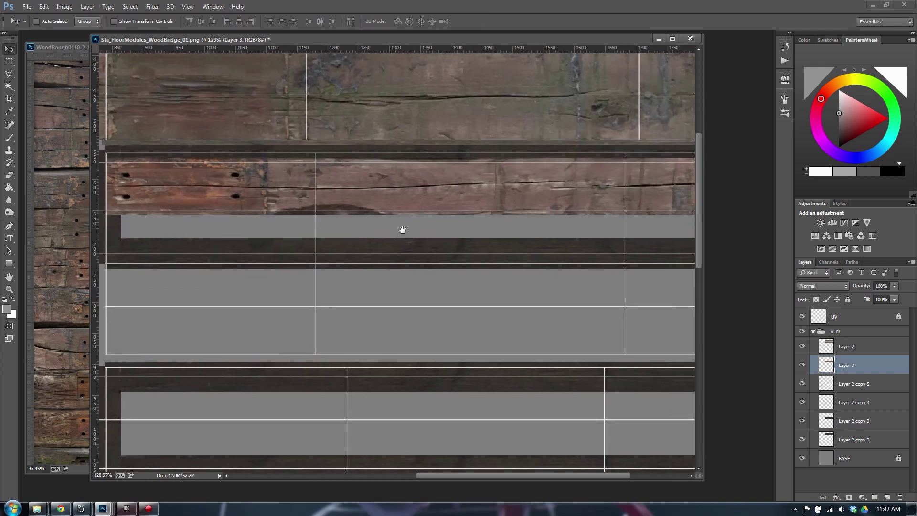
drag(704, 265, 772, 265)
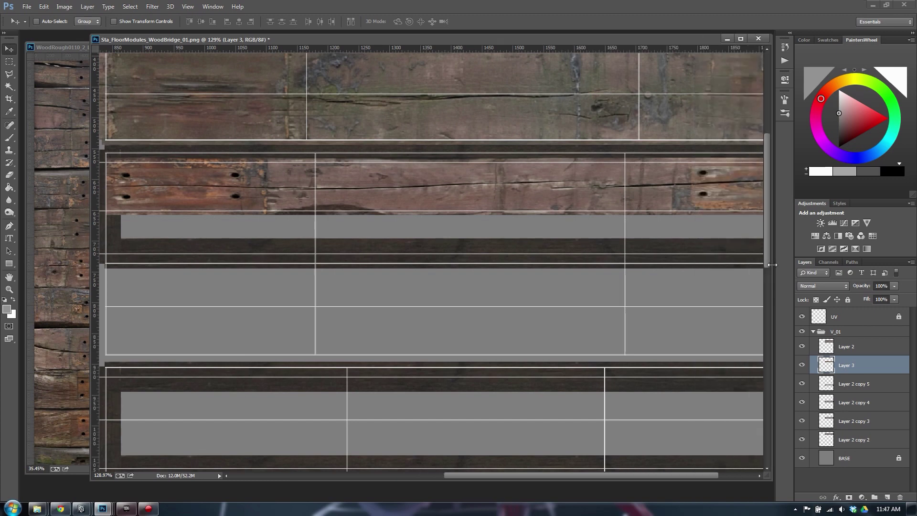
alt+scroll(356, 247, down, 2)
key(m)
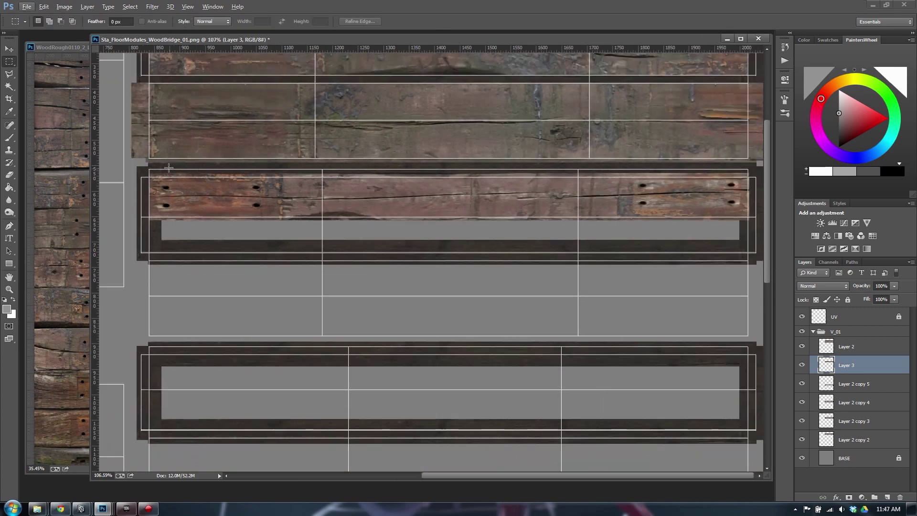
mouse_move(137, 164)
mouse_down()
mouse_move(756, 171)
mouse_move(749, 233)
mouse_up()
key(Delete)
key(ctrl+d)
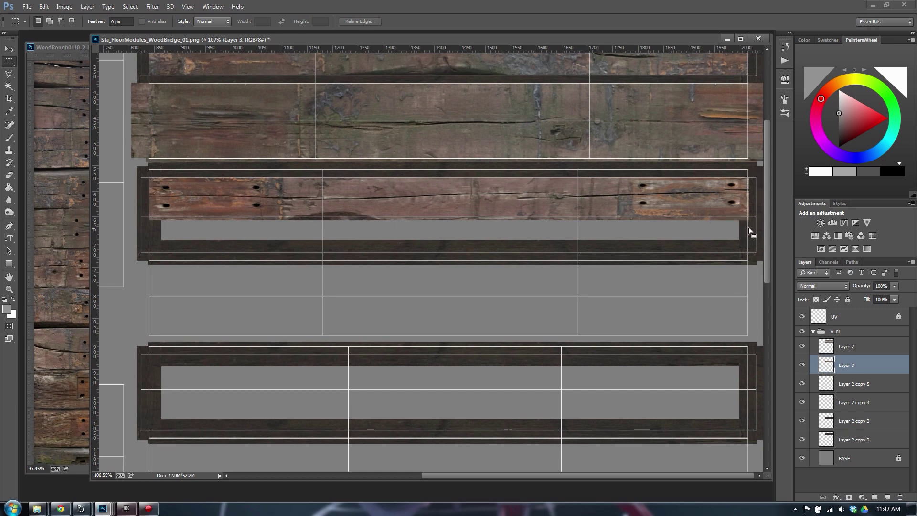
key(Delete)
key(ctrl+d)
drag(136, 236, 748, 244)
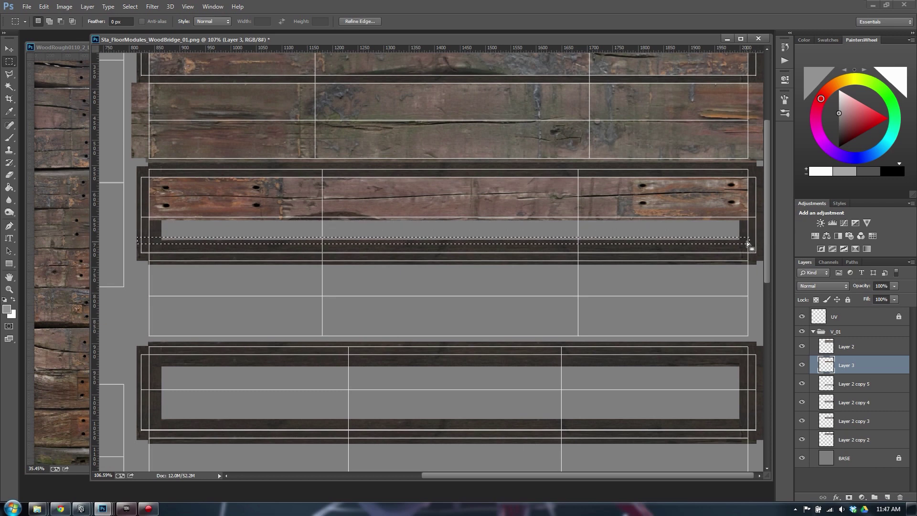
key(ctrl+d)
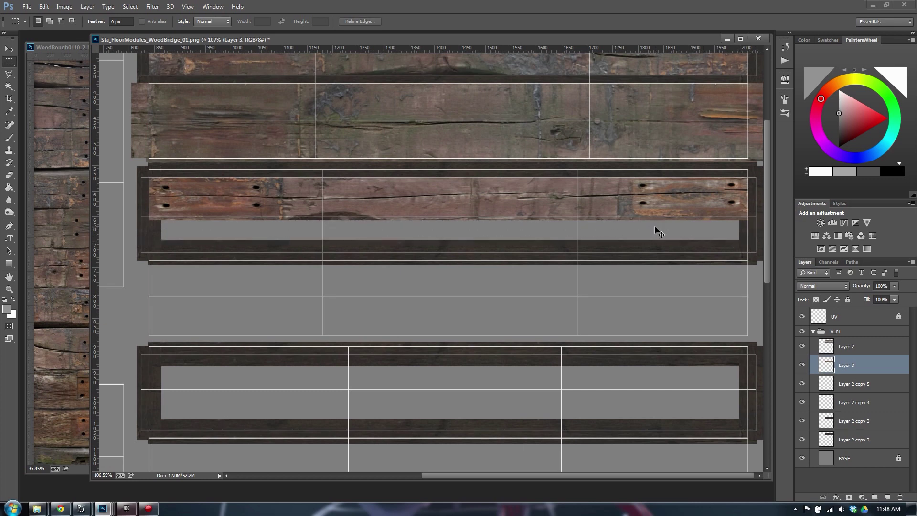
Undo the trimming and scaling of the reddish plank.
key(ctrl+alt+z)
key(ctrl+alt+z)
key(ctrl+alt+z)
key(ctrl+alt+z)
key(ctrl+alt+z)
key(ctrl+alt+z)
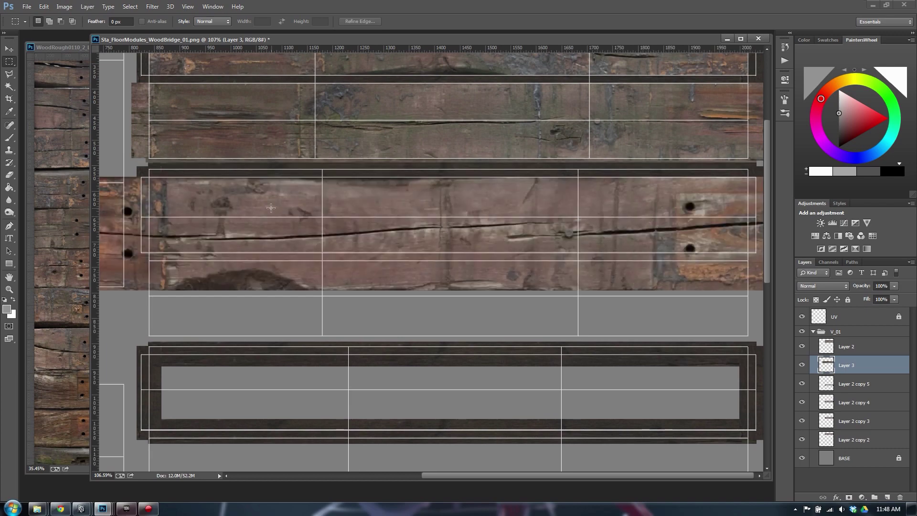
Scale the reddish plank on Layer 3 to fill the full inner UV area of the third plank's dark frame.
key(ctrl+t)
alt+scroll(183, 191, down, 3)
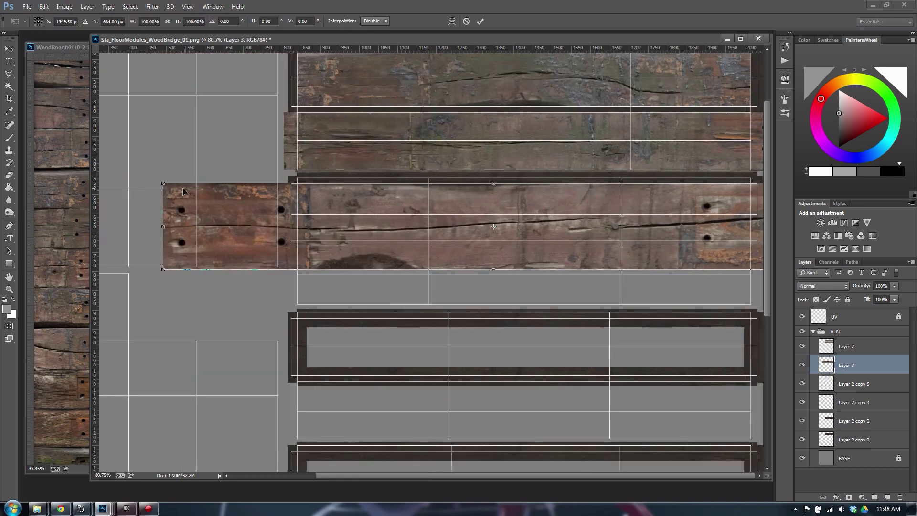
alt+shift+drag(163, 184, 282, 198)
drag(362, 213, 403, 198)
drag(324, 183, 295, 182)
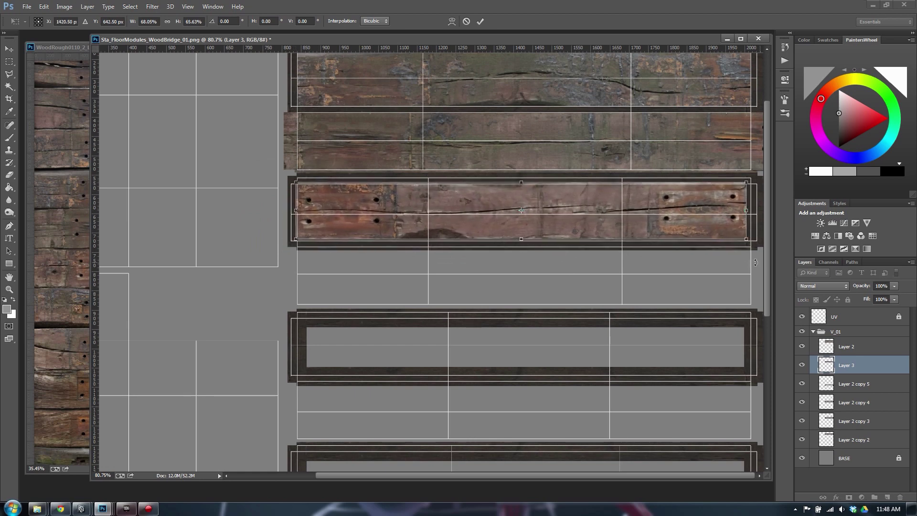
drag(743, 237, 749, 242)
key(Return)
key(t)
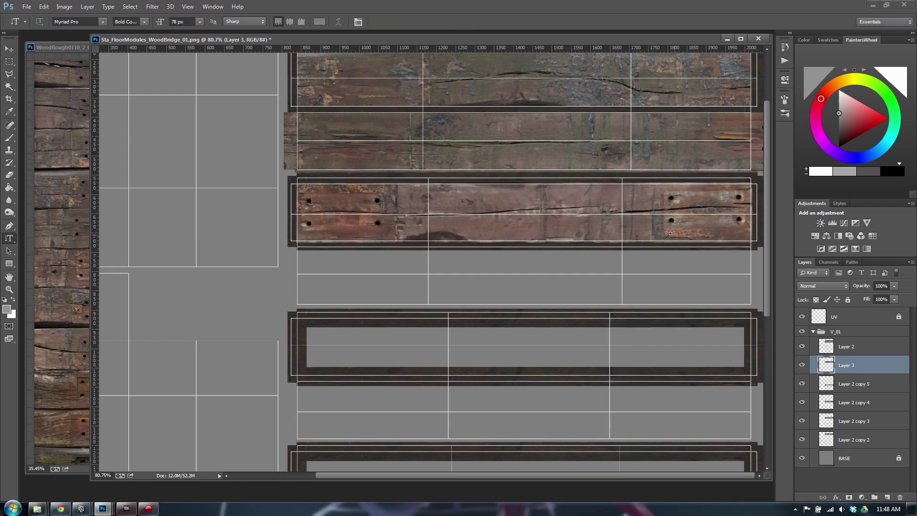
Copy the weathered orange-brown plank near the bottom of WoodRough0110_2_L.jpg and paste it above Layer 3, just below the reddish plank.
click(55, 217)
key(m)
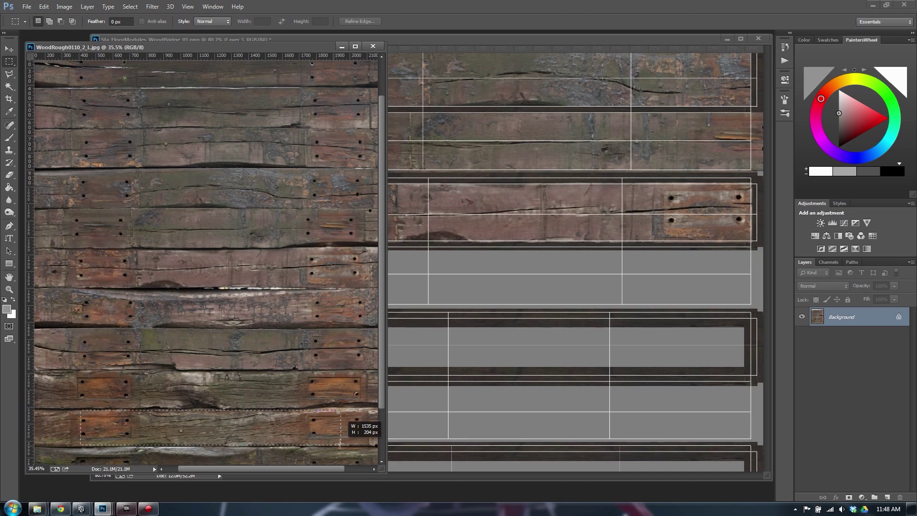
click(588, 274)
key(ctrl+v)
key(v)
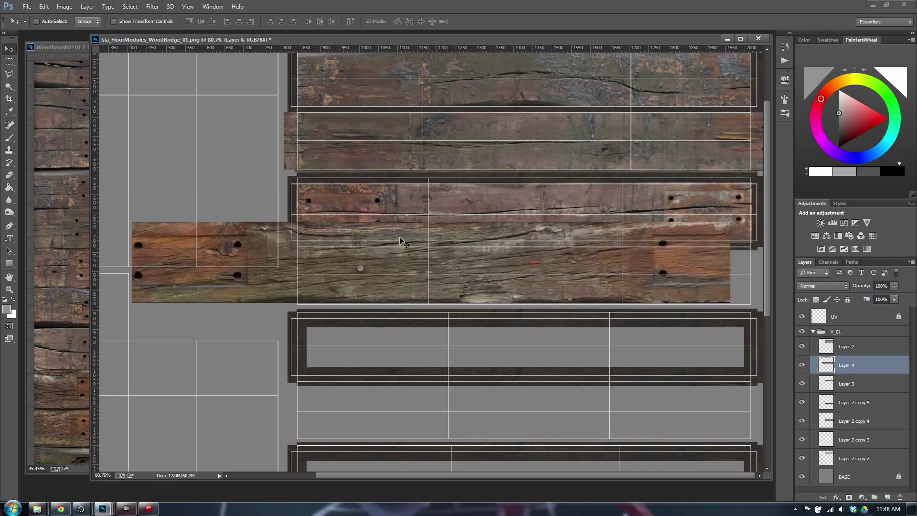
drag(399, 238, 434, 244)
Scale the orange-brown plank to about 73% and stretch its right end to fill the fourth plank's UV width.
key(ctrl+t)
alt+shift+drag(162, 229, 244, 238)
drag(452, 253, 504, 257)
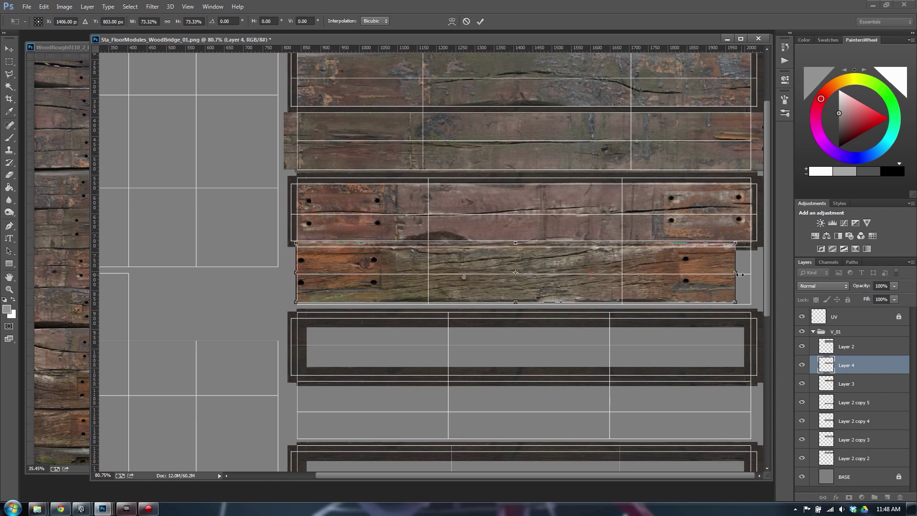
drag(735, 273, 752, 272)
key(Return)
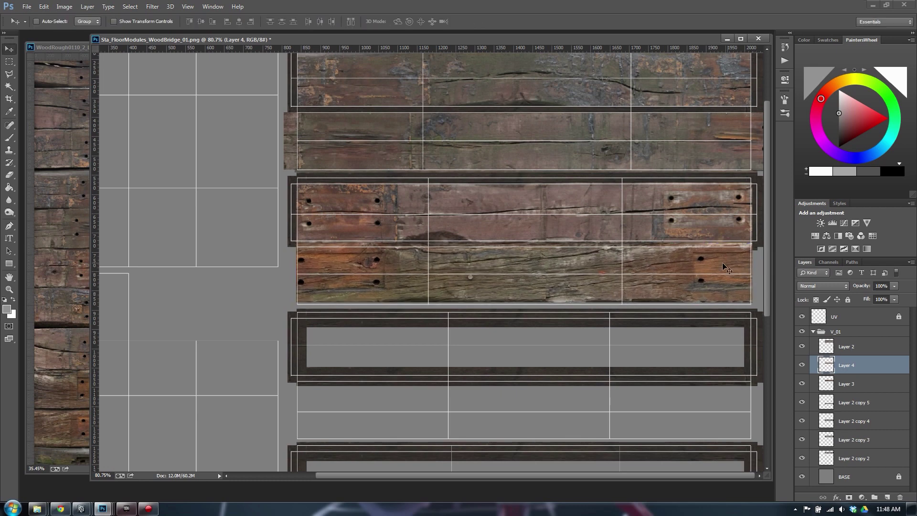
Try to cut off the orange-brown plank's upper edge where it overlaps the dark frame, and undo the cut.
key(m)
drag(293, 221, 761, 247)
key(Delete)
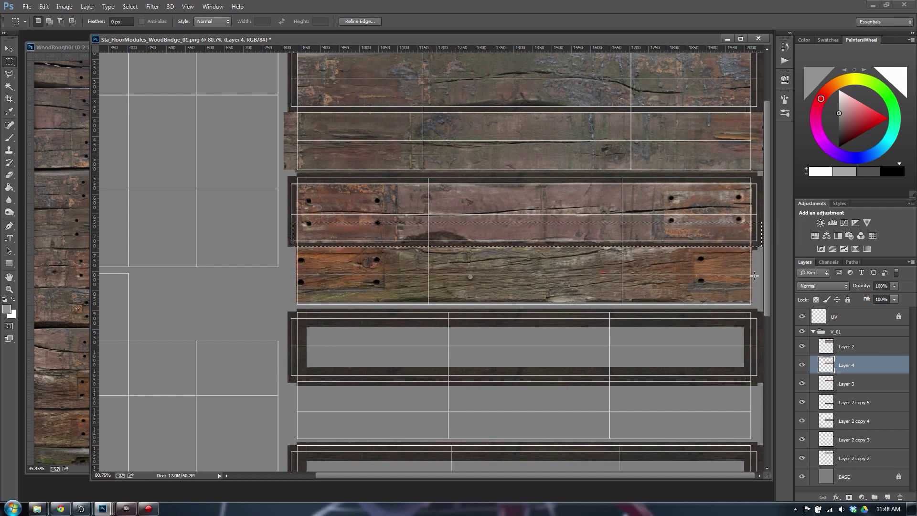
key(ctrl+d)
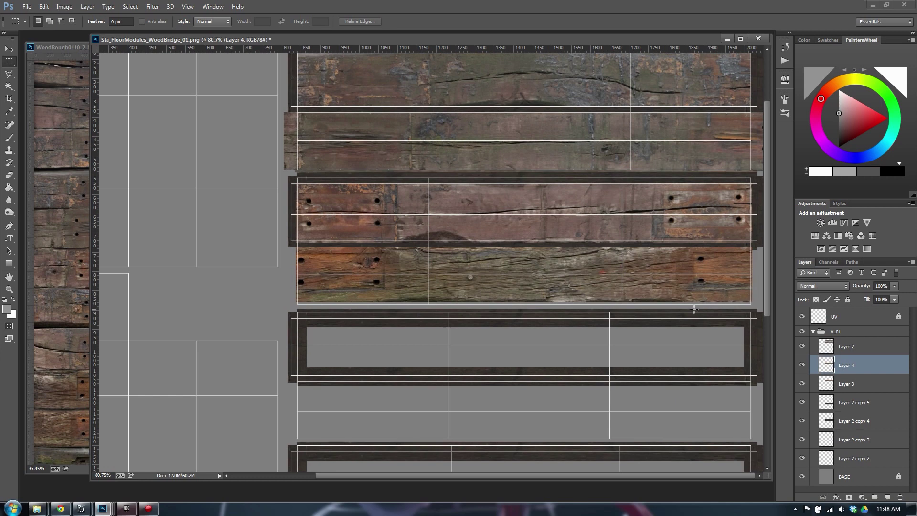
key(ctrl+z)
key(ctrl+alt+z)
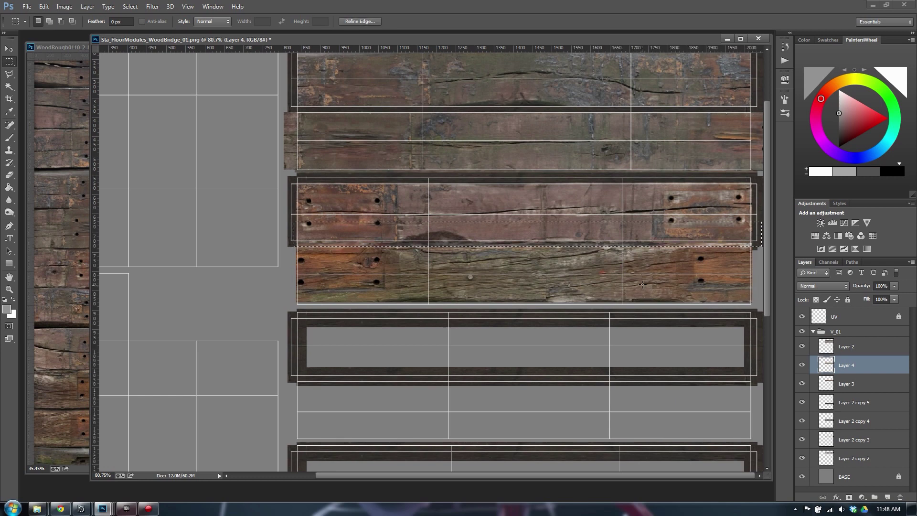
key(ctrl+d)
Nudge the orange-brown plank down a few pixels so its upper edge clears the dark frame above.
key(v)
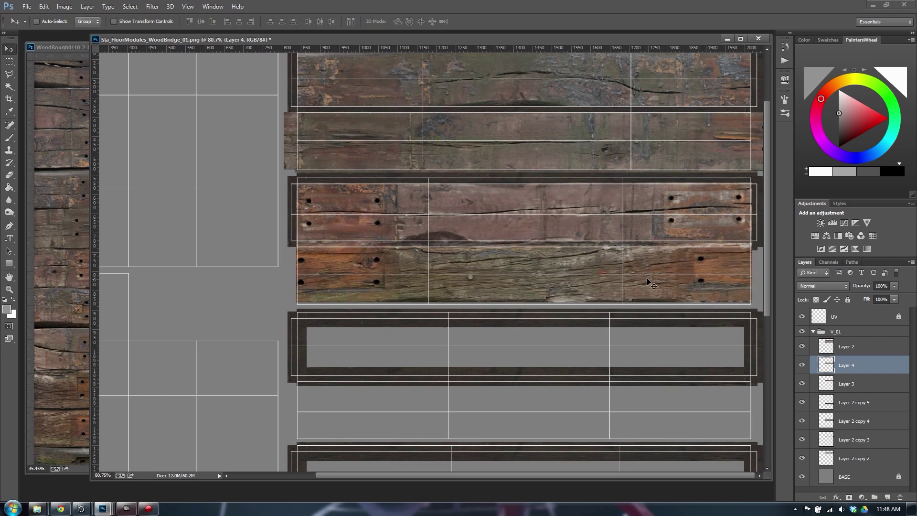
key(Down)
key(Down)
key(Down)
key(Down)
key(Down)
key(Down)
key(Down)
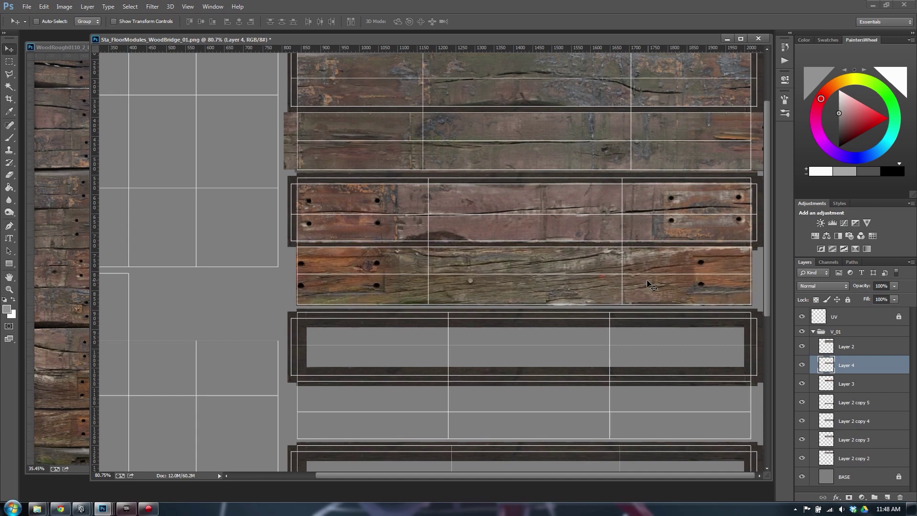
key(Up)
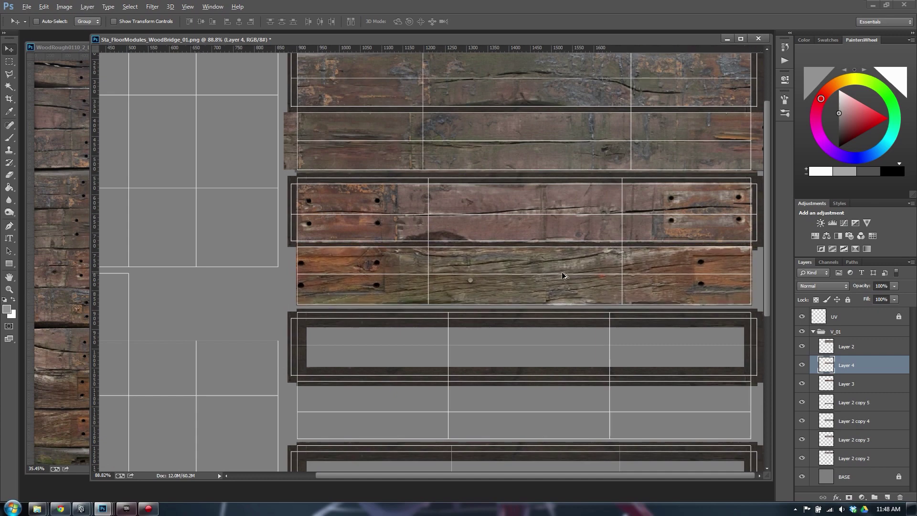
Scale the reddish plank on Layer 3 to about 99.3% width and 95.5% height to fit the third plank's inner UV outline.
alt+scroll(561, 274, up, 2)
alt+scroll(561, 272, down, 1)
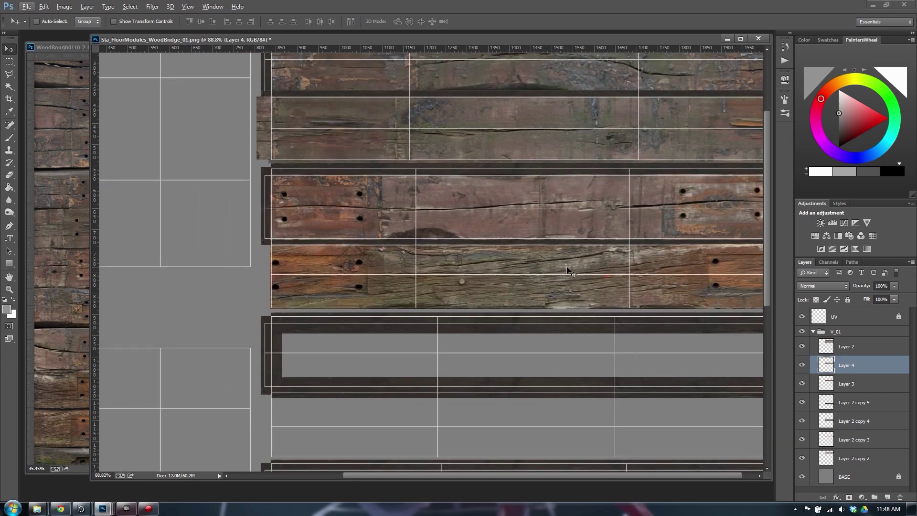
click(853, 384)
drag(488, 215, 436, 207)
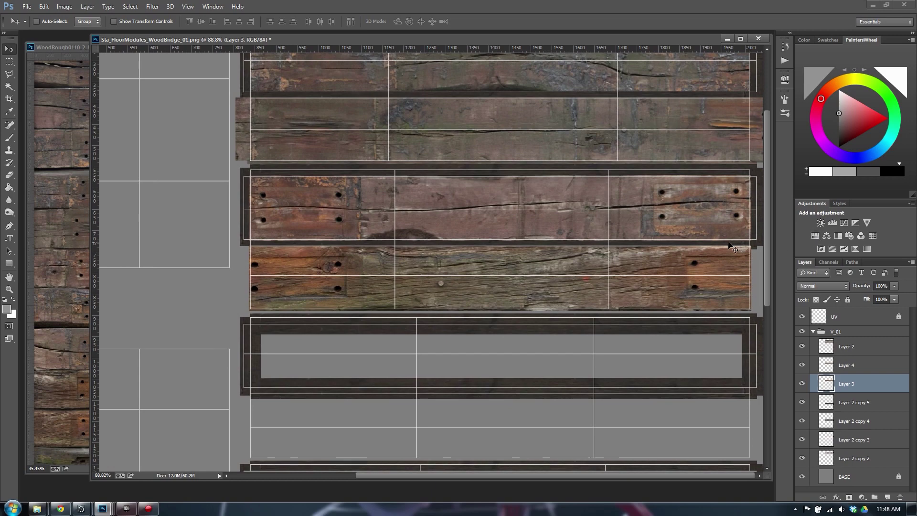
alt+scroll(724, 239, up, 10)
drag(708, 233, 662, 235)
key(ctrl+t)
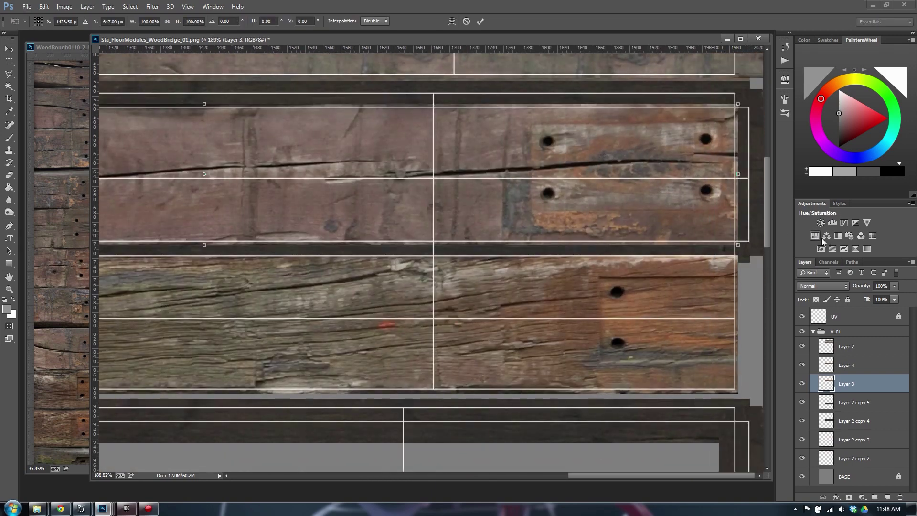
drag(739, 244, 736, 237)
drag(307, 120, 651, 152)
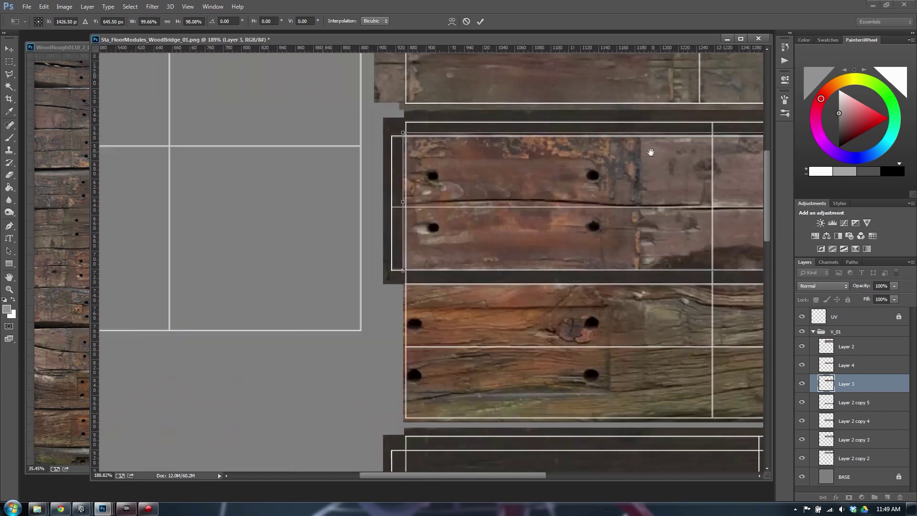
drag(403, 133, 408, 136)
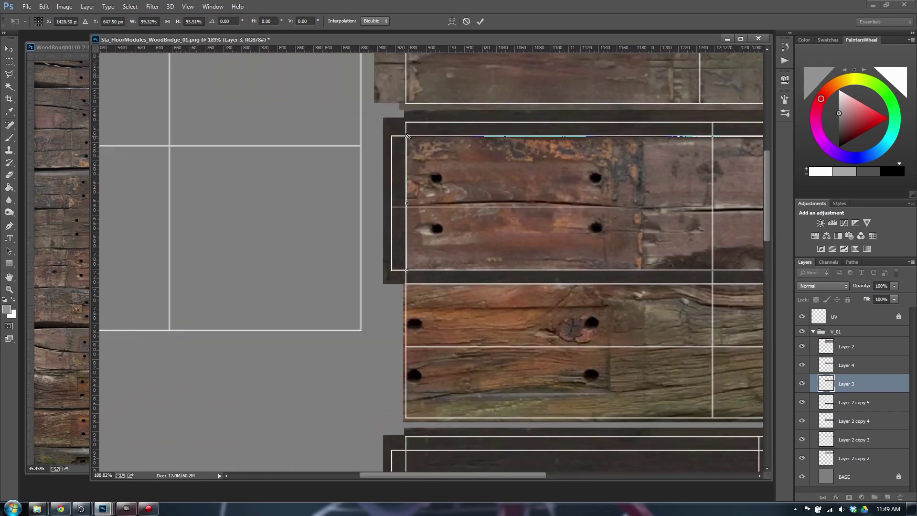
key(Return)
Merge Layer 3 with Layer 4, and merge the dark frame layers Layer 2 copy 2 through Layer 2 copy 5 into one.
alt+scroll(516, 190, down, 5)
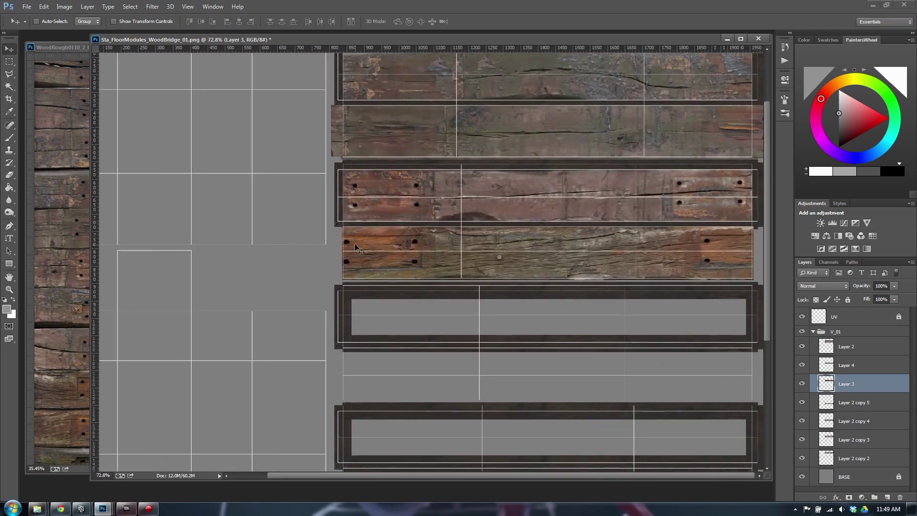
shift+click(859, 369)
key(ctrl+e)
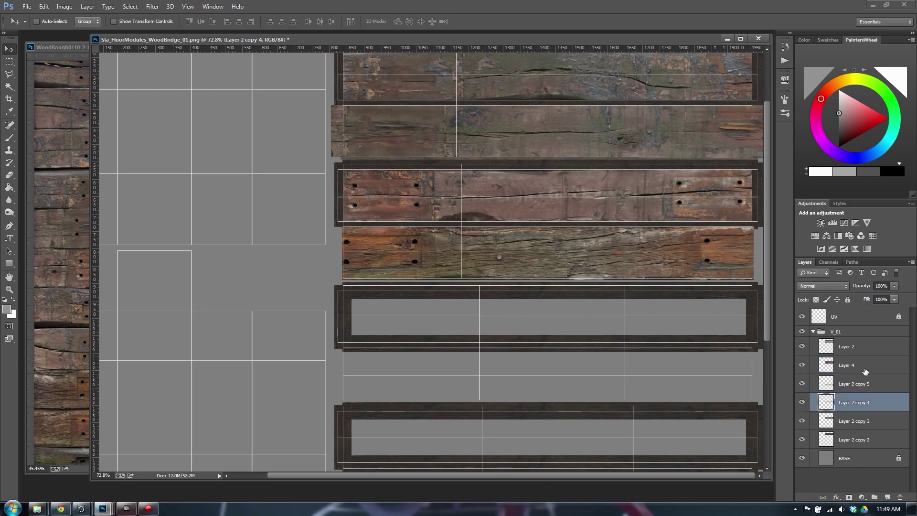
click(860, 390)
shift+click(860, 439)
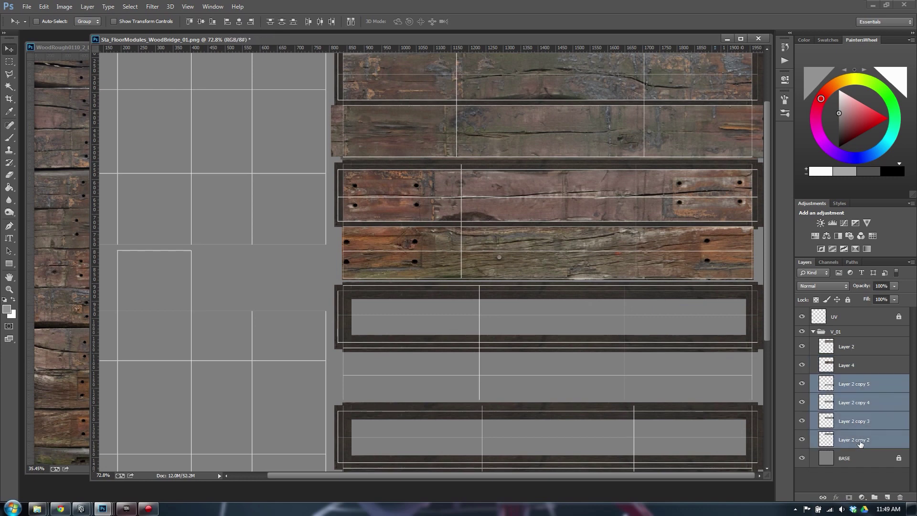
key(ctrl+e)
Clone clean wood over the nail holes at both ends of the reddish and orange-brown planks on Layer 4.
click(855, 365)
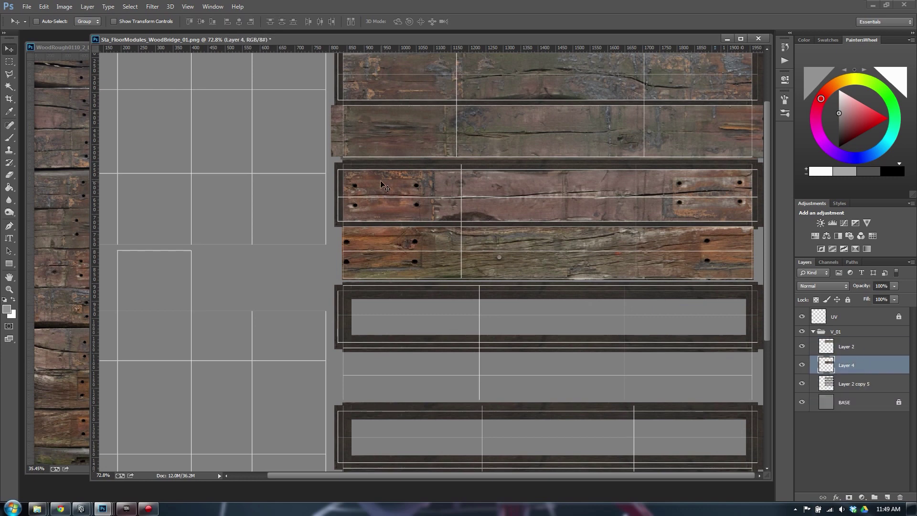
key(s)
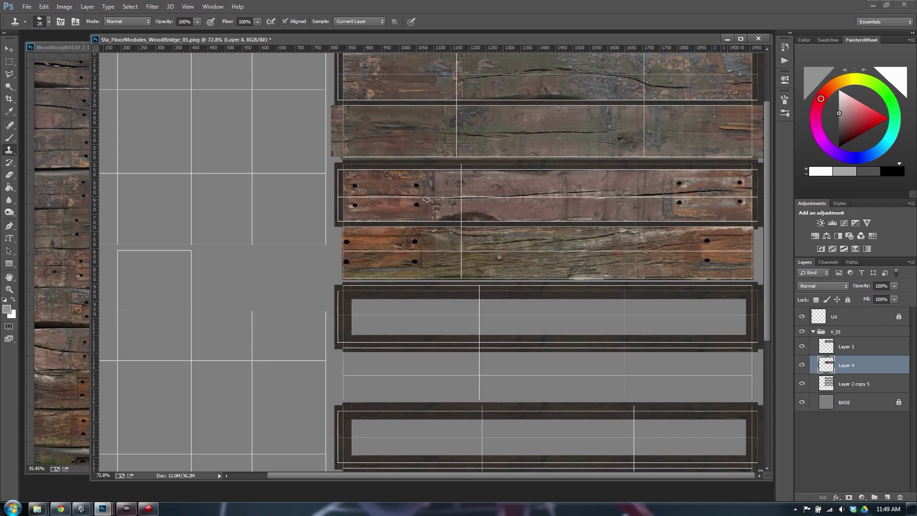
alt+click(375, 180)
drag(364, 183, 350, 206)
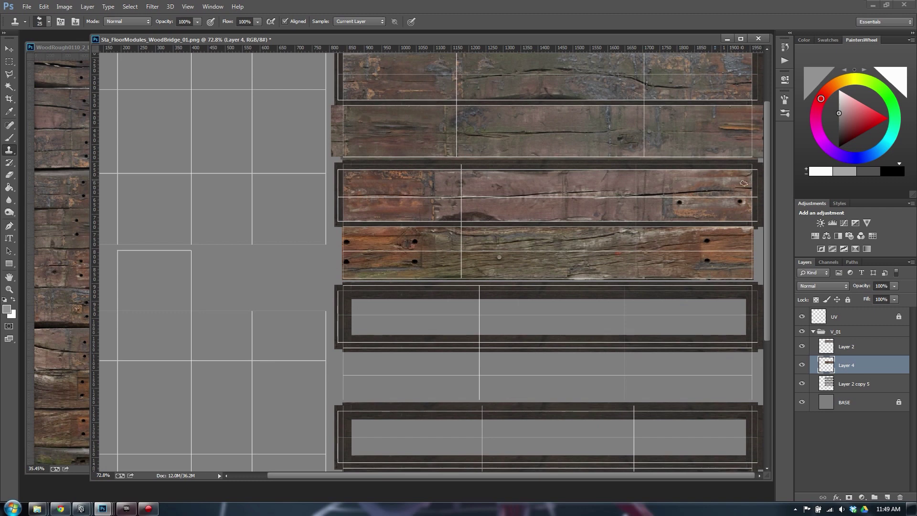
alt+click(649, 207)
drag(683, 203, 685, 204)
mouse_move(743, 202)
mouse_down()
mouse_move(730, 206)
mouse_move(740, 205)
mouse_up()
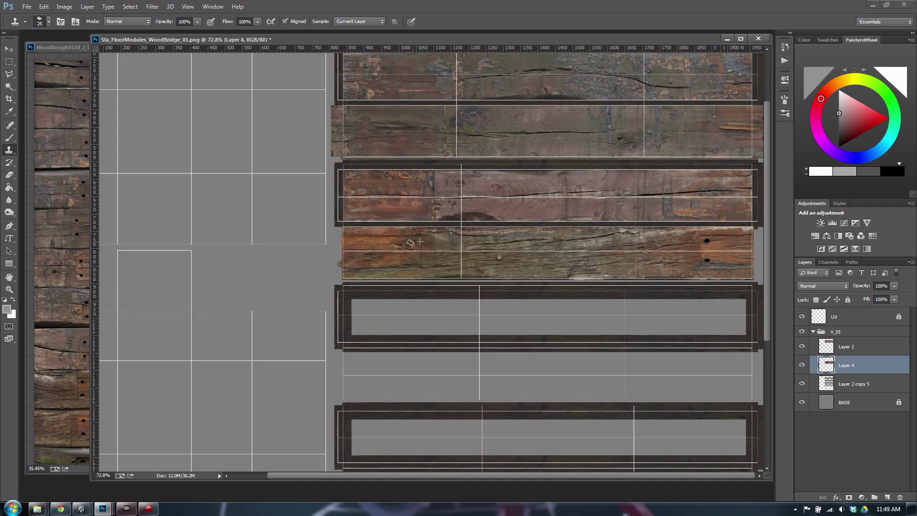
mouse_move(712, 234)
mouse_down()
mouse_move(720, 240)
mouse_move(694, 238)
mouse_up()
drag(702, 251, 700, 251)
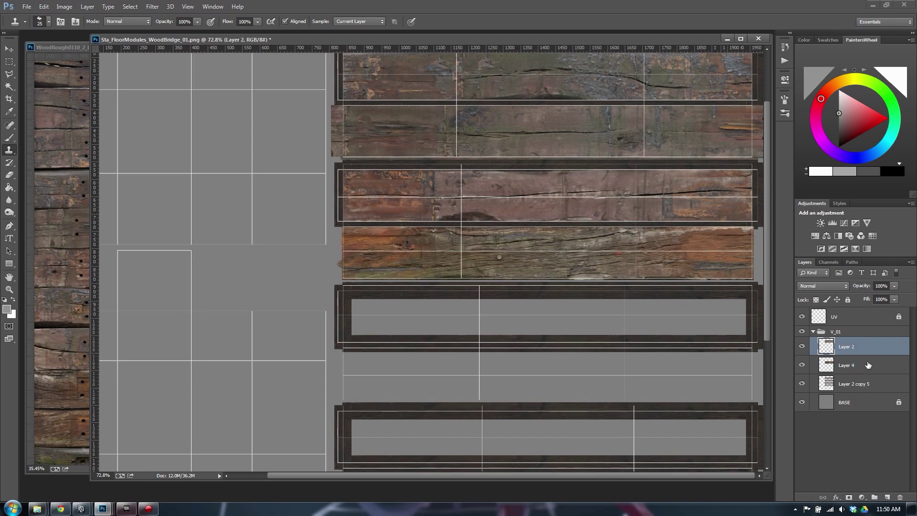
Copy the dark grey-brown plank near the top of WoodRough0110_2_L.jpg and paste it above Layer 4, over the empty fifth plank frame.
alt+scroll(467, 215, down, 2)
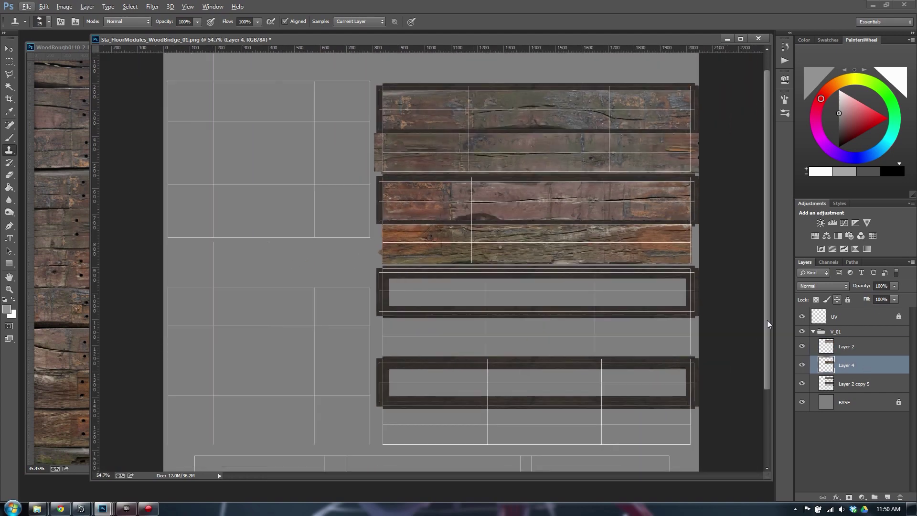
key(v)
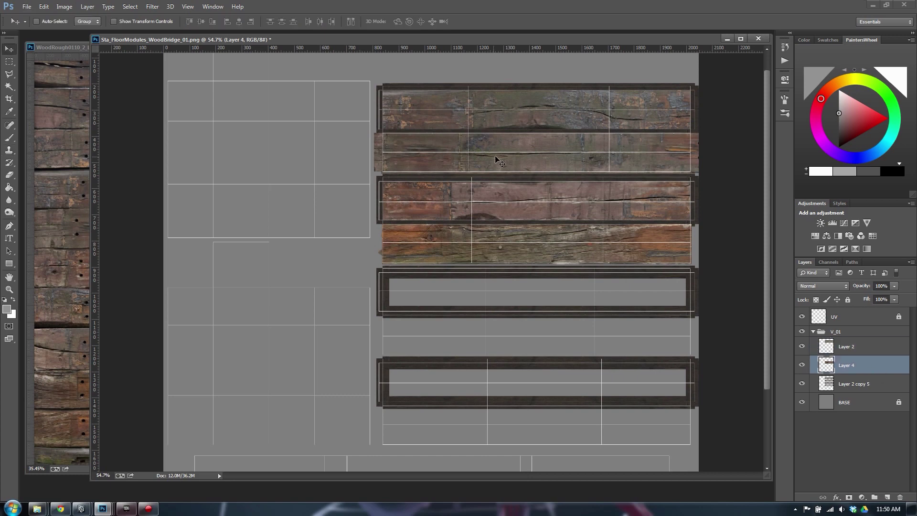
click(56, 235)
key(m)
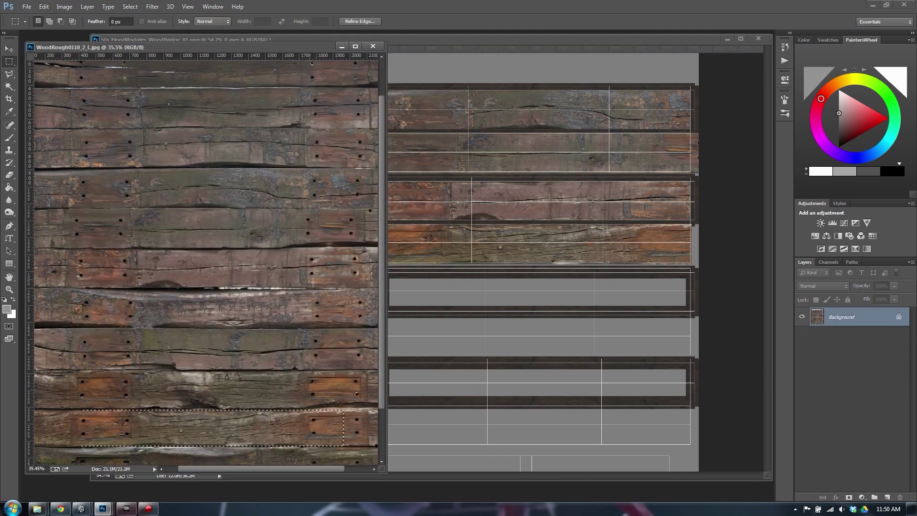
drag(165, 301, 160, 357)
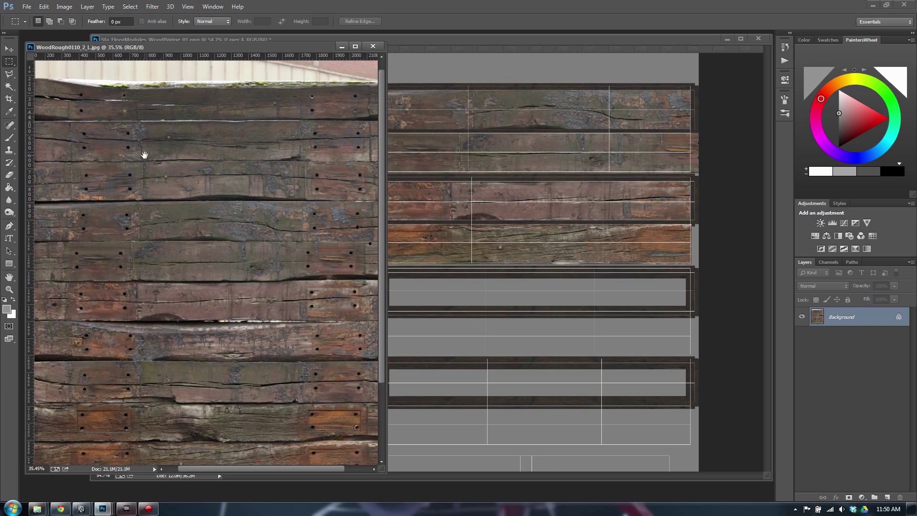
drag(145, 154, 144, 167)
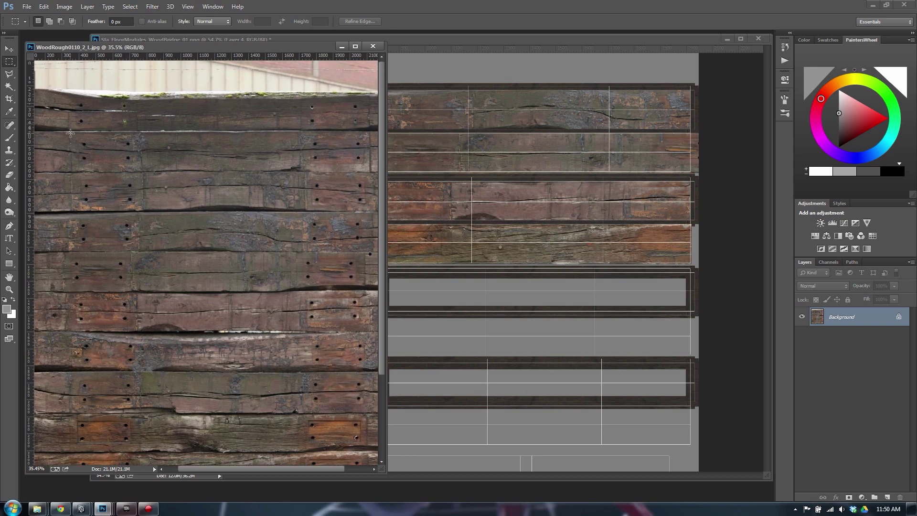
drag(70, 131, 377, 171)
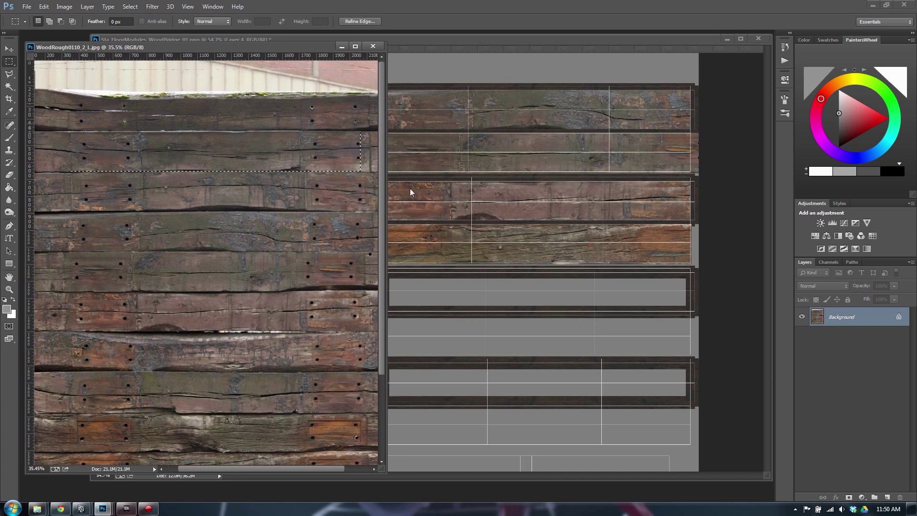
click(409, 190)
key(v)
key(ctrl+v)
drag(456, 252, 543, 283)
Scale the dark grey-brown plank to about 68.7% width and 63.4% height to fill the fifth plank's inner UV outline.
key(ctrl+t)
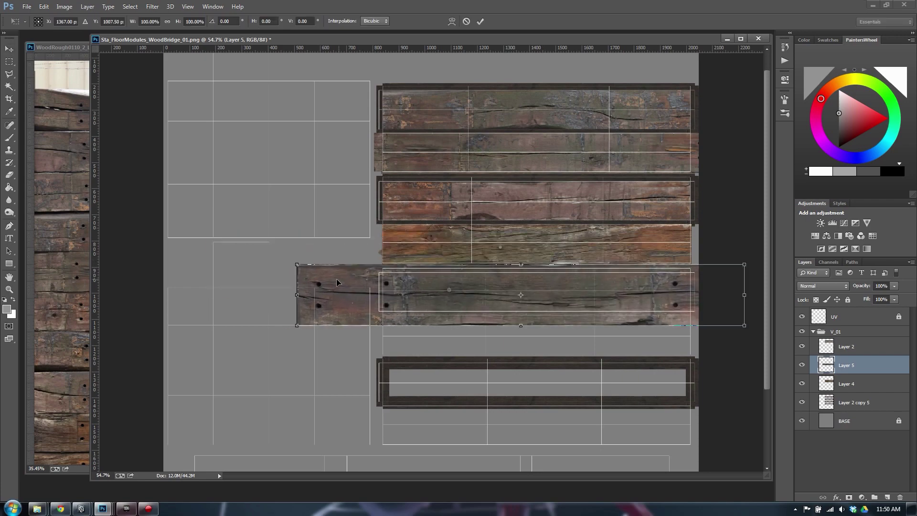
alt+shift+drag(297, 264, 367, 259)
alt+scroll(399, 293, up, 3)
alt+scroll(399, 294, up, 1)
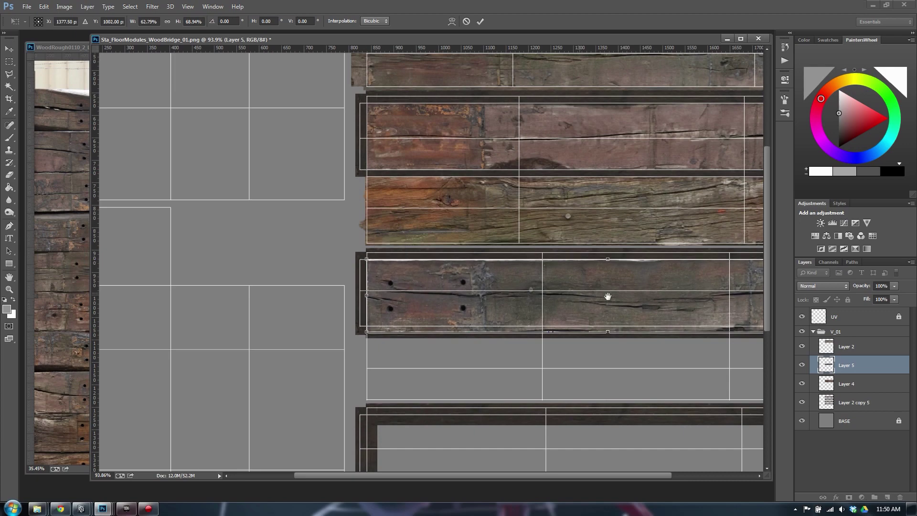
drag(607, 297, 463, 275)
drag(705, 310, 727, 302)
alt+scroll(667, 304, up, 5)
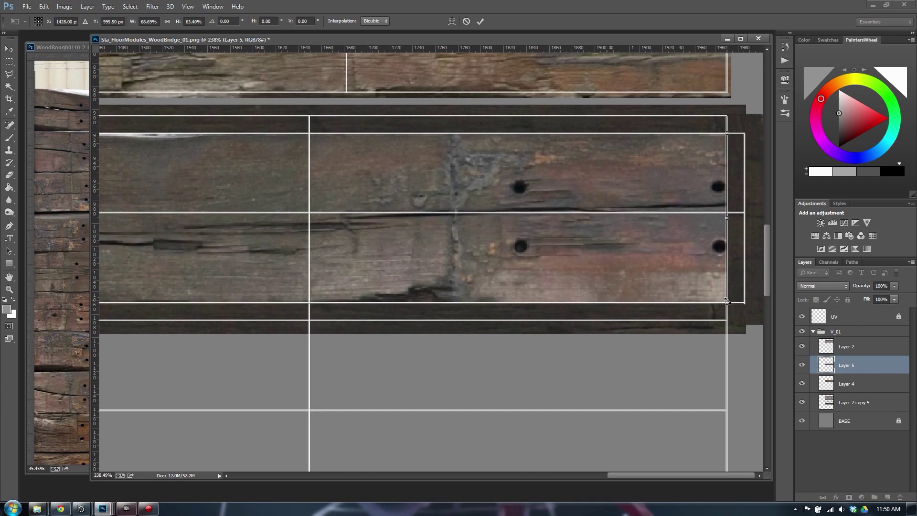
key(Return)
Copy the orange-brown plank near the bottom of WoodRough0110_2_L.jpg and paste it above Layer 5, over the sixth plank's UV area.
ctrl+drag(585, 232, 391, 224)
click(42, 218)
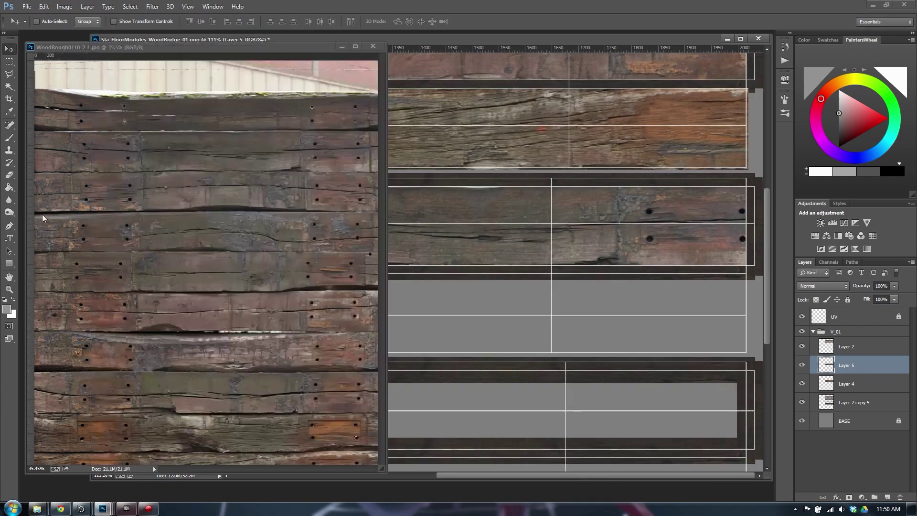
key(alt)
scroll(193, 285, down, 2)
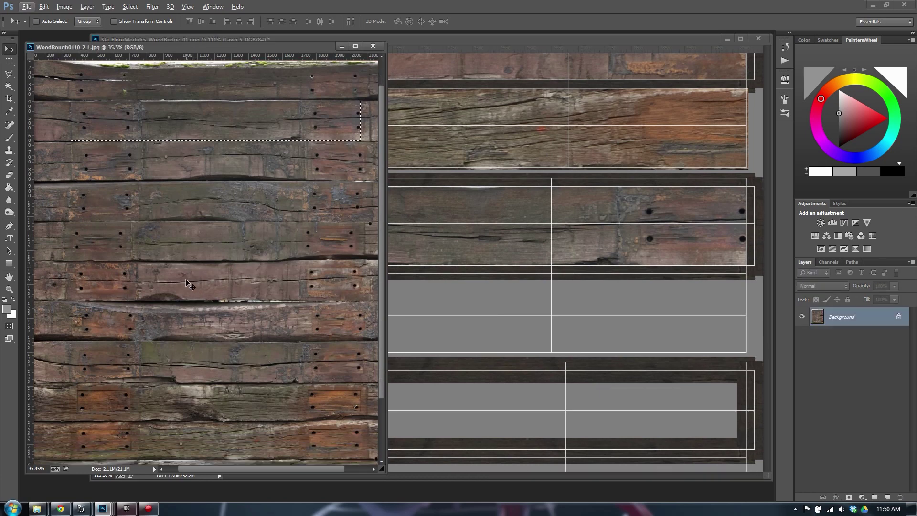
key(m)
click(133, 261)
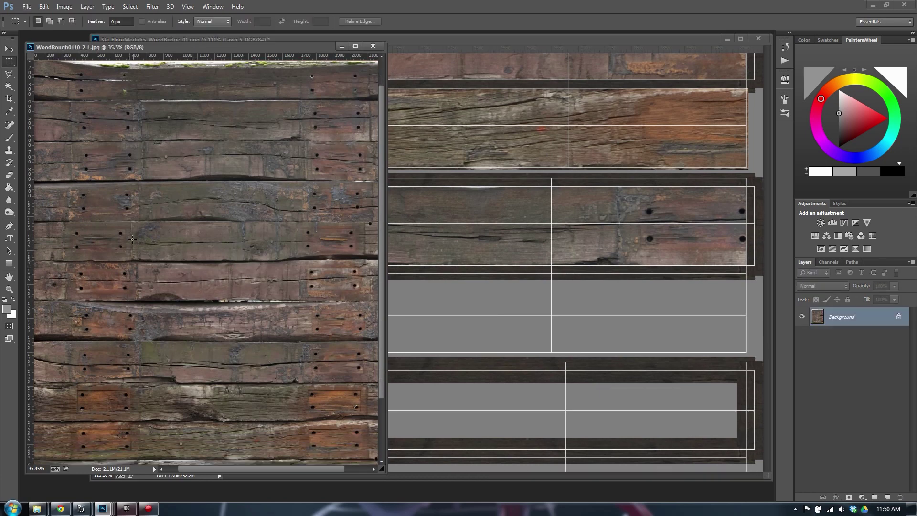
drag(112, 220, 321, 260)
click(147, 181)
scroll(158, 334, down, 3)
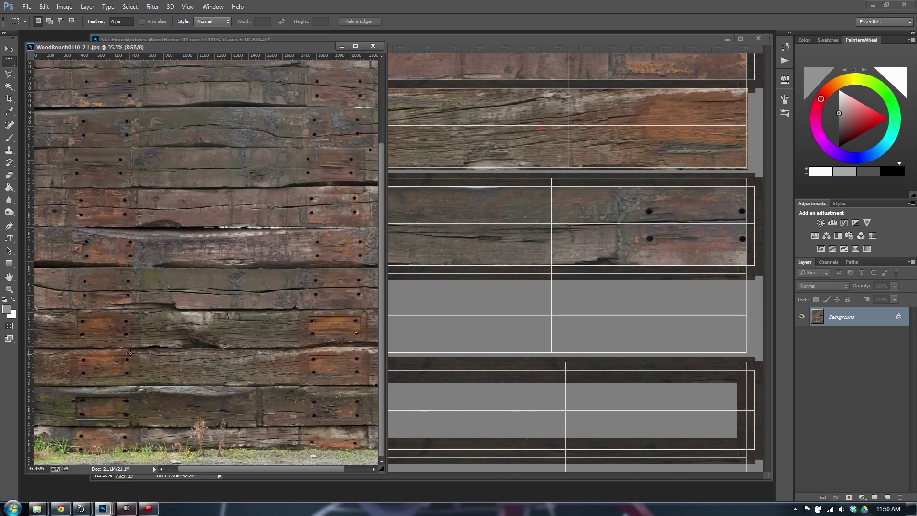
drag(106, 349, 340, 385)
click(579, 271)
key(ctrl+v)
key(v)
drag(382, 260, 375, 304)
Scale the pasted orange-brown plank to about 85% width and 69.7% height to fit the sixth plank's UV area.
key(ctrl+t)
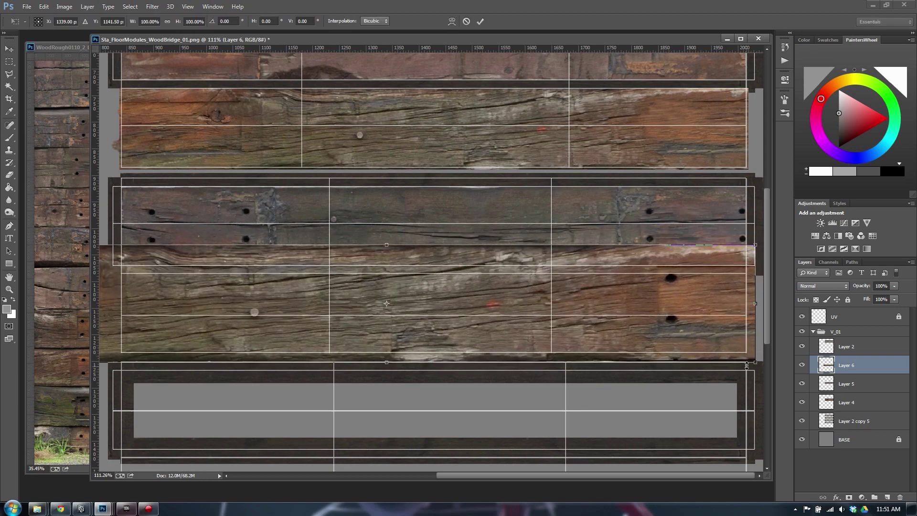
drag(755, 363, 749, 354)
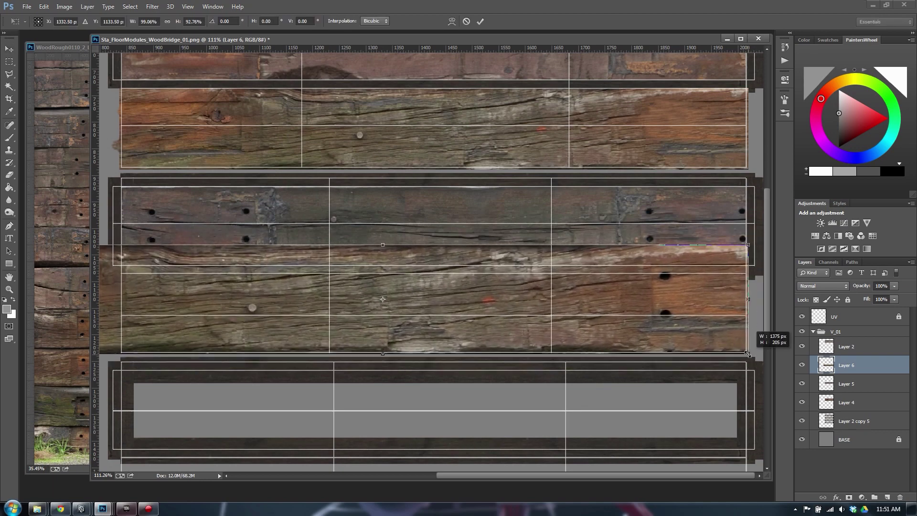
scroll(239, 229, left, 5)
drag(294, 246, 394, 270)
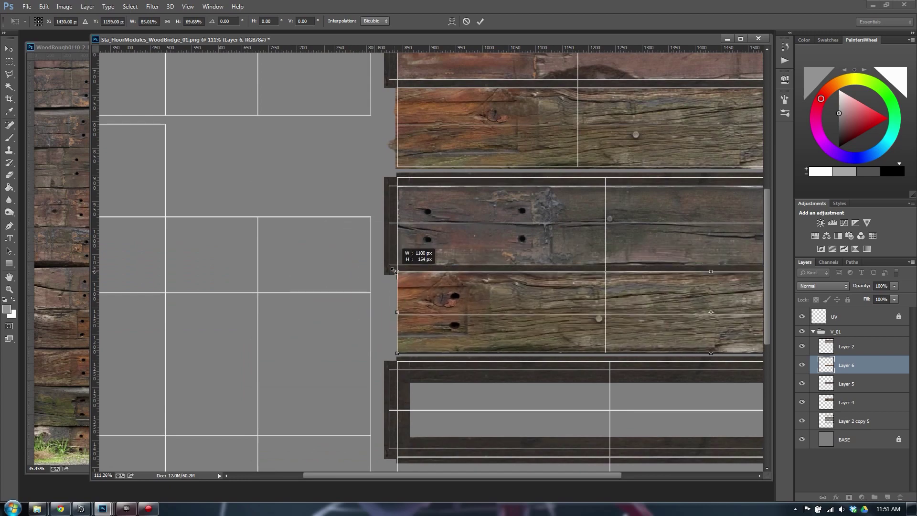
key(Return)
Stretch the sixth plank's left end slightly past the UV edge and nudge the plank down one pixel.
alt+scroll(356, 285, up, 3)
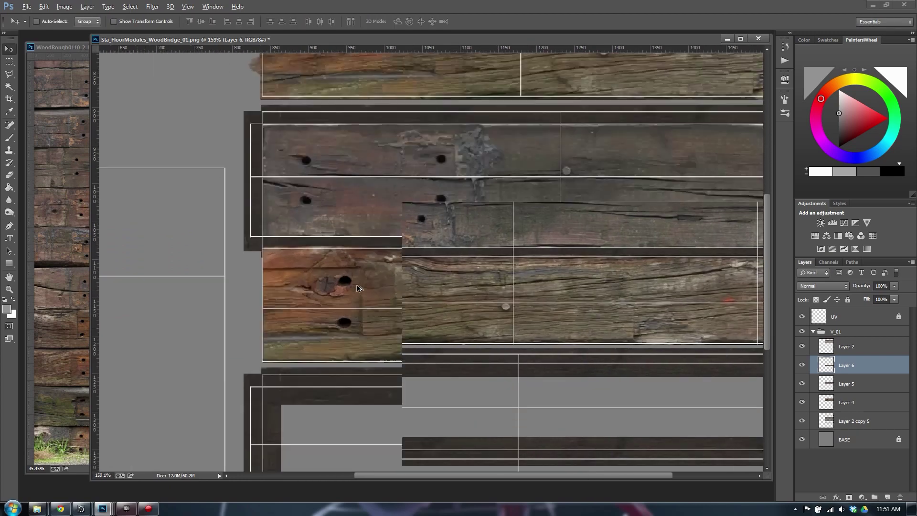
key(ctrl+z)
alt+scroll(356, 285, up, 2)
key(alt+f)
key(Escape)
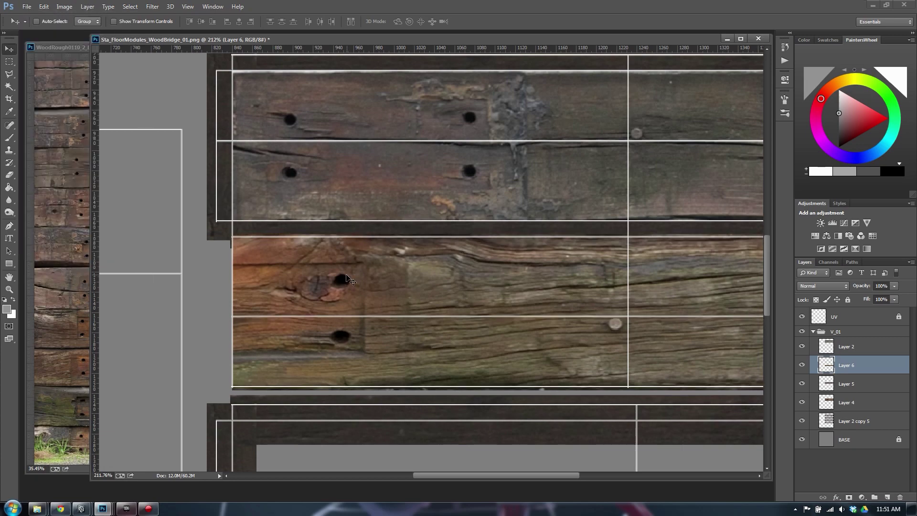
key(ctrl+t)
drag(230, 313, 226, 313)
key(Return)
drag(752, 263, 62, 262)
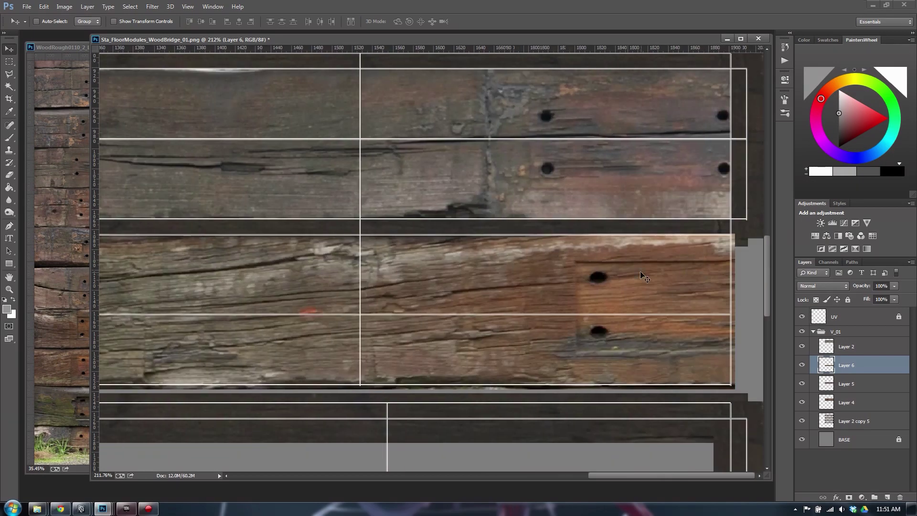
key(Down)
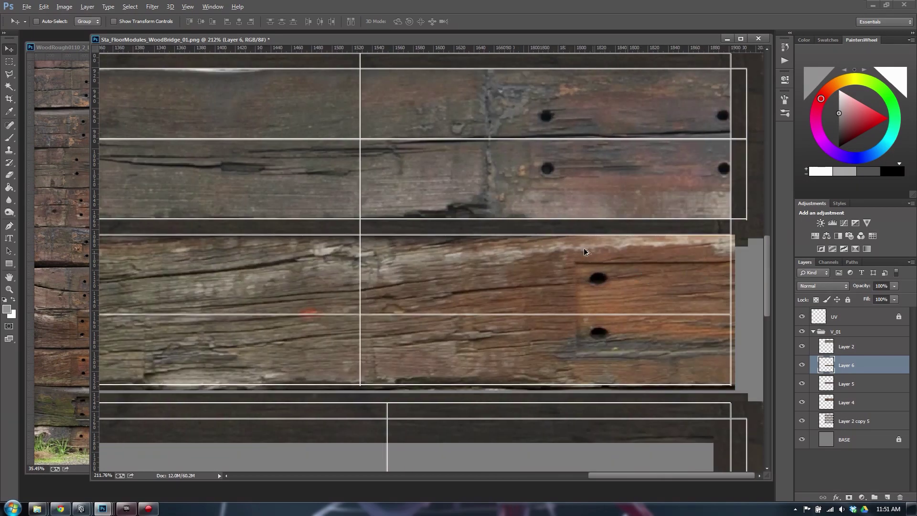
Merge the dark grey-brown plank on Layer 5 with the orange-brown plank on Layer 6.
alt+scroll(553, 256, down, 5)
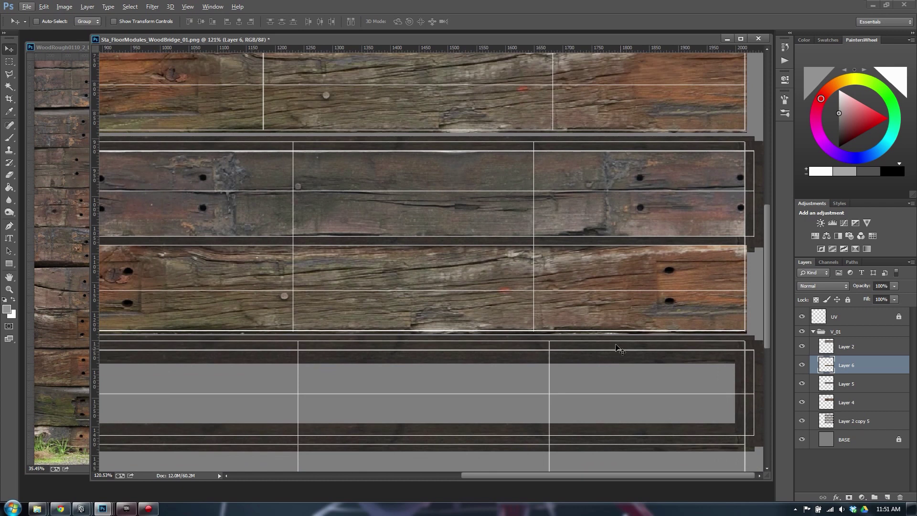
click(844, 383)
key(Delete)
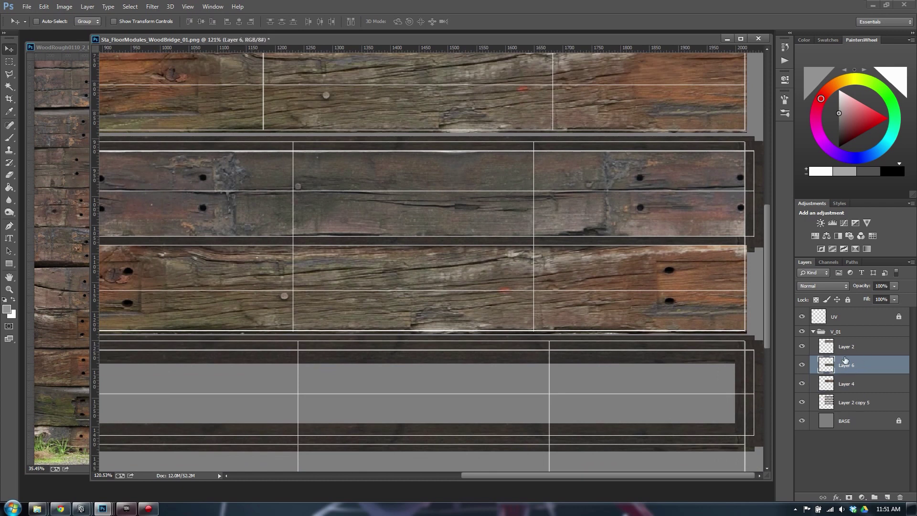
Clone Stamp clean wood over the nail holes at the right end of the dark grey-brown fifth plank.
key(s)
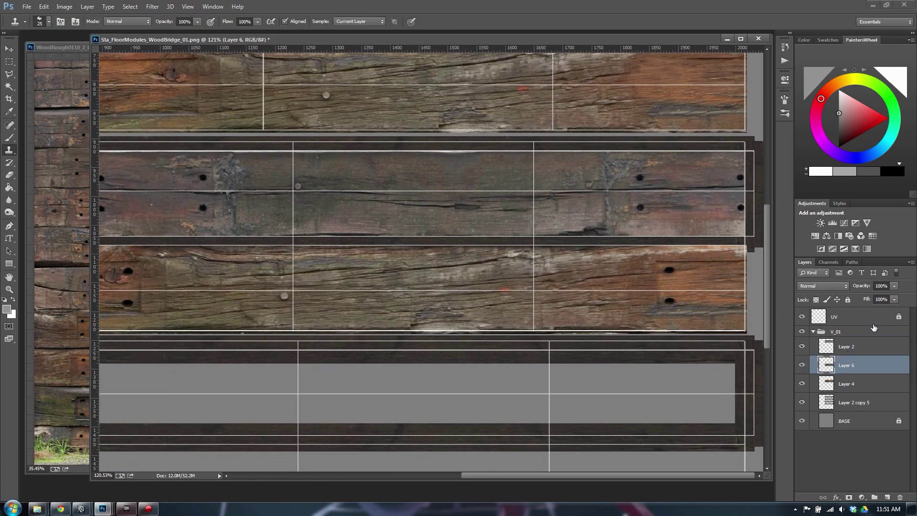
click(639, 176)
drag(641, 207, 648, 208)
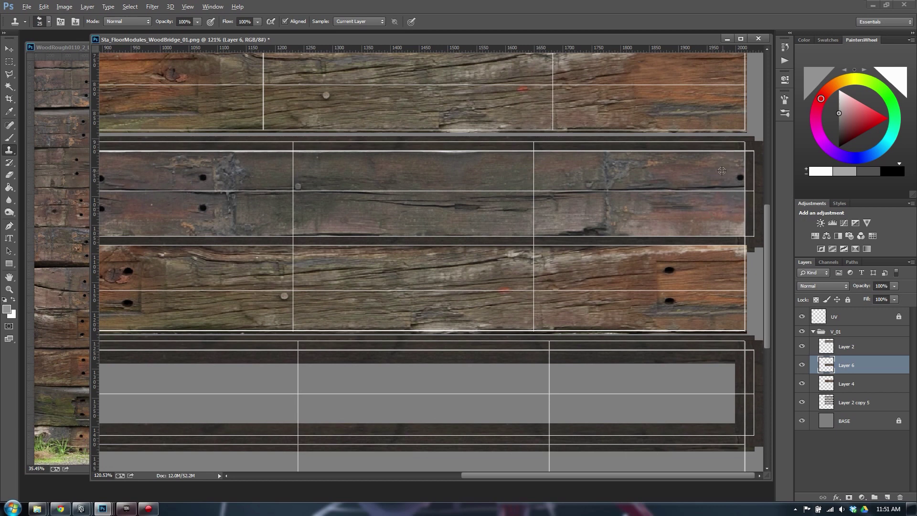
drag(735, 167, 740, 180)
Clone out the nail holes at the left end of the fifth plank using nearby clean wood.
drag(267, 242, 399, 263)
alt+click(398, 196)
drag(334, 201, 329, 230)
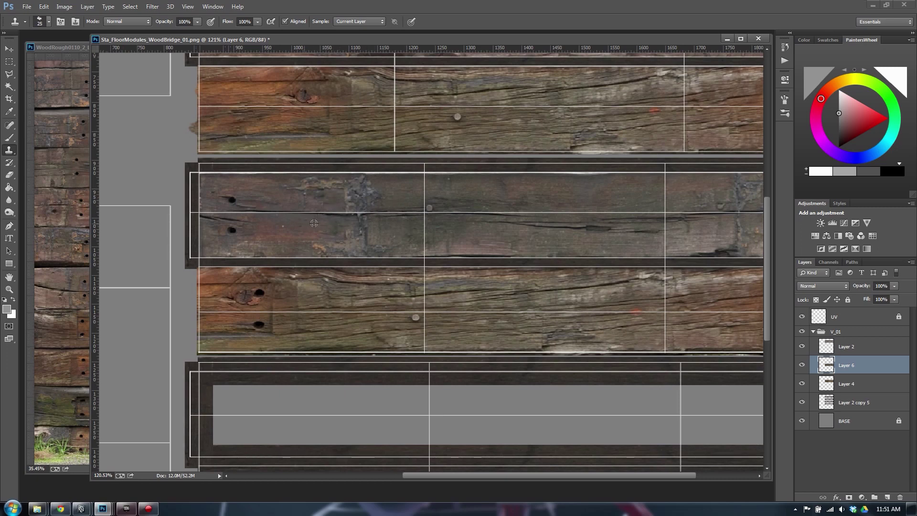
alt+click(277, 223)
drag(232, 230, 226, 232)
click(232, 199)
Clone out the two nail holes at the left end of the orange-brown sixth plank.
alt+scroll(343, 291, down, 2)
alt+scroll(314, 281, up, 3)
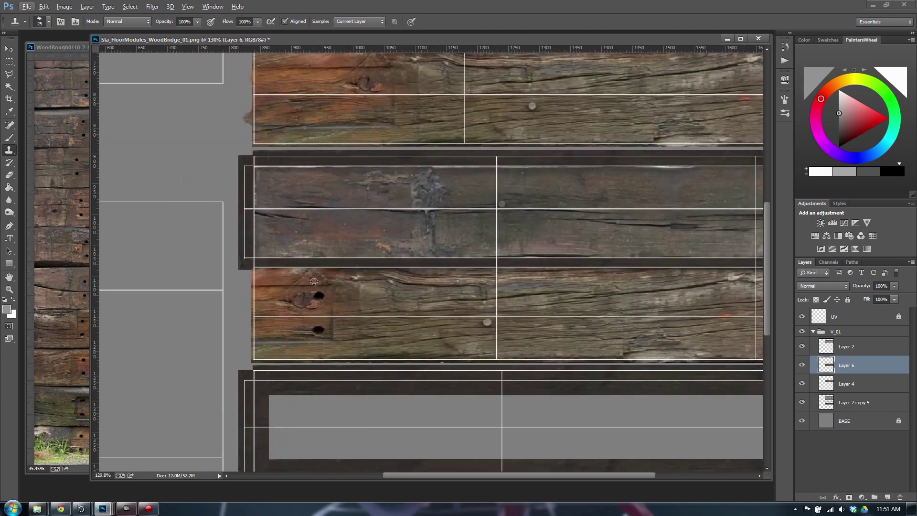
click(318, 295)
click(318, 329)
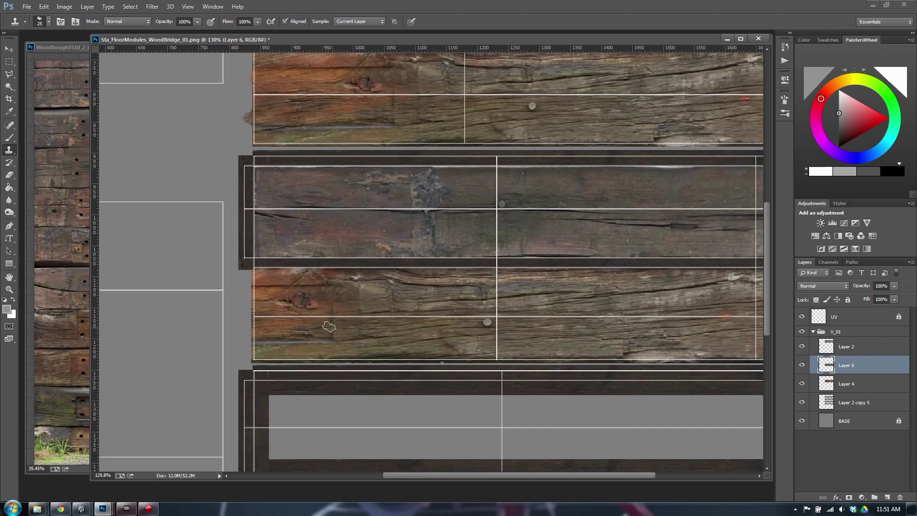
Clone clean wood over the two nail holes at the right end of the sixth plank.
drag(460, 319, 291, 322)
drag(537, 288, 448, 307)
click(662, 316)
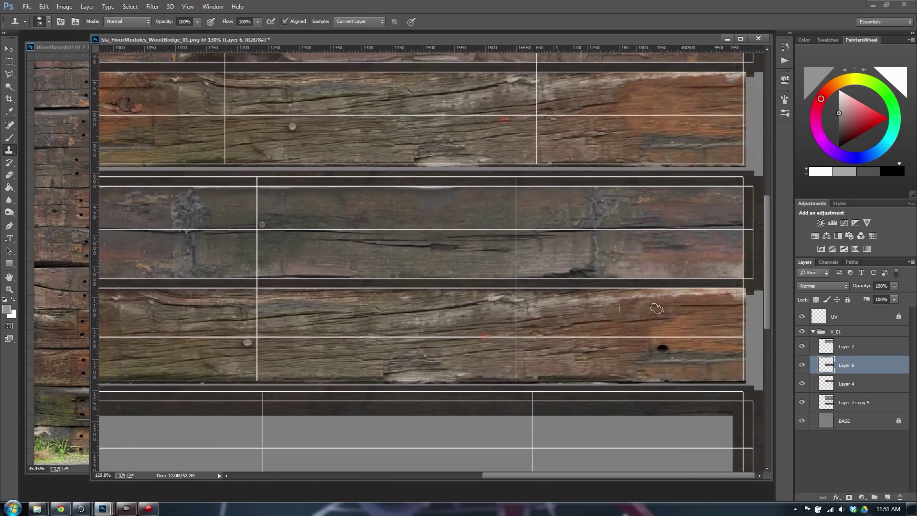
alt+click(608, 353)
mouse_move(641, 355)
mouse_down()
mouse_move(658, 349)
mouse_move(635, 356)
mouse_move(619, 348)
mouse_up()
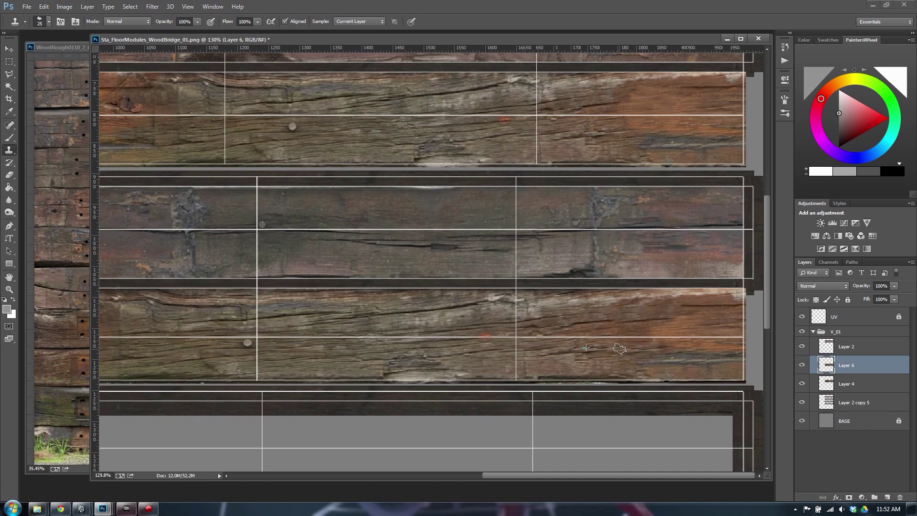
Clone out the small round grey spots left of centre on the sixth and fifth planks.
alt+scroll(357, 206, down, 7)
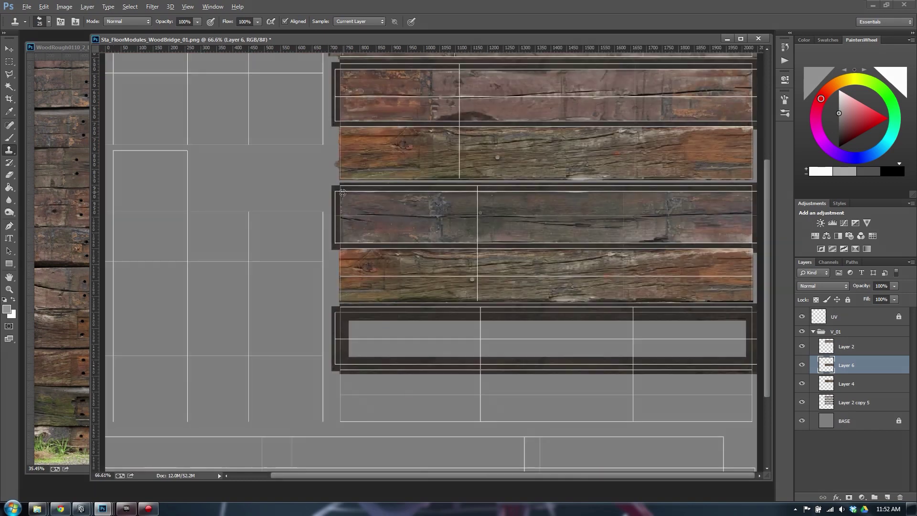
alt+scroll(343, 193, down, 1)
alt+scroll(589, 219, up, 2)
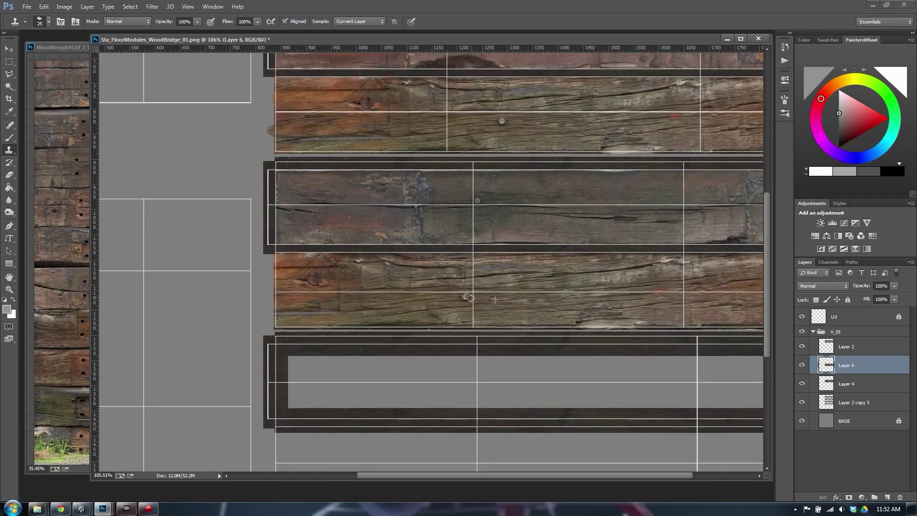
alt+scroll(535, 317, down, 2)
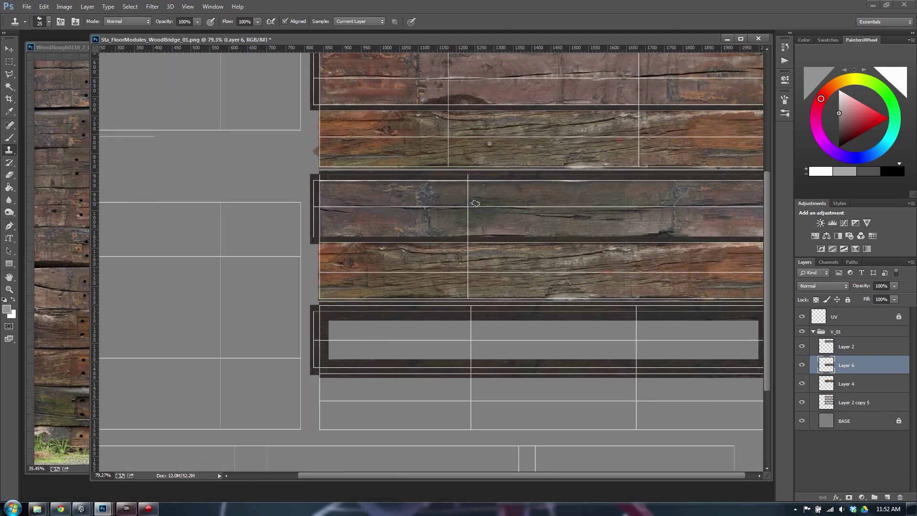
drag(476, 203, 465, 205)
Merge Layer 4, Layer 6 and Layer 2 into a single plank layer.
click(842, 384)
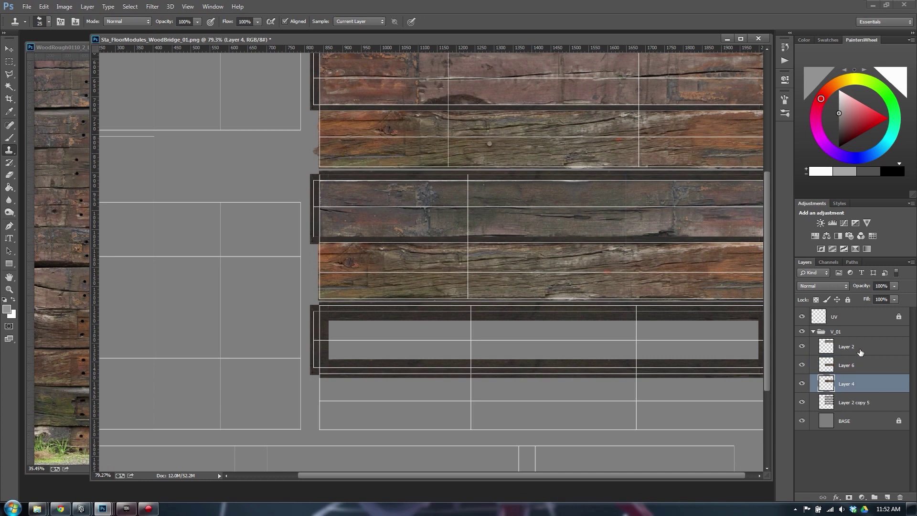
shift+click(859, 349)
key(ctrl+e)
click(849, 369)
click(861, 350)
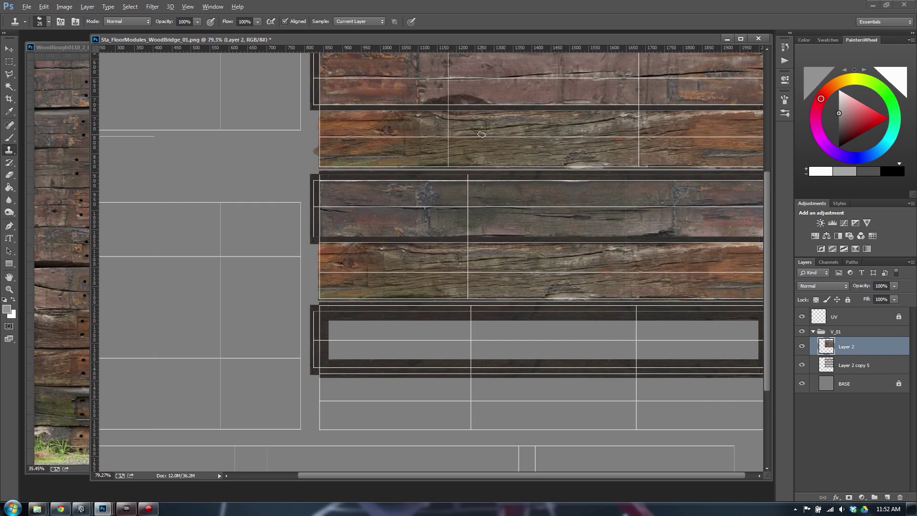
Copy the third plank from the top of WoodRough0110_2_L.jpg and paste it above Layer 2 in Sta_FloorModules_WoodBridge_01.png.
alt+scroll(482, 135, down, 3)
scroll(491, 209, up, 1)
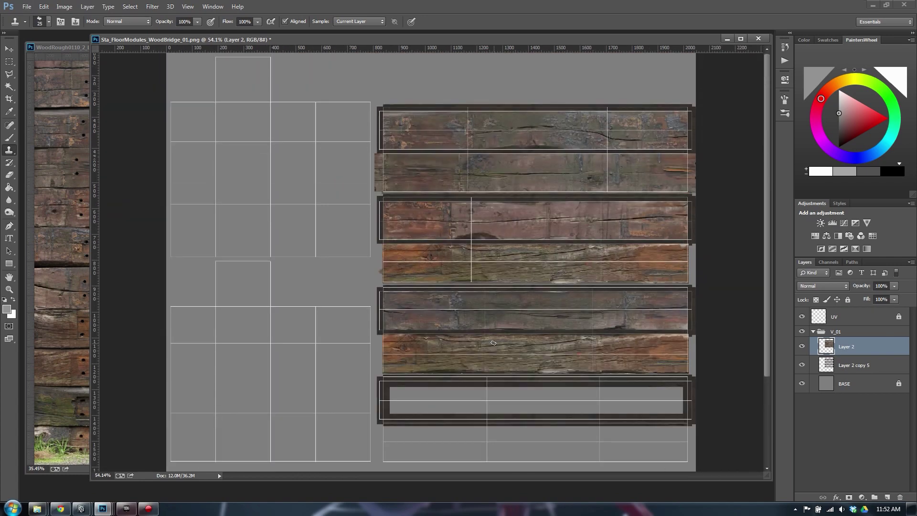
click(58, 91)
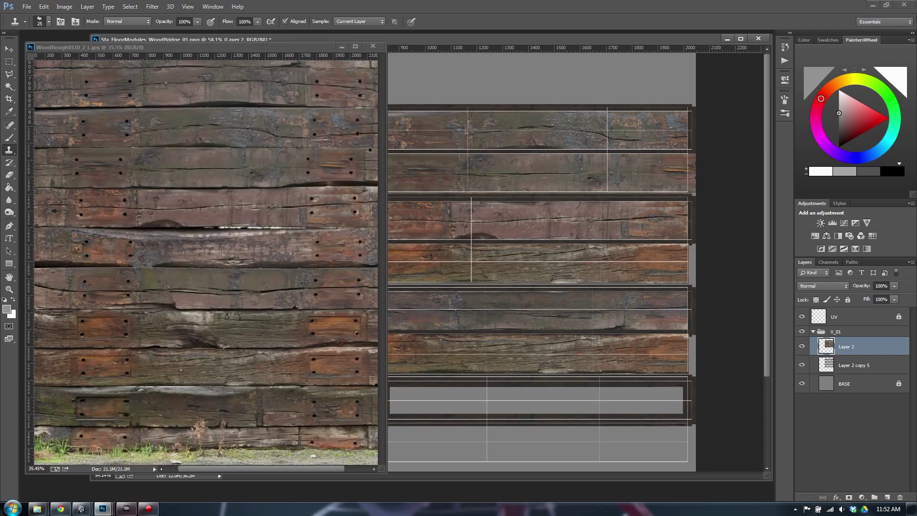
key(m)
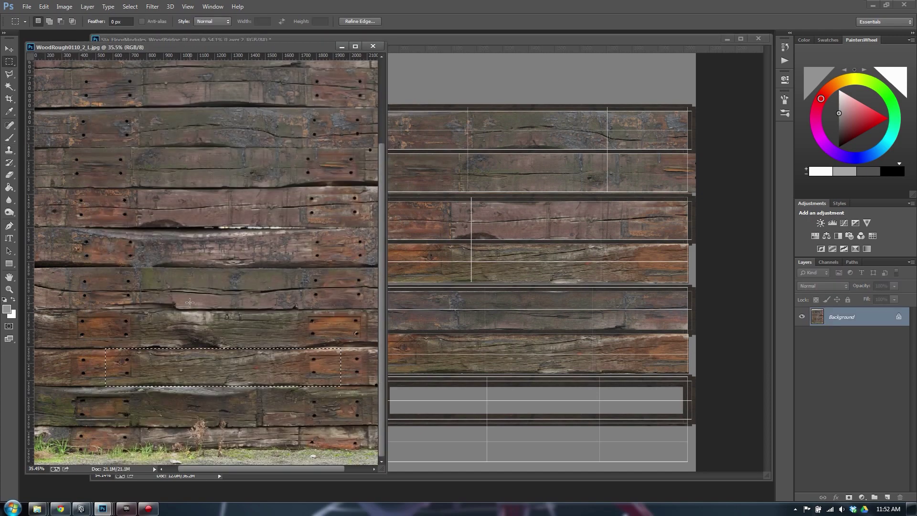
key(ctrl+d)
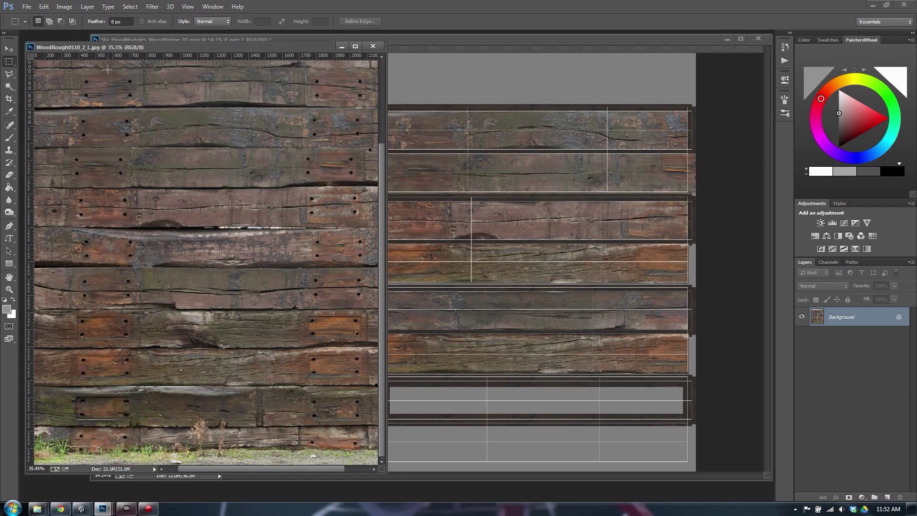
scroll(106, 70, up, 5)
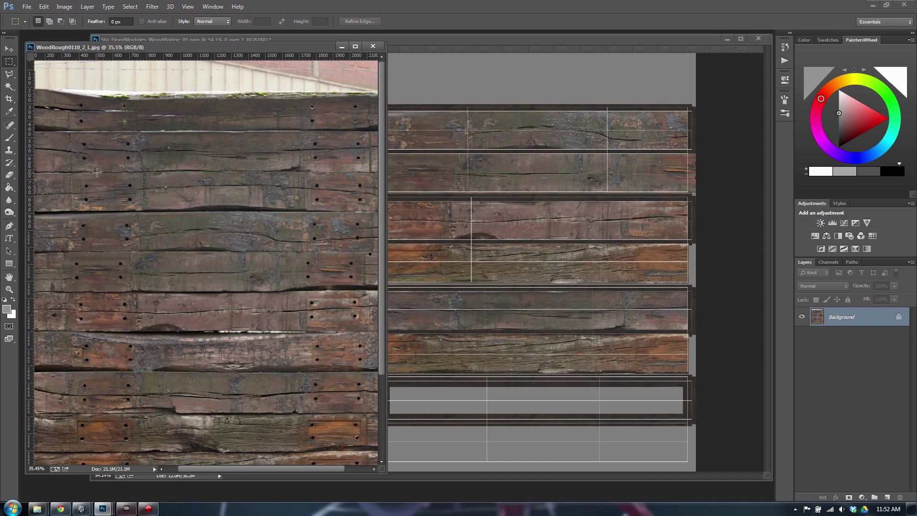
drag(95, 173, 342, 210)
click(667, 329)
drag(401, 358, 542, 292)
key(ctrl+v)
Start a Free Transform on the pasted plank over the seventh plank's UV area.
key(v)
key(ctrl+t)
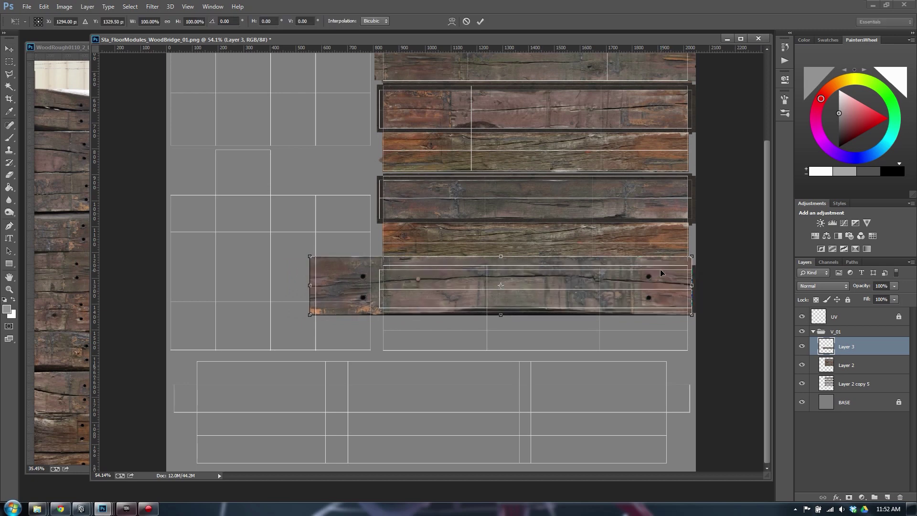
Scale the pasted plank to about 79.7% width and 65.6% height, fitting its left corner to the seventh plank's UV outline.
drag(693, 254, 689, 268)
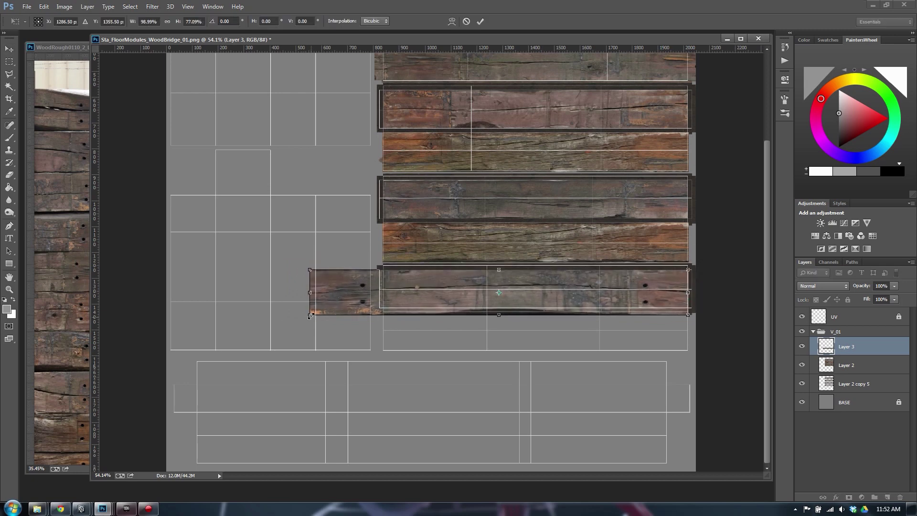
drag(311, 315, 385, 298)
alt+scroll(383, 310, up, 3)
alt+scroll(377, 311, up, 3)
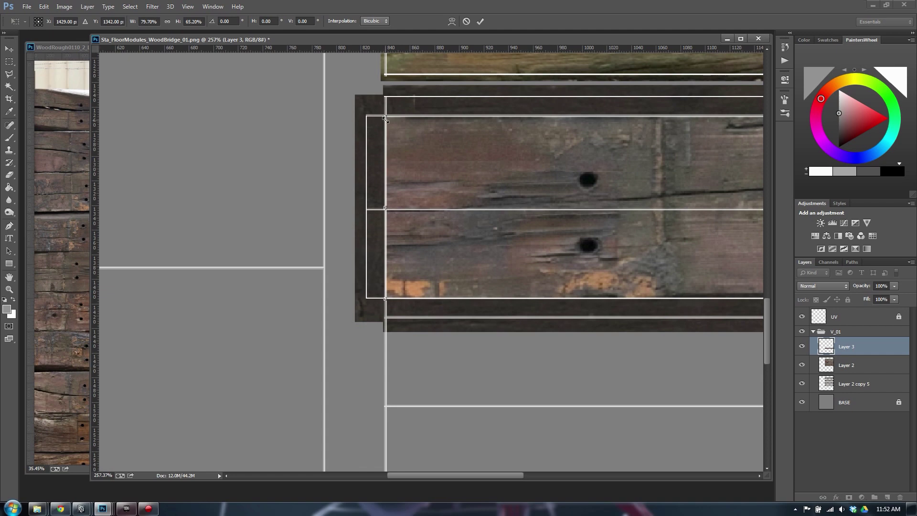
drag(385, 119, 385, 115)
Align the plank's right end with the right edge of its UV outline and apply the transform.
drag(568, 237, 257, 203)
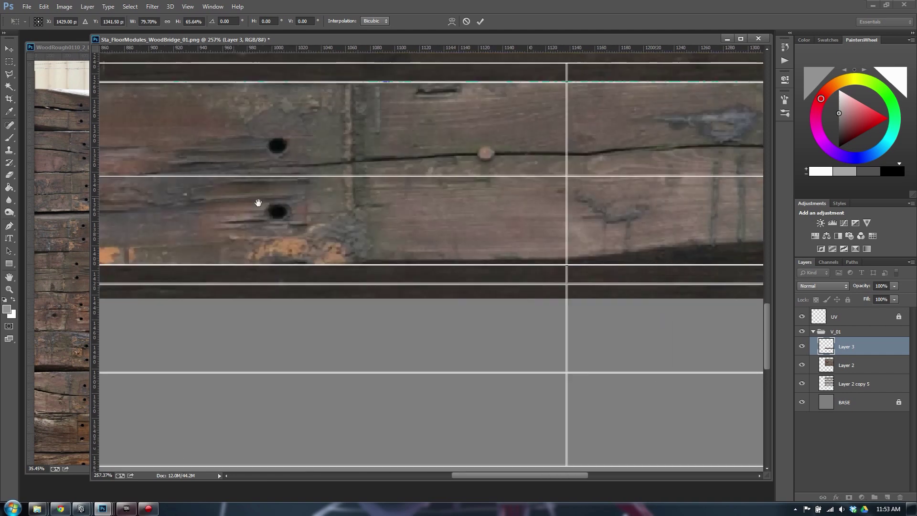
alt+scroll(545, 224, down, 1)
alt+scroll(546, 224, down, 2)
drag(654, 223, 373, 276)
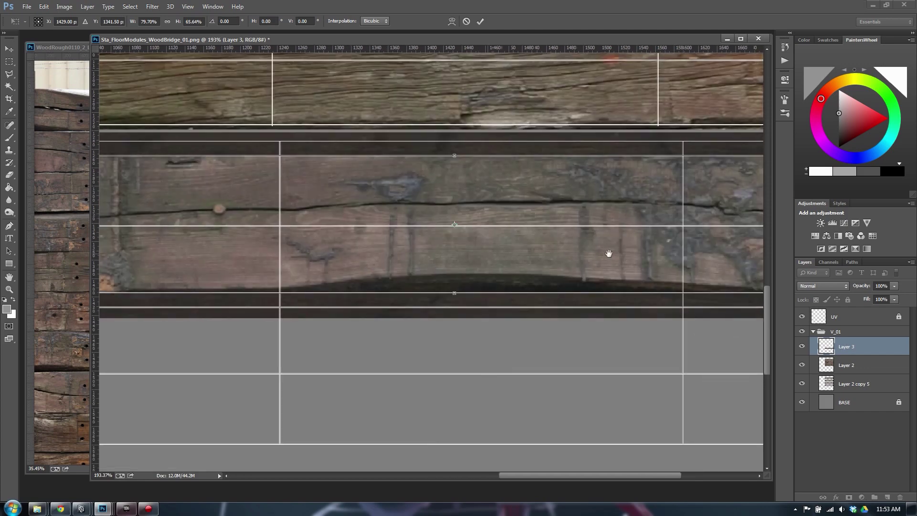
drag(687, 242, 423, 223)
drag(735, 134, 732, 135)
key(Return)
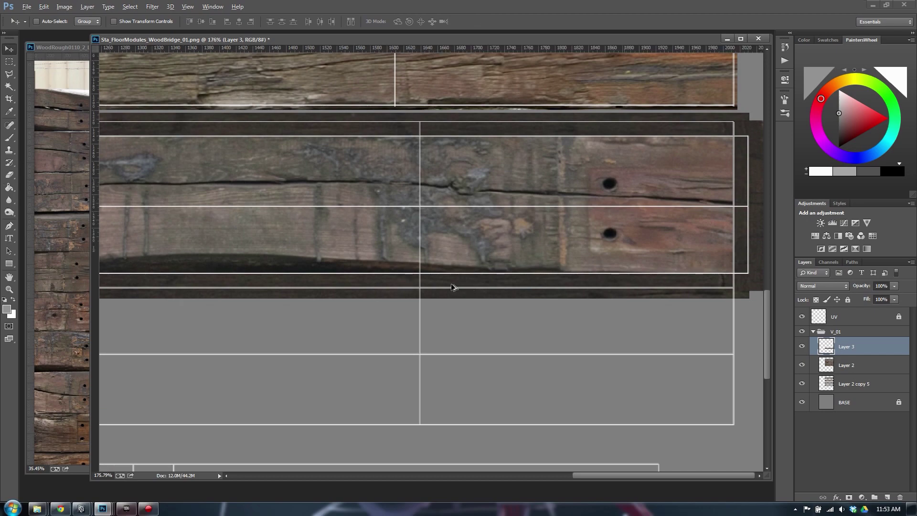
Switch to WoodRough0110_2_L.jpg, select most of the fifth plank including its bolted ends, and copy it.
alt+scroll(447, 279, down, 5)
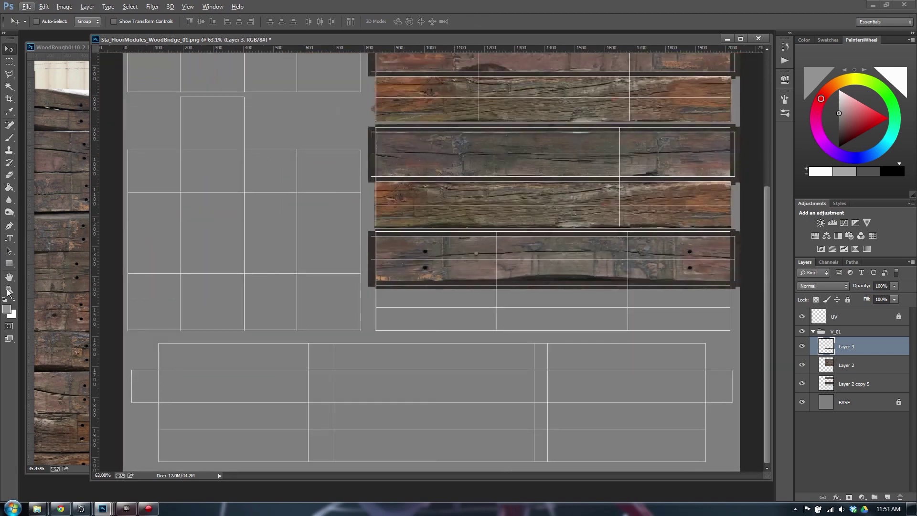
click(86, 265)
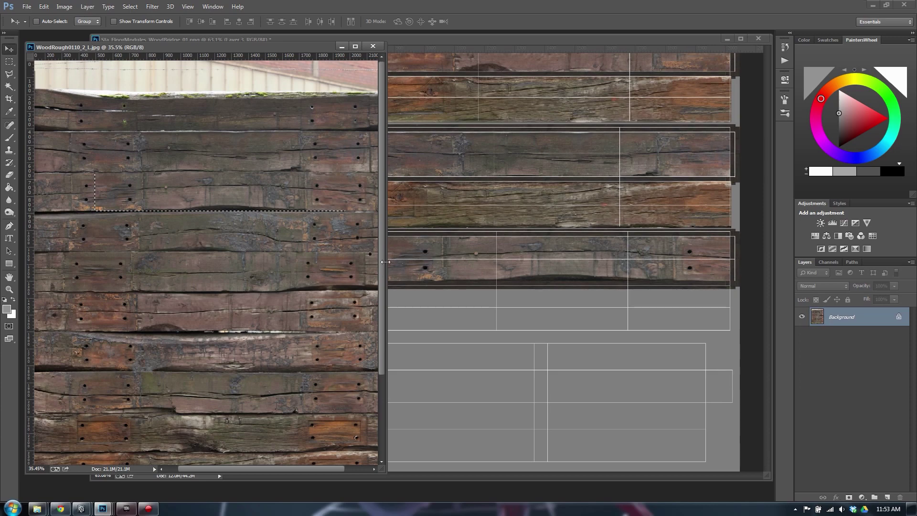
drag(385, 262, 473, 262)
key(m)
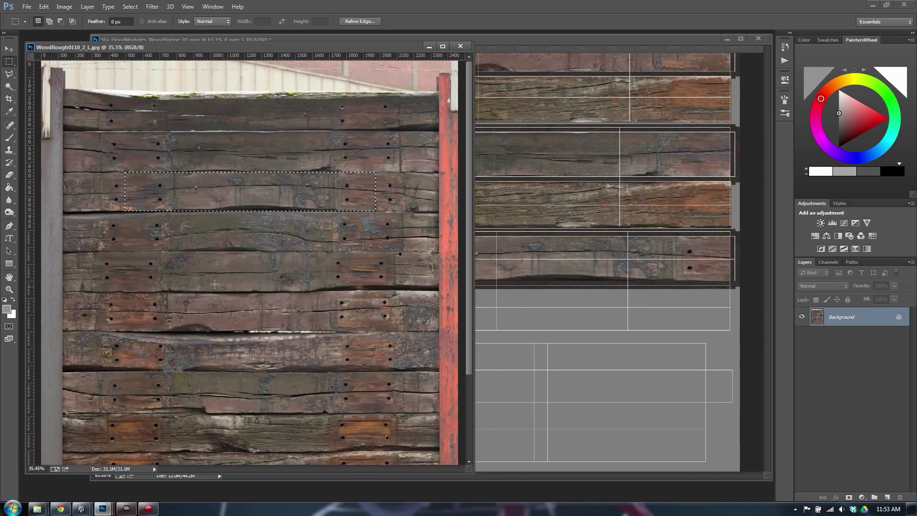
click(130, 252)
drag(115, 252, 399, 285)
key(ctrl+c)
Paste the copied plank into the Sta_FloorModules_WoodBridge_01.png texture and move it over the empty eighth plank outline.
click(724, 298)
key(ctrl+v)
key(v)
drag(452, 265, 584, 313)
Scale and position the pasted plank to cover the eighth UV outline with a slight overlap, and apply the transform.
key(ctrl+t)
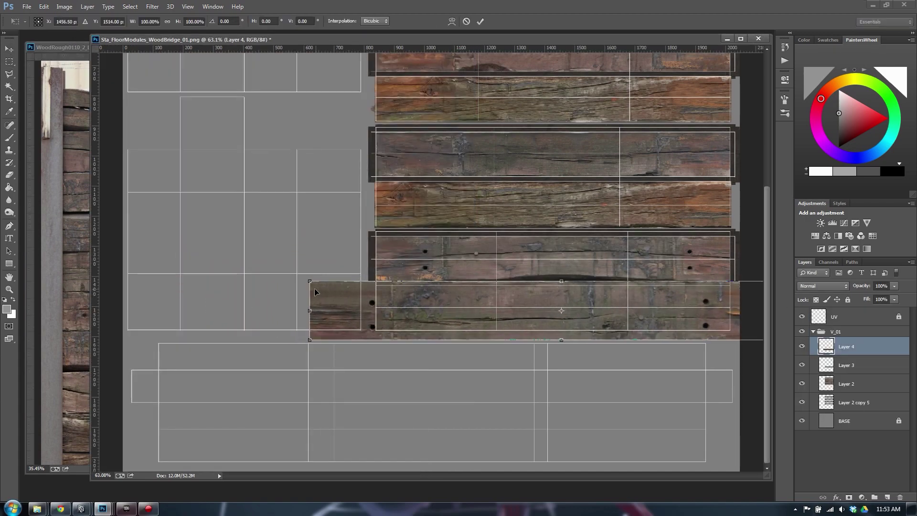
drag(309, 281, 375, 289)
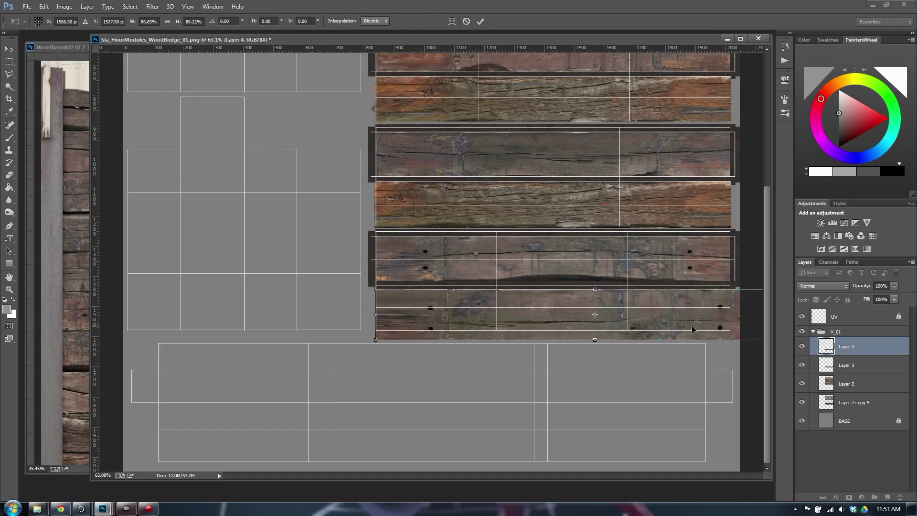
drag(665, 321, 592, 321)
drag(739, 339, 613, 317)
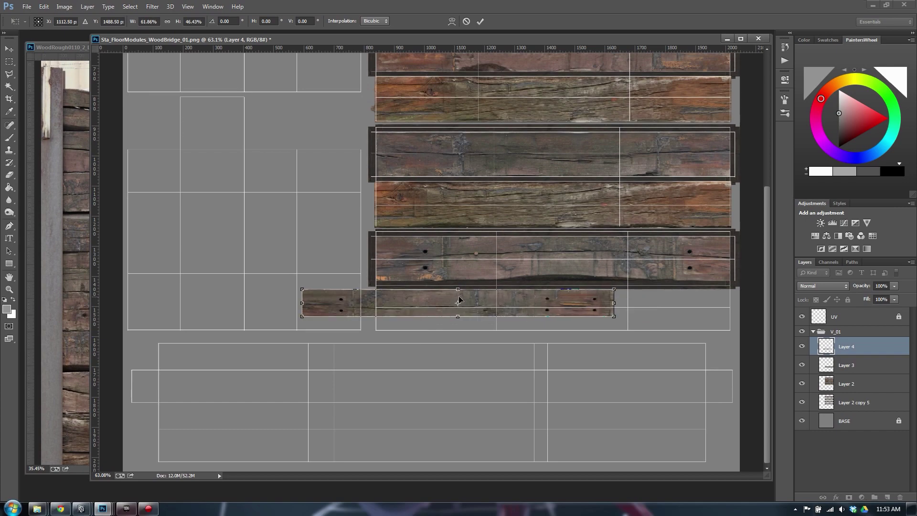
drag(458, 300, 574, 311)
alt+scroll(525, 310, up, 4)
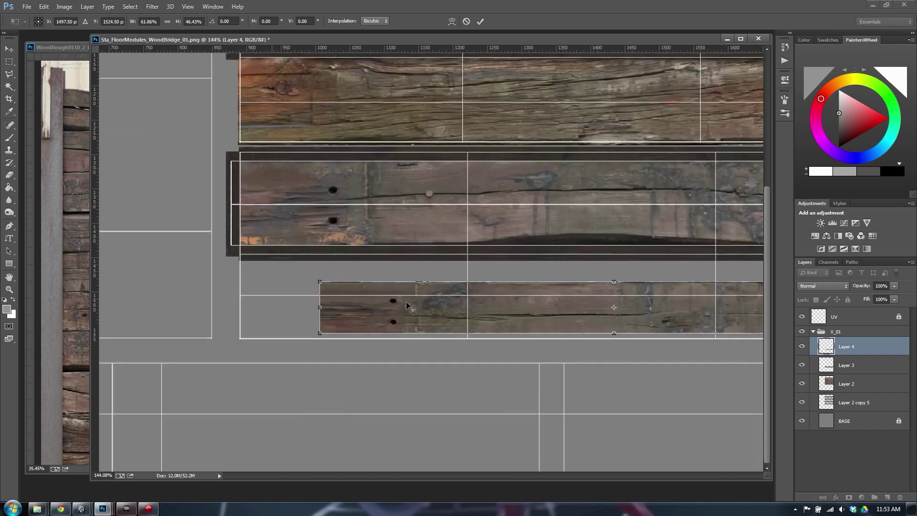
alt+scroll(408, 306, up, 1)
drag(294, 273, 171, 237)
drag(735, 288, 246, 223)
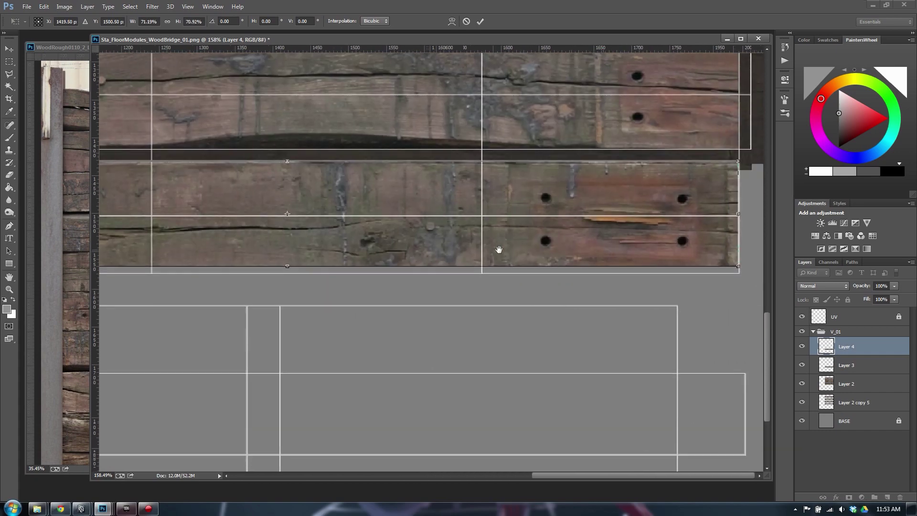
drag(498, 249, 499, 251)
drag(738, 266, 745, 280)
key(Return)
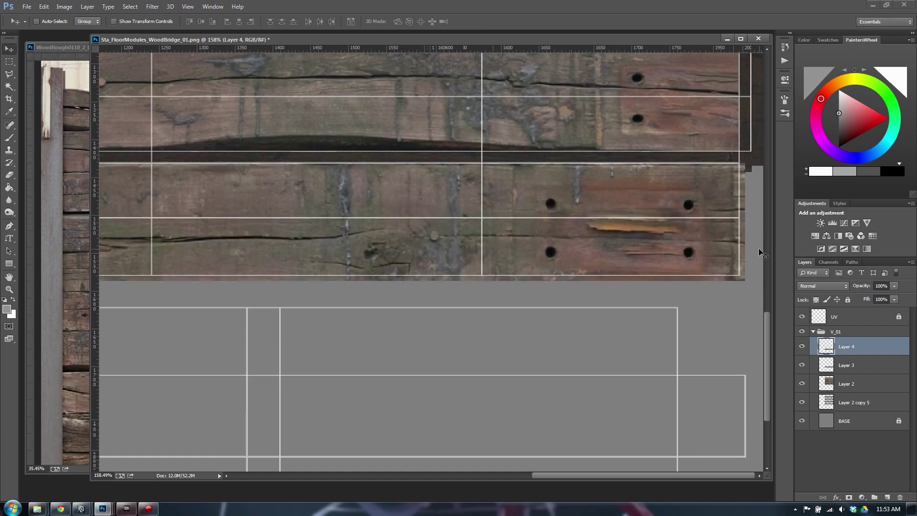
Merge Layer 4 and Layer 3 so the two lowest planks share one layer.
alt+scroll(654, 210, down, 6)
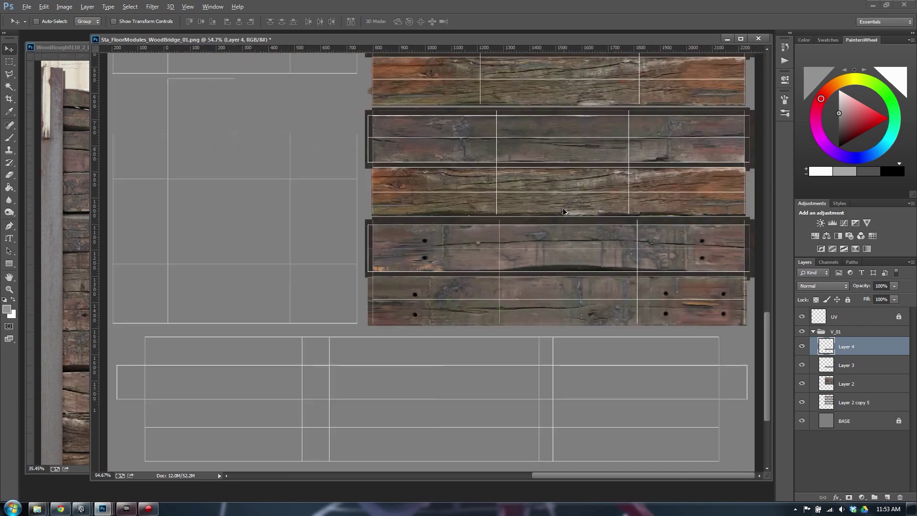
drag(497, 163, 488, 216)
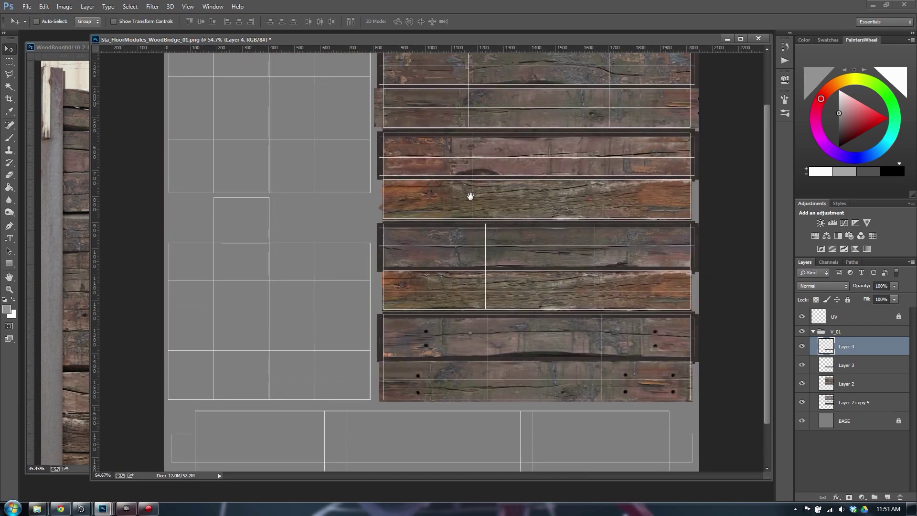
drag(454, 246, 467, 190)
alt+scroll(453, 330, up, 2)
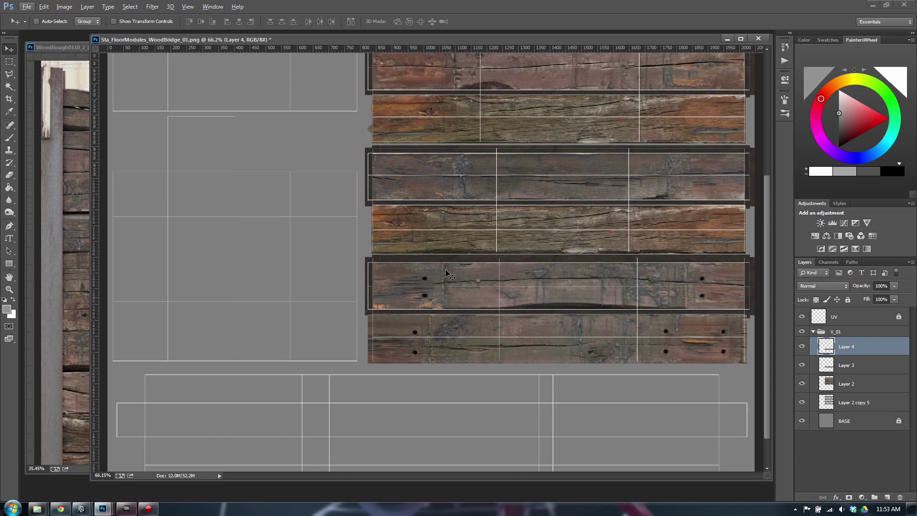
shift+click(864, 367)
key(ctrl+e)
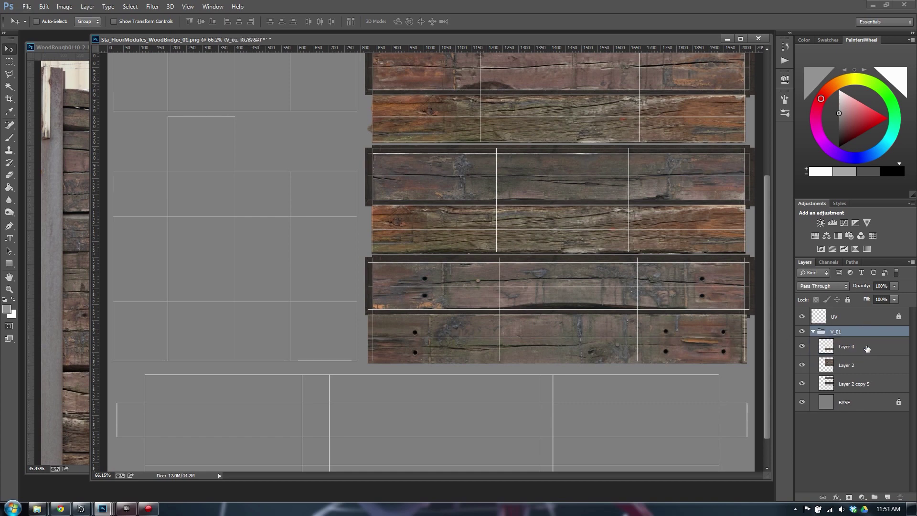
Remove the black bolt holes from the seventh and eighth planks with the Clone Stamp tool.
key(b)
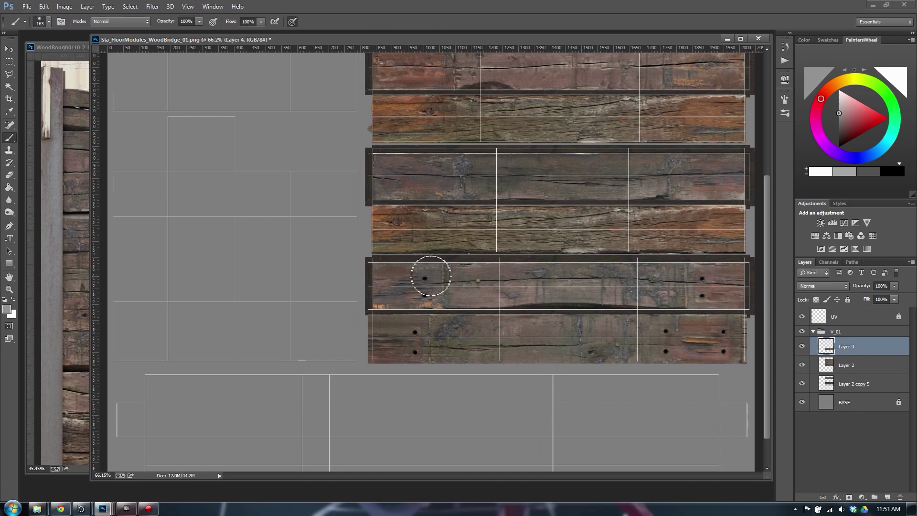
key(s)
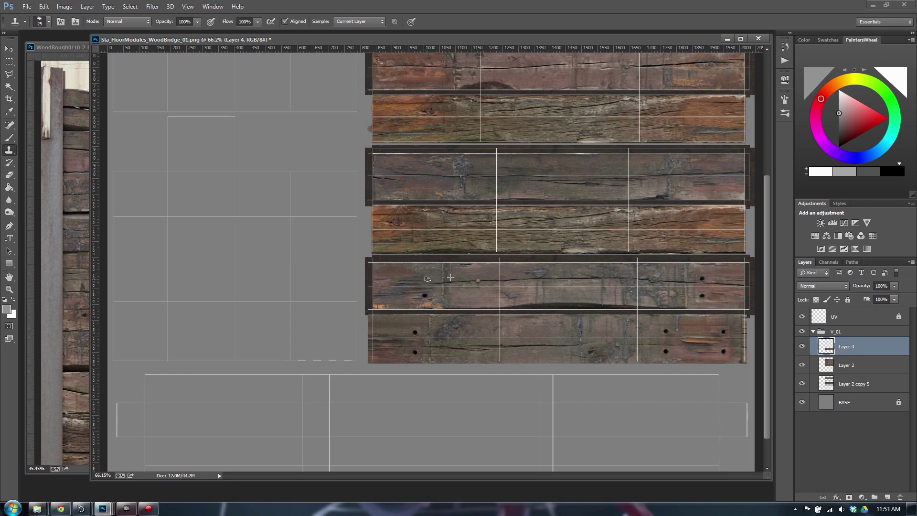
click(421, 297)
click(702, 295)
click(696, 294)
click(724, 351)
click(717, 348)
Clone wood over the dark gap along the seventh plank's lower edge and merge the layer with Layer 2.
drag(496, 303, 594, 306)
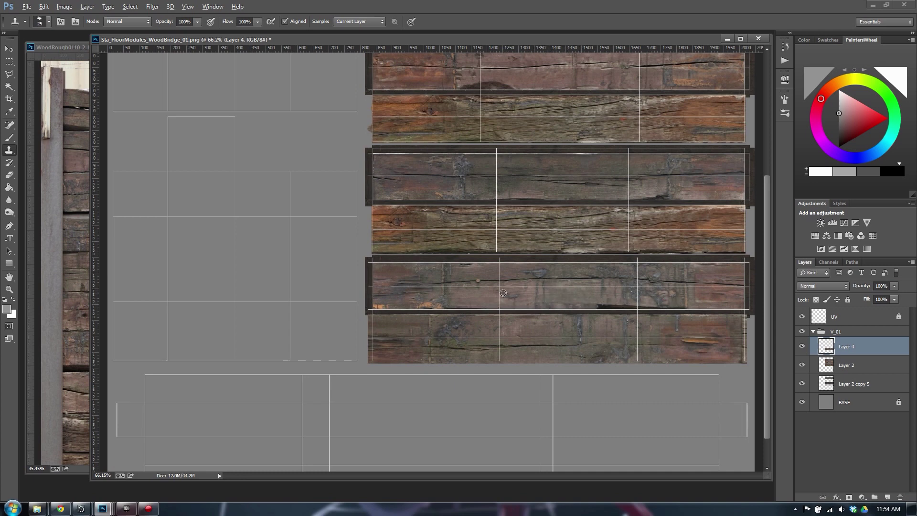
drag(594, 304, 682, 307)
shift+click(853, 366)
key(ctrl+e)
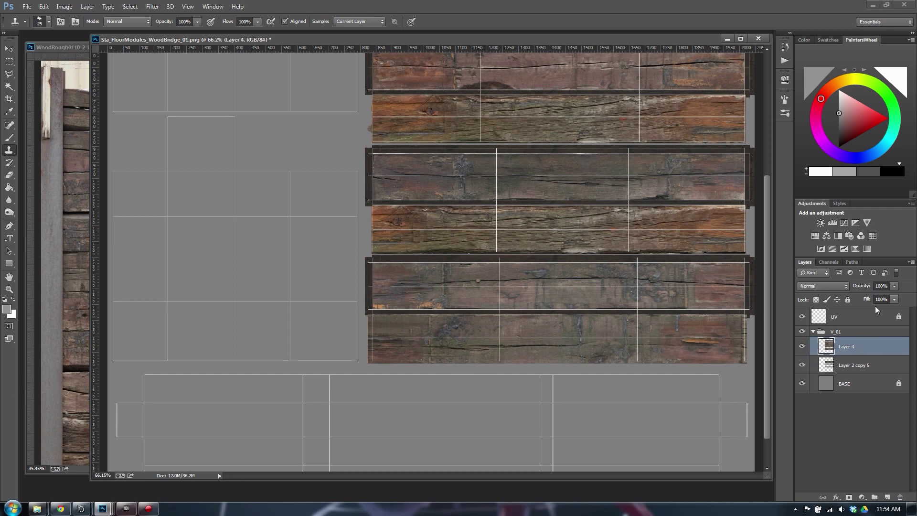
Clone wood along the sixth plank's lower edge, try the same on the fifth plank, and undo that last stroke.
drag(408, 247, 690, 245)
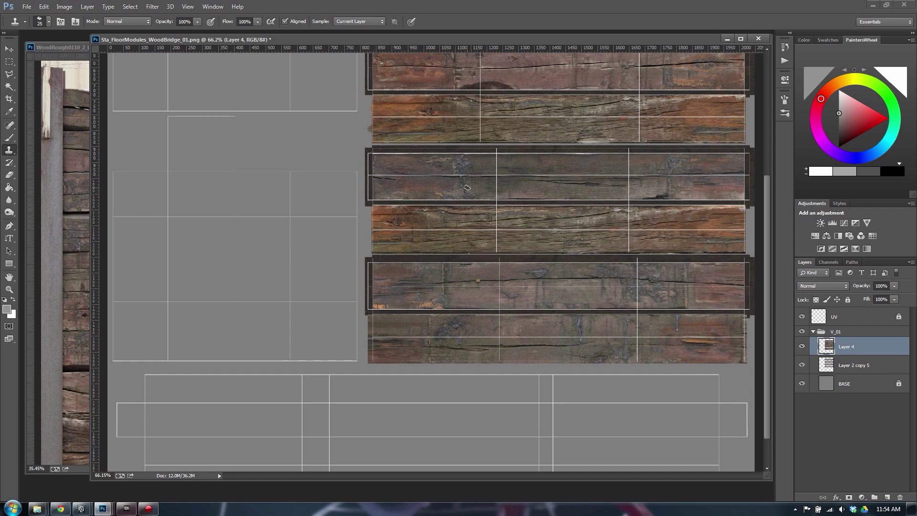
drag(483, 197, 690, 196)
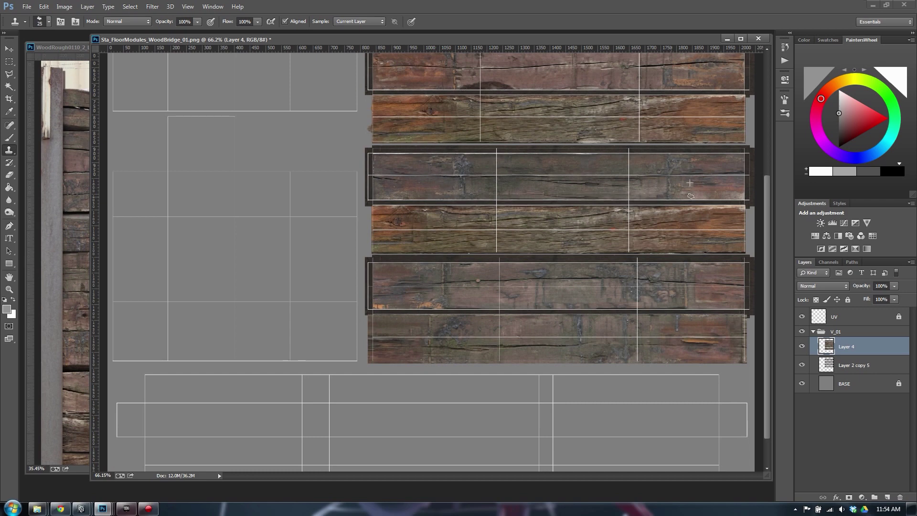
key(ctrl+z)
Clone wood over the dark arched gap at the lower edge of the third plank.
scroll(599, 165, up, 5)
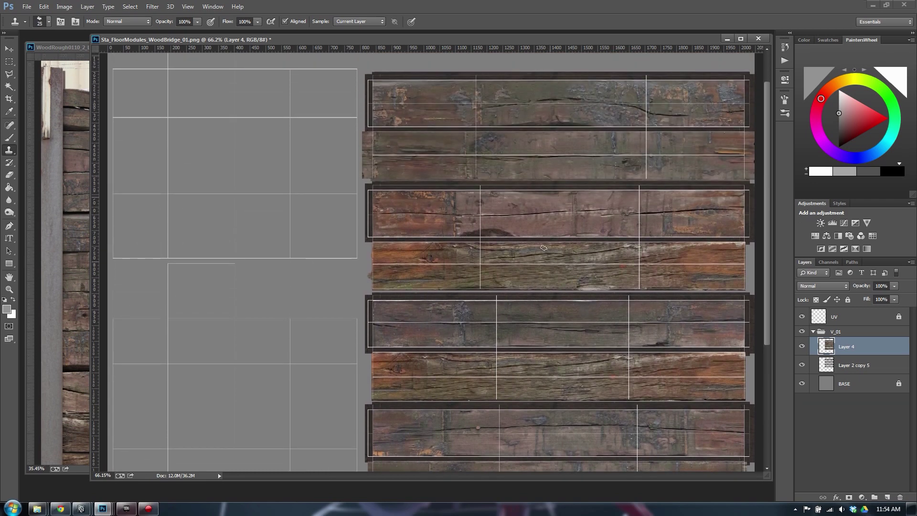
drag(523, 233, 460, 234)
drag(517, 223, 484, 227)
Clone nearby wood over the dark cracks toward the right side of the first and second planks.
scroll(527, 218, up, 1)
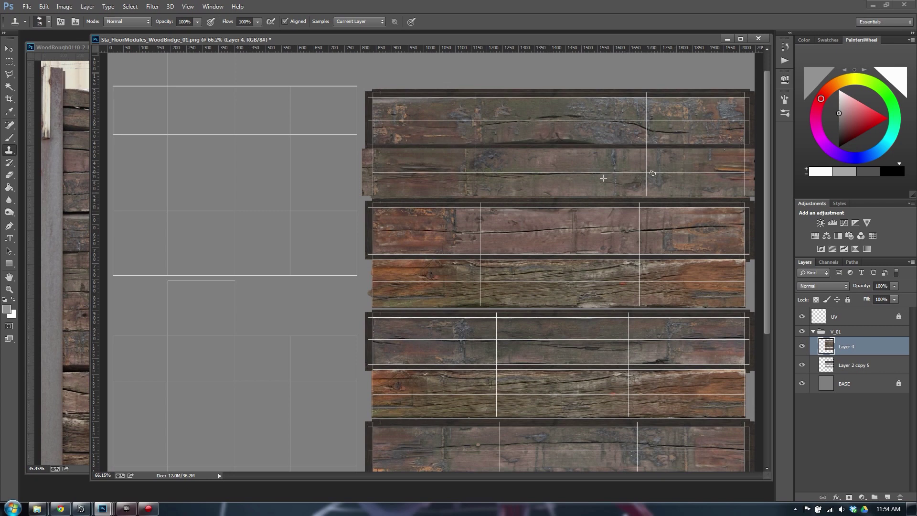
mouse_move(653, 173)
mouse_down()
mouse_move(618, 170)
mouse_move(638, 167)
mouse_up()
alt+click(584, 181)
alt+click(683, 118)
mouse_move(656, 131)
mouse_down()
mouse_move(698, 130)
mouse_move(653, 128)
mouse_up()
Try lowering the saturation of the planks on Layer 4 to -51, and undo the adjustment.
key(ctrl+minus)
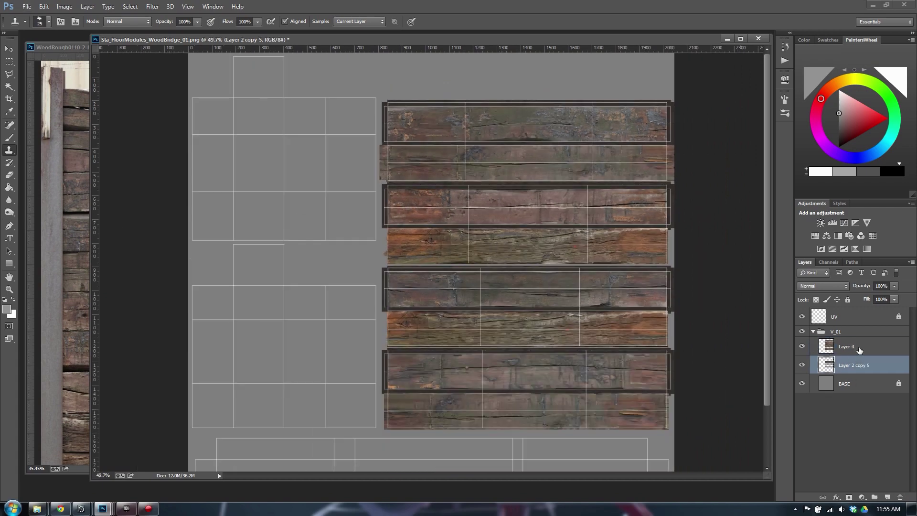
key(ctrl+u)
drag(436, 201, 420, 201)
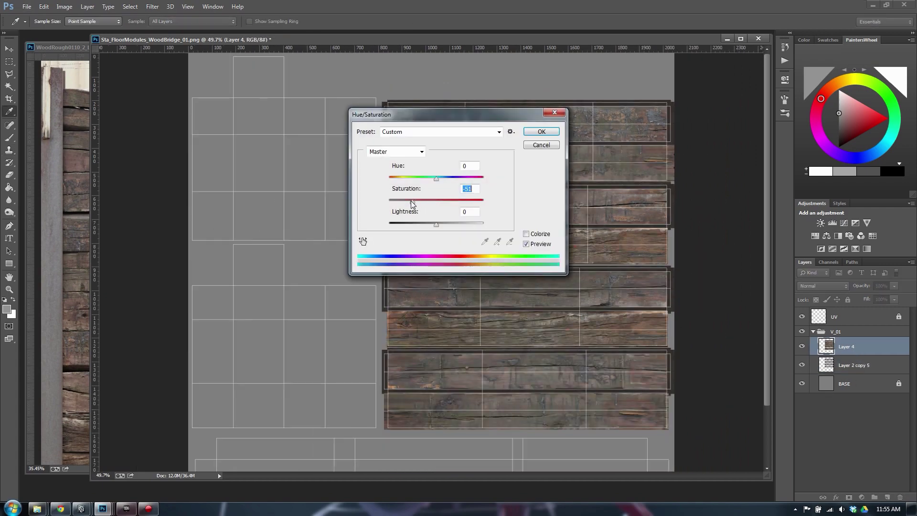
click(541, 131)
key(ctrl+m)
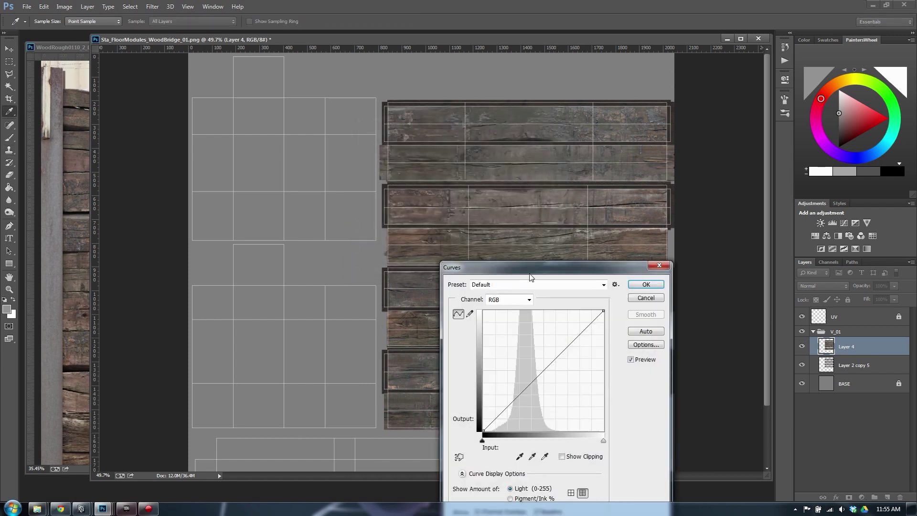
click(652, 289)
key(ctrl+z)
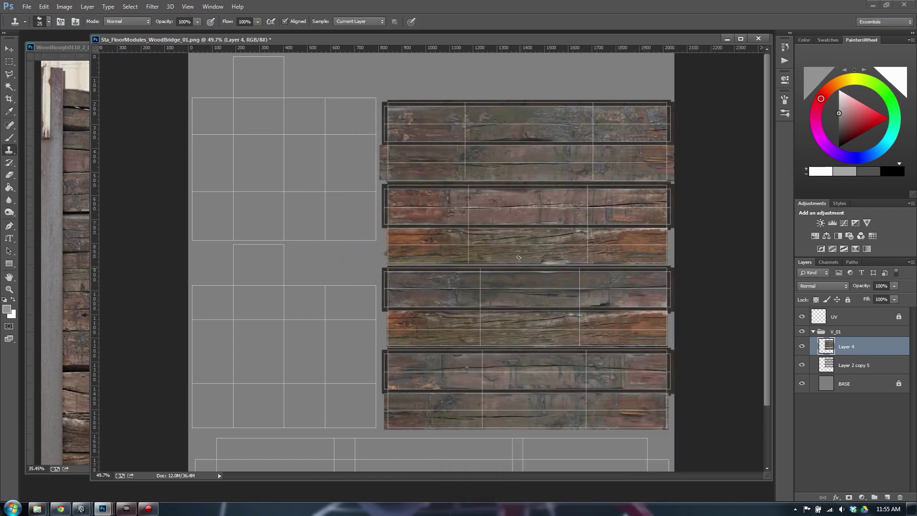
Add a new layer above the plank layers and select the middle section of the second-lowest plank in WoodRough0110_2_L.jpg.
shift+click(856, 367)
click(887, 497)
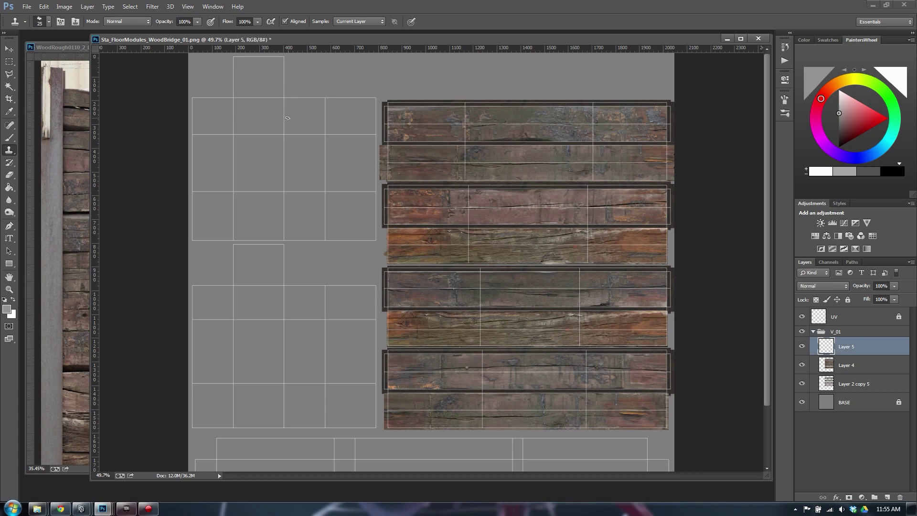
click(58, 48)
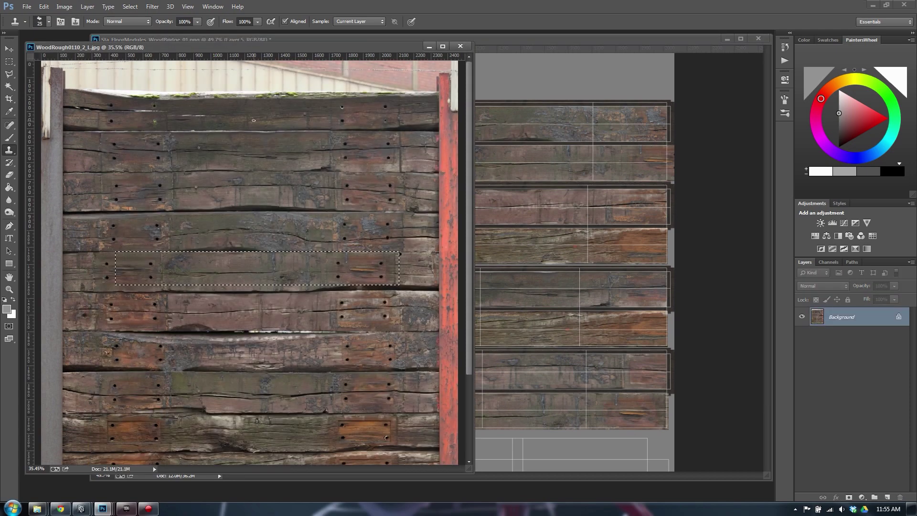
key(m)
key(ctrl+d)
scroll(246, 291, down, 3)
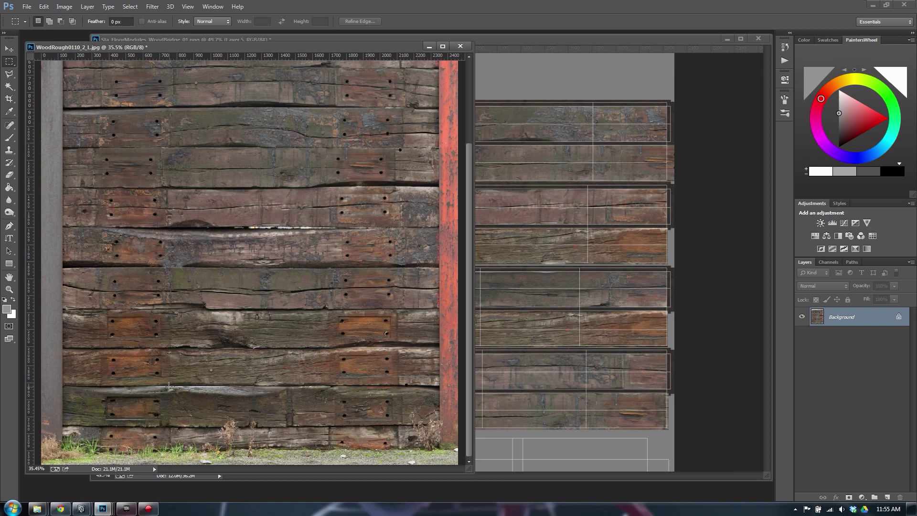
drag(169, 386, 334, 425)
Paste the dark plank section into the bridge texture and place it over the lower part of the upper-left UV grid.
click(585, 209)
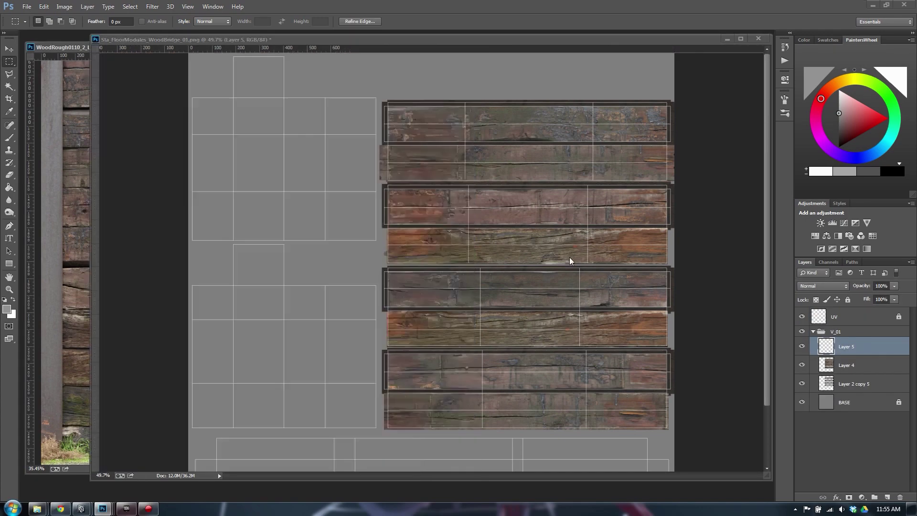
key(ctrl+v)
key(v)
drag(404, 257, 274, 194)
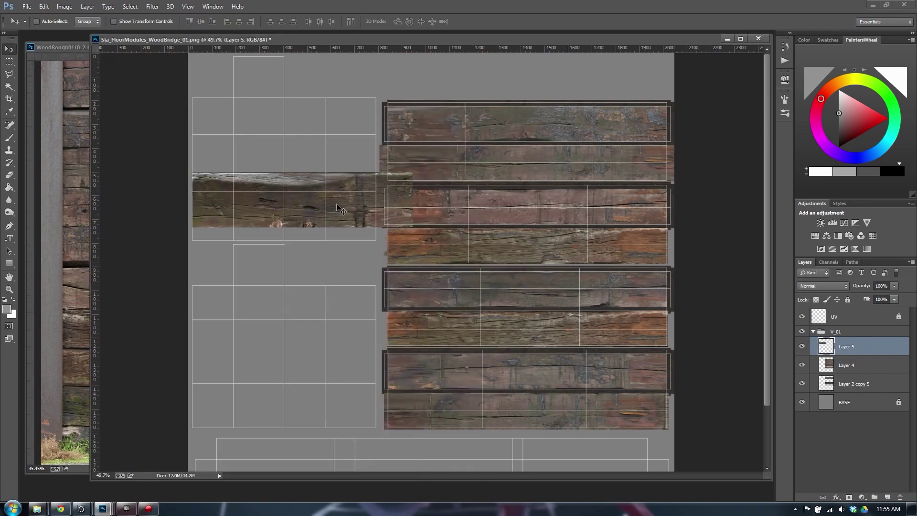
Try rotating the dark plank section on Layer 5 to -90° and placing it upright over the left UV grids.
key(ctrl+t)
drag(419, 228, 330, 83)
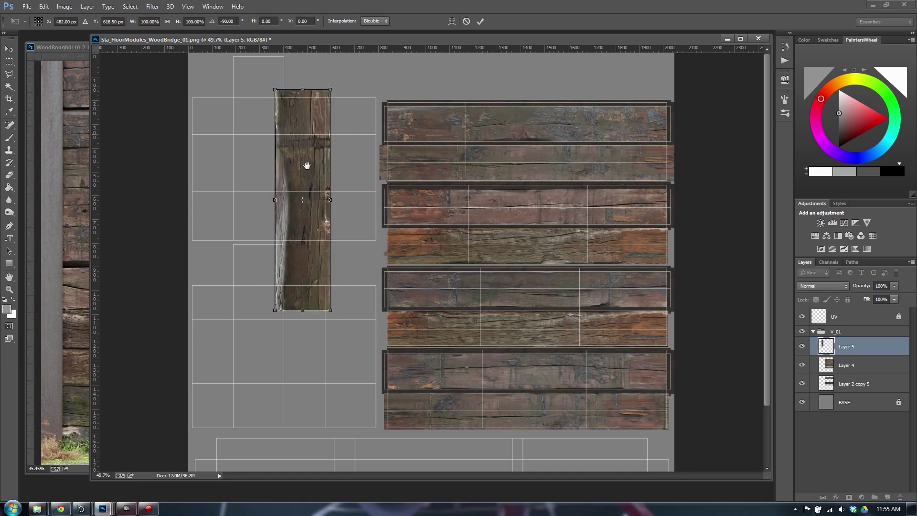
drag(300, 181, 214, 138)
scroll(303, 190, down, 3)
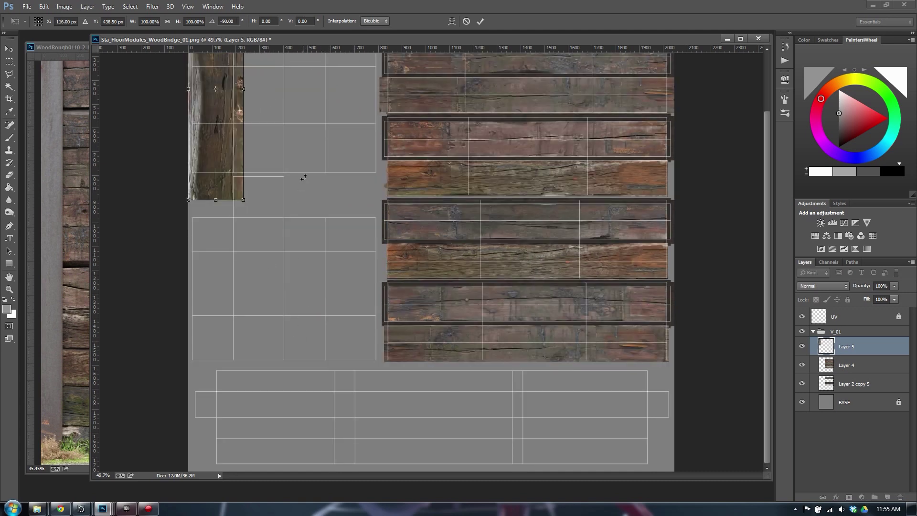
scroll(320, 213, up, 2)
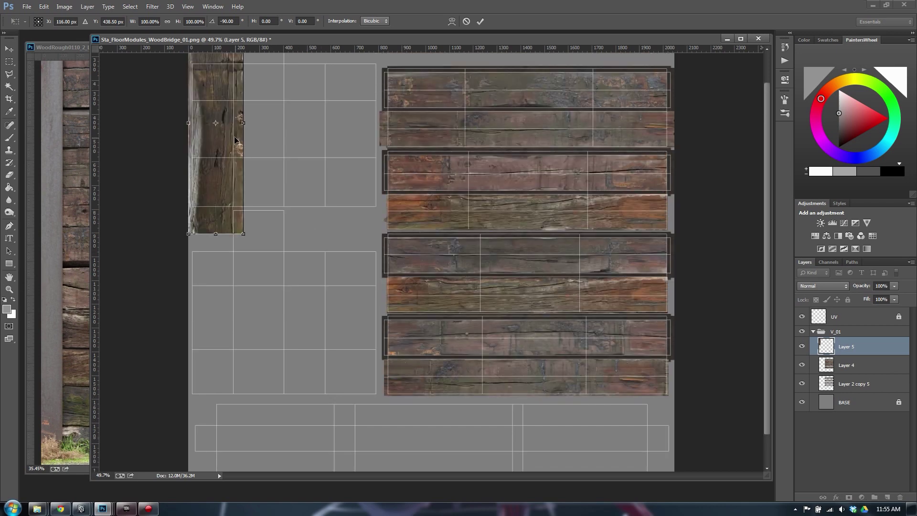
drag(234, 136, 273, 460)
scroll(303, 229, down, 2)
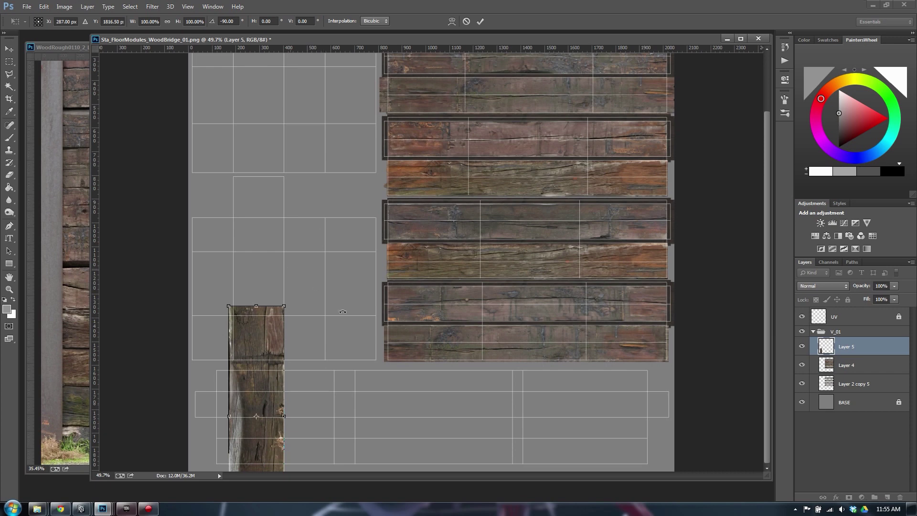
Rotate the dark plank section back to 0° and stretch it to about 2017 x 430 px over the UV strips along the texture's lower edge.
shift+drag(342, 311, 425, 447)
drag(354, 406, 400, 379)
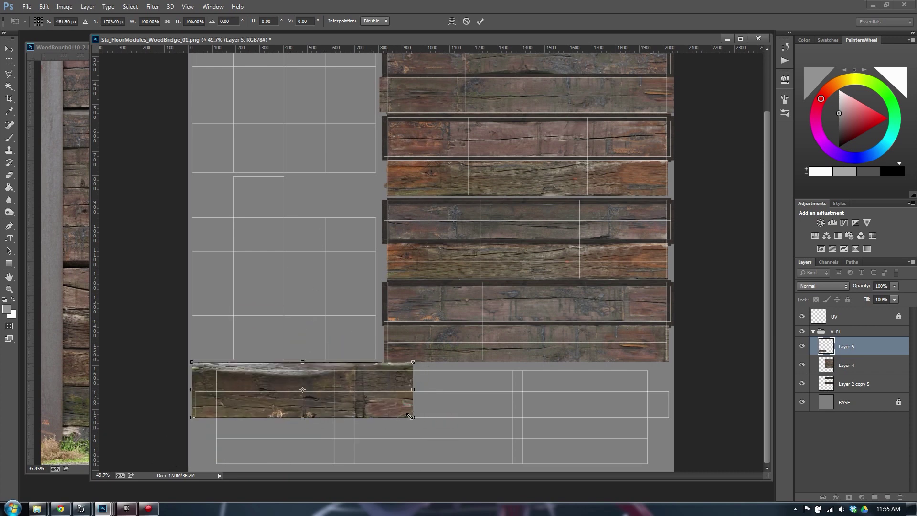
drag(410, 415, 666, 466)
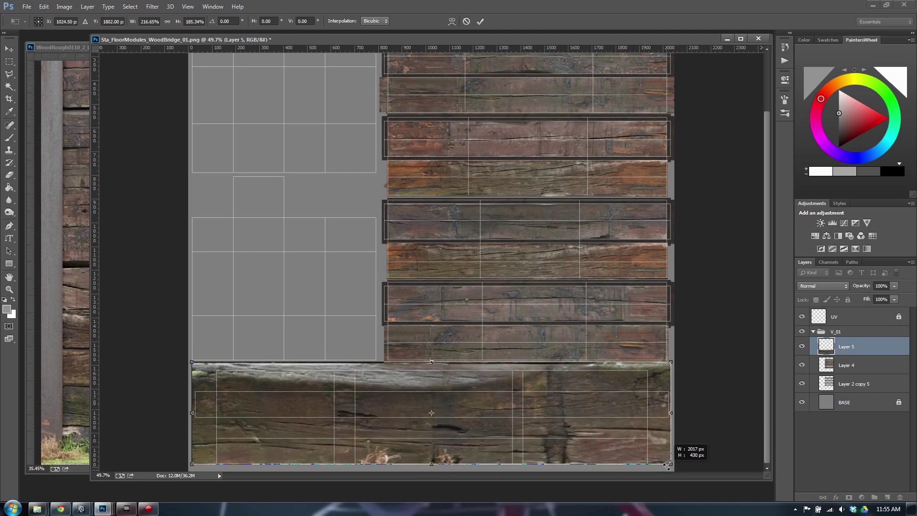
key(Down)
key(Down)
key(Down)
key(Down)
key(Right)
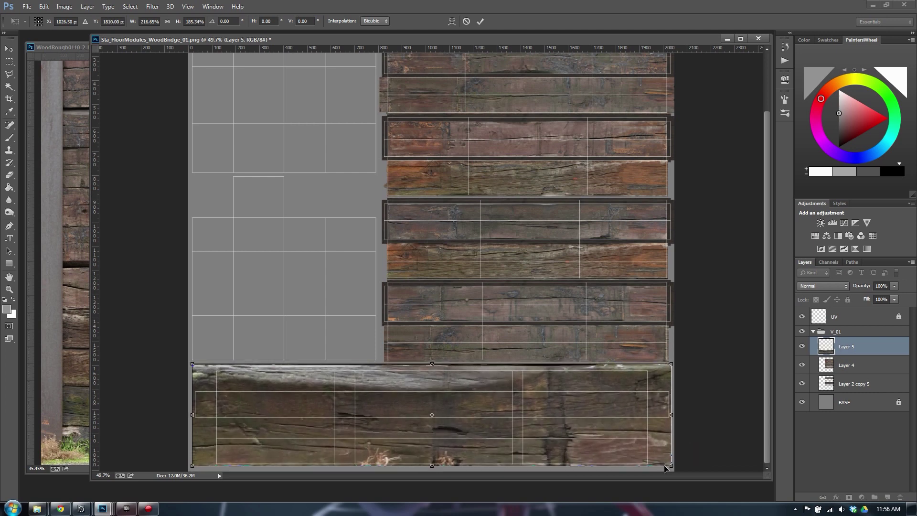
key(Down)
key(Return)
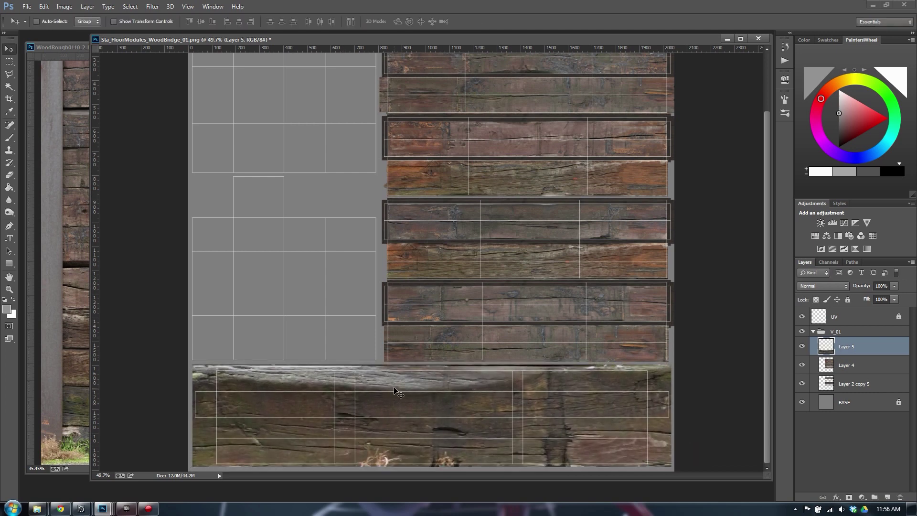
Clone darker wood over the pale weathered area along the upper part of the wide lower plank, using a 100 px Clone Stamp brush.
key(s)
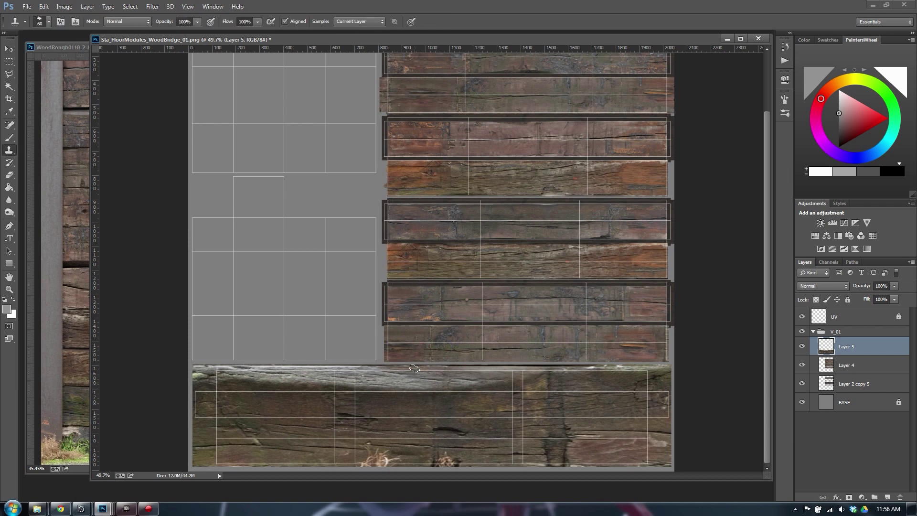
key(bracketright)
key(bracketright)
key(bracketright)
key(bracketright)
mouse_move(573, 402)
mouse_down()
mouse_move(553, 384)
mouse_move(175, 388)
mouse_up()
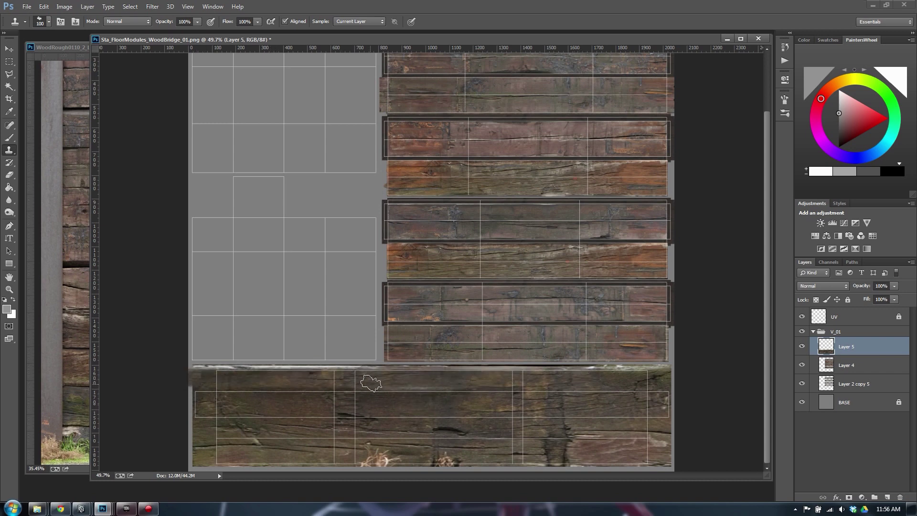
mouse_move(371, 383)
mouse_down()
mouse_move(282, 386)
mouse_move(504, 388)
mouse_up()
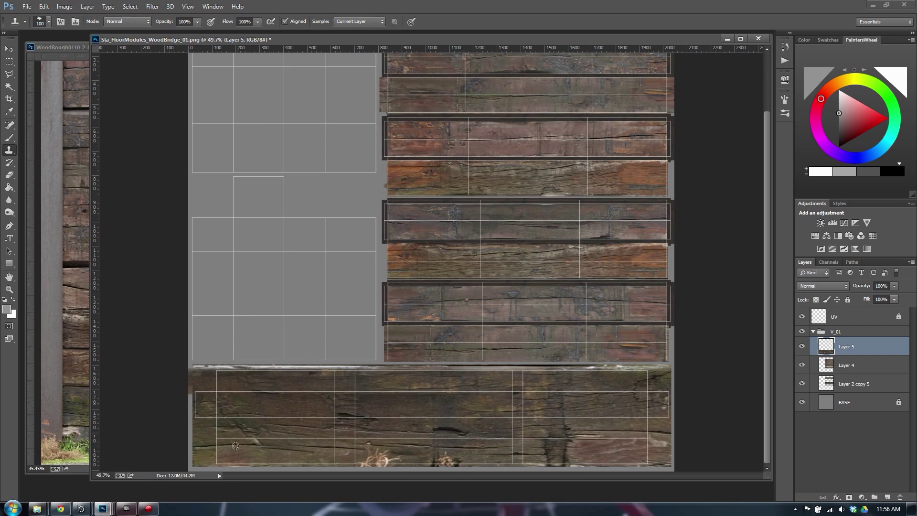
Clone nearby wood over the dry grass tufts and the dark vertical gap along the wide plank's lower edge.
drag(305, 454, 466, 453)
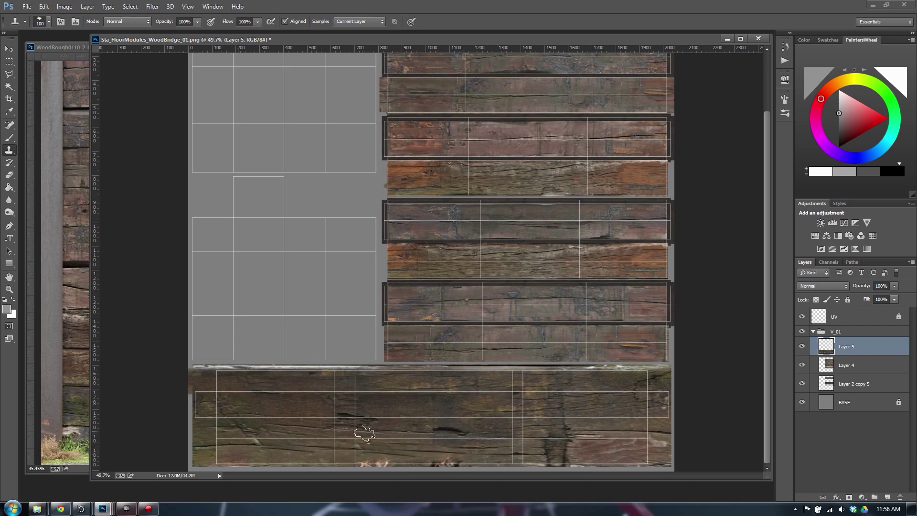
drag(339, 453, 602, 445)
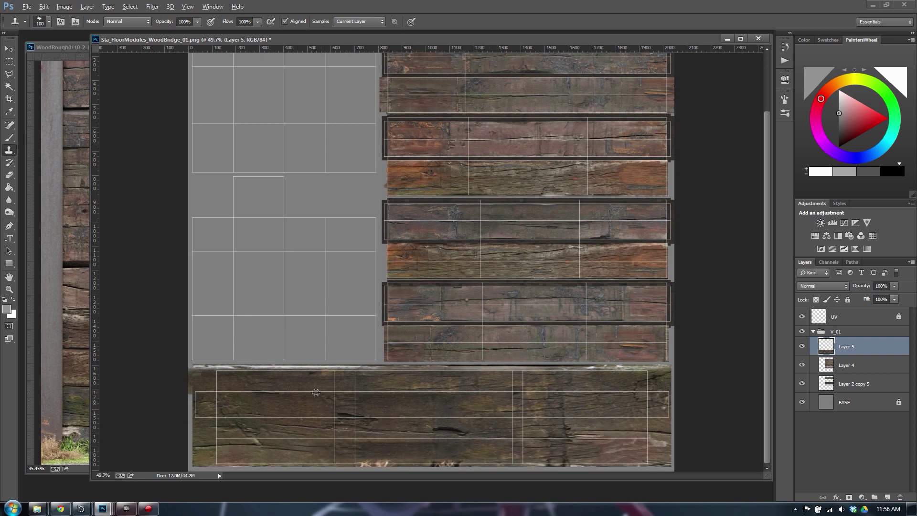
drag(320, 456, 640, 462)
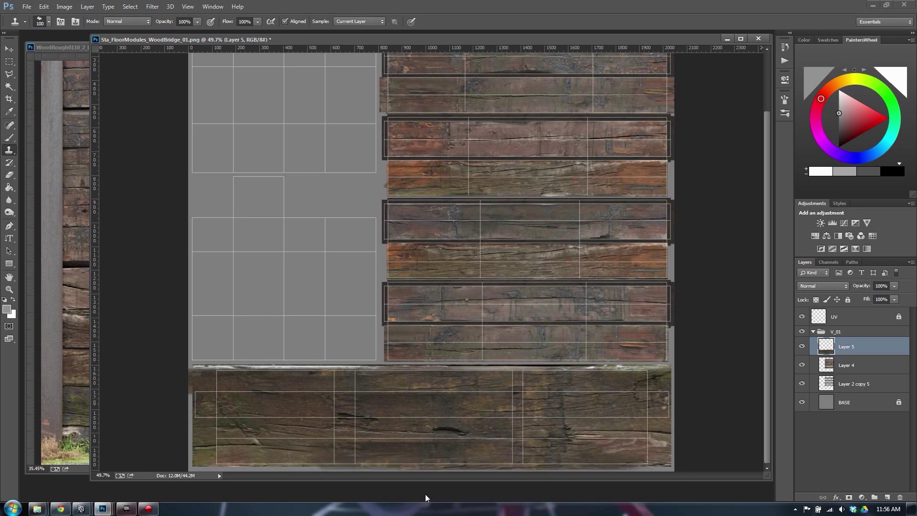
Clone clean wood grain over the dark cracks in the middle and left parts of the wide lower plank.
drag(418, 429, 490, 433)
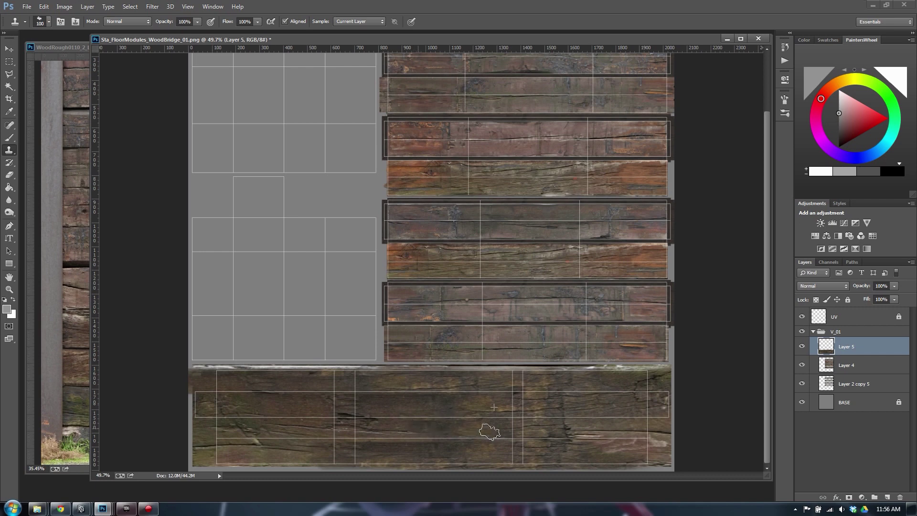
mouse_move(389, 417)
mouse_down()
mouse_move(374, 409)
mouse_move(338, 427)
mouse_up()
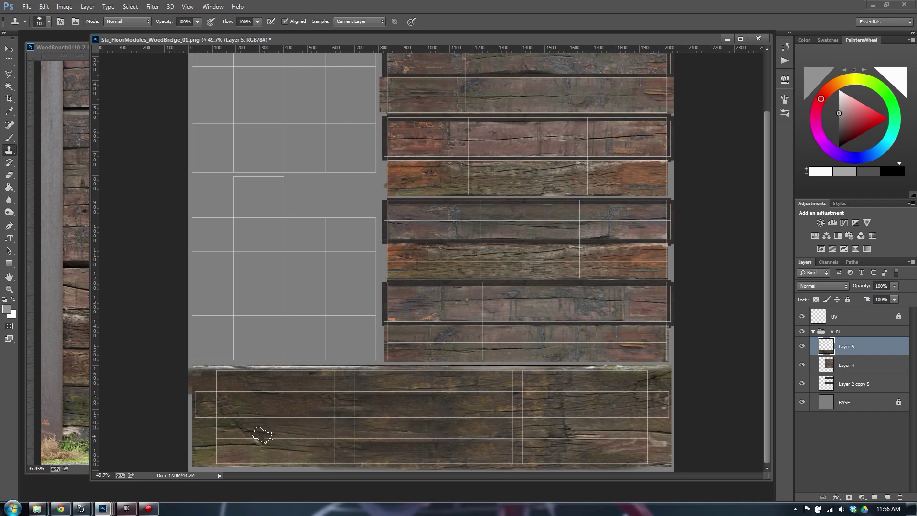
mouse_move(262, 434)
mouse_down()
mouse_move(234, 432)
mouse_move(315, 448)
mouse_up()
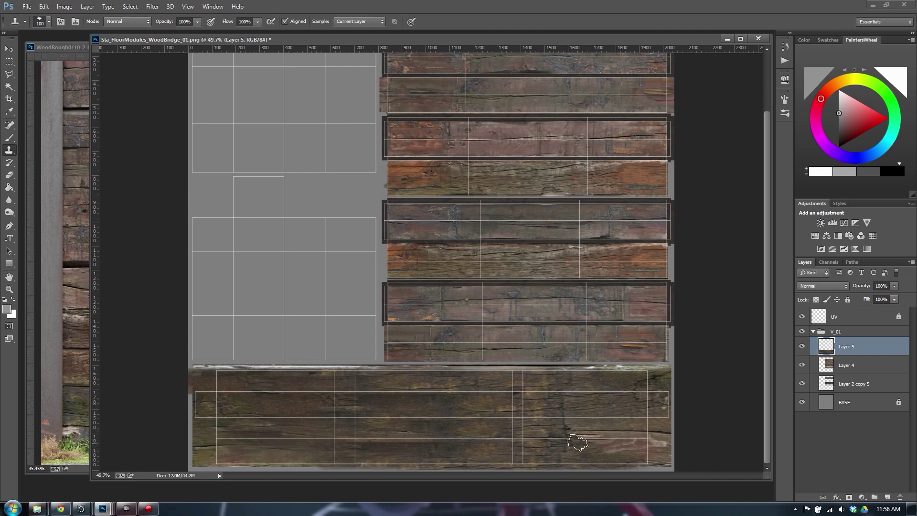
Clone wood from the plank's middle over the reddish patch and dark vertical seams on the right side of the wide lower plank.
mouse_move(610, 446)
mouse_down()
mouse_move(651, 430)
mouse_move(616, 402)
mouse_move(664, 409)
mouse_move(655, 389)
mouse_move(591, 411)
mouse_move(614, 408)
mouse_up()
alt+click(418, 405)
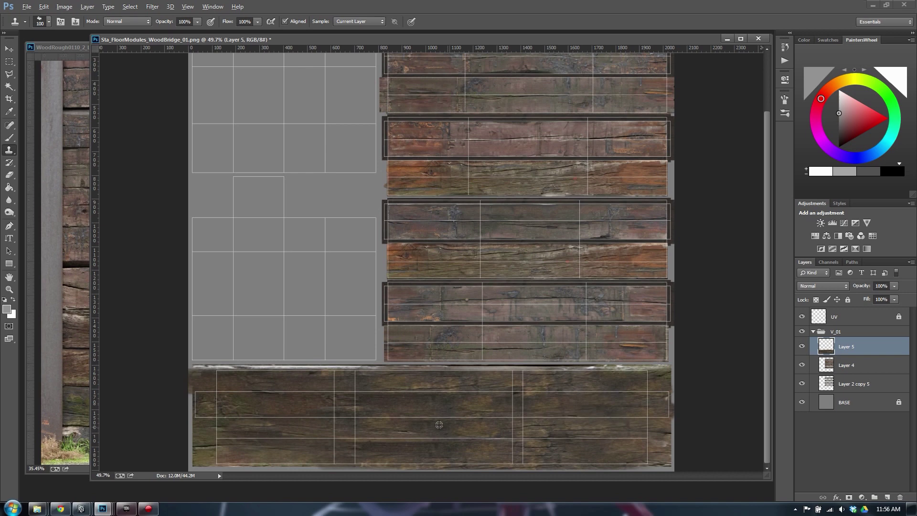
alt+click(447, 399)
drag(499, 397, 489, 397)
drag(584, 420, 548, 425)
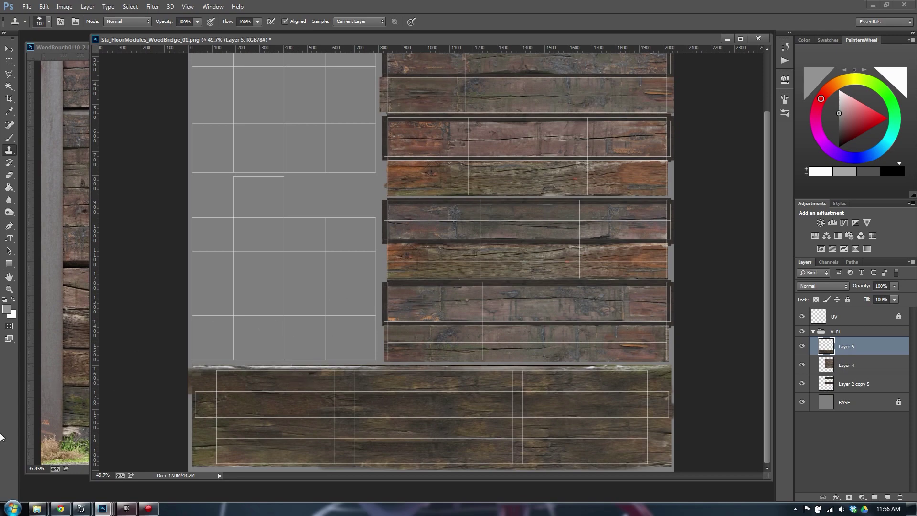
Copy a short section of the second-lowest plank in WoodRough0110_2_L.jpg and paste it into the bridge texture.
click(63, 299)
key(m)
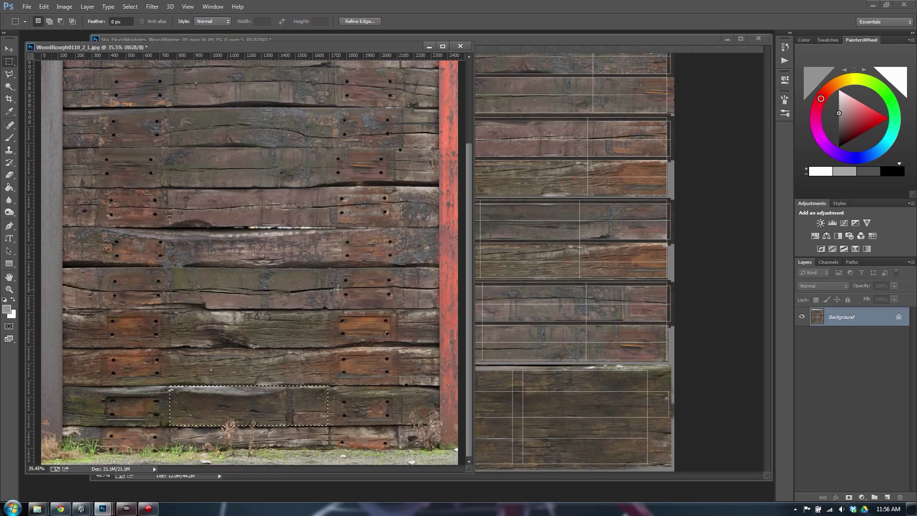
key(ctrl+d)
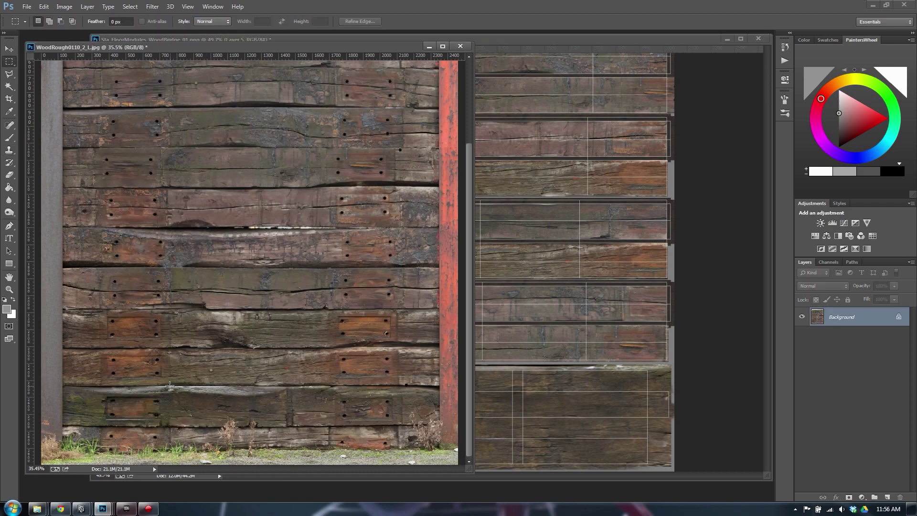
drag(166, 385, 223, 425)
key(ctrl+c)
click(580, 267)
key(v)
key(ctrl+v)
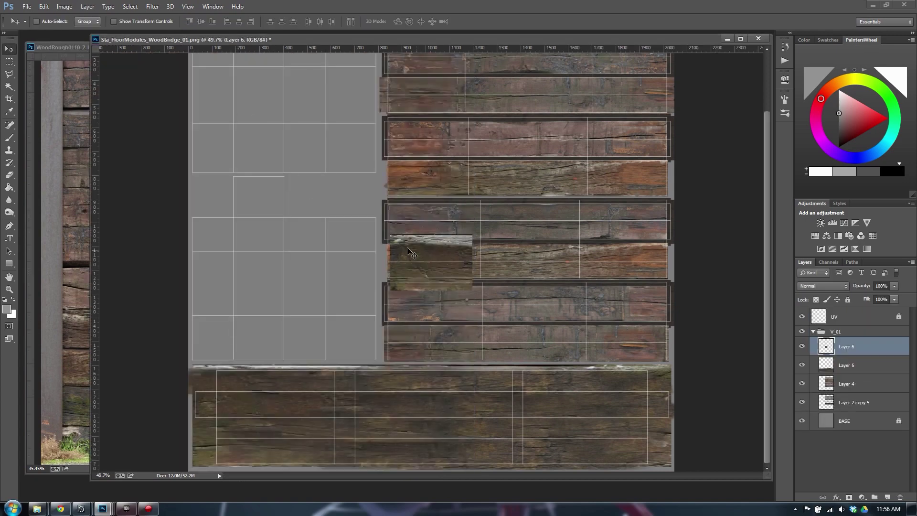
Try to move and transform the short pasted section over the left UV grid, undo the placement and delete its layer.
drag(408, 251, 251, 273)
key(ctrl+t)
drag(349, 277, 252, 228)
drag(257, 282, 243, 187)
key(Escape)
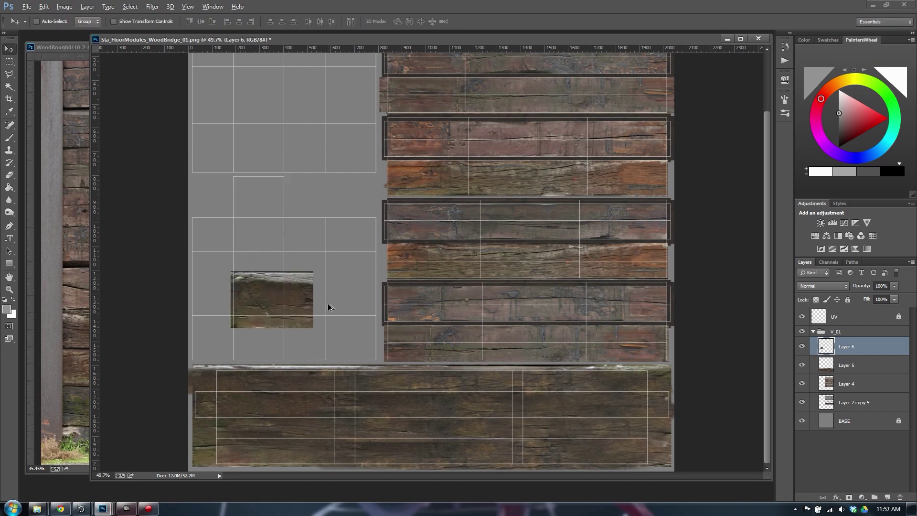
key(ctrl+z)
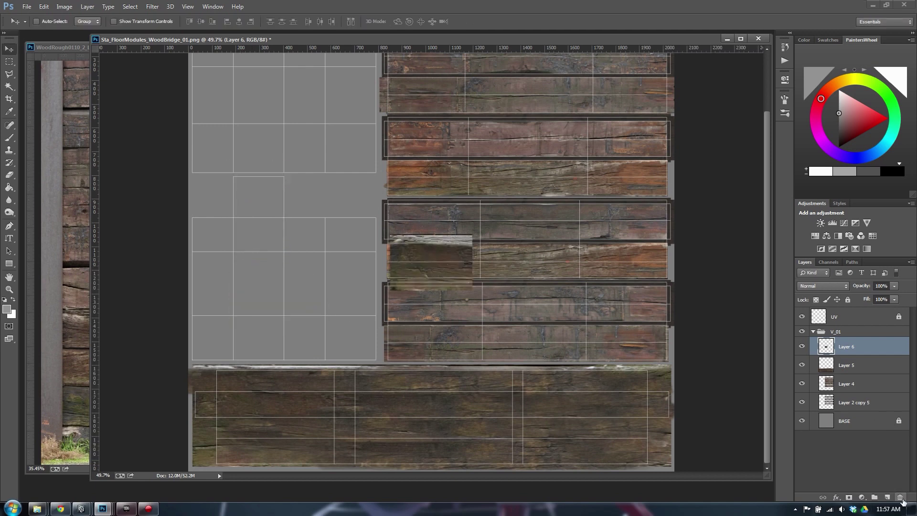
click(900, 497)
key(Return)
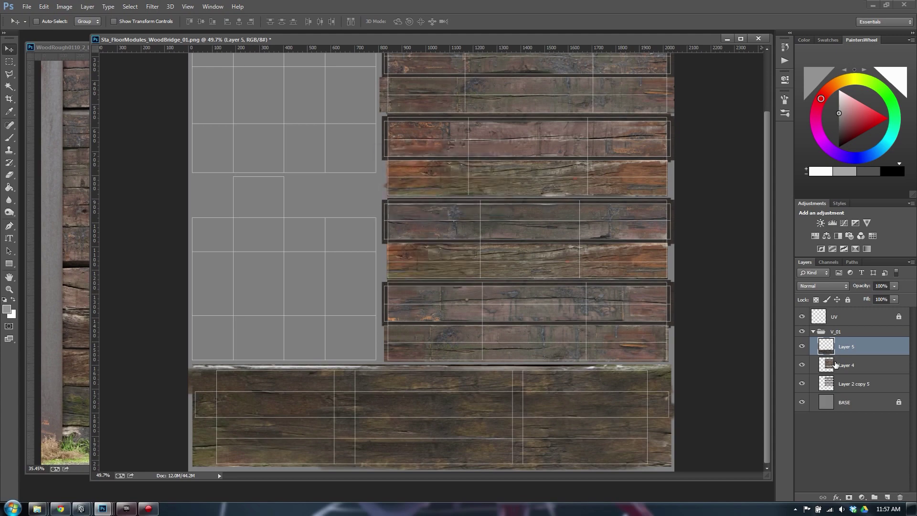
Add a new layer to the bridge texture and select the right-hand section of the second-lowest plank, including its bolt plate, in WoodRough0110_2_L.jpg.
click(888, 497)
click(68, 250)
key(m)
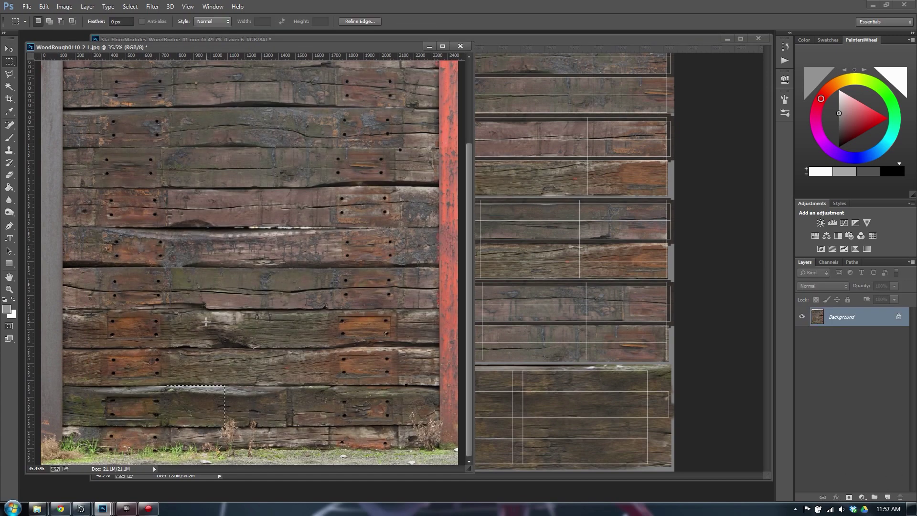
click(206, 322)
scroll(225, 220, up, 3)
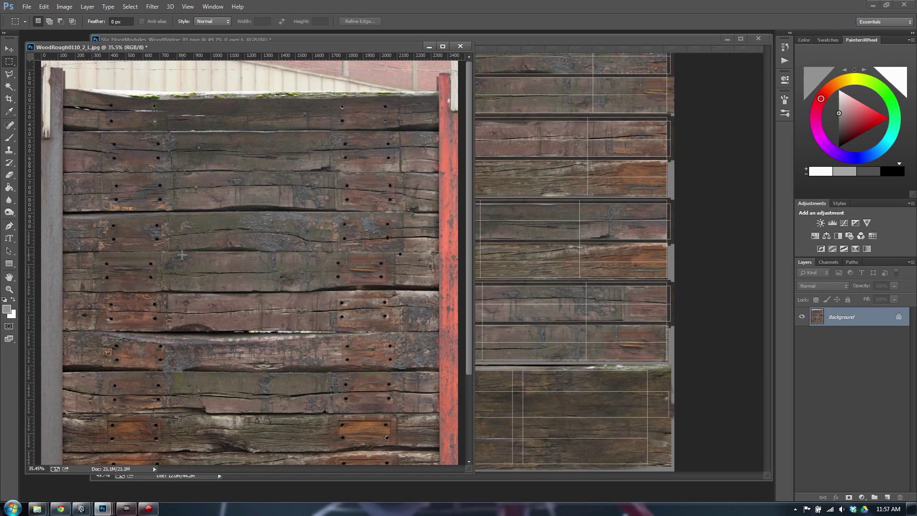
scroll(180, 272, down, 3)
scroll(187, 316, up, 1)
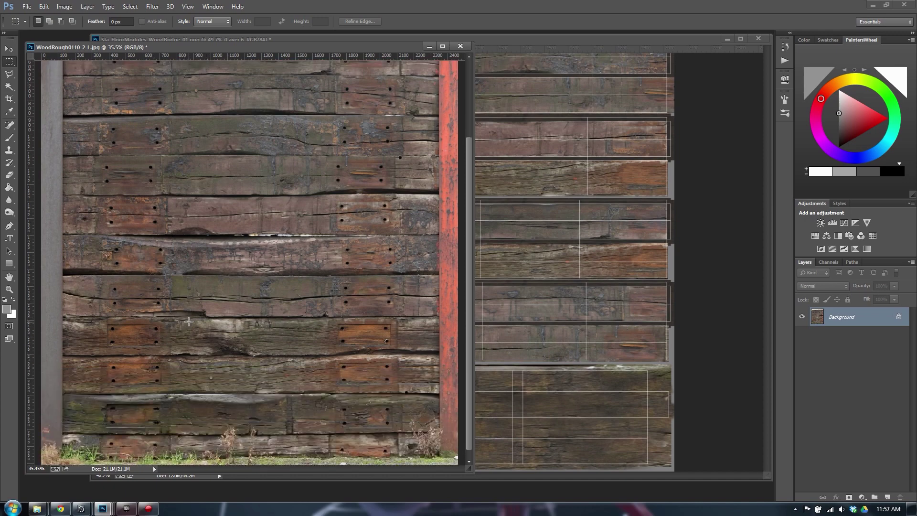
scroll(200, 338, down, 1)
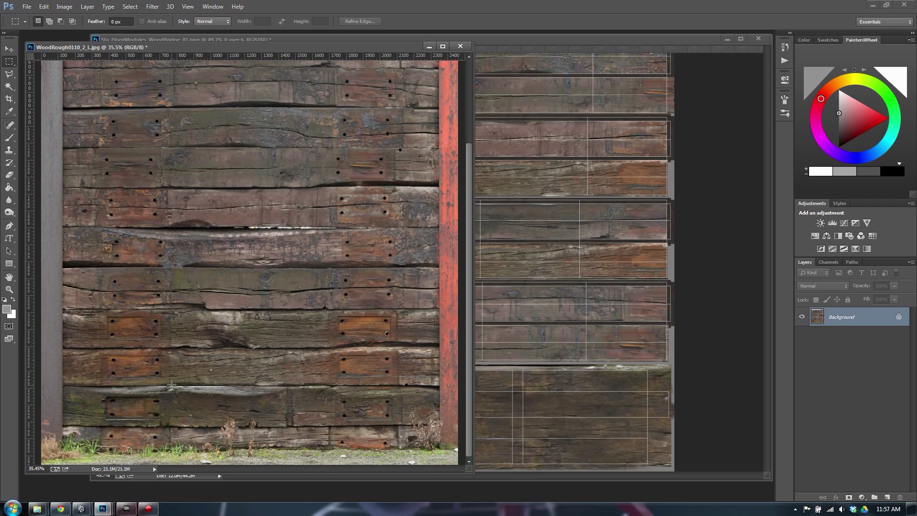
drag(171, 384, 437, 423)
click(319, 392)
Paste the bolted plank section into the bridge texture, rotate it -90° and scale it to about 195% over the left columns of the UV grids.
key(ctrl+c)
click(552, 293)
key(ctrl+v)
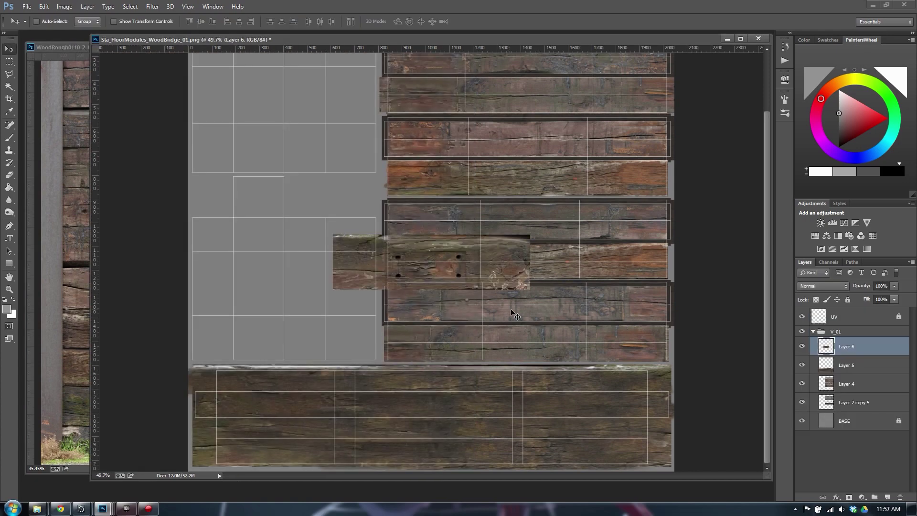
drag(453, 282, 343, 159)
key(ctrl+t)
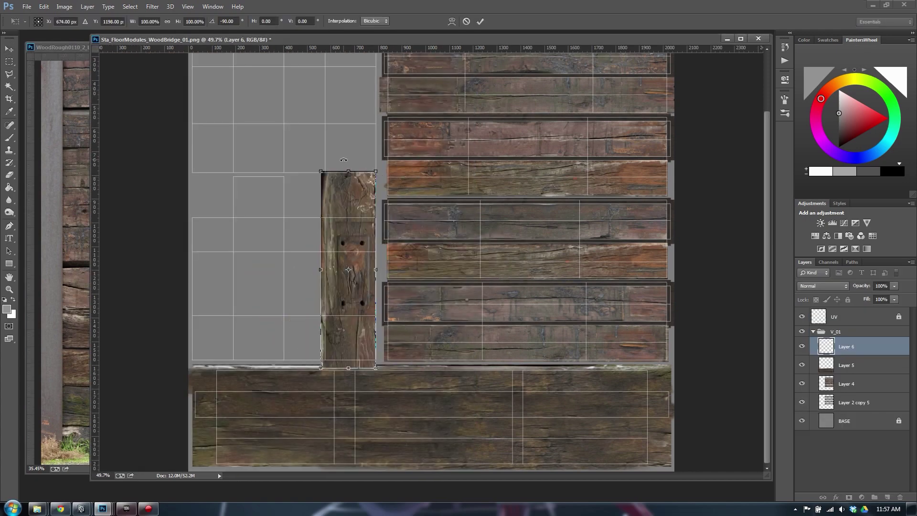
drag(356, 195, 316, 54)
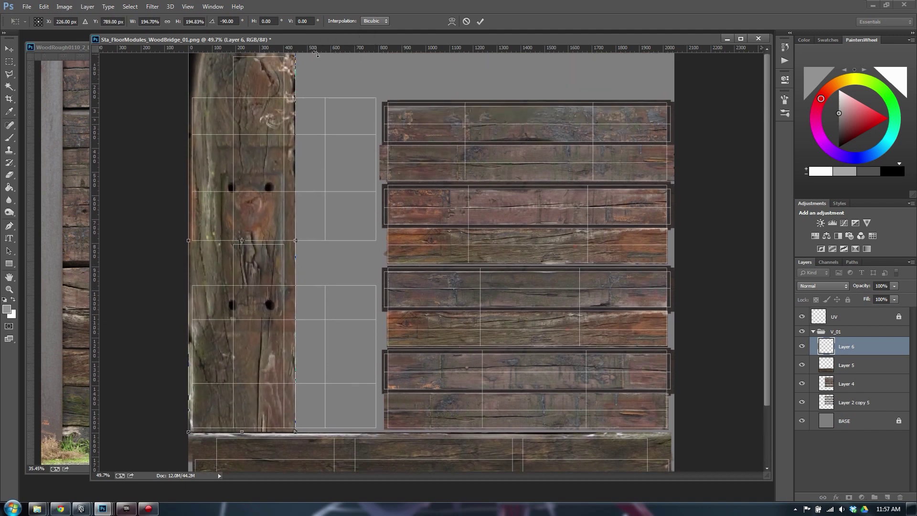
key(Return)
Copy the section of the fourth plank from the bottom between its centre and the right bolt plate in WoodRough0110_2_L.jpg.
click(54, 333)
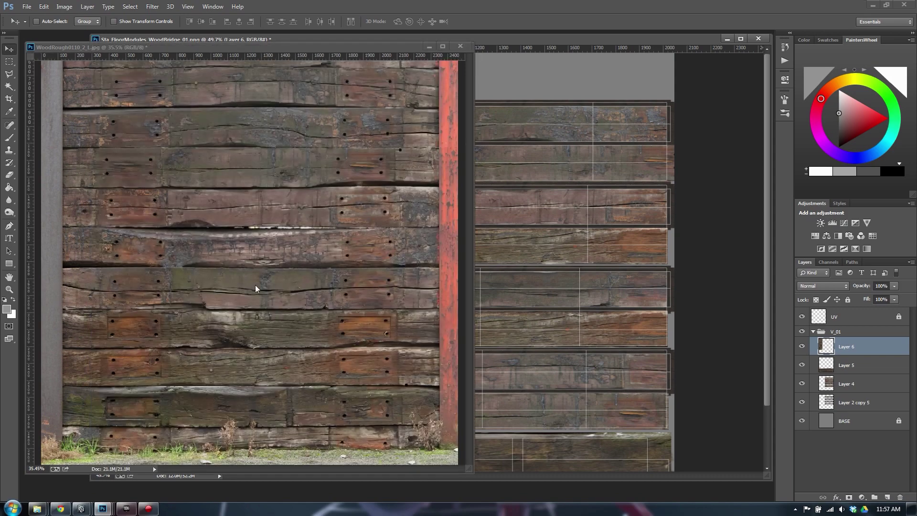
key(m)
drag(249, 312, 329, 348)
key(ctrl+c)
Paste the copied plank section into the bridge texture at -90° and scale it to about 338% by 262% over the left UV grids' right-hand columns.
click(552, 234)
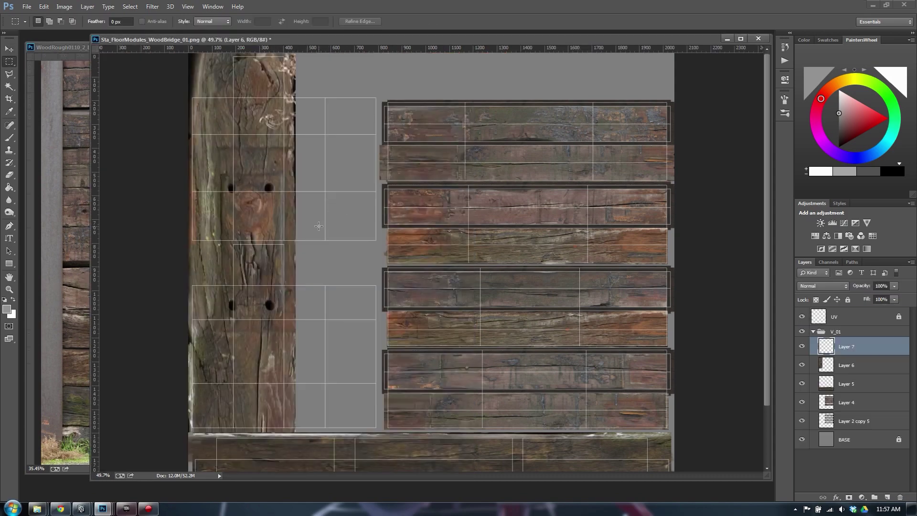
key(ctrl+v)
key(ctrl+t)
shift+drag(519, 210, 377, 174)
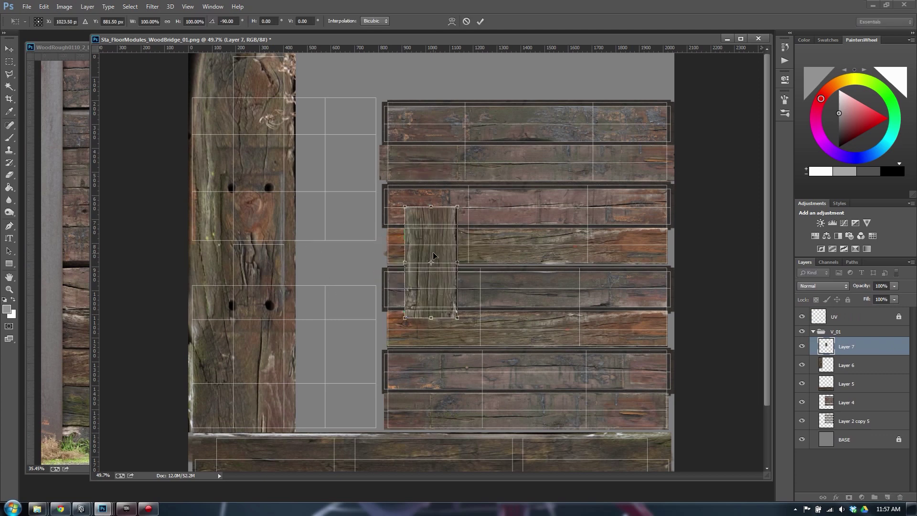
drag(428, 237, 304, 352)
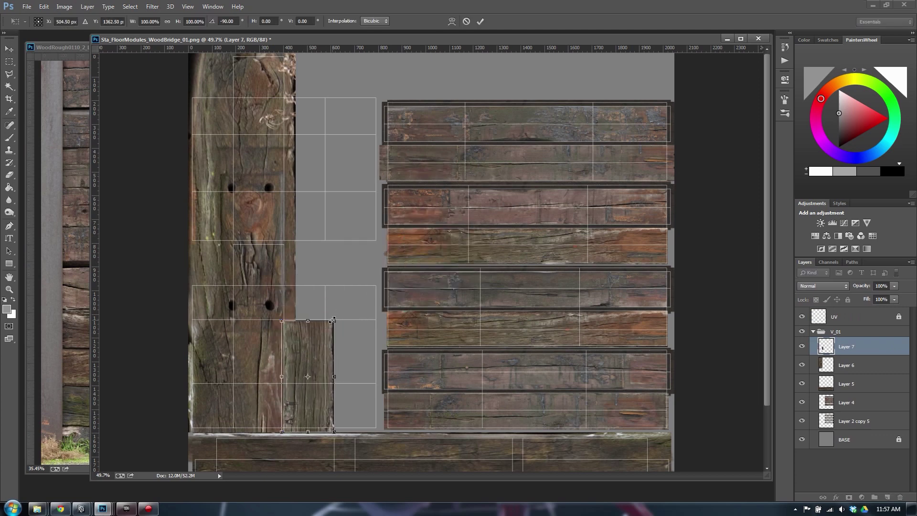
drag(334, 321, 379, 56)
drag(282, 57, 242, 58)
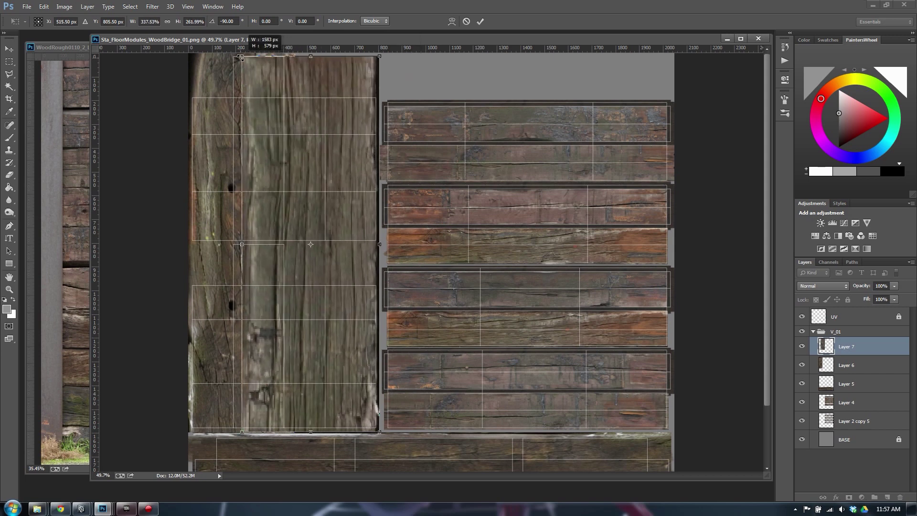
key(Return)
Erase the inner edge of the new vertical plank to blend it into the bolted one, and merge Layer 7 with Layer 6.
key(e)
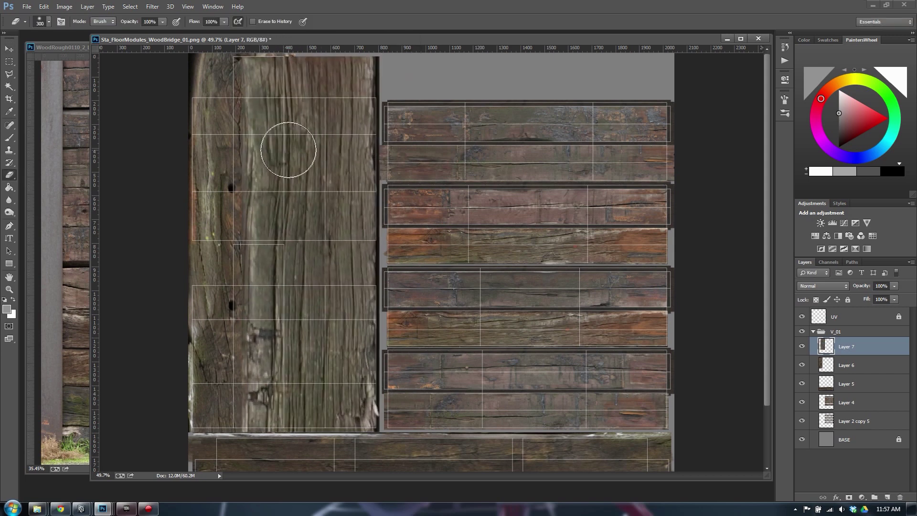
mouse_move(244, 85)
mouse_down()
mouse_move(255, 120)
mouse_move(253, 387)
mouse_up()
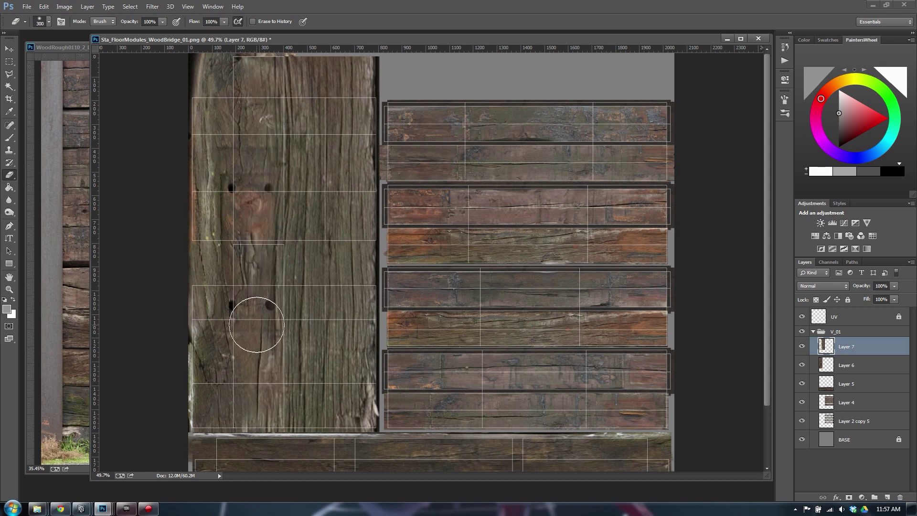
shift+click(850, 366)
key(ctrl+e)
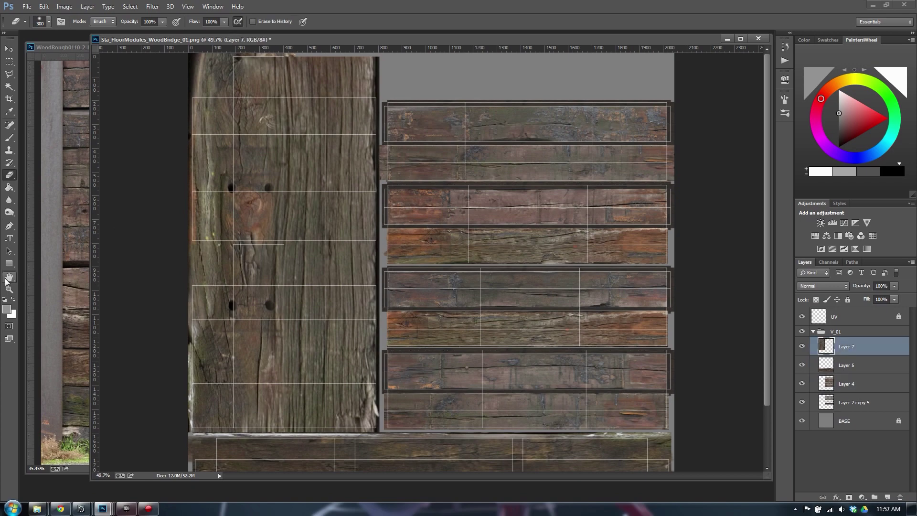
Try to paste and transform another plank piece over the left UV grids, and delete its layer.
click(53, 263)
key(m)
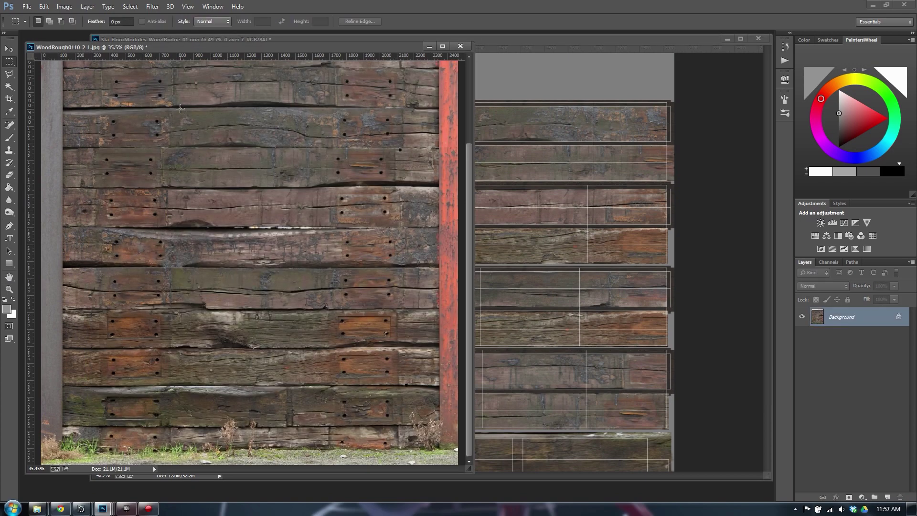
click(538, 154)
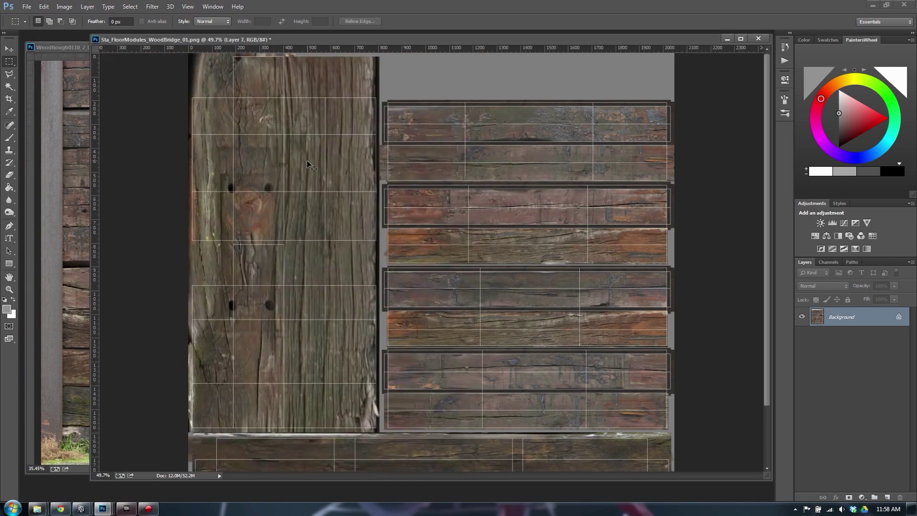
key(ctrl+v)
key(ctrl+t)
drag(511, 237, 533, 173)
shift+drag(558, 235, 433, 127)
drag(443, 217, 217, 291)
drag(256, 245, 296, 57)
key(Return)
click(897, 495)
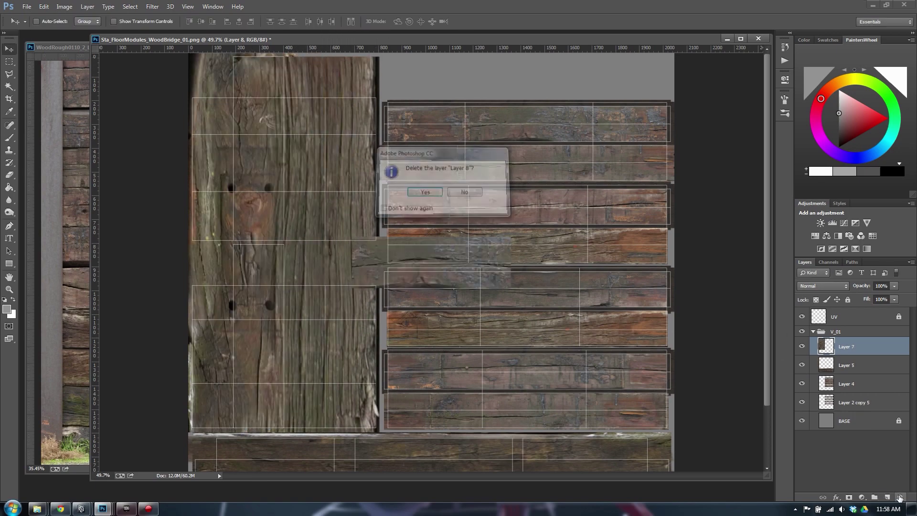
key(Return)
Open WoodRough0061_L.jpg from the Textures_CgTextures folder in Windows Explorer as a separate document.
mouse_move(36, 509)
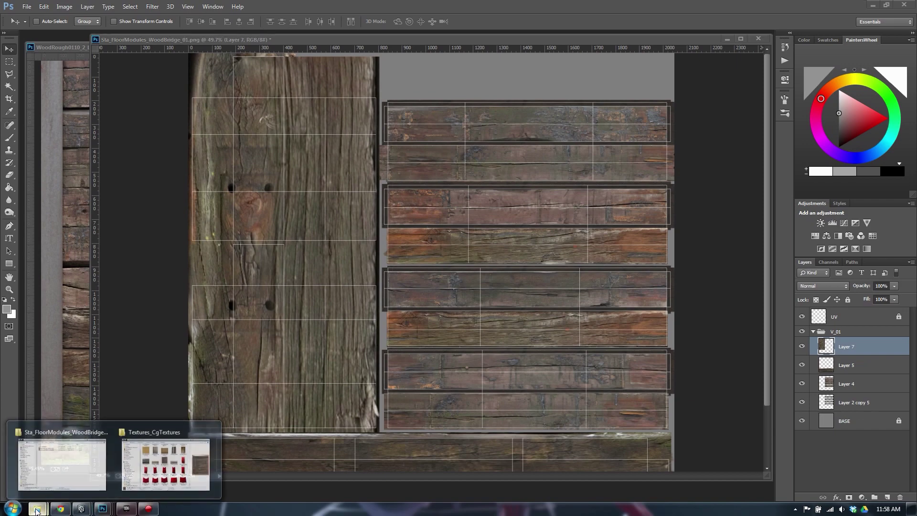
click(167, 459)
click(524, 300)
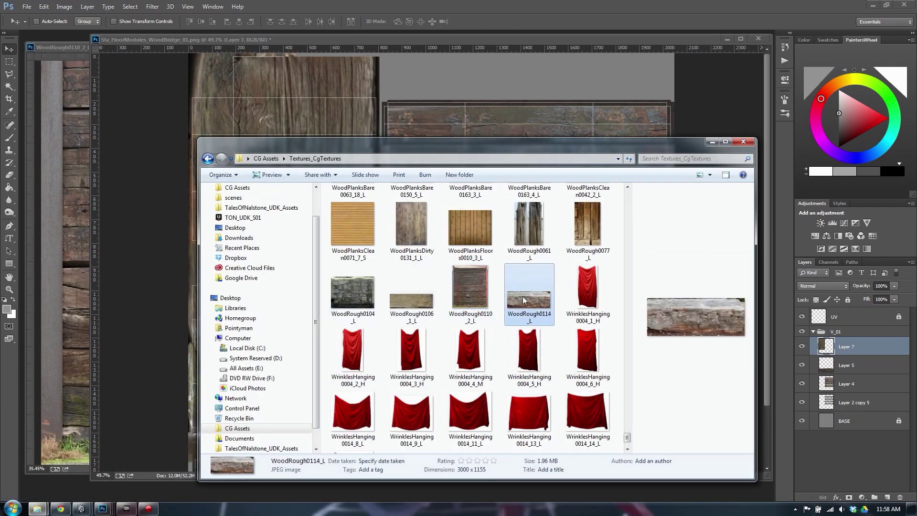
drag(519, 237, 66, 34)
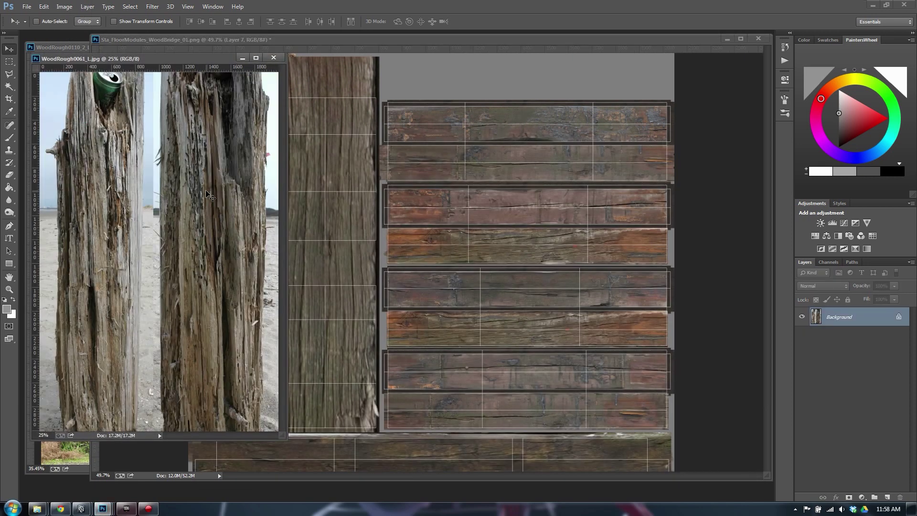
key(m)
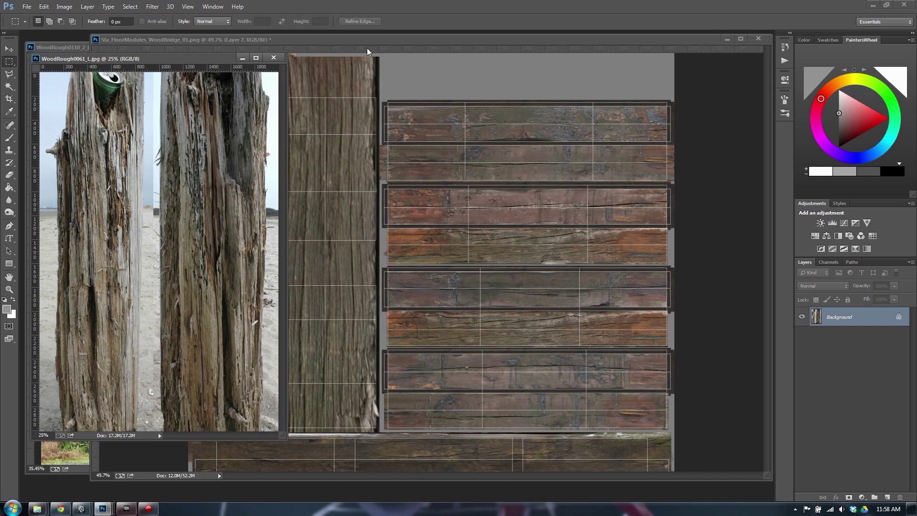
Open WoodRough0077_L.jpg from the Textures_CgTextures folder in Windows Explorer as a separate document.
mouse_move(37, 508)
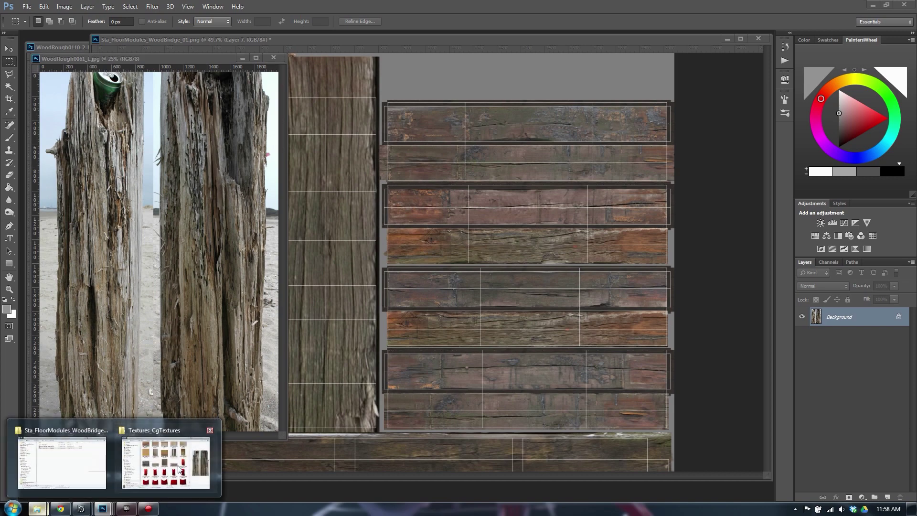
click(167, 461)
click(583, 252)
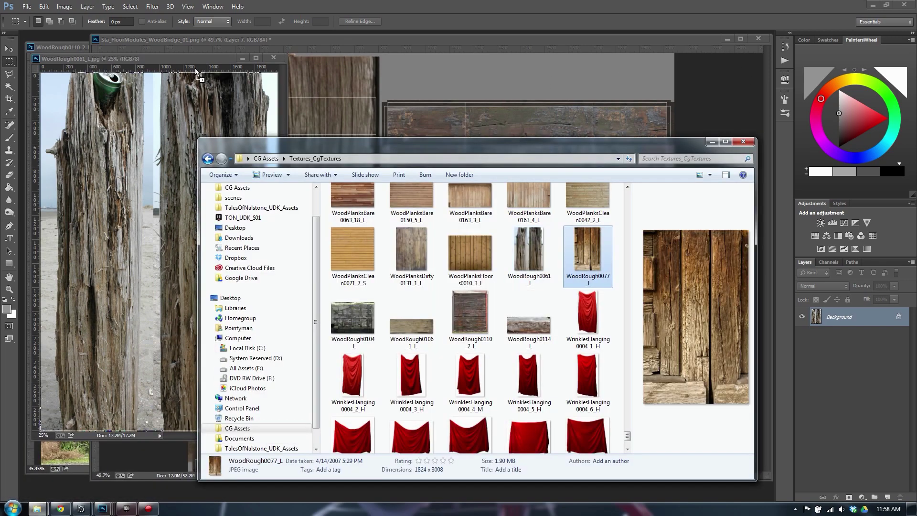
drag(69, 34, 69, 34)
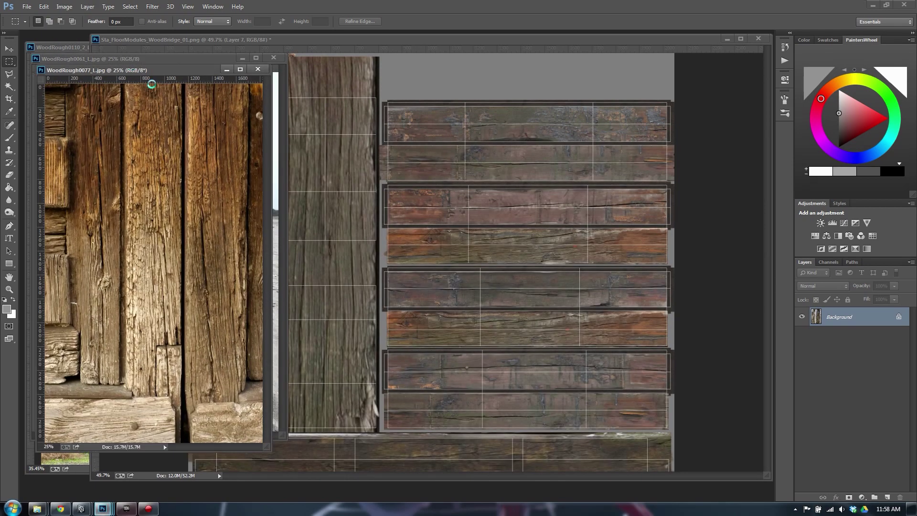
drag(160, 70, 161, 78)
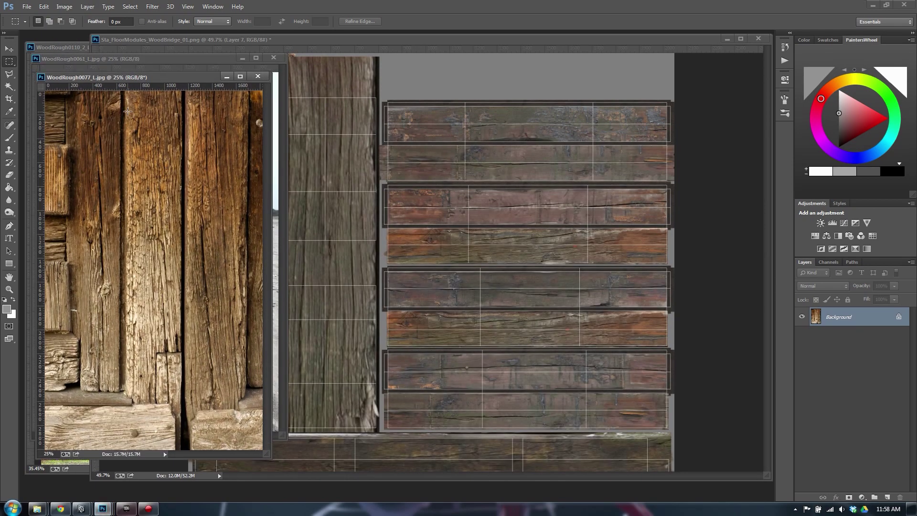
Paste two adjoining planks from WoodRough0077_L.jpg into the bridge texture, turn them upside down and scale them to about 805 × 808 px over the lower-left UV grid.
mouse_move(75, 99)
mouse_down()
mouse_move(144, 215)
mouse_move(178, 326)
mouse_up()
click(323, 180)
key(ctrl+t)
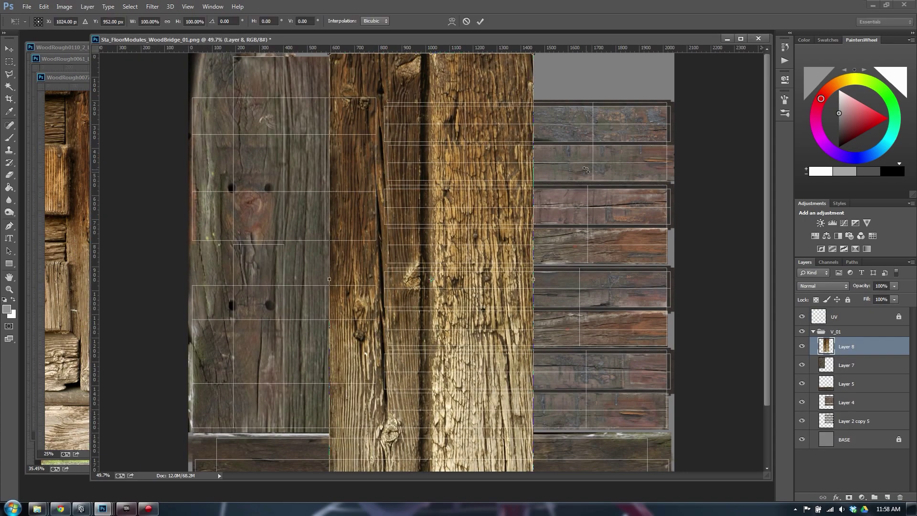
drag(546, 67, 329, 444)
drag(385, 311, 261, 313)
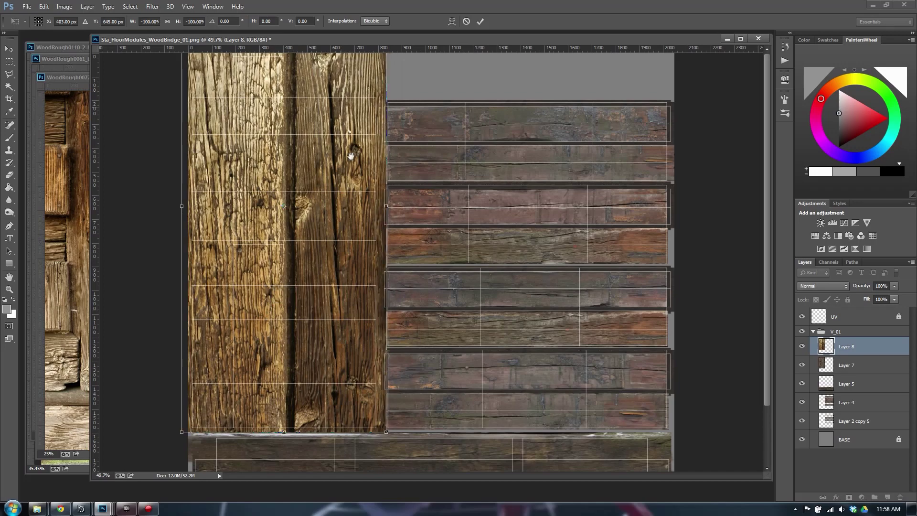
alt+shift+drag(385, 431, 333, 328)
drag(308, 203, 268, 306)
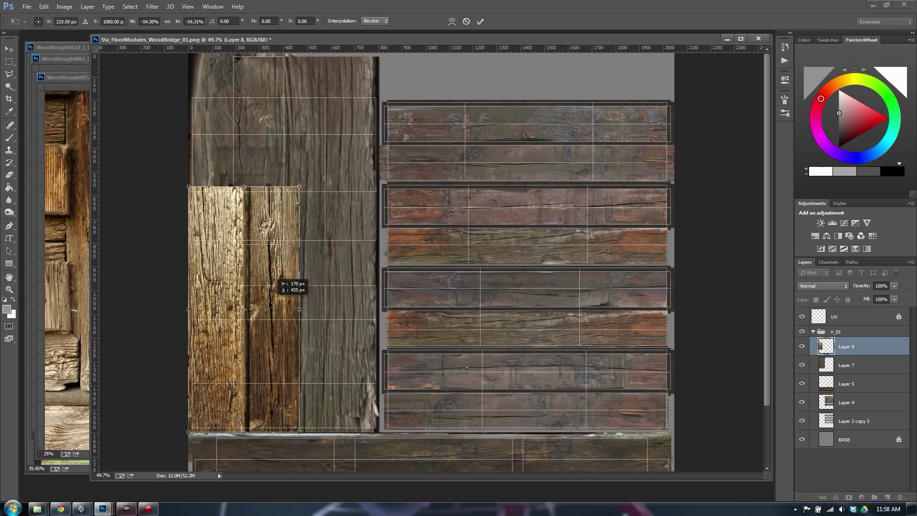
drag(296, 188, 374, 243)
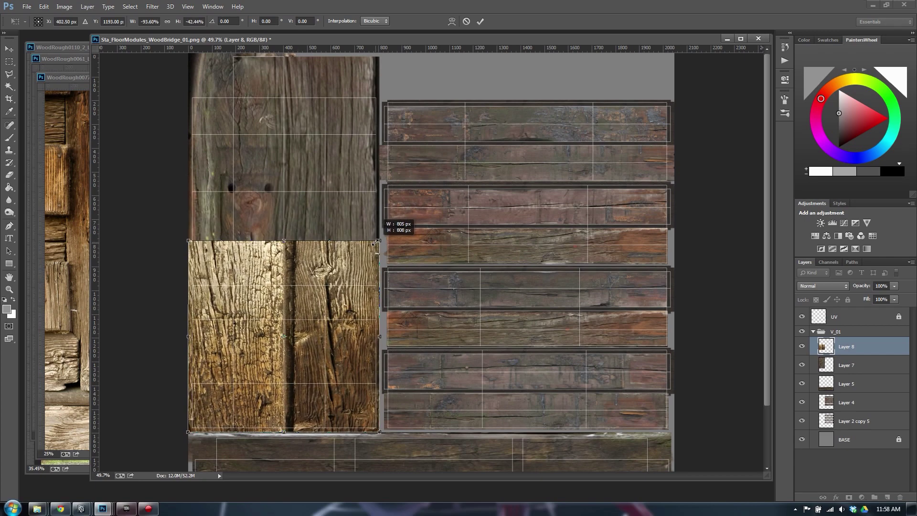
key(Return)
Clone wood grain over the dark vertical gap between the two pasted planks with the Clone Stamp tool.
key(b)
scroll(315, 334, down, 1)
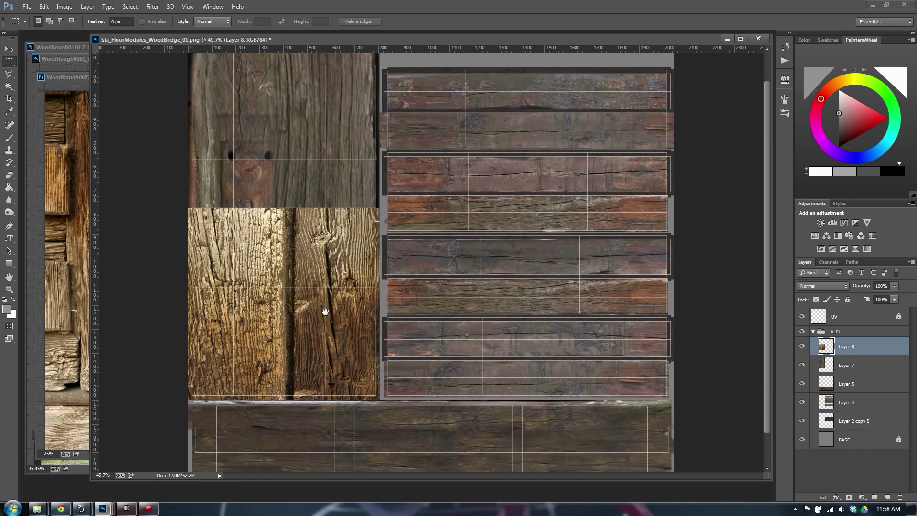
key(s)
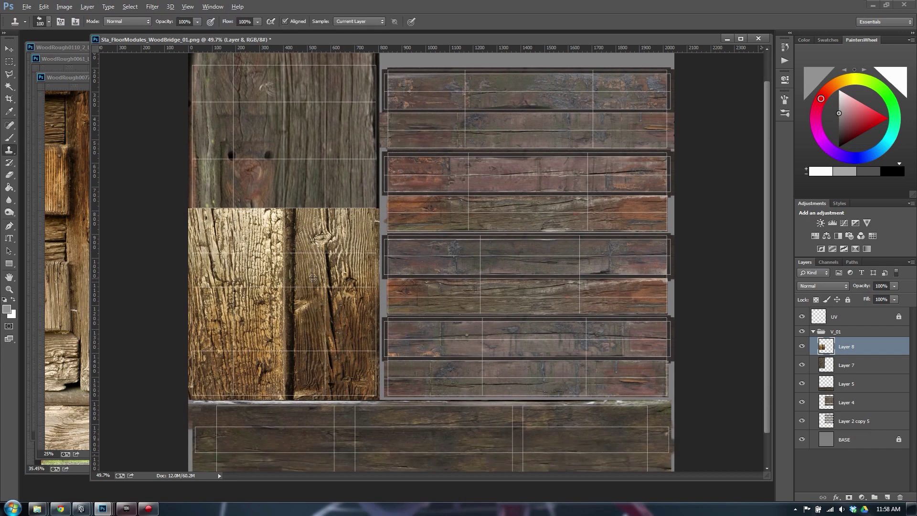
alt+click(351, 266)
drag(287, 214, 288, 340)
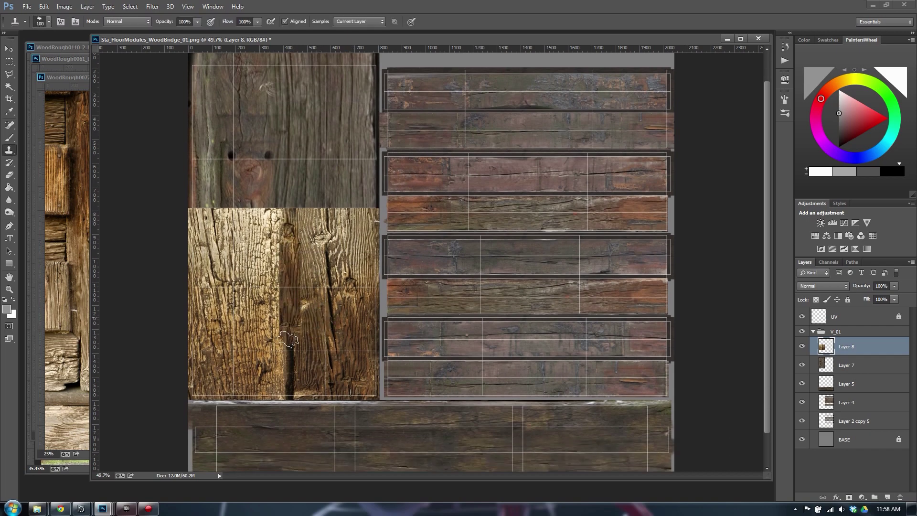
alt+click(261, 240)
drag(285, 213, 288, 384)
alt+click(227, 267)
drag(286, 348, 284, 397)
alt+click(215, 338)
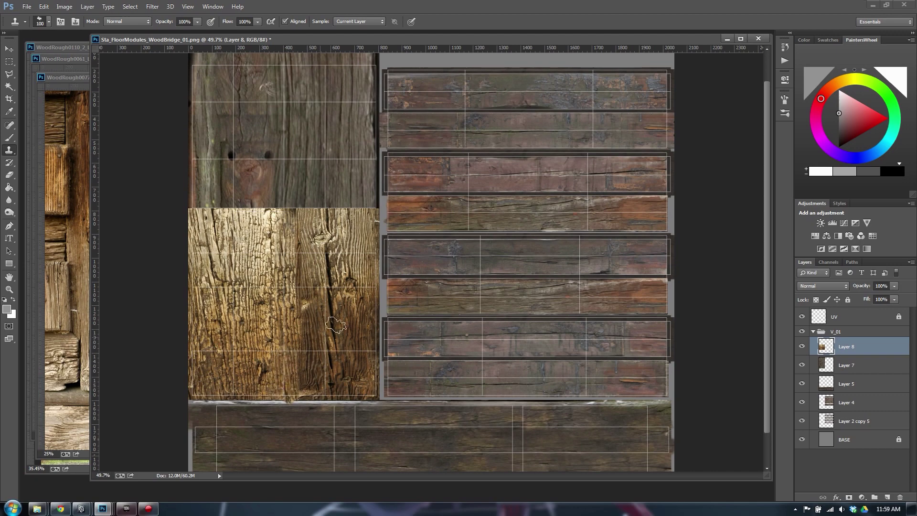
drag(296, 328, 297, 356)
Clone out the long crack in the pasted wood's right-hand plank and blend the remaining seams and dark patches.
alt+click(276, 326)
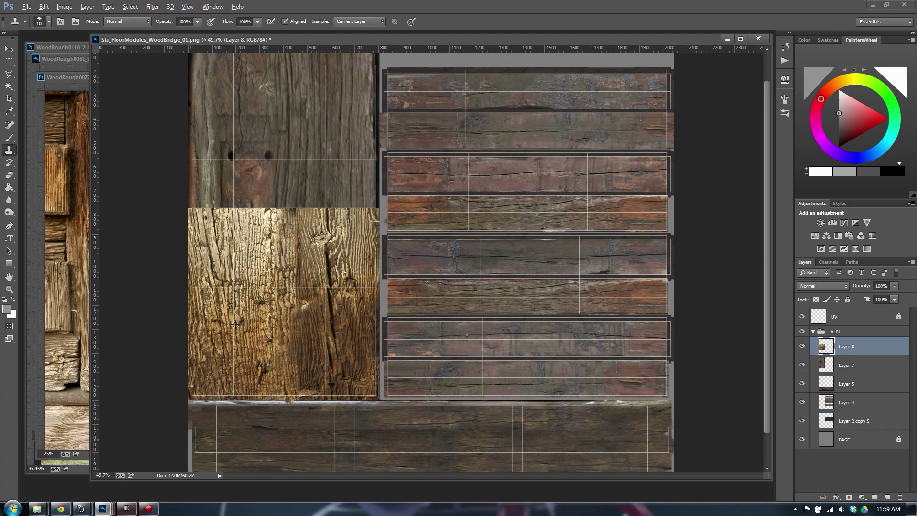
drag(328, 241, 329, 304)
click(375, 209)
key(ctrl+z)
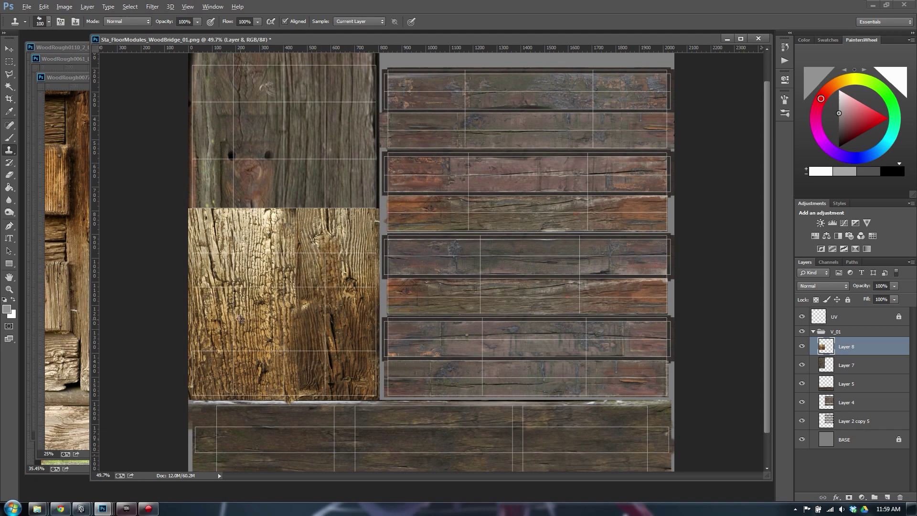
alt+click(298, 261)
mouse_move(324, 271)
mouse_down()
mouse_move(328, 358)
mouse_move(314, 258)
mouse_move(311, 329)
mouse_move(334, 269)
mouse_move(358, 337)
mouse_move(318, 241)
mouse_move(360, 280)
mouse_move(356, 330)
mouse_move(352, 284)
mouse_move(329, 344)
mouse_move(340, 377)
mouse_move(271, 351)
mouse_up()
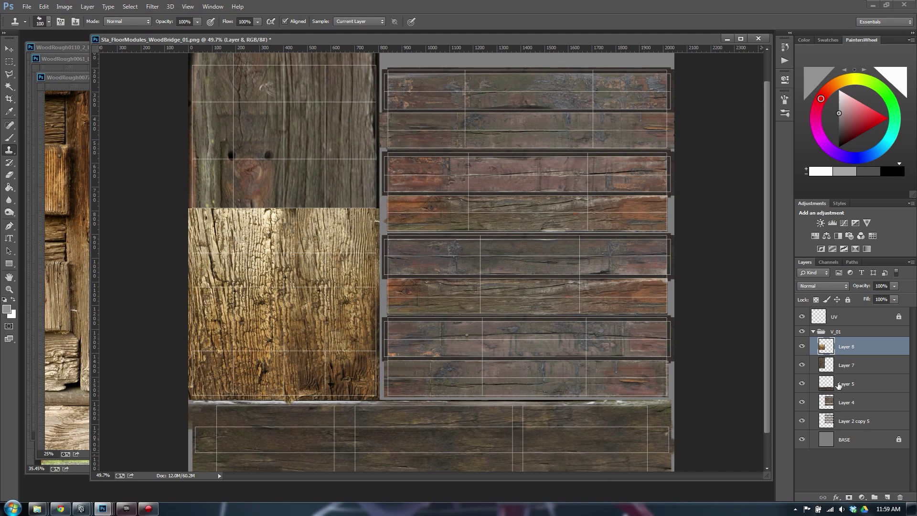
Reduce the saturation of the pasted golden wood on Layer 8 to -25 with Hue/Saturation.
key(ctrl+u)
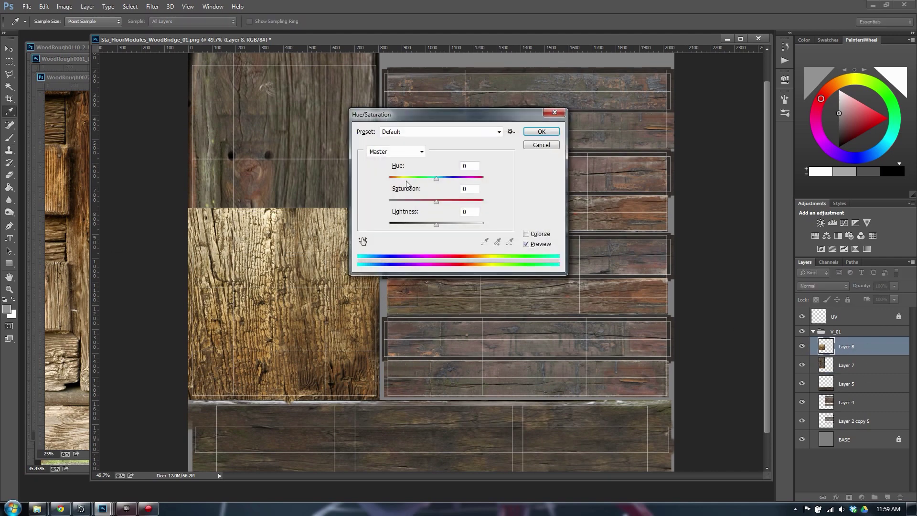
click(416, 201)
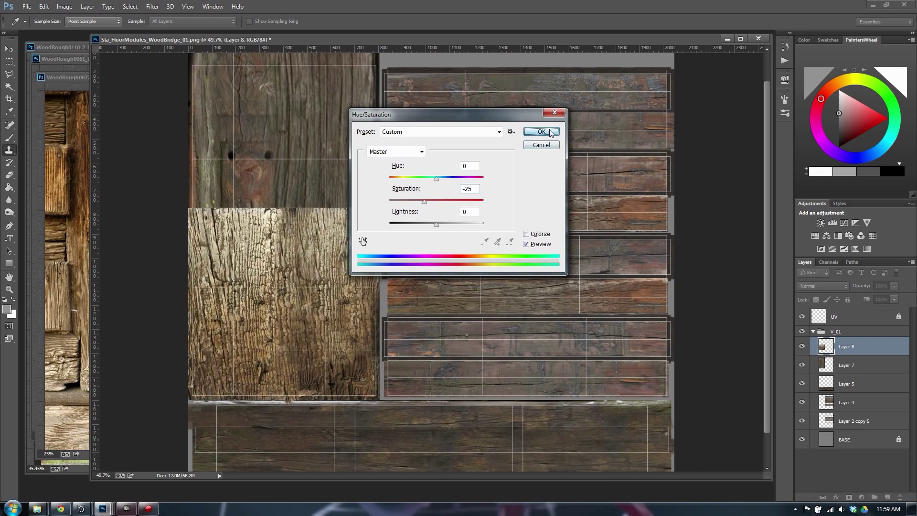
click(550, 134)
key(ctrl+n)
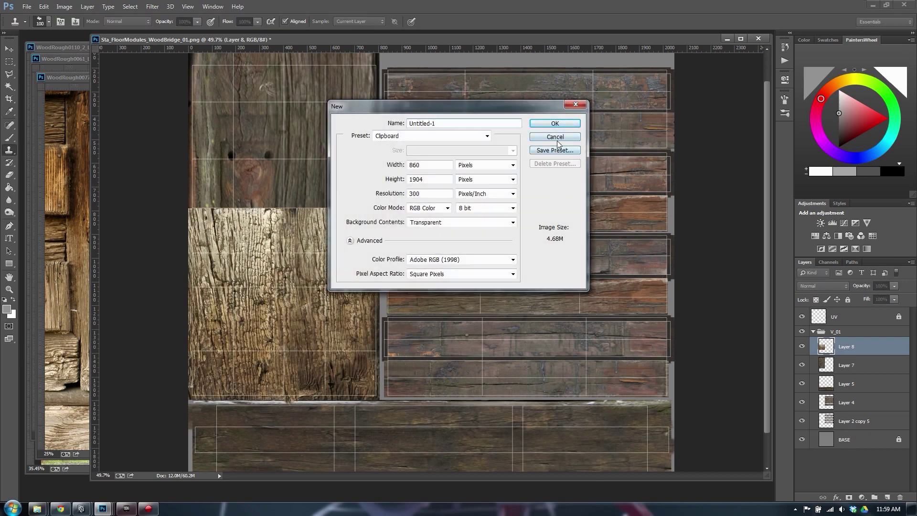
key(Escape)
Darken Layer 8's midtones and highlights with Curves, mapping input 155 to output 113 and lowering the white endpoint.
key(ctrl+m)
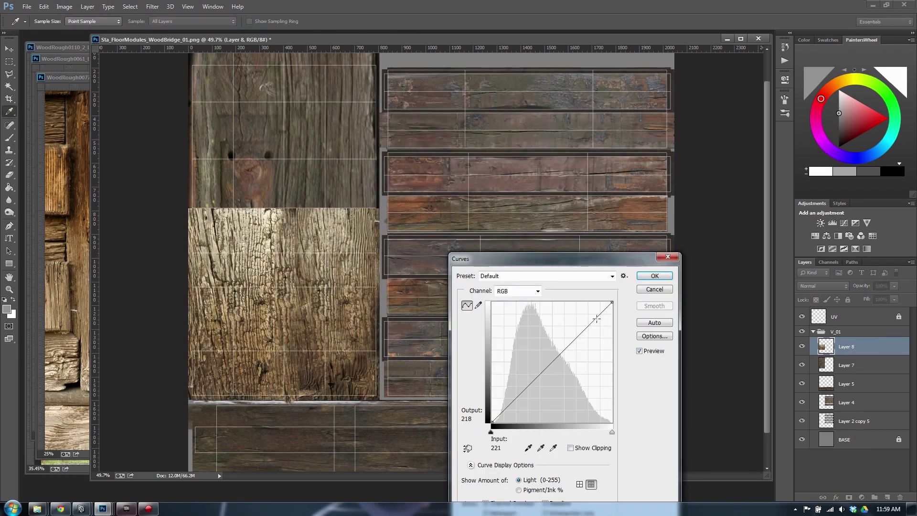
drag(595, 318, 599, 331)
drag(534, 400, 519, 395)
click(570, 378)
drag(569, 378, 566, 369)
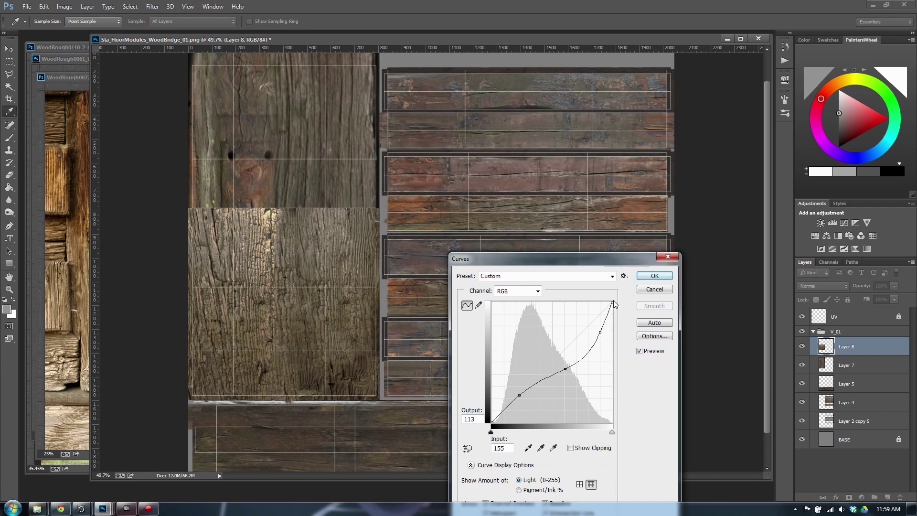
drag(613, 301, 601, 336)
click(655, 275)
key(v)
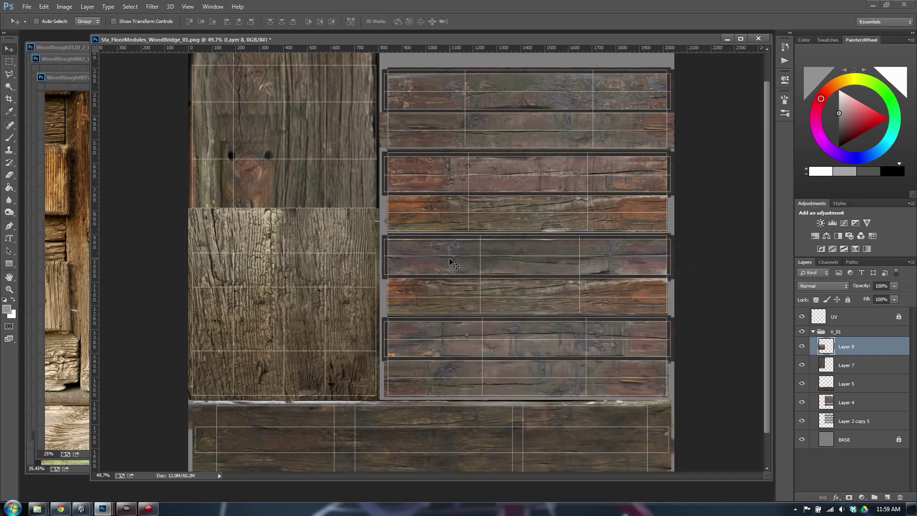
Warm the pasted wood on Layer 8 by raising the Red channel in Curves, mapping input 64 to output 73.
key(ctrl+u)
click(542, 146)
key(ctrl+m)
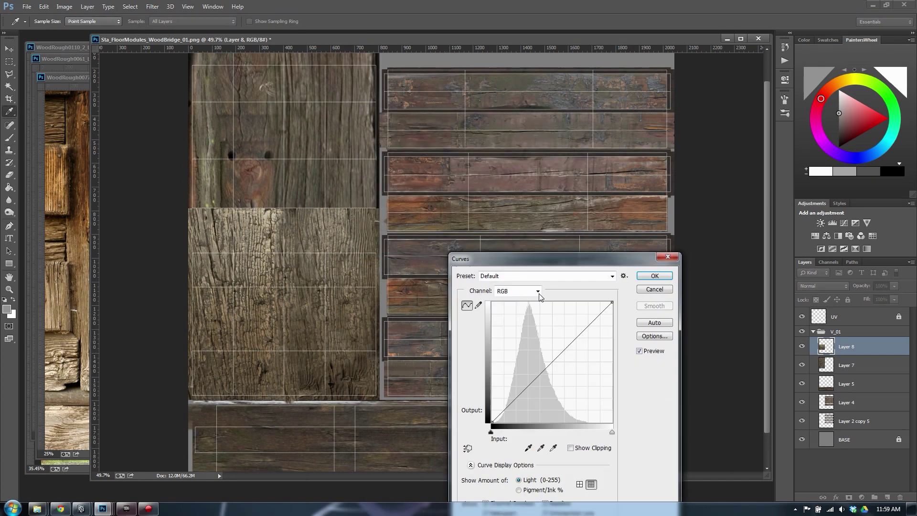
click(538, 291)
click(523, 308)
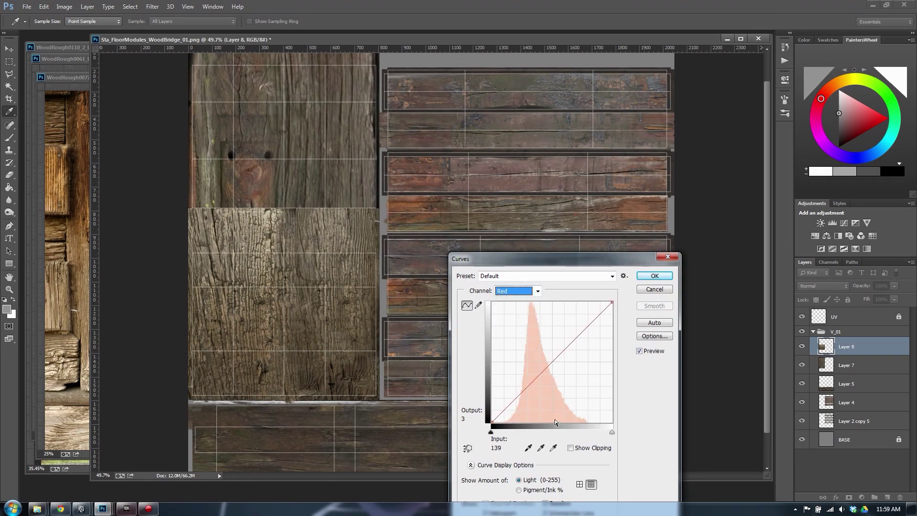
drag(522, 392, 522, 387)
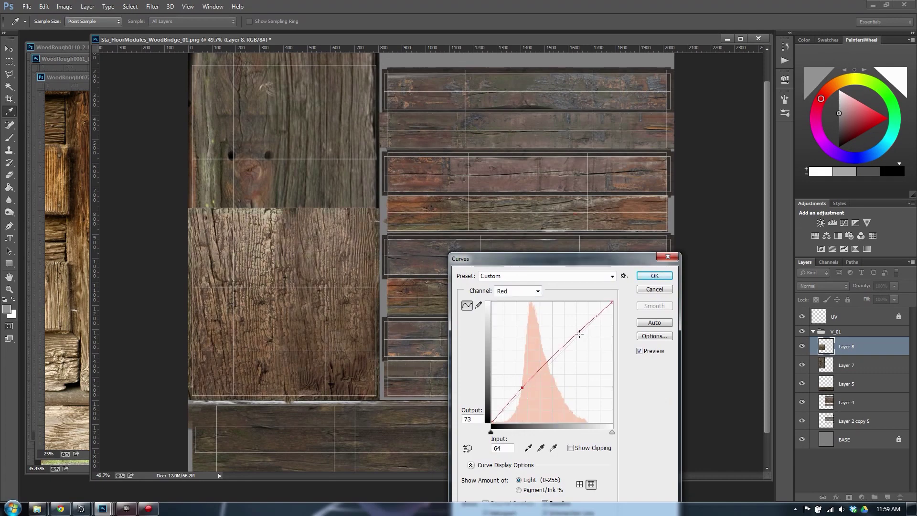
drag(581, 329, 616, 297)
click(654, 275)
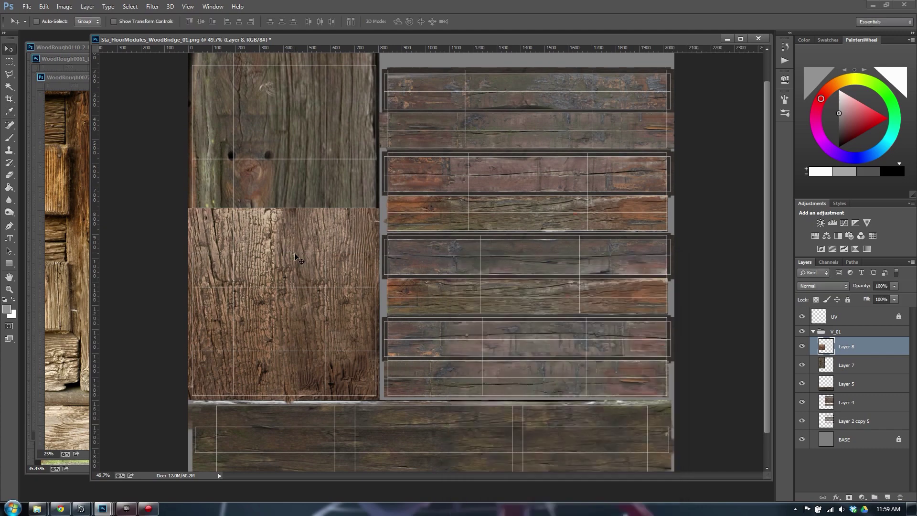
Duplicate Layer 8's brown wood over the upper half of the vertical plank area and merge it with Layer 8 and Layer 7.
alt+drag(298, 259, 300, 123)
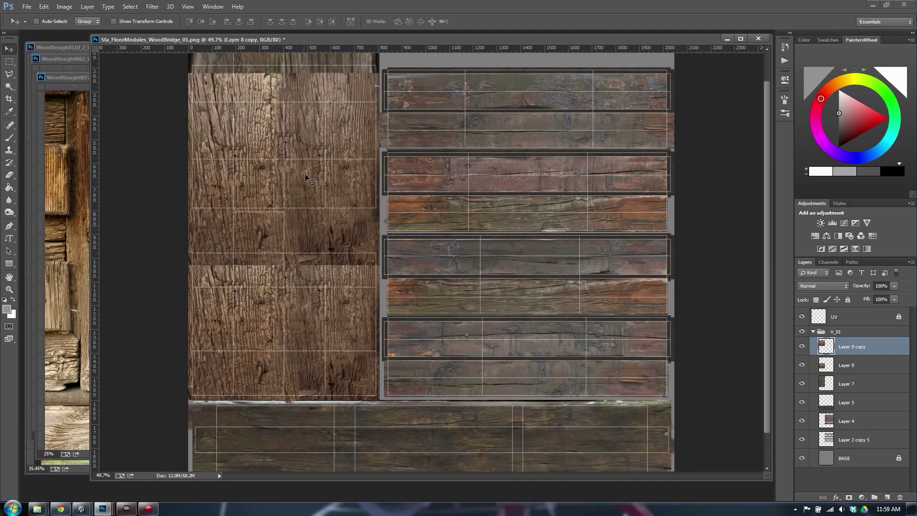
mouse_move(305, 178)
mouse_down()
mouse_move(305, 157)
mouse_move(310, 176)
mouse_up()
scroll(310, 209, up, 1)
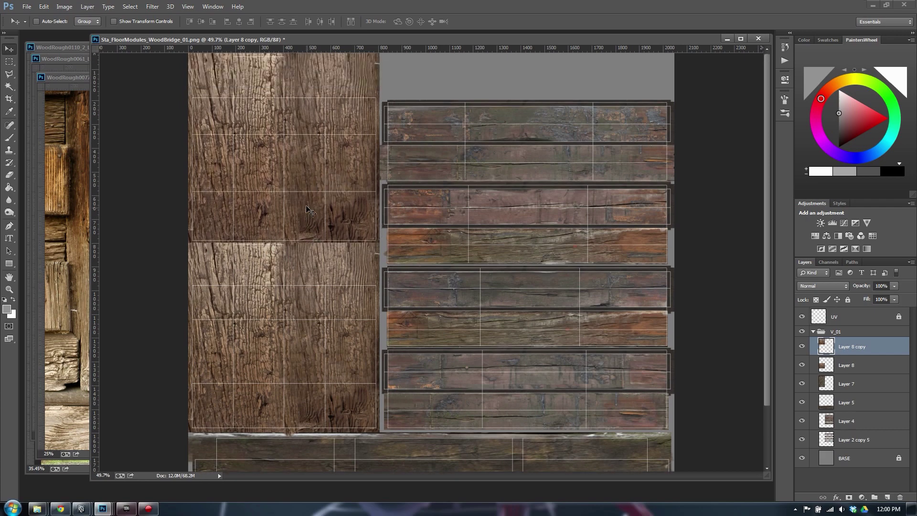
shift+click(850, 392)
key(ctrl+e)
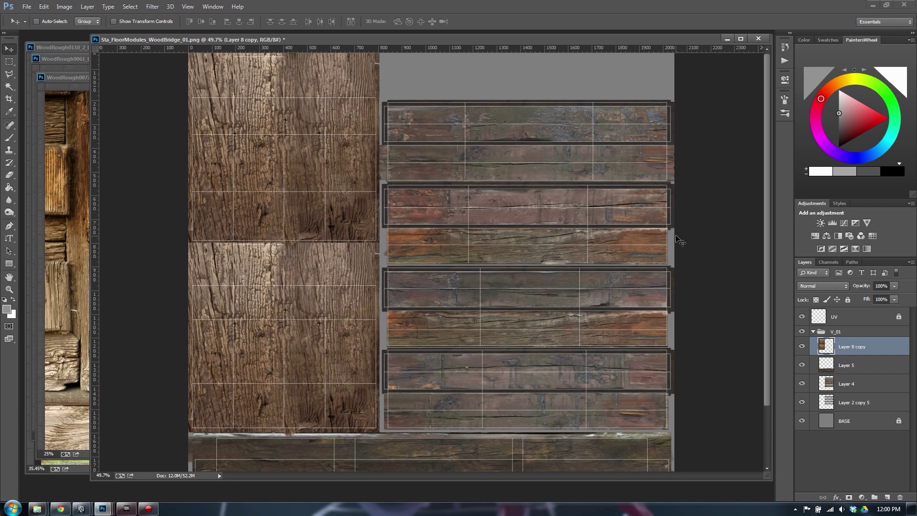
Darken the midtones of Layer 2 copy 5 slightly with Curves.
scroll(665, 281, down, 1)
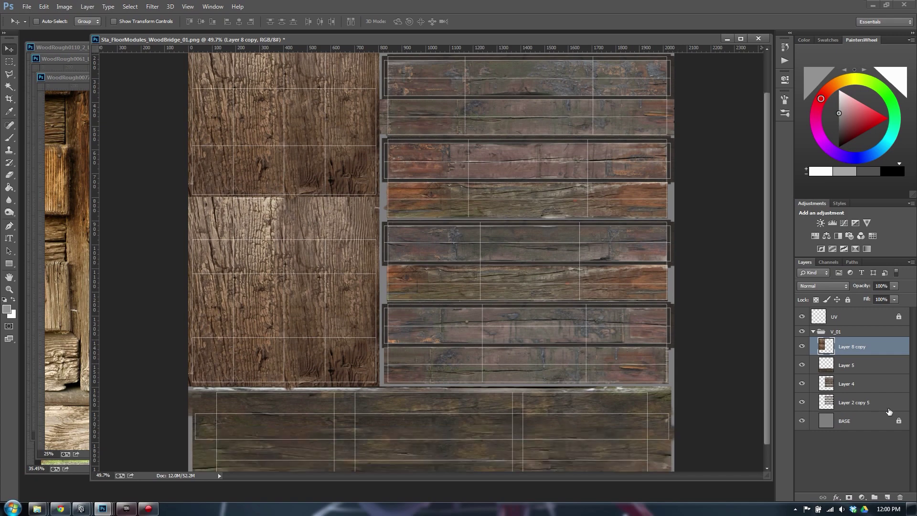
click(864, 372)
click(858, 388)
click(852, 406)
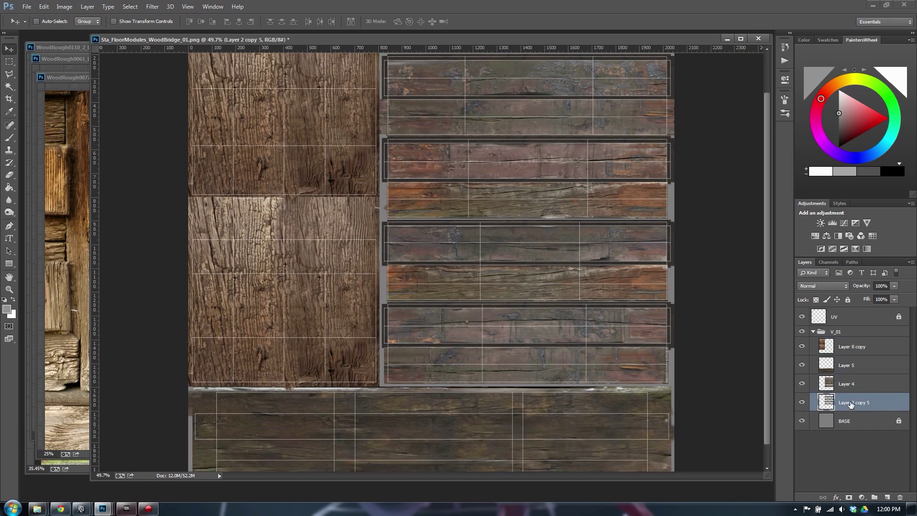
key(ctrl+m)
drag(540, 374, 539, 384)
click(653, 276)
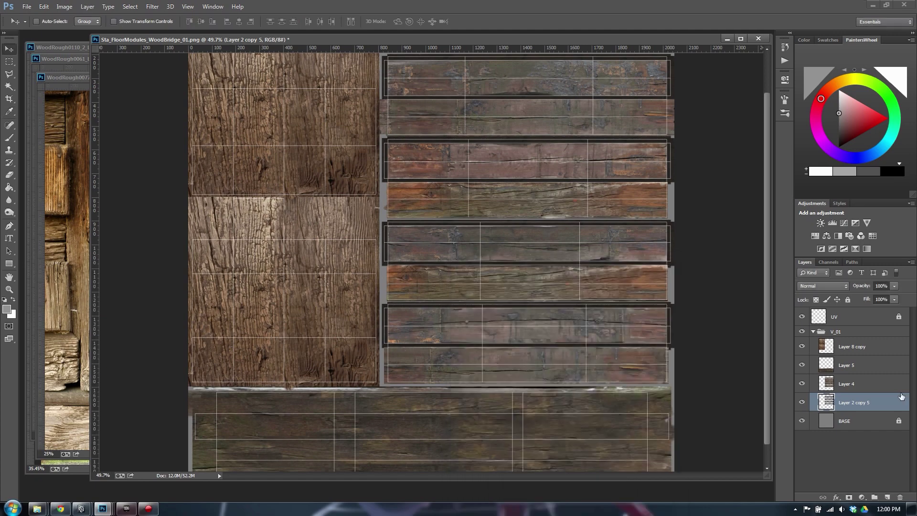
Darken the horizontal planks on Layer 4 with Curves, mapping input 60 to 47 and 210 to 190 and lowering the midtones.
click(855, 384)
key(ctrl+m)
drag(520, 394, 520, 399)
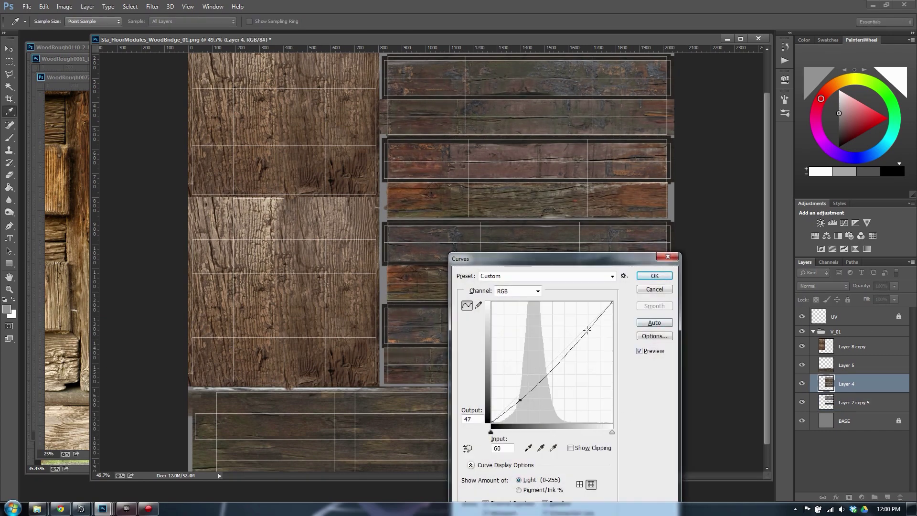
drag(587, 329, 591, 333)
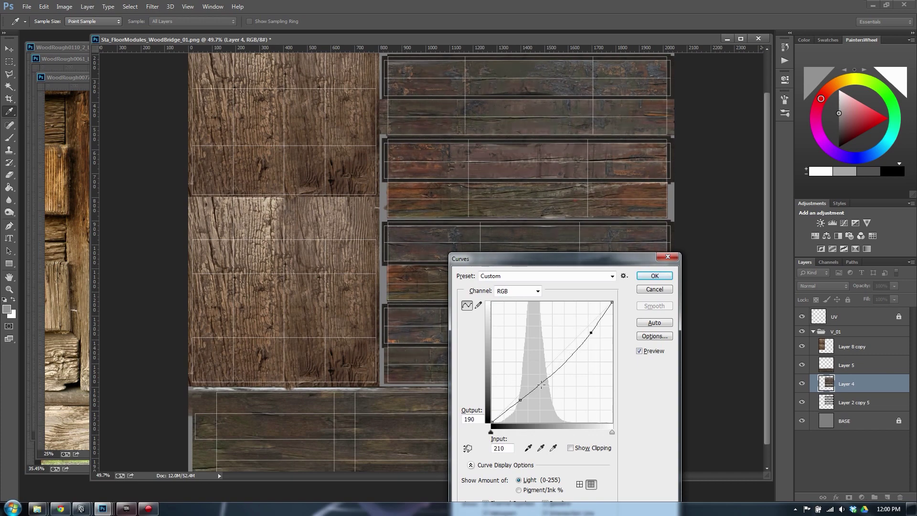
drag(553, 369, 552, 374)
click(656, 276)
Reduce the saturation of Layer 4's planks to -34 with Hue/Saturation.
key(ctrl+u)
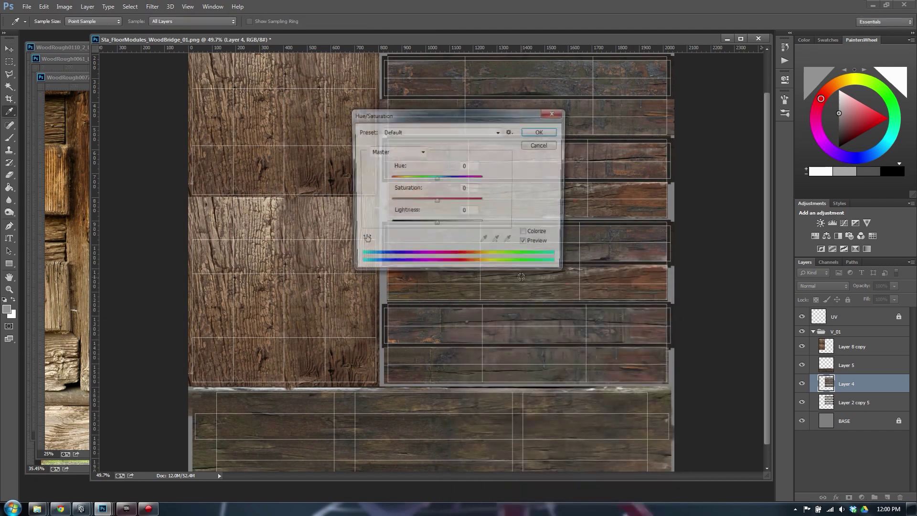
drag(427, 203, 418, 203)
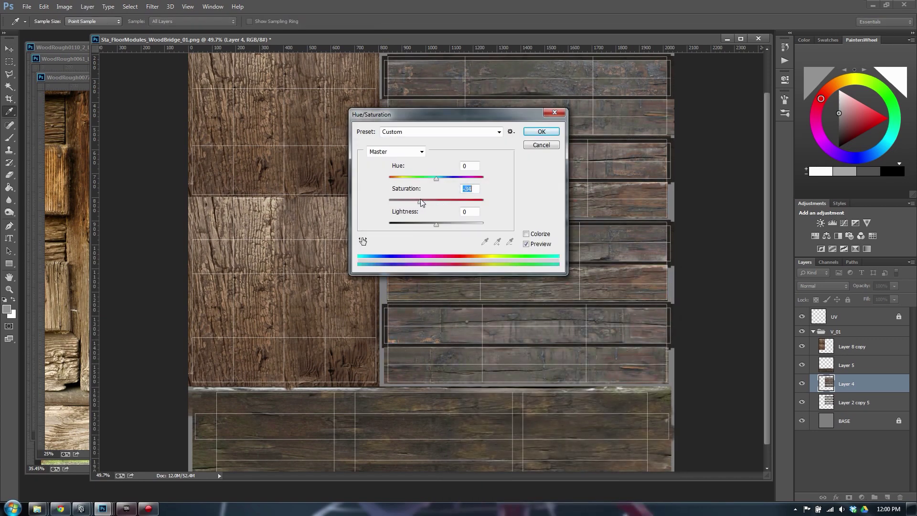
click(541, 132)
Increase Layer 4's contrast with Curves, mapping input 56 to output 39 and raising the highlights and midtones.
key(ctrl+m)
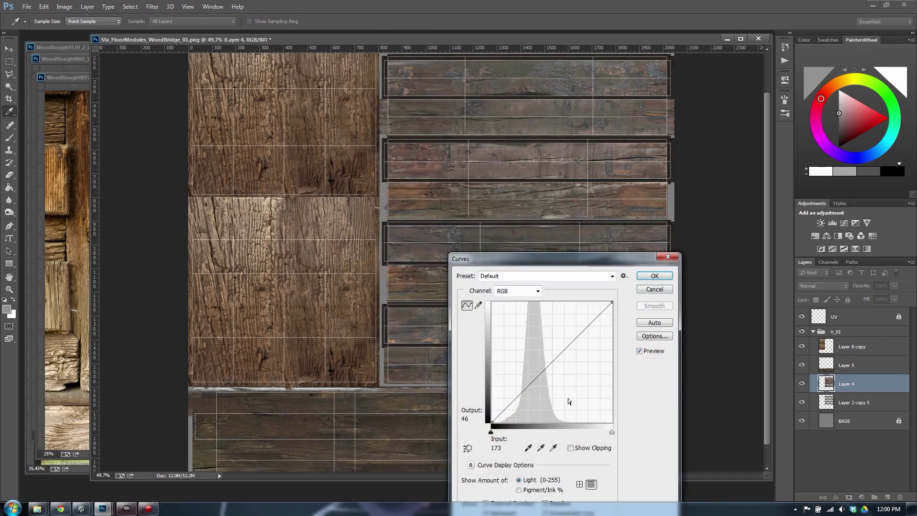
click(517, 403)
drag(517, 403, 518, 406)
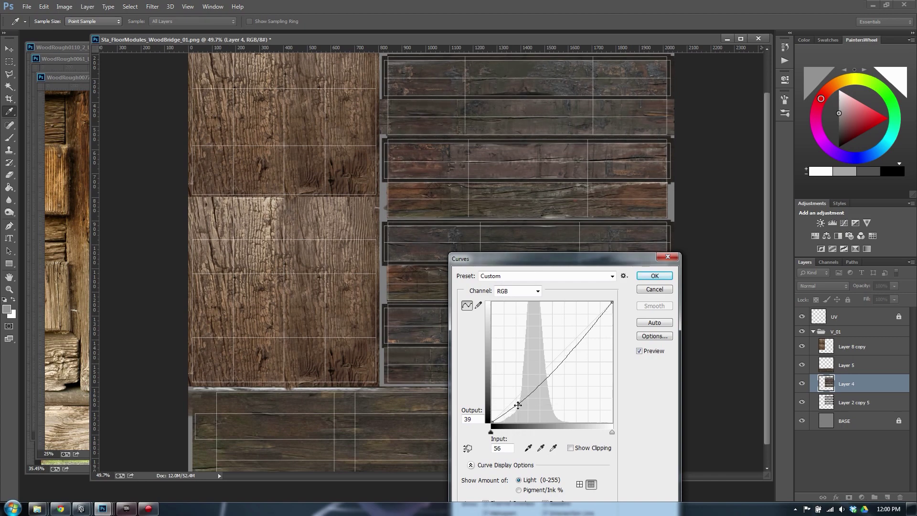
drag(584, 337, 586, 323)
drag(559, 361, 550, 362)
click(654, 276)
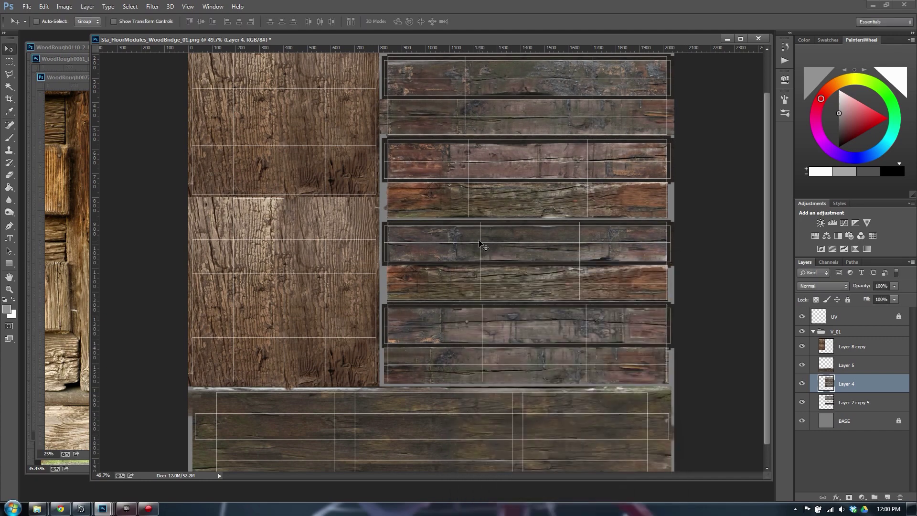
Boost the contrast of the beam on Layer 5 with Curves, mapping input 53 to output 26 and 188 to 212.
click(857, 367)
key(ctrl+m)
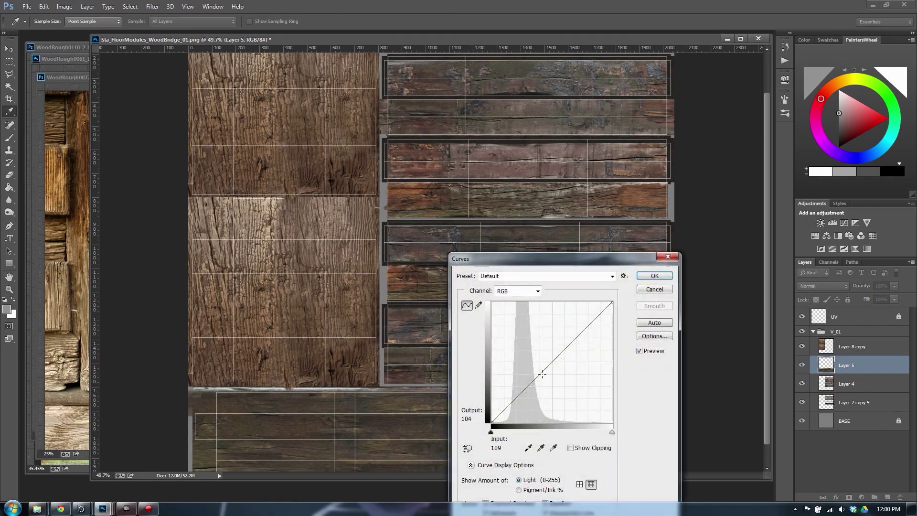
drag(539, 375, 515, 407)
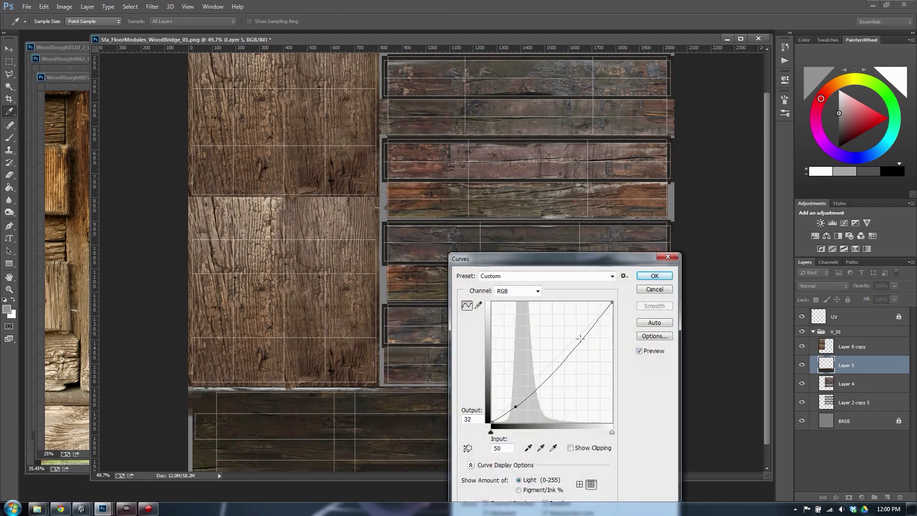
click(582, 330)
drag(581, 330, 581, 326)
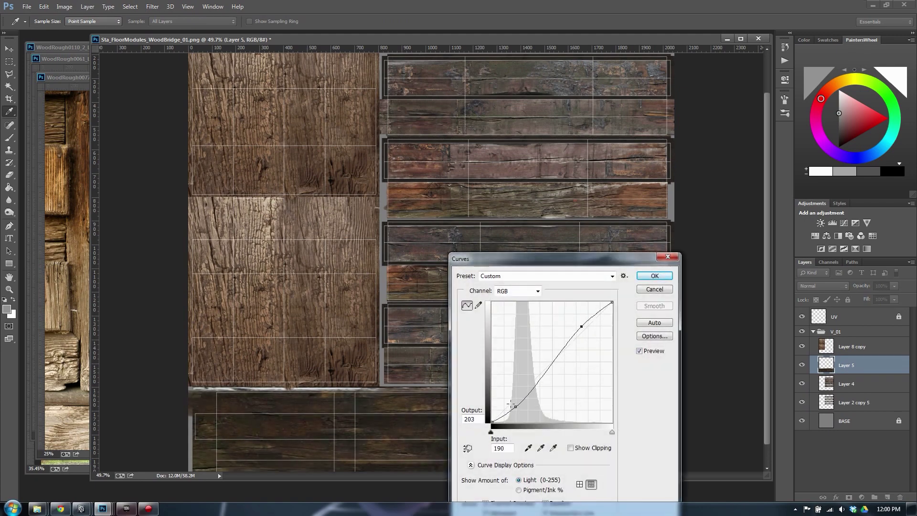
drag(510, 403, 519, 411)
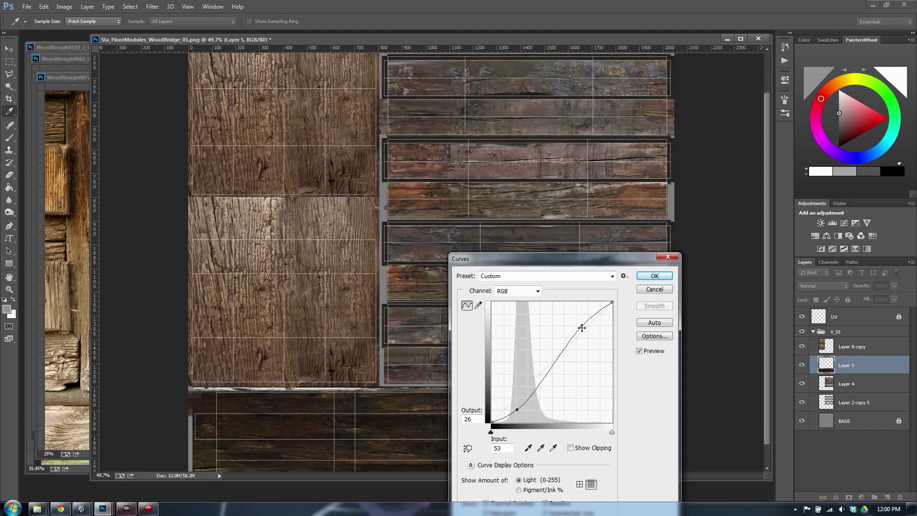
drag(581, 327, 581, 323)
drag(563, 262, 636, 146)
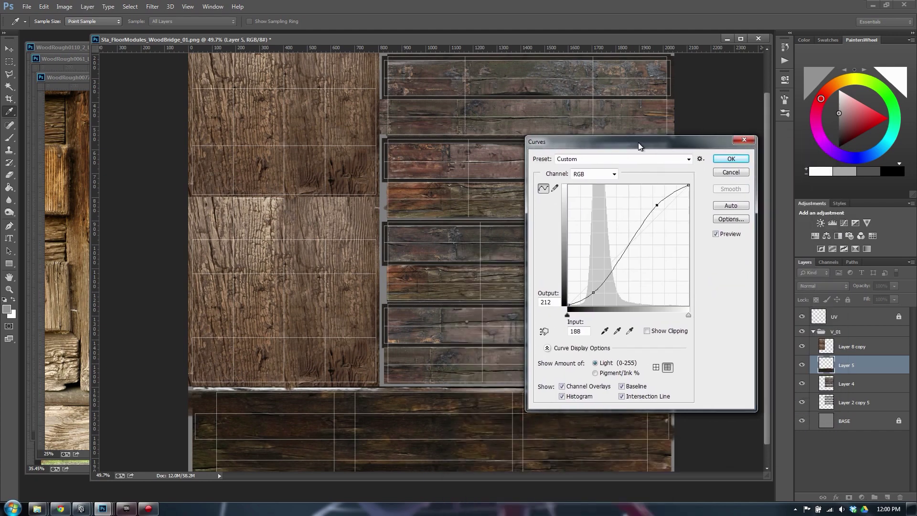
click(729, 158)
click(846, 384)
click(852, 346)
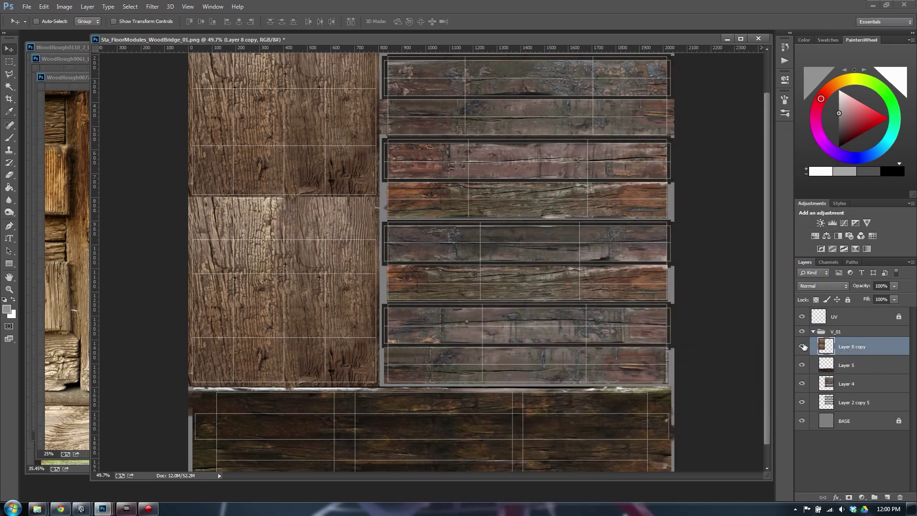
key(ctrl+m)
drag(601, 270, 596, 277)
click(606, 174)
click(678, 172)
click(726, 172)
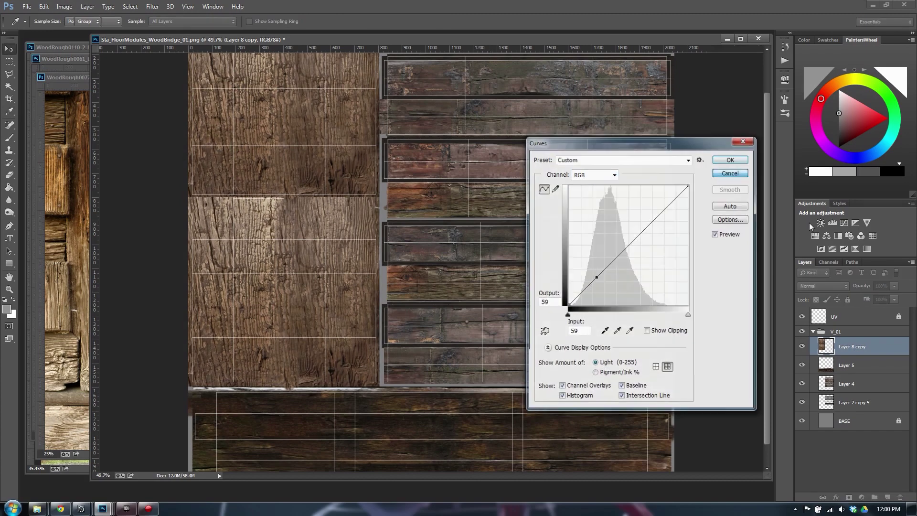
click(854, 367)
click(866, 349)
Copy a rectangular area of weathered planks from WoodRough0110_2_L.jpg and paste it above Layer 8 copy in the bridge texture.
click(60, 229)
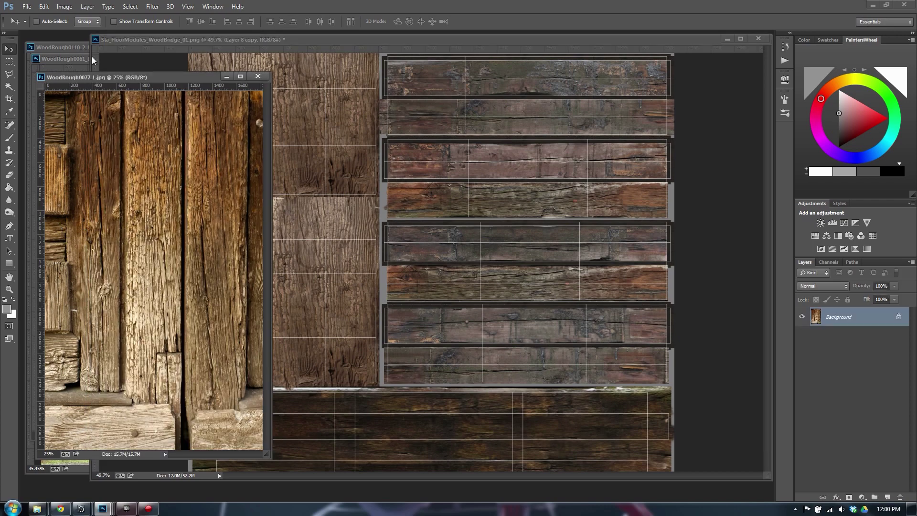
click(67, 58)
double_click(35, 59)
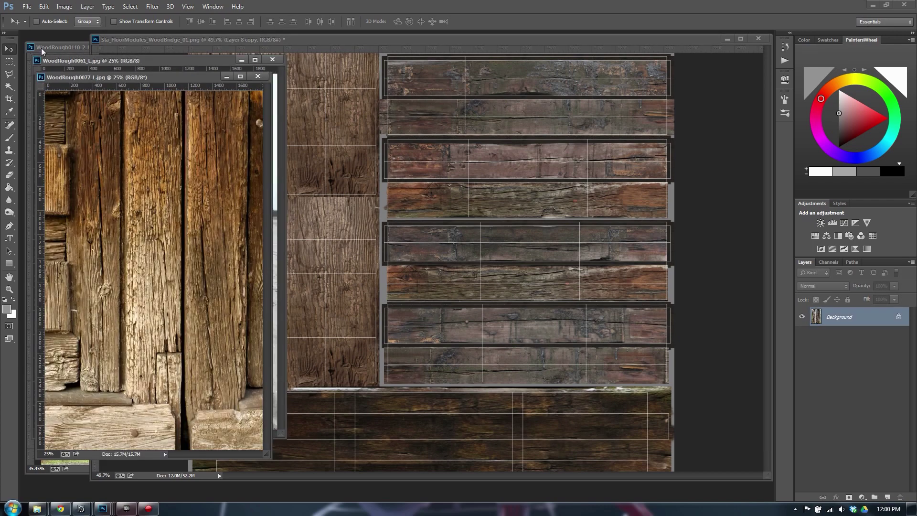
click(39, 49)
key(m)
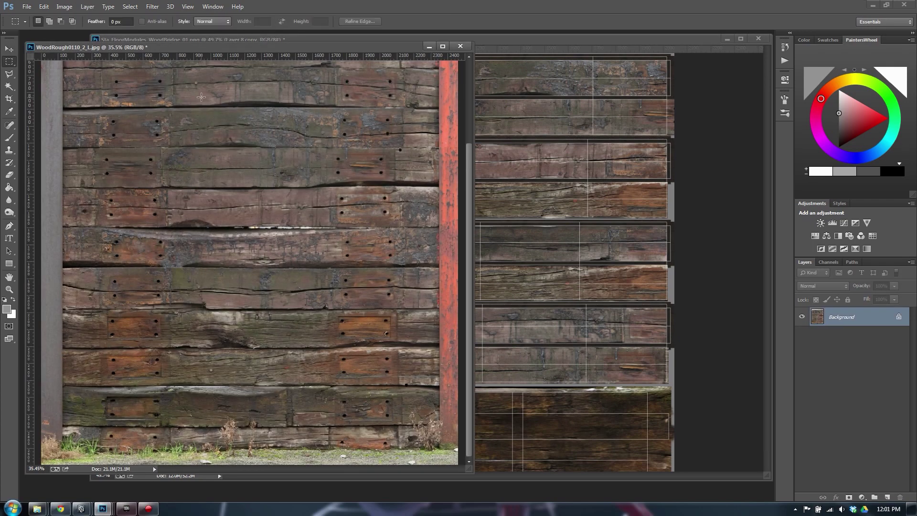
drag(175, 105, 328, 186)
click(577, 181)
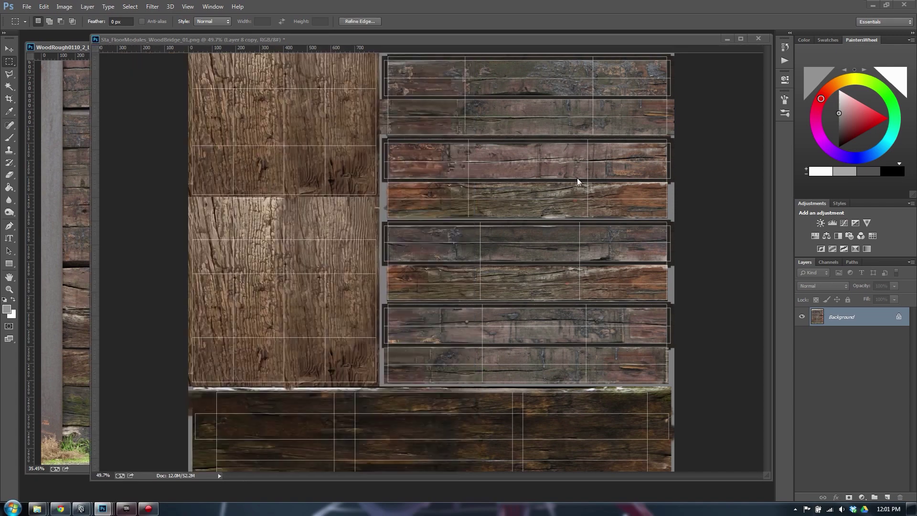
key(ctrl+v)
Rotate the pasted planks by -90° and scale them up to cover the whole vertical brown wood area.
key(ctrl+t)
shift+drag(542, 258, 383, 151)
drag(443, 187, 257, 205)
drag(349, 200, 340, 384)
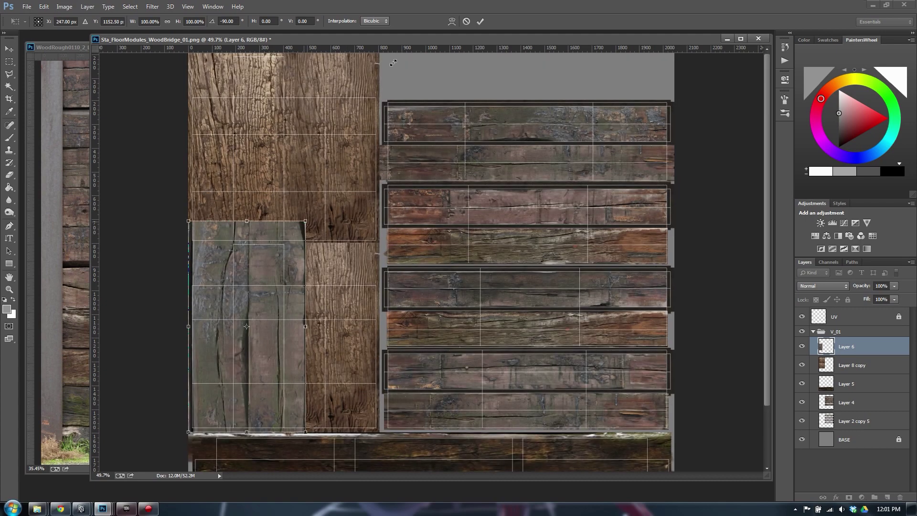
shift+drag(393, 63, 382, 53)
key(Return)
Set the blend mode of the pasted planks on Layer 6 to Color.
key(m)
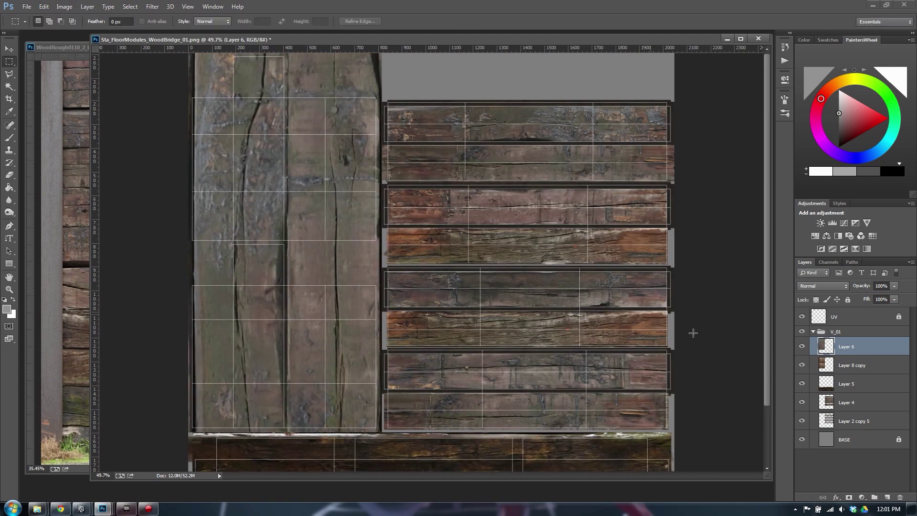
click(822, 286)
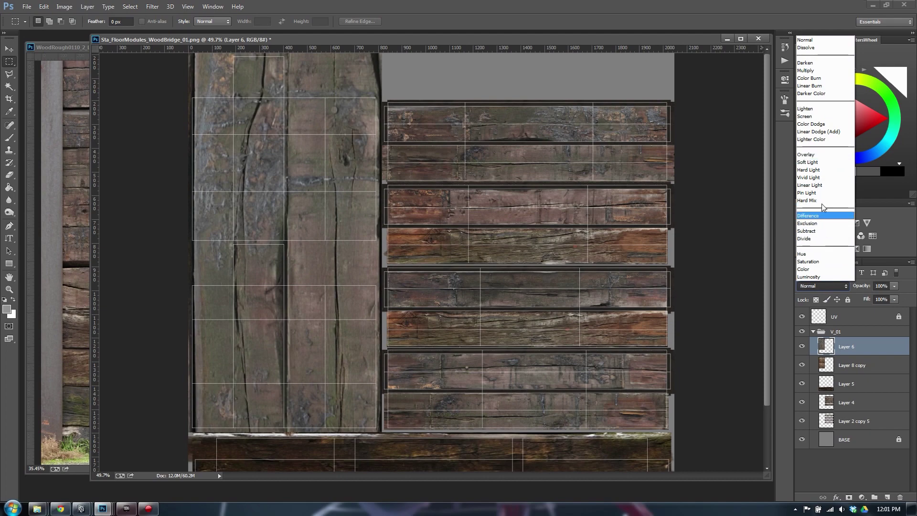
click(816, 270)
Fully desaturate the wood on Layer 8 copy with Hue/Saturation.
click(842, 365)
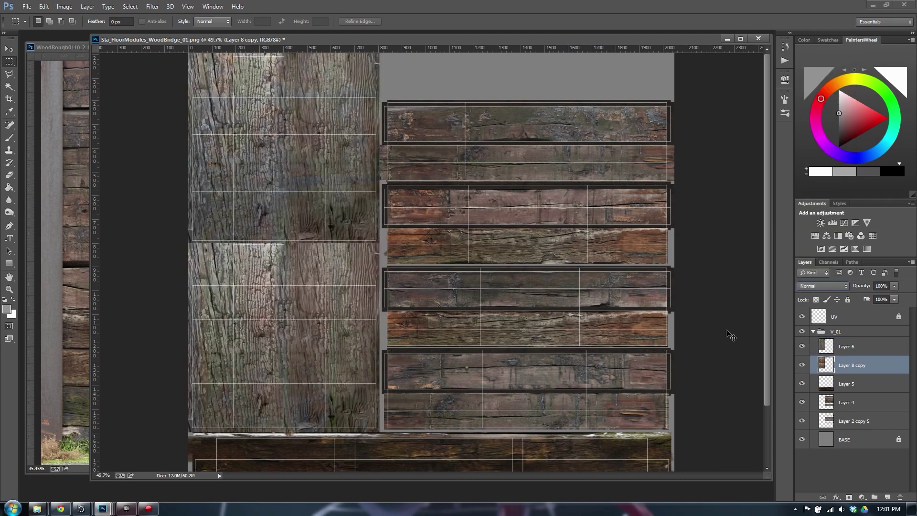
key(ctrl+u)
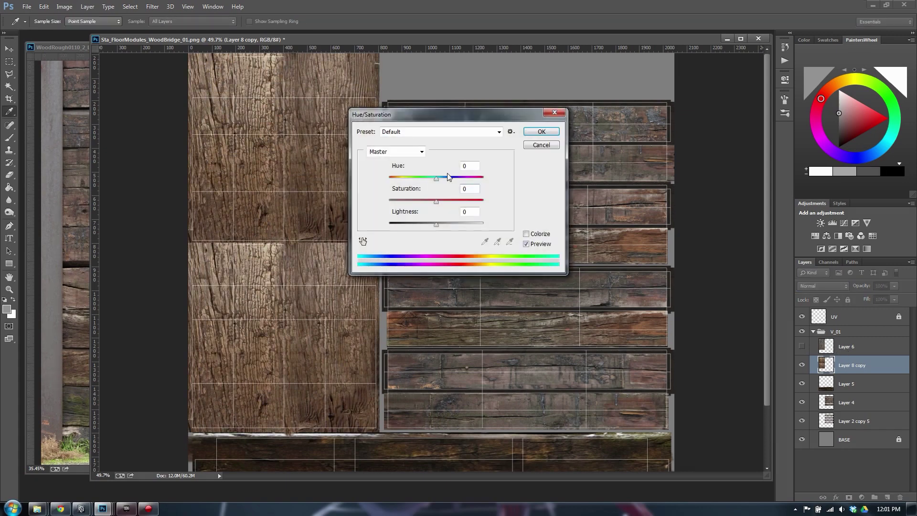
drag(436, 201, 368, 203)
key(Return)
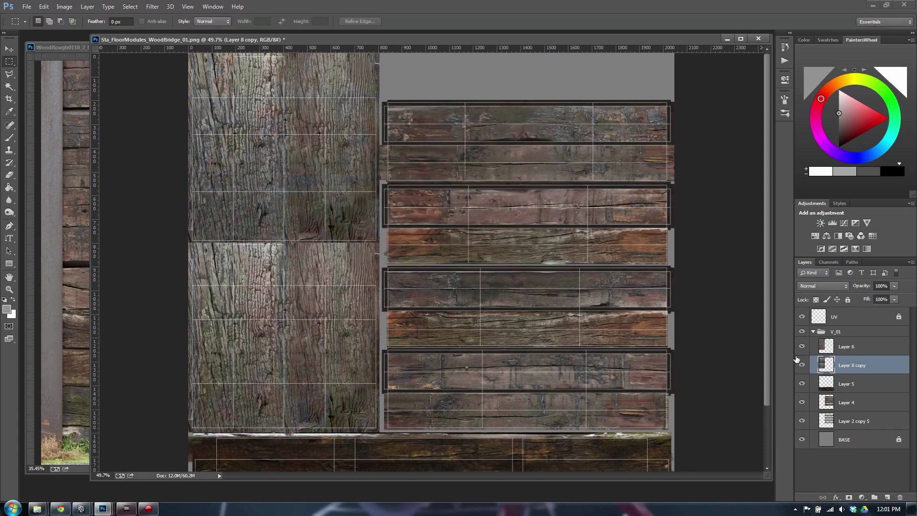
Try out different blend modes on Layer 6, from Overlay through Luminosity and back up to Darken, over the desaturated wood.
click(845, 346)
click(823, 286)
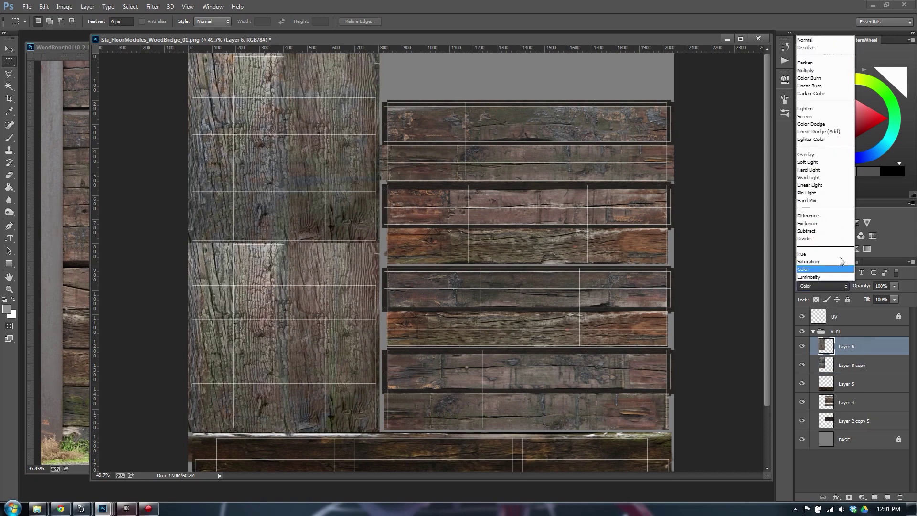
click(807, 154)
scroll(815, 285, down, 1)
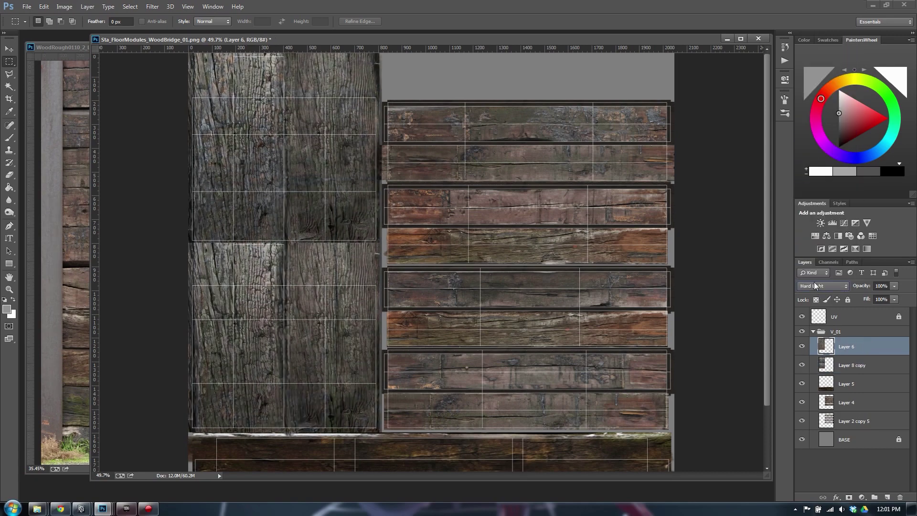
scroll(815, 286, down, 1)
scroll(814, 284, down, 3)
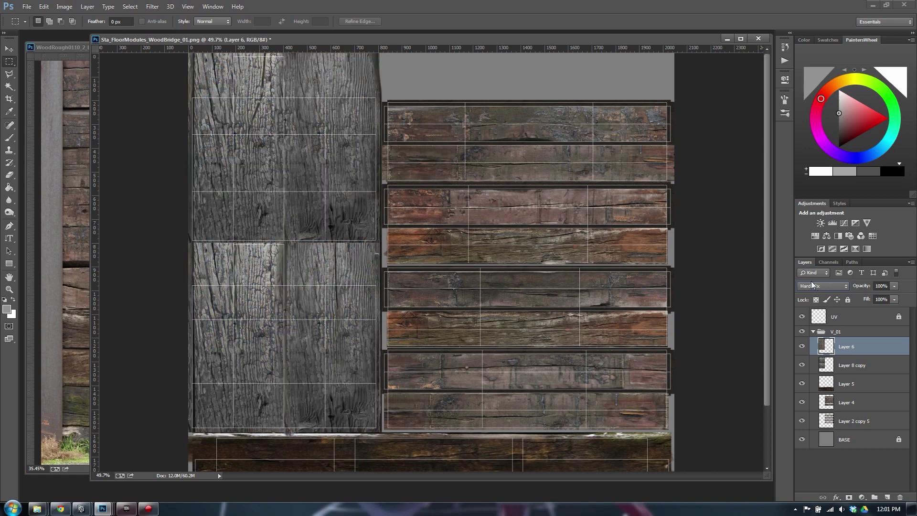
scroll(811, 285, up, 2)
scroll(812, 285, up, 1)
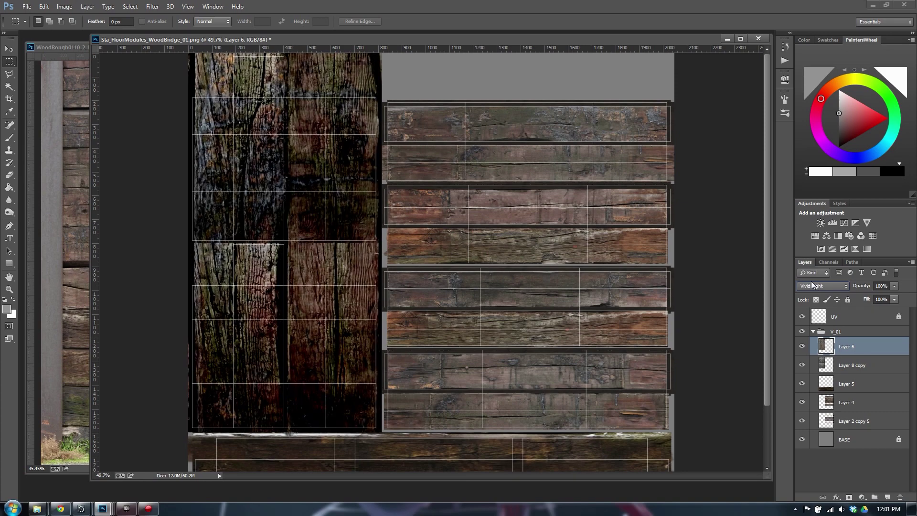
scroll(812, 285, down, 5)
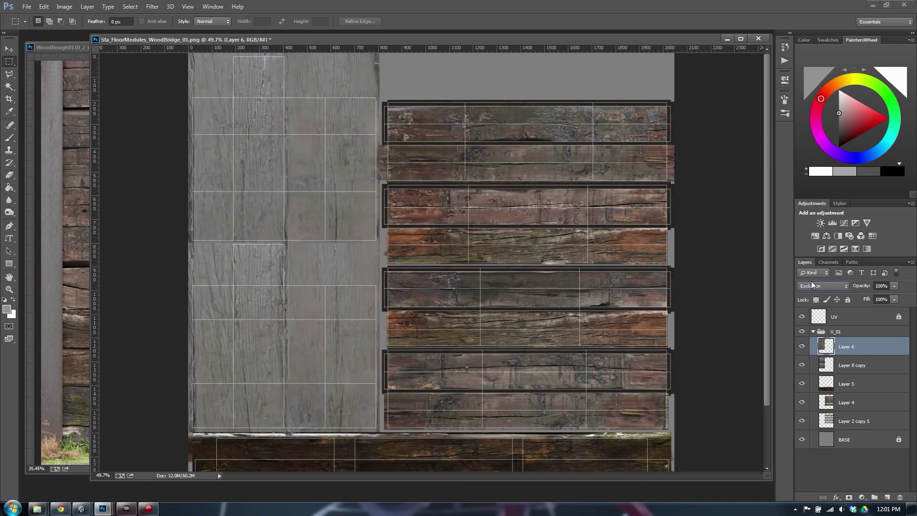
scroll(812, 285, up, 1)
scroll(811, 285, down, 1)
scroll(812, 285, down, 1)
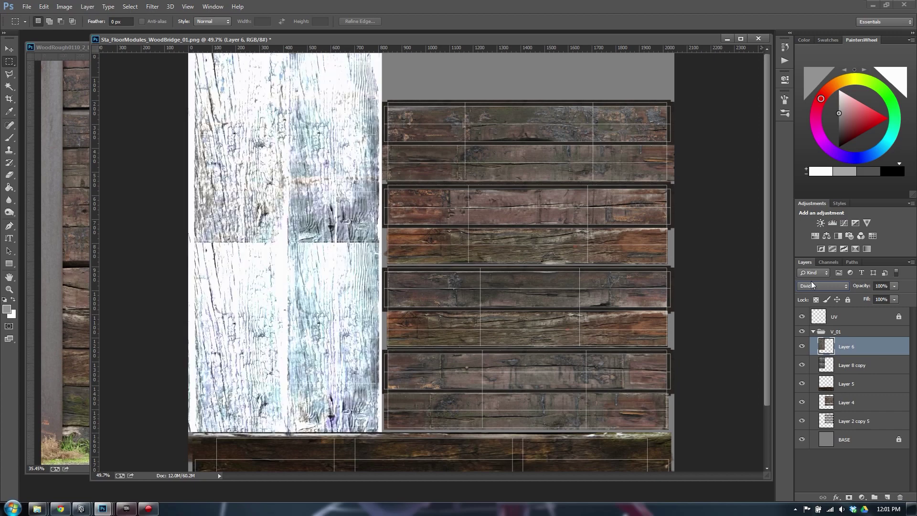
scroll(812, 285, down, 2)
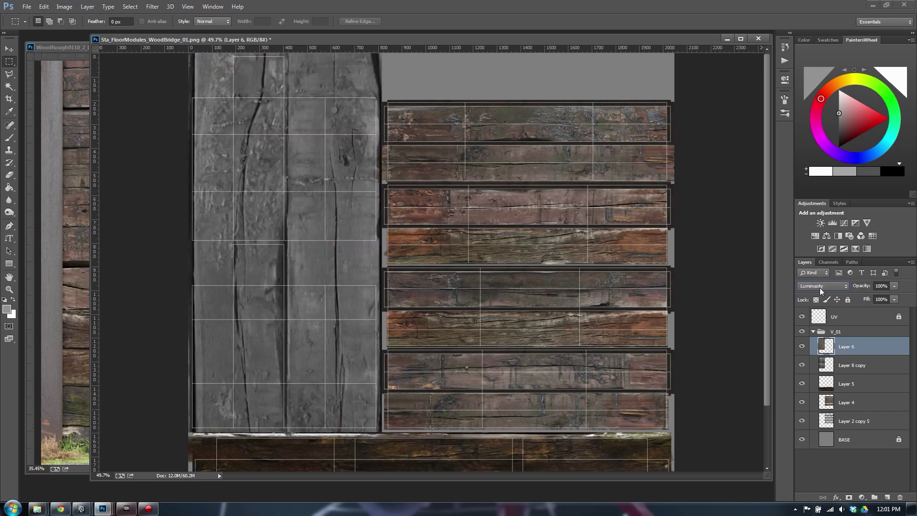
scroll(820, 290, up, 10)
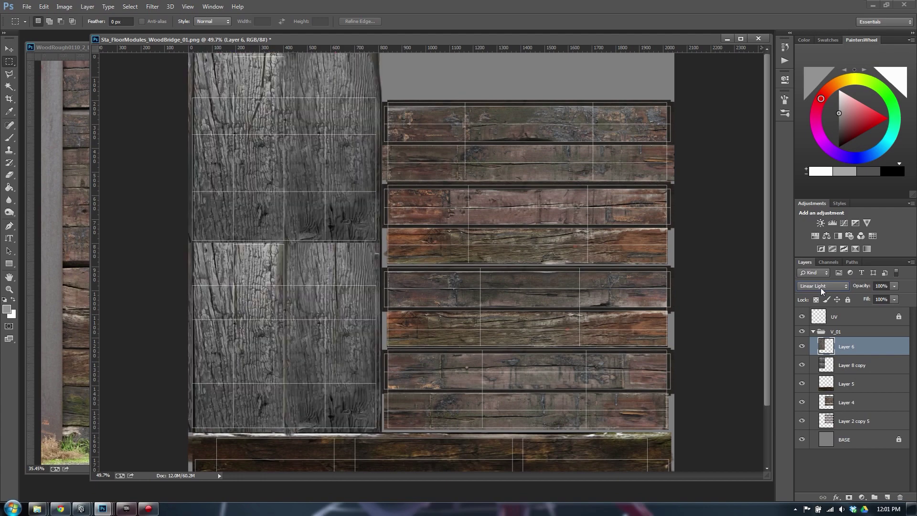
scroll(821, 290, up, 5)
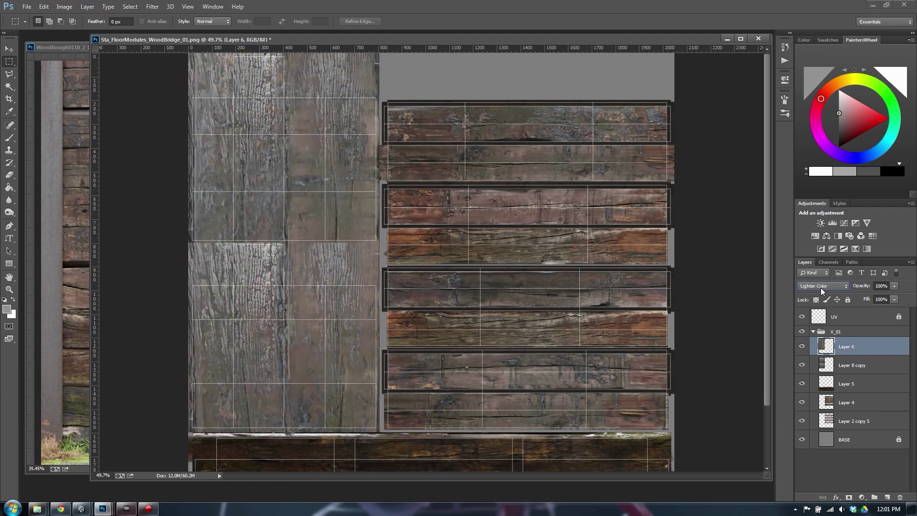
scroll(821, 289, up, 2)
scroll(821, 290, up, 6)
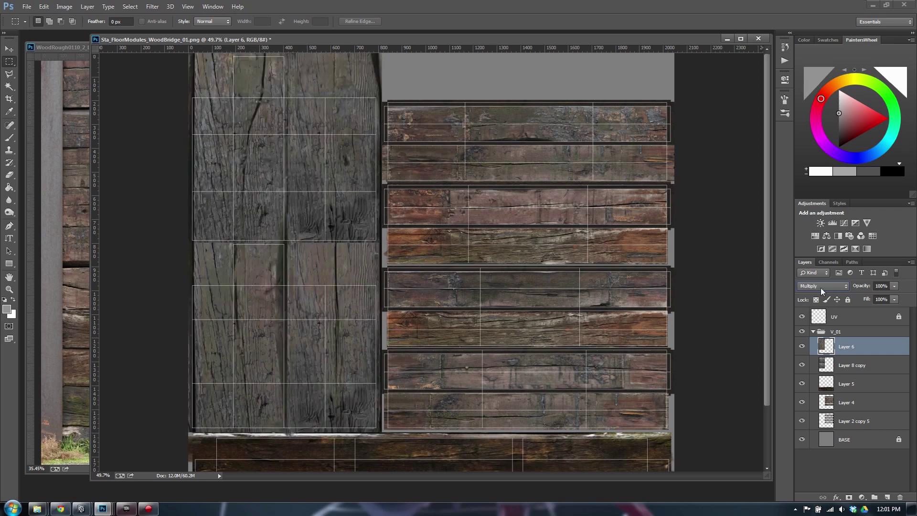
scroll(821, 290, up, 3)
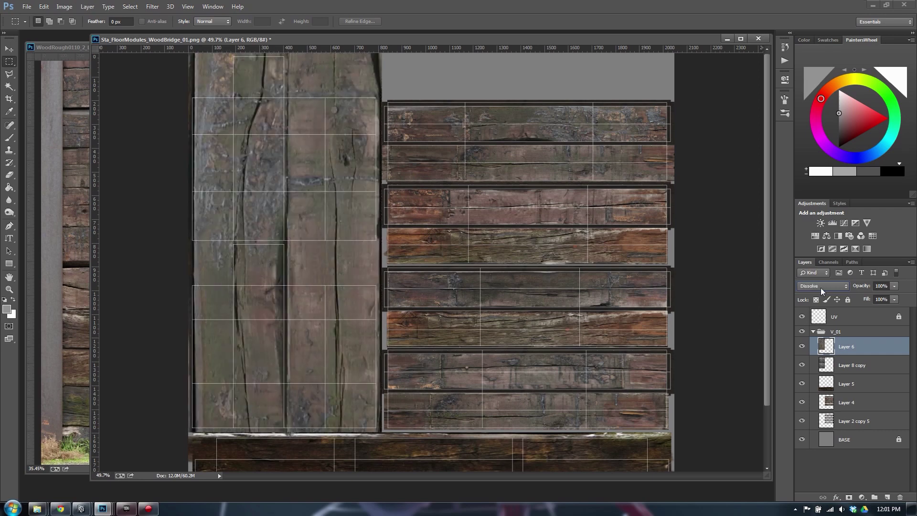
scroll(822, 290, down, 1)
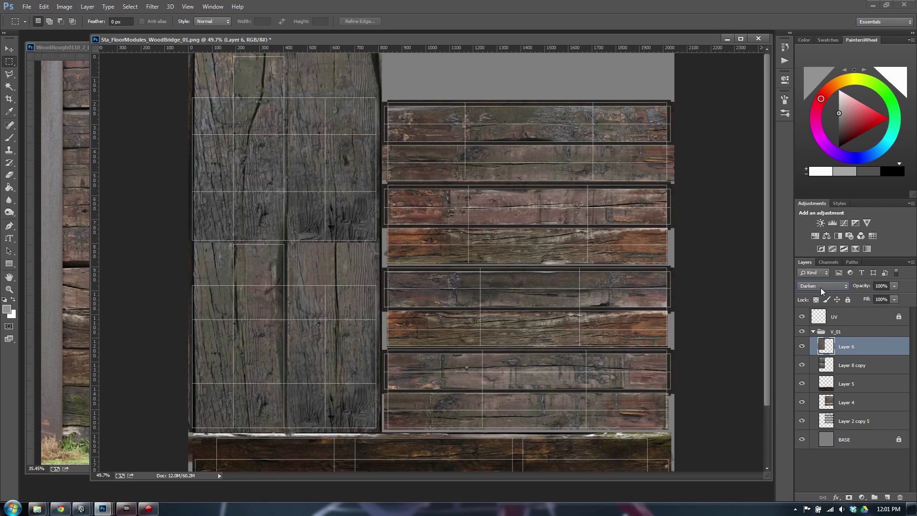
Set the blend mode of the Layer 6 planks to Overlay.
click(823, 292)
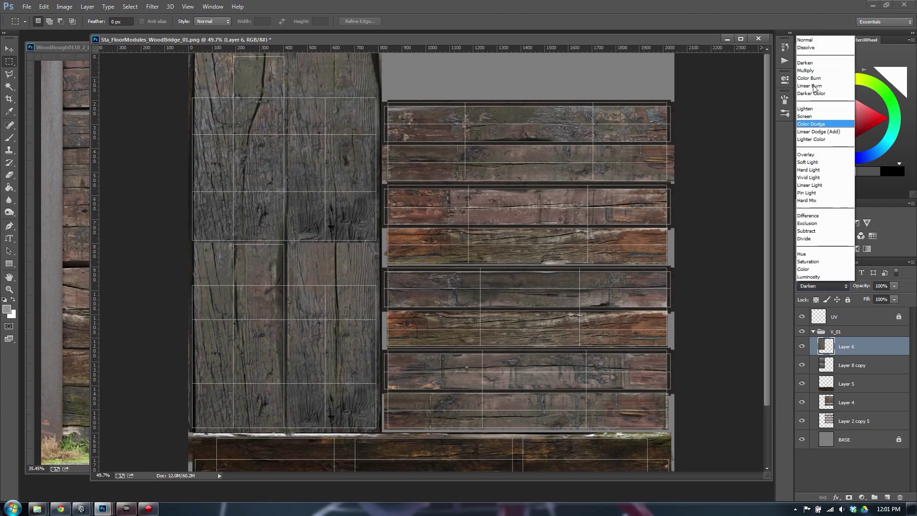
click(819, 152)
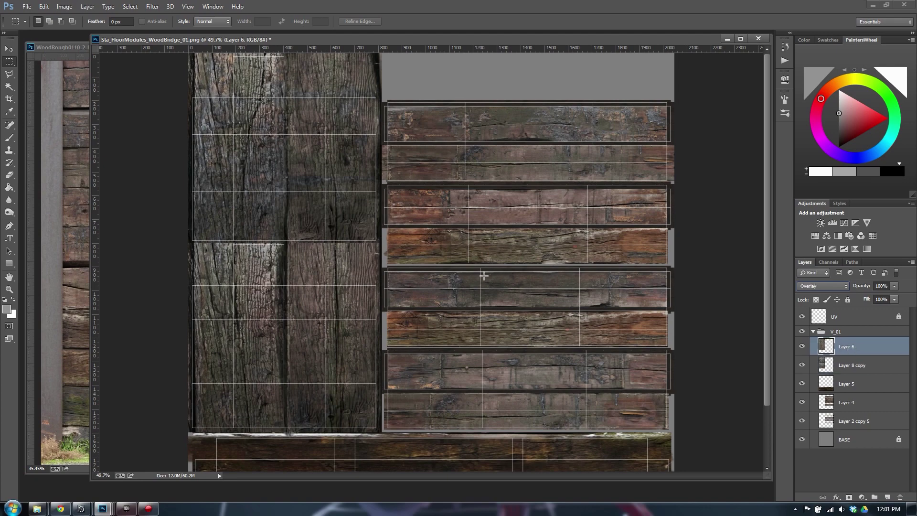
mouse_move(387, 39)
mouse_down()
mouse_move(375, 47)
mouse_move(403, 377)
mouse_move(384, 47)
mouse_up()
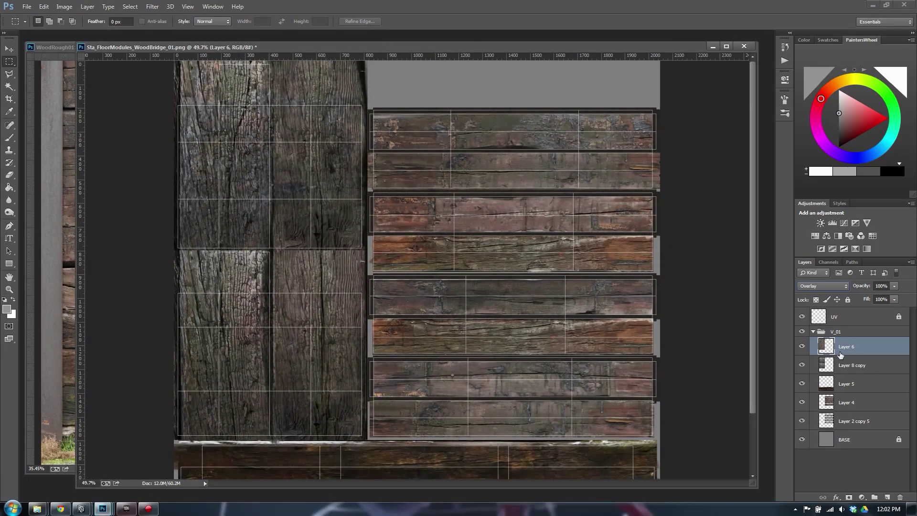
Darken the Layer 6 planks with a Curves adjustment that pulls the lower midtones down.
key(ctrl+m)
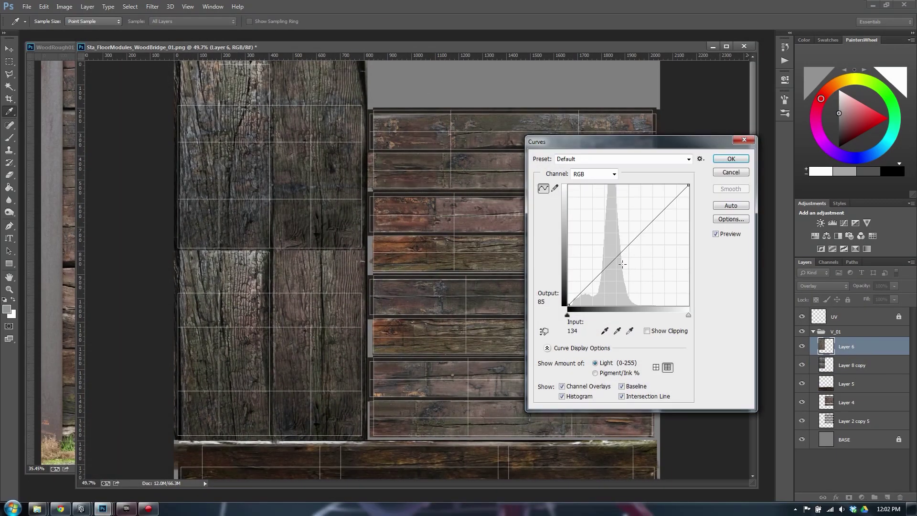
drag(613, 261, 611, 279)
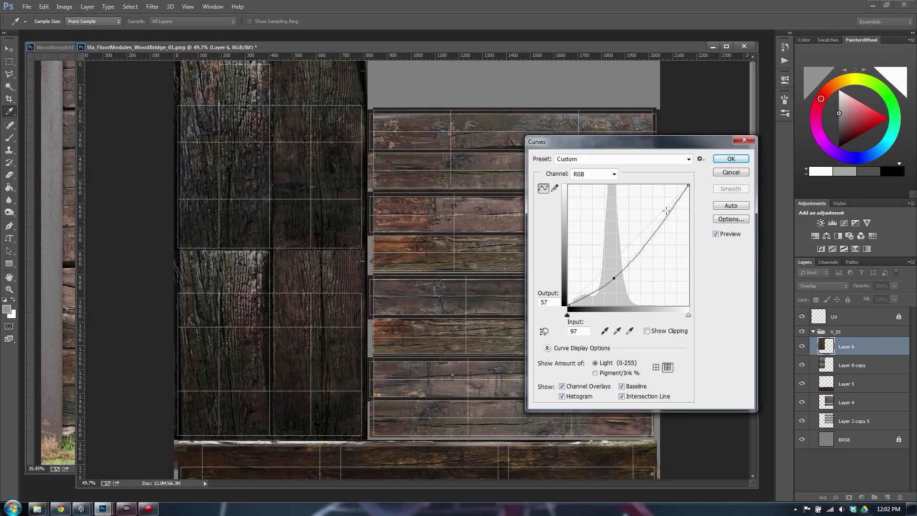
drag(666, 211, 665, 208)
drag(614, 278, 611, 279)
click(736, 160)
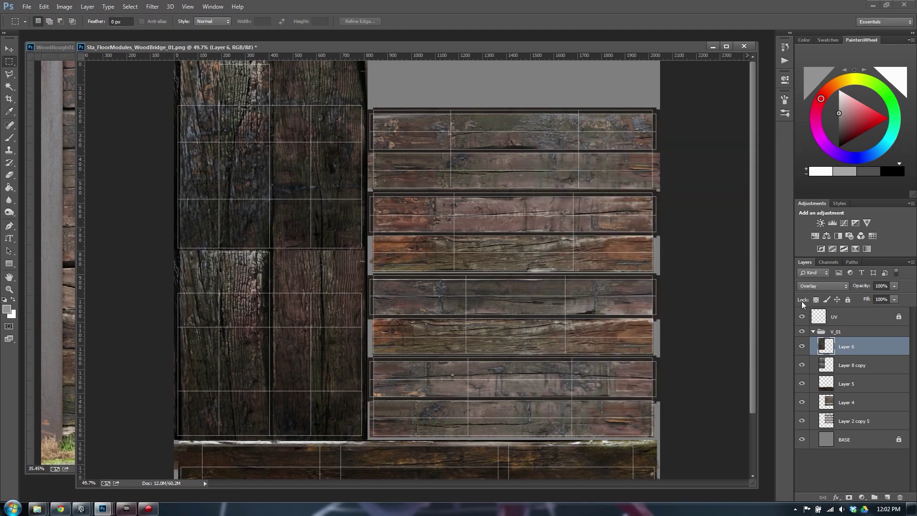
Hide the UV layer and save the texture as the layered Photoshop file Sta_FloorModules_WoodBridge_01.
scroll(481, 246, down, 3)
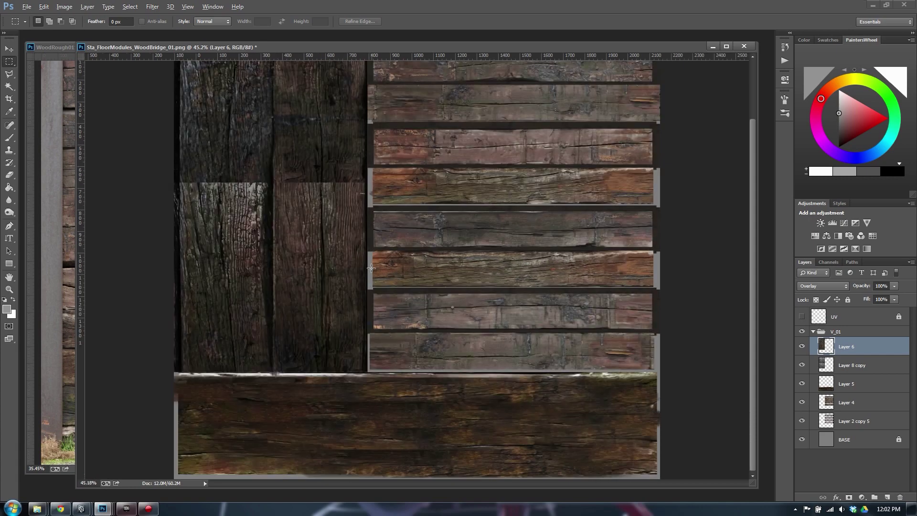
alt+scroll(372, 269, down, 2)
alt+scroll(372, 269, up, 1)
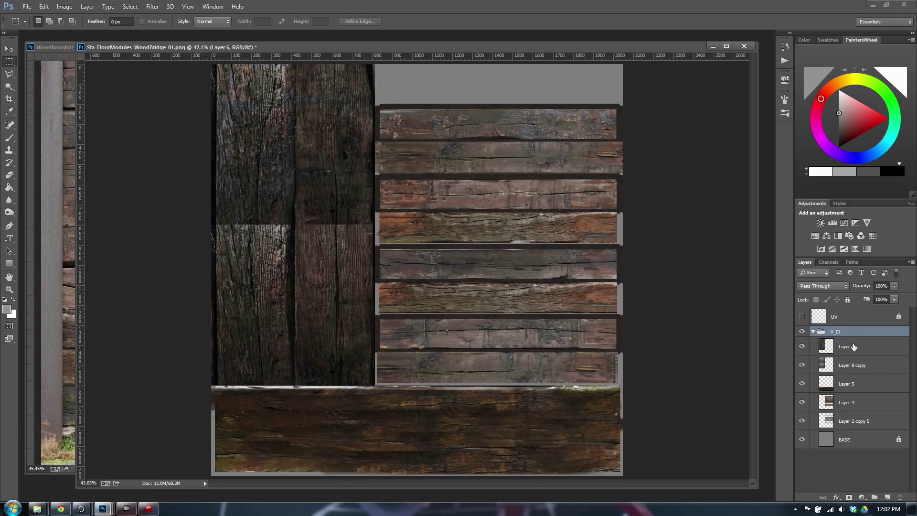
key(ctrl+shift+s)
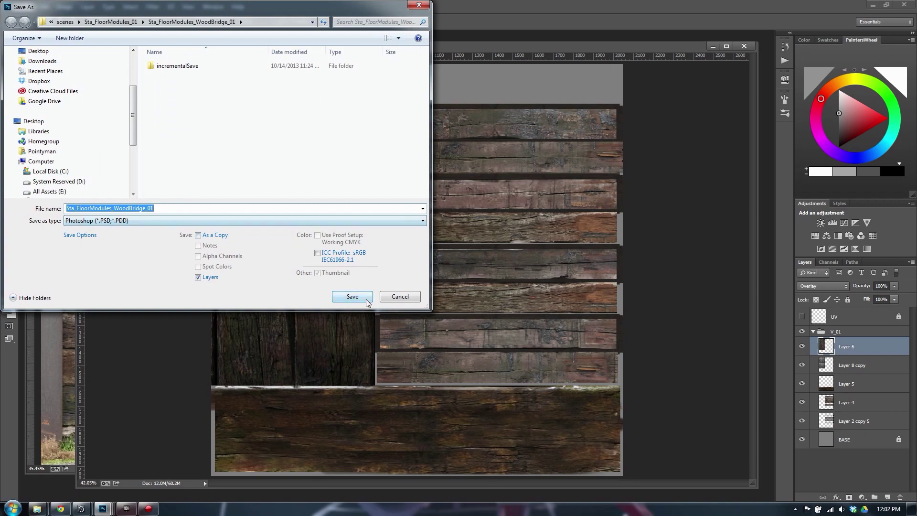
click(352, 296)
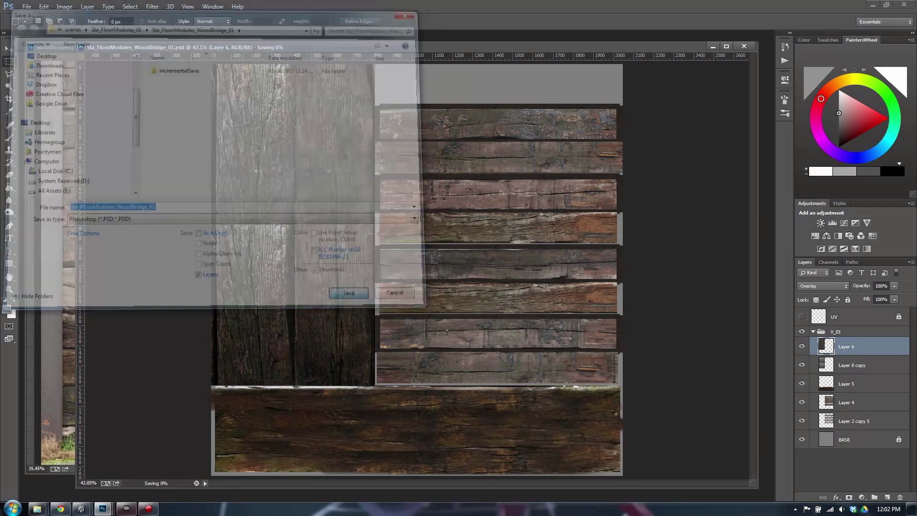
Switch to Maya, clear the component selection, close the UV Texture Editor and bring up Hypershade.
mouse_move(80, 508)
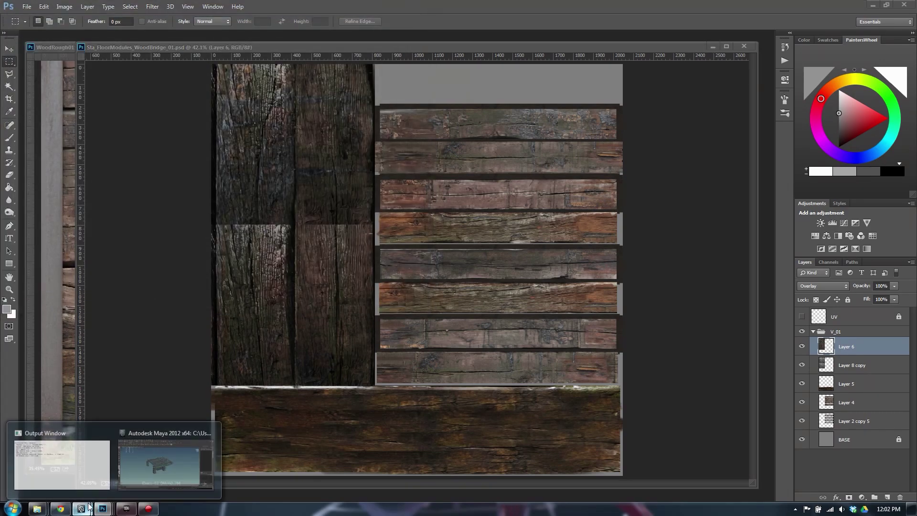
click(158, 460)
click(280, 149)
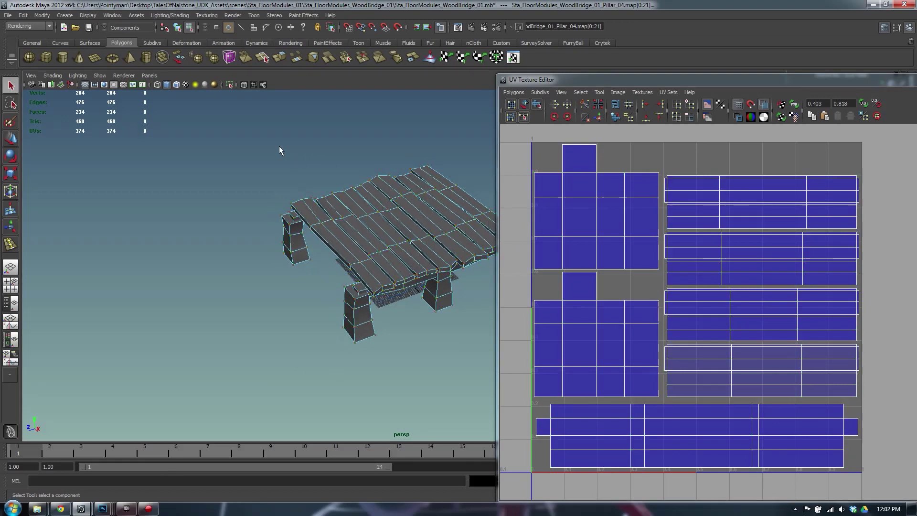
double_click(504, 79)
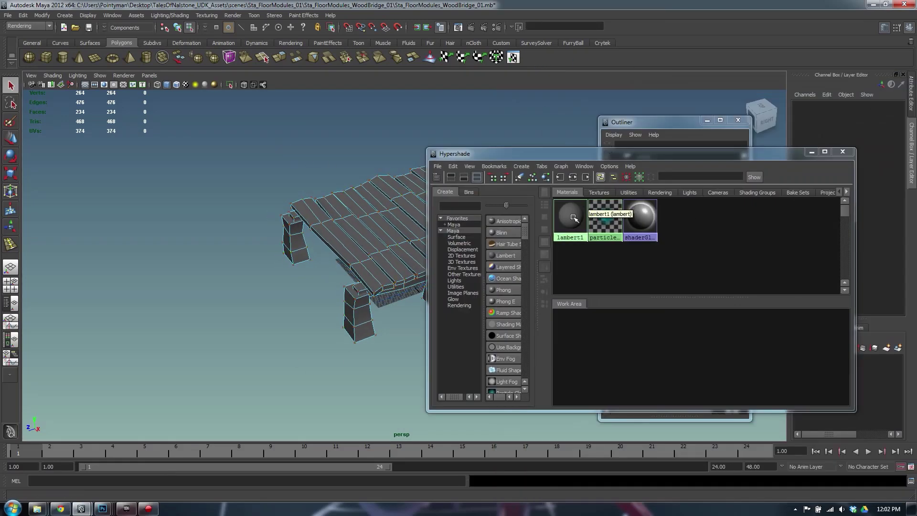
Create a Quick Blinn material and open its attributes beside Hypershade.
drag(206, 171, 187, 224)
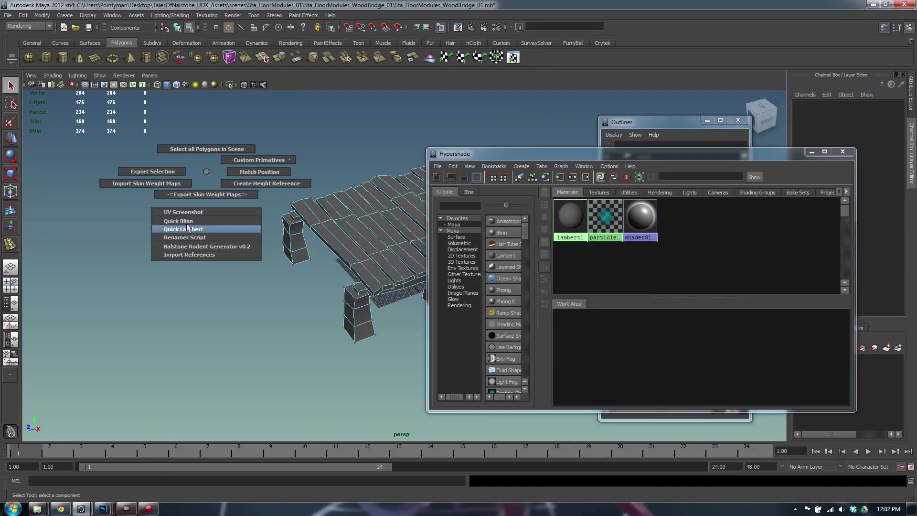
right_drag(188, 228, 185, 221)
drag(625, 162, 539, 170)
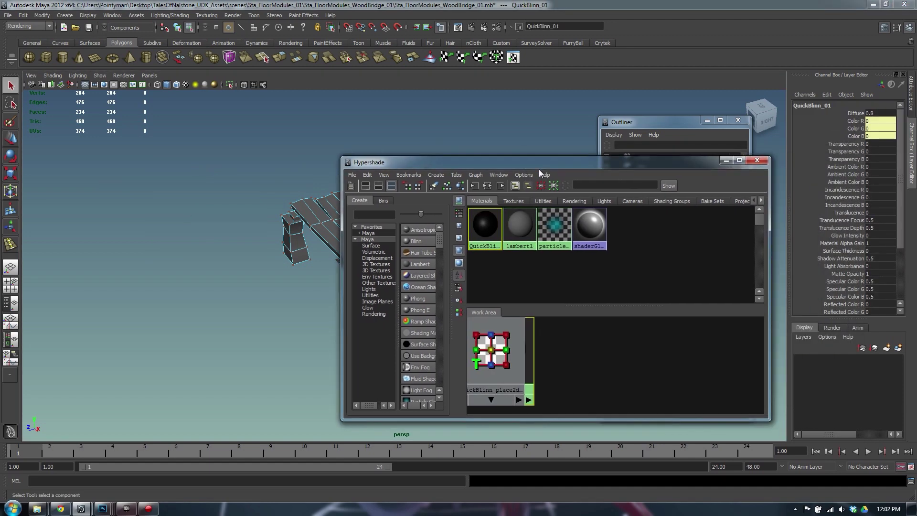
key(ctrl+a)
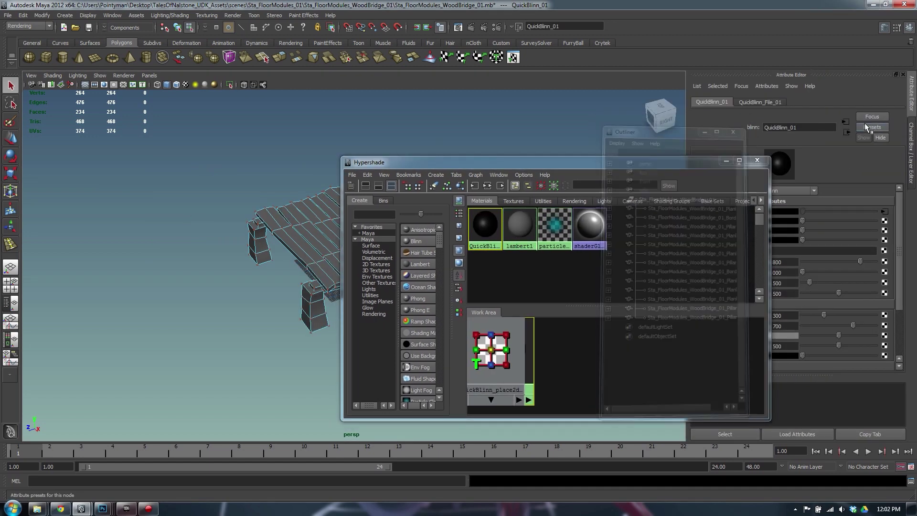
drag(687, 161, 721, 152)
drag(802, 127, 661, 126)
key(BackSpace)
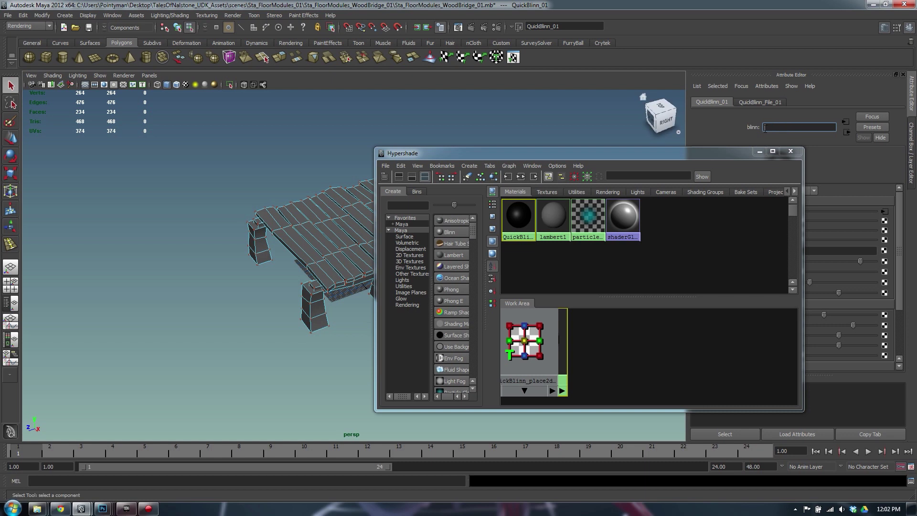
click(256, 164)
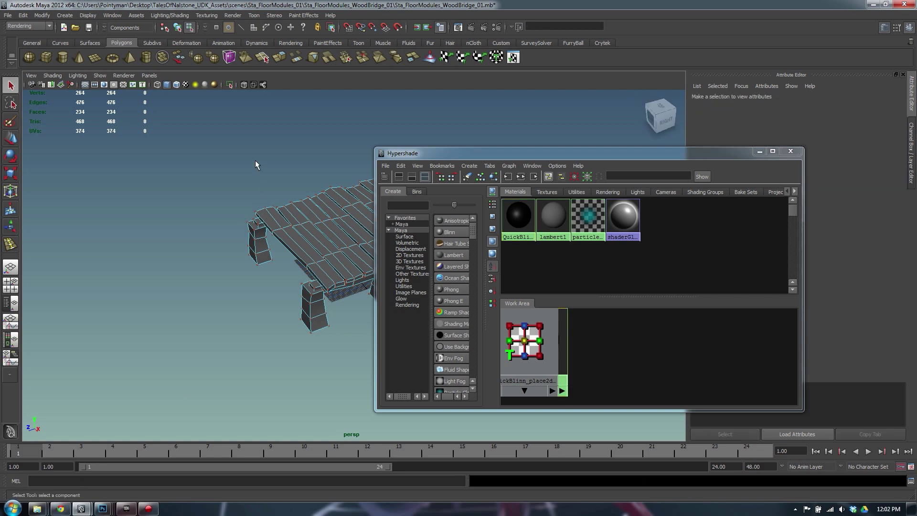
Copy the name of the bridge's top-level group, Sta_FloorModules_WoodBridge_01, from the Outliner.
key(shift+o)
click(682, 187)
click(683, 193)
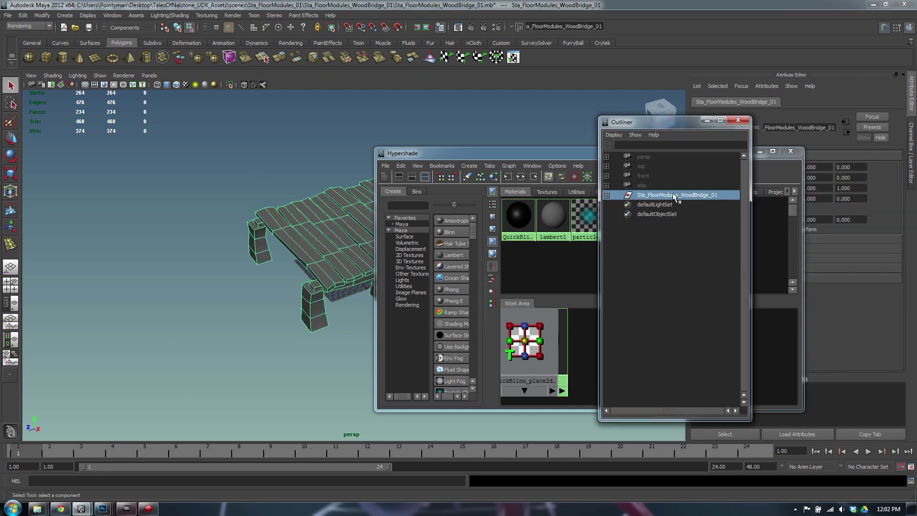
double_click(677, 194)
key(ctrl+c)
Rename the Quick Blinn material to Sta_FloorModules_WoodBridge_01_Texture_01, using the copied group name.
click(530, 254)
click(521, 220)
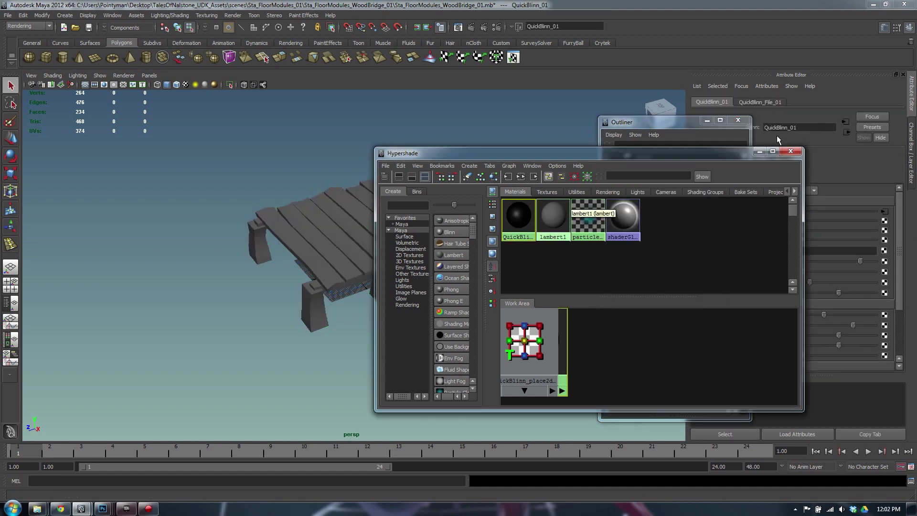
double_click(793, 128)
key(ctrl+v)
text(Texture_1)
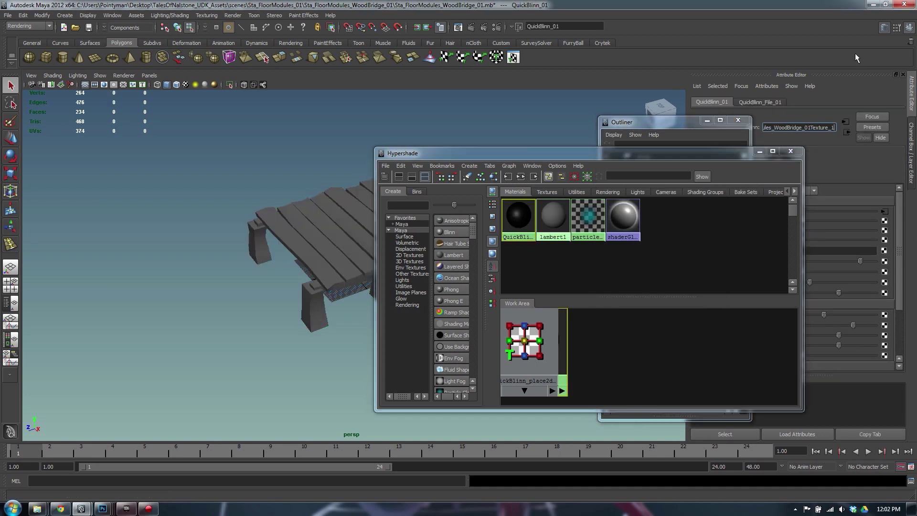
key(BackSpace)
text(01_Texture_0)
key(Return)
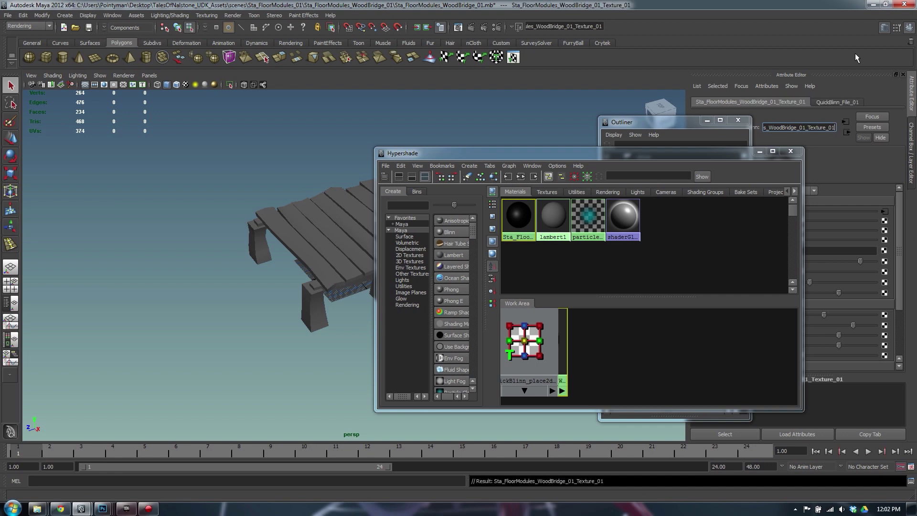
Close the Outliner, graph the new material's connections in Hypershade and open the attributes of its file texture node.
click(737, 120)
drag(525, 153, 187, 172)
click(474, 184)
click(564, 354)
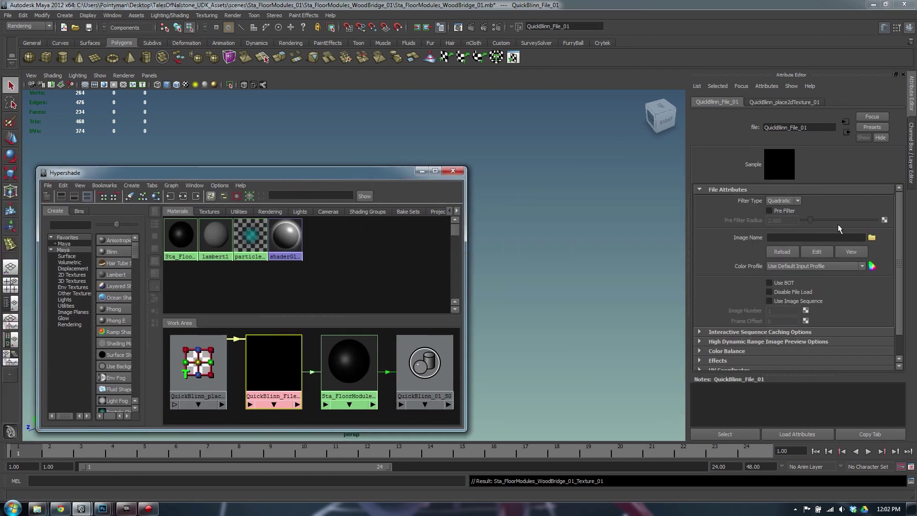
Load Sta_FloorModules_WoodBridge_01.psd from the project's Sta_FloorModules_WoodBridge_01 scene folder as the file texture's image.
click(871, 237)
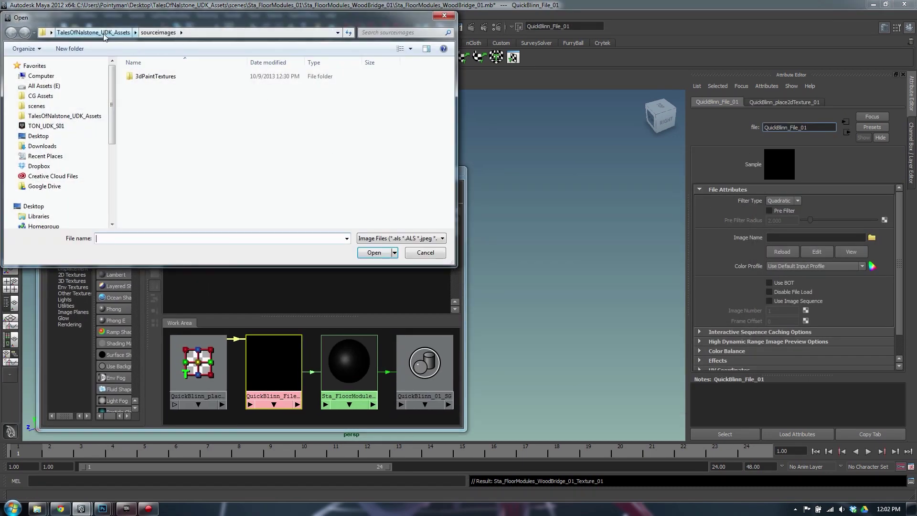
click(104, 34)
double_click(162, 164)
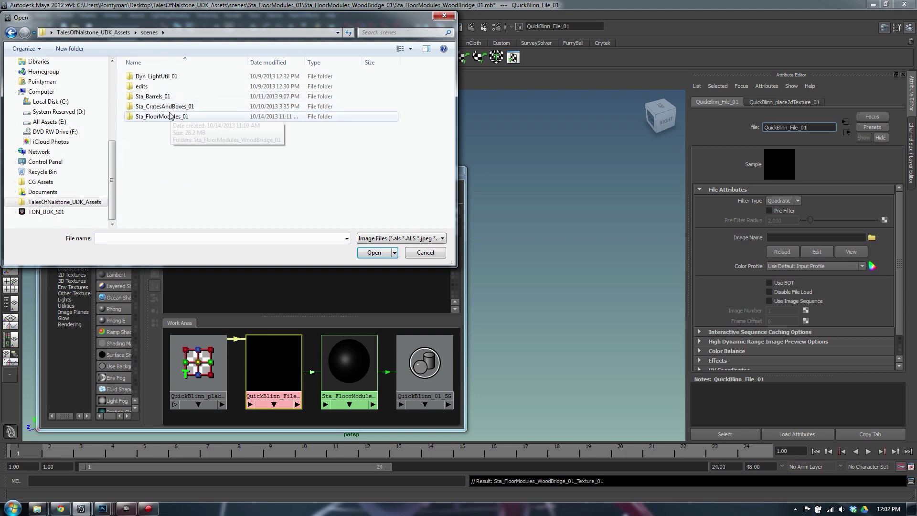
double_click(170, 116)
double_click(189, 77)
click(269, 87)
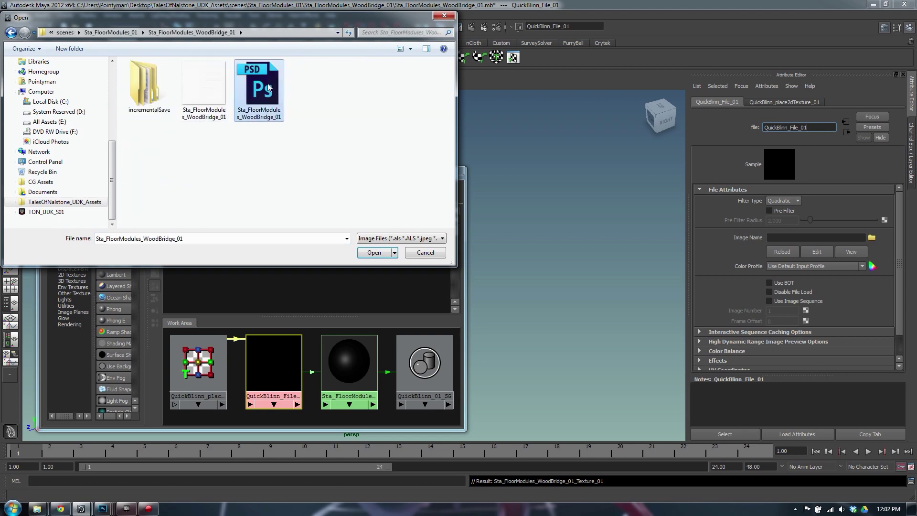
double_click(269, 88)
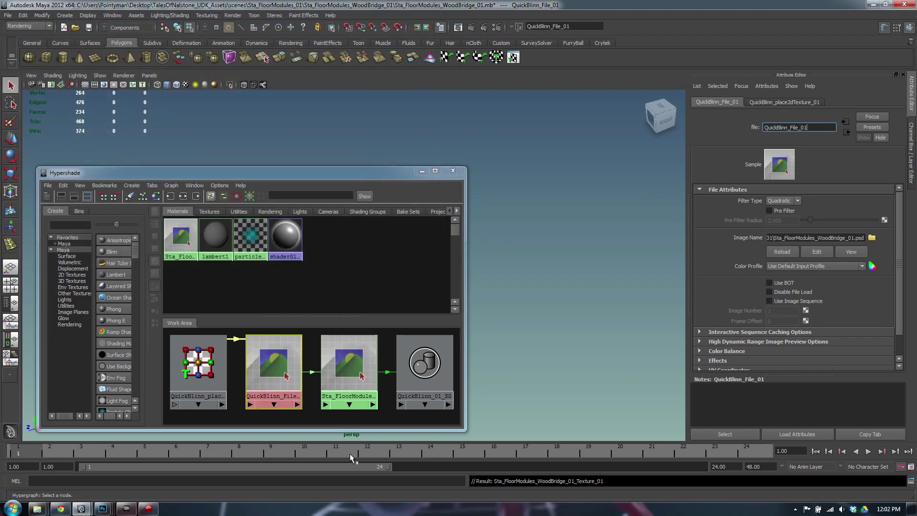
Rename the color file texture node to Sta_FloorModules_WoodBridgeFile_01, using the copied group name.
click(354, 375)
click(263, 374)
click(796, 126)
key(ctrl+a)
key(ctrl+v)
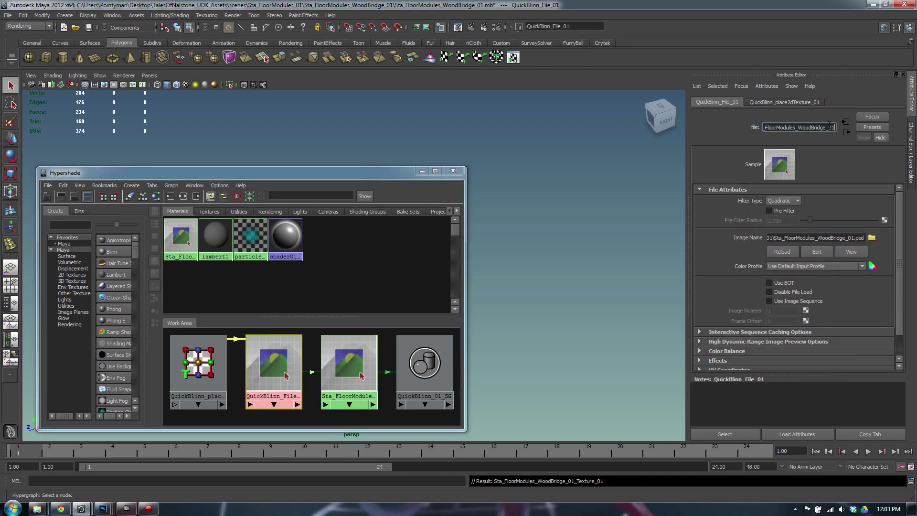
text(File)
key(Return)
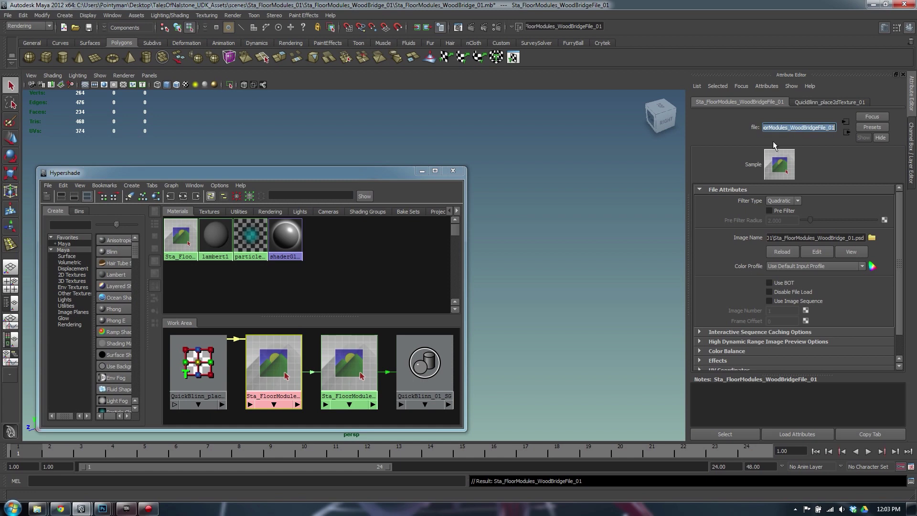
Map a new file texture to the Blinn material's bump mapping and name it Sta_FloorModules_WoodBridgeBumpFile_01.
click(349, 363)
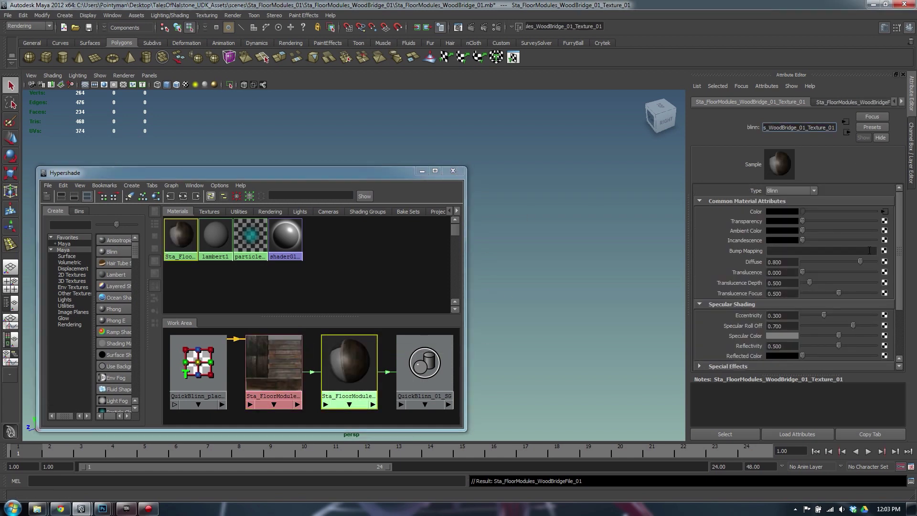
click(884, 251)
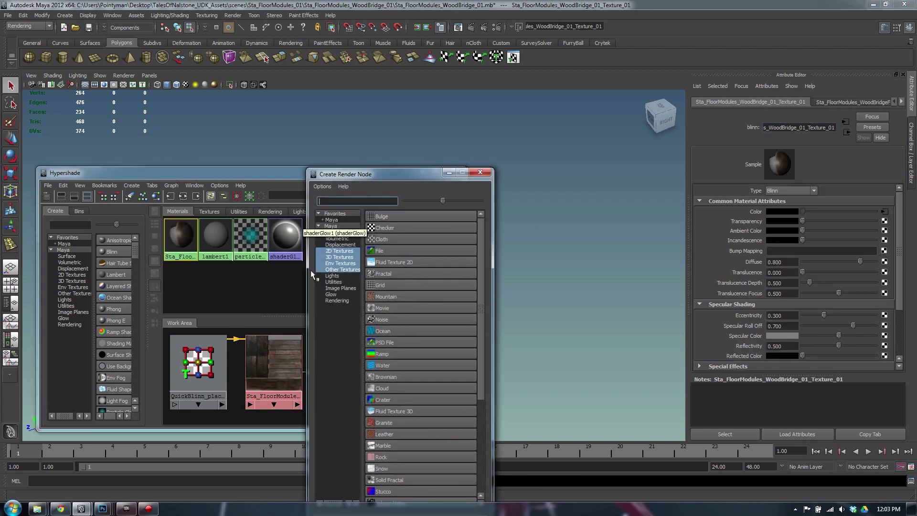
click(393, 252)
double_click(772, 123)
click(234, 364)
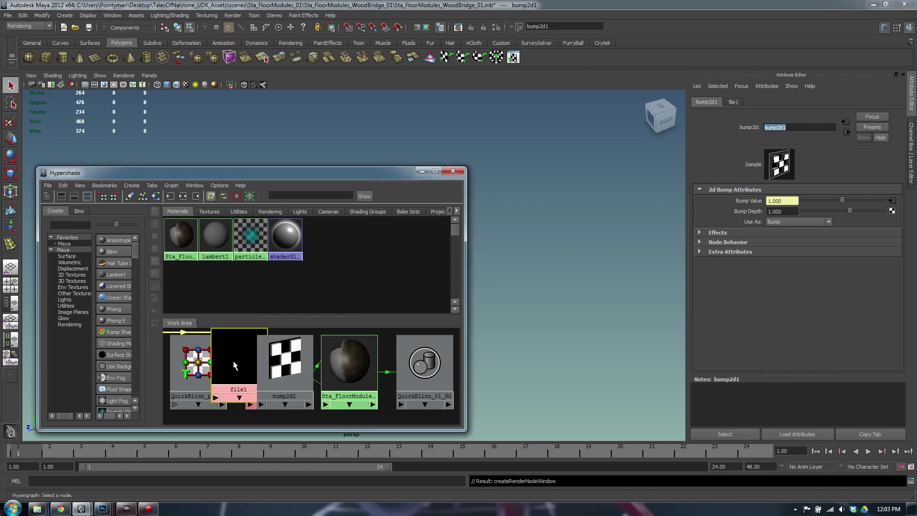
double_click(776, 127)
text(Sta_FloorModules_WoodBridgeFile_01)
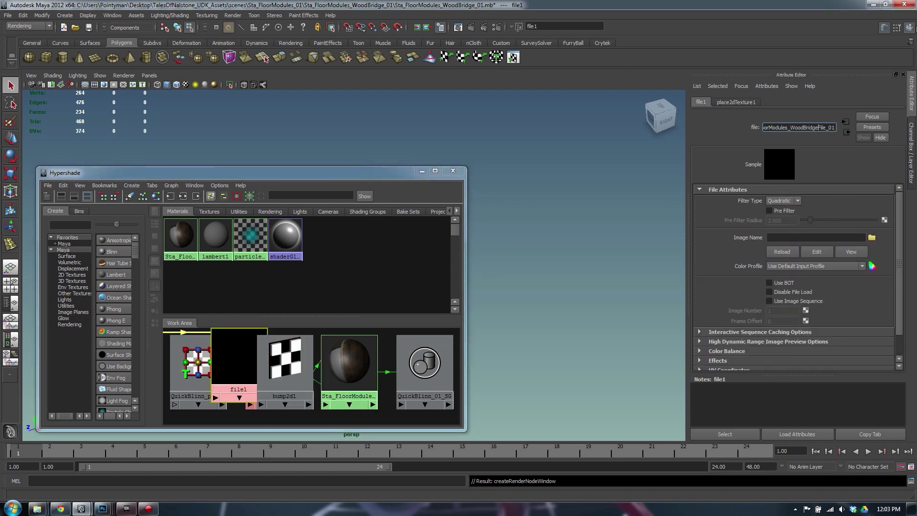
text(Bump)
key(Return)
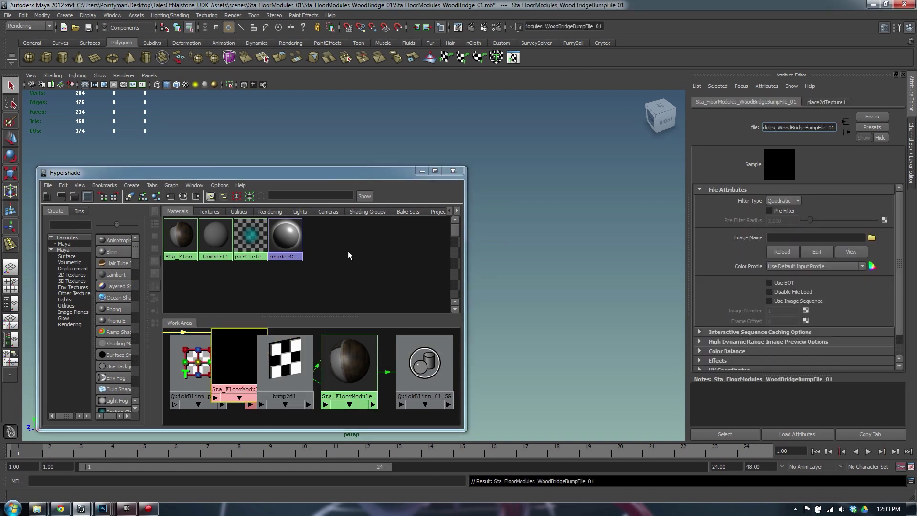
Map a new file texture to the material's specular color and name it Sta_FloorModules_WoodBridgeSpecFile_01.
click(177, 240)
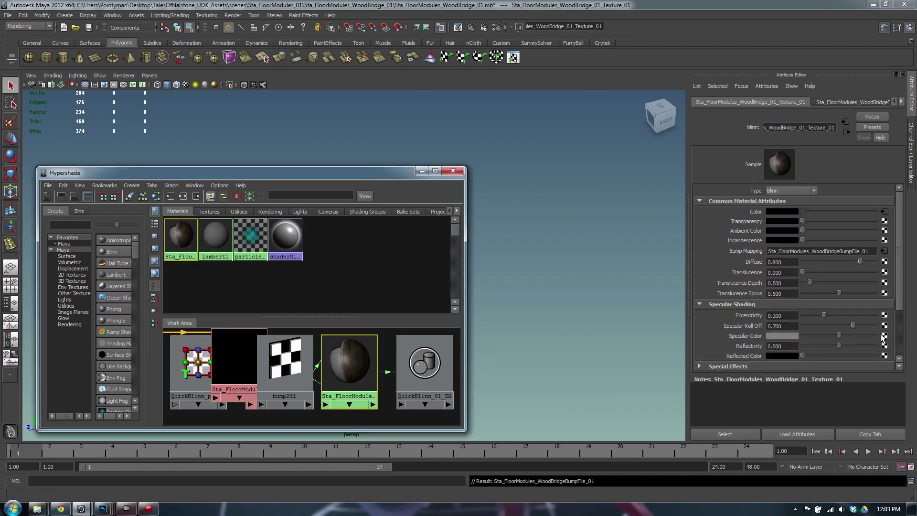
click(884, 336)
click(379, 251)
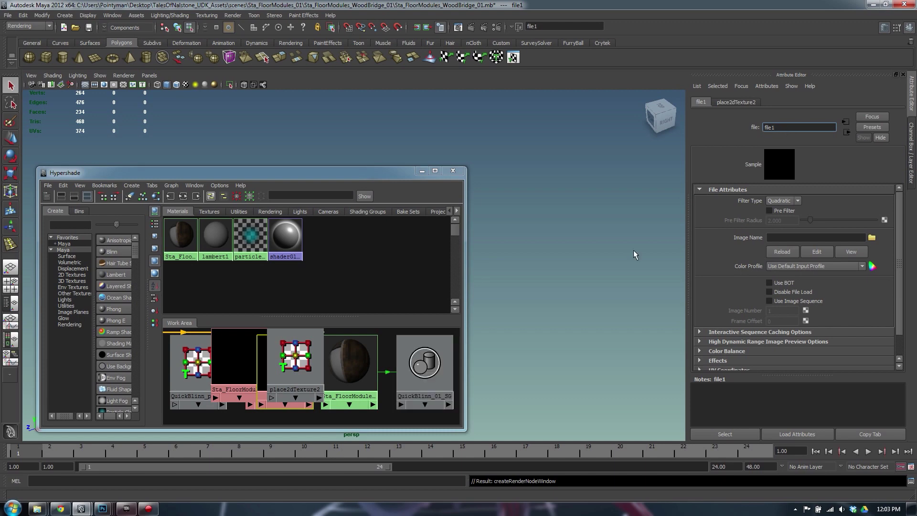
double_click(788, 129)
key(ctrl+v)
key(Return)
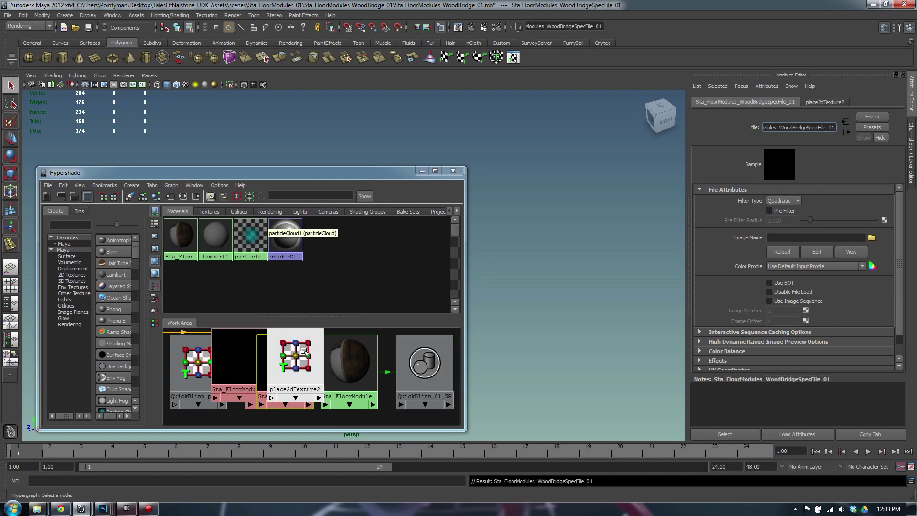
Regraph the bridge material's full network in Hypershade and move the window away from the bridge model.
click(180, 235)
click(788, 160)
drag(346, 176, 489, 164)
click(325, 186)
drag(332, 163, 575, 127)
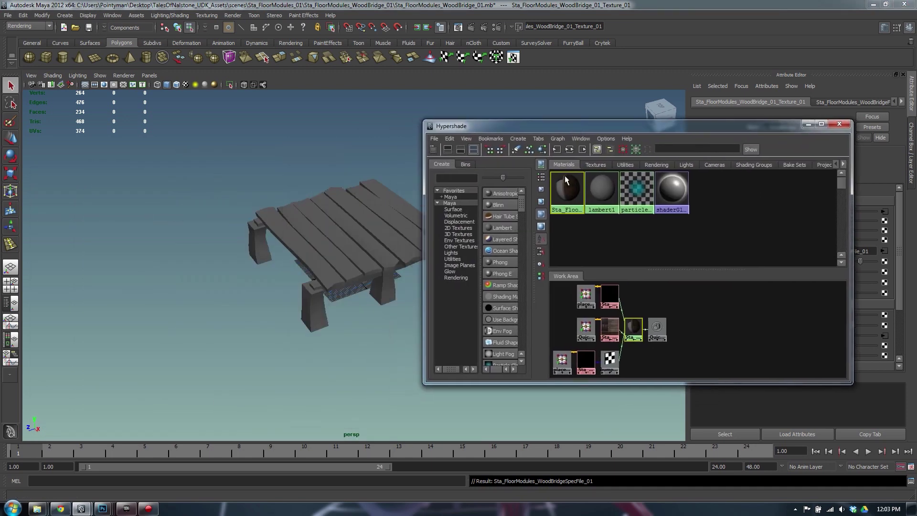
Select all the bridge pieces in object mode, assign the bridge Blinn material to them and clear the selection.
alt+drag(235, 239, 443, 338)
alt+right_drag(243, 286, 364, 305)
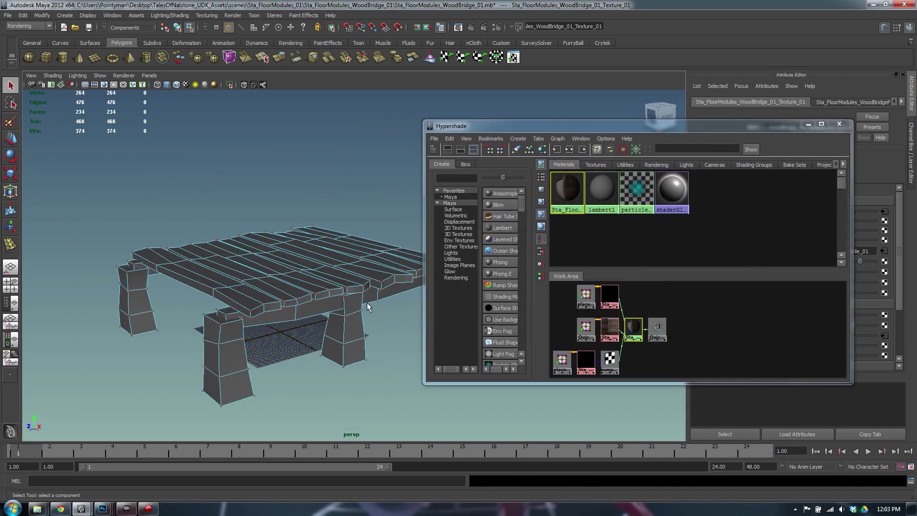
key(F8)
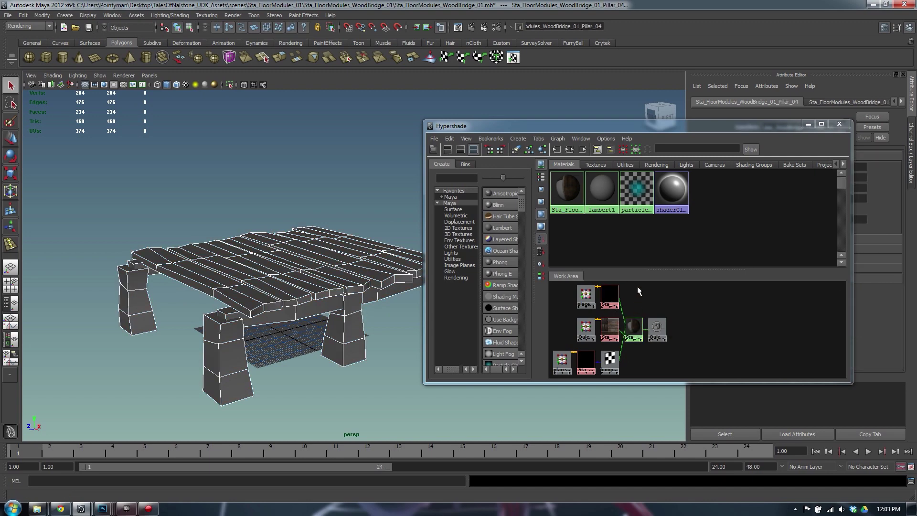
right_drag(634, 301, 634, 289)
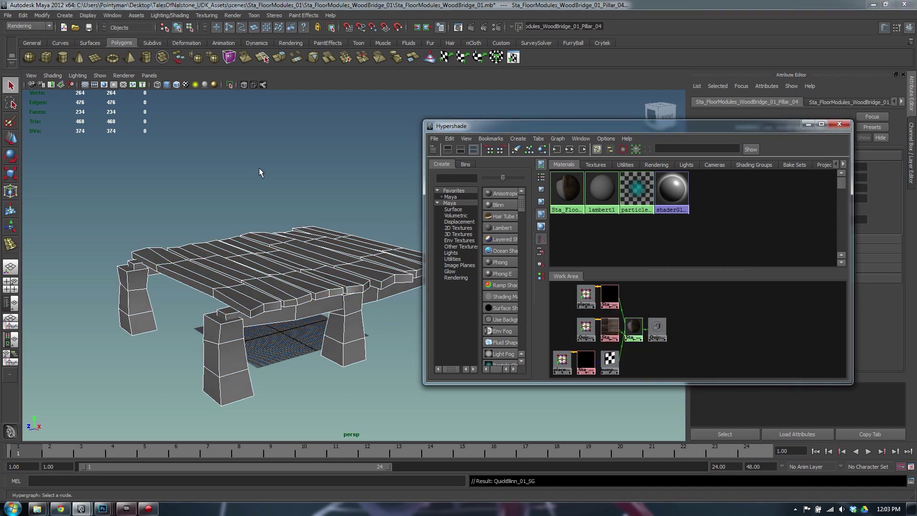
click(260, 172)
Turn on textured display in the viewport and examine the plank textures on the bridge from several angles.
alt+drag(308, 225, 315, 246)
key(6)
alt+drag(217, 180, 368, 201)
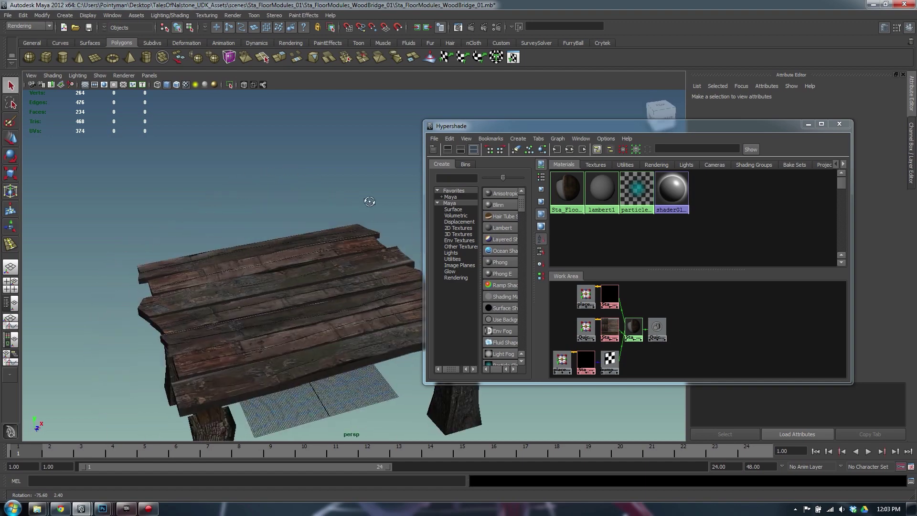
alt+right_drag(368, 201, 250, 213)
alt+drag(250, 213, 272, 225)
alt+middle_drag(272, 224, 260, 198)
alt+right_drag(260, 199, 412, 164)
alt+drag(411, 163, 368, 163)
Move Hypershade clear of the bridge and save the Maya scene.
drag(503, 127, 679, 129)
alt+drag(364, 210, 344, 306)
drag(656, 132, 604, 107)
key(ctrl+s)
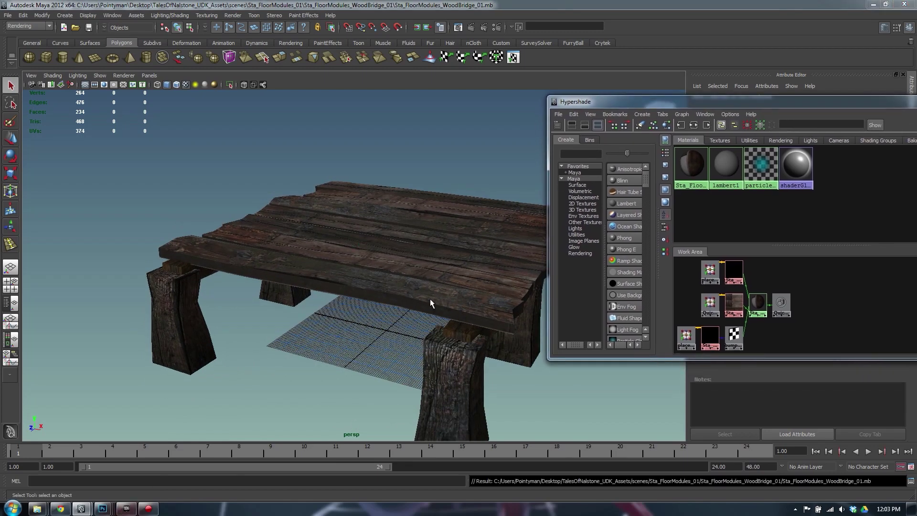
Switch to the bridge texture in Photoshop and make a merged copy of the five plank layers named MERGED POST.
mouse_move(102, 509)
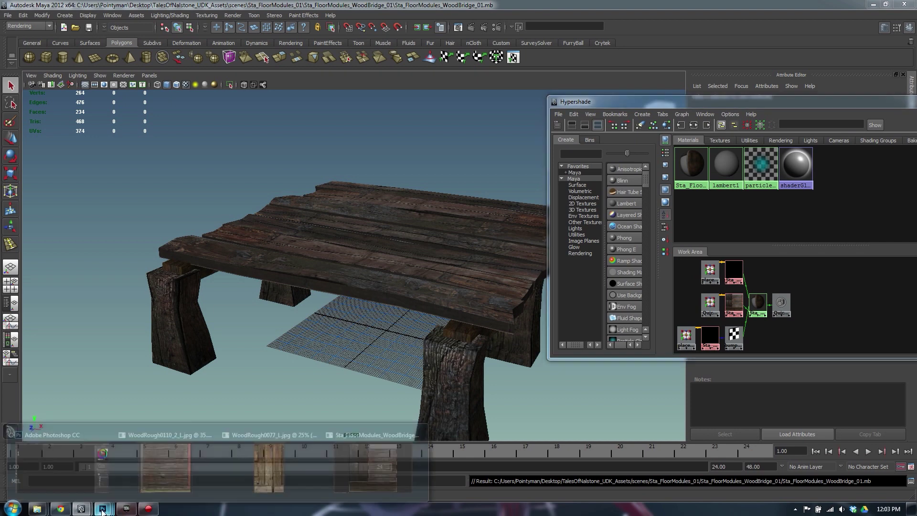
click(372, 462)
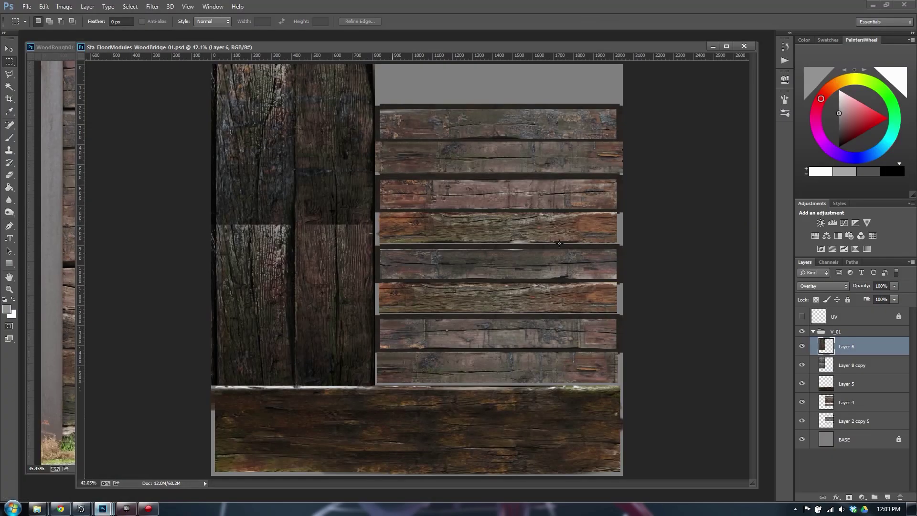
click(862, 367)
click(864, 352)
shift+click(863, 420)
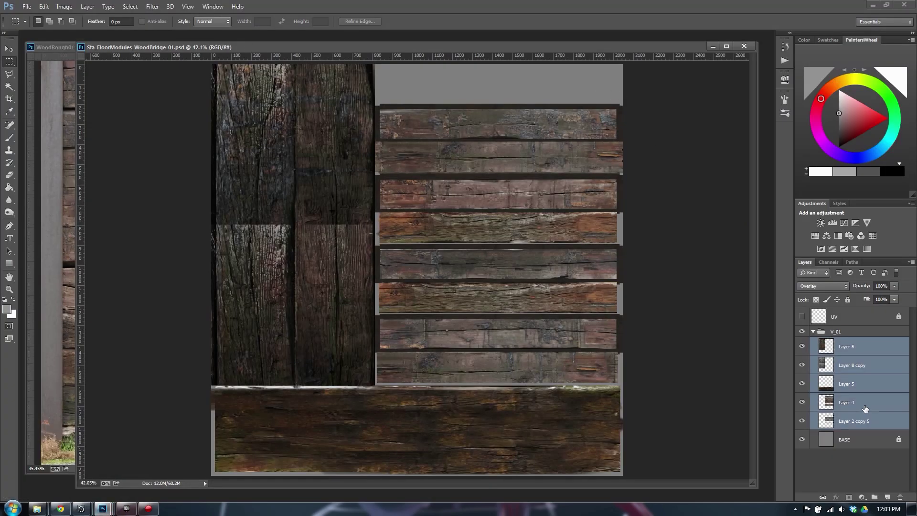
key(ctrl+j)
key(ctrl+e)
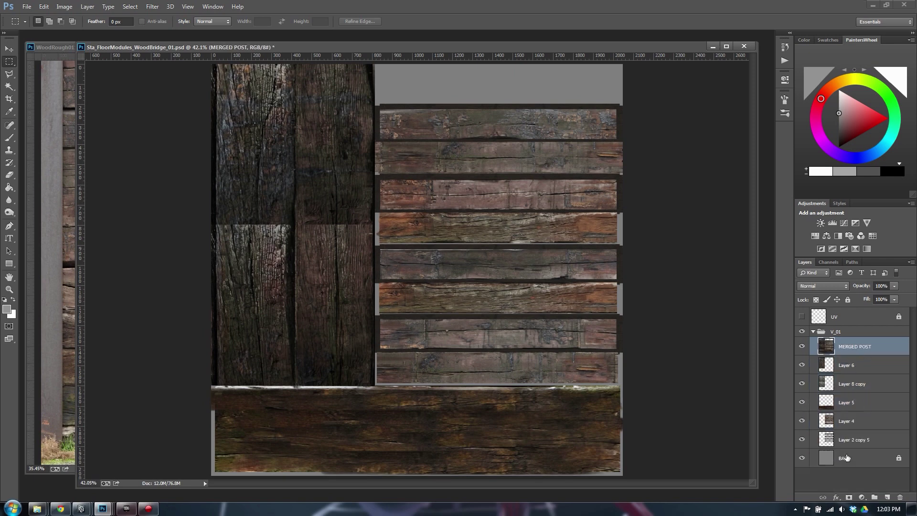
Hide the layers from Layer 6 down to Layer 2 copy 5, leave MERGED POST active, and launch nDo2 x64.
click(813, 332)
click(813, 331)
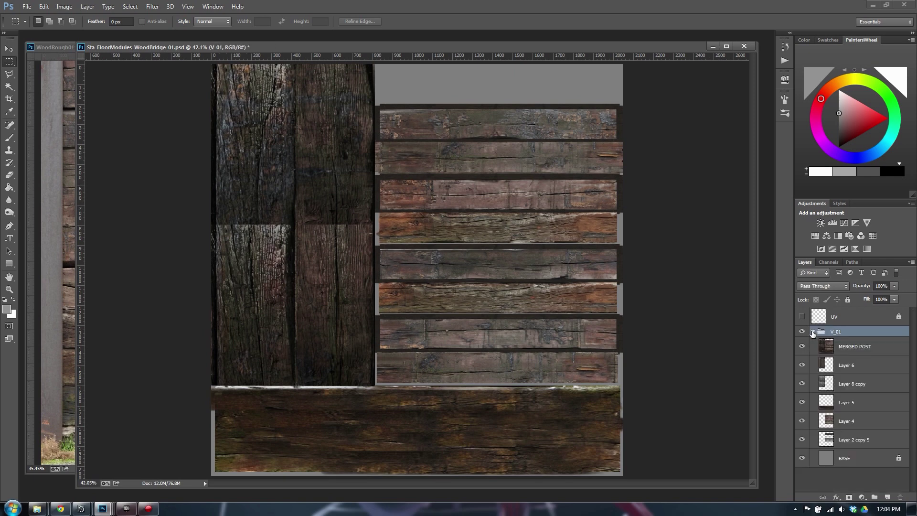
click(854, 460)
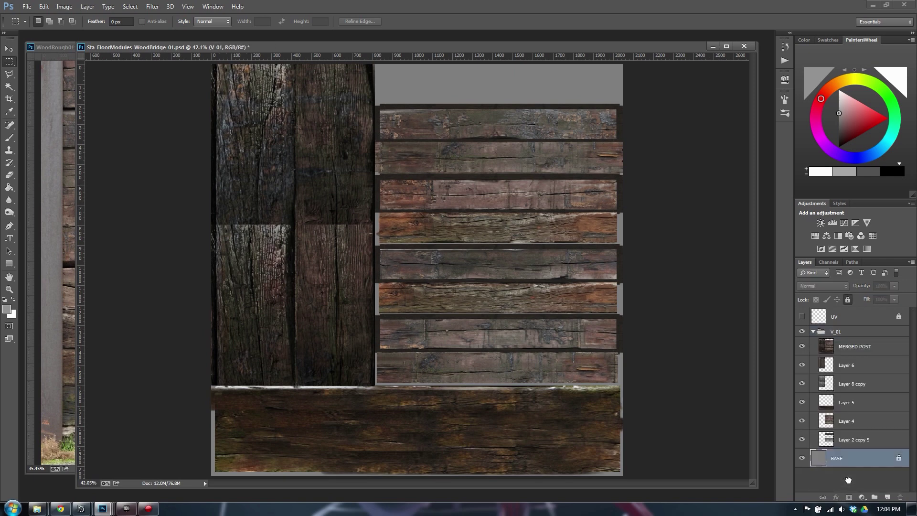
click(818, 343)
drag(802, 365, 816, 437)
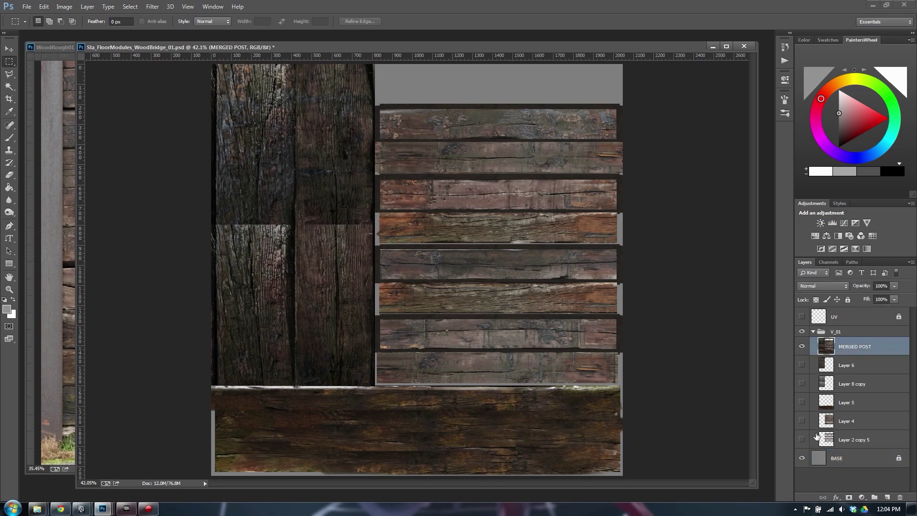
key(super)
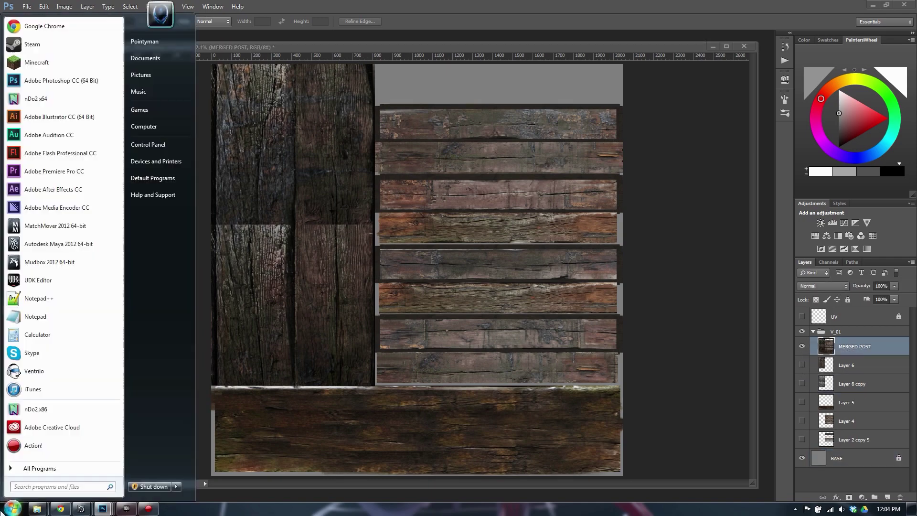
click(55, 97)
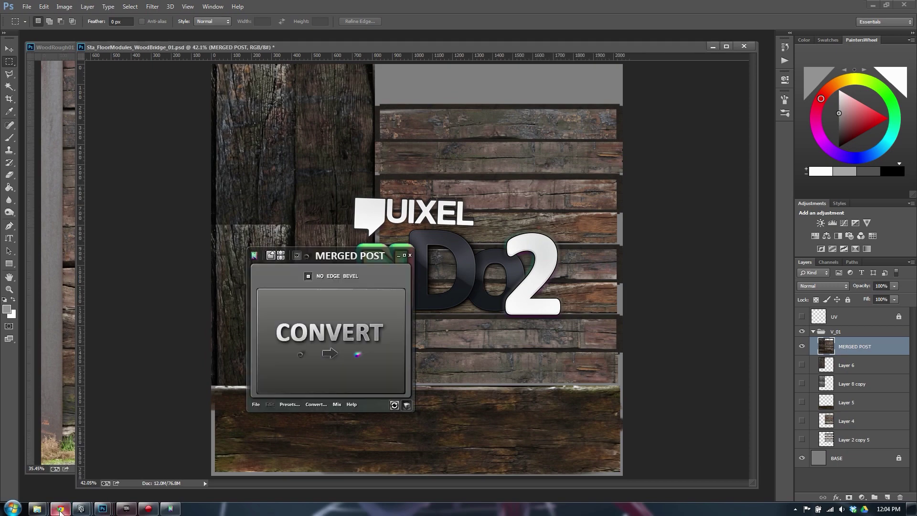
Switch to Chrome and restart the epic music video from about 34:09.
click(60, 508)
click(88, 66)
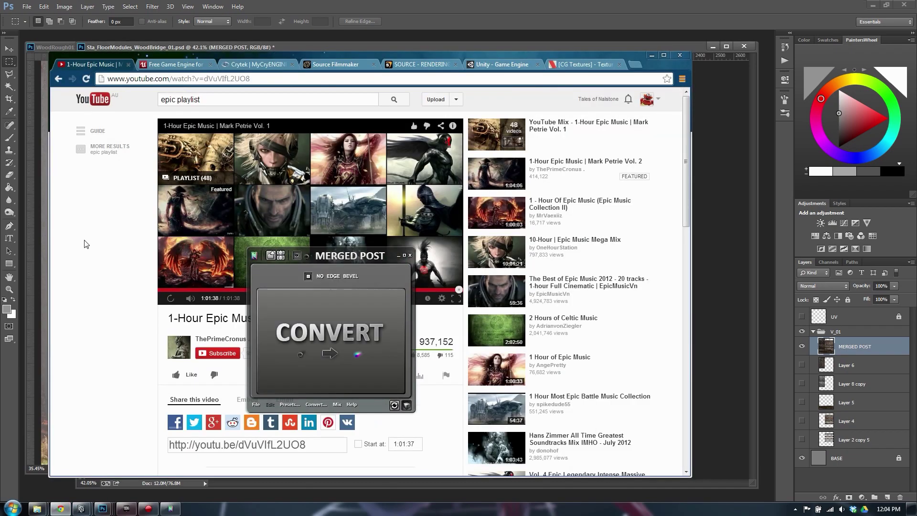
click(242, 300)
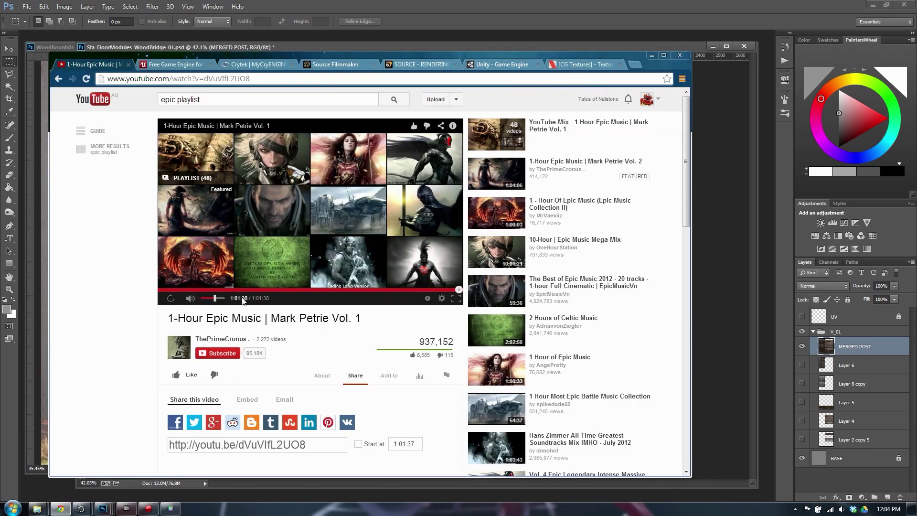
click(327, 290)
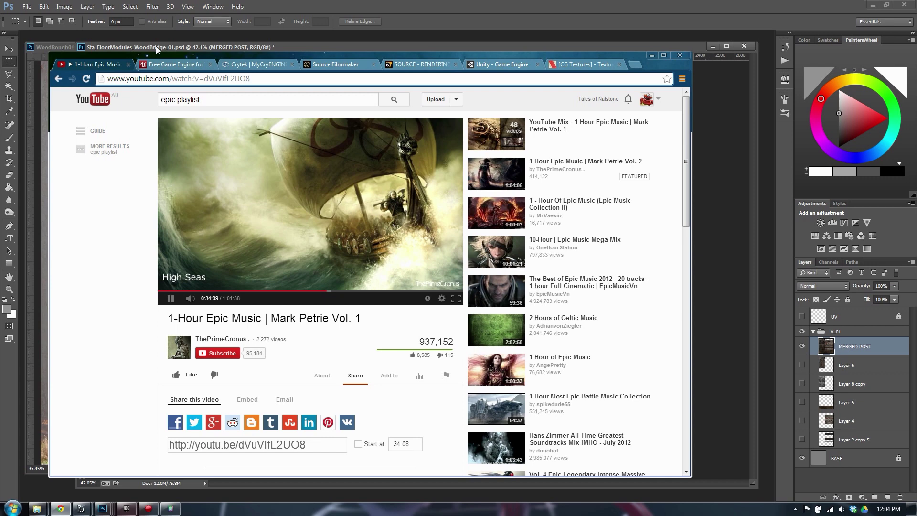
Return to Photoshop, spread the nDo2 panel and its 3D preview apart, and rotate and enlarge the preview cylinder.
click(357, 44)
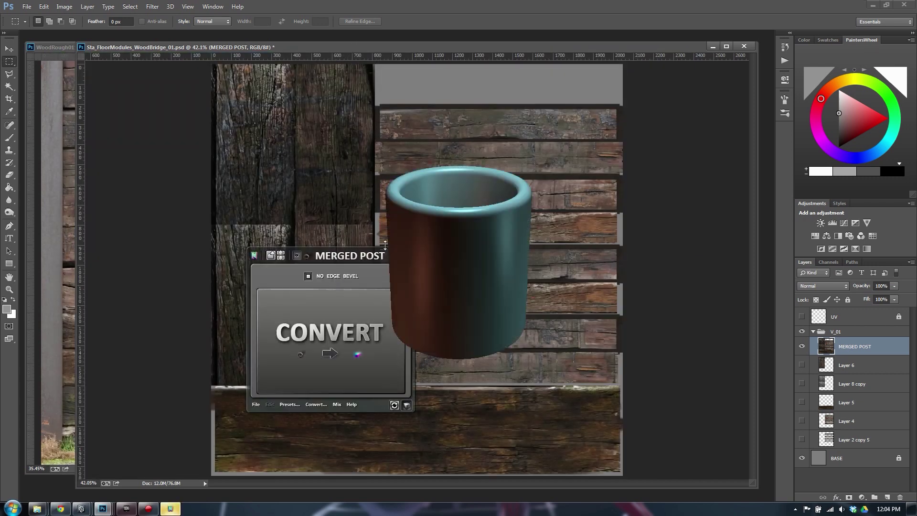
drag(436, 249, 573, 210)
drag(342, 259, 599, 309)
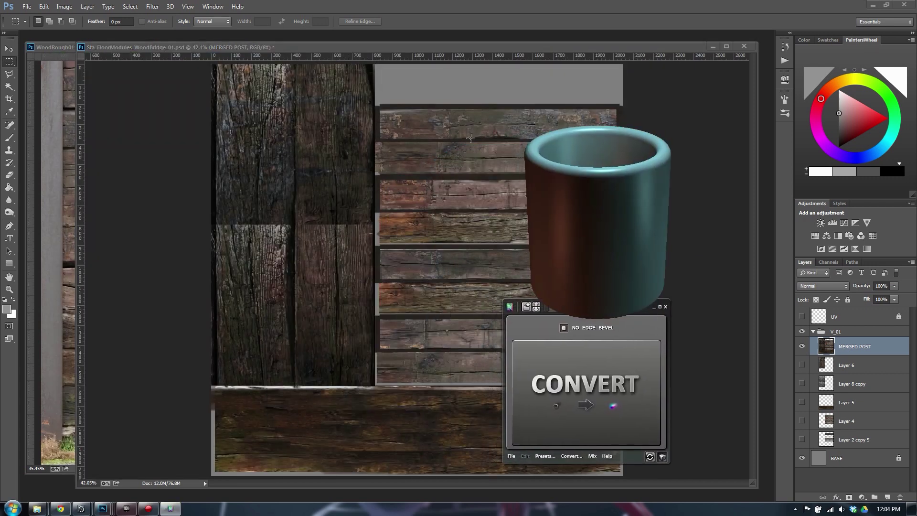
middle_drag(614, 198, 632, 179)
scroll(632, 190, up, 2)
mouse_move(651, 207)
mouse_down()
mouse_move(657, 165)
mouse_move(653, 238)
mouse_move(663, 196)
mouse_up()
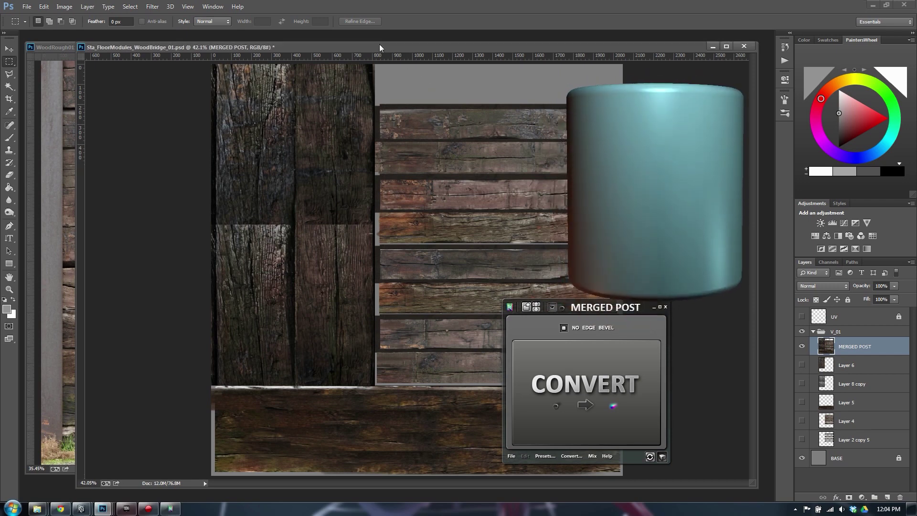
Shift the bridge document and nDo2 panel aside, and convert the active document to a normal map with the Soft Spectrum preset.
drag(397, 47, 354, 41)
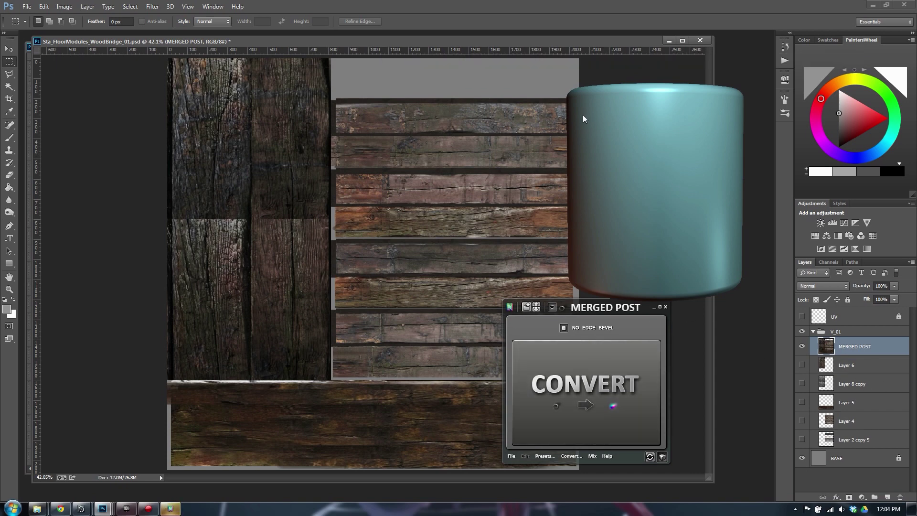
drag(591, 311, 585, 320)
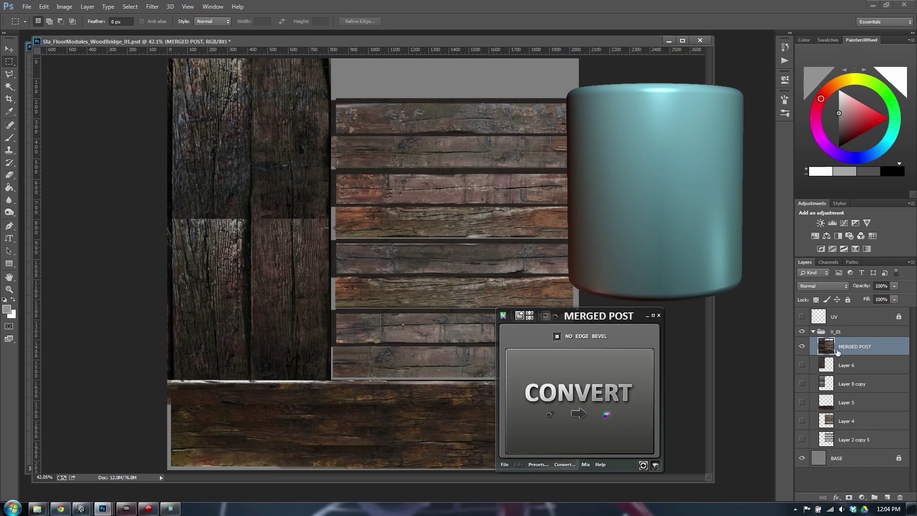
drag(581, 320, 579, 326)
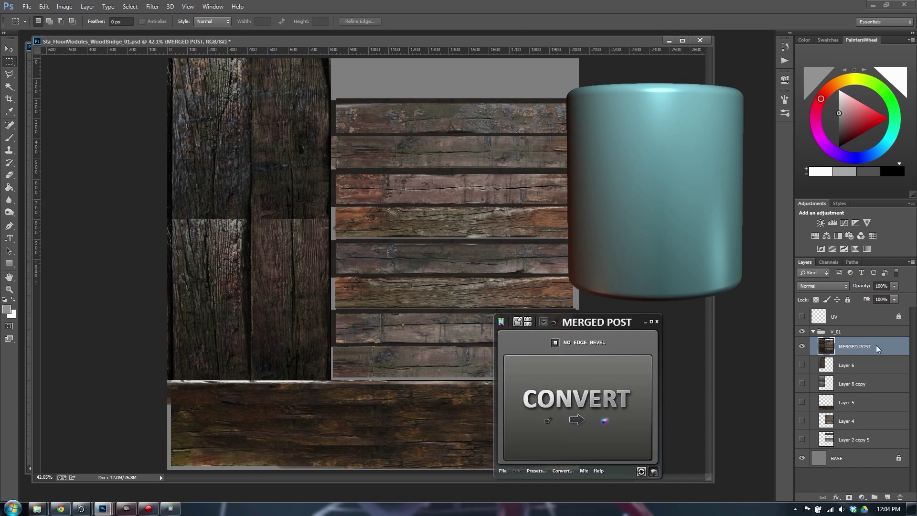
click(535, 471)
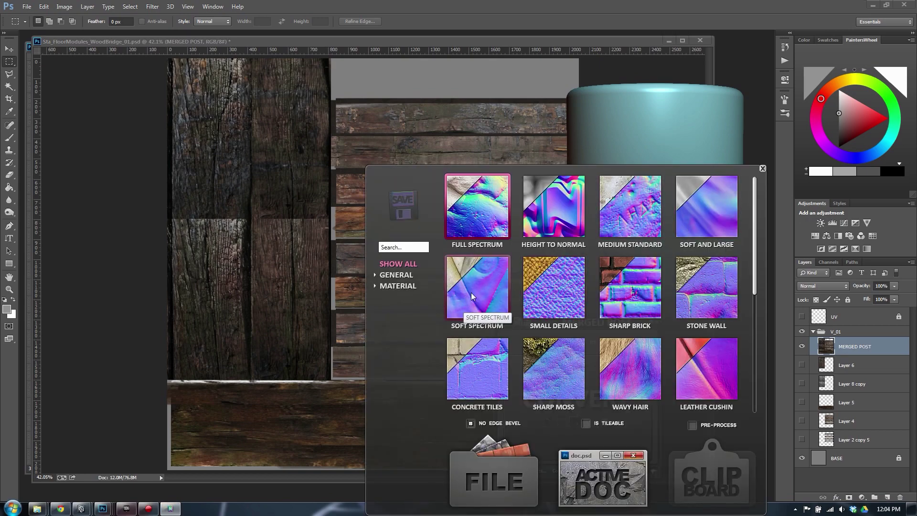
click(483, 289)
click(600, 480)
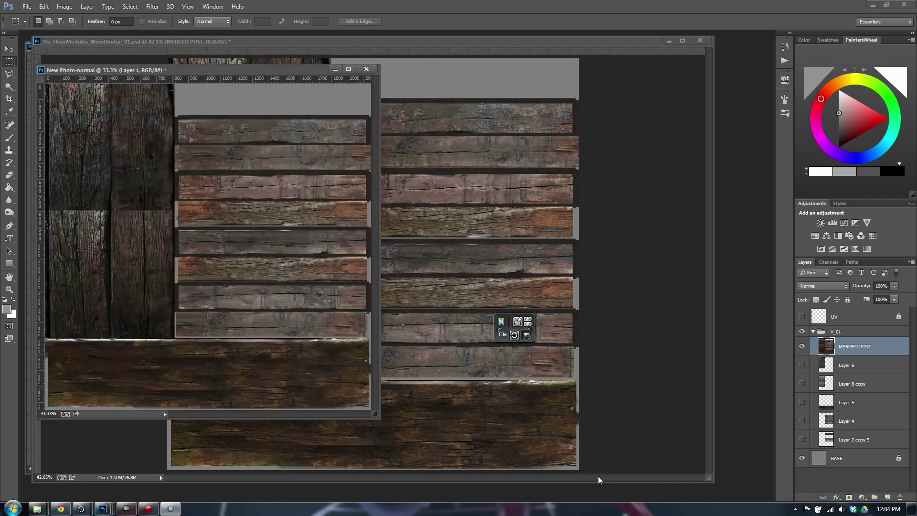
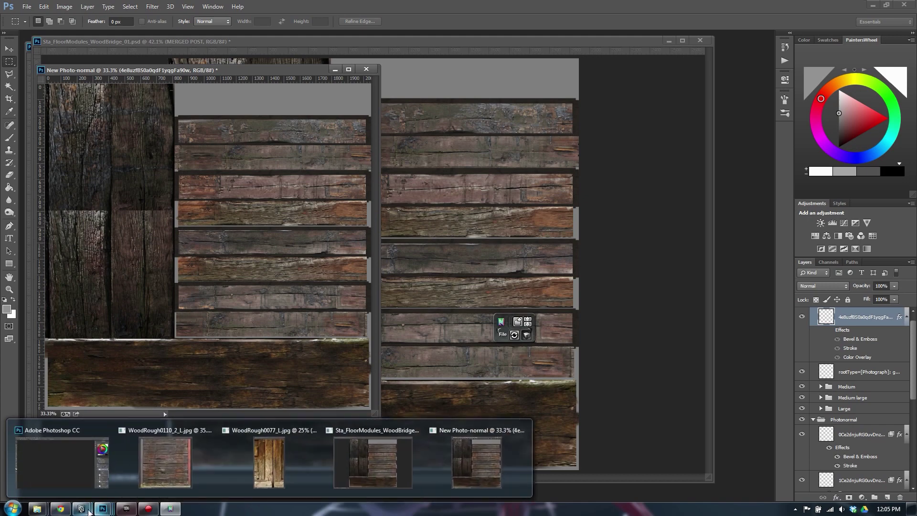
Switch to Unreal Development Kit and examine the crate, barrels and torches in the scene from several angles.
mouse_move(122, 510)
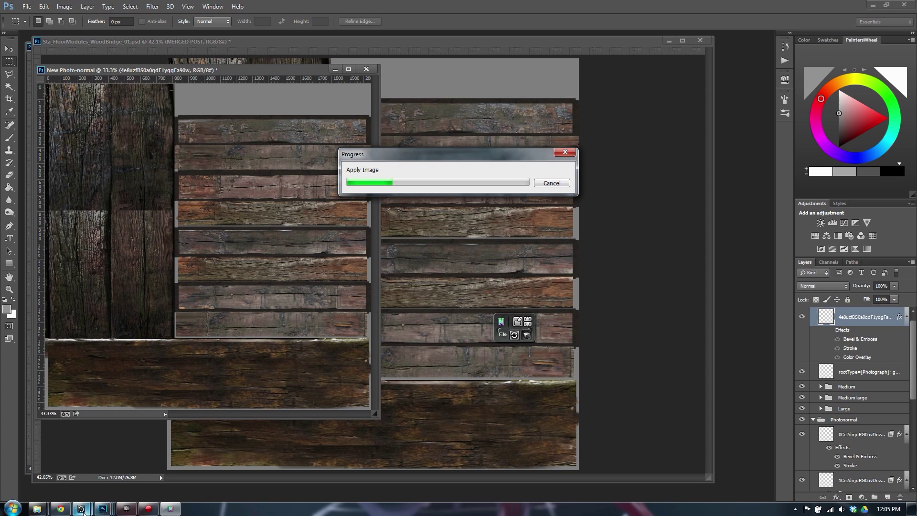
mouse_move(81, 509)
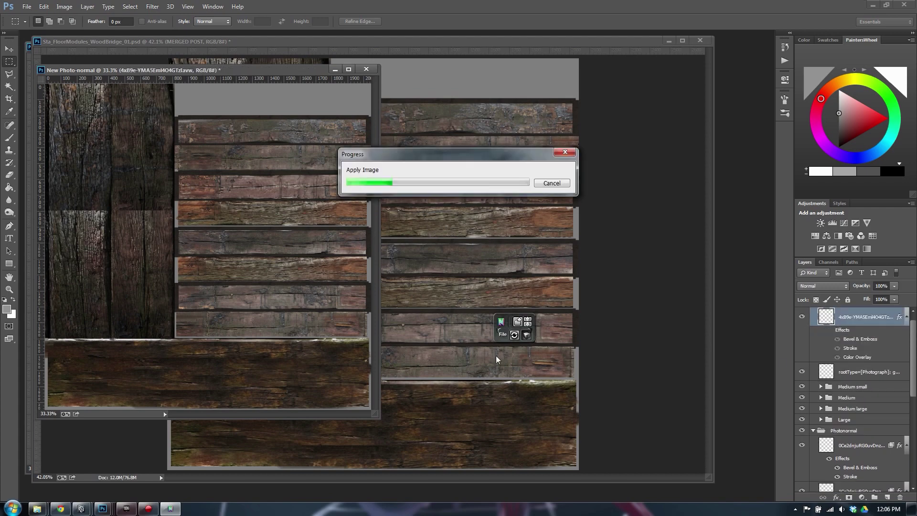
click(65, 509)
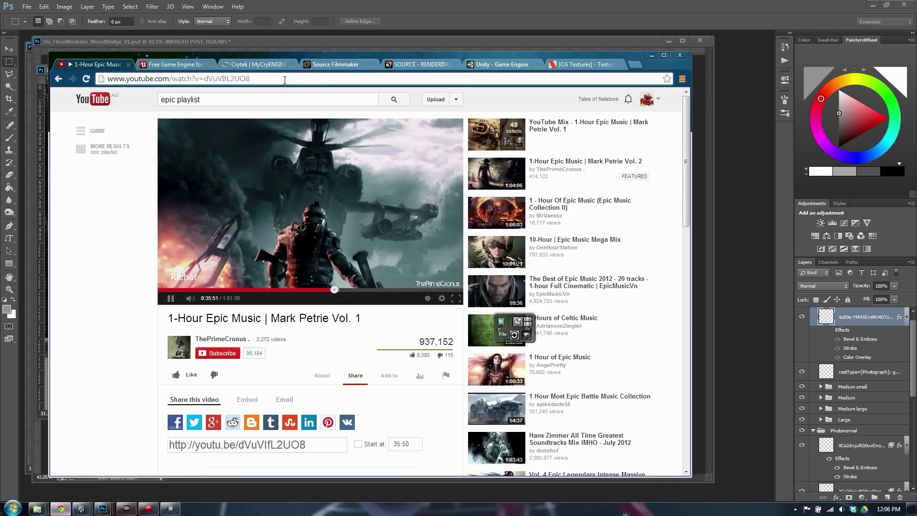
click(128, 509)
scroll(376, 243, up, 5)
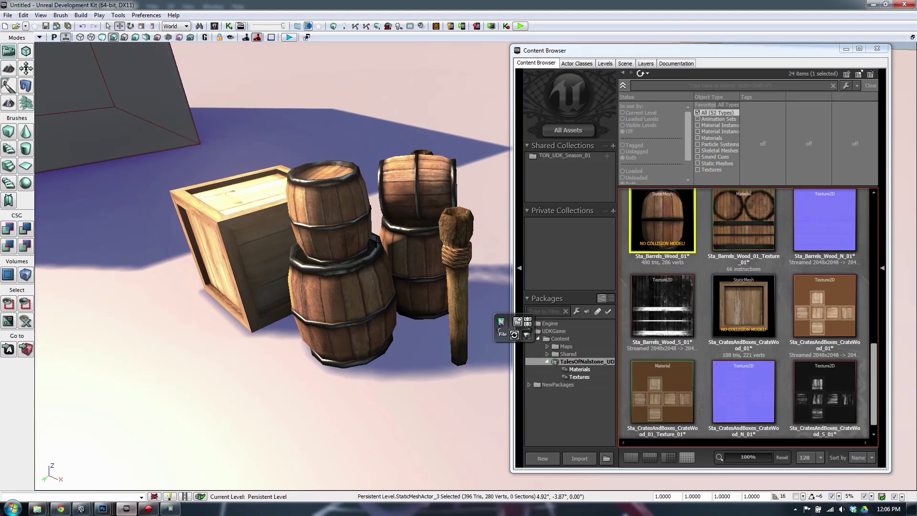
scroll(401, 190, down, 5)
right_drag(401, 190, 415, 278)
click(403, 139)
scroll(384, 250, up, 5)
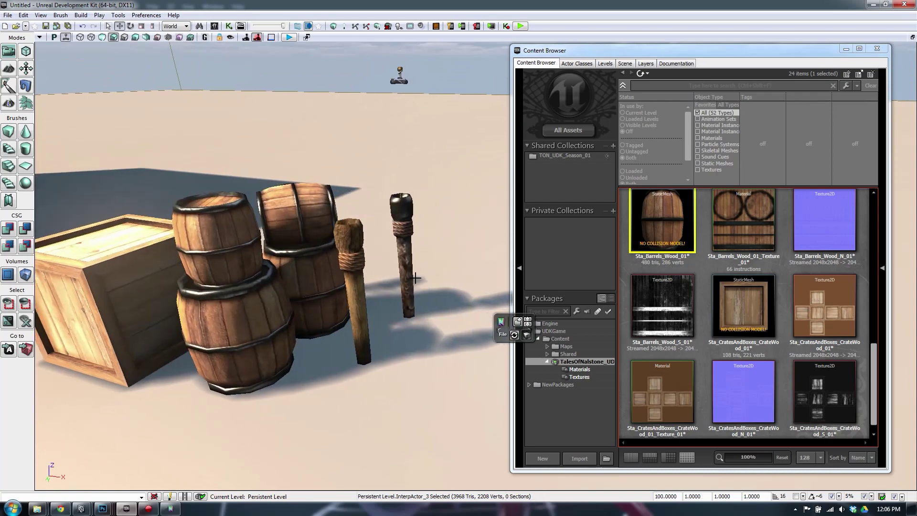
right_drag(414, 232, 382, 244)
middle_drag(382, 245, 331, 227)
right_drag(434, 237, 363, 248)
middle_drag(411, 244, 408, 262)
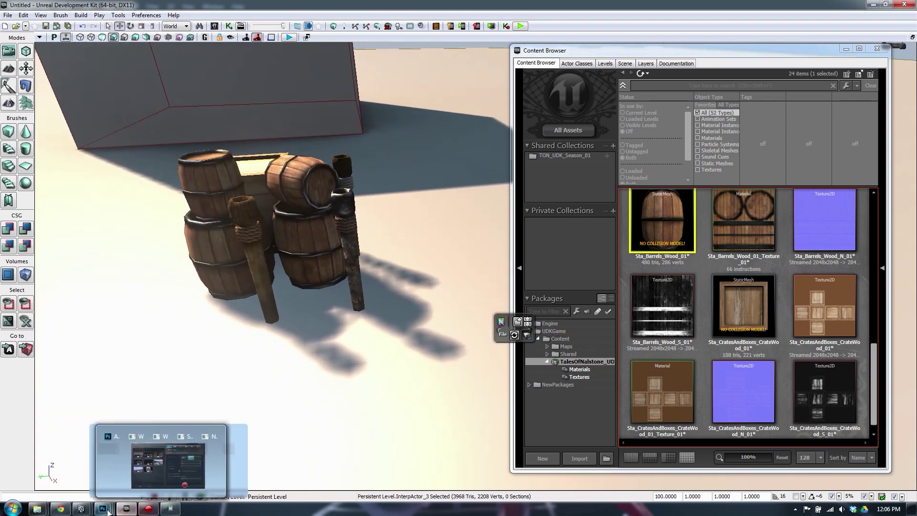
Switch to Maya and examine the textured wooden bridge from a higher angle.
mouse_move(85, 510)
click(166, 461)
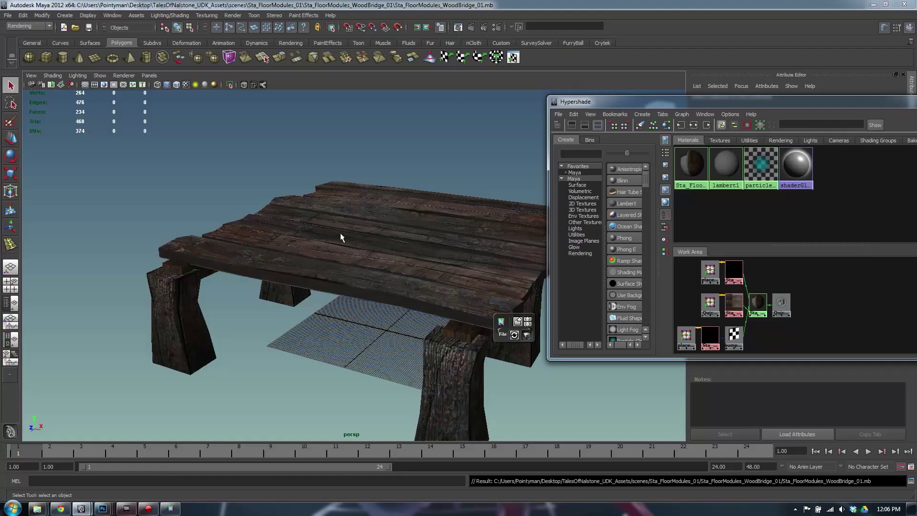
mouse_move(326, 244)
right_down()
mouse_move(342, 250)
mouse_move(325, 244)
right_up()
alt+drag(326, 244, 341, 263)
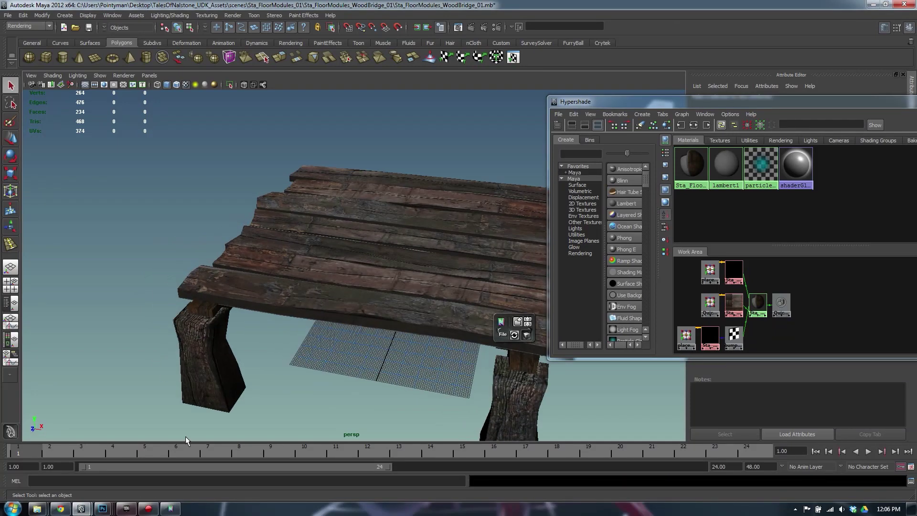
Return to Photoshop and bring the bridge texture document and the nDo2 conversion result forward.
click(102, 508)
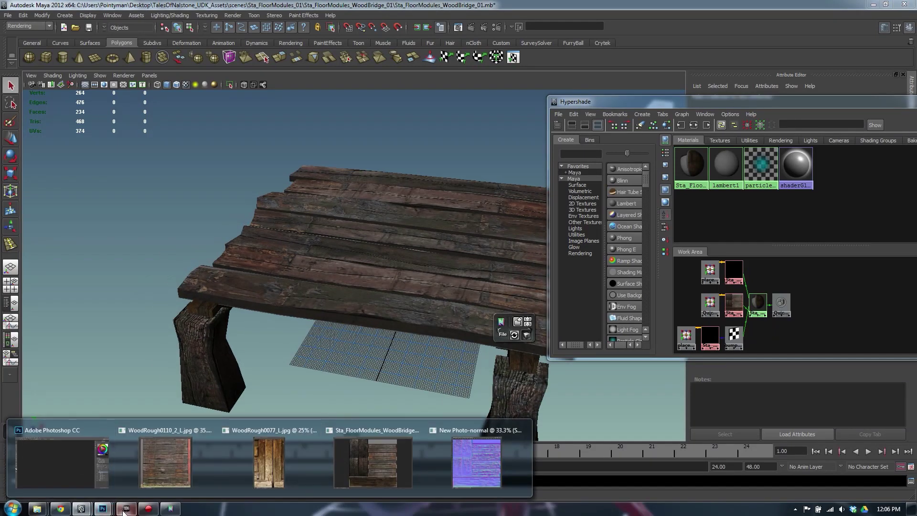
click(56, 446)
click(377, 235)
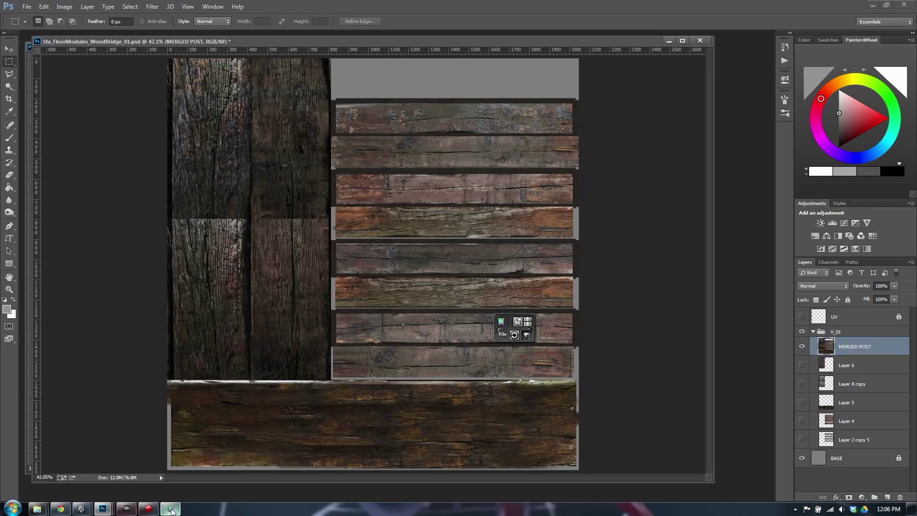
click(192, 41)
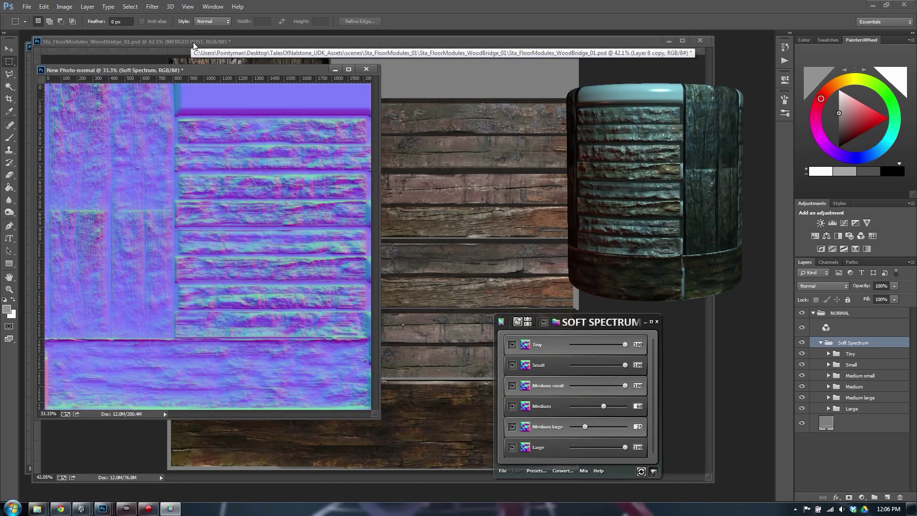
Enlarge the preview cylinder and set the Soft Spectrum strengths to Large 20, Medium large 12, Medium 20 and Medium small 40.
middle_drag(667, 180, 615, 175)
scroll(614, 175, up, 2)
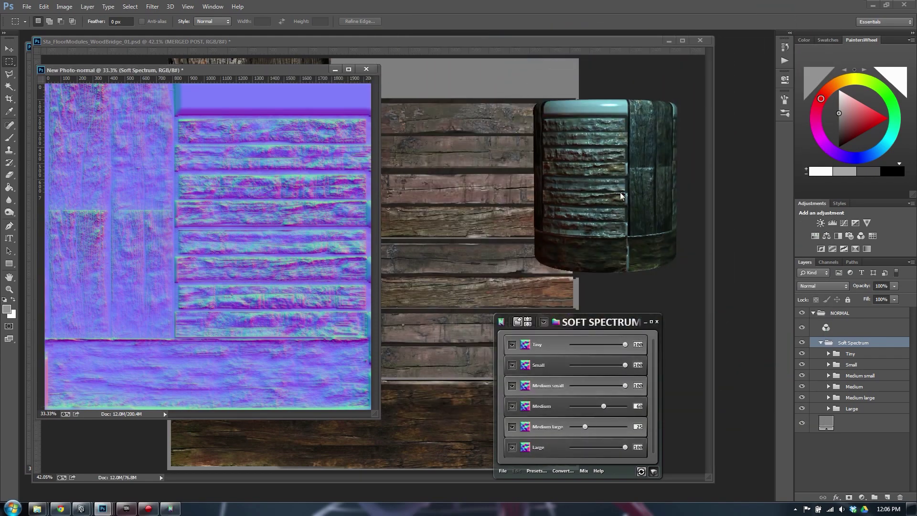
middle_drag(609, 187, 632, 191)
scroll(611, 195, up, 3)
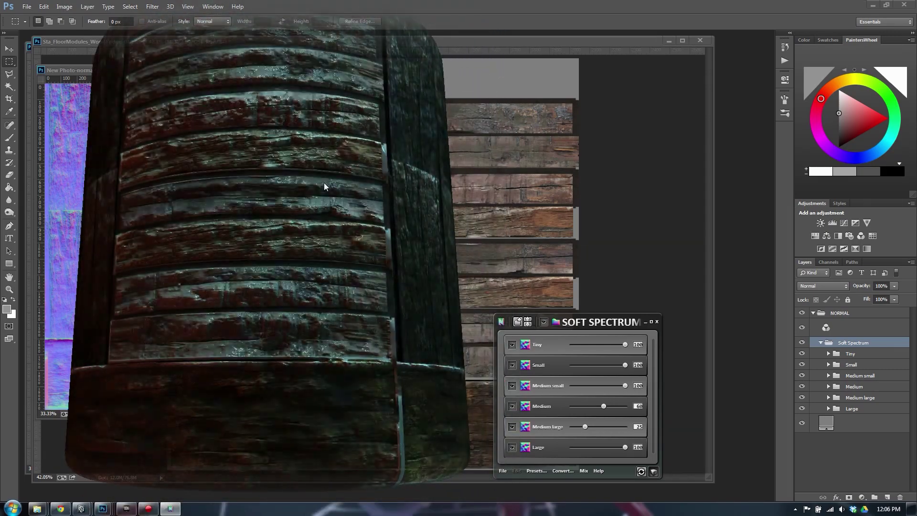
click(582, 447)
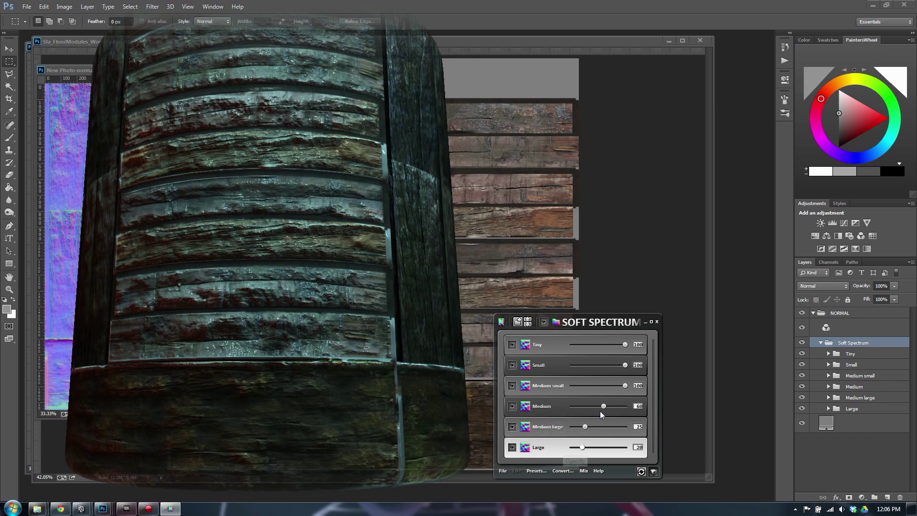
drag(584, 424, 578, 426)
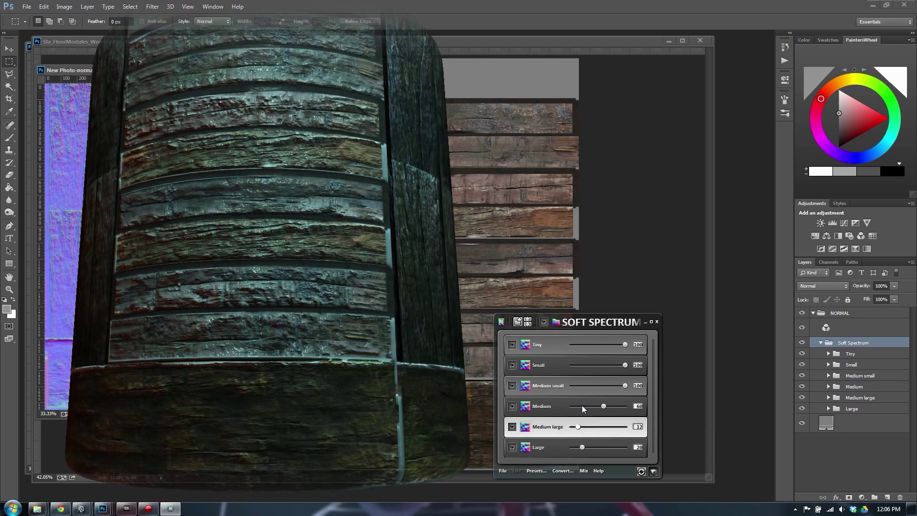
click(582, 406)
click(593, 386)
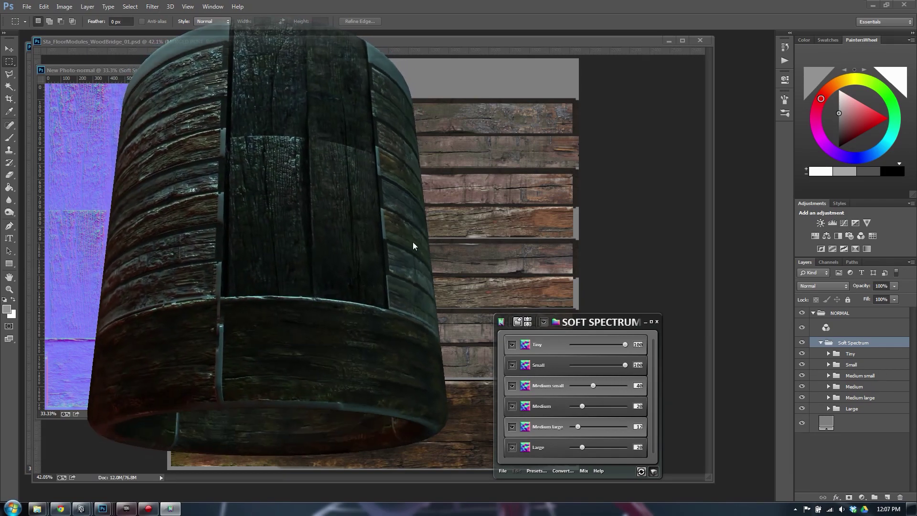
Merge the NORMAL group into a single layer, close nDo2, and copy the normal map into the bridge document above MERGED POST.
click(657, 321)
click(843, 316)
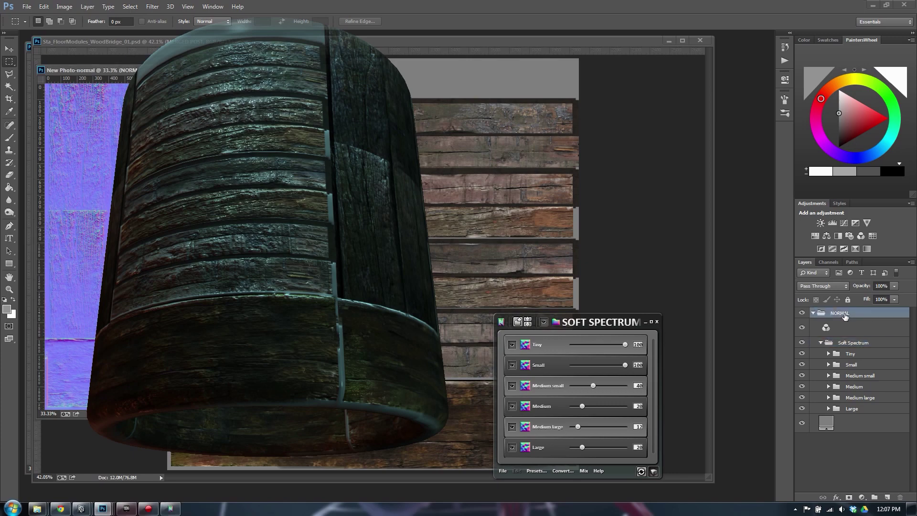
key(ctrl+e)
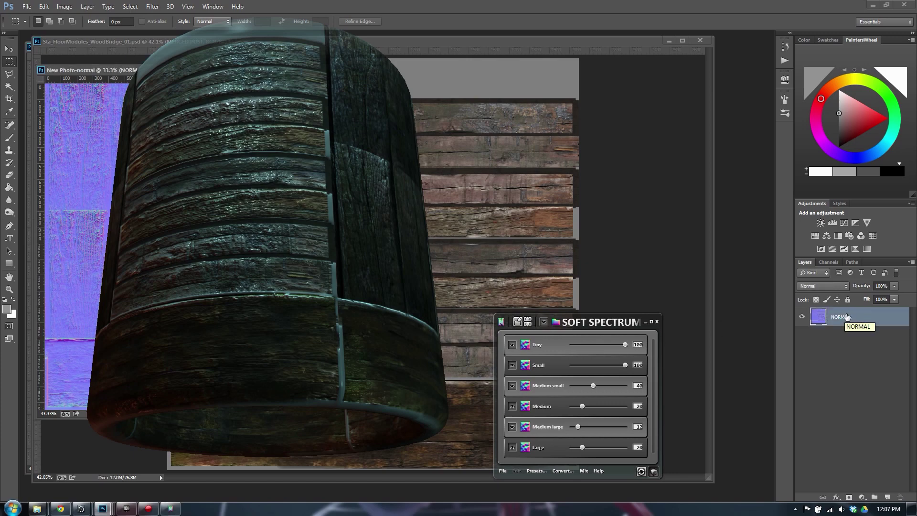
click(657, 322)
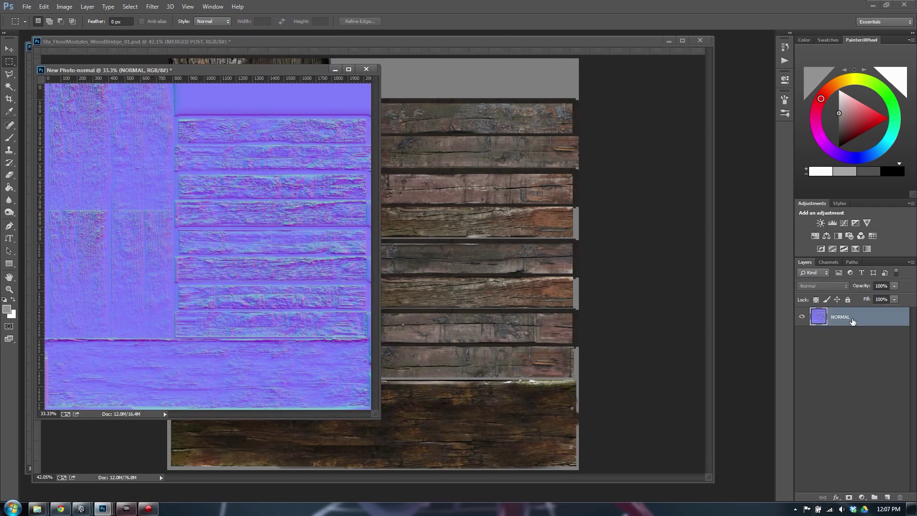
click(612, 95)
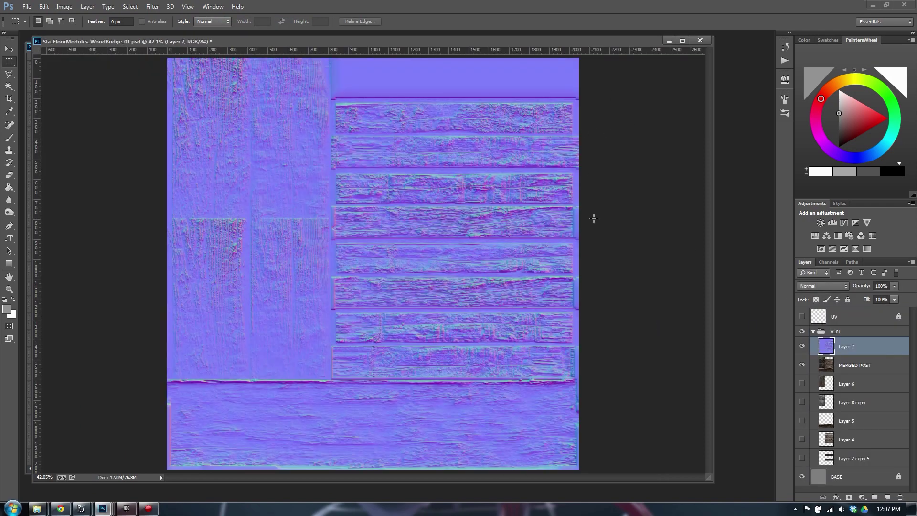
Hide the normal map layer and duplicate the MERGED POST layer under its default copy name.
click(802, 345)
click(882, 366)
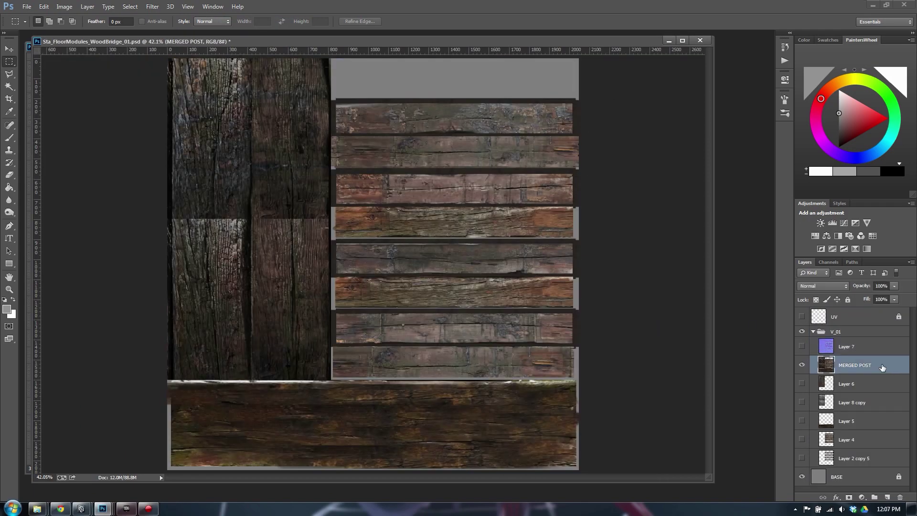
right_click(882, 366)
click(884, 366)
right_click(891, 367)
click(795, 144)
key(Return)
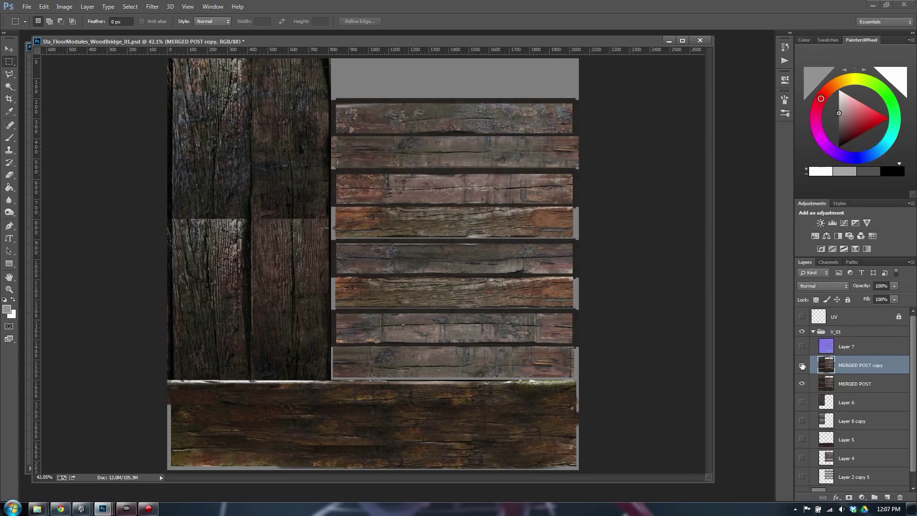
click(802, 365)
Darken the MERGED POST copy with an RGB Curves adjustment, pulling down the shadows and setting the highlight point to input 236, output 203.
key(ctrl+m)
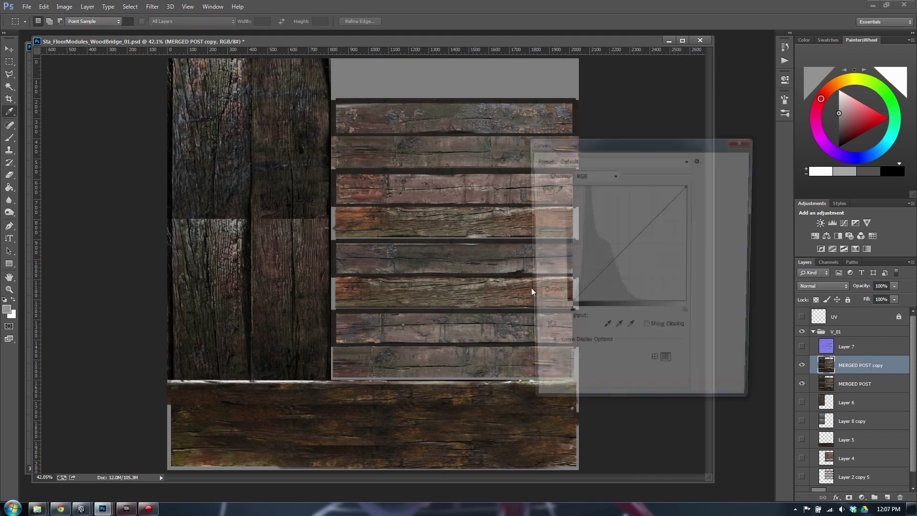
drag(593, 281, 614, 293)
drag(675, 213, 675, 209)
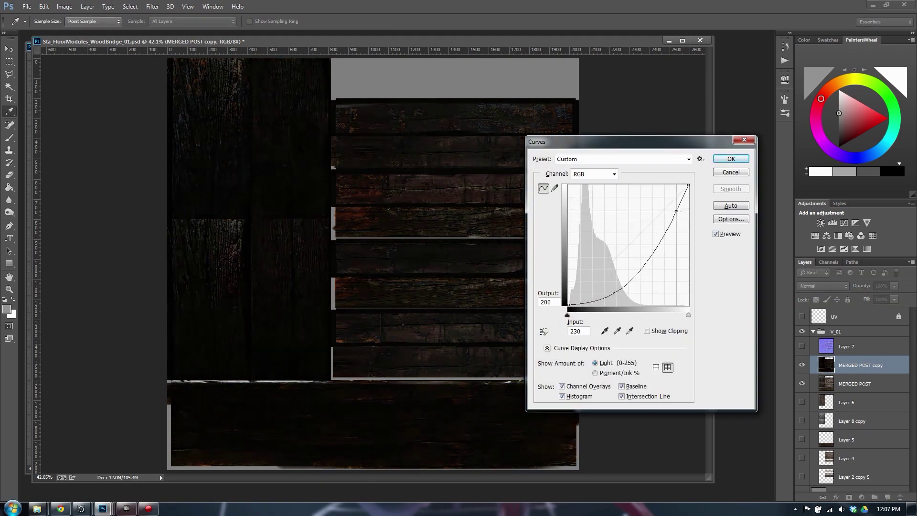
drag(615, 296, 613, 289)
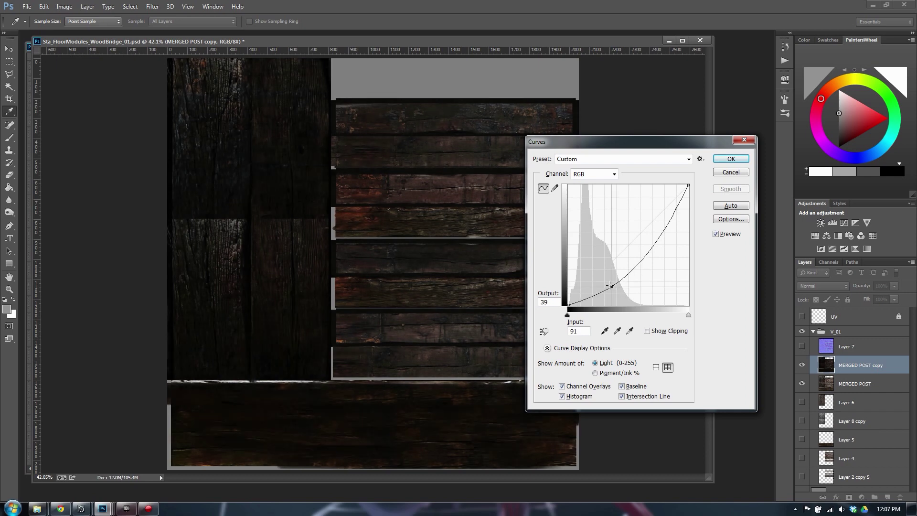
drag(657, 249, 660, 247)
drag(676, 209, 680, 209)
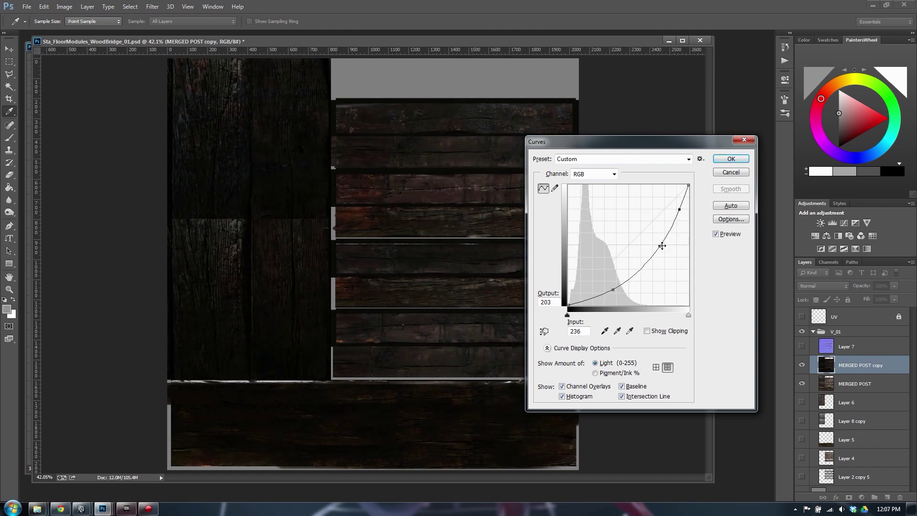
click(721, 163)
Slightly reduce the saturation of the MERGED POST copy with Hue/Saturation.
key(ctrl+u)
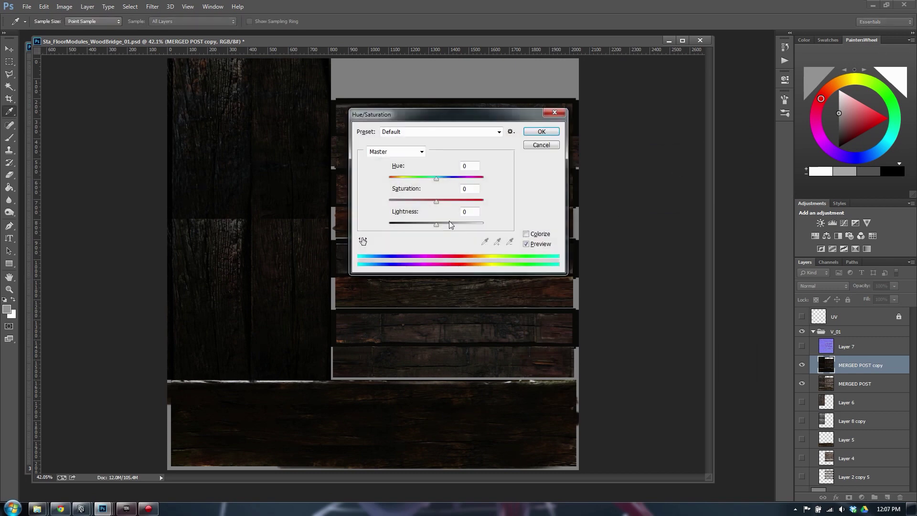
drag(431, 201, 422, 201)
click(544, 130)
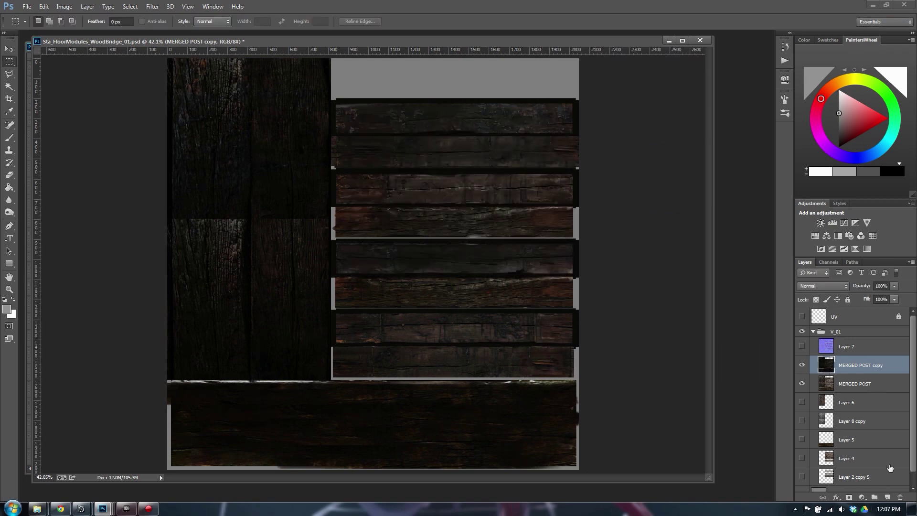
Add a new layer beneath the MERGED POST copy layer and fill it with black.
click(888, 497)
drag(865, 367, 866, 386)
drag(846, 142, 835, 150)
key(g)
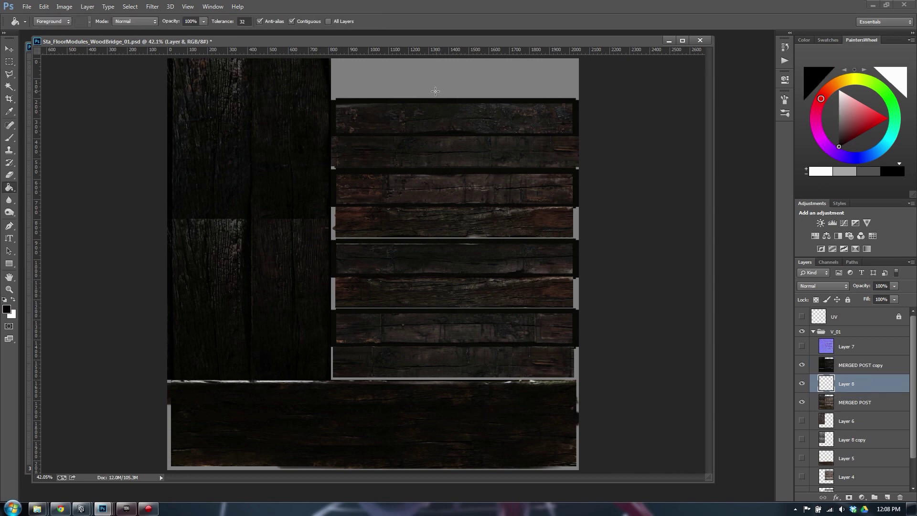
click(464, 118)
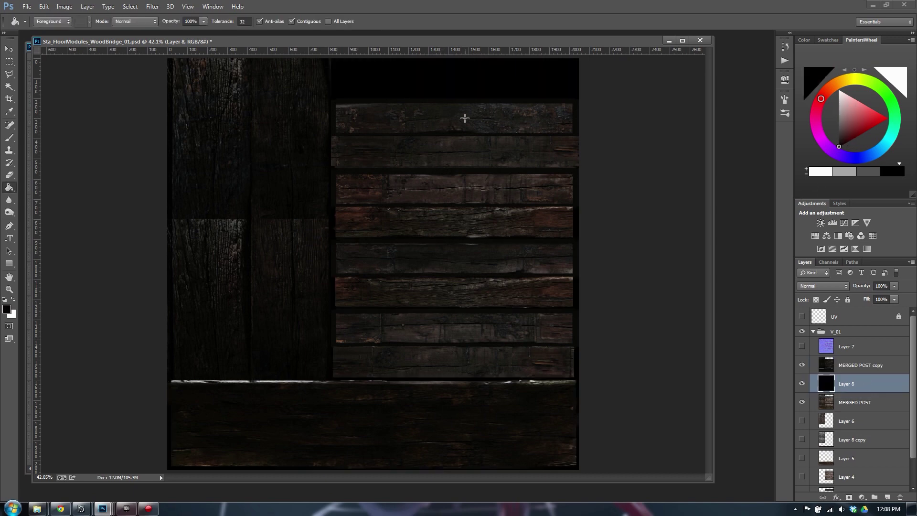
Merge the MERGED POST copy with the black layer beneath it and rename the result Spec.
click(866, 371)
shift+click(863, 383)
key(ctrl+e)
double_click(857, 365)
text(Sp)
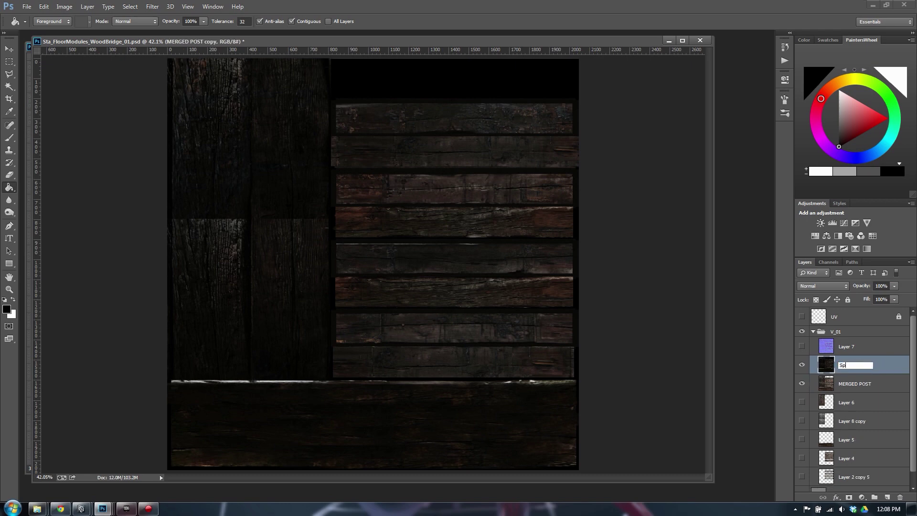
text(ec)
key(Return)
key(ctrl+u)
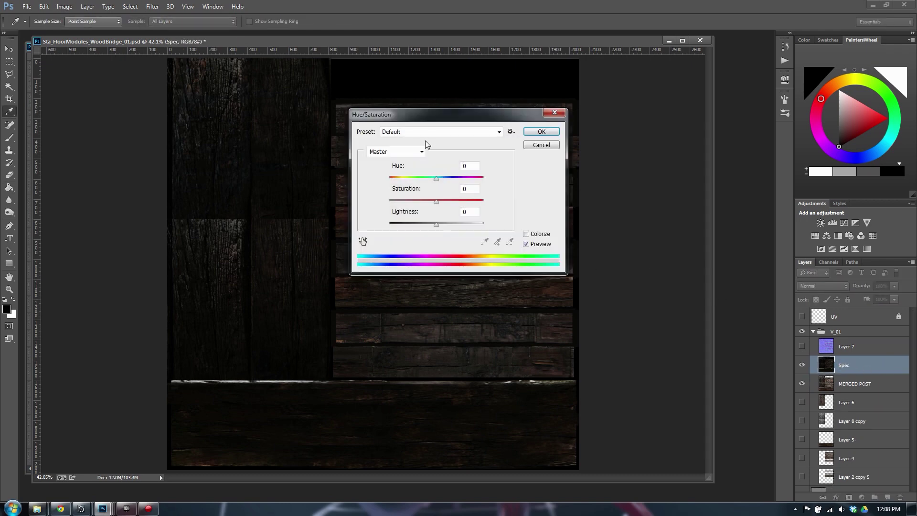
drag(455, 123, 603, 252)
drag(559, 331, 536, 331)
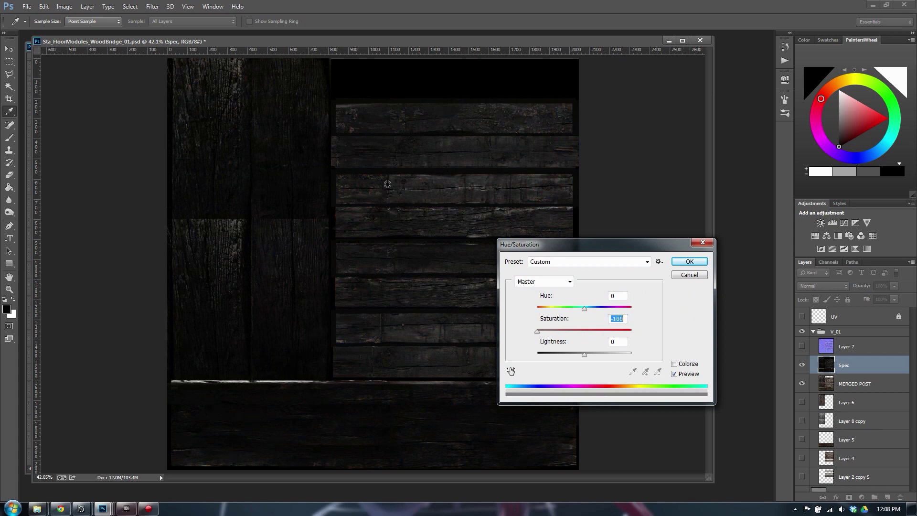
click(689, 276)
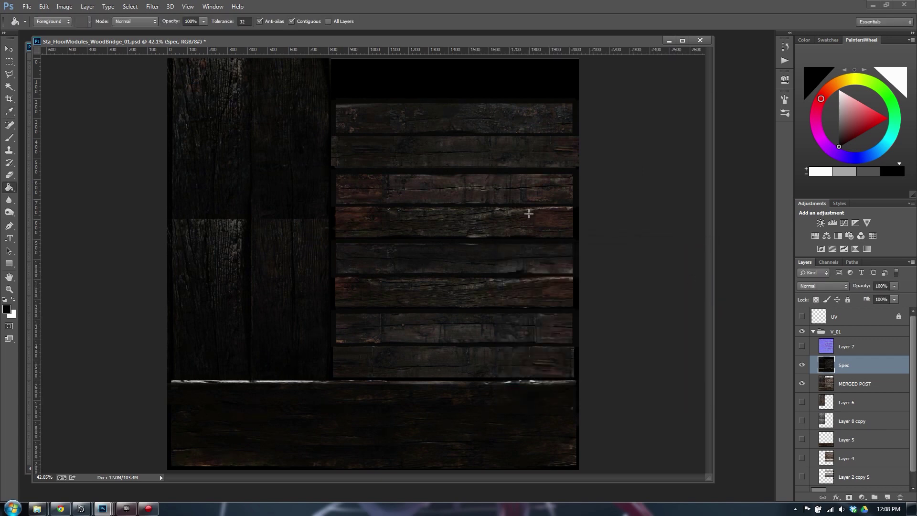
Boost the Spec layer's contrast with RGB Curves, setting the midtone point to input 79, output 141 and the highlight point to input 160, output 224.
key(ctrl+m)
drag(592, 281, 592, 289)
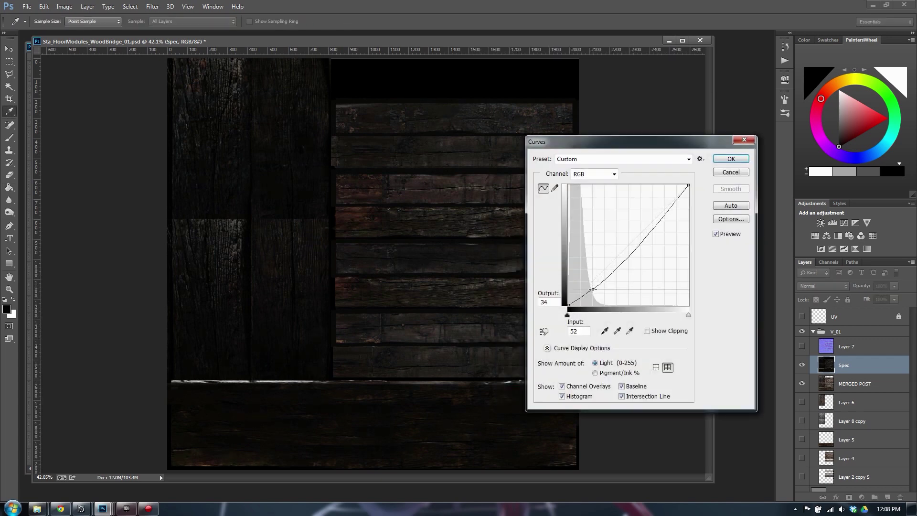
drag(644, 233, 644, 208)
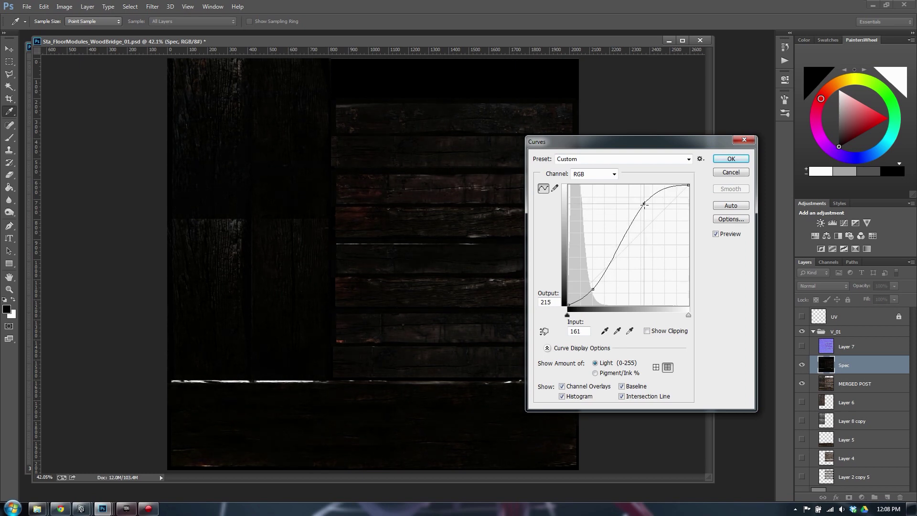
drag(591, 288, 589, 287)
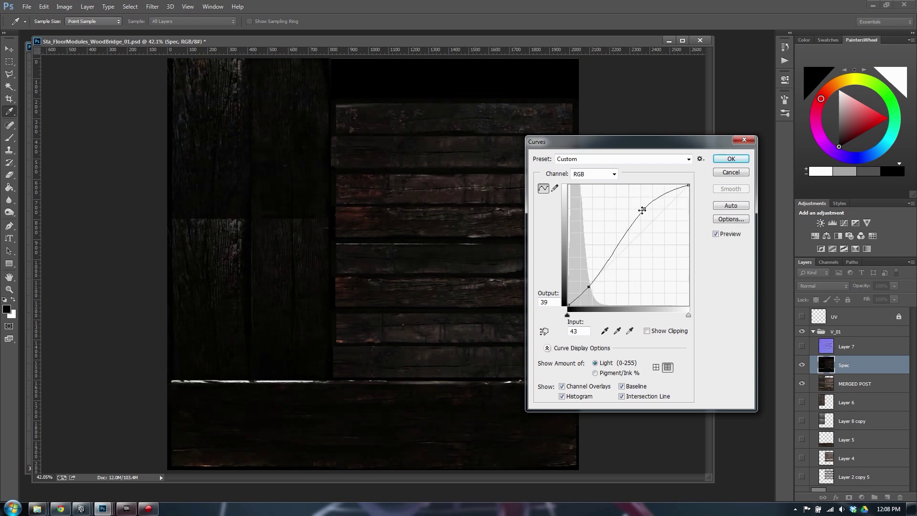
mouse_move(642, 210)
mouse_down()
mouse_move(651, 220)
mouse_move(640, 208)
mouse_up()
drag(624, 242, 611, 242)
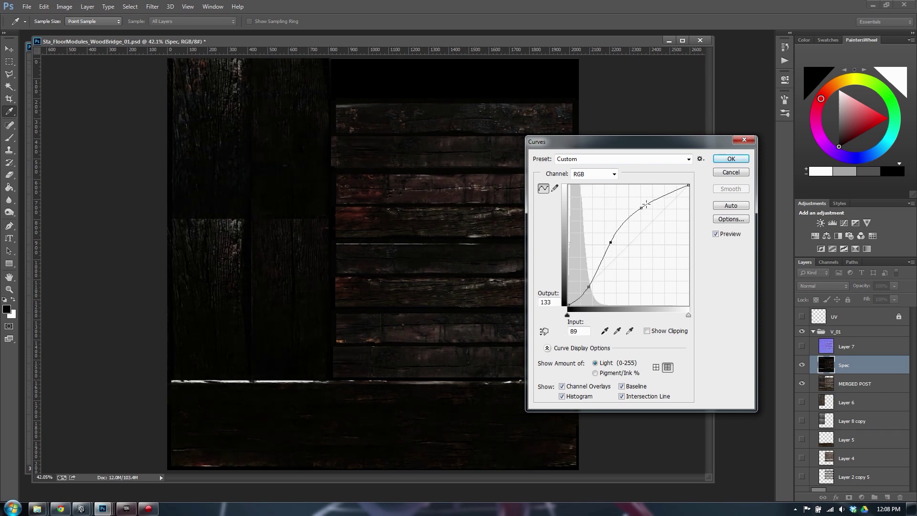
drag(641, 208, 643, 198)
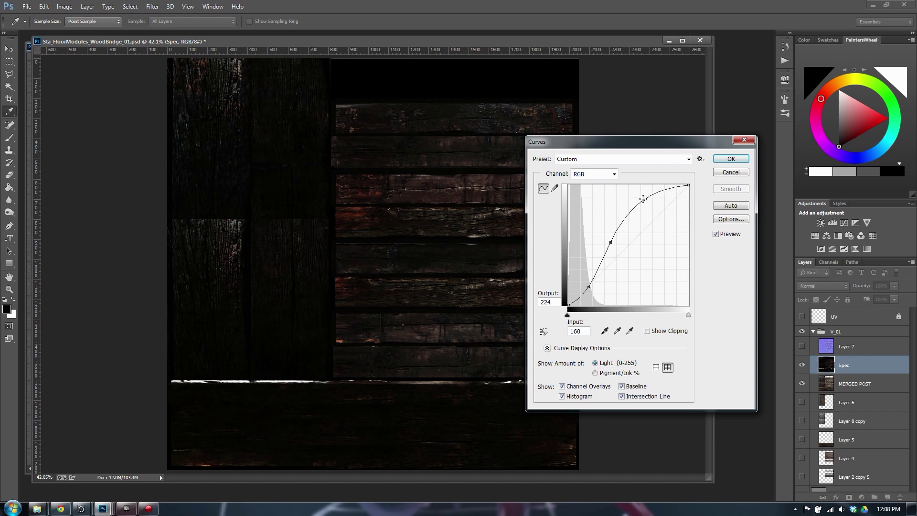
drag(588, 286, 586, 286)
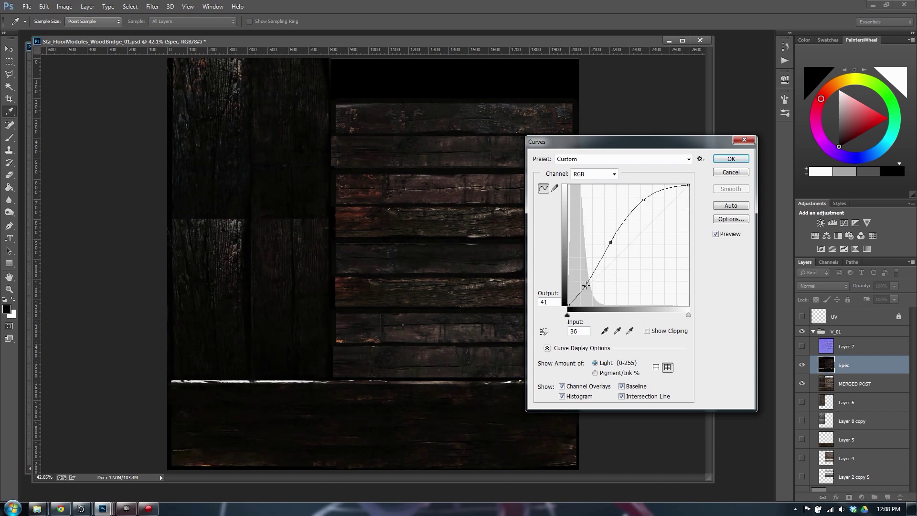
drag(612, 246, 606, 240)
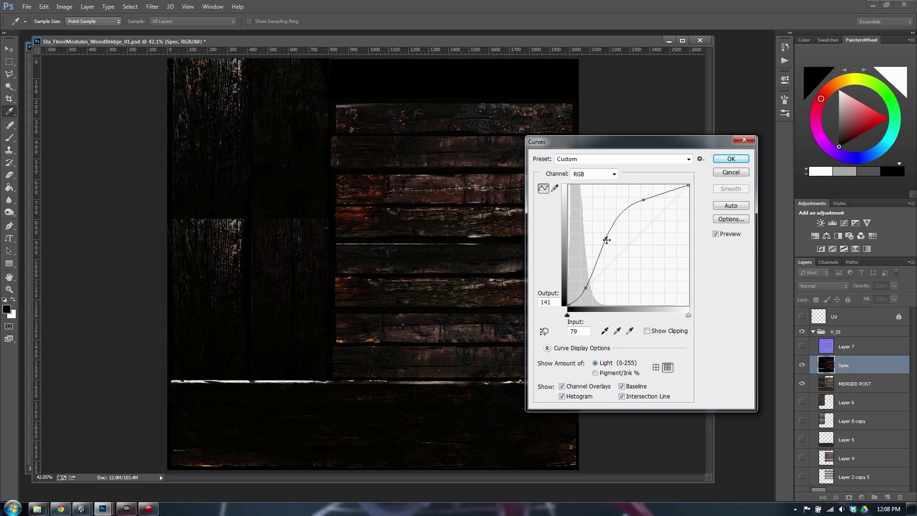
click(730, 159)
key(g)
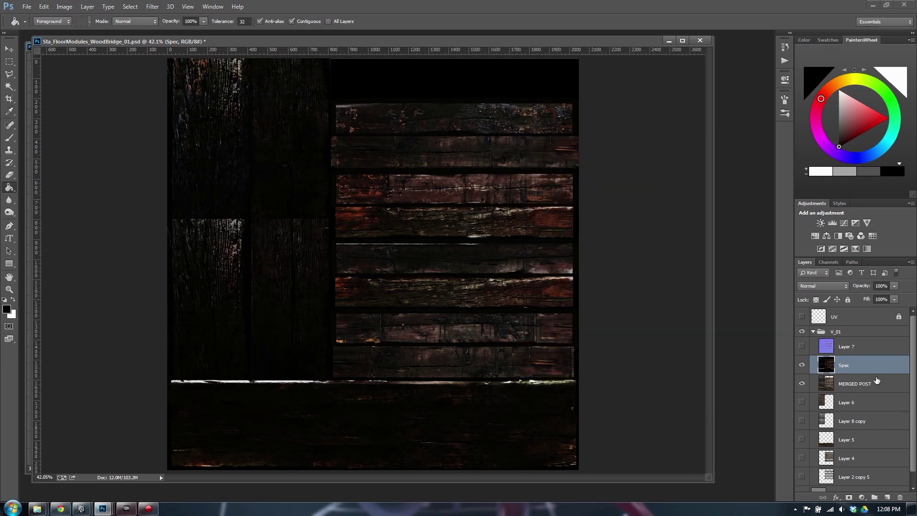
Save the specular map as a PNG copy named Sta_FloorModules_WoodBridge_S_01.
key(ctrl+shift+s)
click(113, 221)
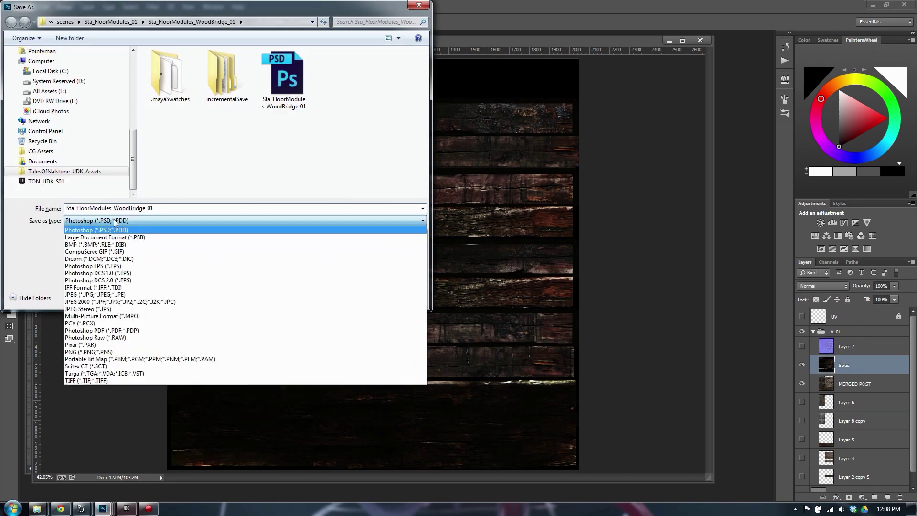
click(114, 351)
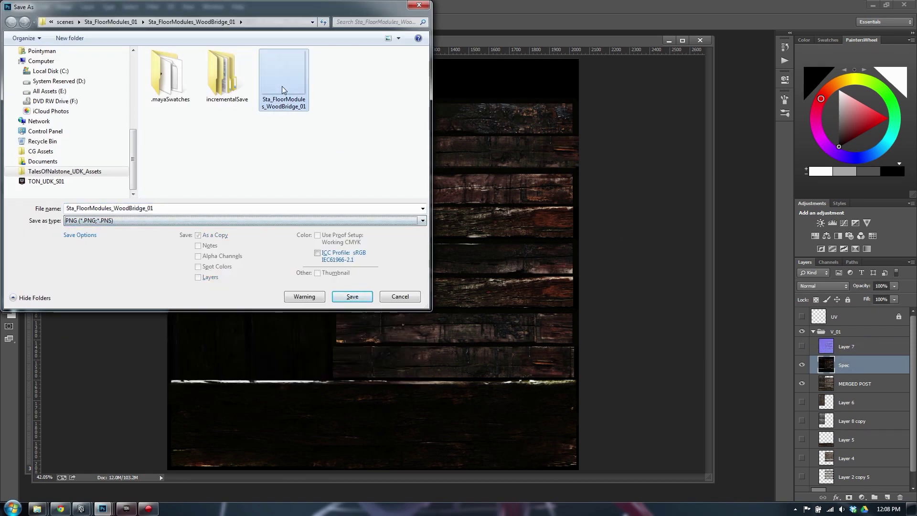
click(154, 208)
click(148, 208)
text(S_)
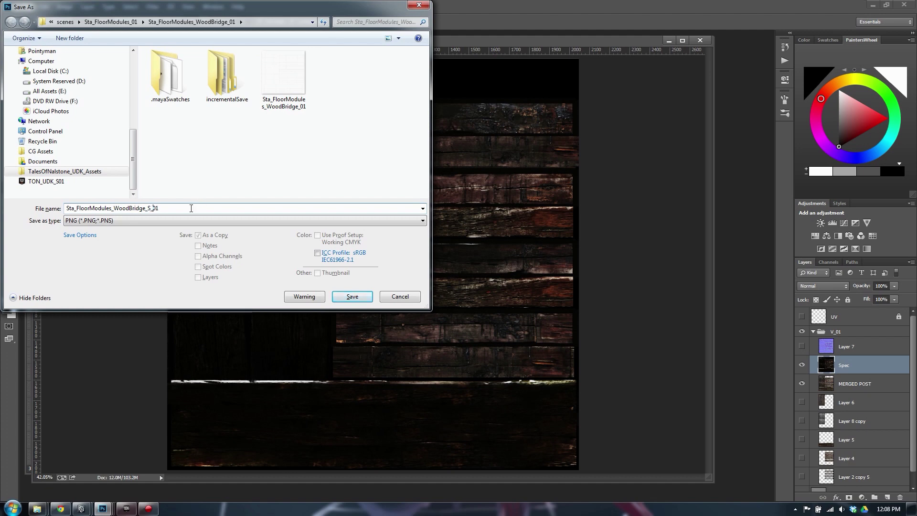
key(Return)
click(493, 157)
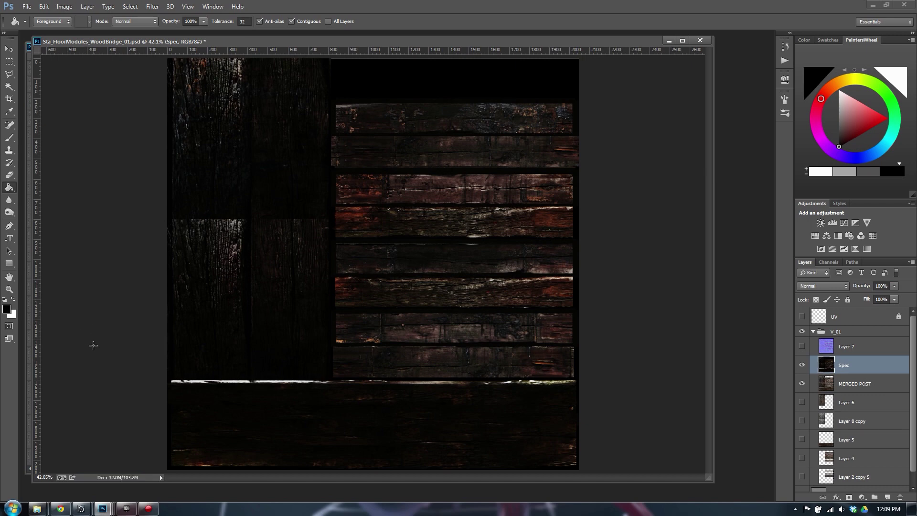
Show the normal map layer and save it as a PNG copy named Sta_FloorModules_WoodBridge_N_01.
click(836, 342)
click(802, 365)
click(802, 365)
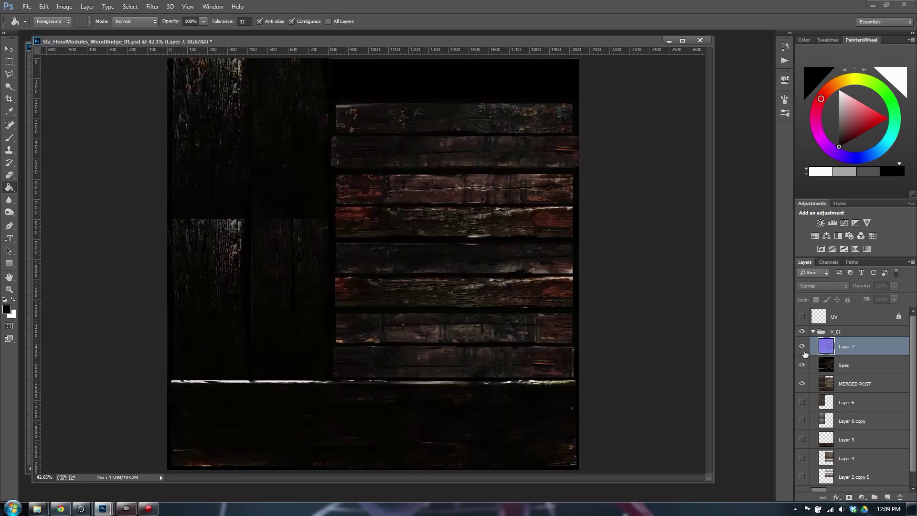
click(802, 347)
key(ctrl+shift+s)
click(167, 220)
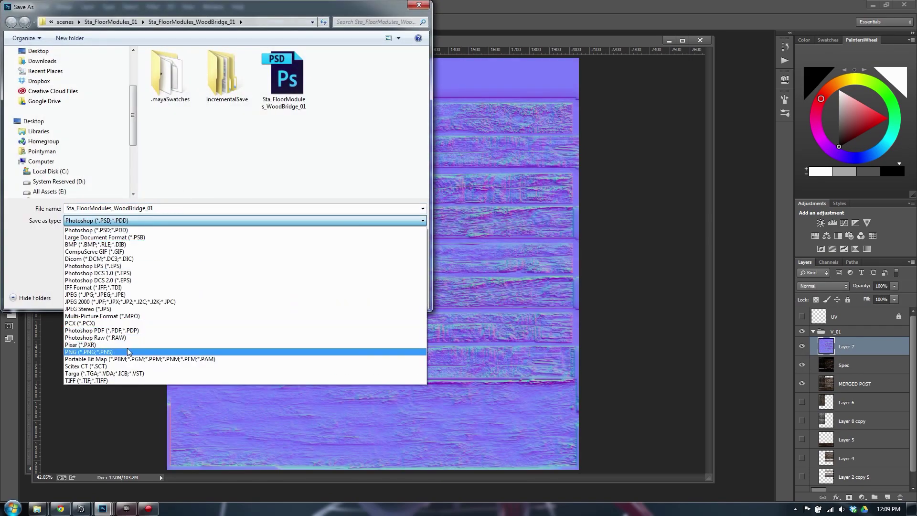
click(95, 352)
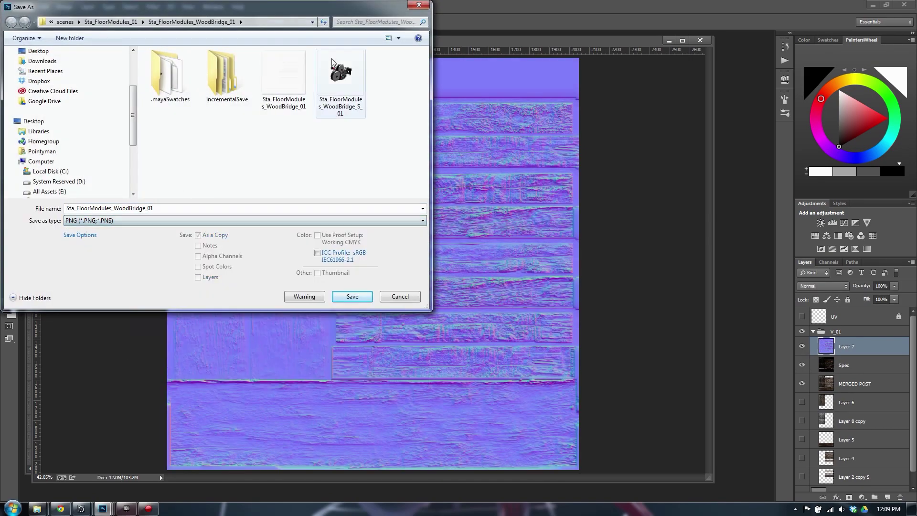
click(185, 208)
click(188, 209)
key(Left)
key(Left)
text(N_)
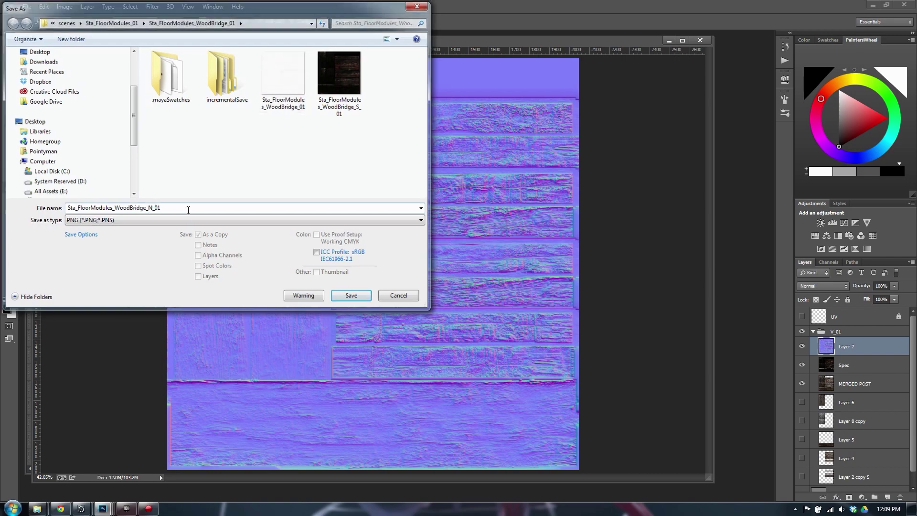
key(Return)
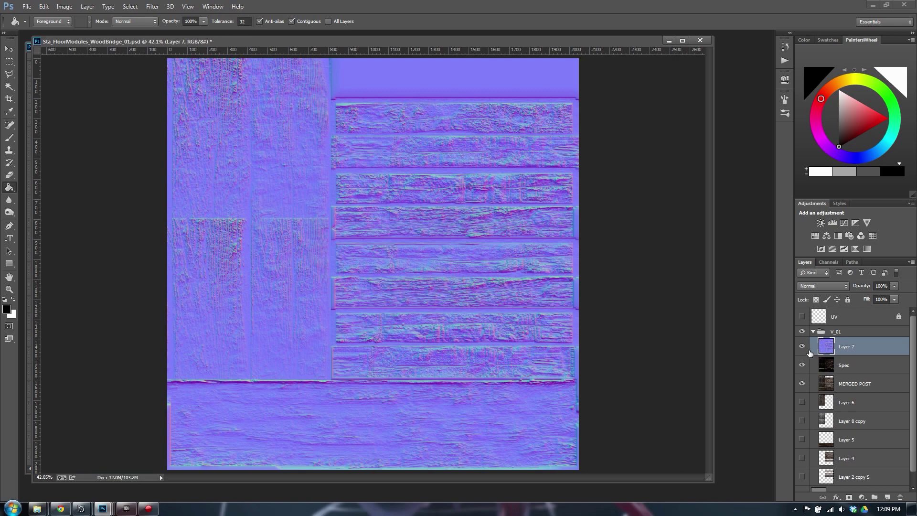
Hide the normal and Spec layers and save the colour texture as PNG Sta_FloorModules_WoodBridge_01, replacing the existing file.
click(802, 346)
click(801, 365)
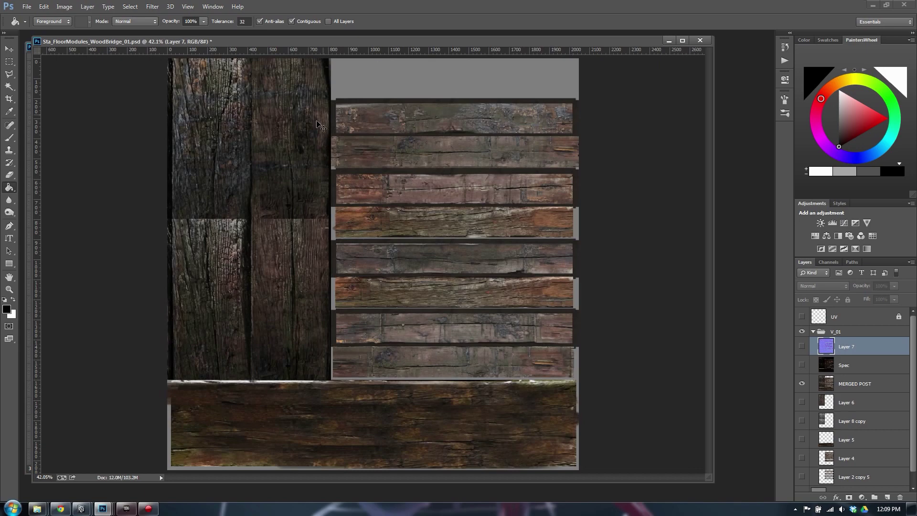
key(ctrl+shift+s)
click(146, 220)
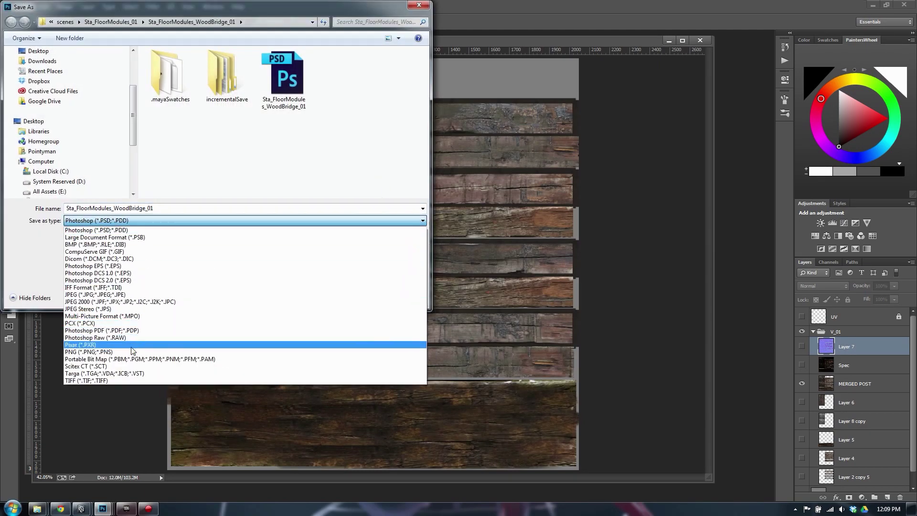
click(150, 352)
click(352, 297)
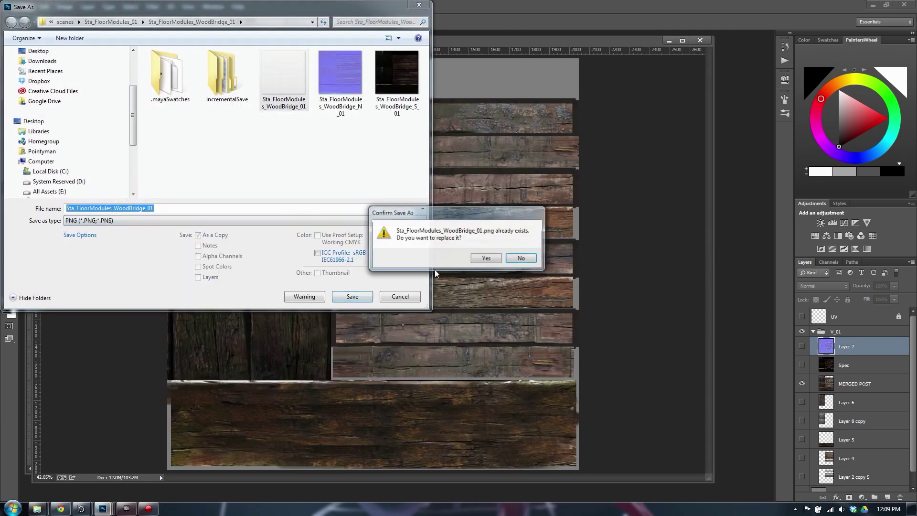
click(485, 258)
click(488, 162)
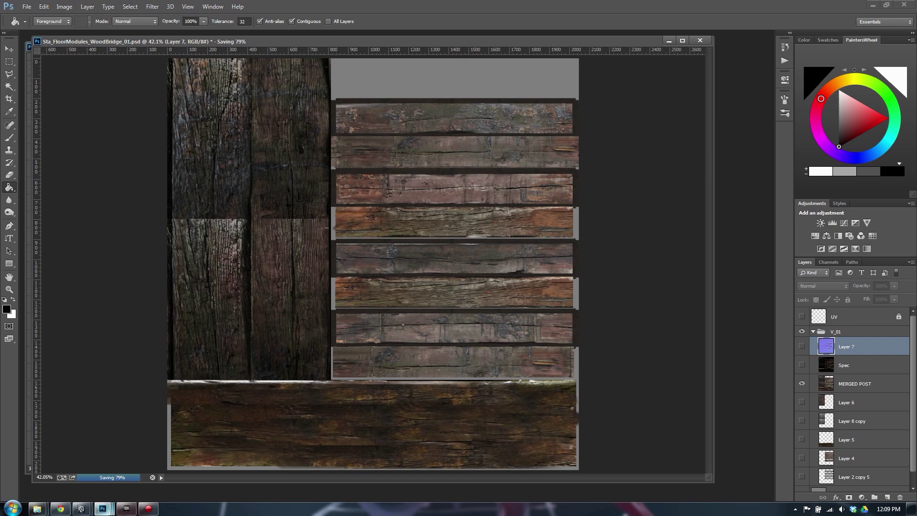
Switch to Maya and load the Sta_FloorModules_WoodBridge_01 PNG into the bridge material's colour file node in place of the PSD.
mouse_move(61, 507)
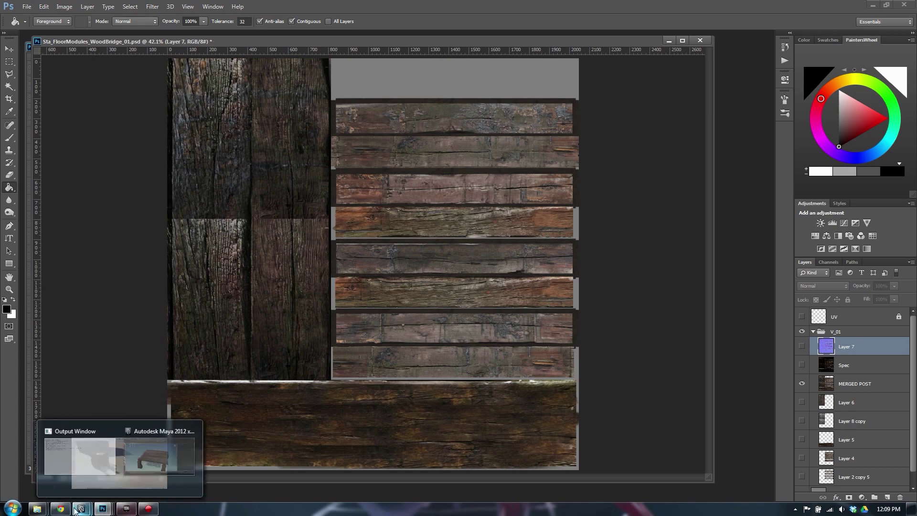
click(81, 509)
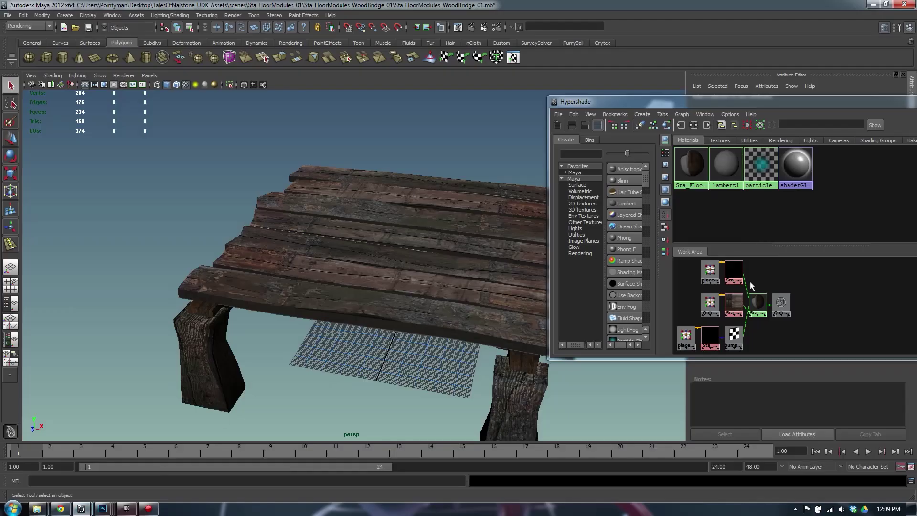
click(735, 310)
drag(755, 101, 566, 105)
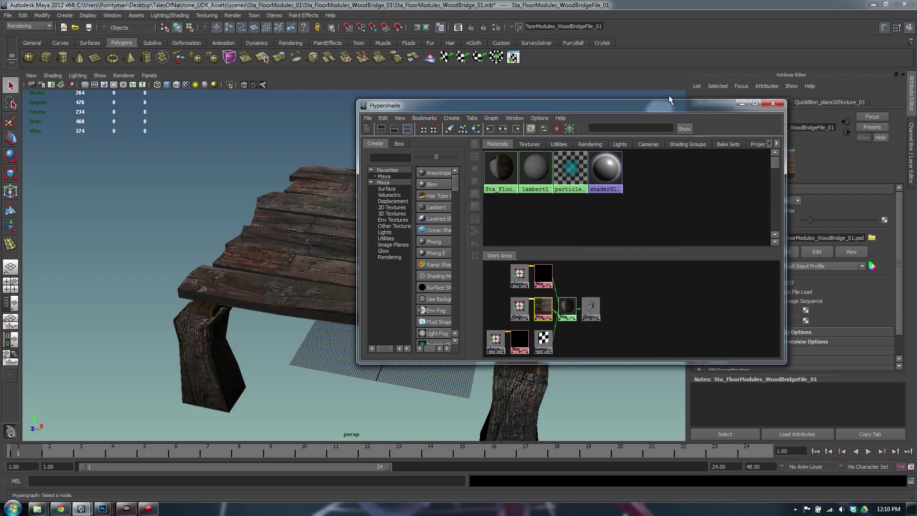
drag(669, 102, 544, 102)
click(871, 238)
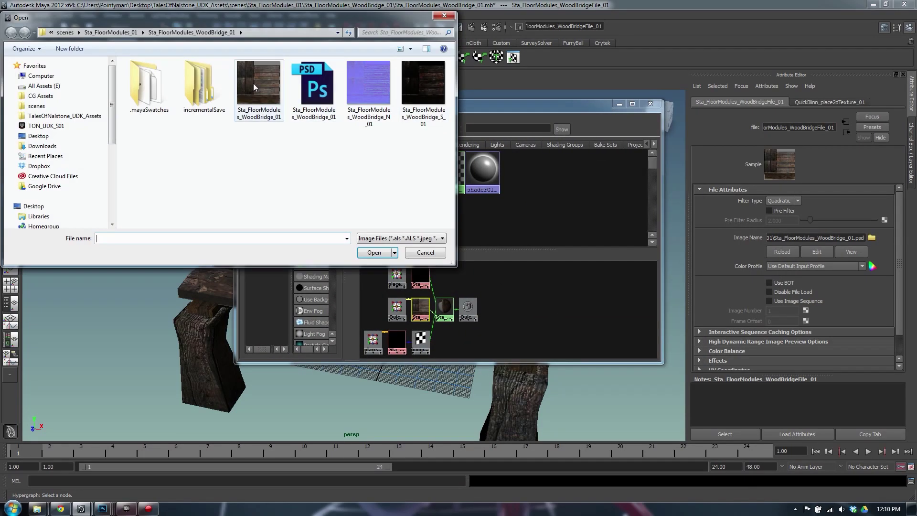
click(258, 88)
click(384, 250)
Load Sta_FloorModules_WoodBridge_S_01 into the Sta_FloorModules_WoodBridgeSpecFile_01 node.
click(420, 275)
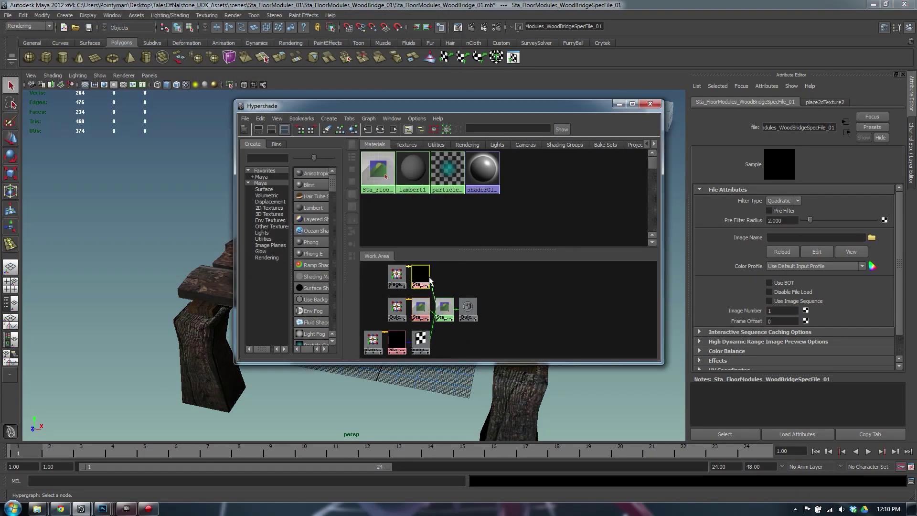
click(871, 237)
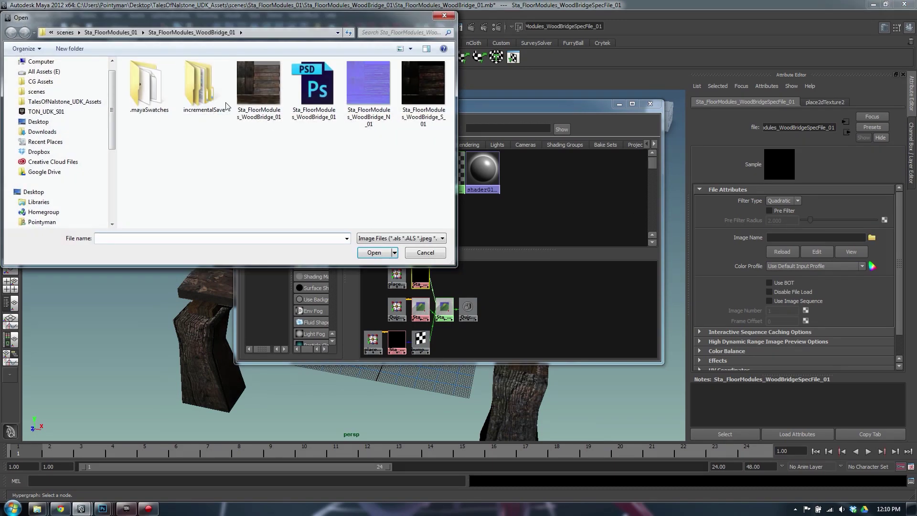
double_click(423, 83)
Load Sta_FloorModules_WoodBridge_N_01 into the Sta_FloorModules_WoodBridgeBumpFile_01 node.
click(397, 340)
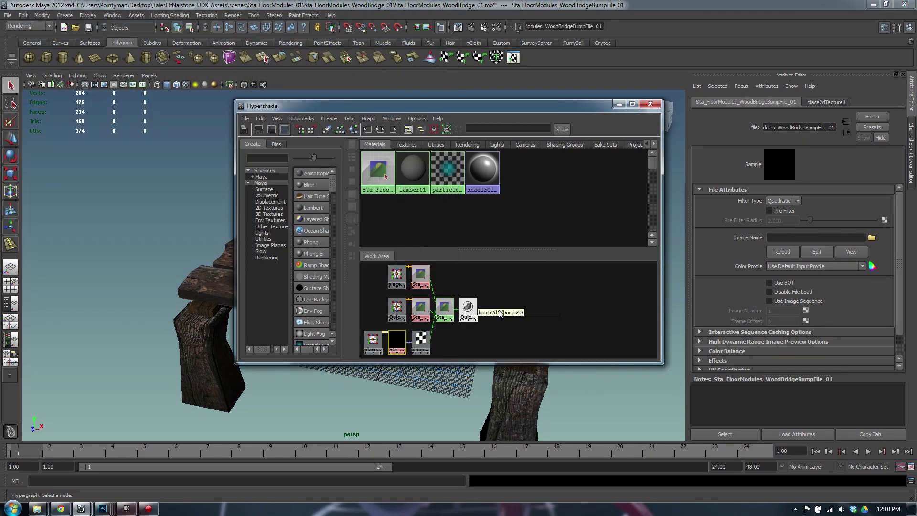
click(871, 237)
click(384, 100)
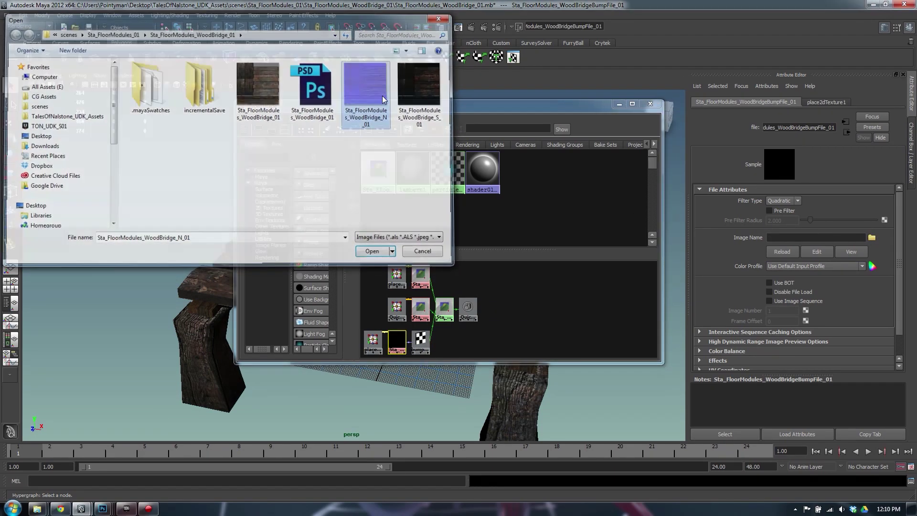
Load Sta_FloorModules_WoodBridge_N_01 as the bump file's image and set bump2d1 to be used as Tangent Space Normals.
double_click(383, 99)
click(421, 340)
click(797, 222)
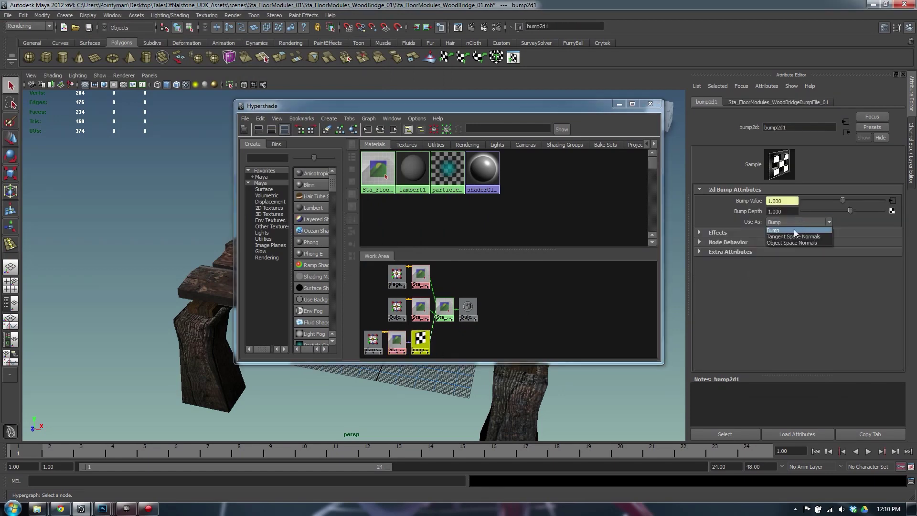
click(794, 237)
click(650, 104)
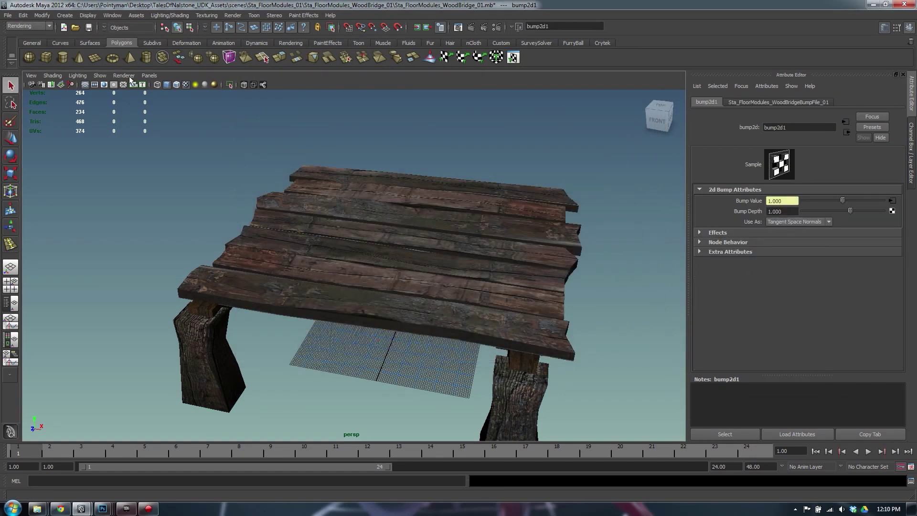
Switch the perspective view's renderer to Viewport 2.0 and view the textured bridge from another angle.
click(125, 76)
click(148, 105)
alt+drag(531, 270, 360, 238)
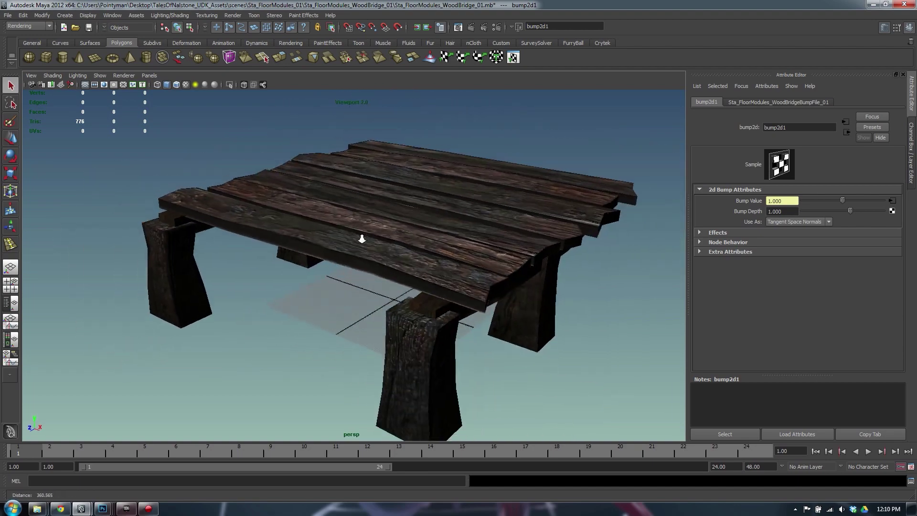
Create a point light, turn on scene lighting, and move the light around the bridge to examine its normal and specular shading.
shift+right_click(264, 311)
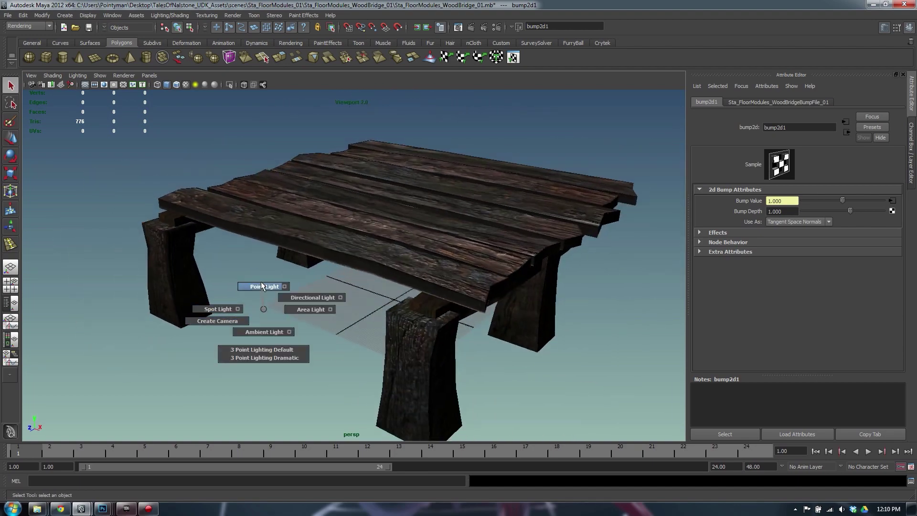
click(264, 286)
middle_drag(486, 185, 495, 176)
key(7)
alt+drag(503, 295, 418, 310)
middle_drag(535, 312, 645, 268)
alt+drag(491, 301, 554, 265)
middle_drag(554, 265, 685, 458)
alt+drag(585, 337, 540, 279)
middle_drag(535, 277, 444, 279)
alt+drag(449, 279, 389, 321)
middle_drag(389, 321, 88, 317)
alt+drag(193, 313, 268, 336)
middle_drag(268, 336, 107, 251)
alt+drag(107, 252, 385, 227)
middle_drag(385, 227, 319, 218)
Delete the point light, return the viewport to textured display with default lighting, and look over the bridge.
key(Delete)
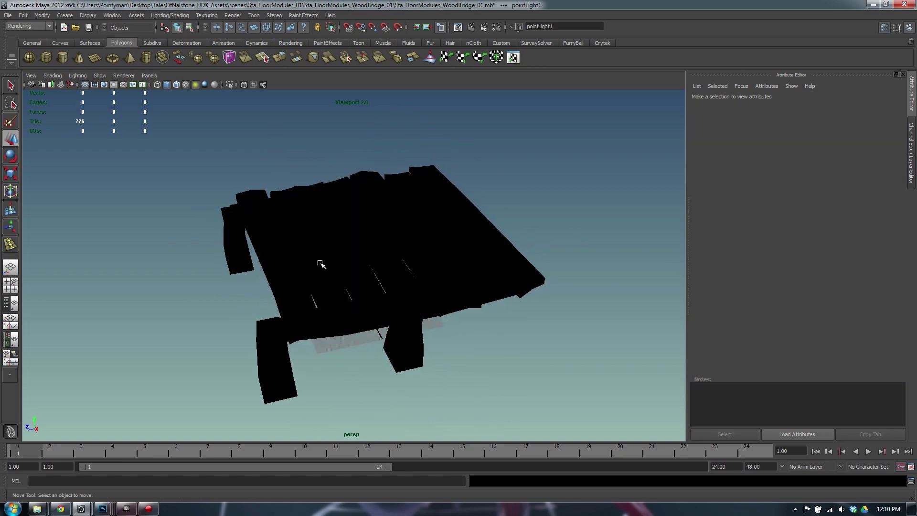
alt+drag(321, 264, 350, 256)
key(6)
alt+drag(390, 215, 417, 205)
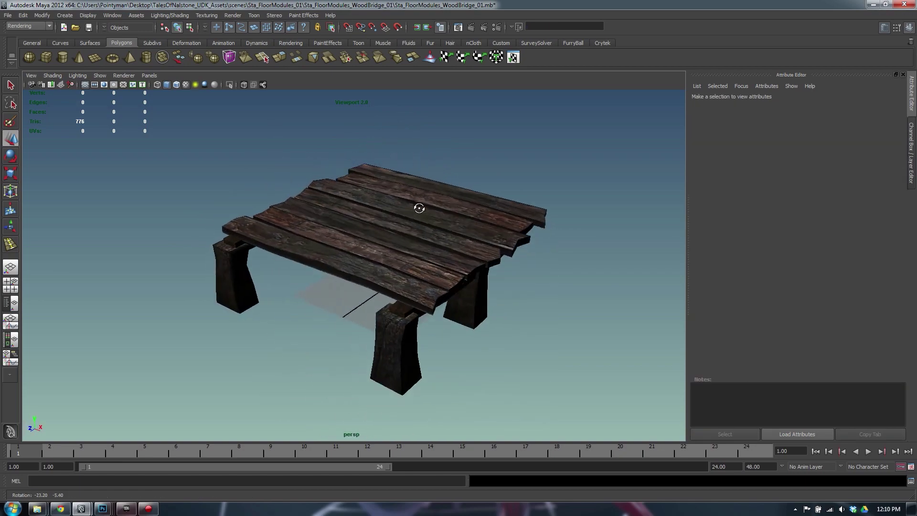
alt+right_drag(417, 204, 554, 205)
alt+drag(555, 205, 589, 216)
alt+right_drag(589, 217, 388, 221)
Examine the bridge's Blinn material attributes in the Hypershade and close it.
key(shift+t)
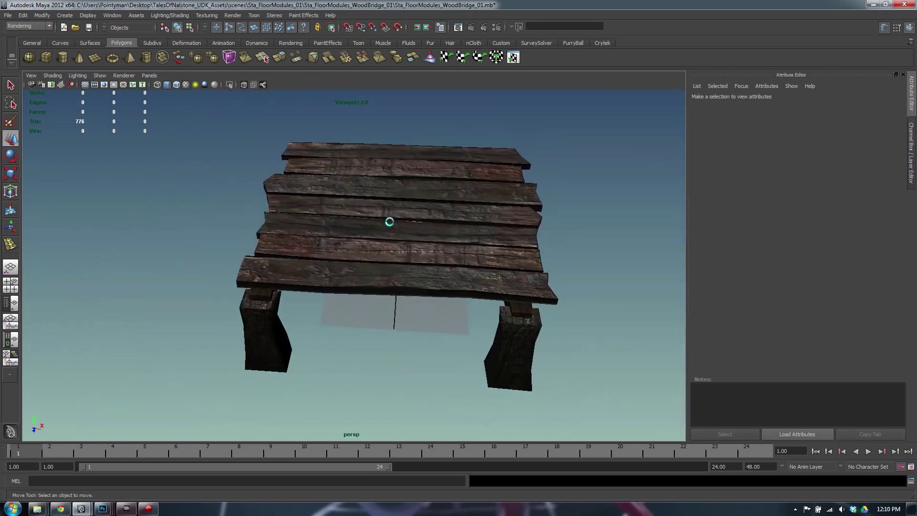
click(387, 173)
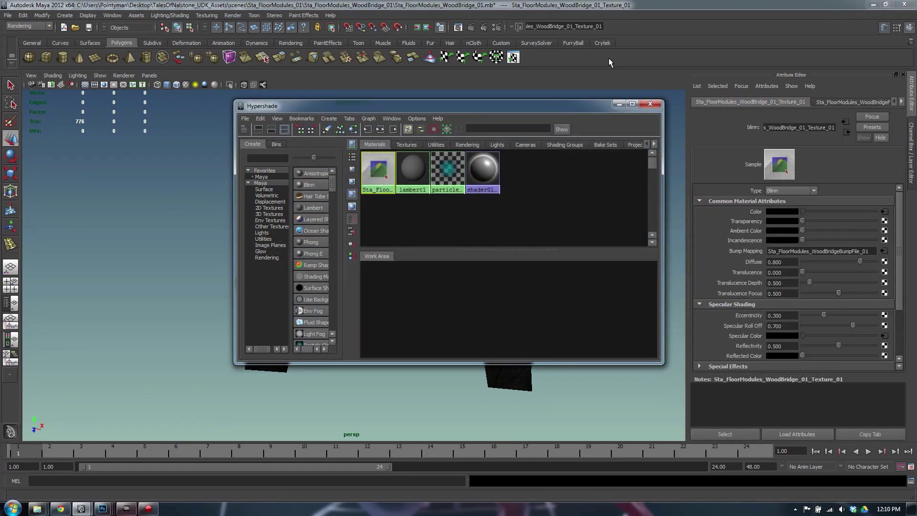
click(649, 103)
Save the scene and select the Sta_FloorModules_WoodBridge_01 mesh in the Outliner.
alt+drag(499, 159, 316, 177)
key(ctrl+s)
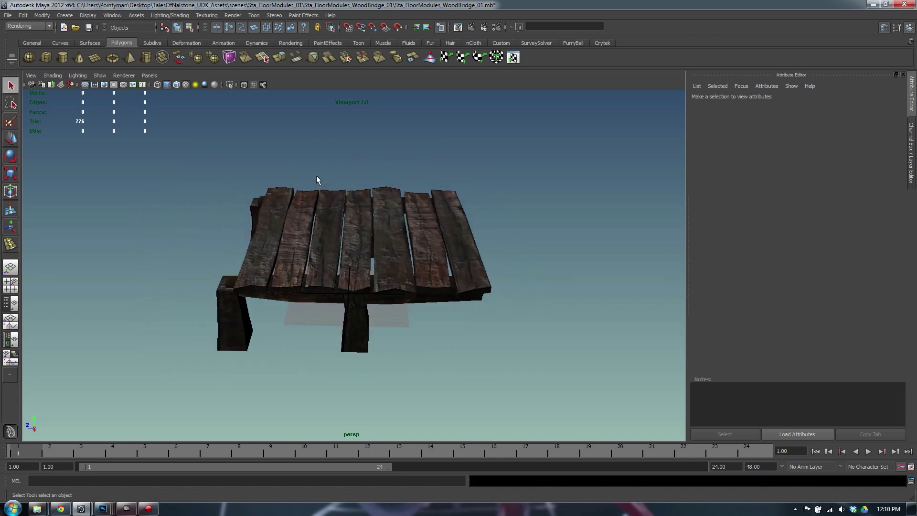
key(o)
click(671, 196)
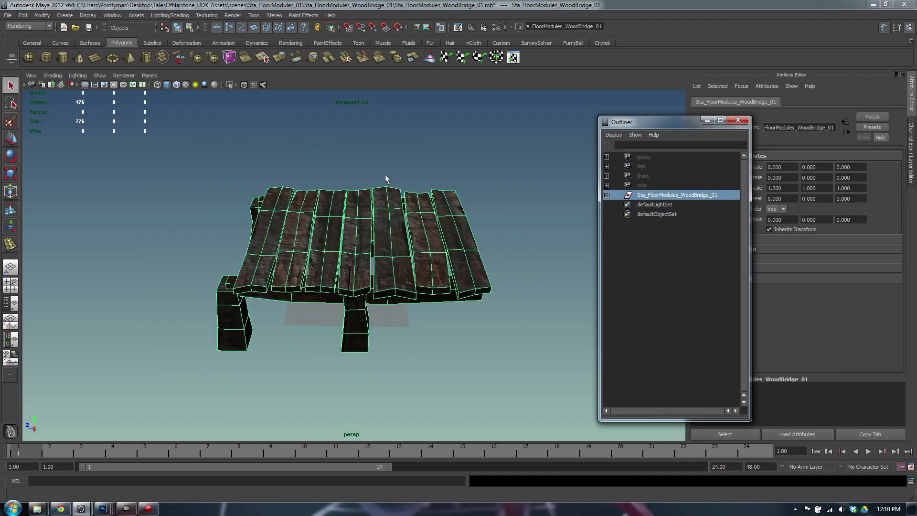
click(569, 229)
click(685, 194)
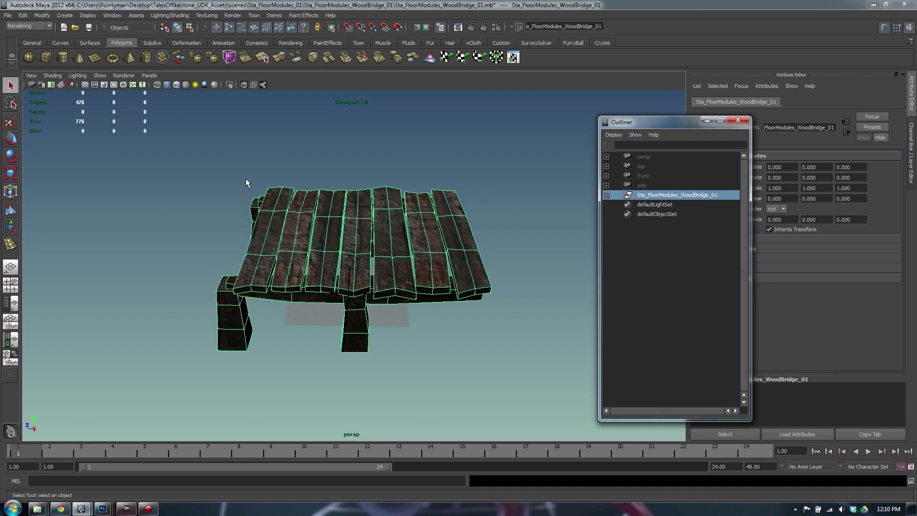
Start exporting the selected bridge and take the file name Sta_FloorModules_WoodBridge_01 from the existing Maya Binary file.
drag(261, 180, 212, 182)
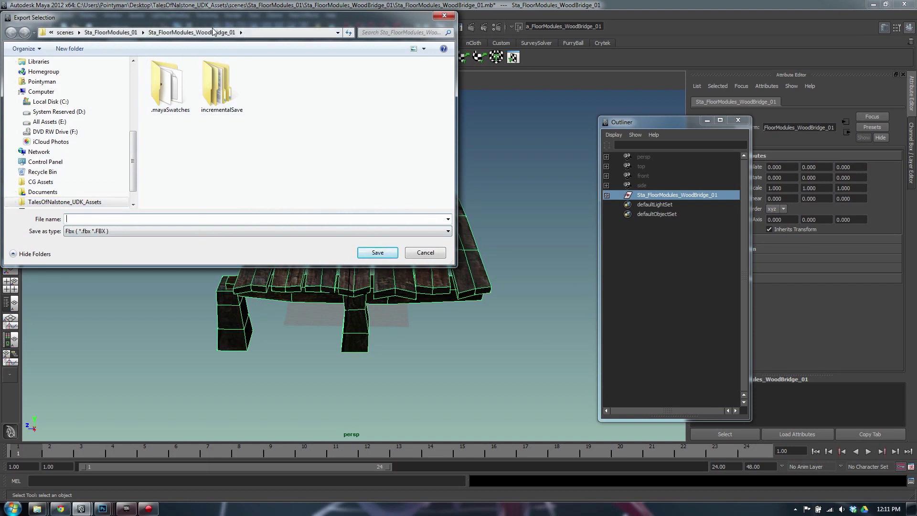
click(115, 231)
click(119, 248)
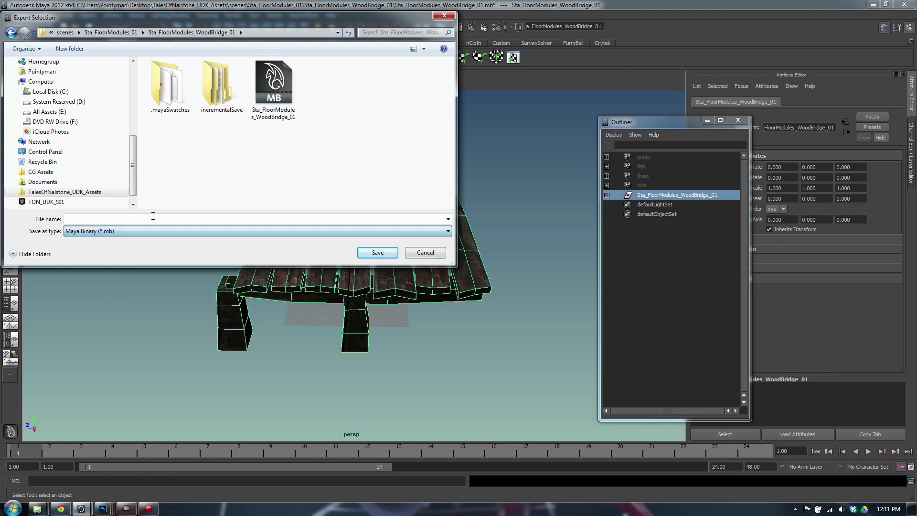
click(280, 93)
click(124, 232)
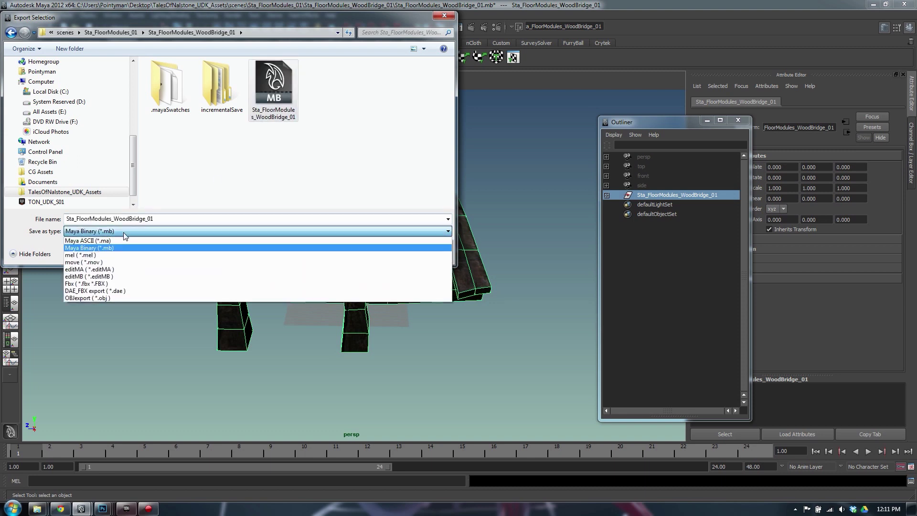
click(158, 219)
click(164, 219)
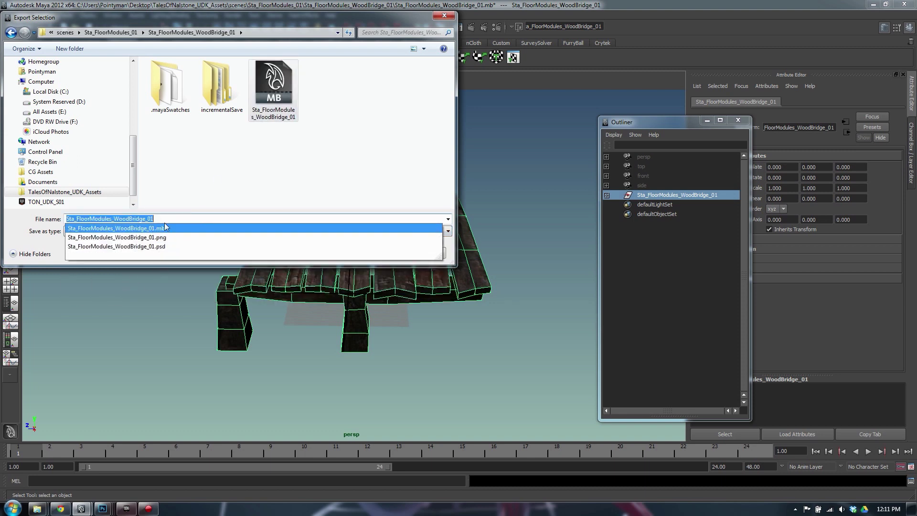
click(180, 215)
Set the export file type to Fbx and accept the file name to bring up the FBX export options.
click(135, 231)
click(112, 234)
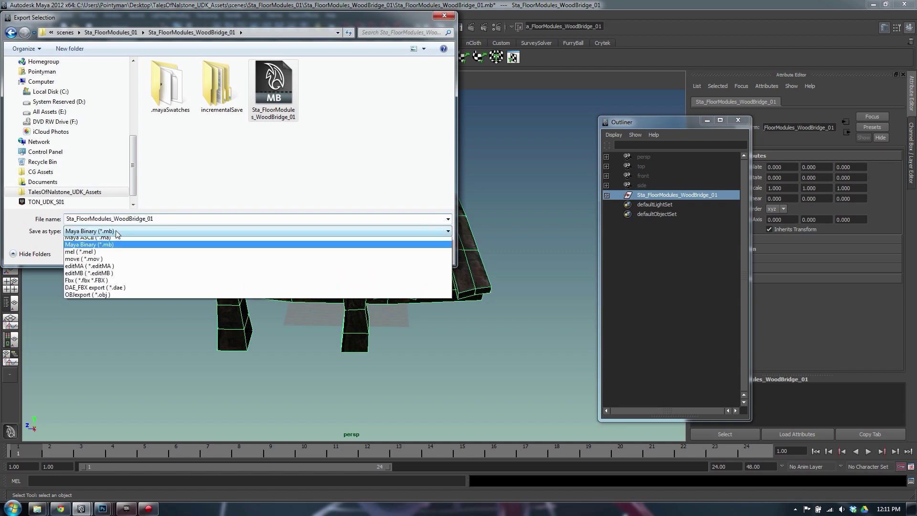
click(130, 281)
click(160, 219)
click(162, 219)
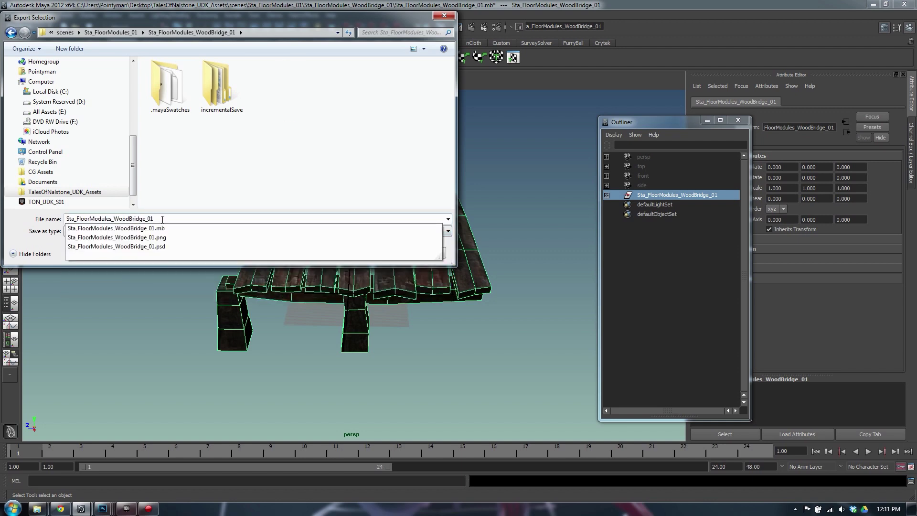
click(24, 232)
click(375, 254)
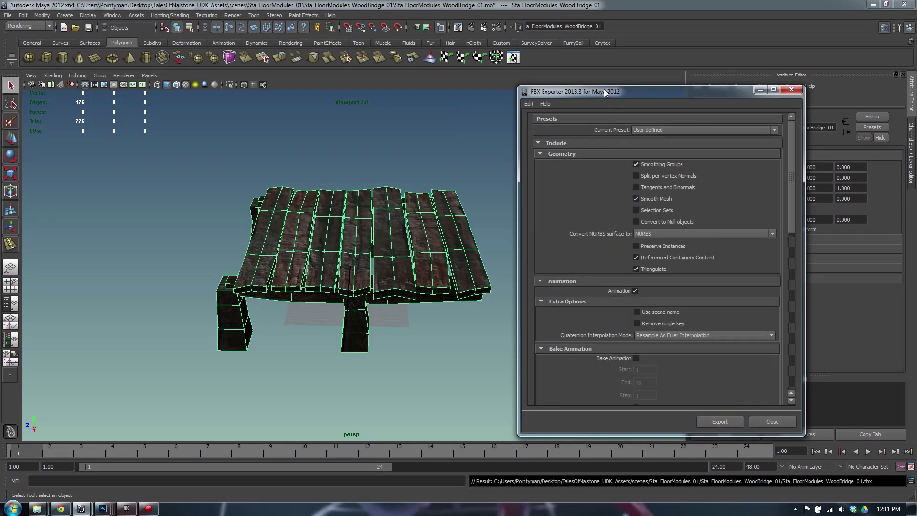
Open the FBX exporter's online help page, close it, and return to the export options.
drag(603, 89, 568, 101)
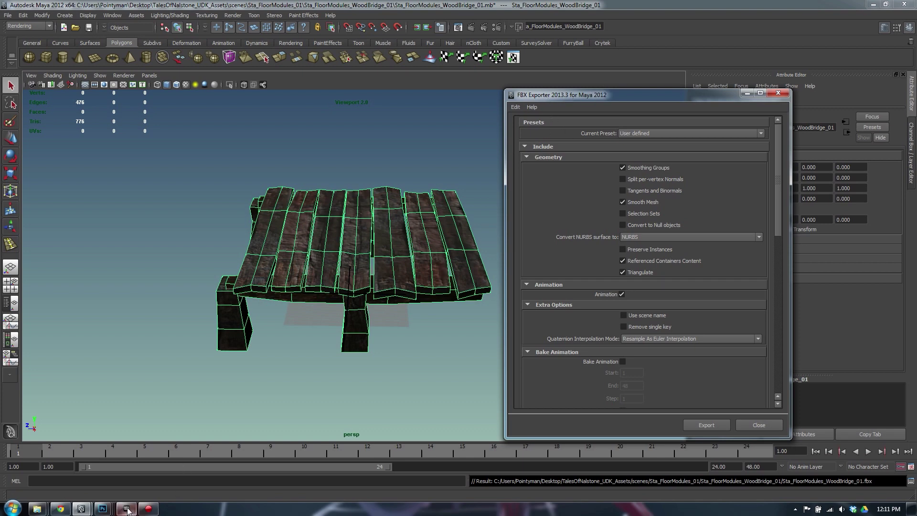
drag(562, 99, 556, 97)
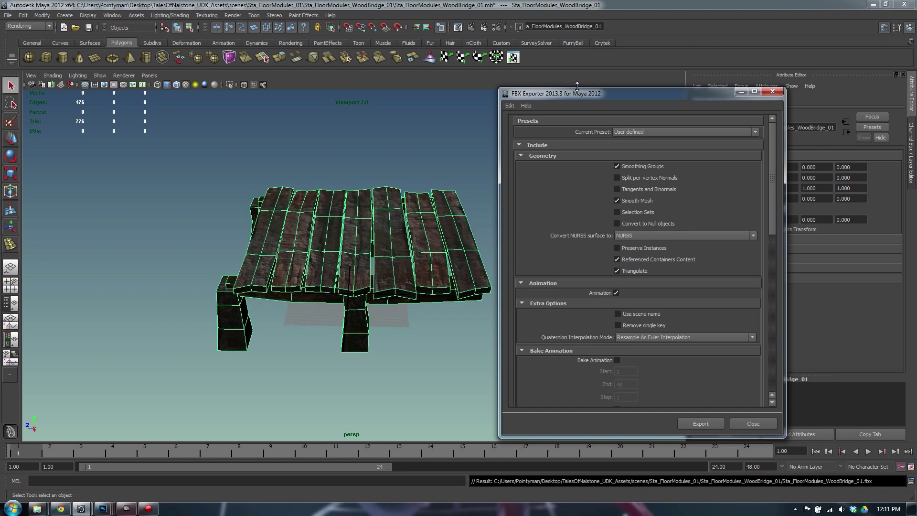
drag(629, 84, 534, 107)
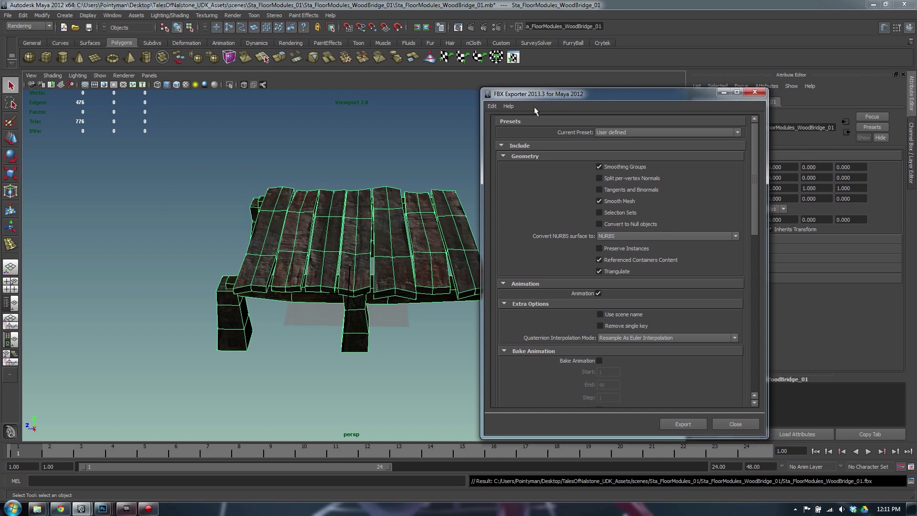
click(508, 106)
click(508, 106)
click(526, 125)
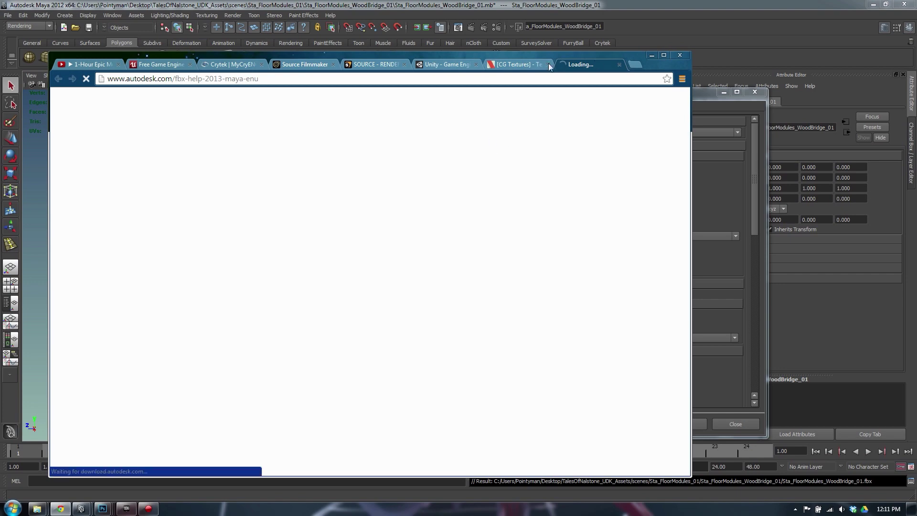
middle_click(595, 65)
click(697, 93)
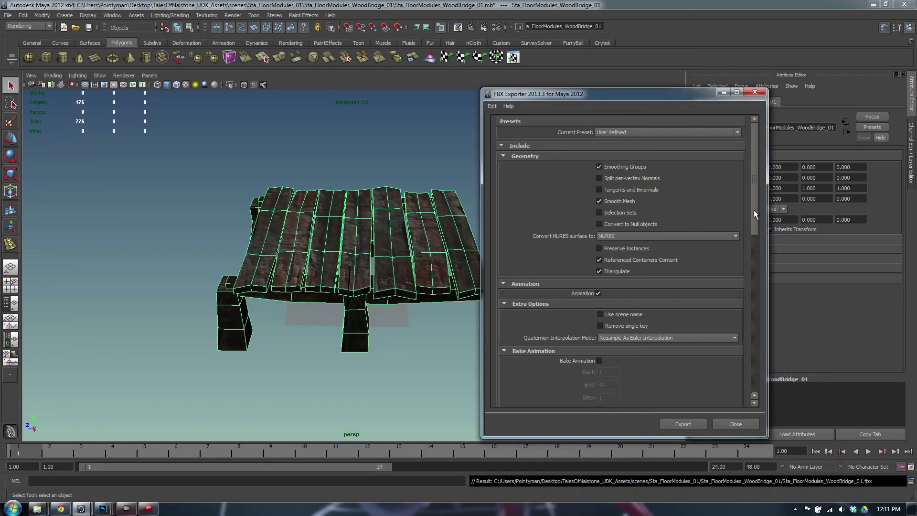
Check the FBX plug-in version in the exporter's Information section and its About page.
drag(753, 211, 754, 440)
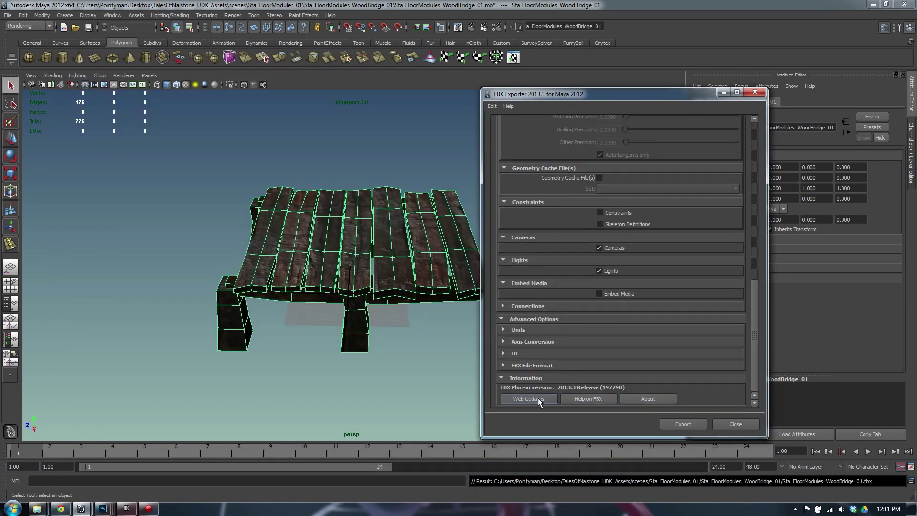
click(654, 398)
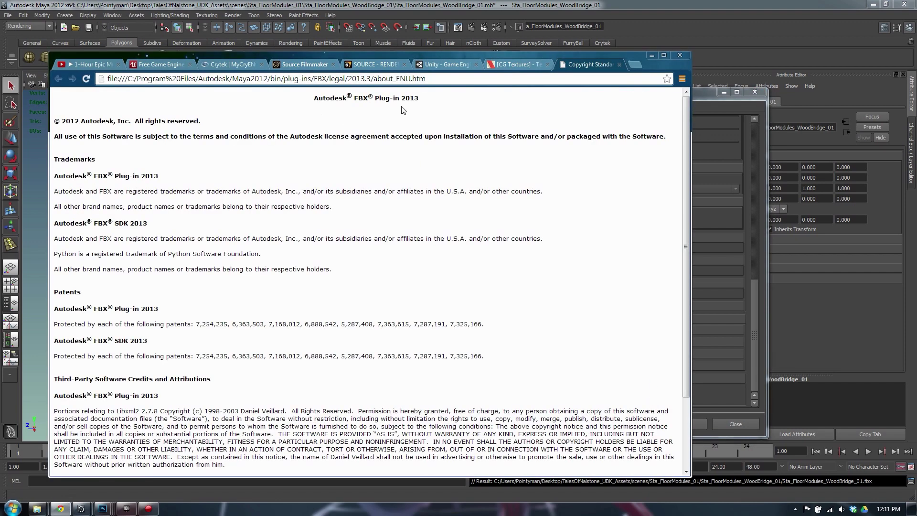
click(619, 64)
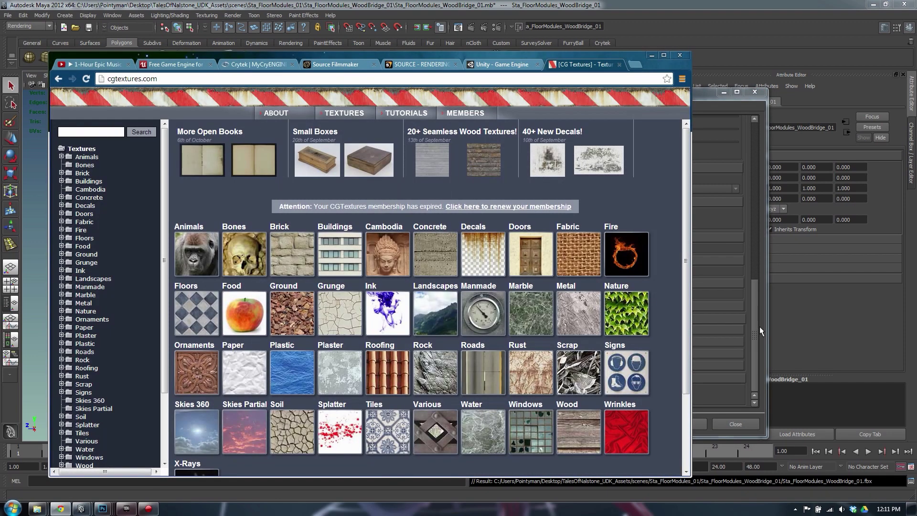
click(755, 333)
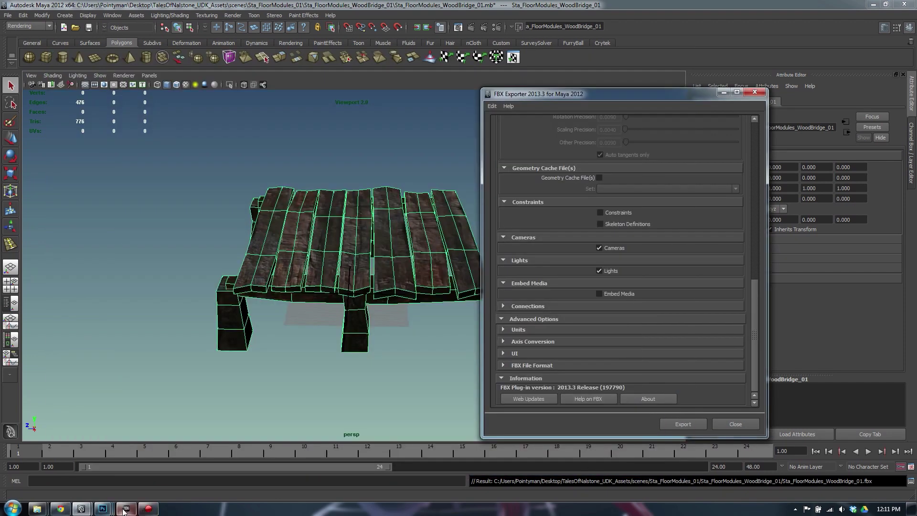
Export the bridge as FBX with the current options and save the Maya scene.
click(682, 424)
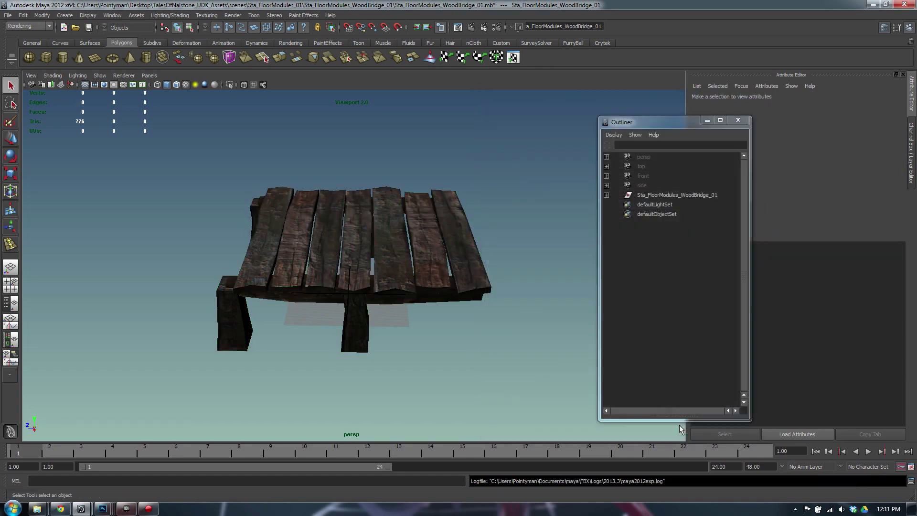
alt+drag(338, 313, 386, 313)
key(ctrl+s)
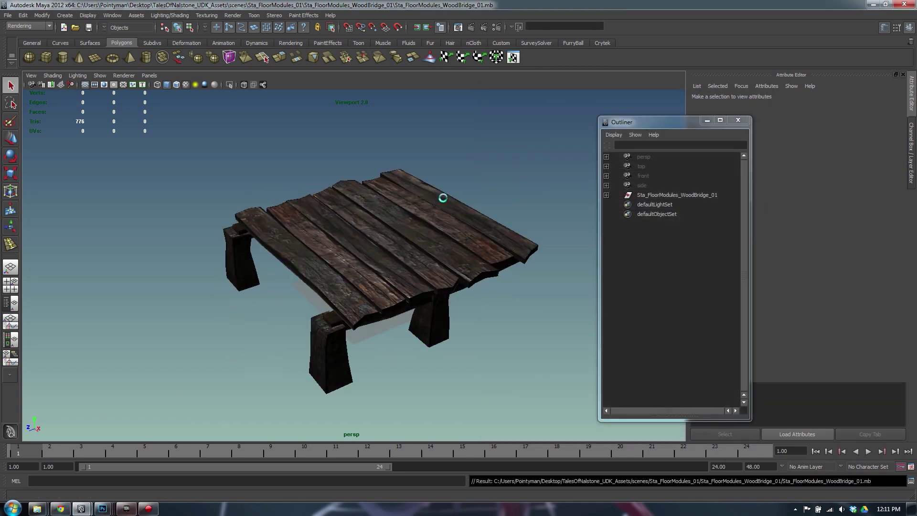
Switch to Unreal Development Kit and select the TalesOfNalstone package in the Content Browser.
click(127, 509)
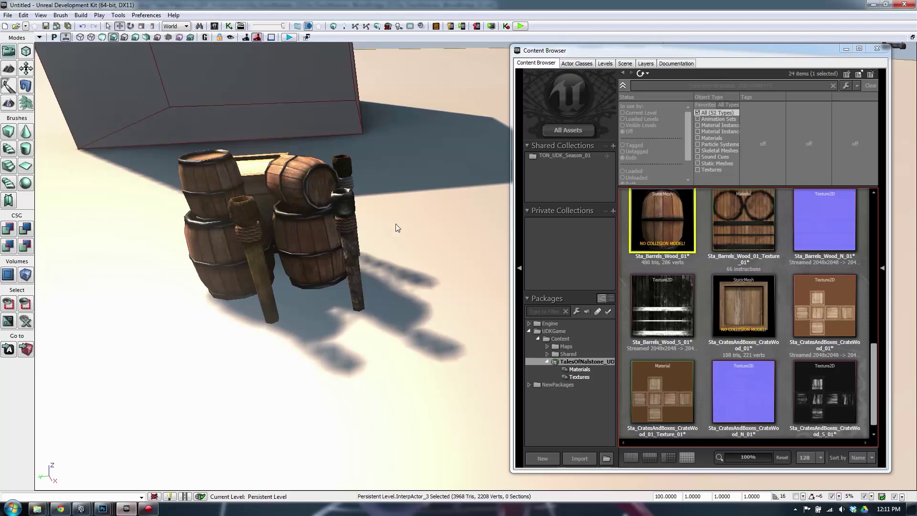
click(582, 364)
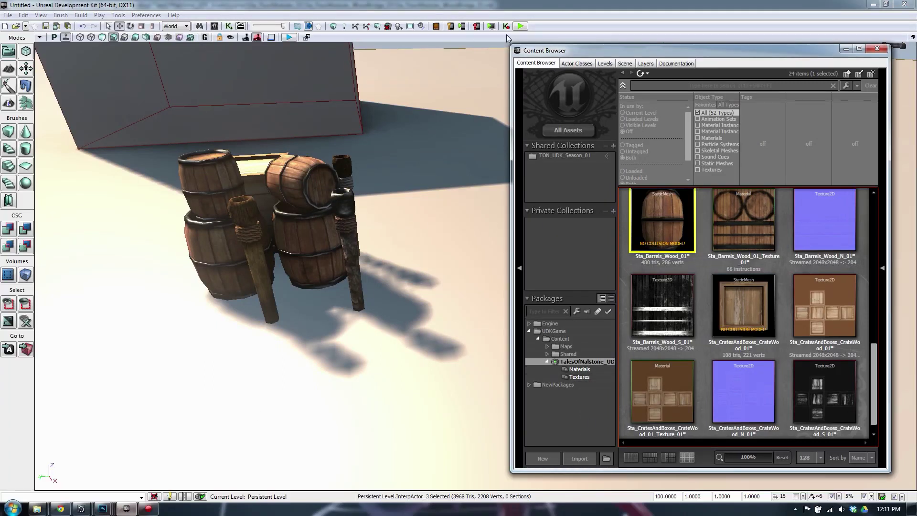
right_drag(325, 240, 408, 233)
key(a)
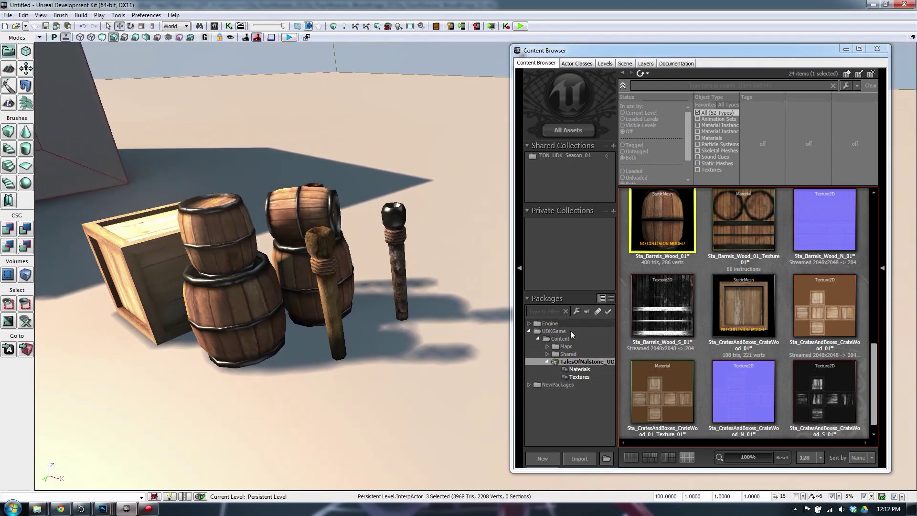
Import Sta_FloorModules_WoodBridge_01.fbx from the Sta_FloorModules_WoodBridge_01 folder into the TalesOfNalstone_UDK_Assets package as static meshes.
click(579, 457)
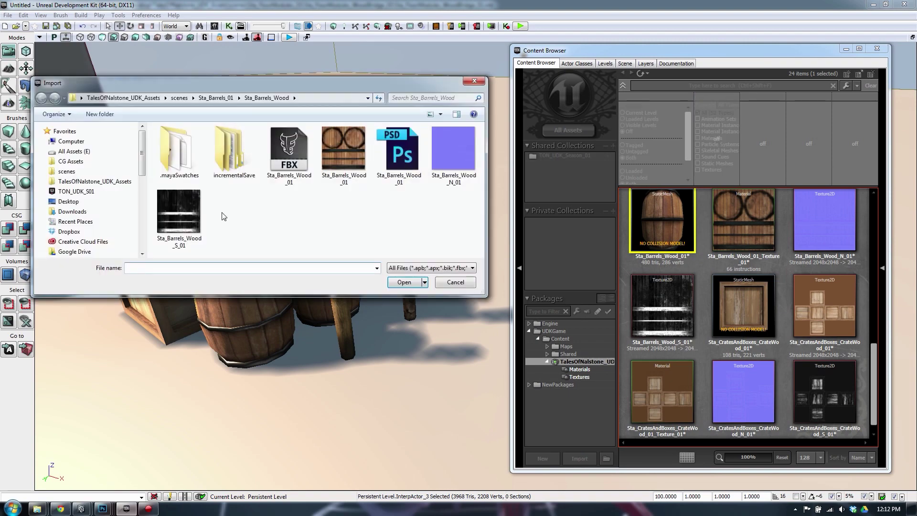
double_click(158, 98)
double_click(174, 242)
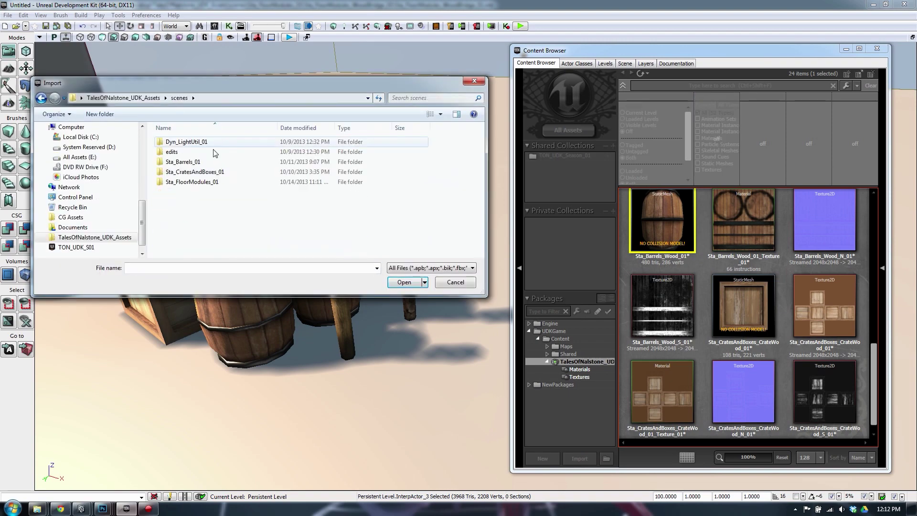
double_click(192, 182)
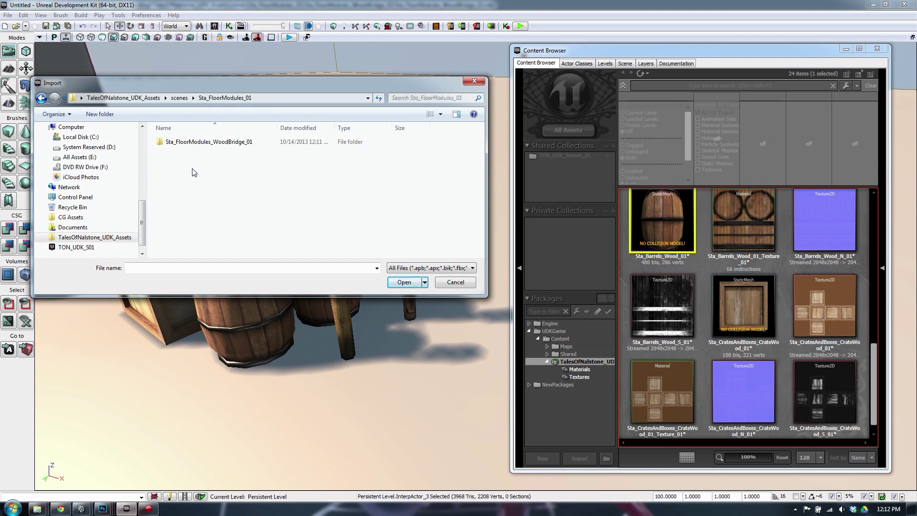
double_click(192, 143)
click(291, 156)
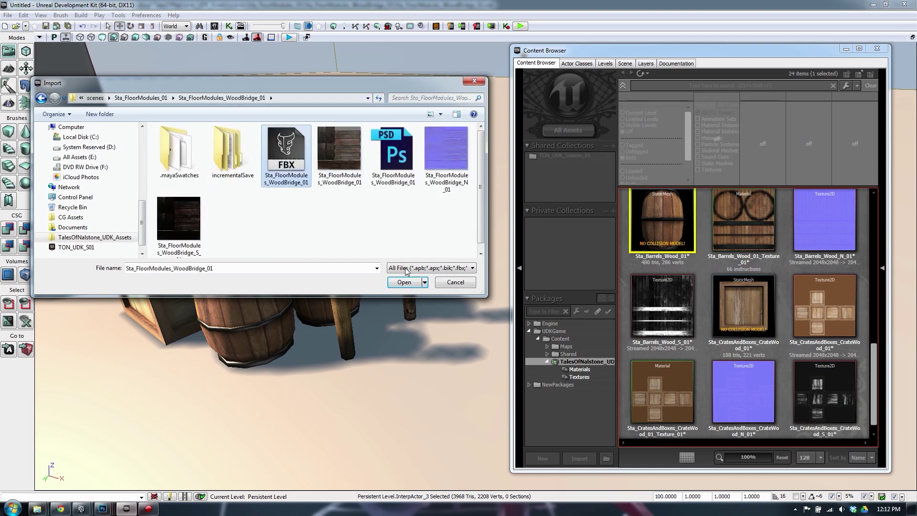
click(404, 282)
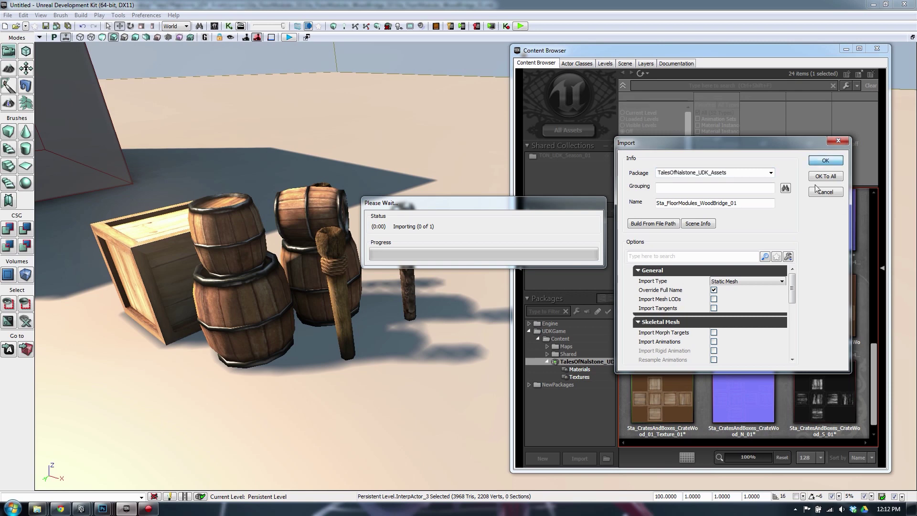
drag(792, 291, 791, 356)
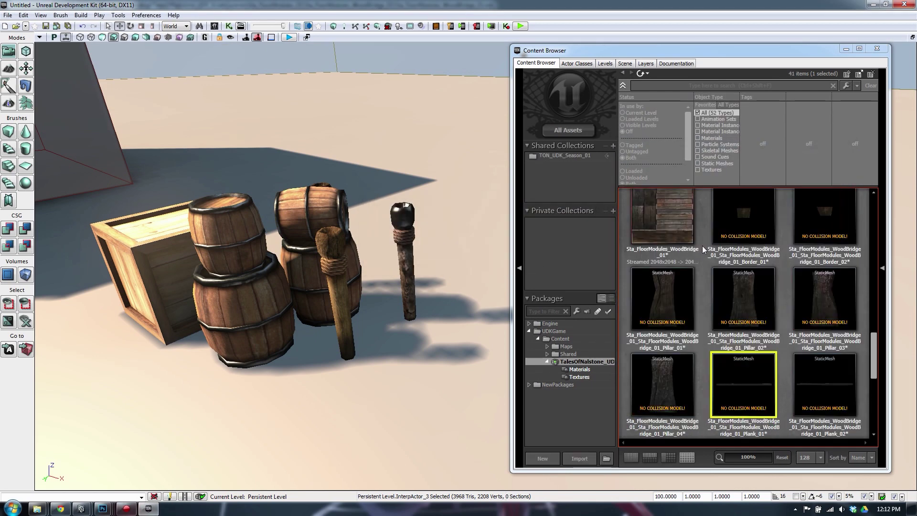
Force-delete all the imported wood bridge meshes, textures and material from the package.
drag(874, 362, 875, 415)
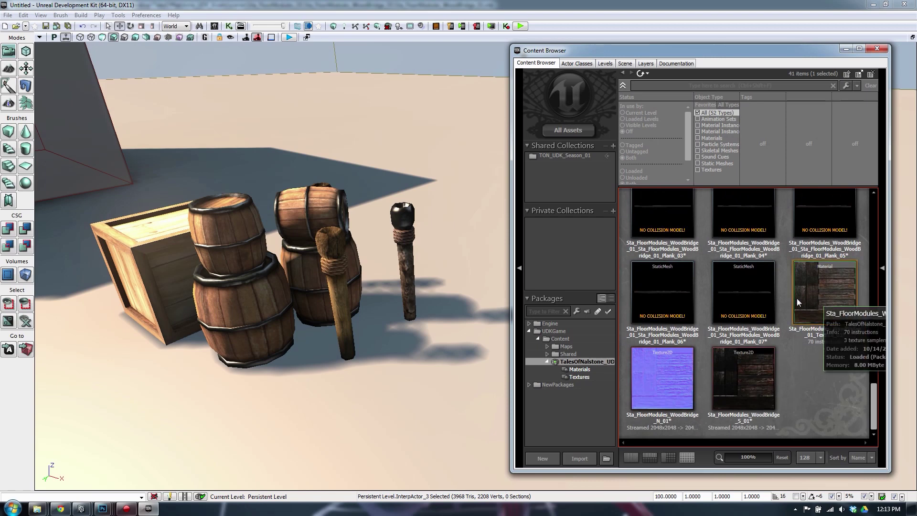
click(764, 294)
drag(874, 408, 876, 353)
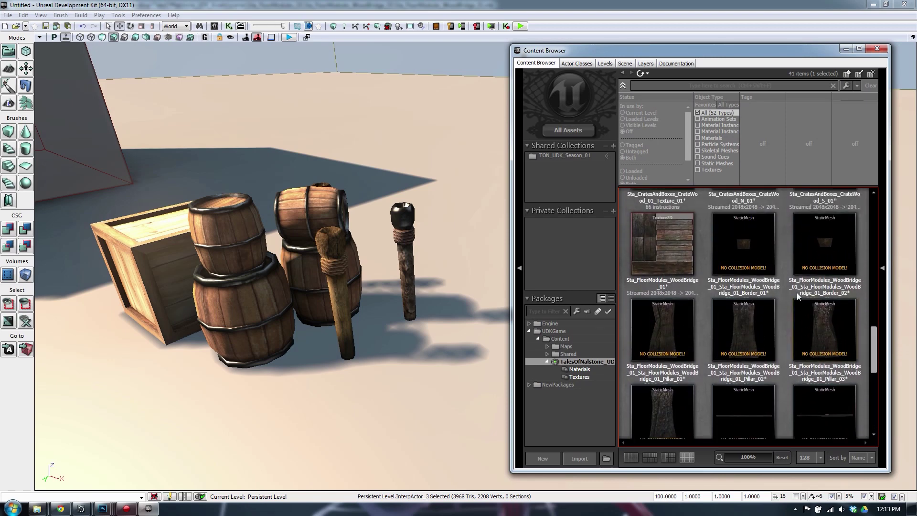
scroll(844, 236, up, 2)
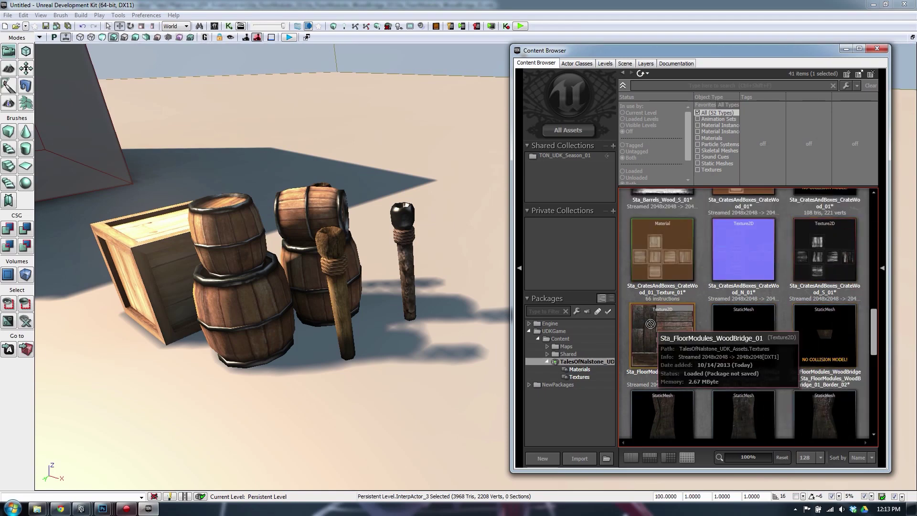
click(661, 334)
drag(874, 334, 870, 403)
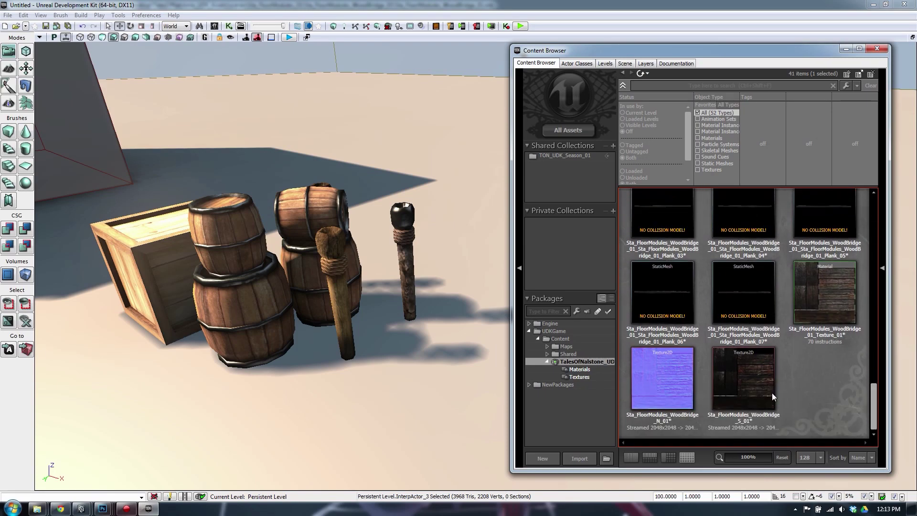
shift+click(759, 384)
right_click(758, 361)
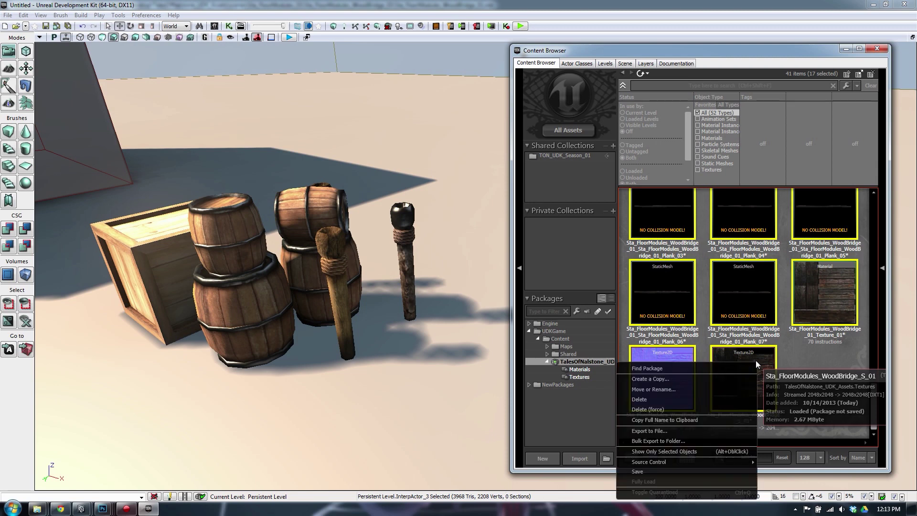
click(685, 410)
click(507, 296)
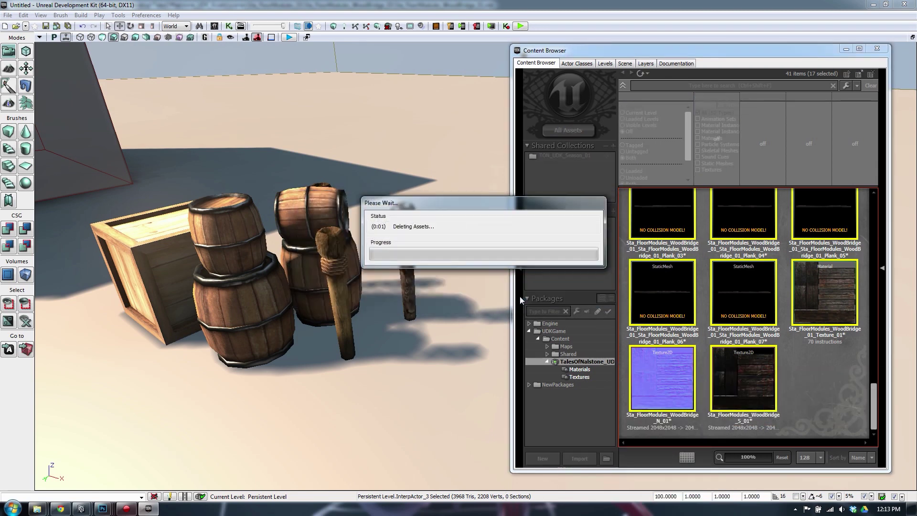
Switch to Maya and combine all the bridge's planks, borders and pillars into a single mesh.
click(81, 508)
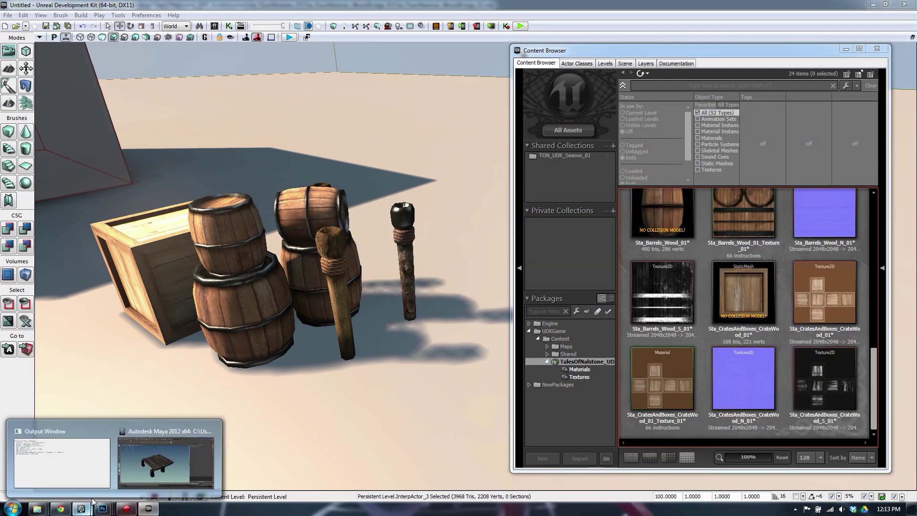
click(165, 454)
click(472, 284)
drag(526, 155, 194, 370)
alt+drag(278, 350, 340, 304)
click(393, 218)
alt+drag(393, 219, 367, 271)
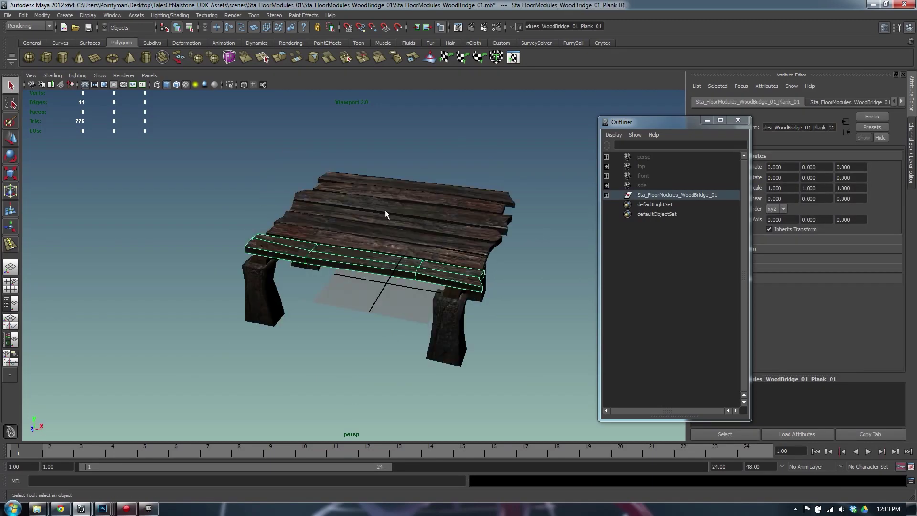
click(386, 212)
drag(560, 159, 547, 173)
click(377, 236)
shift+right_click(376, 224)
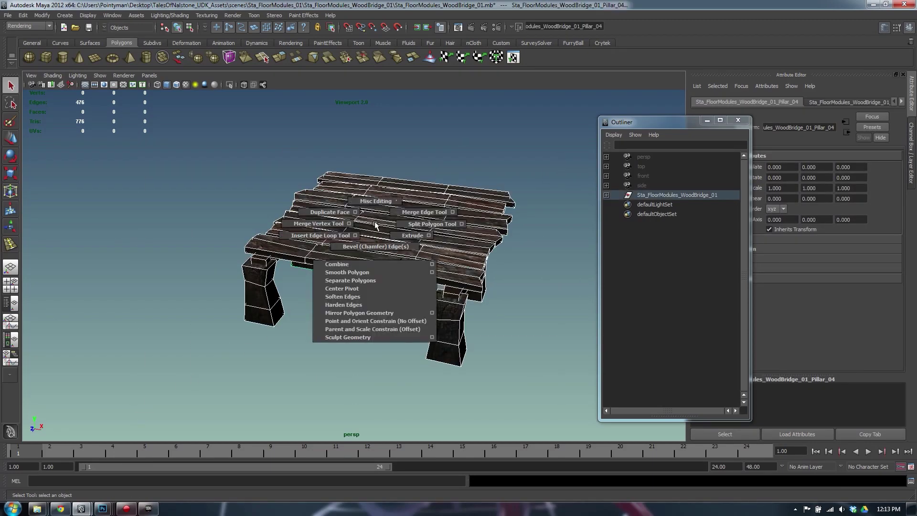
click(337, 264)
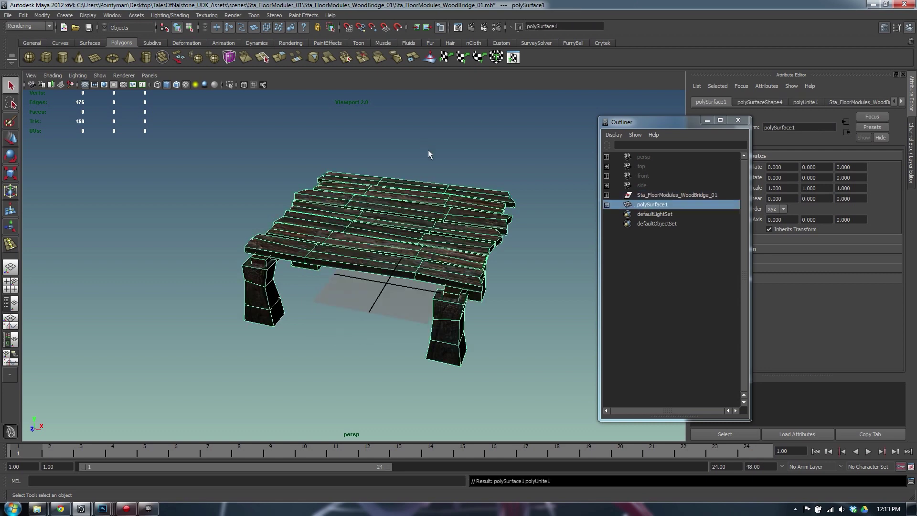
Rename the combined mesh using the name copied from the original group, Sta_FloorModules_WoodBridge_01.
click(428, 151)
click(418, 194)
double_click(662, 196)
key(ctrl+c)
double_click(655, 206)
key(ctrl+v)
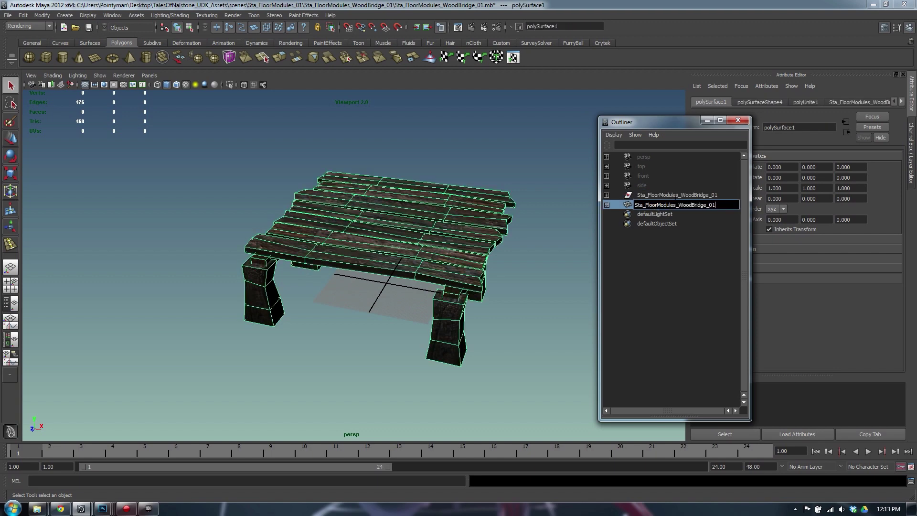
Try to delete the original bridge group, undo the deletion, and inspect the group's child nodes.
click(669, 198)
key(Delete)
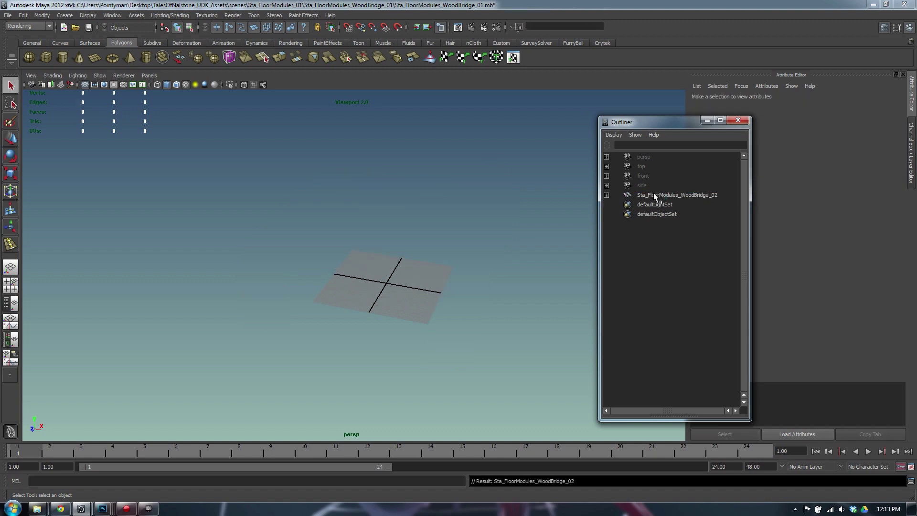
key(ctrl+z)
click(606, 196)
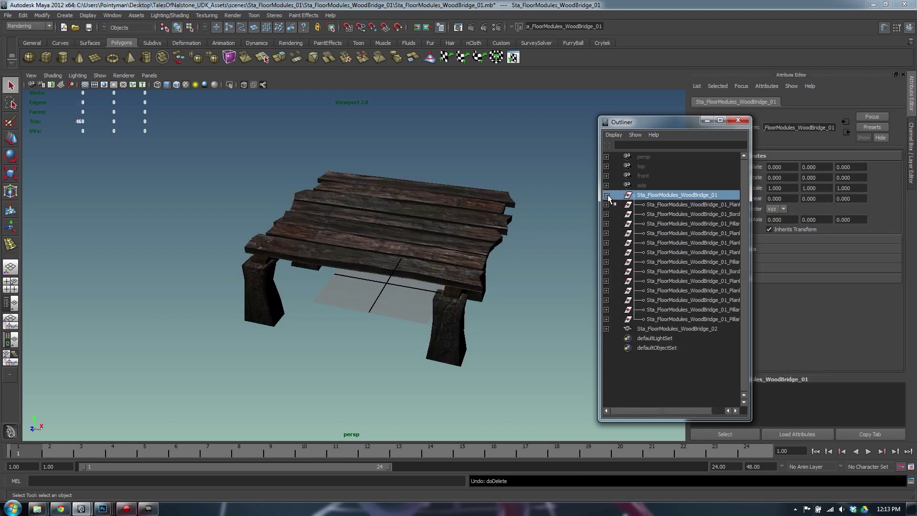
click(606, 195)
Delete all construction history in the scene and remove the leftover original bridge group.
click(669, 204)
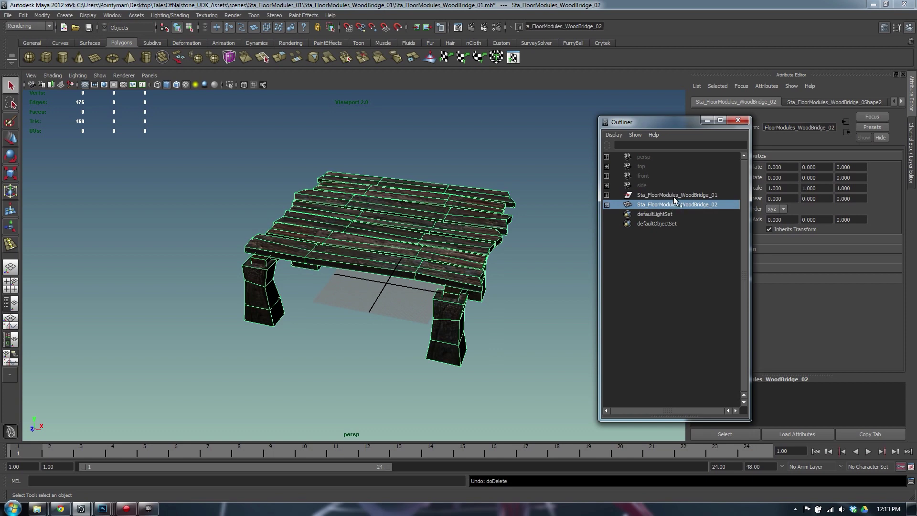
click(23, 16)
mouse_move(76, 123)
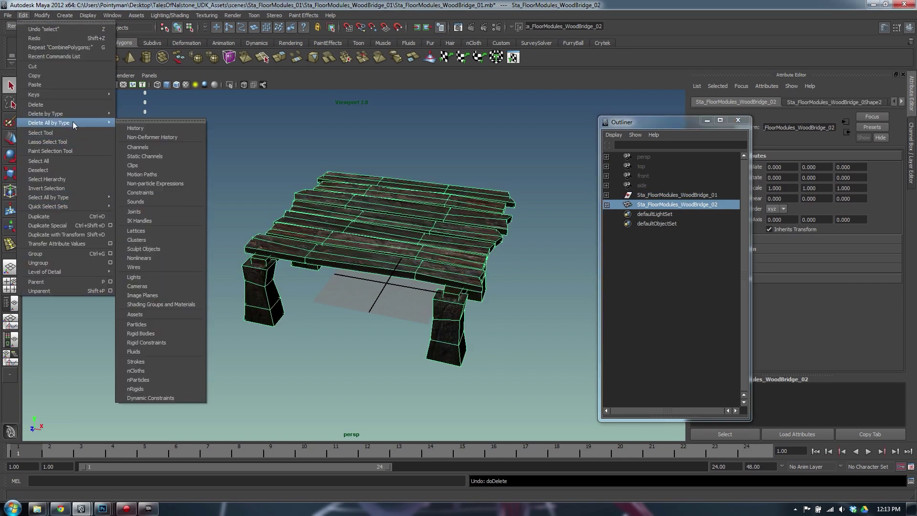
click(157, 127)
click(668, 195)
key(Delete)
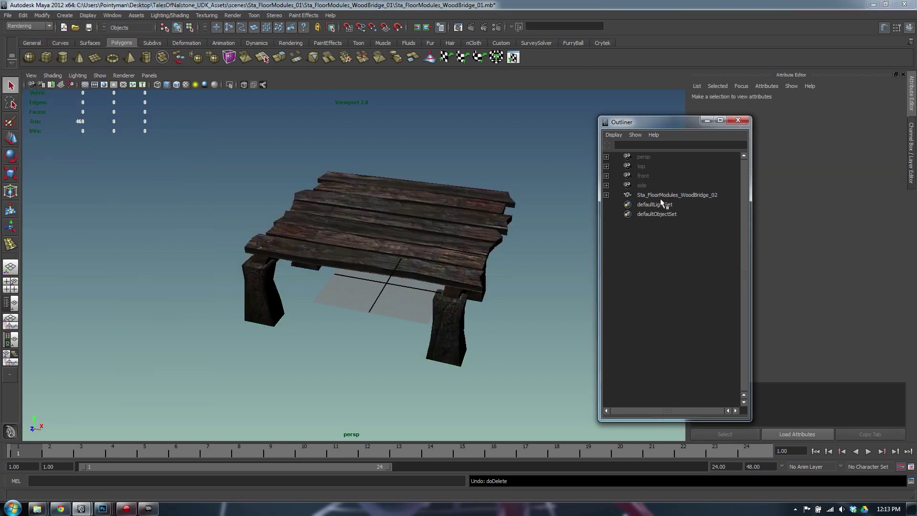
Rename the combined bridge mesh to Sta_FloorModules_WoodBridge_01 and save the scene.
click(664, 195)
double_click(698, 196)
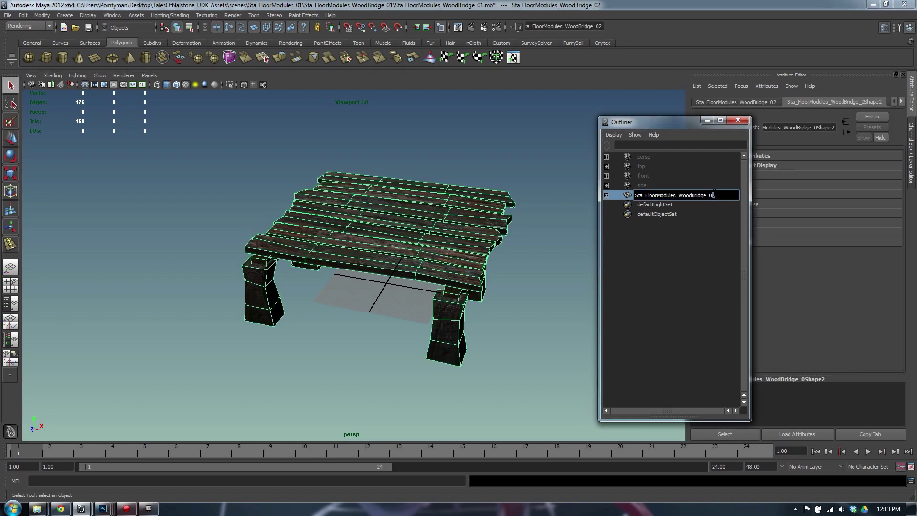
key(Return)
click(465, 179)
click(430, 222)
alt+drag(425, 229, 329, 245)
key(ctrl+s)
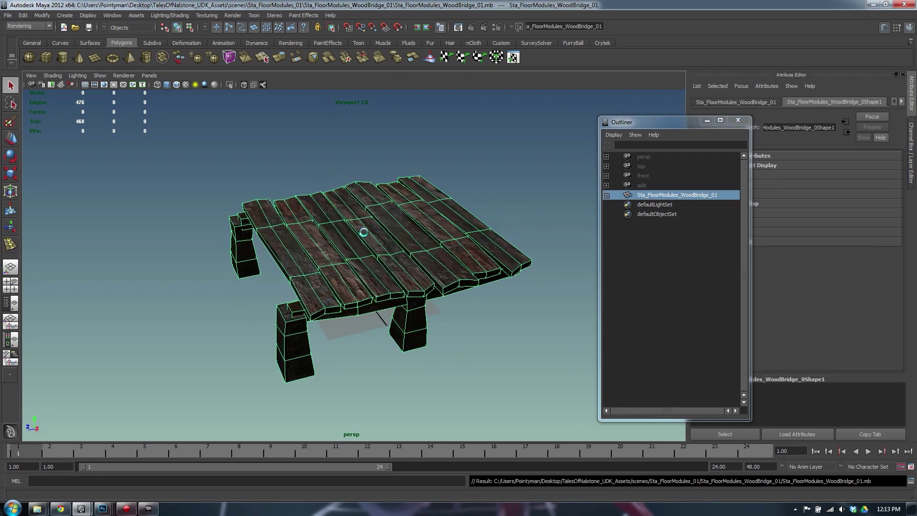
Export the selected bridge mesh as FBX, overwriting the existing Sta_FloorModules_WoodBridge_01 file.
right_click(352, 211)
click(285, 211)
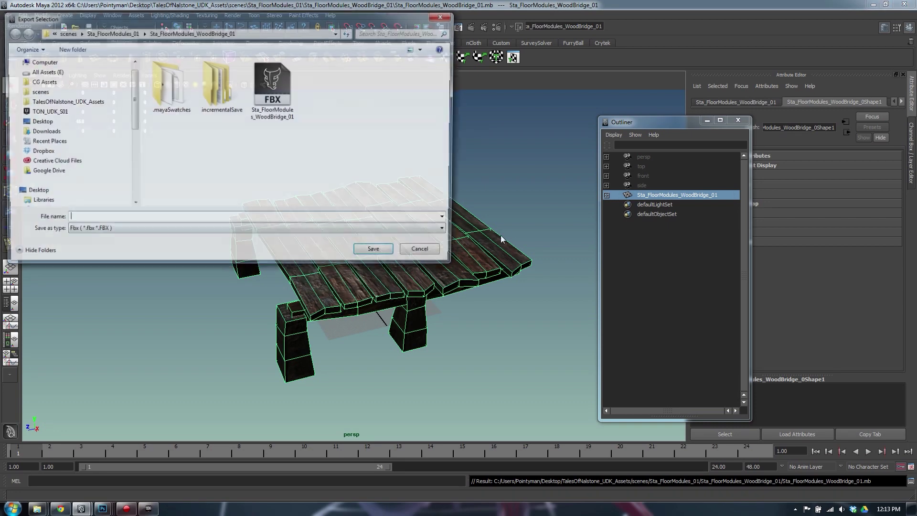
click(273, 91)
click(377, 253)
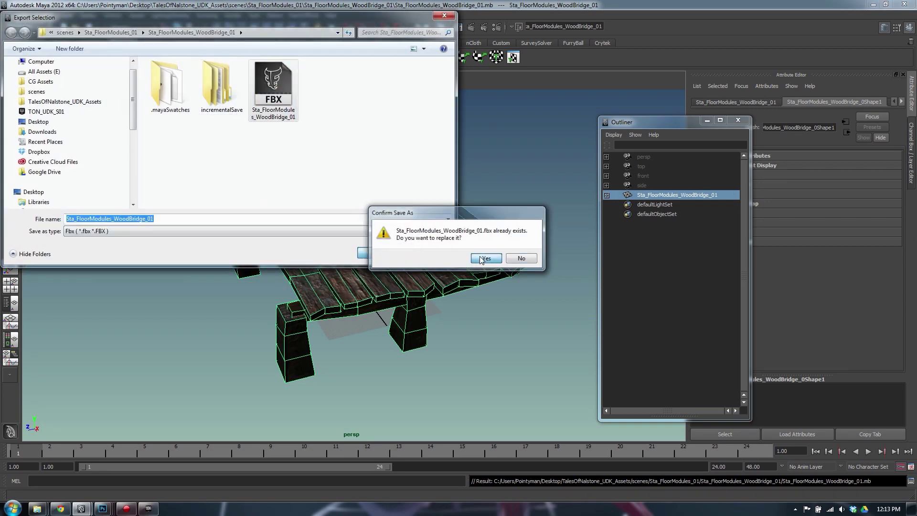
click(486, 257)
click(683, 424)
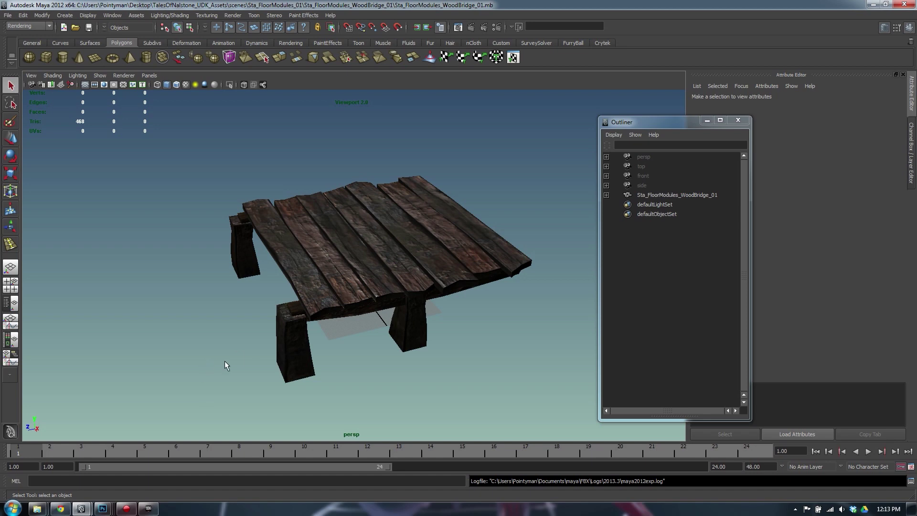
alt+drag(304, 302, 324, 301)
alt+right_drag(323, 301, 413, 263)
click(413, 263)
alt+drag(388, 271, 367, 269)
click(205, 286)
click(271, 289)
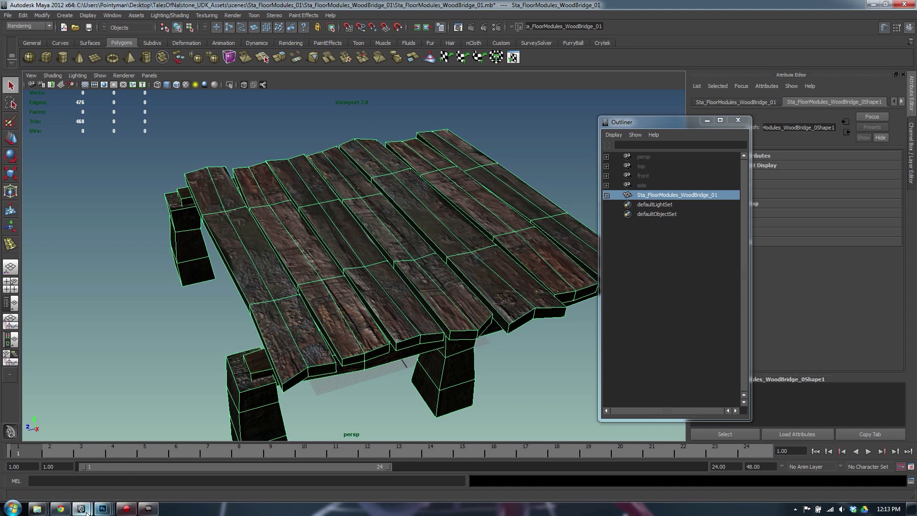
Switch to Unreal Development Kit and import the re-exported Sta_FloorModules_WoodBridge_01 FBX into the TalesOfNalstone_UDK_Assets package as a static mesh.
mouse_move(67, 509)
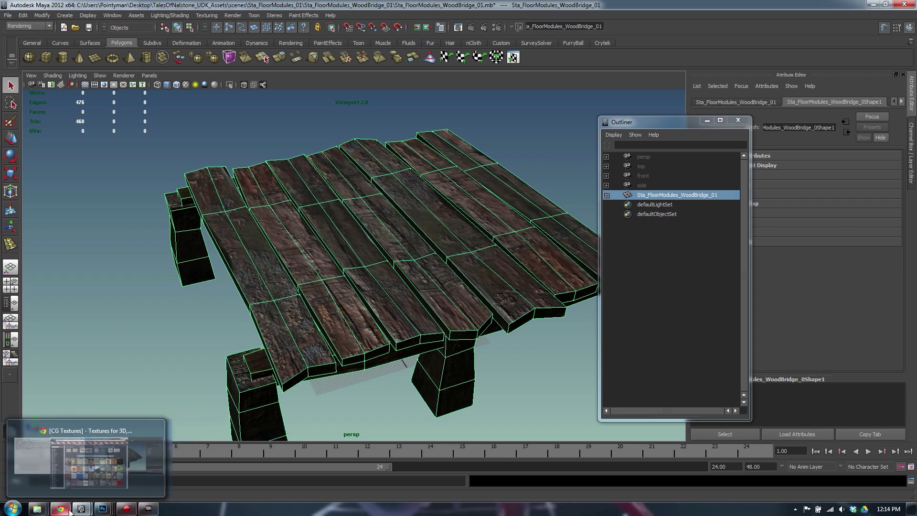
click(149, 510)
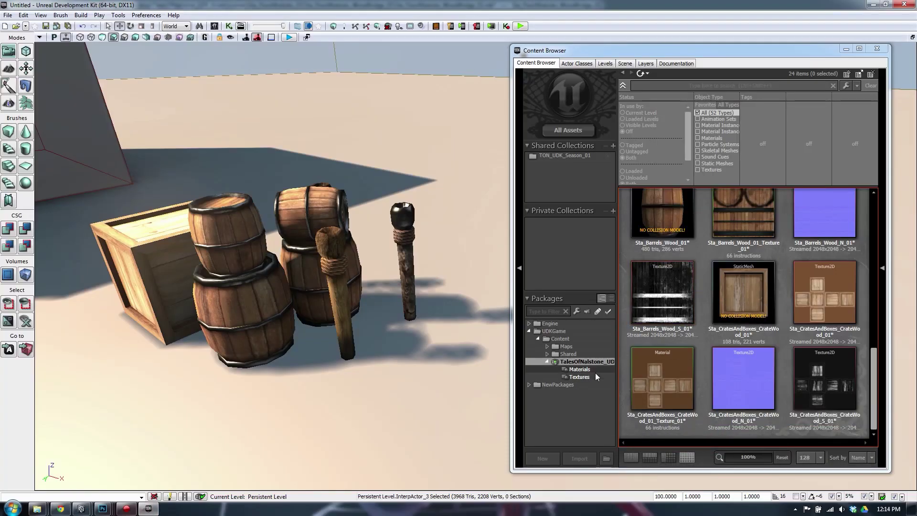
click(591, 416)
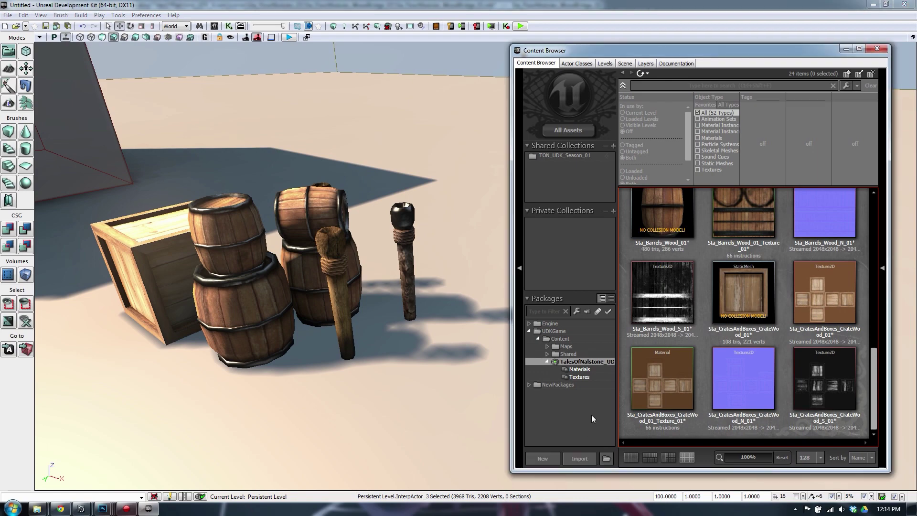
click(577, 458)
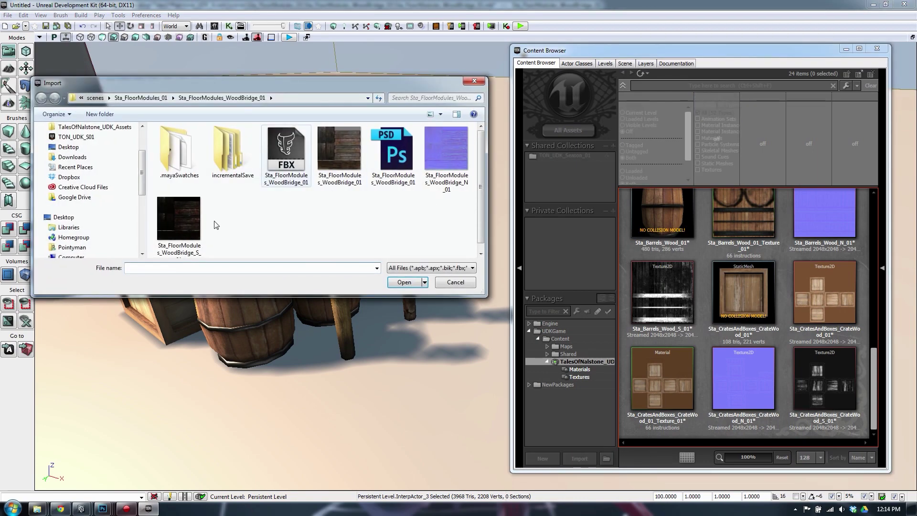
click(300, 148)
click(404, 282)
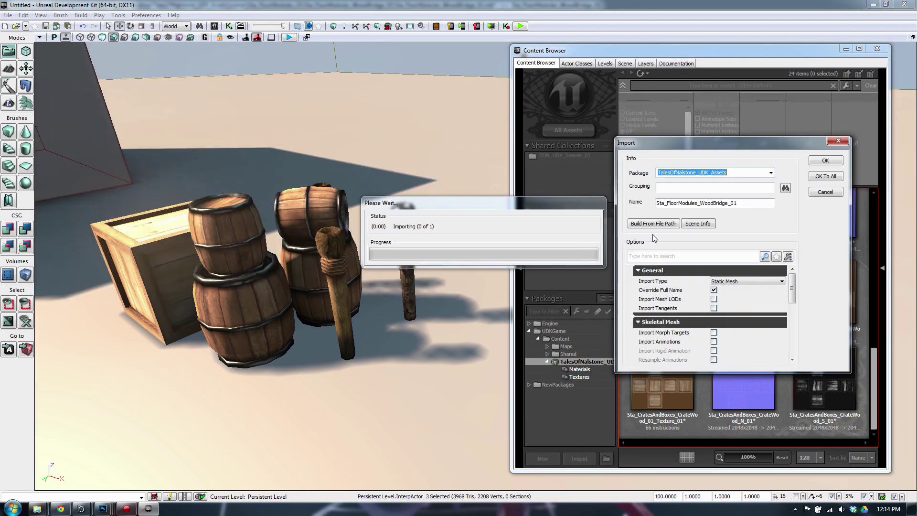
click(826, 160)
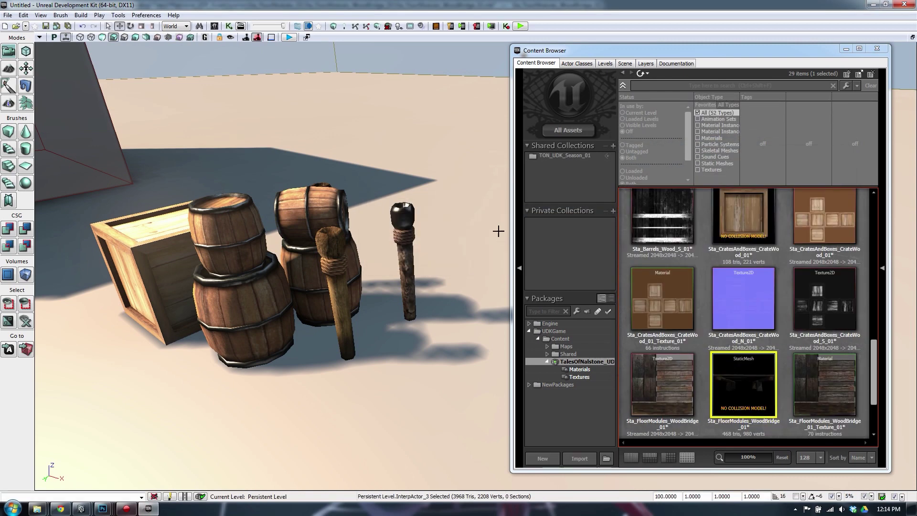
scroll(870, 376, down, 2)
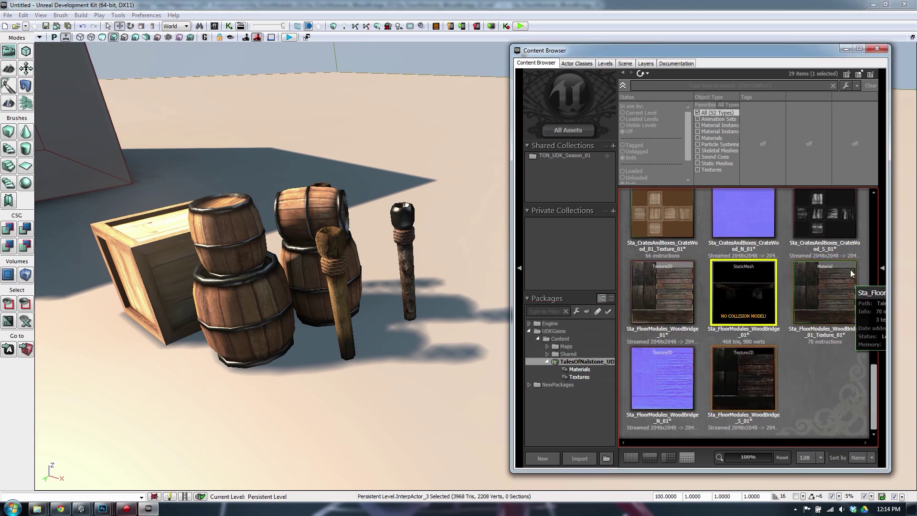
Place the Sta_FloorModules_WoodBridge_01 static mesh in the level and position it beside the crate, barrels and torches.
click(654, 375)
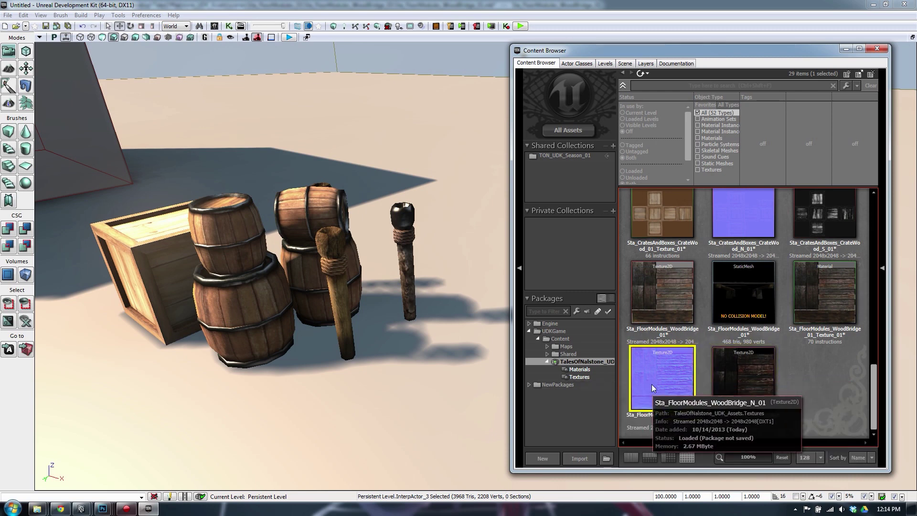
click(823, 296)
drag(740, 294, 427, 273)
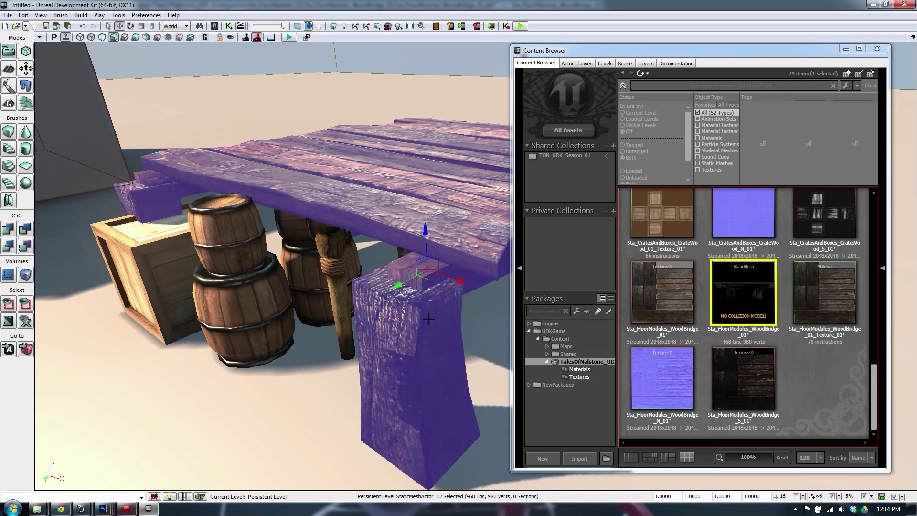
right_drag(409, 317, 400, 210)
click(450, 110)
click(400, 210)
drag(248, 269, 336, 255)
right_drag(336, 256, 388, 68)
click(387, 68)
click(430, 215)
mouse_move(429, 215)
right_down()
mouse_move(468, 219)
mouse_move(487, 210)
mouse_move(449, 200)
mouse_move(430, 220)
right_up()
right_drag(350, 241, 350, 272)
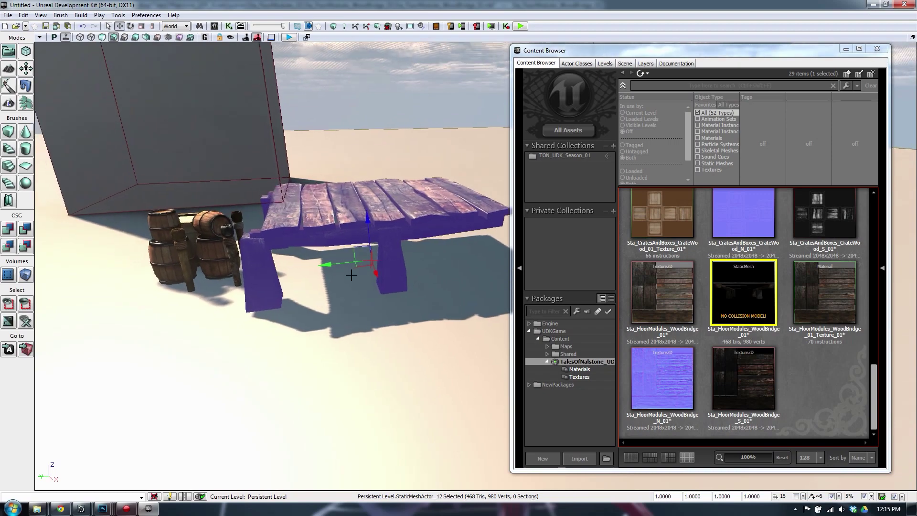
Duplicate the wooden bridge segment and align the copy end to end with the first one.
alt+drag(350, 272, 494, 251)
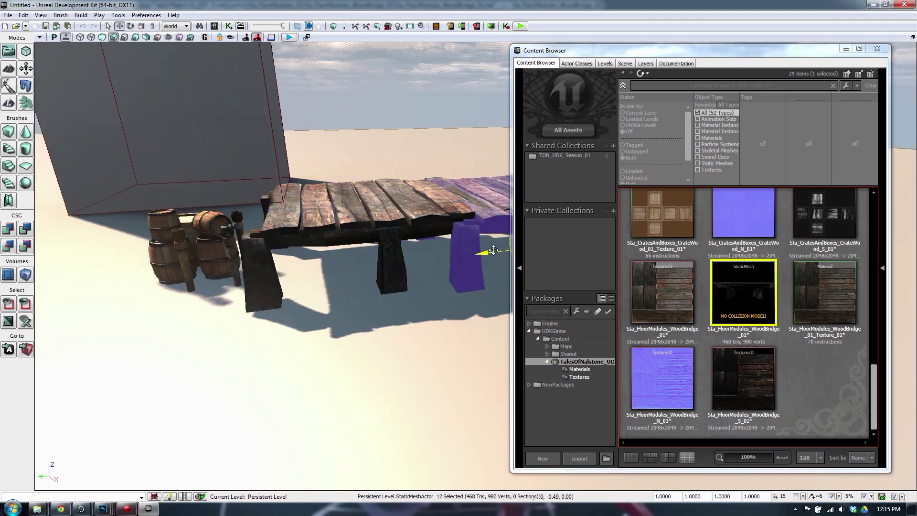
right_drag(386, 193, 473, 255)
right_drag(401, 296, 413, 230)
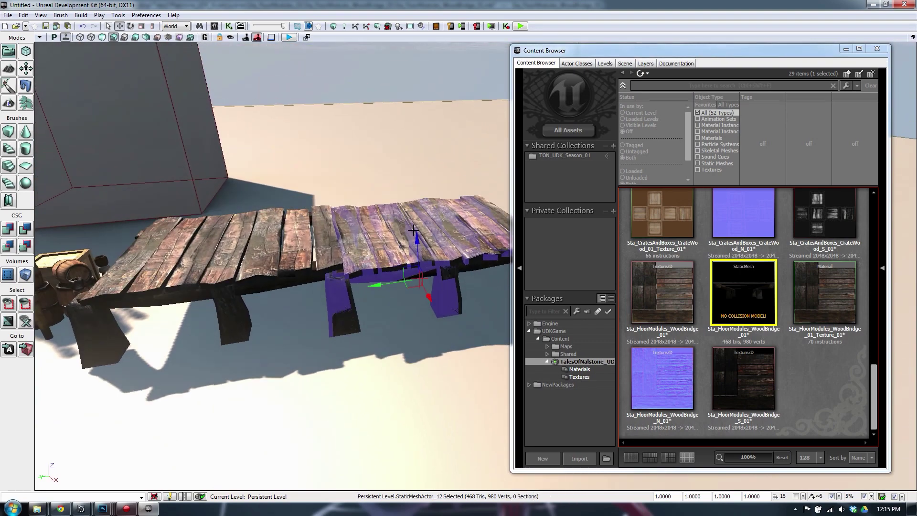
alt+drag(392, 282, 431, 293)
click(379, 174)
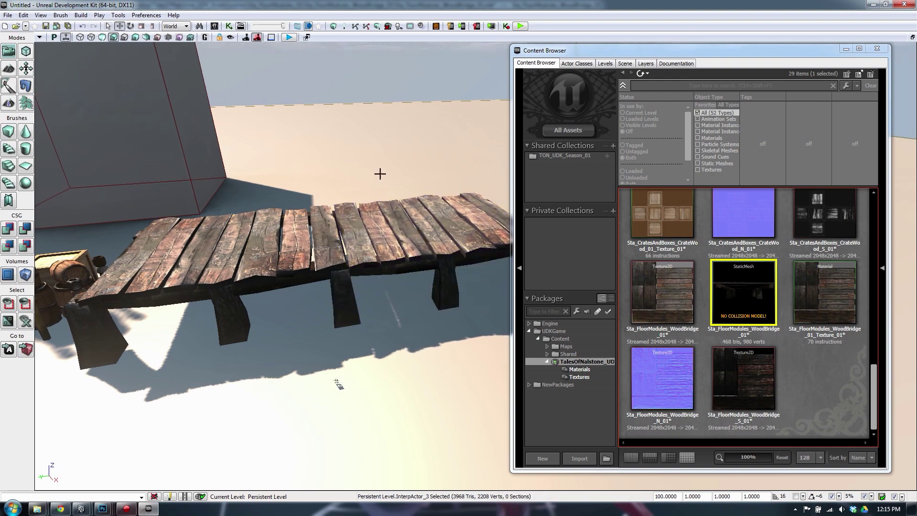
drag(380, 173, 373, 215)
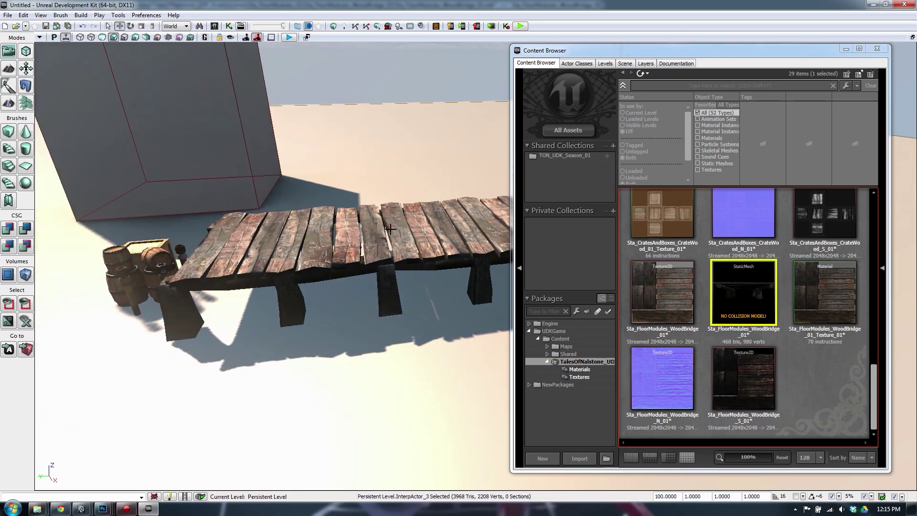
right_drag(372, 214, 387, 244)
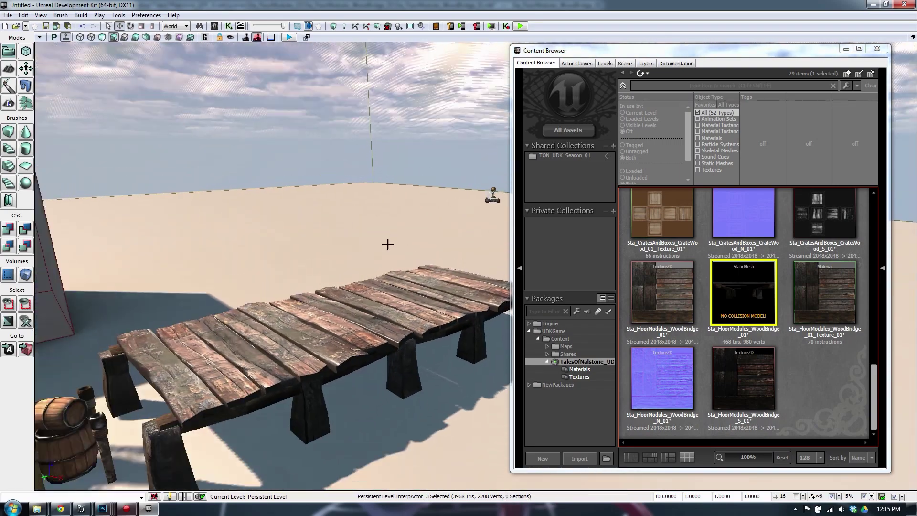
Duplicate both bridge segments together and place the copies at the far end to lengthen the bridge.
click(412, 306)
click(268, 362)
ctrl+click(366, 318)
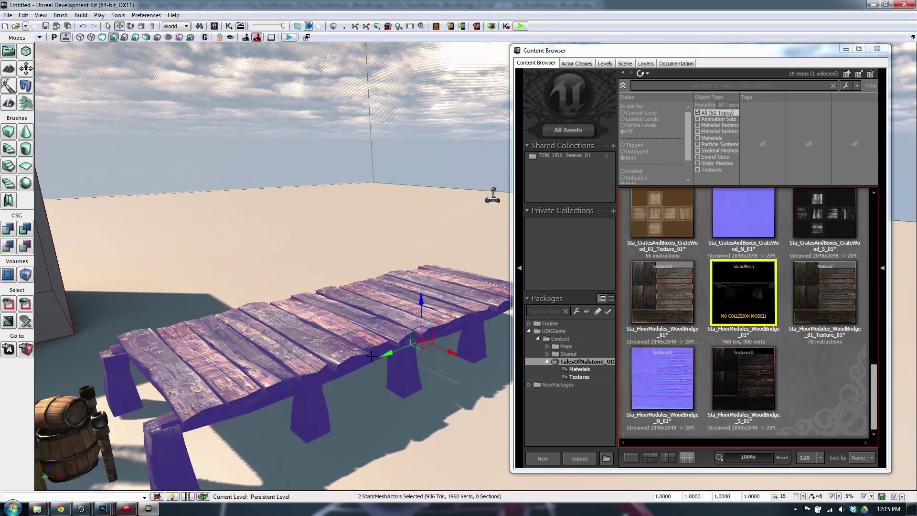
alt+drag(385, 357, 563, 253)
right_drag(393, 297, 370, 291)
click(403, 67)
right_drag(403, 66, 447, 153)
scroll(577, 80, up, 1)
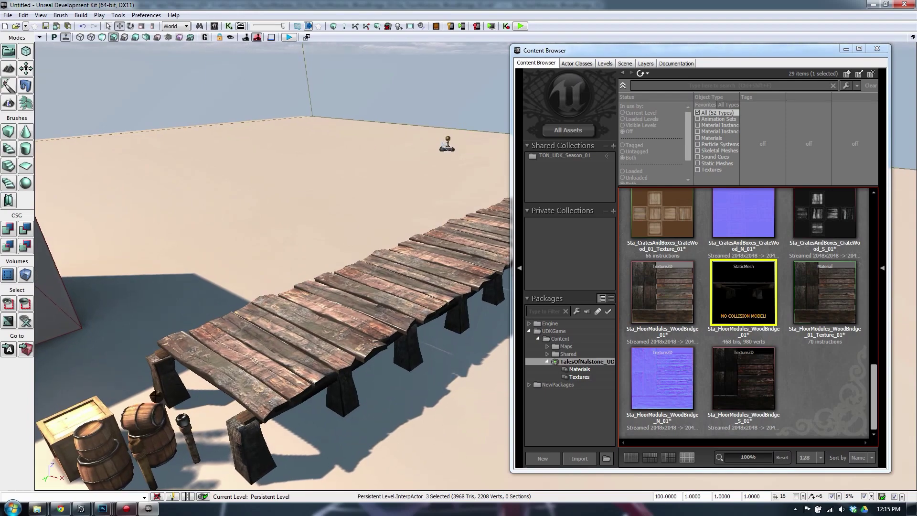
scroll(346, 274, down, 4)
scroll(346, 274, up, 3)
scroll(540, 178, down, 2)
scroll(519, 32, down, 1)
Close the Content Browser, build the level's lighting, and dismiss the Map Check and Lighting Results reports.
click(876, 49)
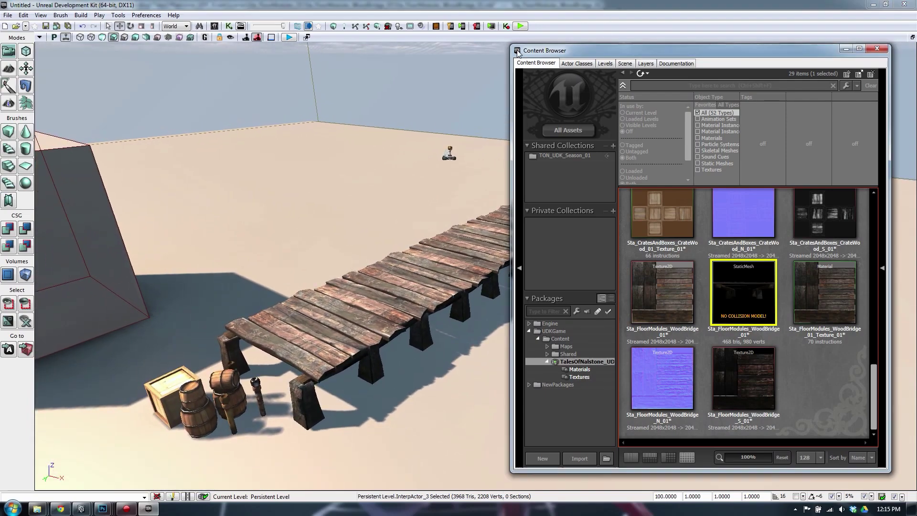
right_drag(515, 281, 461, 258)
scroll(532, 268, up, 3)
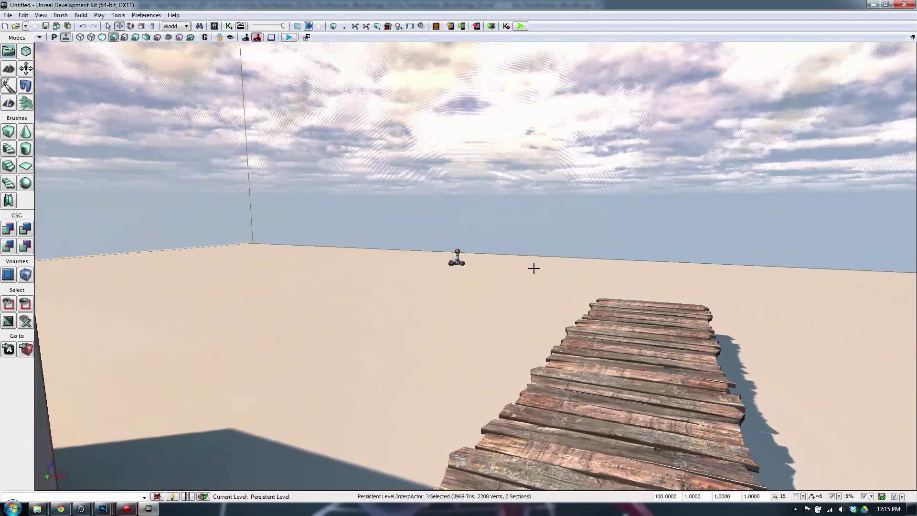
right_drag(532, 268, 477, 265)
click(377, 26)
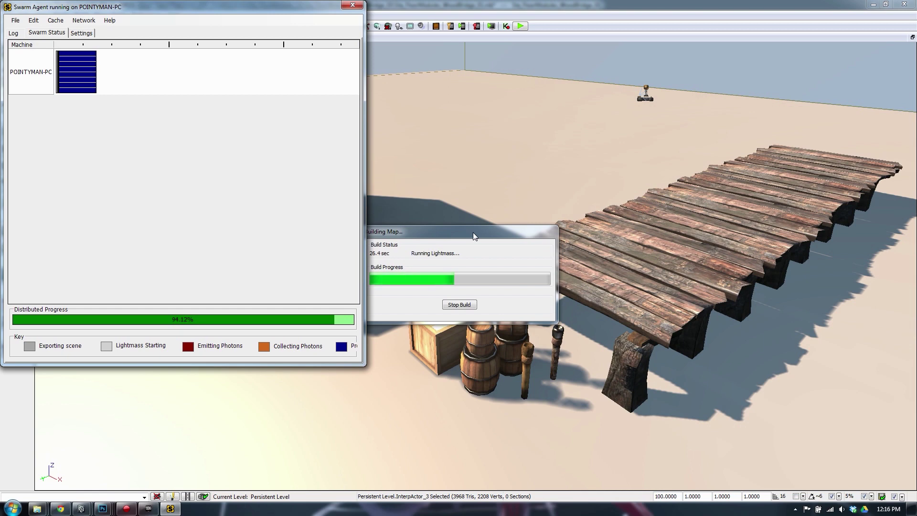
drag(473, 232, 532, 120)
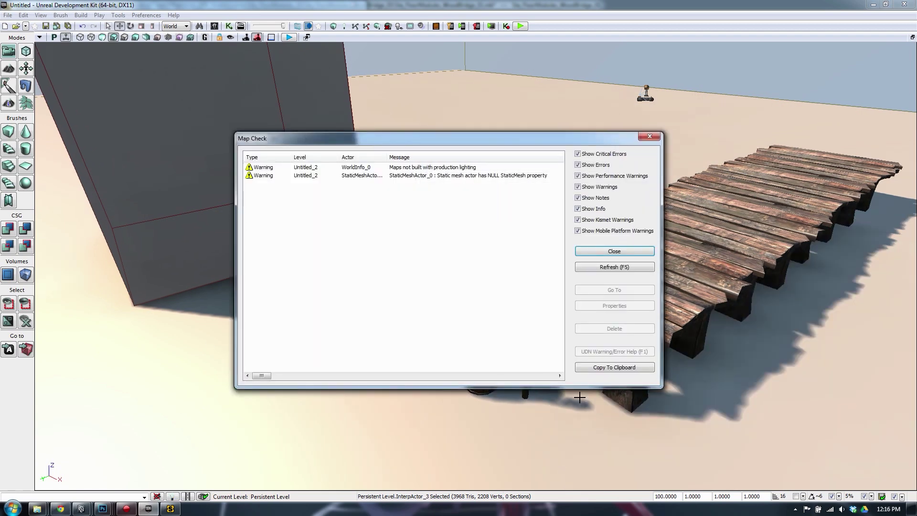
click(621, 252)
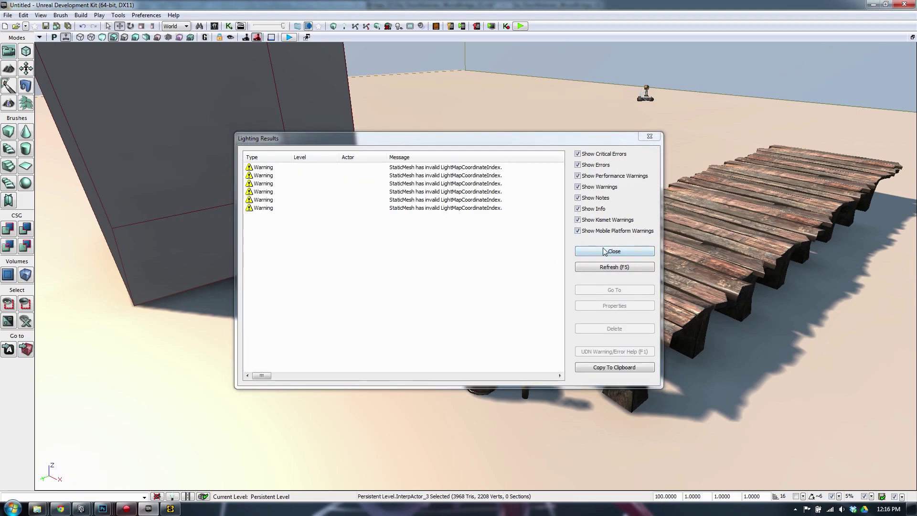
click(603, 248)
Duplicate the two stacked barrels twice and set the copies side by side on the near end of the bridge.
right_drag(656, 269, 549, 278)
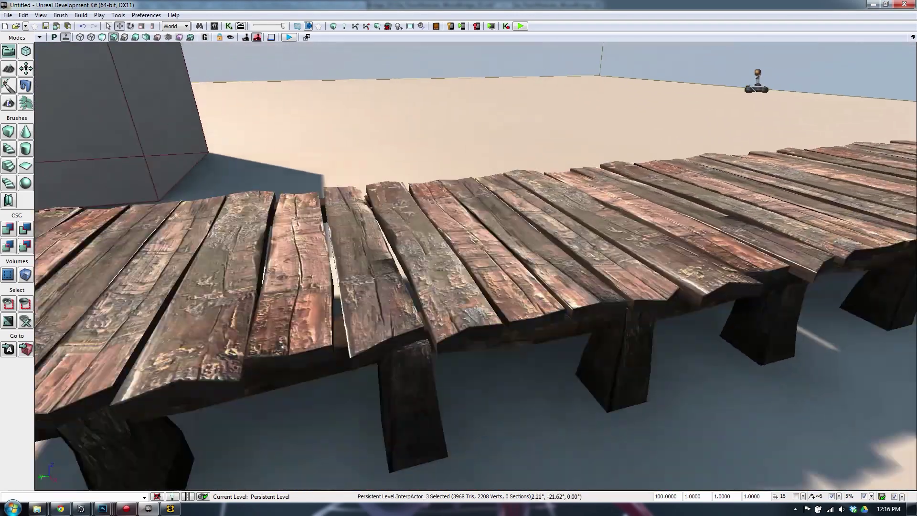
drag(549, 279, 502, 344)
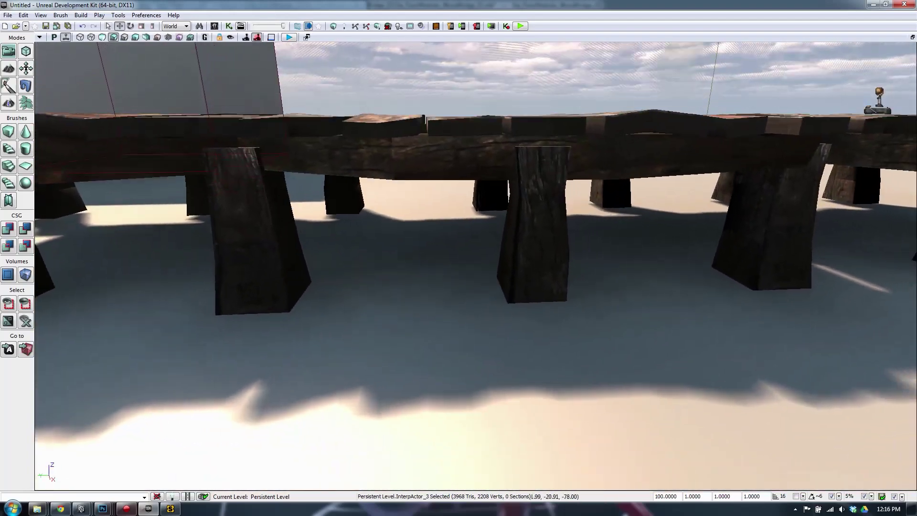
right_drag(501, 249, 601, 217)
scroll(630, 233, down, 6)
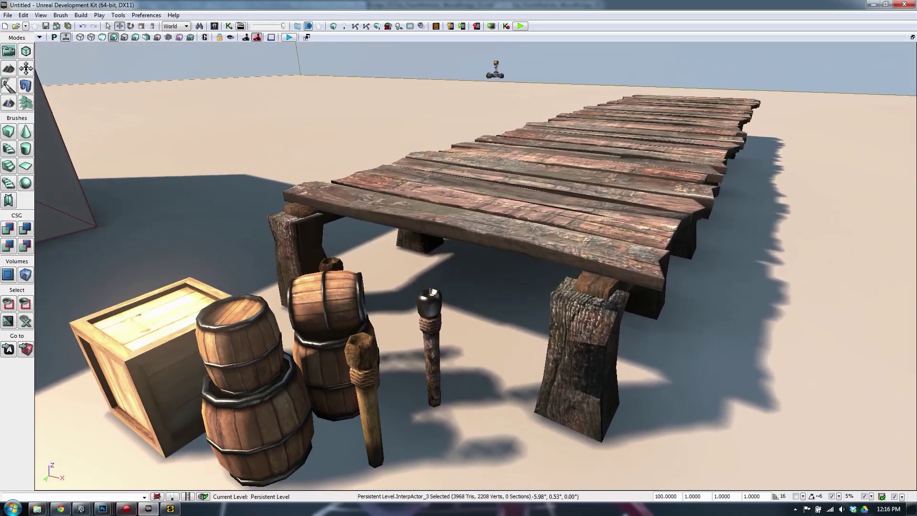
right_drag(475, 320, 497, 345)
click(313, 377)
click(301, 318)
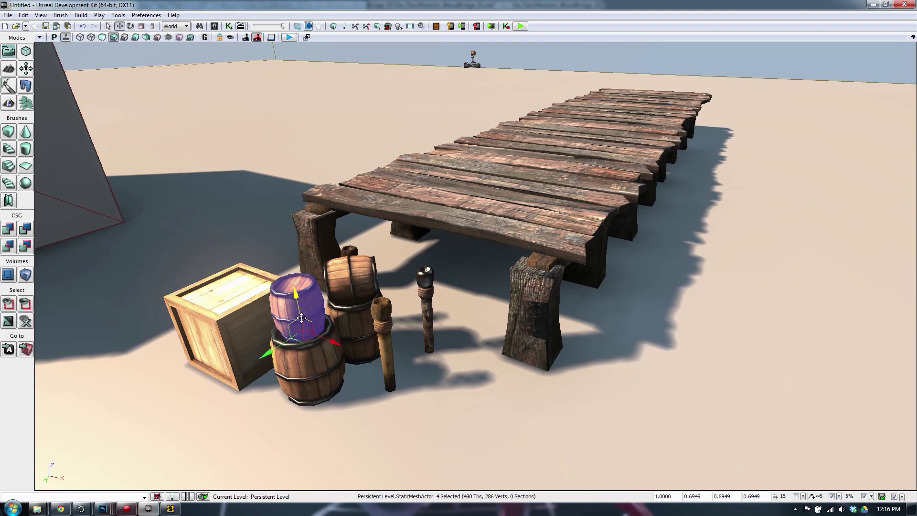
ctrl+click(308, 368)
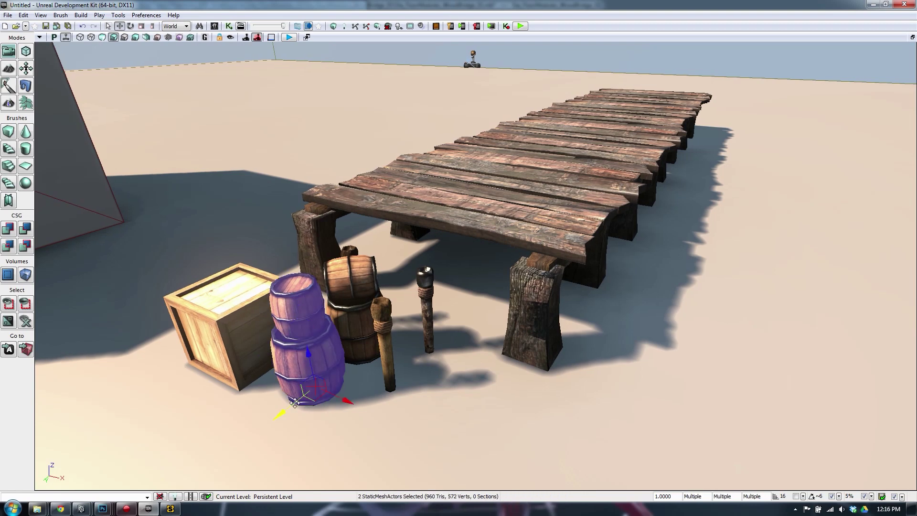
middle_click(291, 340)
alt+drag(275, 350, 449, 93)
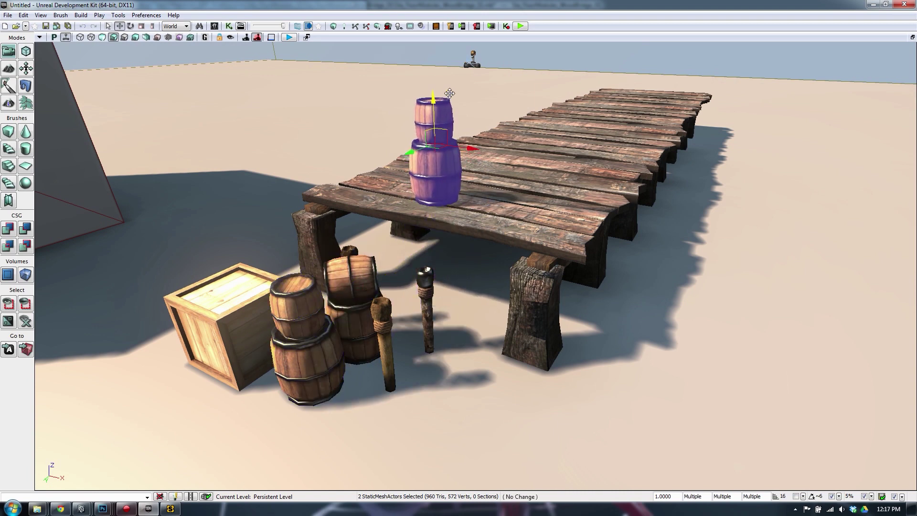
drag(481, 153, 465, 125)
Delete the small top barrel from the rear stack on the bridge.
click(413, 94)
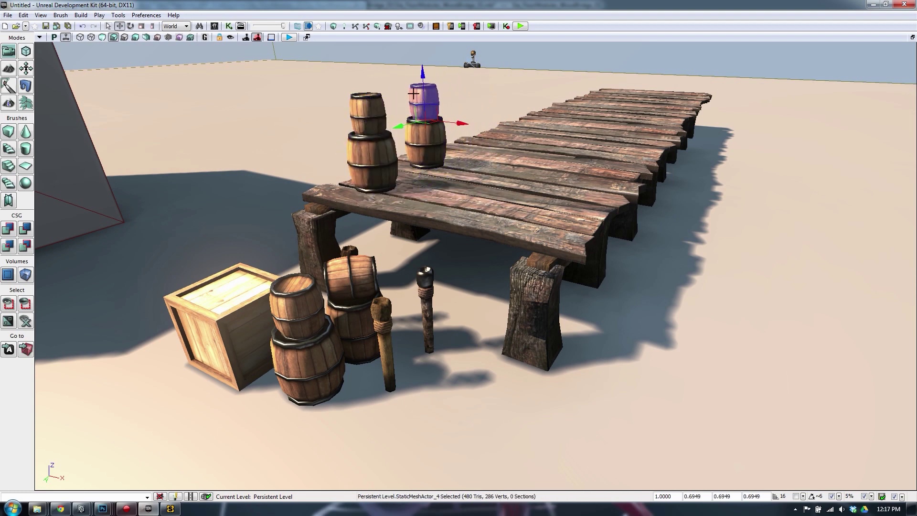
key(Delete)
click(427, 137)
click(370, 115)
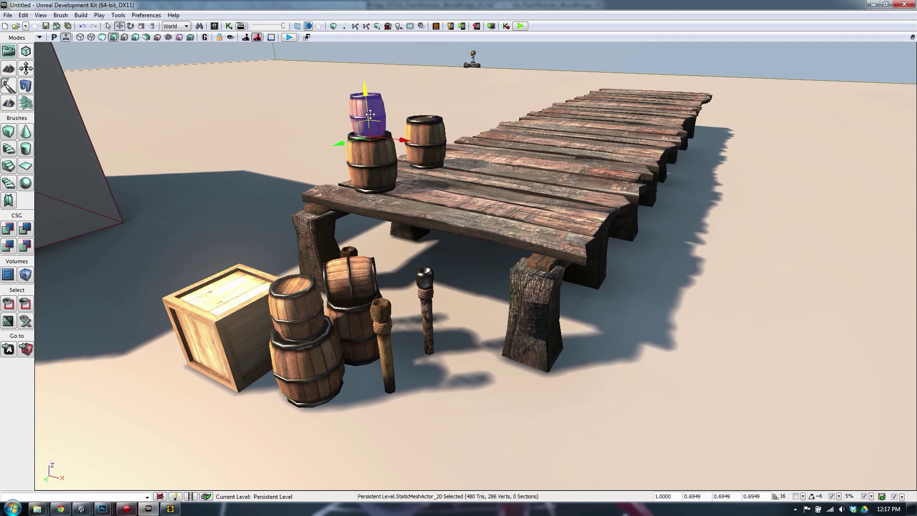
click(375, 167)
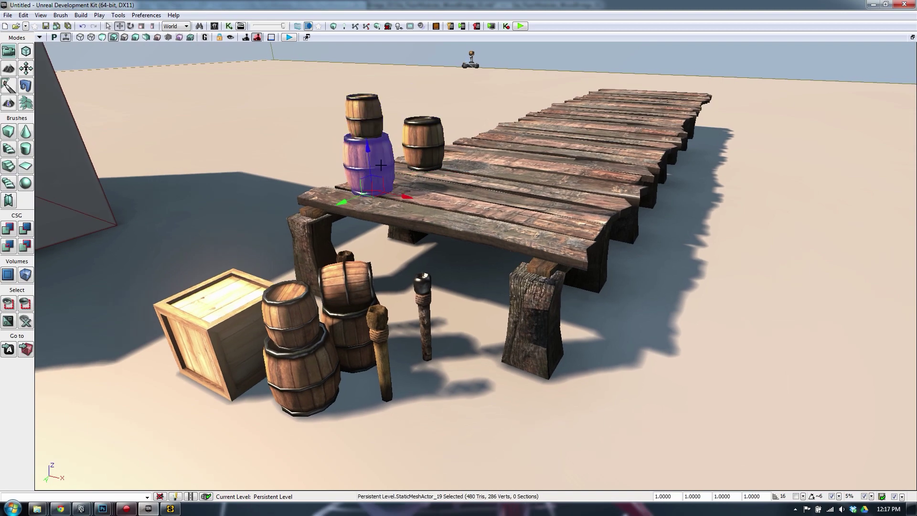
drag(377, 184, 364, 193)
Duplicate the small lying barrel onto the bridge deck and move it against the standing barrels.
drag(393, 254, 558, 136)
click(378, 286)
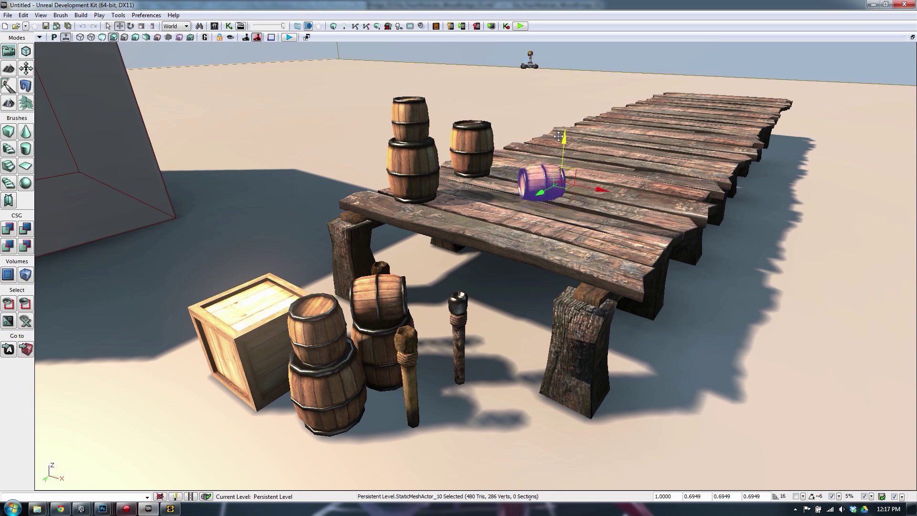
drag(600, 189, 501, 172)
Move the dark-headed torch from the ground up onto the outer edge of the bridge deck.
click(461, 342)
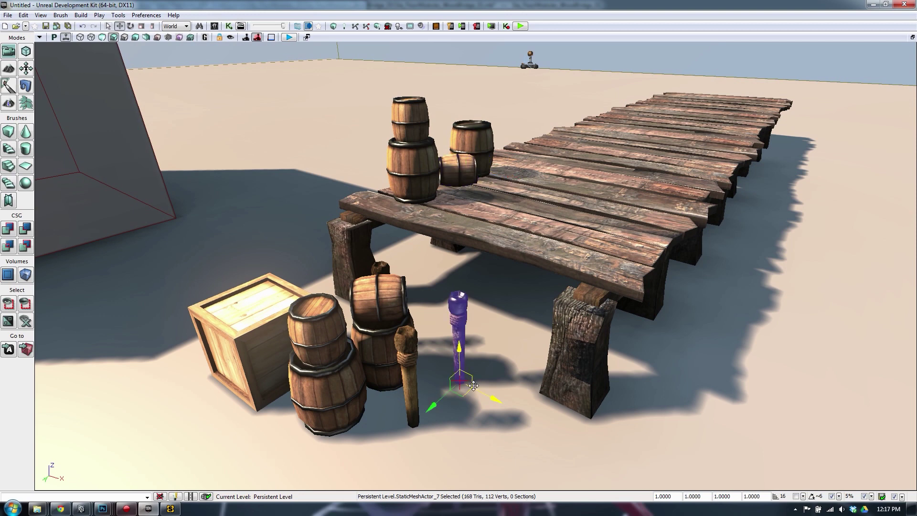
drag(463, 392, 581, 403)
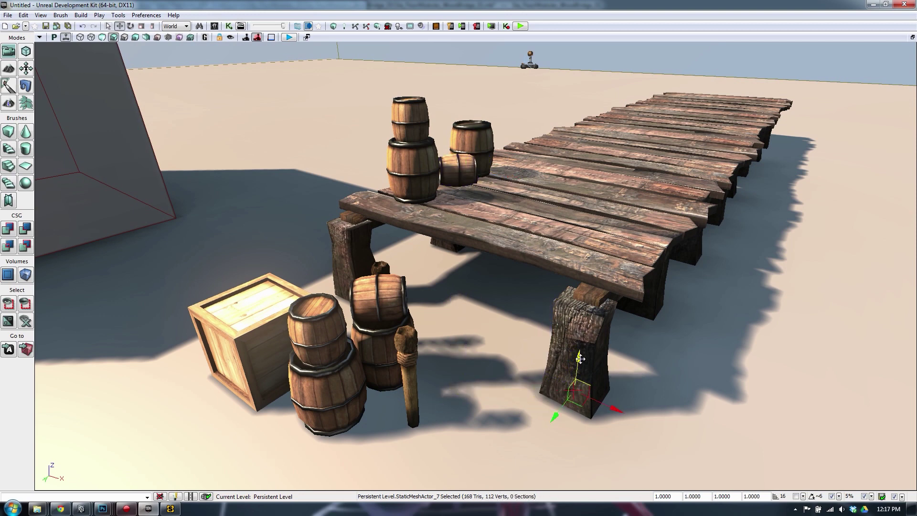
drag(580, 358, 602, 251)
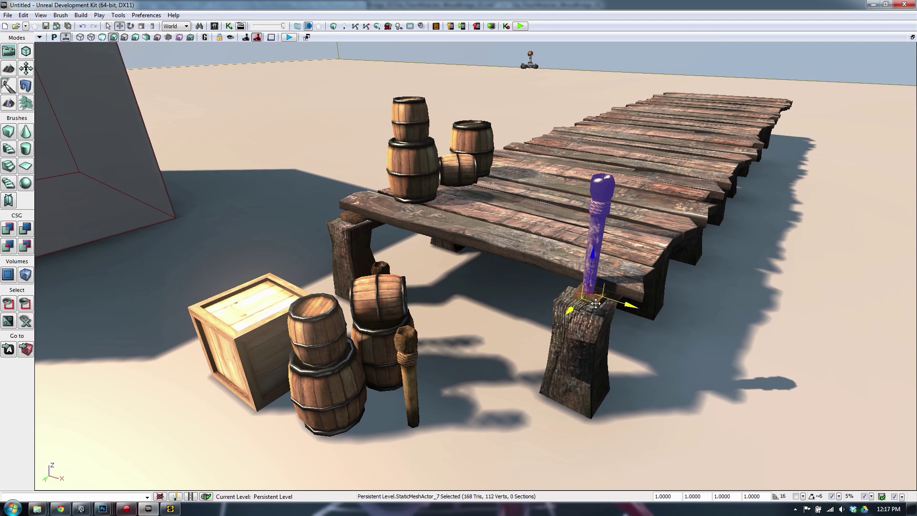
drag(596, 303, 669, 163)
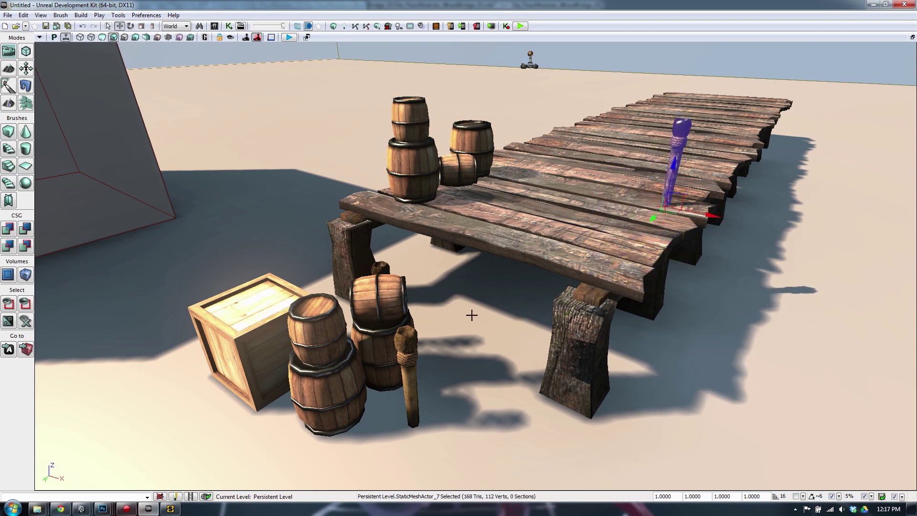
Duplicate the wooden crate from the ground onto the bridge deck behind the barrels.
click(382, 298)
click(375, 351)
click(287, 294)
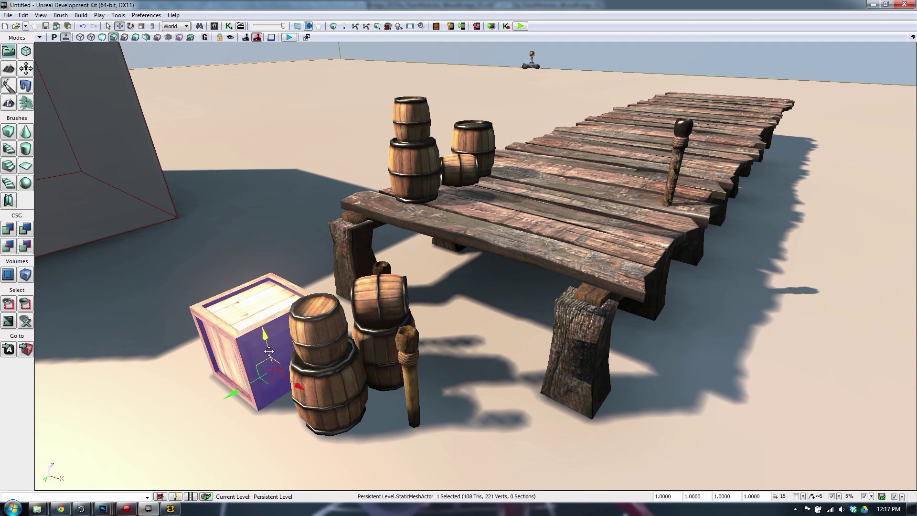
alt+drag(265, 367, 531, 115)
Duplicate the crate on the bridge, scale the copy up to 1.2731, and place it behind the smaller crate.
right_drag(547, 117, 630, 160)
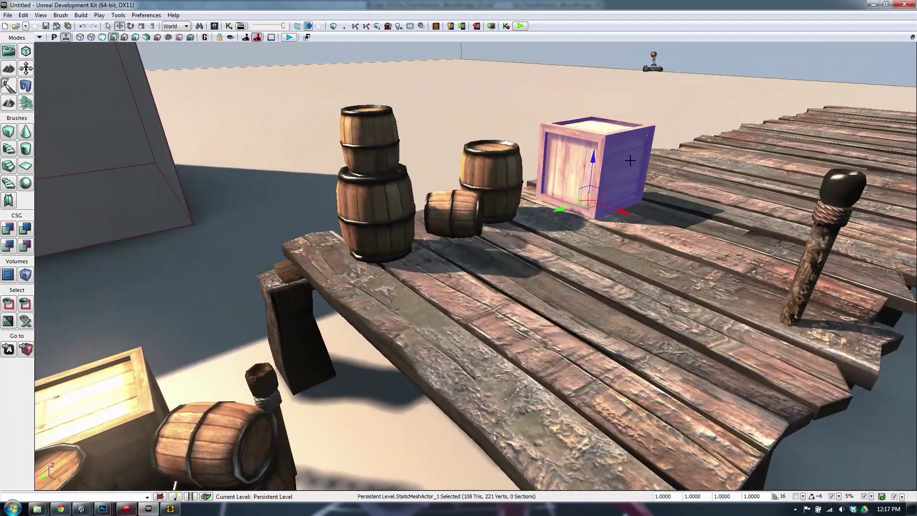
alt+drag(604, 169, 642, 202)
key(space)
key(space)
key(space)
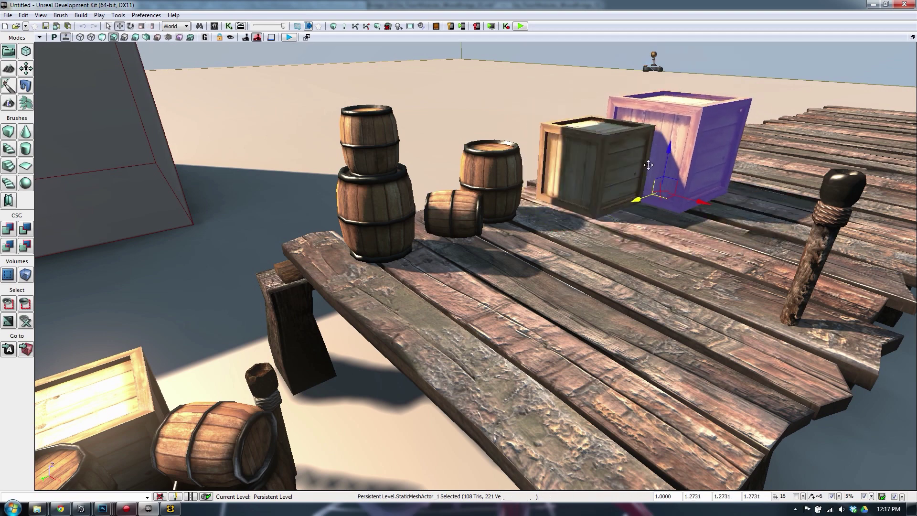
drag(697, 200, 683, 197)
Duplicate the single standing barrel on the bridge and set the copy on top of the larger crate.
click(512, 117)
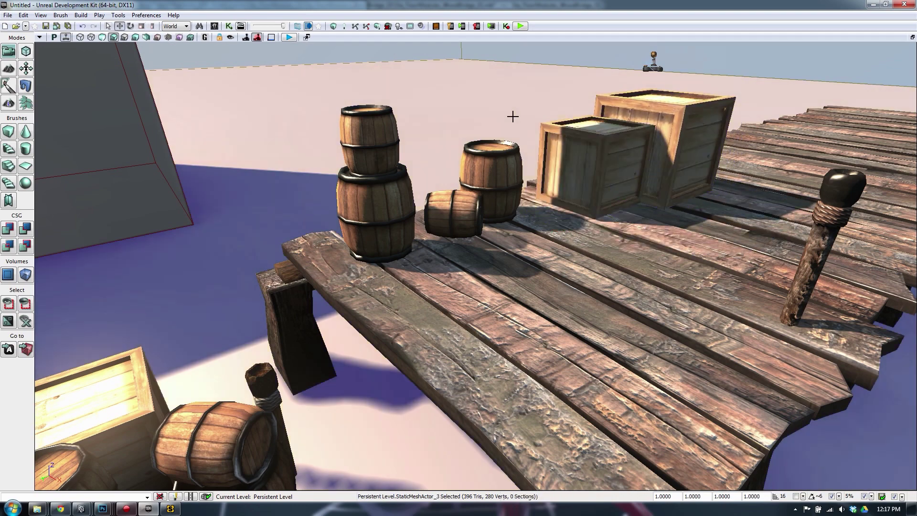
click(501, 174)
key(ctrl+w)
drag(468, 226, 602, 207)
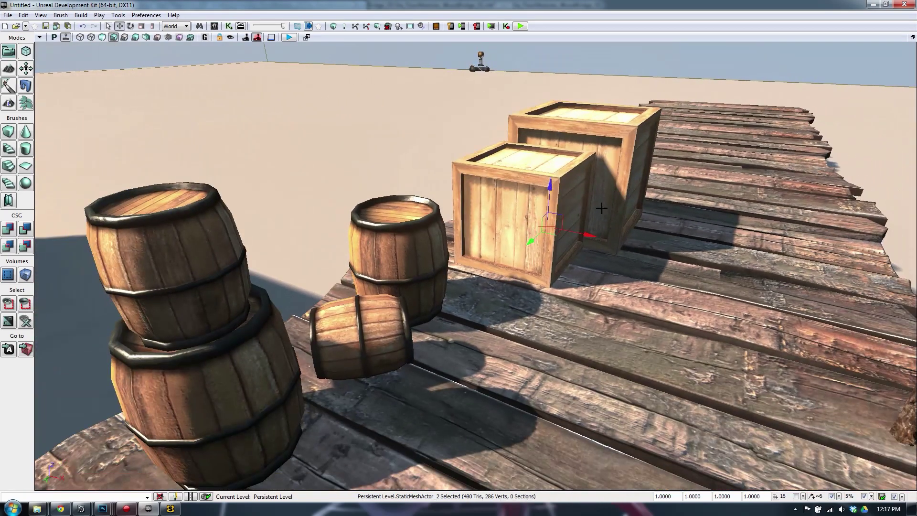
drag(549, 186, 573, 82)
right_drag(573, 82, 607, 97)
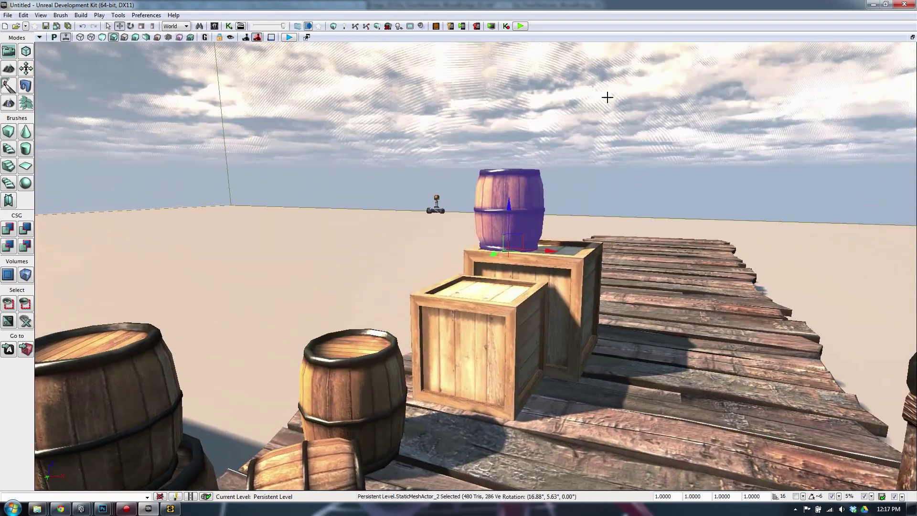
Reposition the barrel on top of the larger crate and scale it up to 1.1557.
drag(550, 250, 450, 238)
drag(390, 228, 416, 229)
drag(435, 192, 432, 158)
key(space)
key(space)
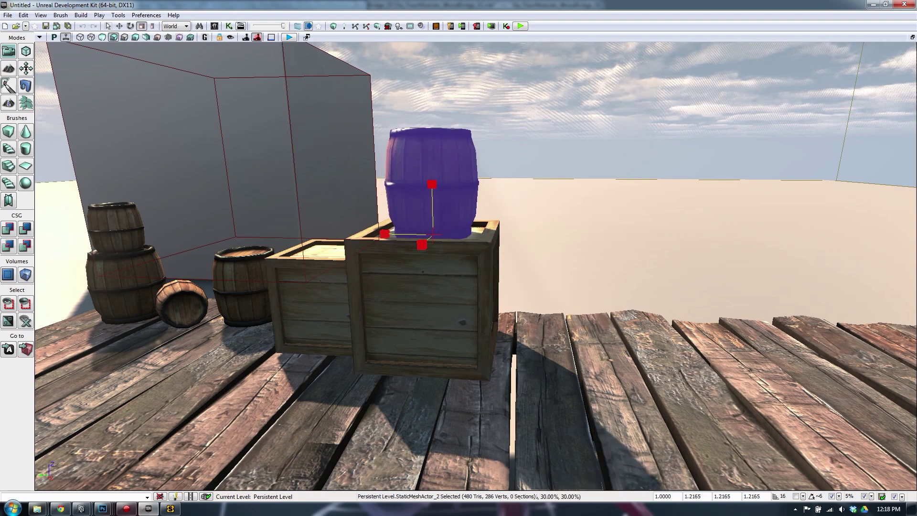
Duplicate the barrel from the larger crate and stand the copy on the bridge deck beside that crate.
alt+drag(427, 231, 378, 240)
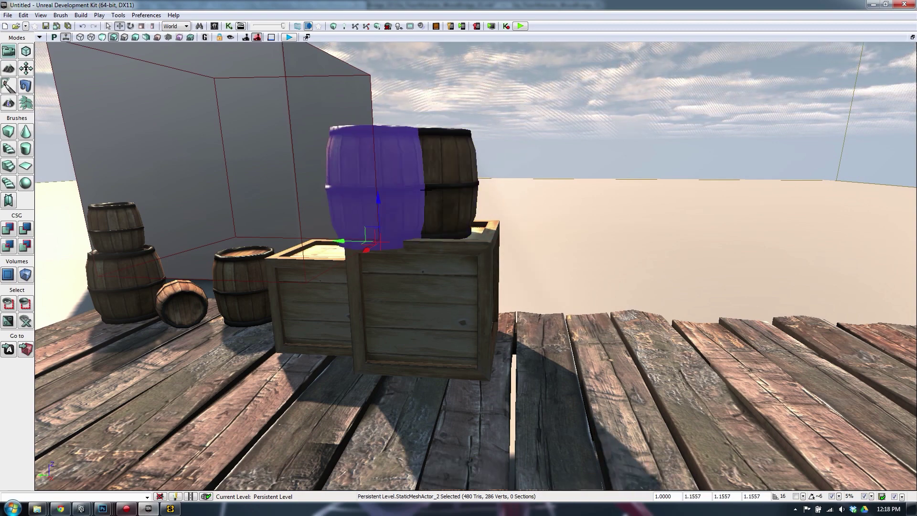
drag(376, 205, 387, 81)
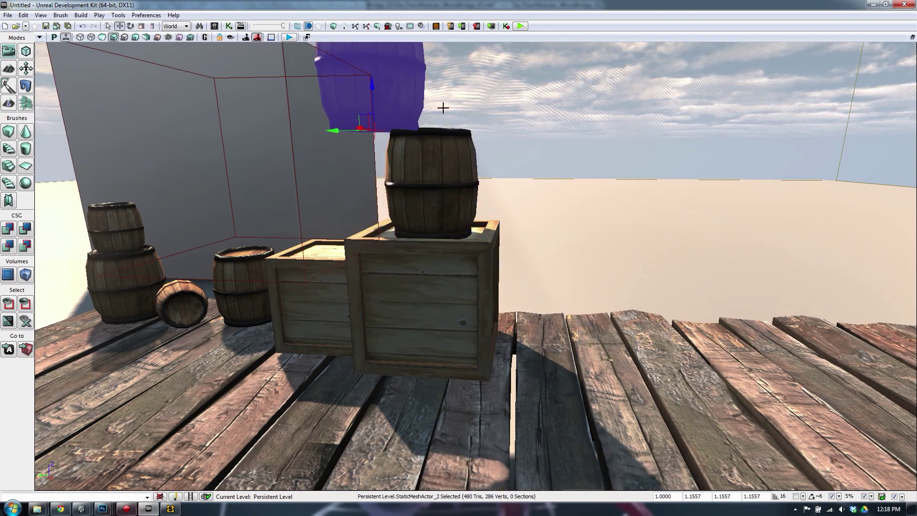
right_drag(443, 108, 451, 240)
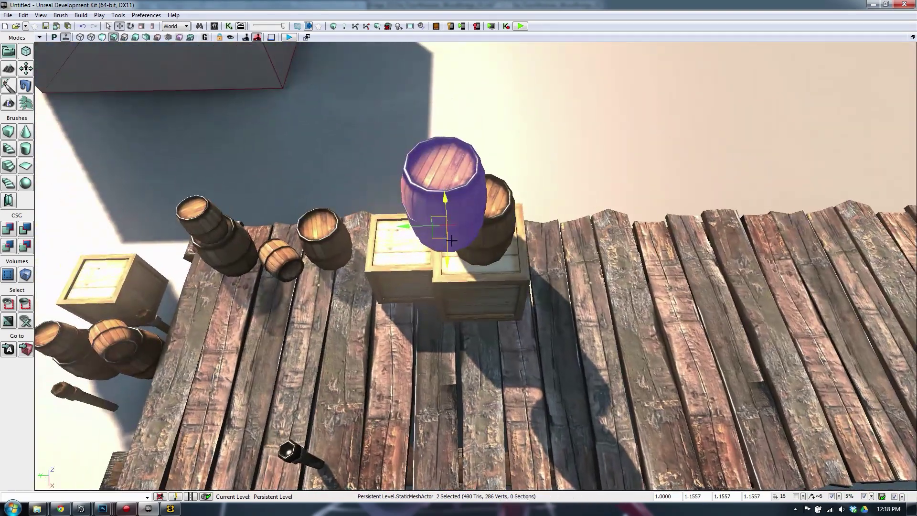
drag(434, 234, 379, 324)
right_drag(378, 324, 444, 349)
drag(390, 308, 637, 273)
drag(641, 221, 630, 310)
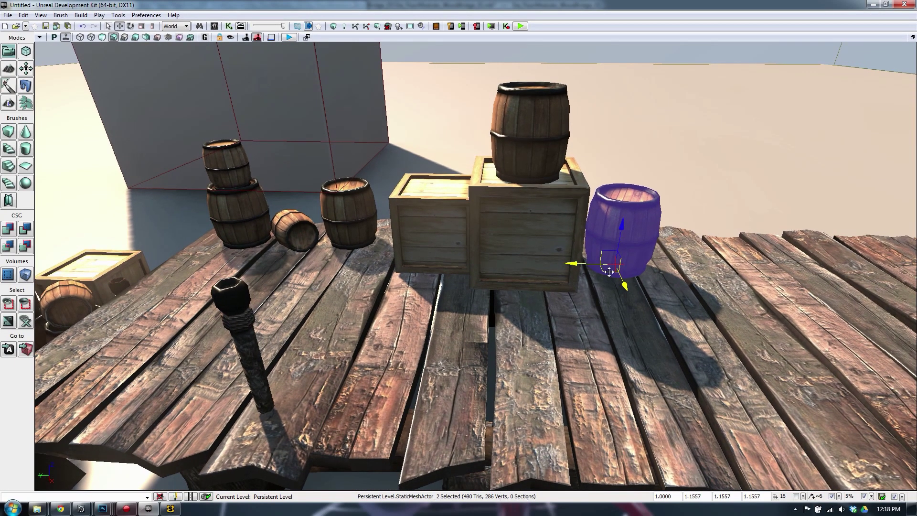
drag(608, 272, 614, 280)
Build the level with the dressed bridge and close the Map Check report.
right_drag(614, 280, 573, 272)
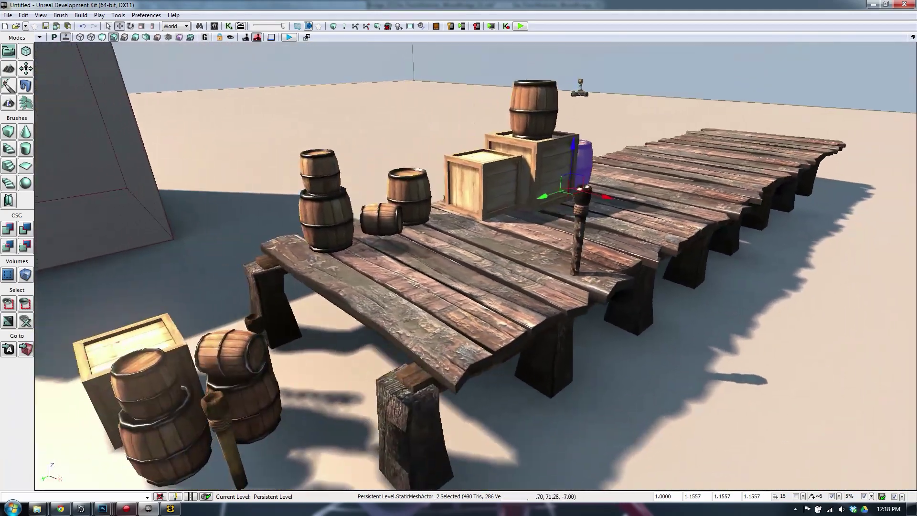
right_drag(570, 304, 532, 291)
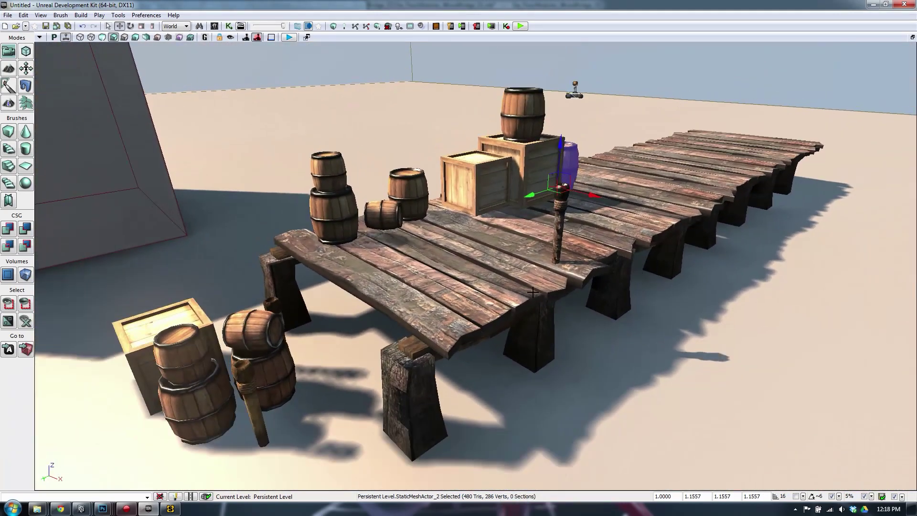
click(377, 27)
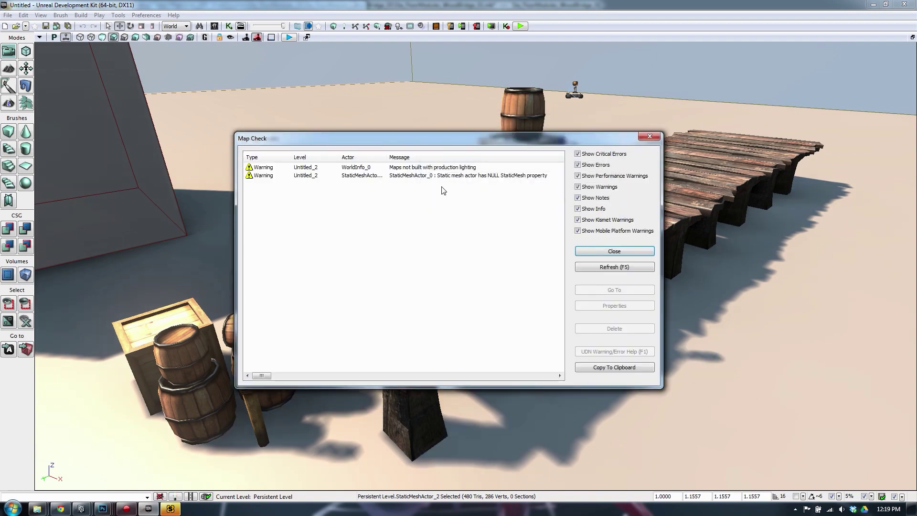
click(595, 252)
click(597, 250)
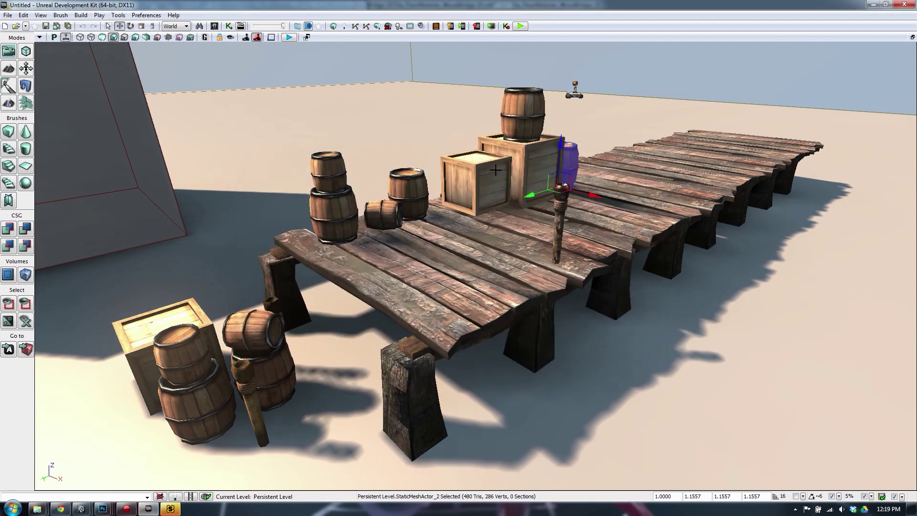
Take the selection off the bridge props and examine the dressed bridge from a low angle near the ground.
click(647, 93)
right_drag(647, 92, 609, 71)
click(826, 262)
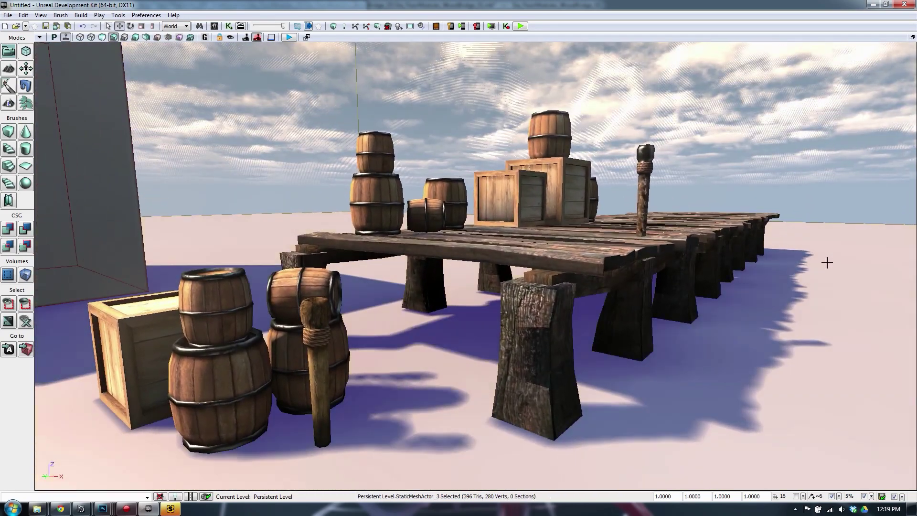
click(836, 204)
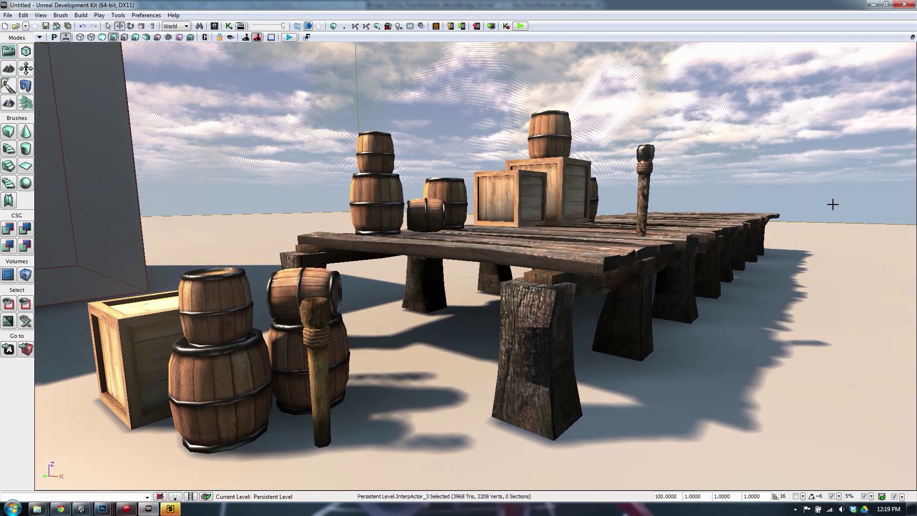